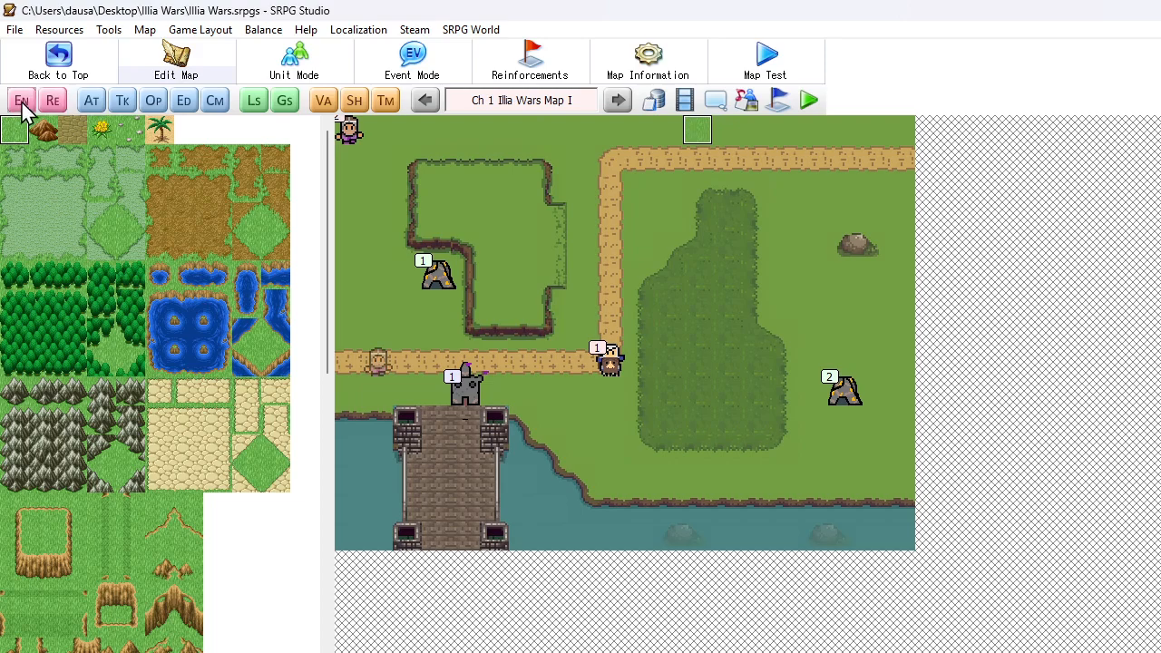
# - Review the Worker's settings in the enemy unit list
pyautogui.click(22, 102)
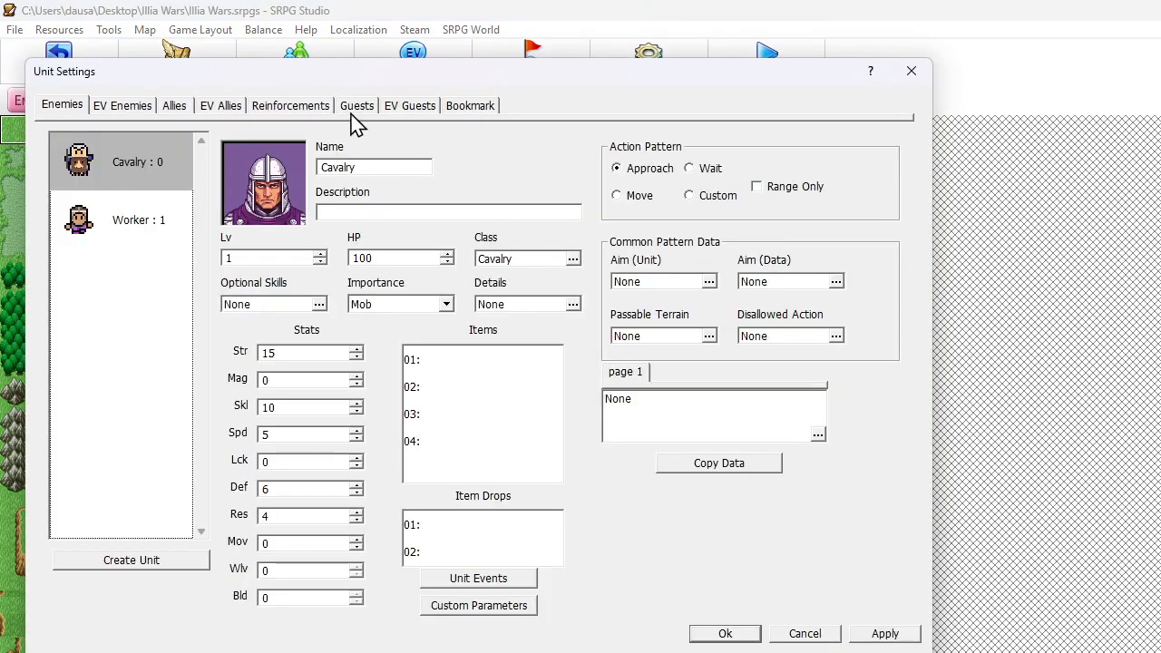
pyautogui.click(125, 232)
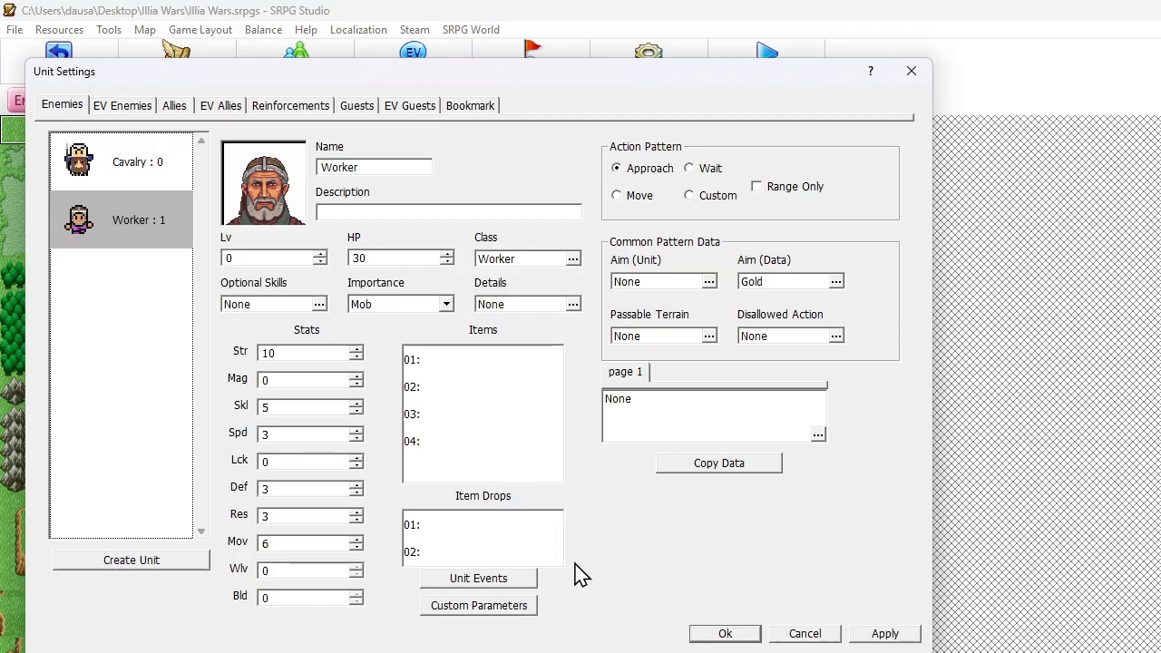
pyautogui.click(734, 628)
# - Allow the Worker class in the database to equip Axe weapons
pyautogui.click(665, 100)
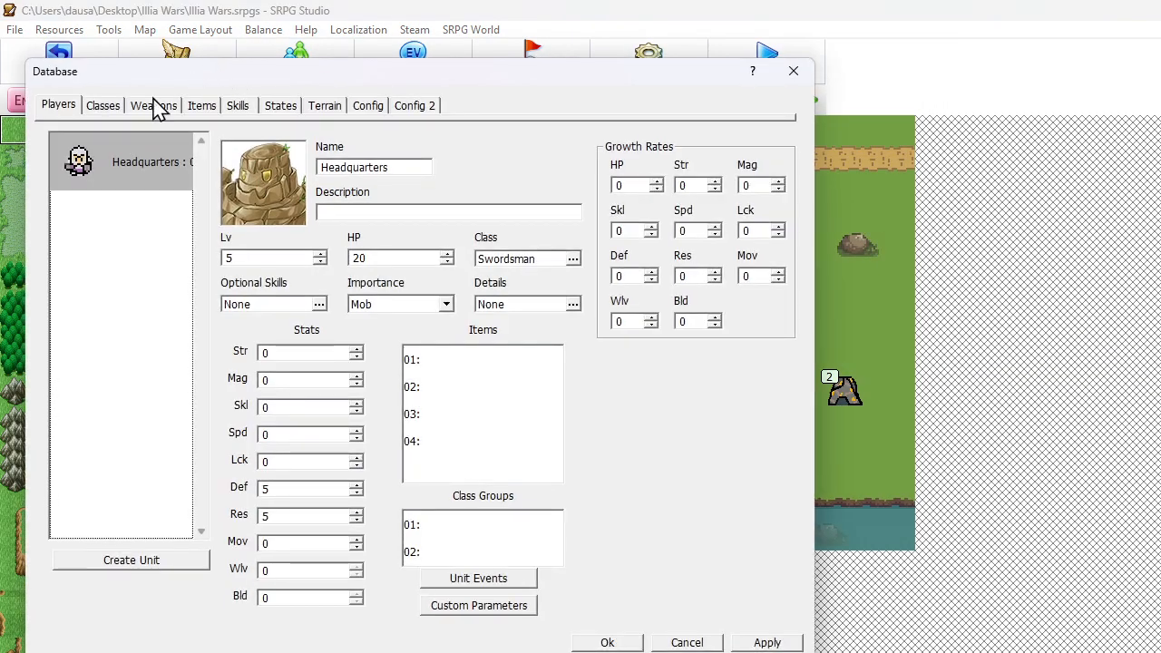
pyautogui.click(136, 109)
pyautogui.click(113, 109)
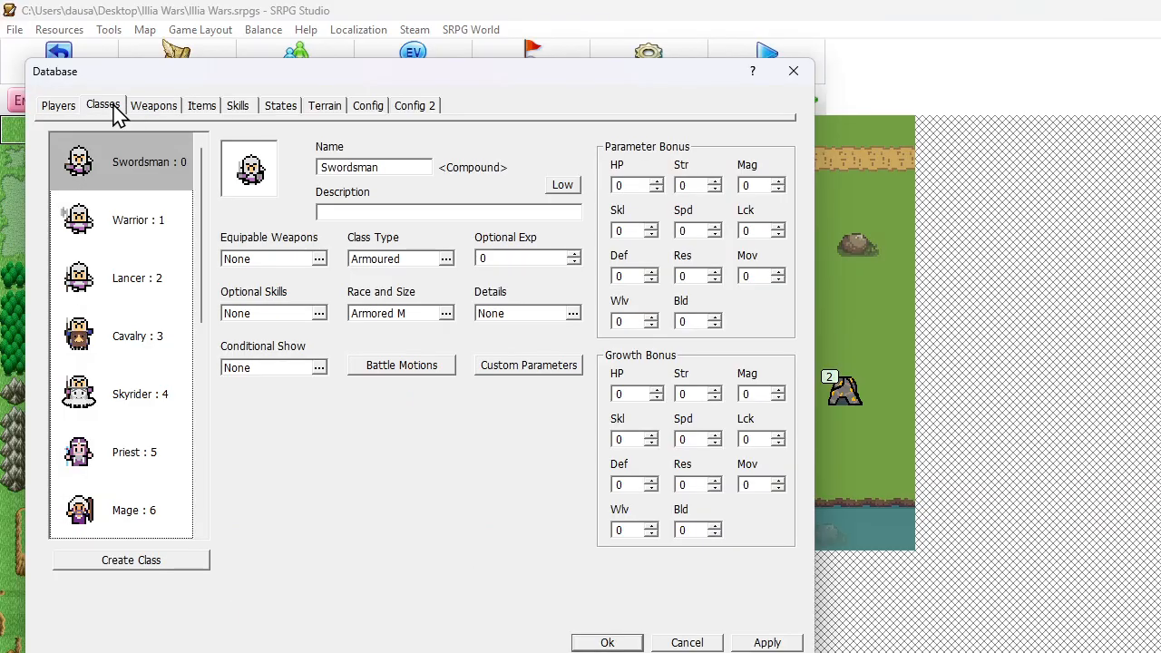
pyautogui.scroll(-5, 114, 278)
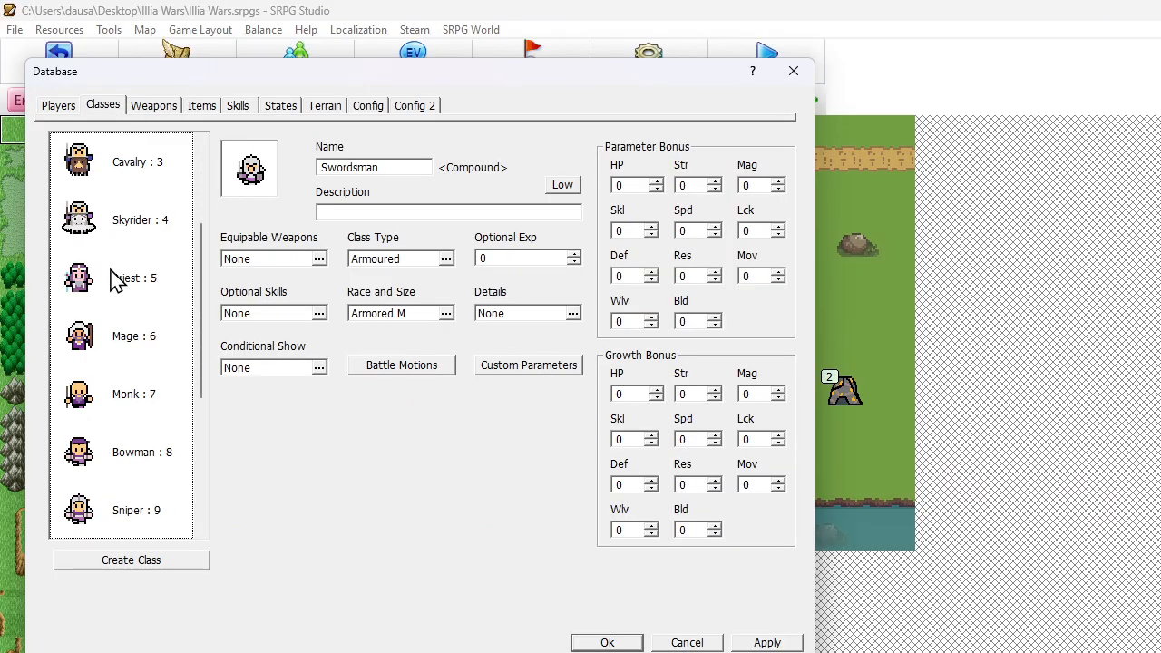
pyautogui.scroll(-3, 114, 277)
pyautogui.click(119, 319)
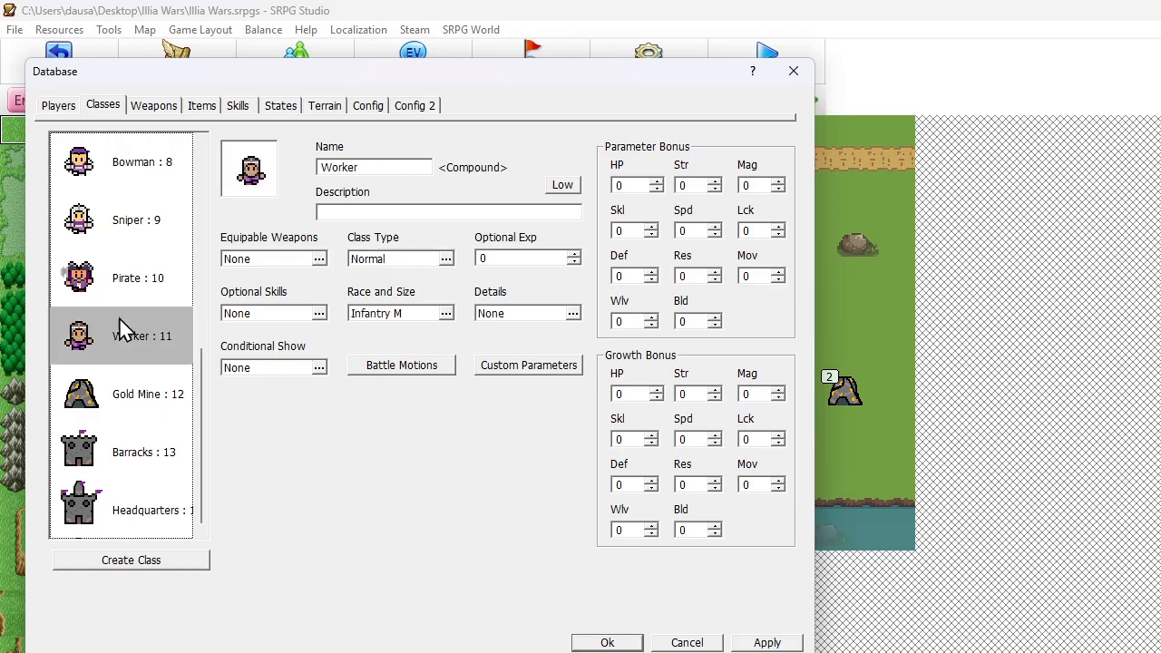
pyautogui.click(240, 262)
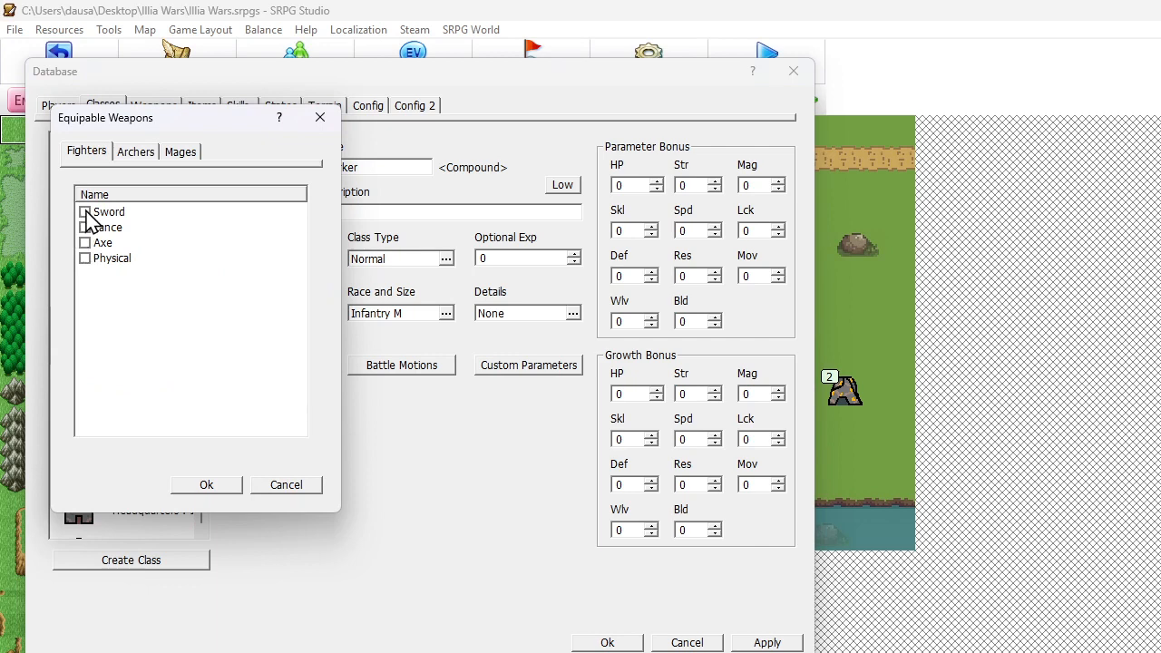
pyautogui.click(84, 243)
pyautogui.click(209, 485)
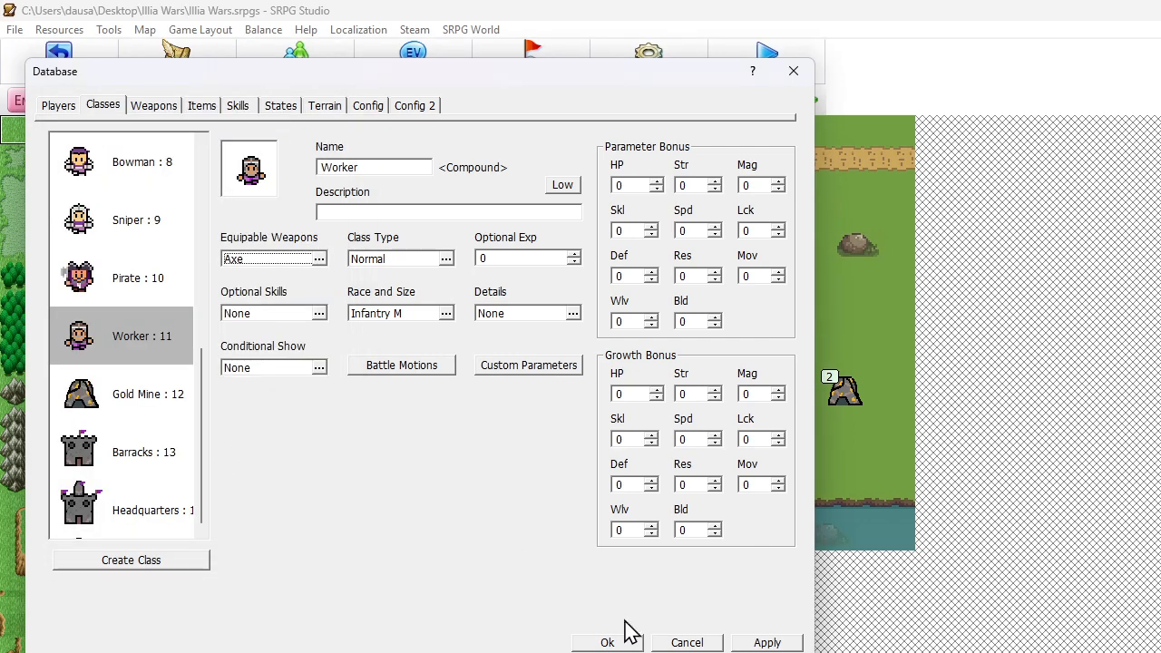
# - Add a new weapon to the database's weapon list after Fire Storm
pyautogui.click(143, 111)
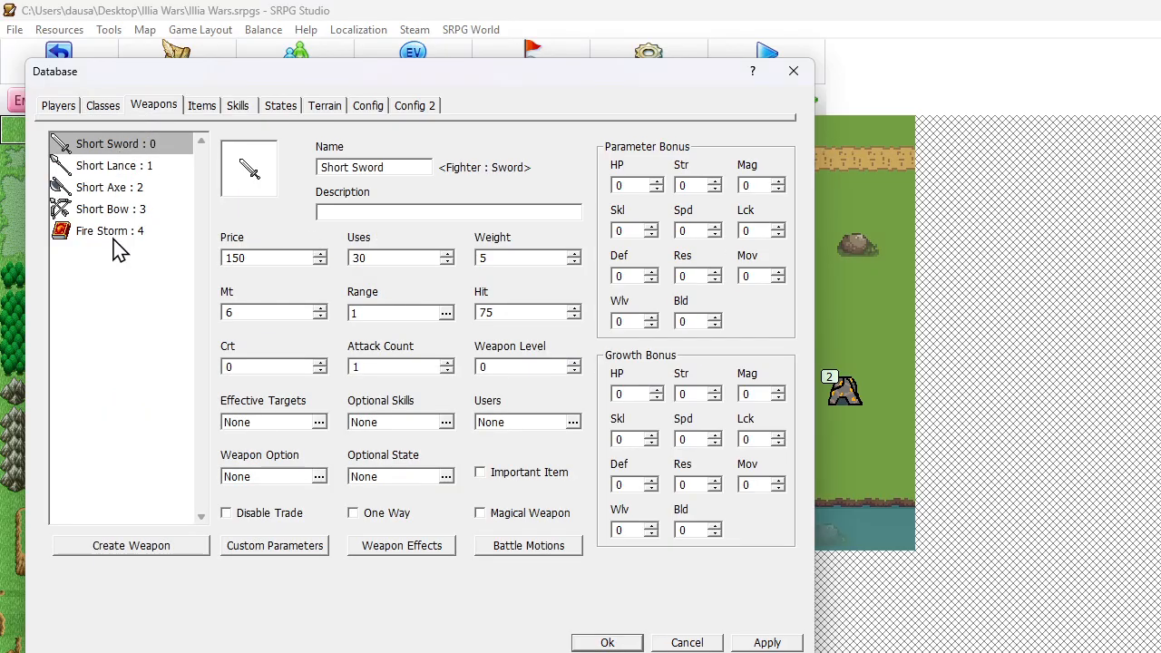
pyautogui.click(98, 239)
pyautogui.rightClick(92, 232)
pyautogui.click(136, 243)
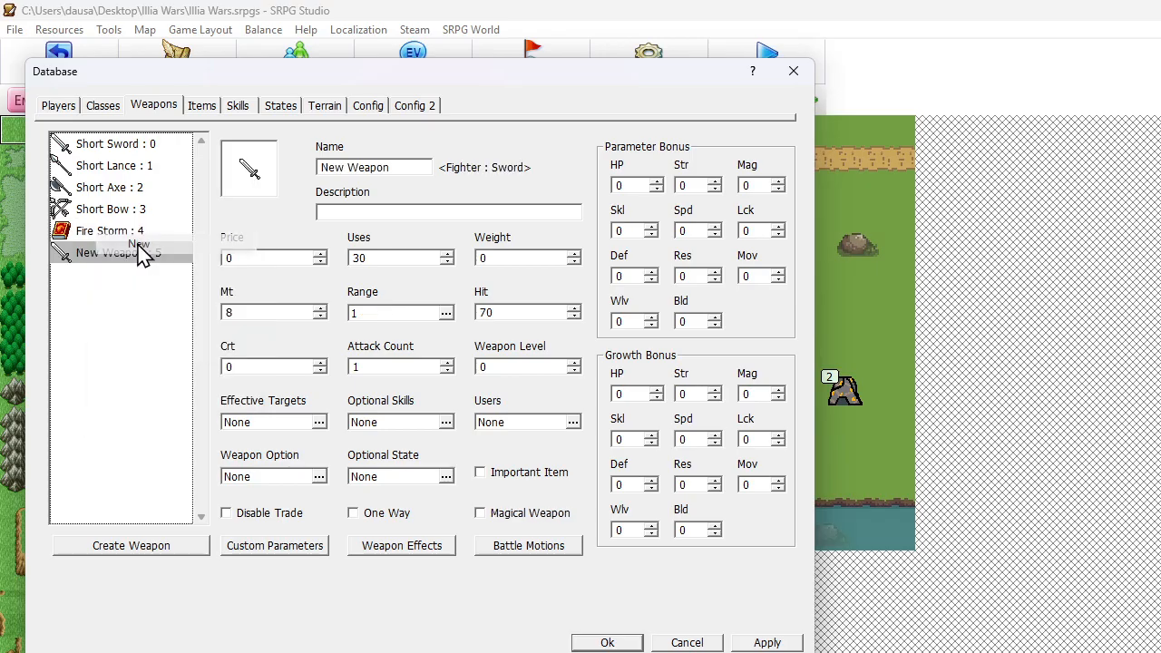
# - Give the new weapon an original graphic using the dark purple axe icon from the runtime icon set
pyautogui.click(246, 163)
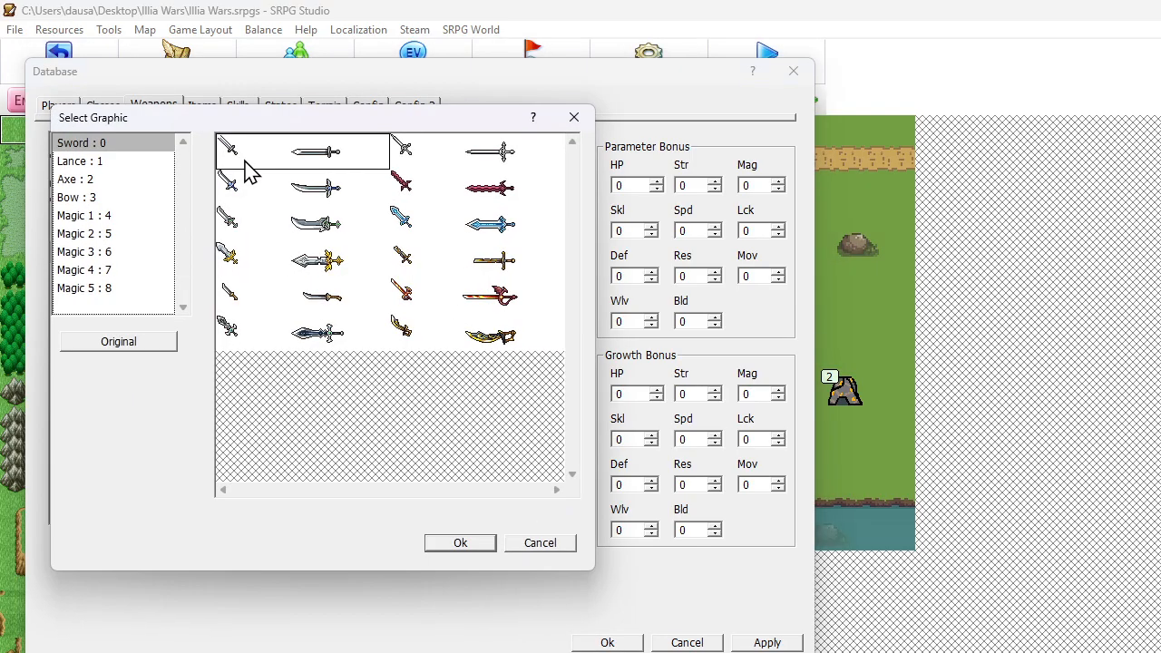
pyautogui.click(110, 347)
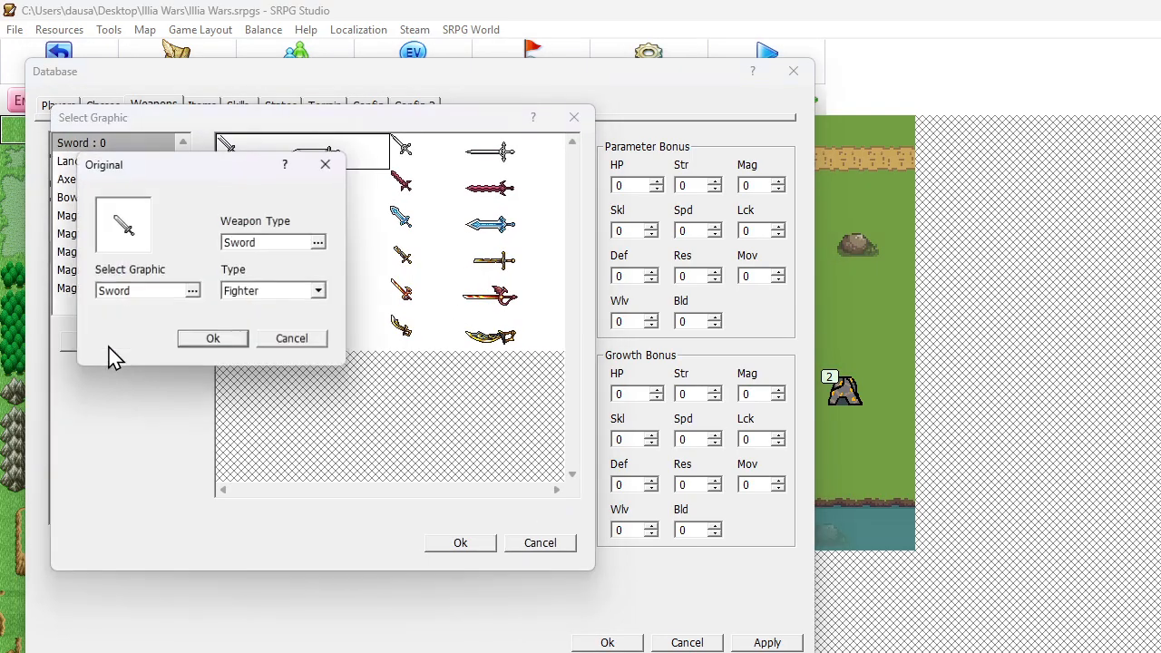
pyautogui.click(292, 341)
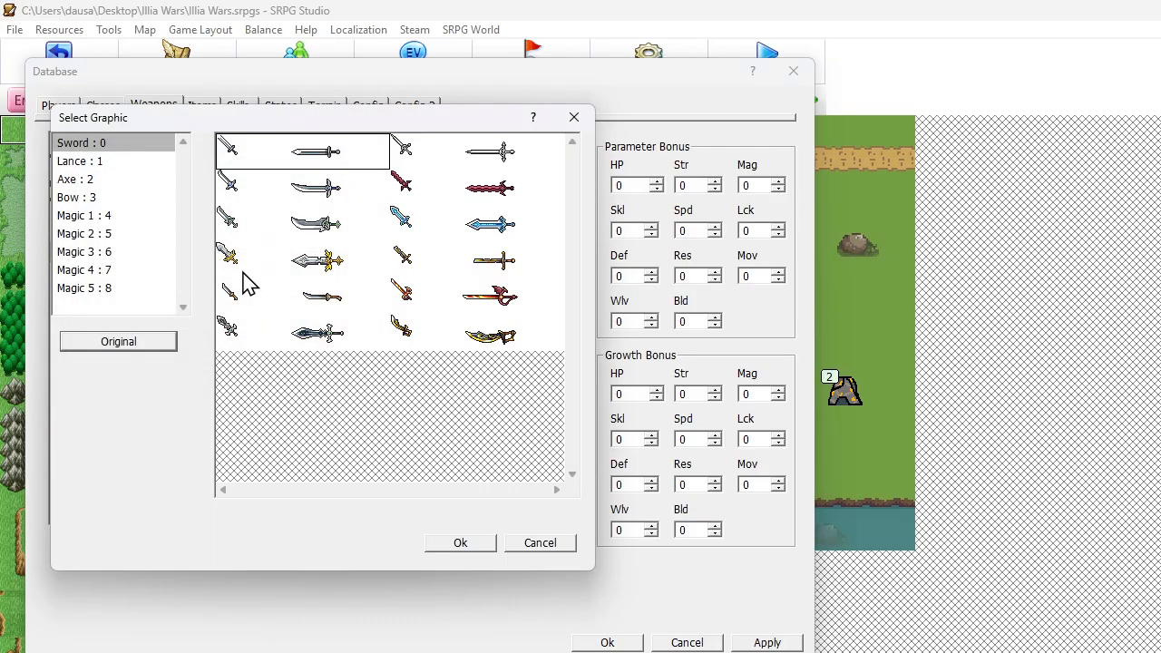
pyautogui.click(122, 349)
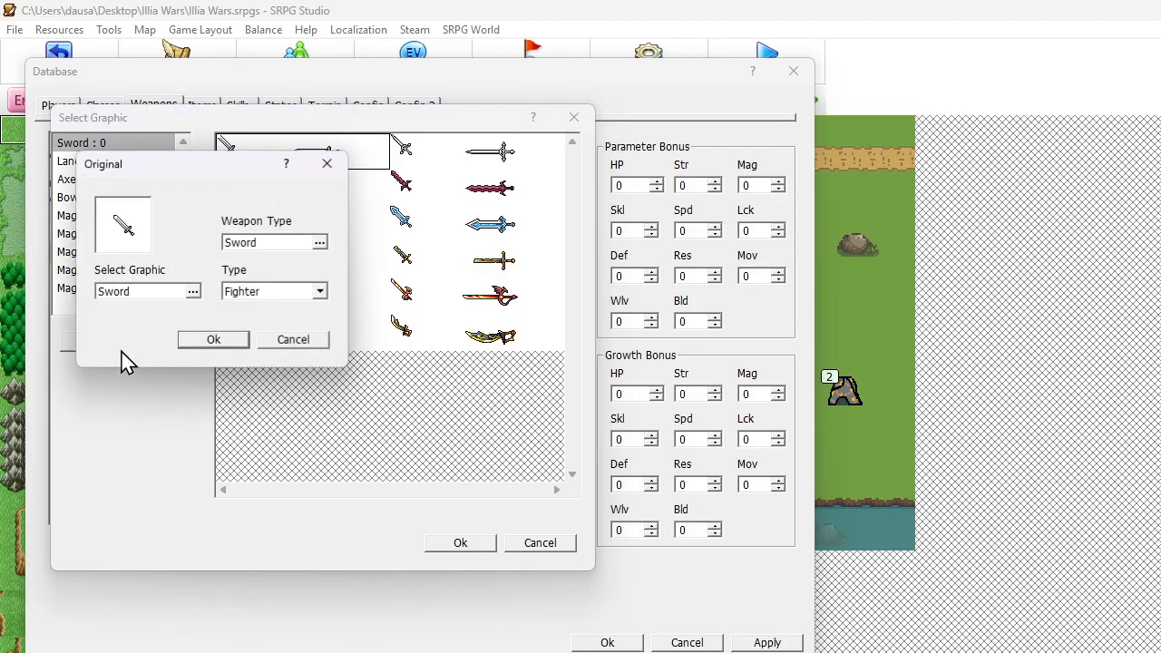
pyautogui.click(132, 229)
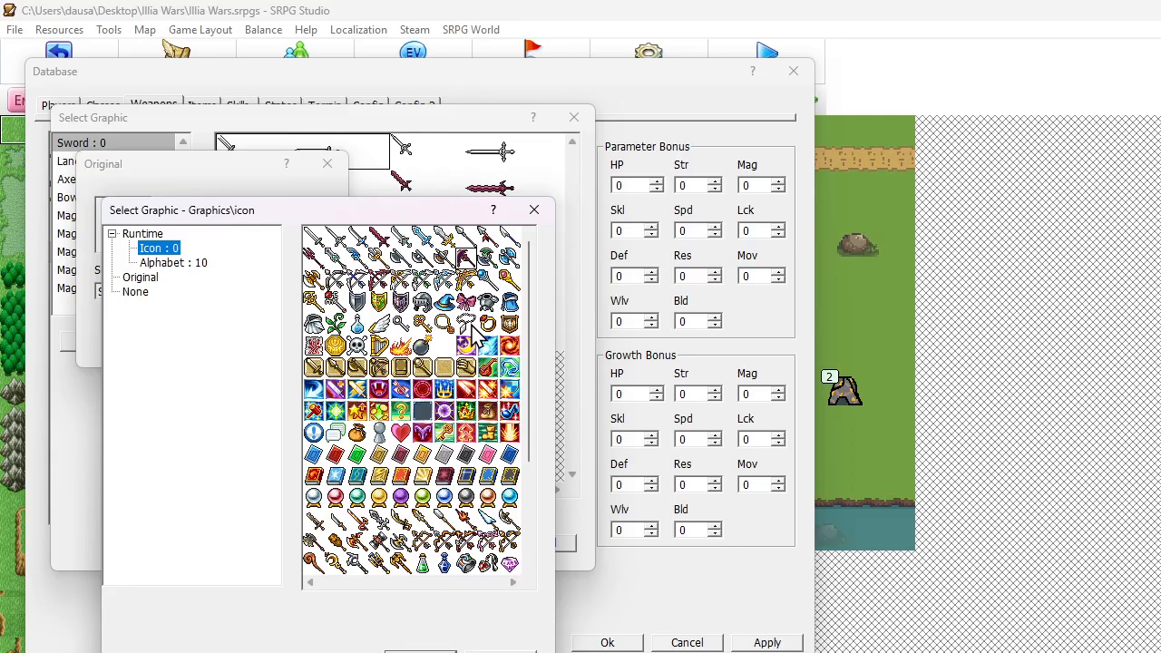
pyautogui.scroll(-1, 473, 336)
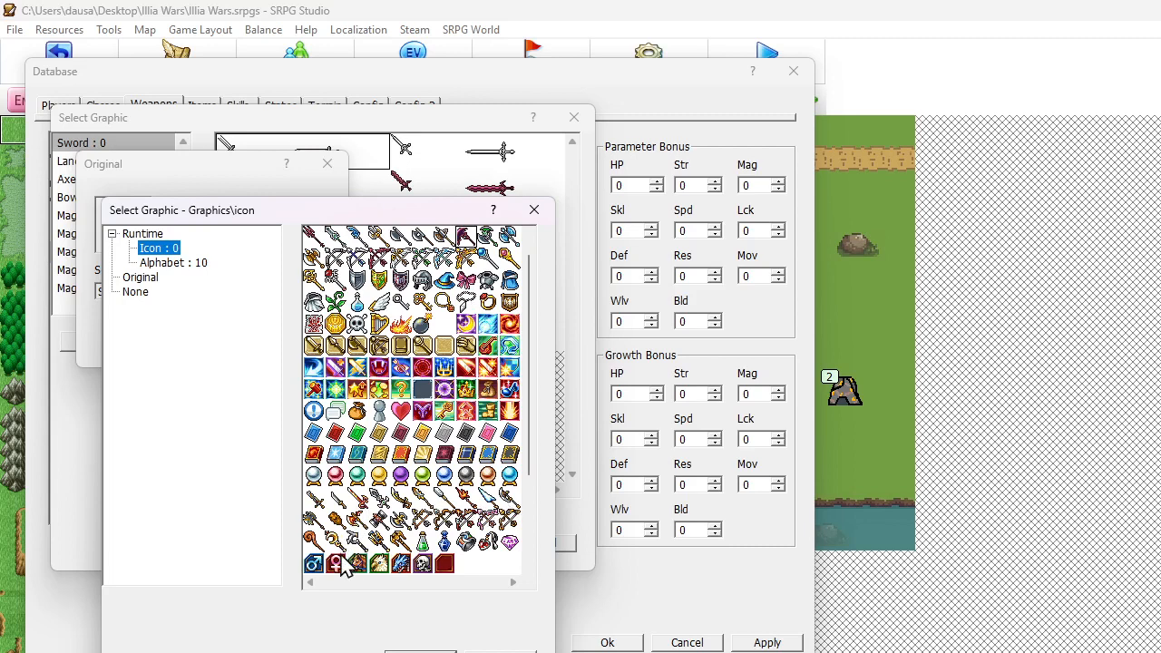
pyautogui.scroll(-6, 346, 566)
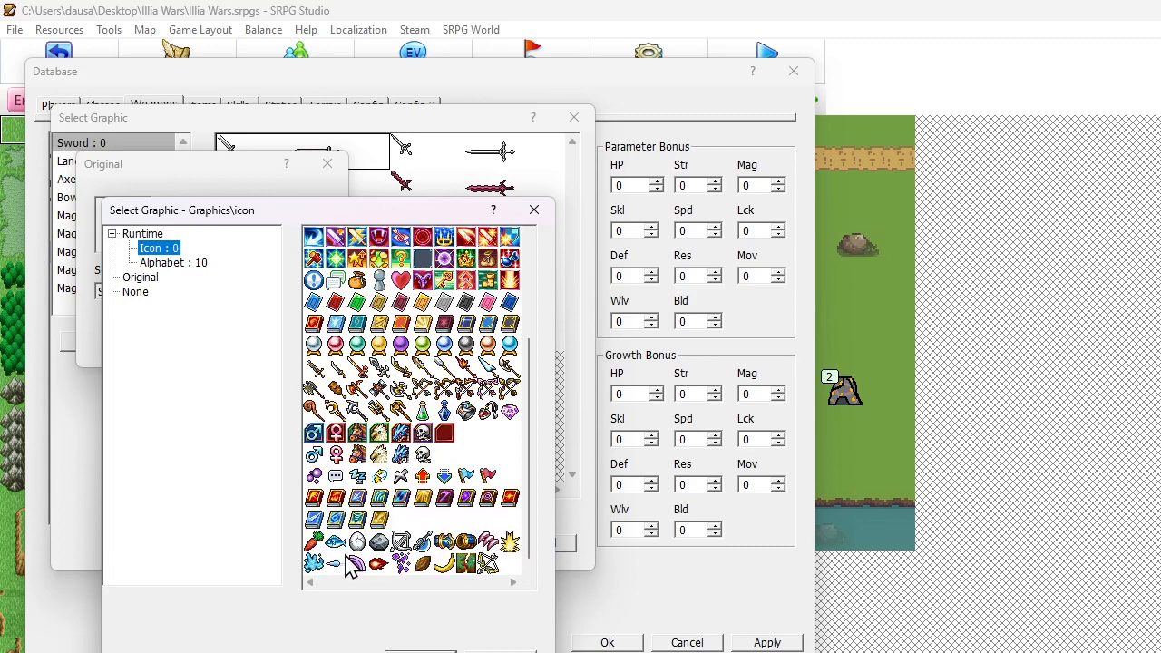
pyautogui.scroll(7, 347, 564)
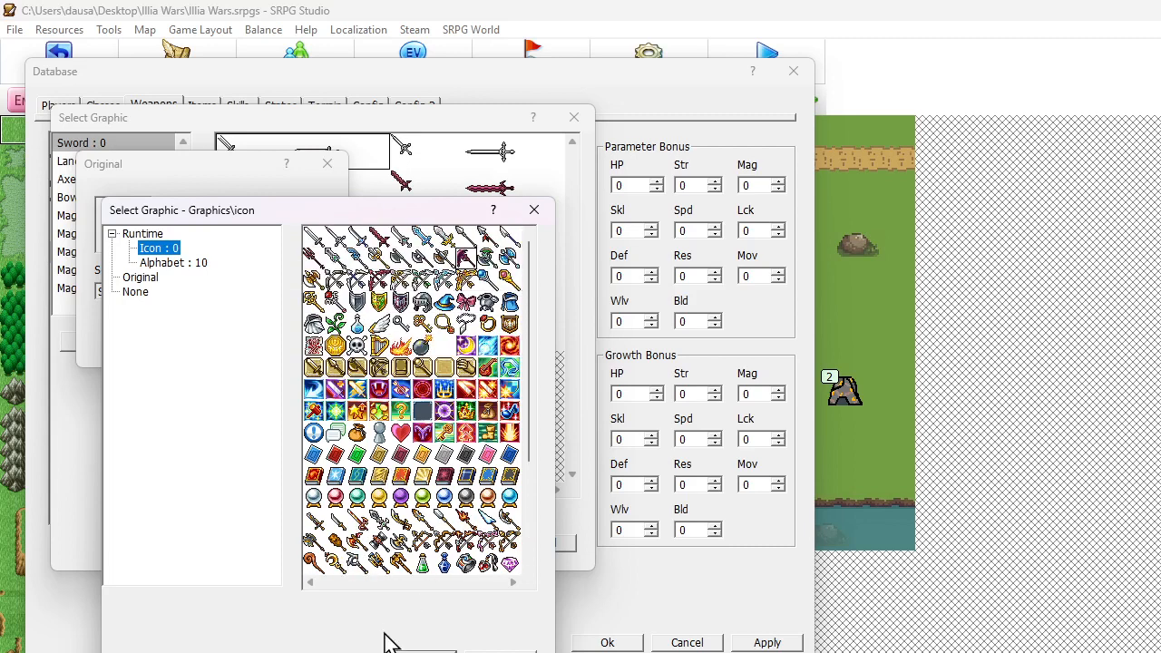
pyautogui.click(415, 635)
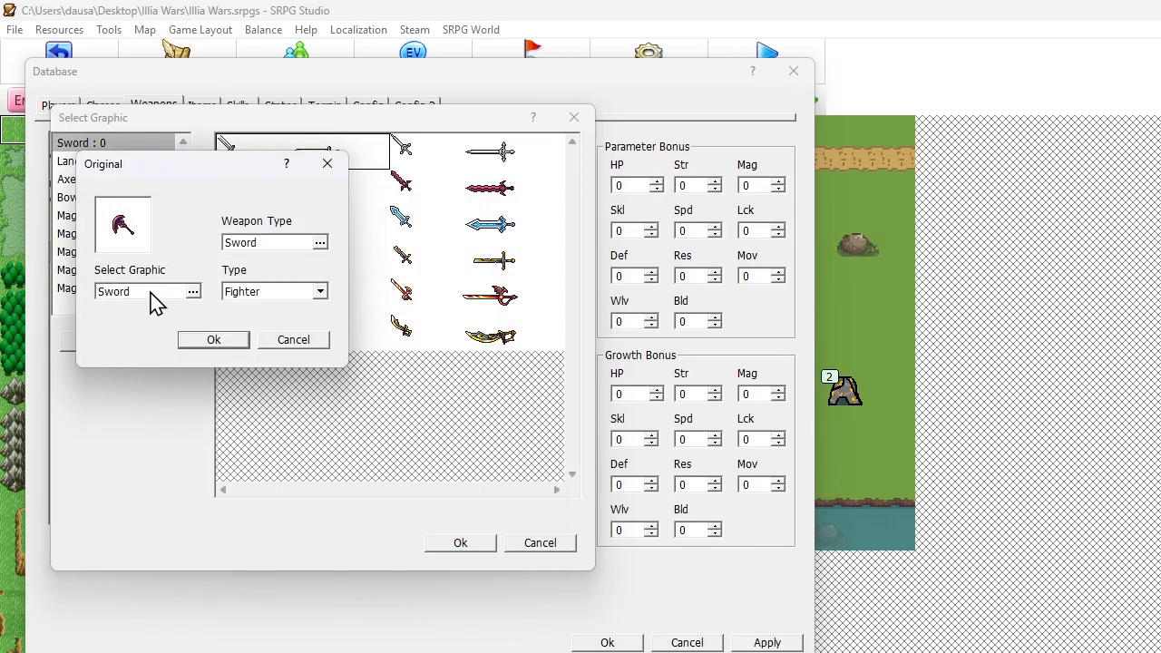
# - Set the new weapon's original graphic to the first runtime Axe image, with weapon type Axe and type Fighter
pyautogui.click(192, 292)
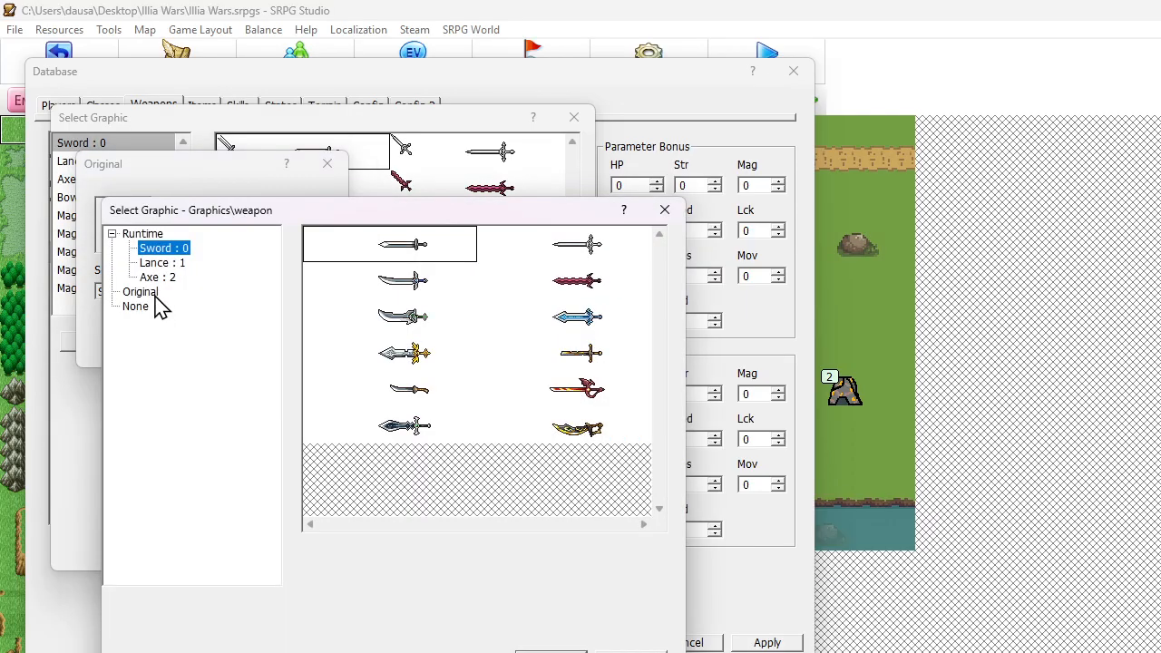
pyautogui.click(158, 276)
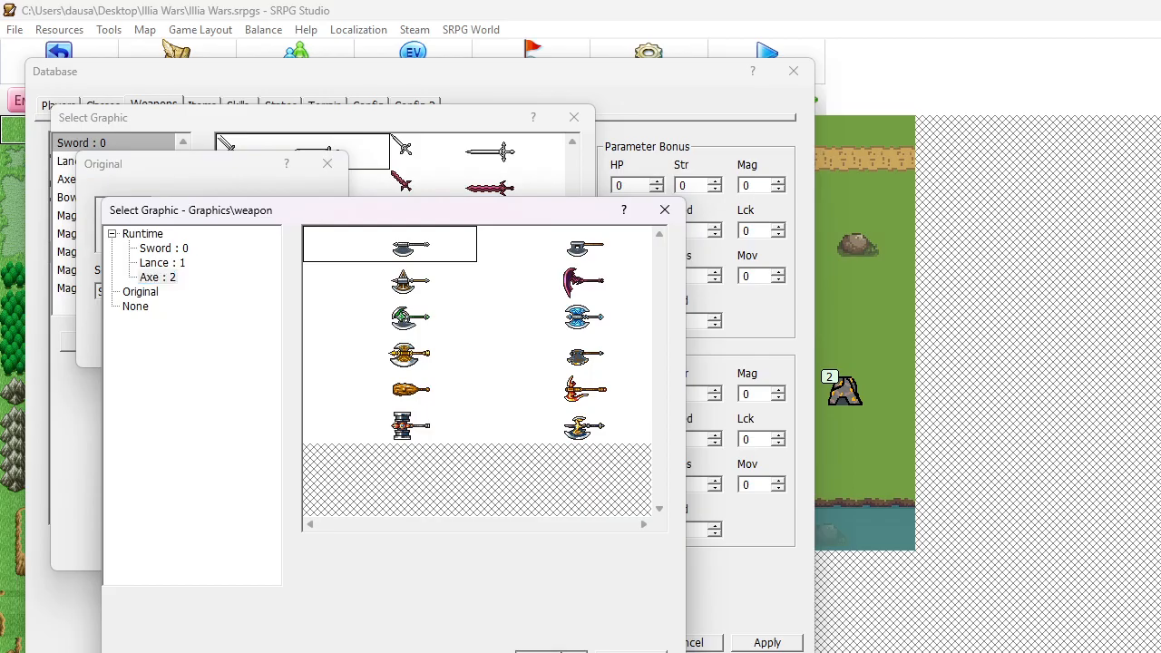
pyautogui.click(558, 652)
pyautogui.click(262, 244)
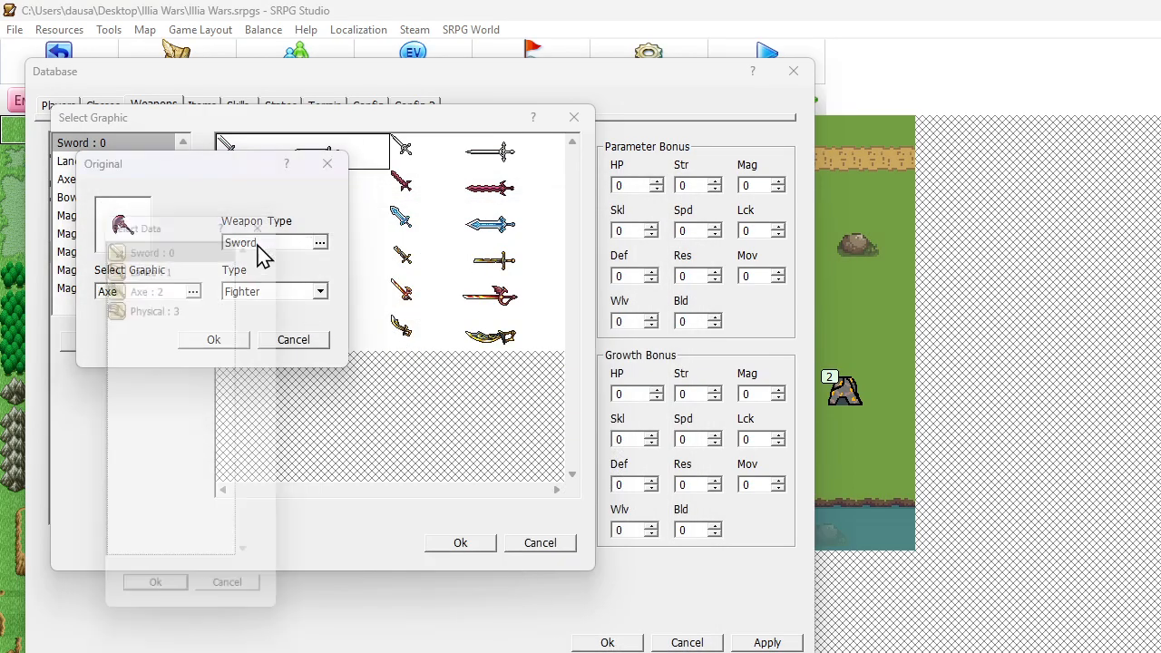
pyautogui.click(154, 281)
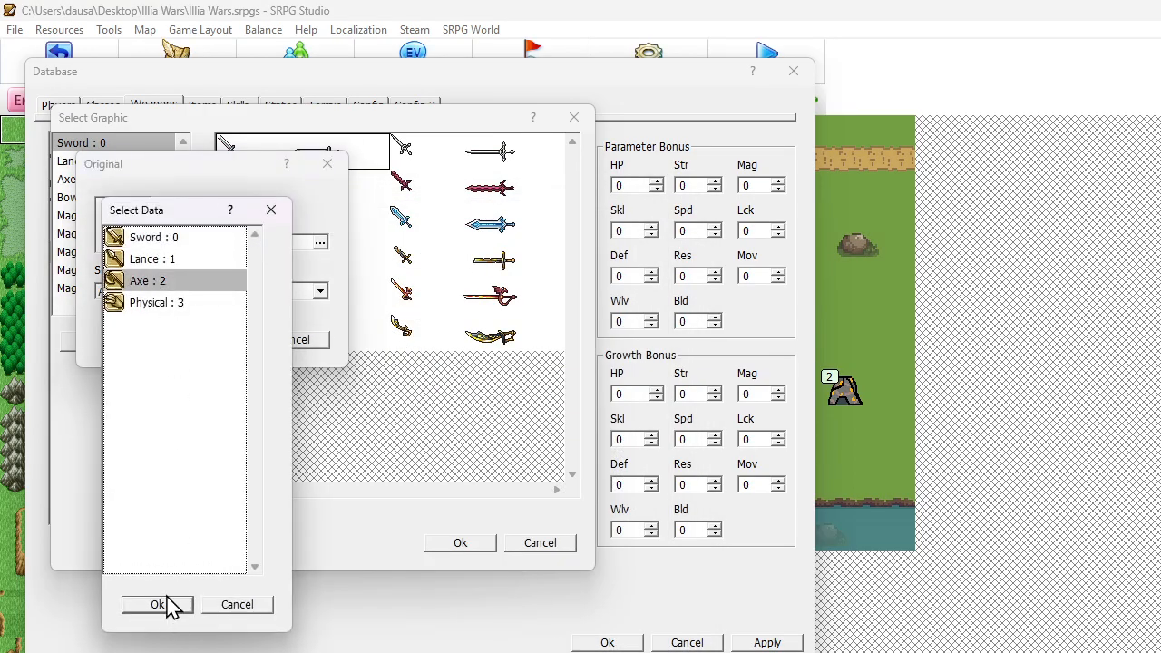
pyautogui.click(171, 605)
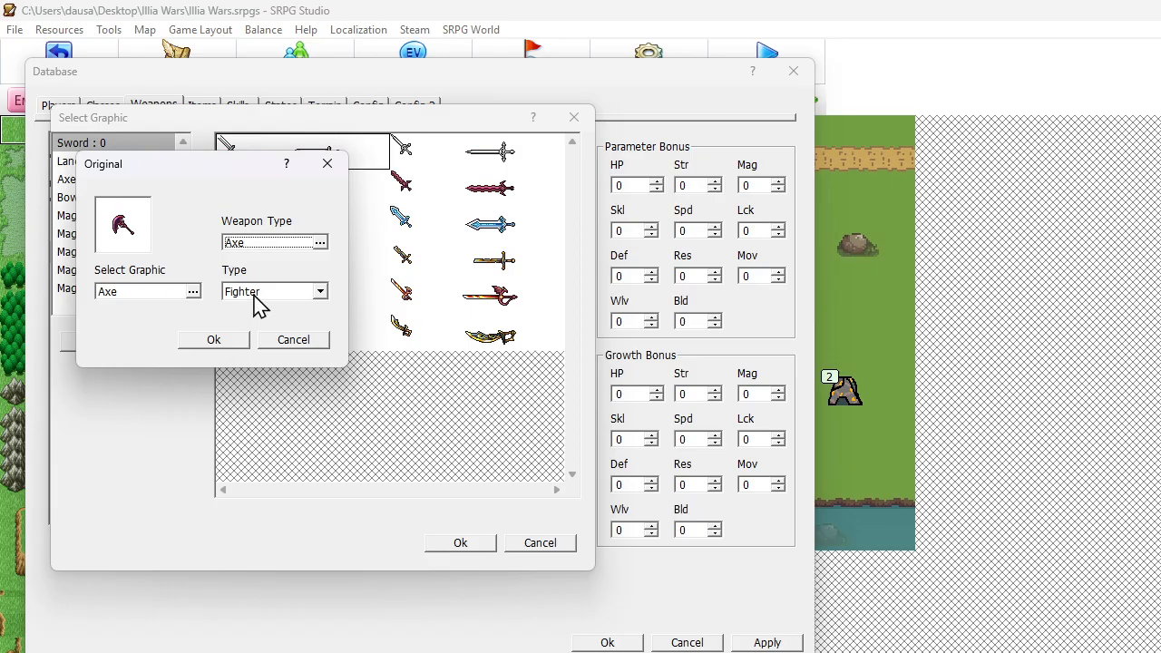
pyautogui.click(255, 299)
pyautogui.click(254, 303)
pyautogui.click(226, 341)
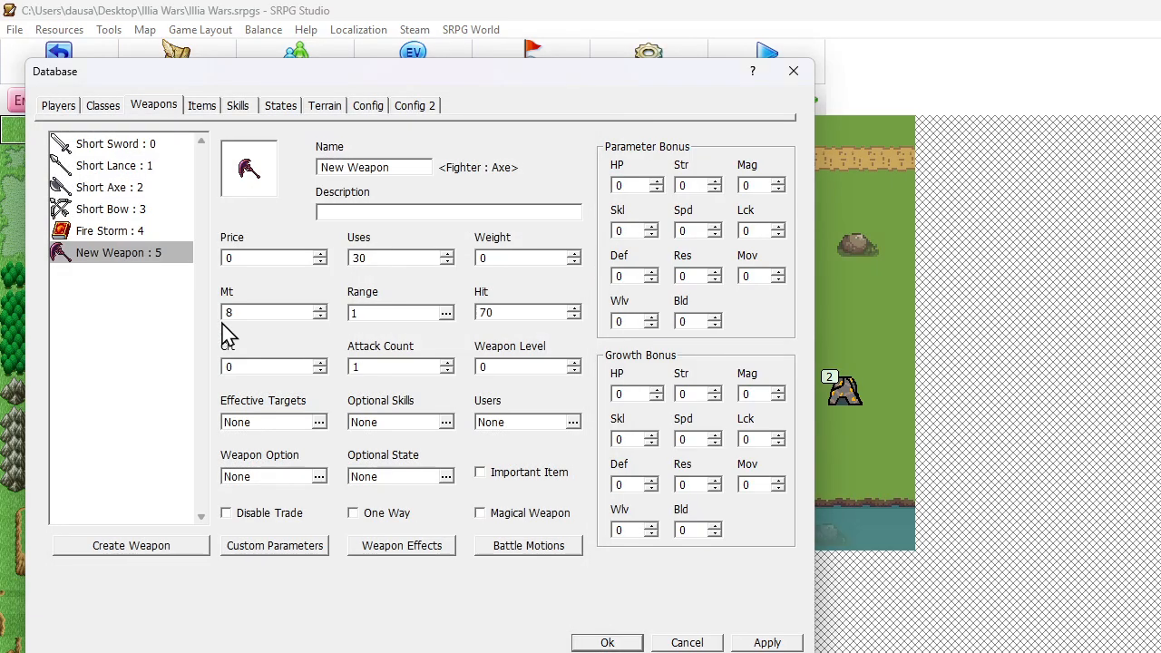
# - Name the new weapon Pickaxe and set its Mt to 0
pyautogui.click(415, 172)
pyautogui.hotkey('ctrl', 'a')
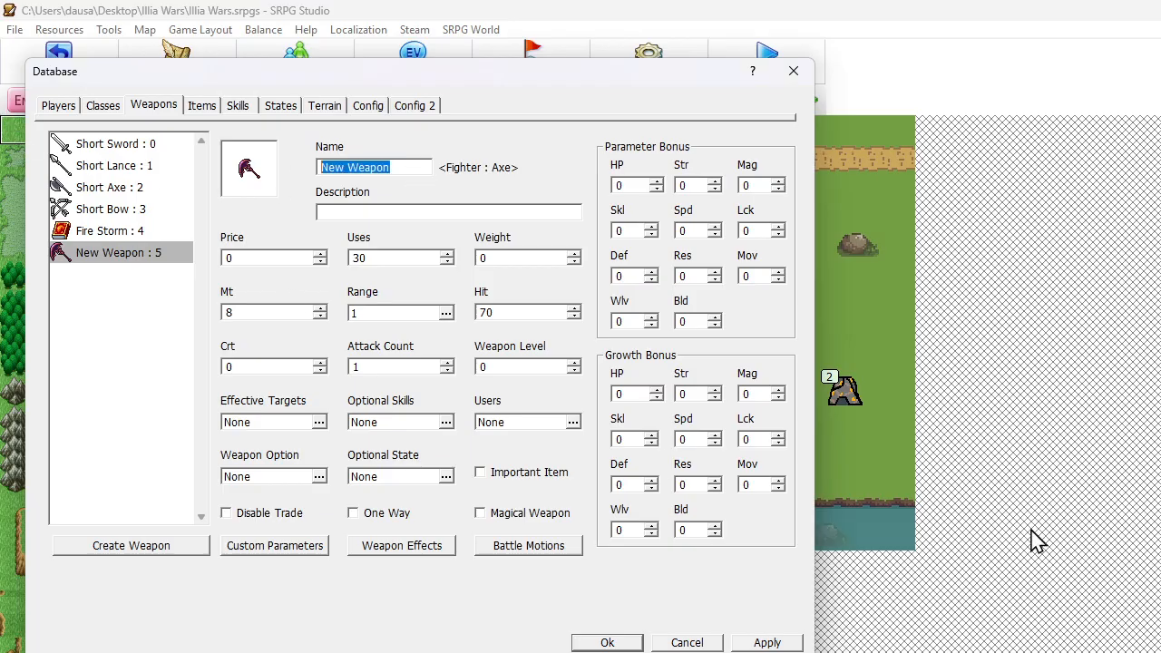
pyautogui.write('Pickaxe')
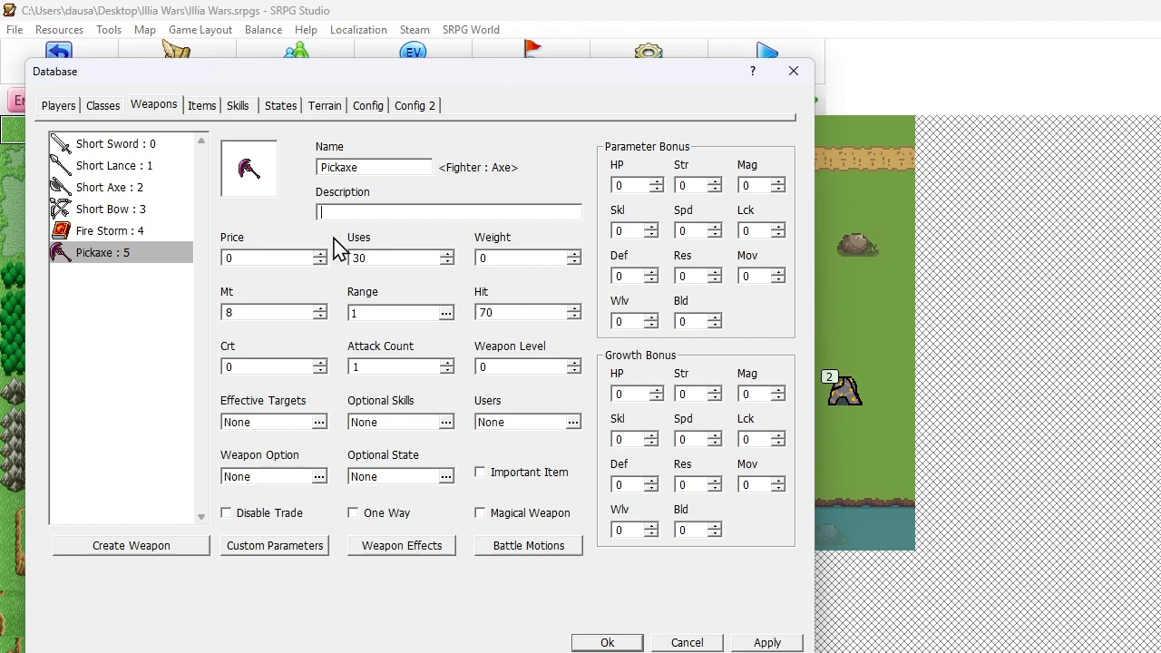
pyautogui.doubleClick(277, 312)
# - Set the Pickaxe's weapon option to Ignore Def and its Hit to 15, and save the database changes
pyautogui.click(281, 480)
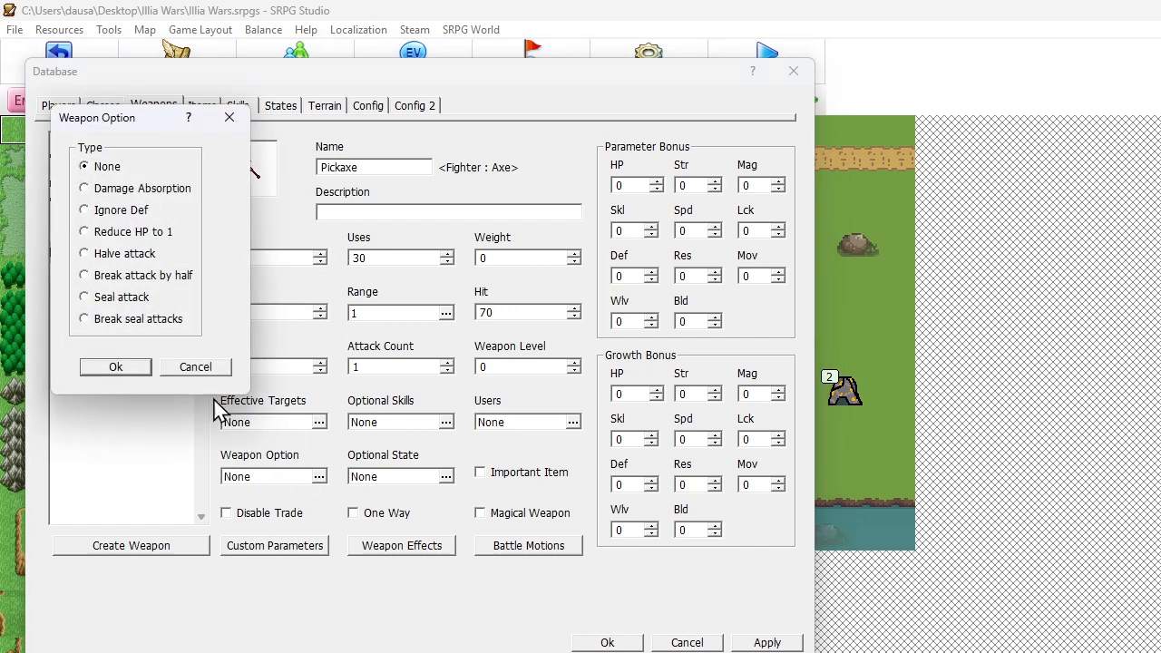
pyautogui.click(86, 210)
pyautogui.click(113, 366)
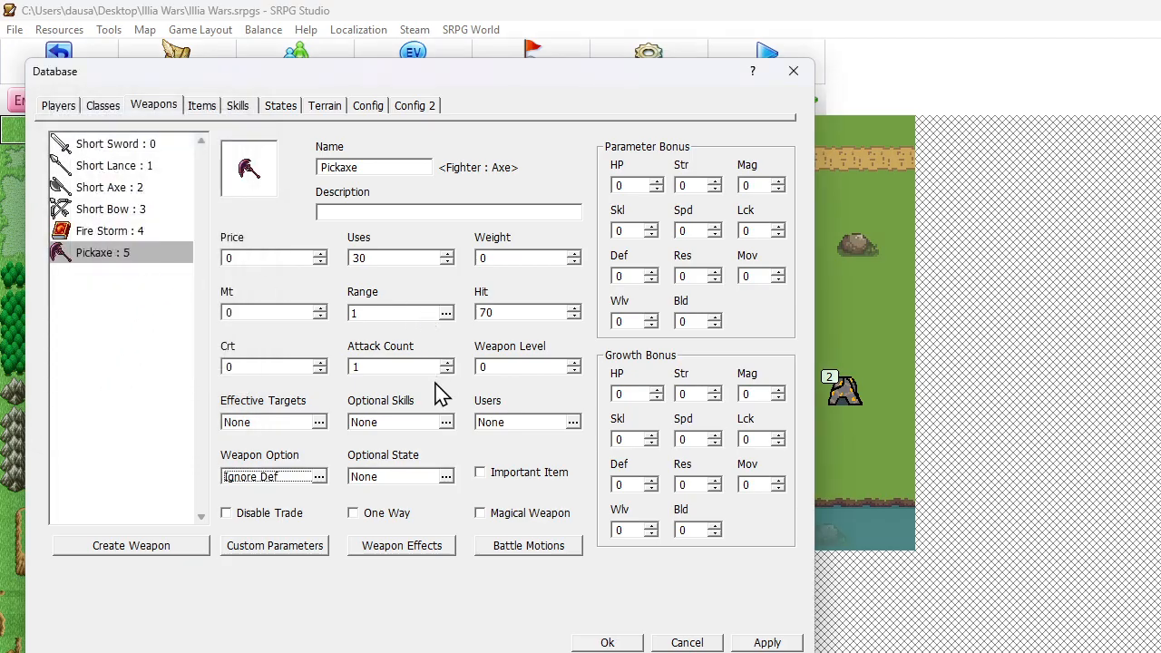
pyautogui.doubleClick(498, 312)
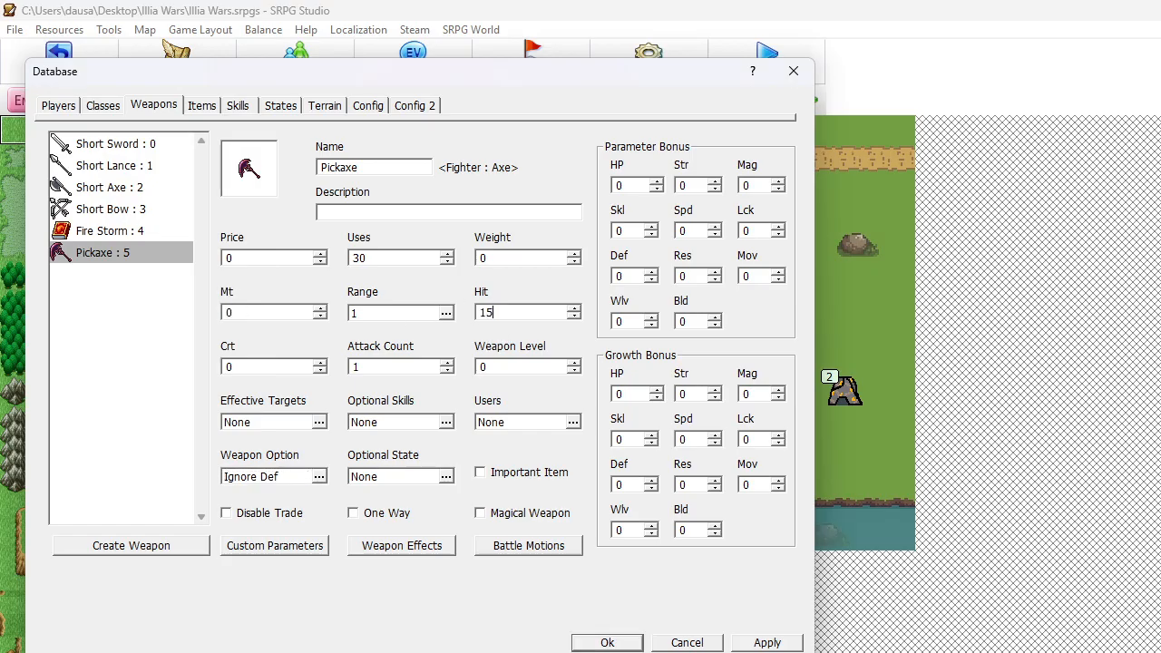
pyautogui.click(608, 642)
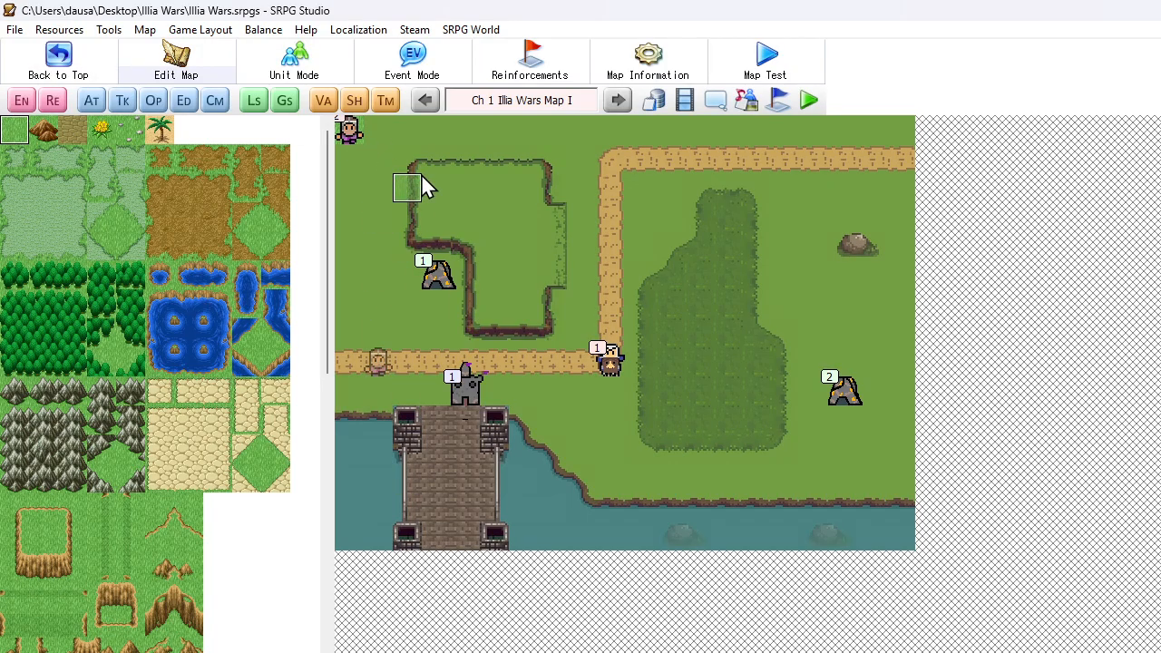
# - Assign the Pickaxe to the first item slot of the Worker enemy at the map's upper-left corner
pyautogui.doubleClick(351, 132)
pyautogui.doubleClick(412, 363)
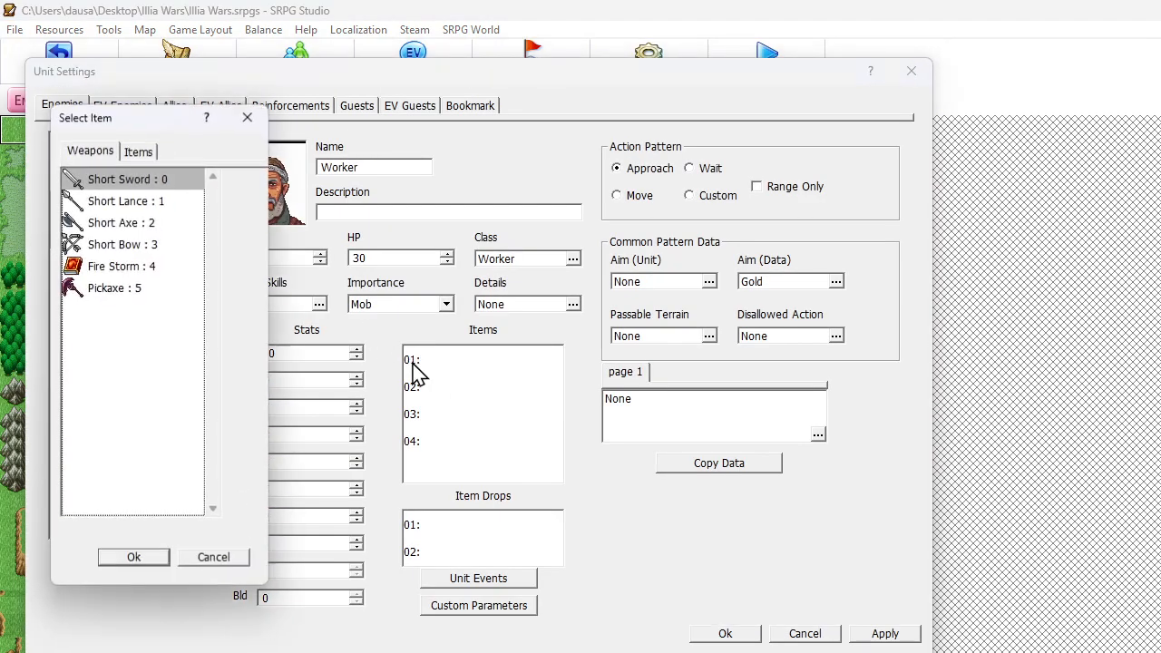
pyautogui.click(116, 288)
pyautogui.click(131, 558)
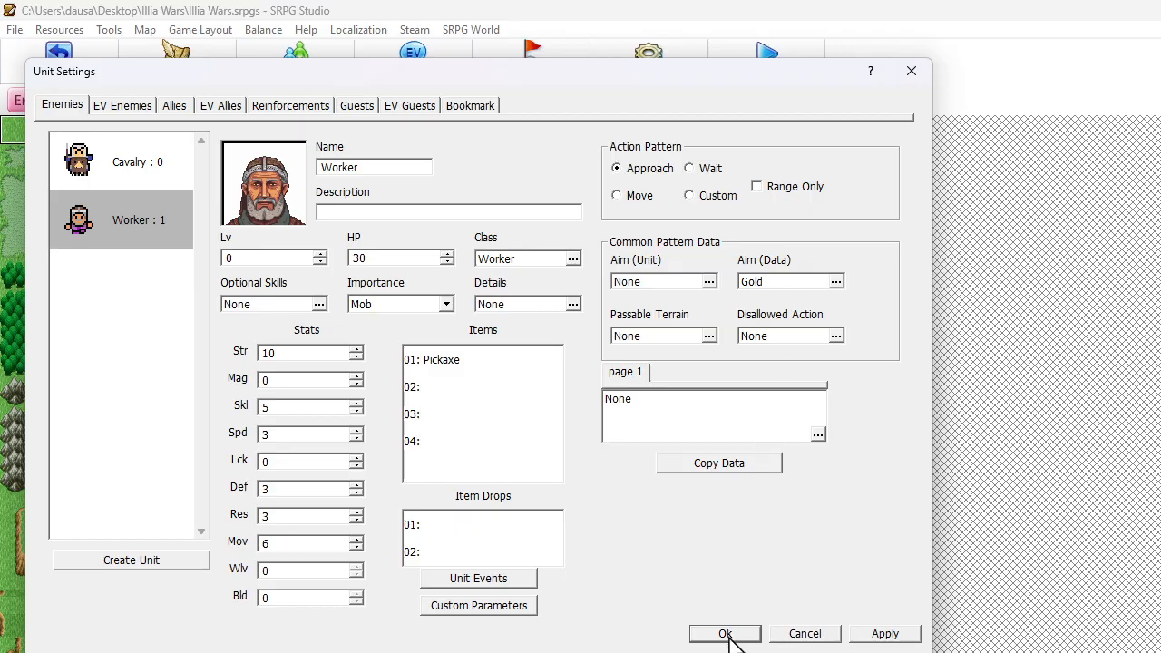
# - Check the race selected in the Worker's Aim (Data) and save the unit settings
pyautogui.click(768, 288)
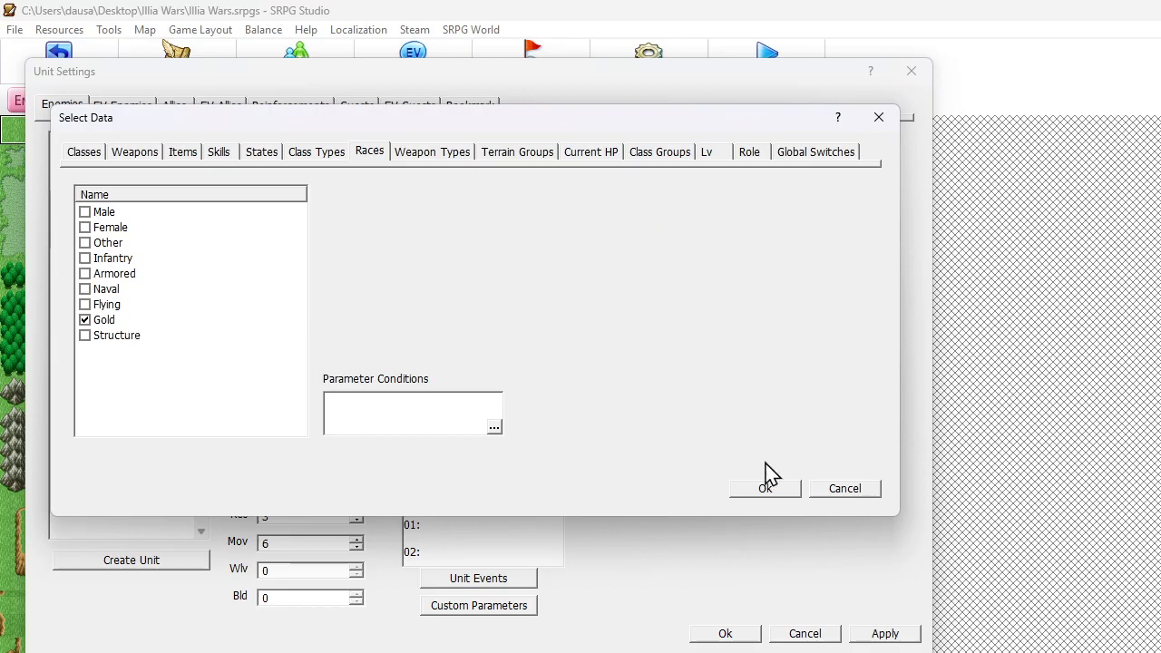
pyautogui.click(780, 492)
pyautogui.click(745, 625)
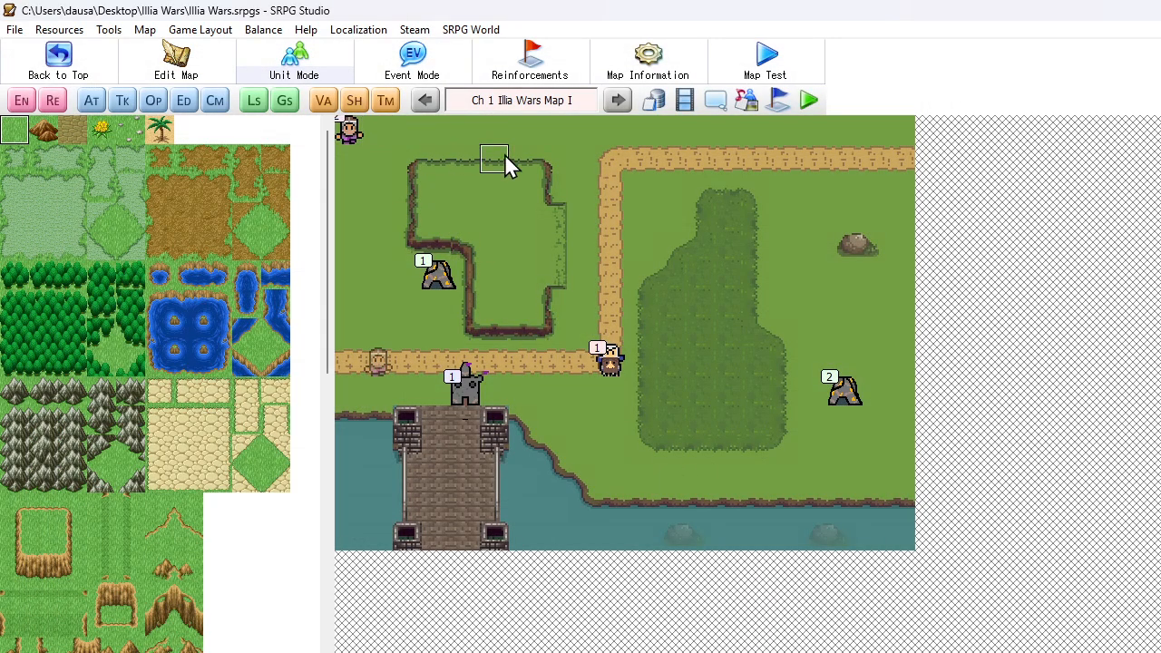
# - Move the enemy Worker one tile east along the map's top edge and start a map test
pyautogui.moveTo(350, 132); pyautogui.dragTo(386, 143)
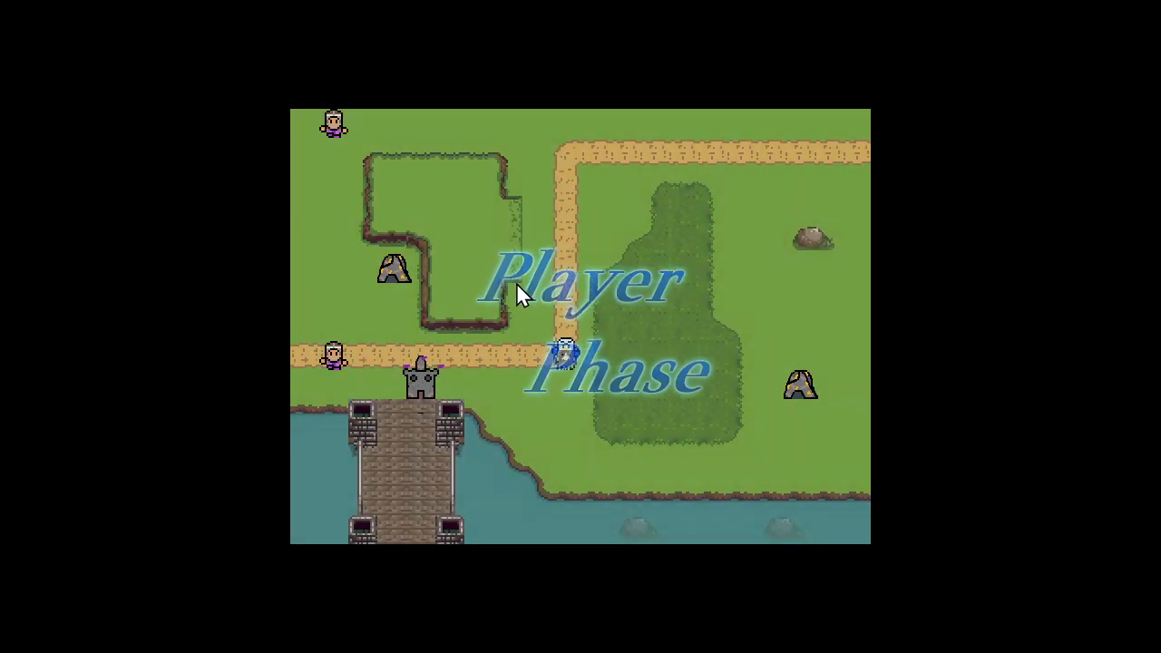
# - In the map test, move the player's Worker directly below the western gold mine, harvest gold, and end the turn
pyautogui.click(333, 356)
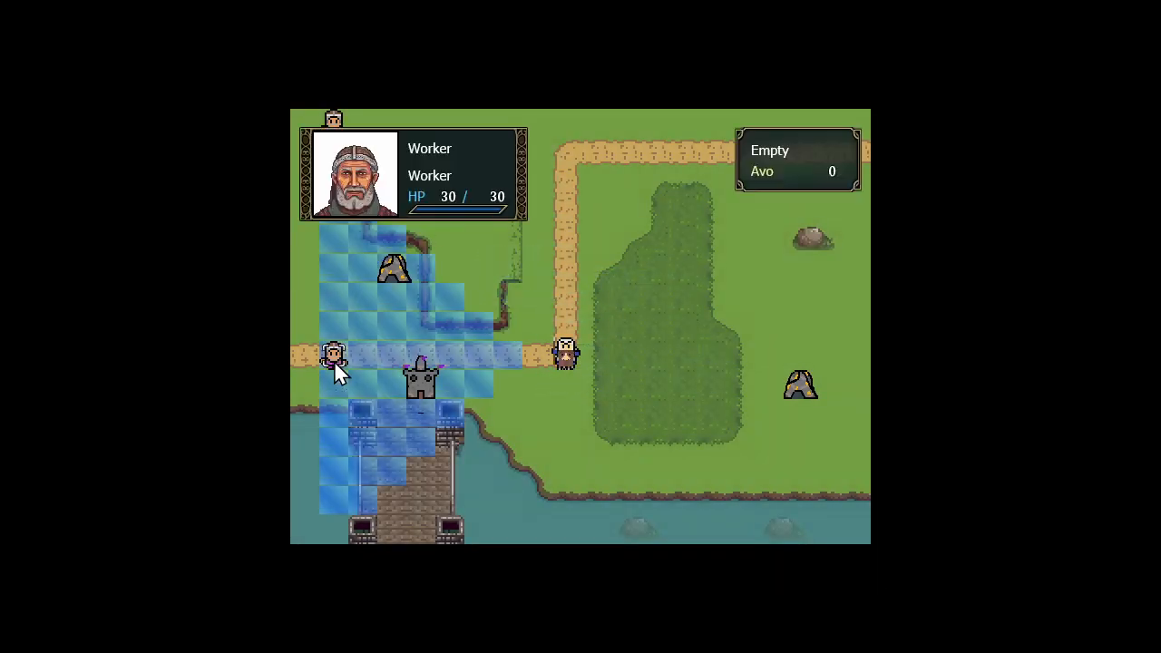
pyautogui.click(396, 297)
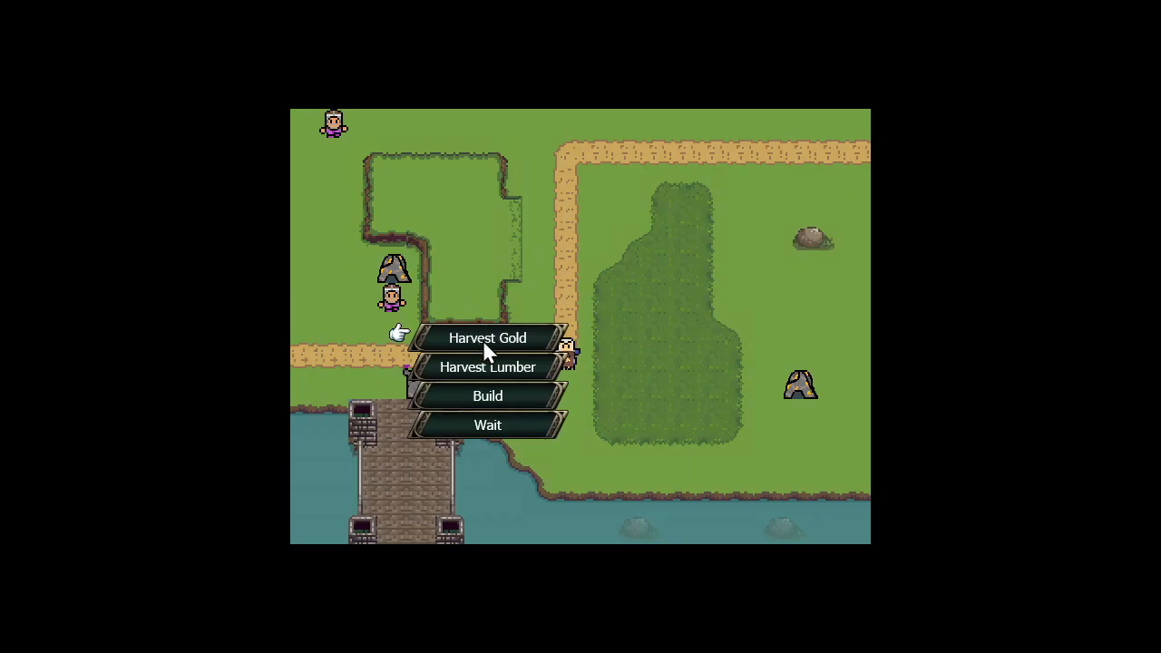
pyautogui.click(483, 339)
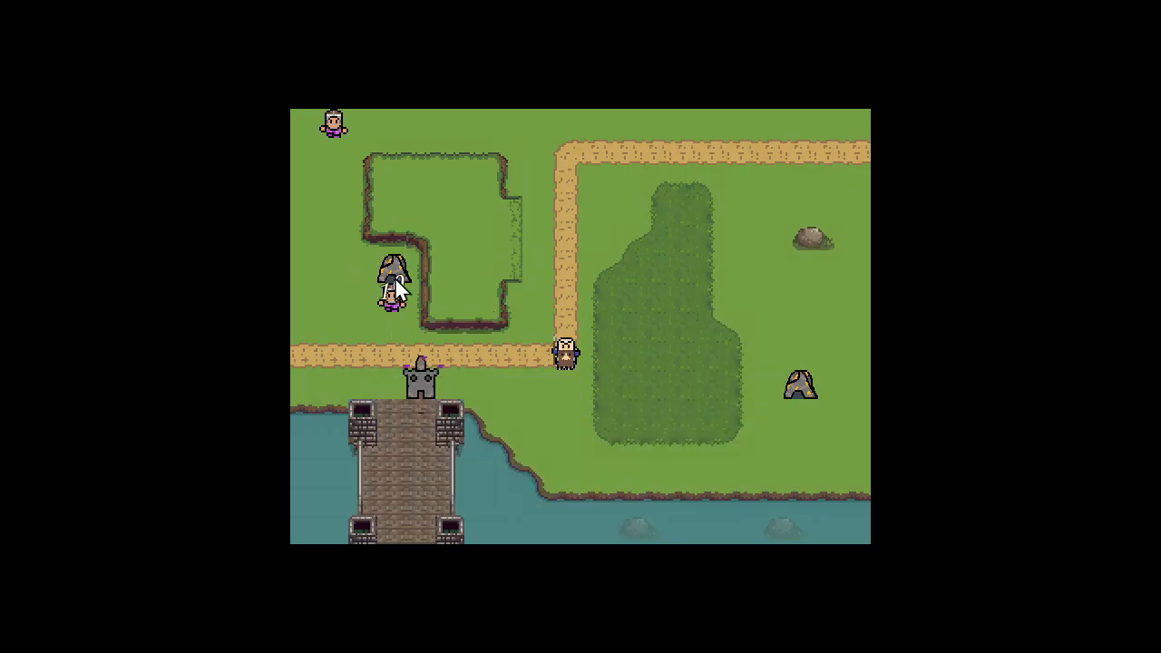
pyautogui.click(449, 220)
pyautogui.rightClick(446, 220)
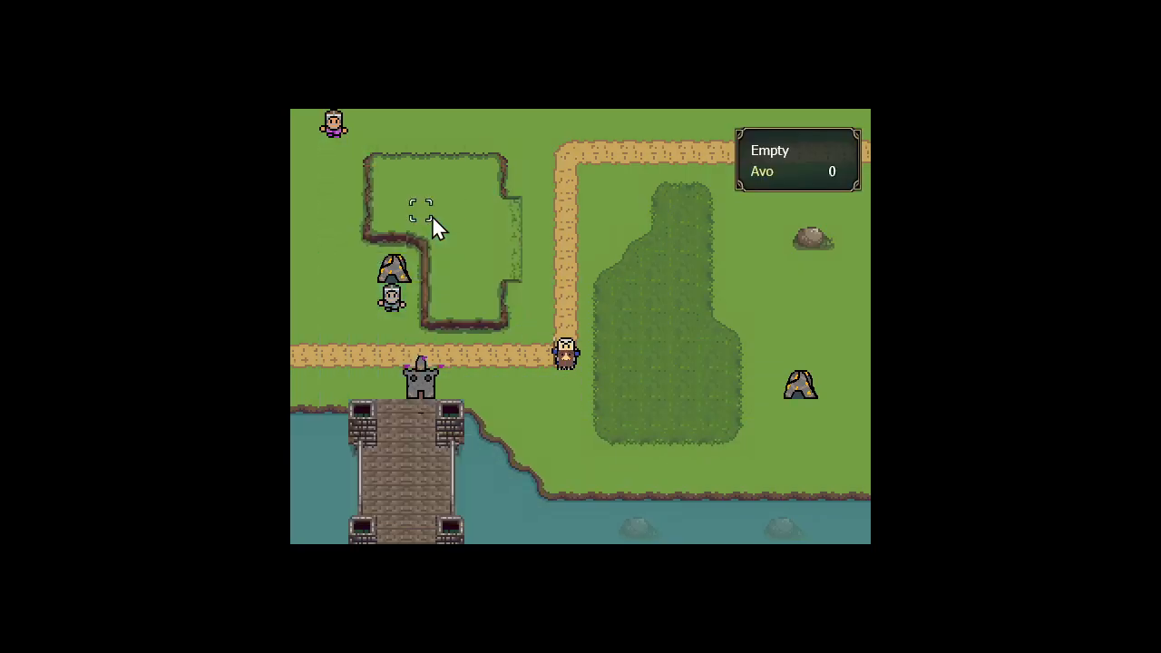
pyautogui.click(432, 215)
pyautogui.click(444, 310)
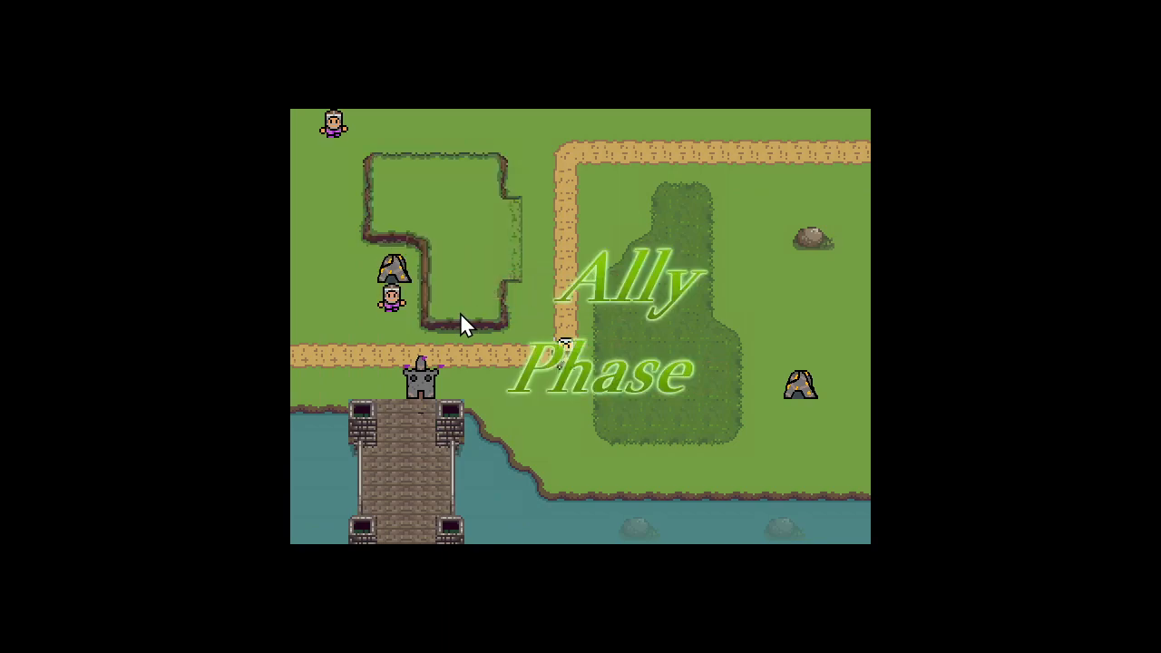
# - Inspect the enemy Worker's stats and equipped item in the map test, and quit the game
pyautogui.rightClick(340, 132)
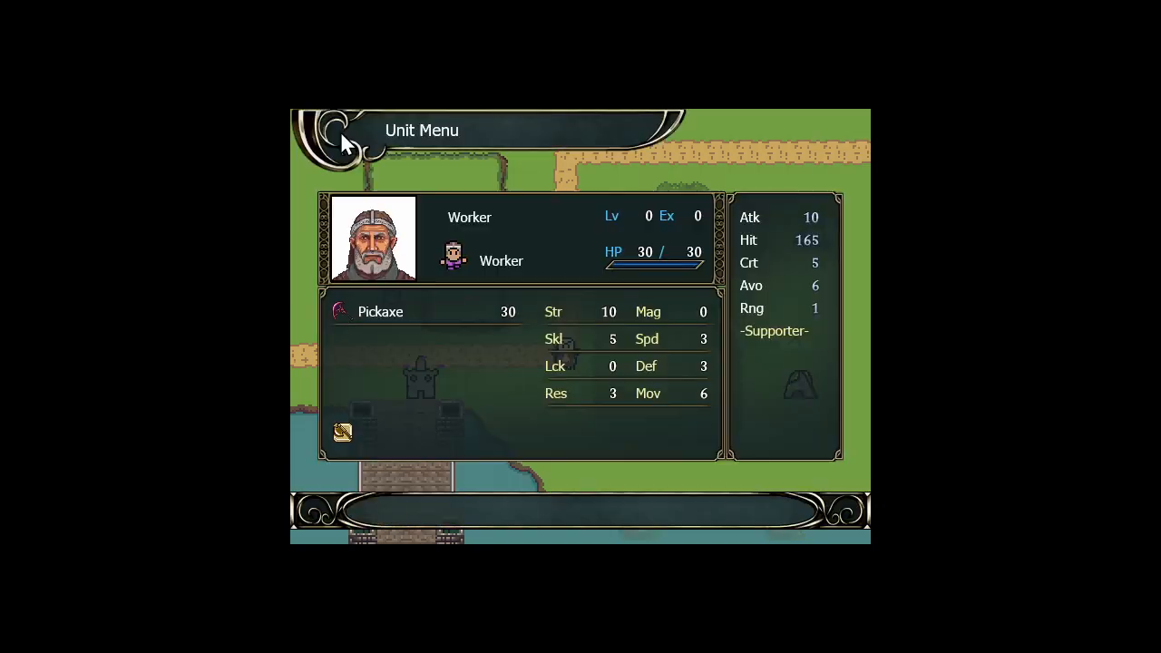
pyautogui.rightClick(340, 131)
pyautogui.rightClick(340, 131)
pyautogui.moveTo(381, 310)
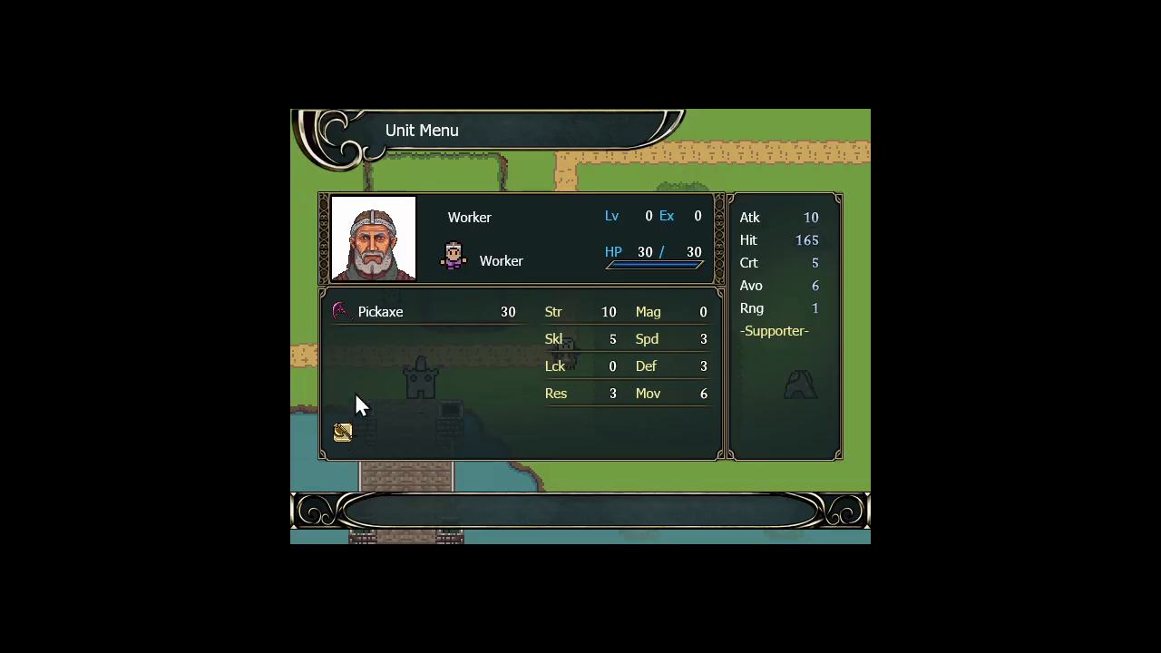
pyautogui.rightClick(377, 356)
pyautogui.press('Escape')
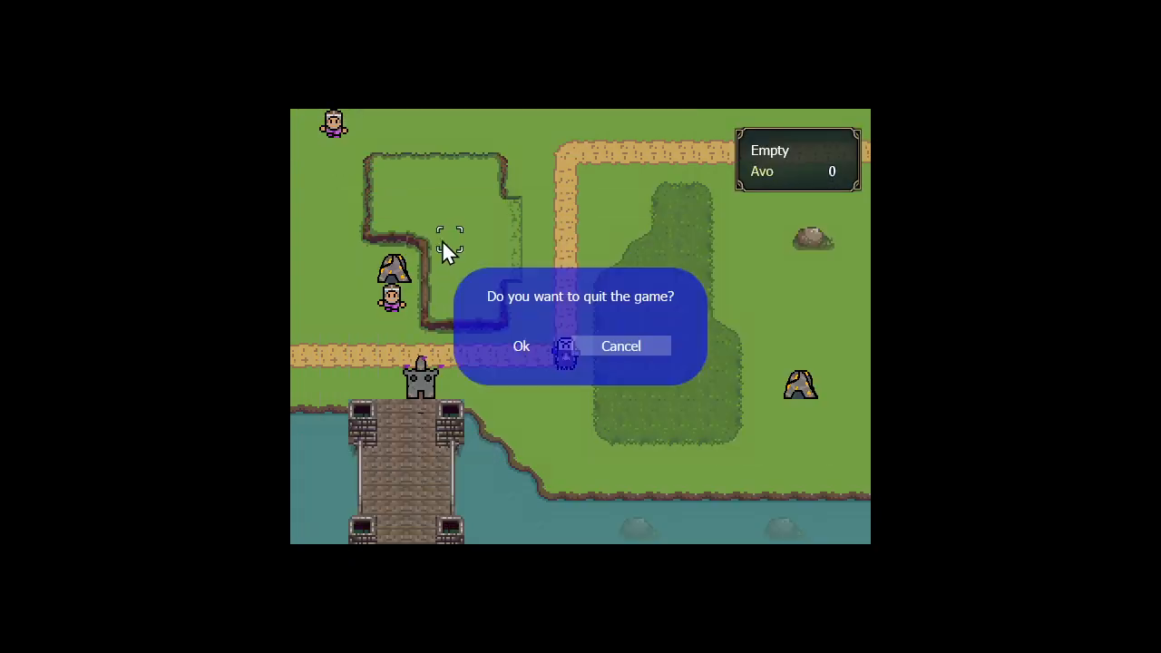
pyautogui.press('Left')
pyautogui.press('Return')
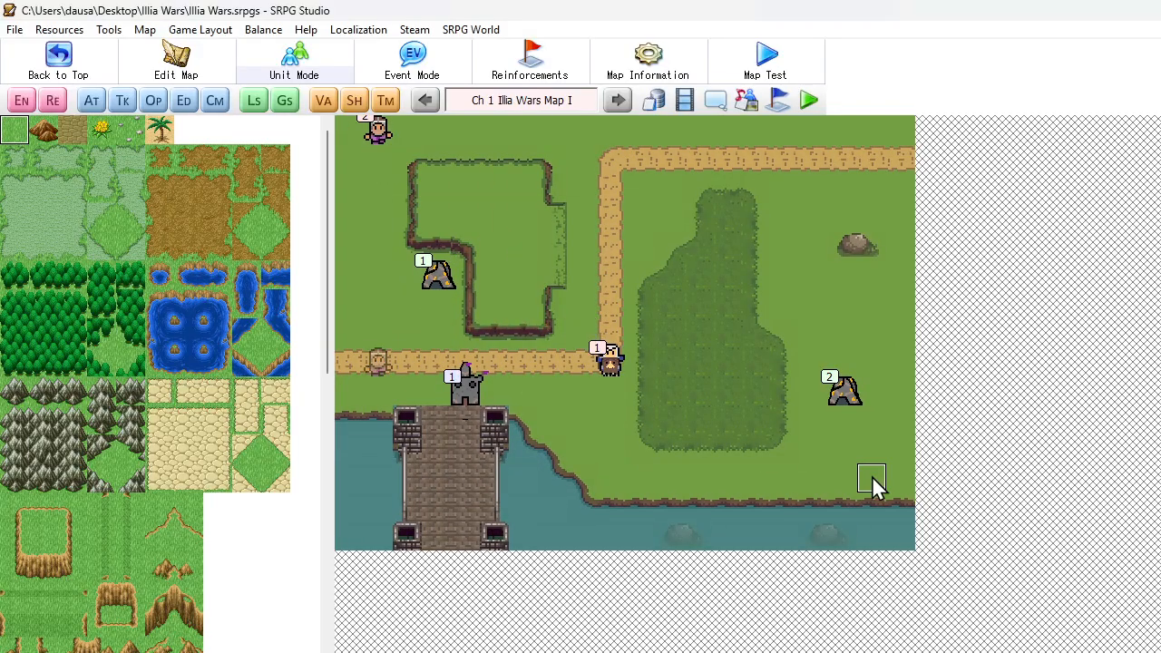
# - Switch the enemy Worker's aim mode to Aim with Priority (Unit) with Gold as its data target, and save the unit settings
pyautogui.doubleClick(375, 129)
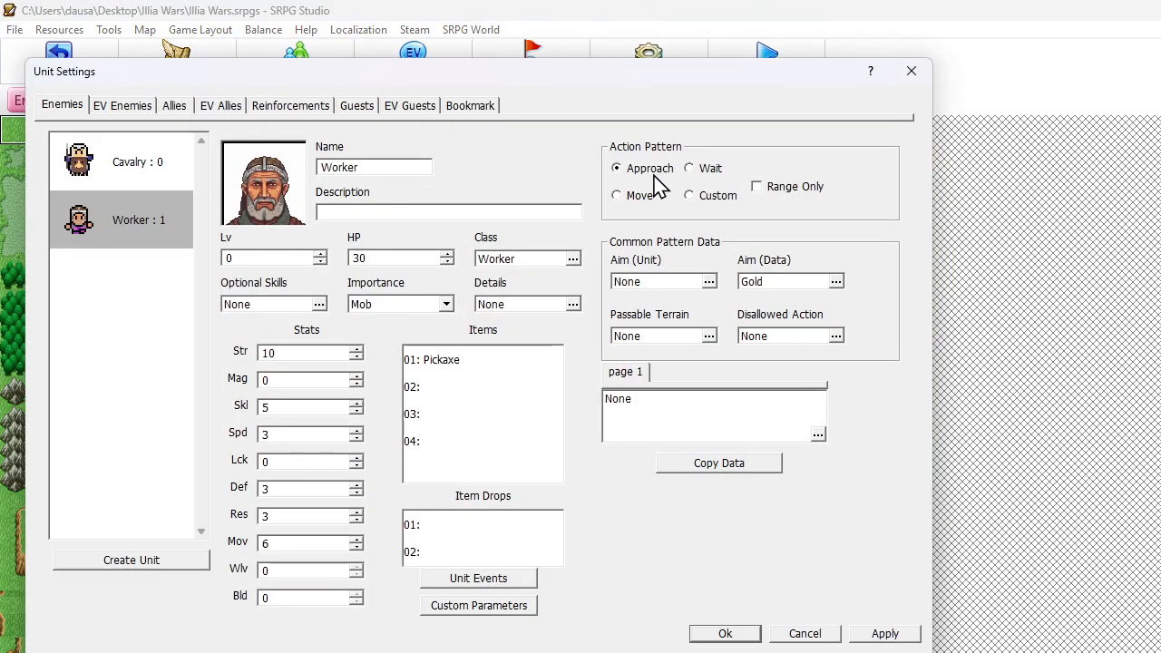
pyautogui.click(835, 281)
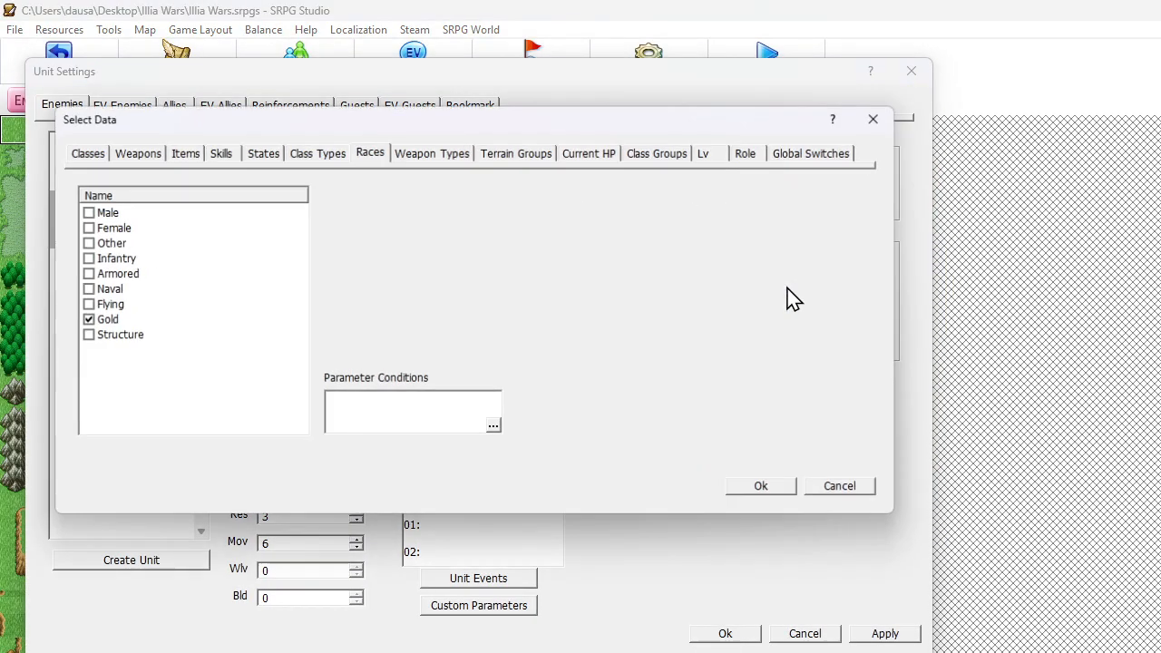
pyautogui.click(762, 488)
pyautogui.click(662, 286)
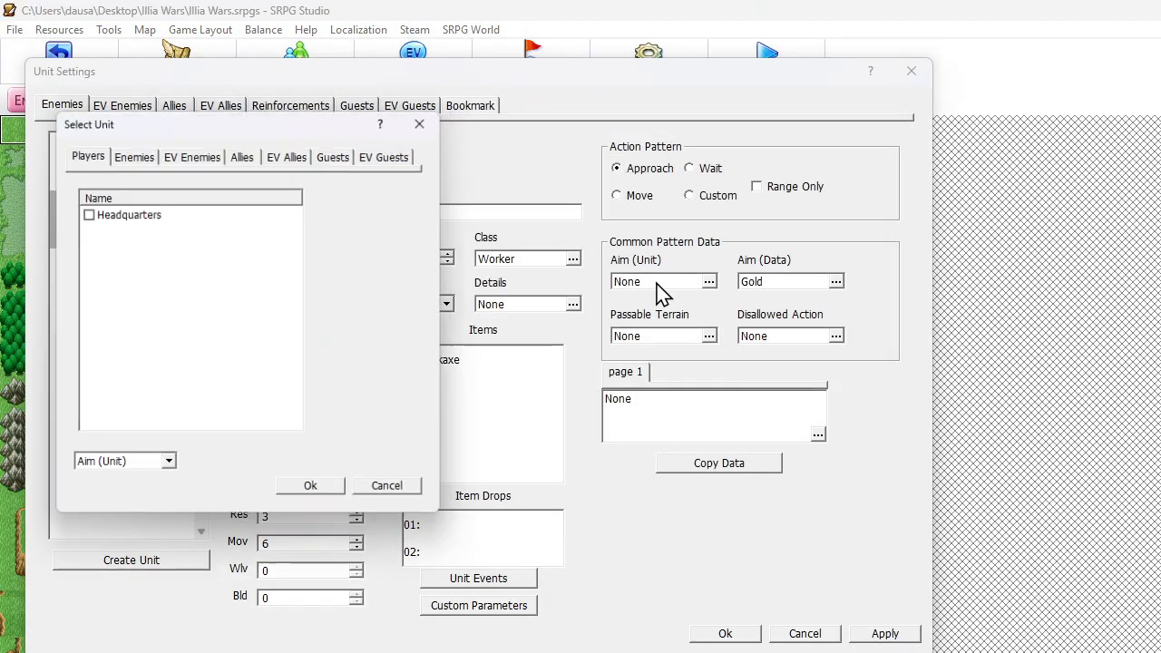
pyautogui.click(145, 469)
pyautogui.click(144, 499)
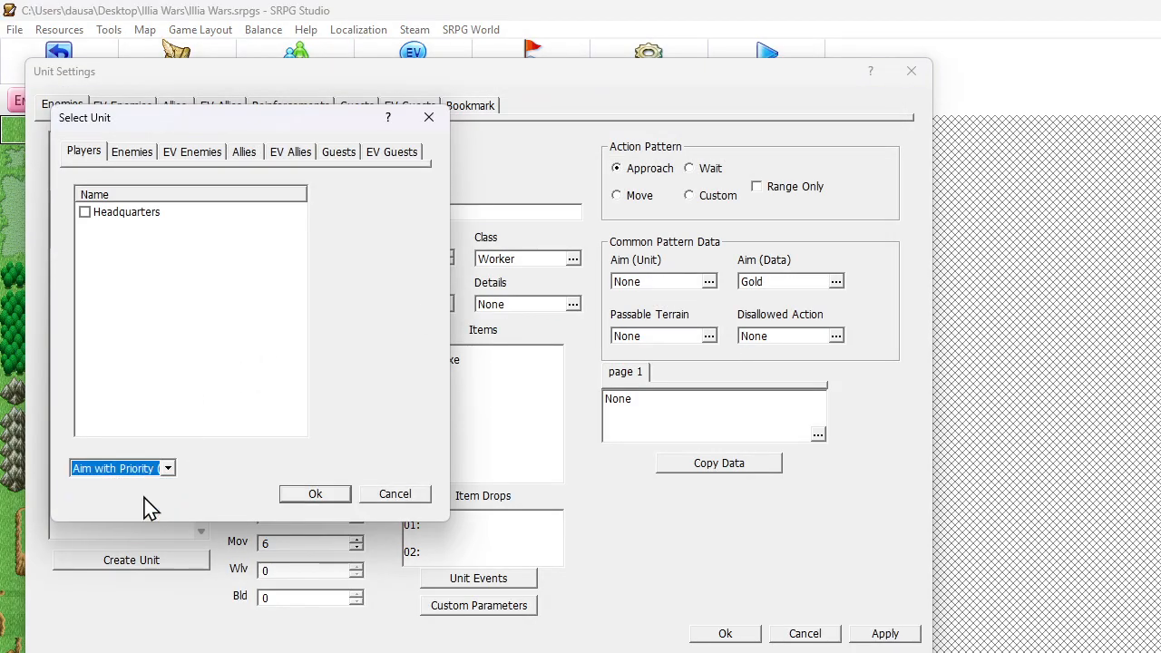
pyautogui.click(308, 495)
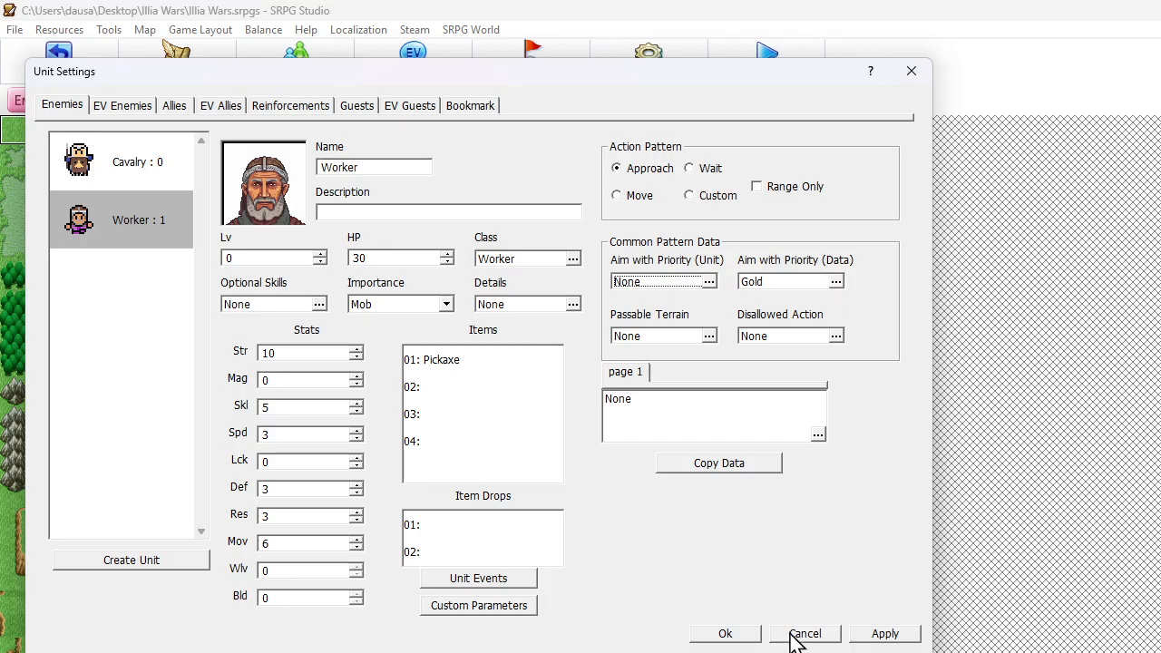
pyautogui.click(723, 634)
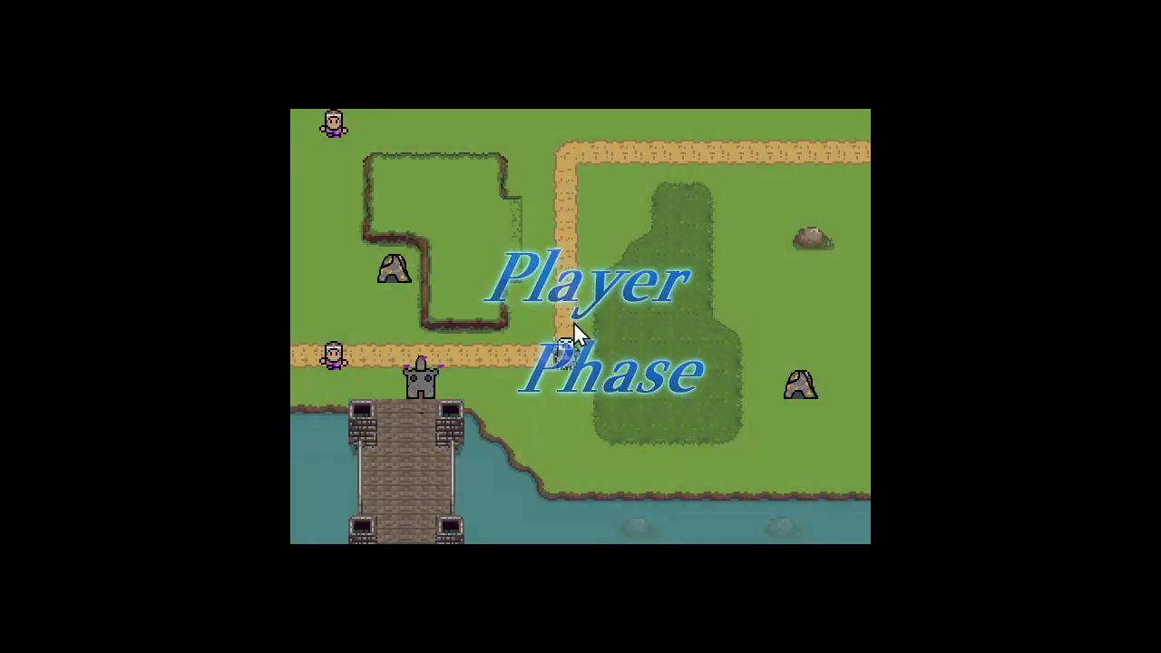
# - Run a map test, end the player's turn twice to check how the enemy Worker behaves, and quit the game
pyautogui.click(430, 240)
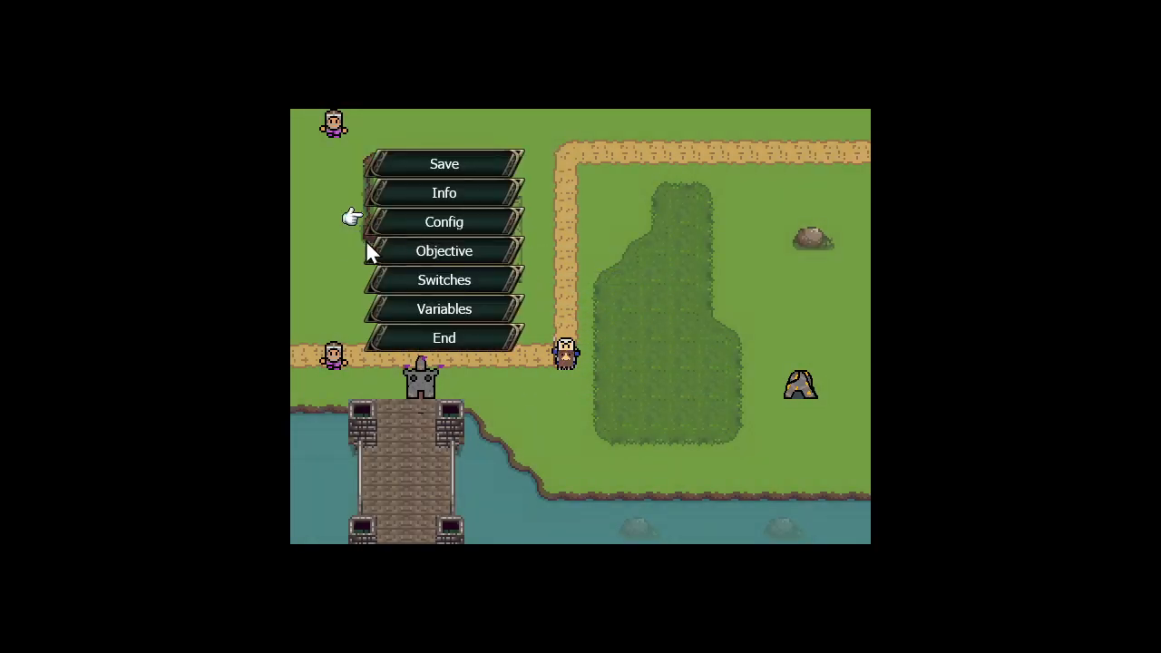
pyautogui.click(423, 341)
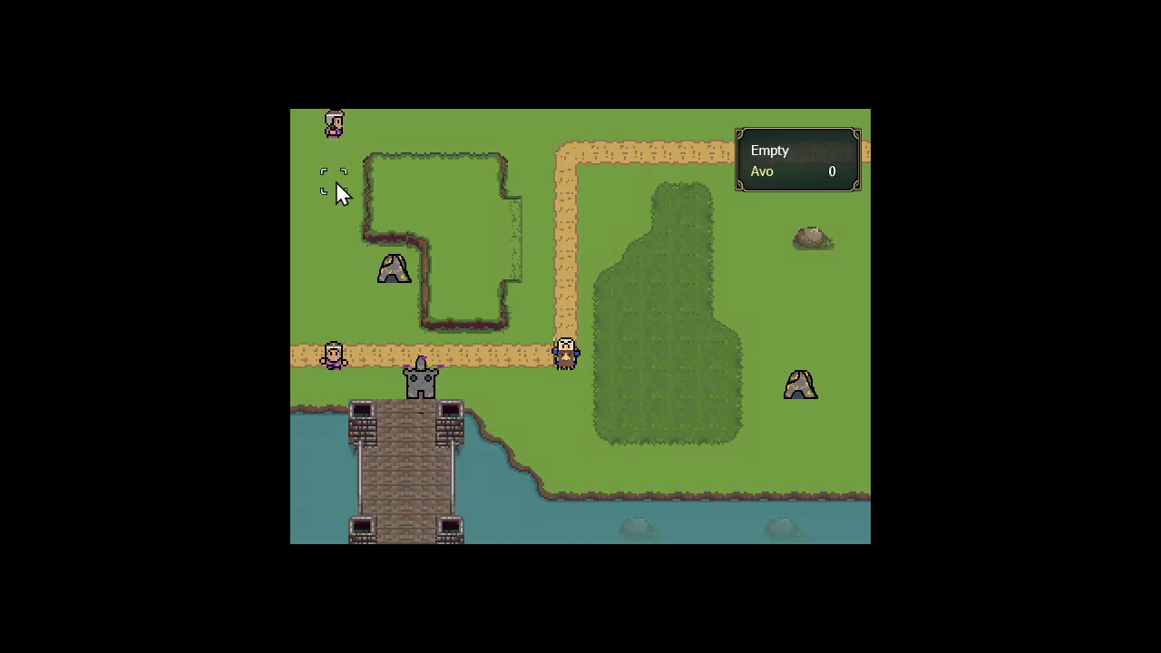
pyautogui.click(420, 155)
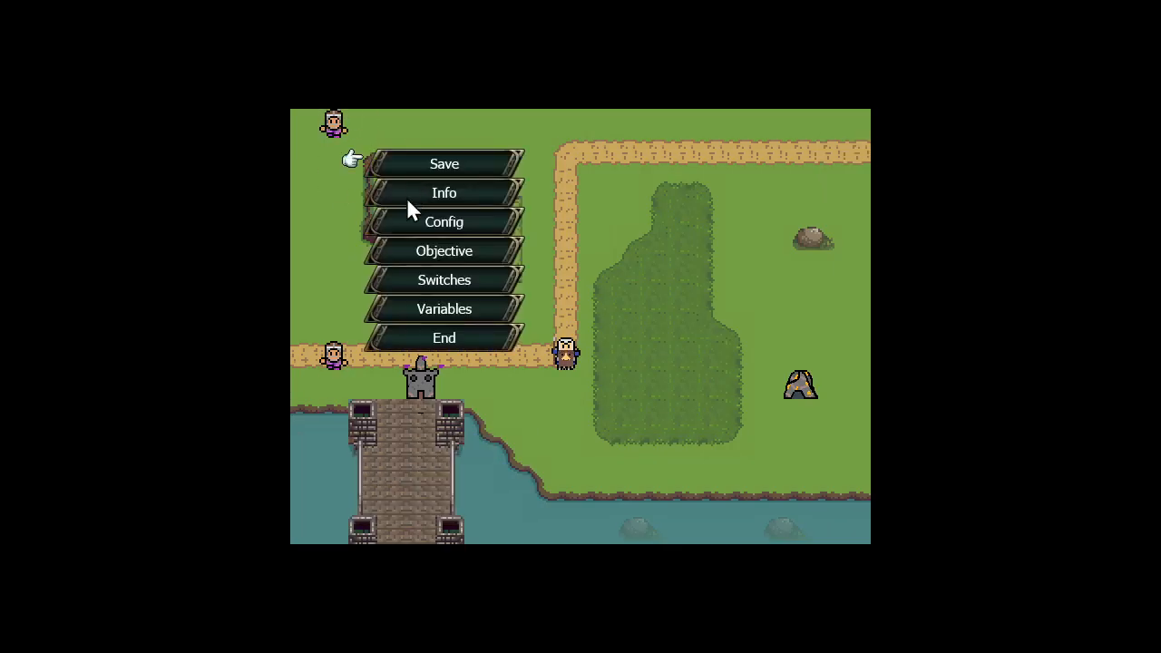
pyautogui.click(448, 349)
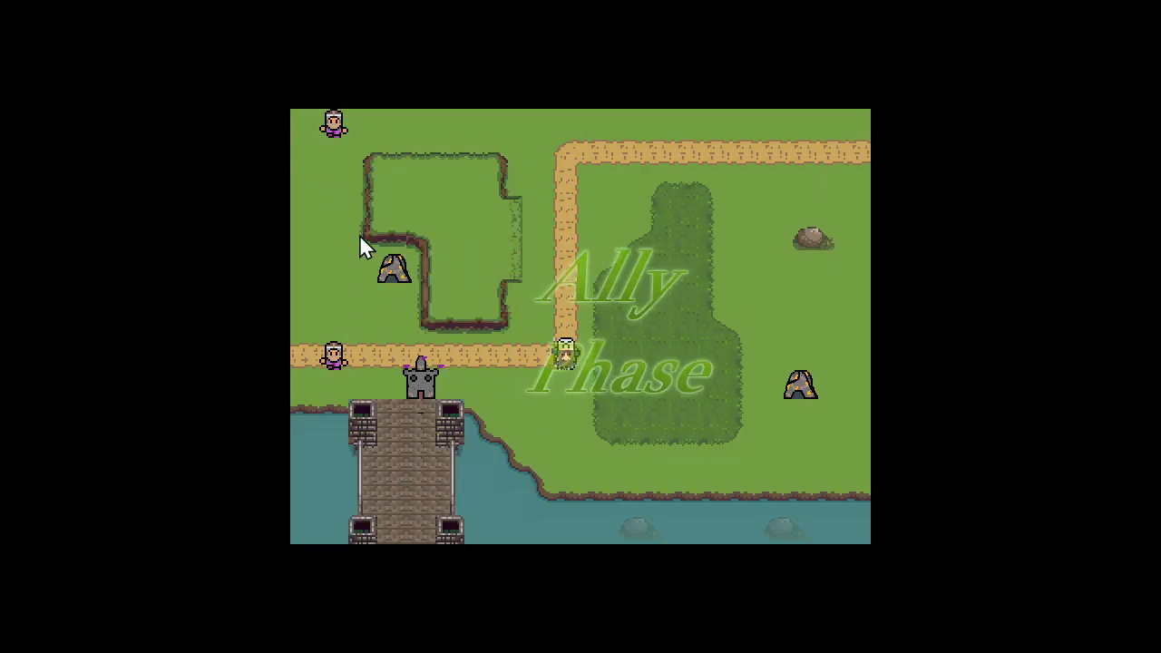
pyautogui.press('Escape')
pyautogui.press('Left')
pyautogui.press('Return')
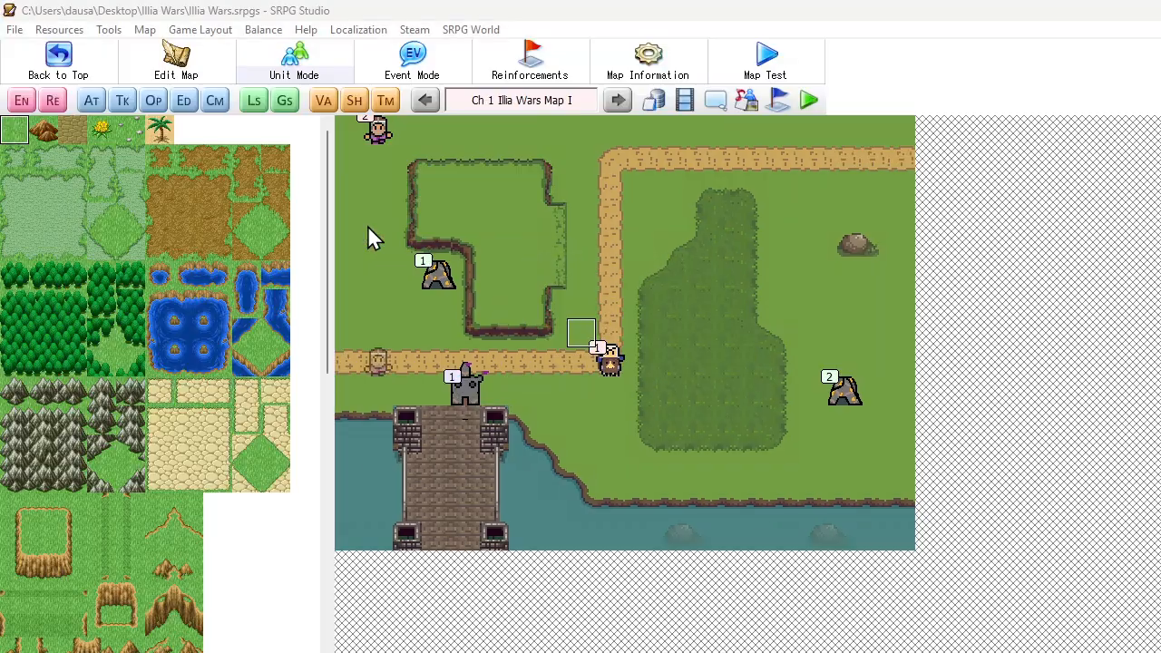
# - Review the Cavalry and Worker entries in the enemy unit settings, checking the Worker's action pattern, aim and items
pyautogui.click(21, 101)
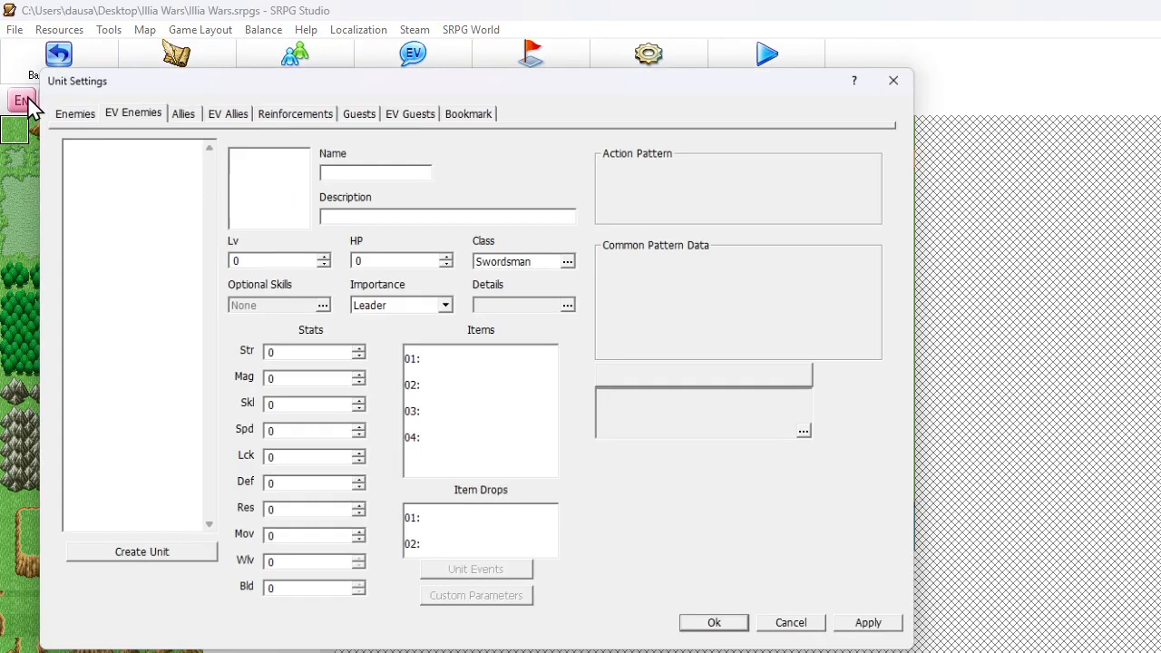
pyautogui.click(80, 107)
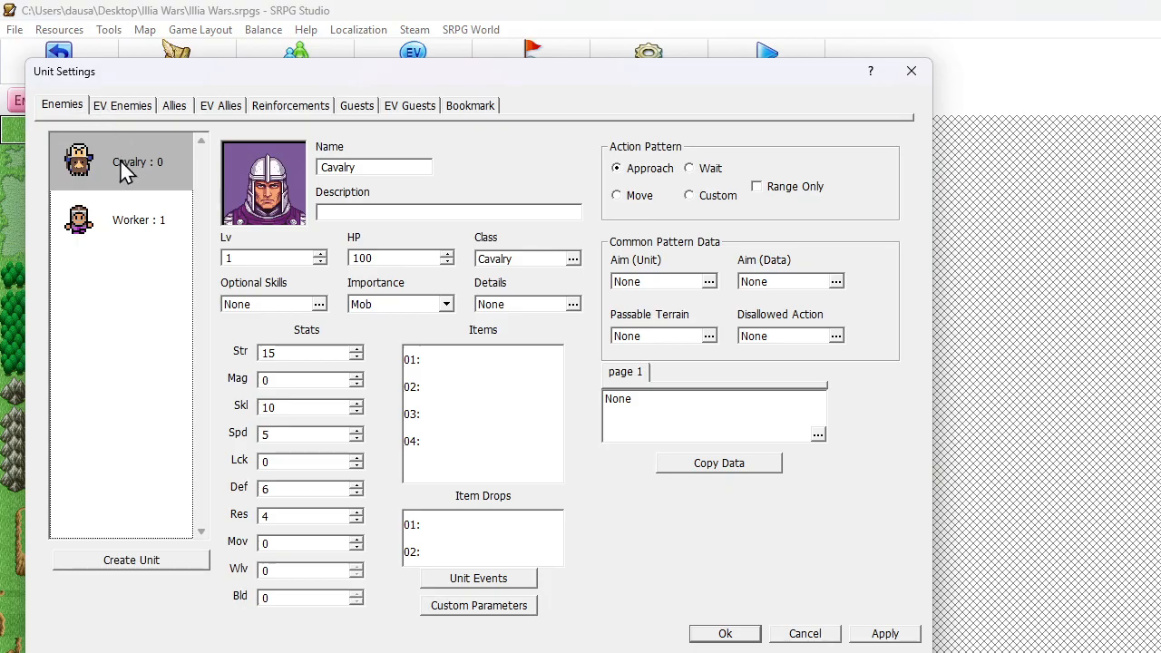
pyautogui.click(121, 215)
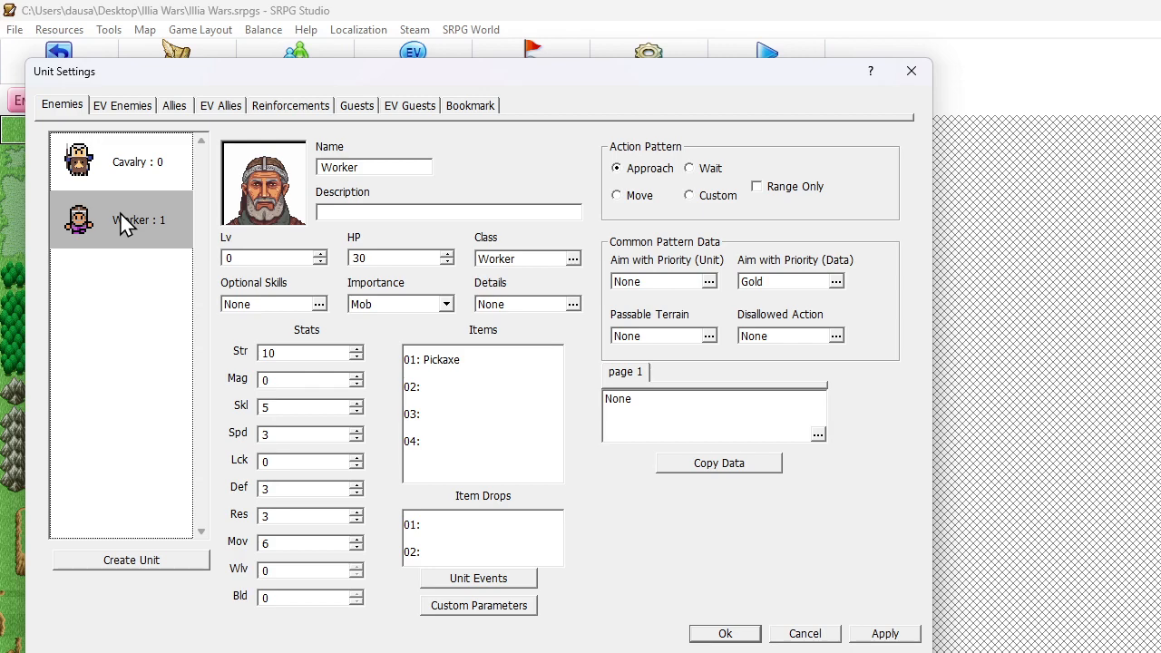
pyautogui.click(716, 635)
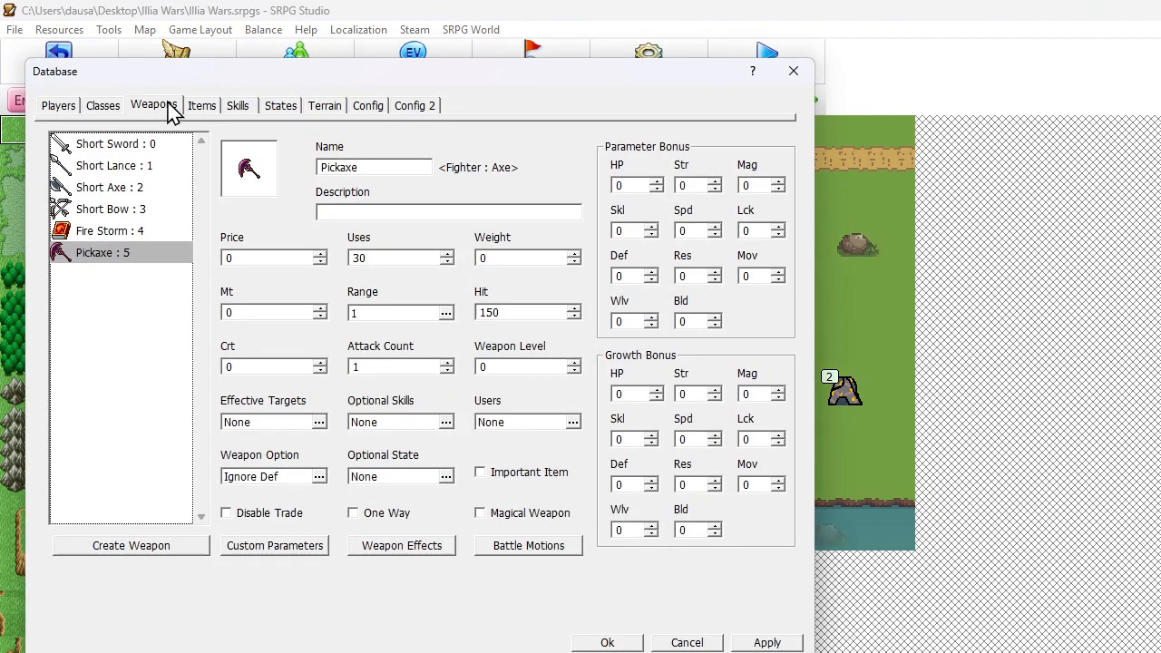
# - Check the Pickaxe's range, hit and weapon option in the weapon database
pyautogui.click(169, 103)
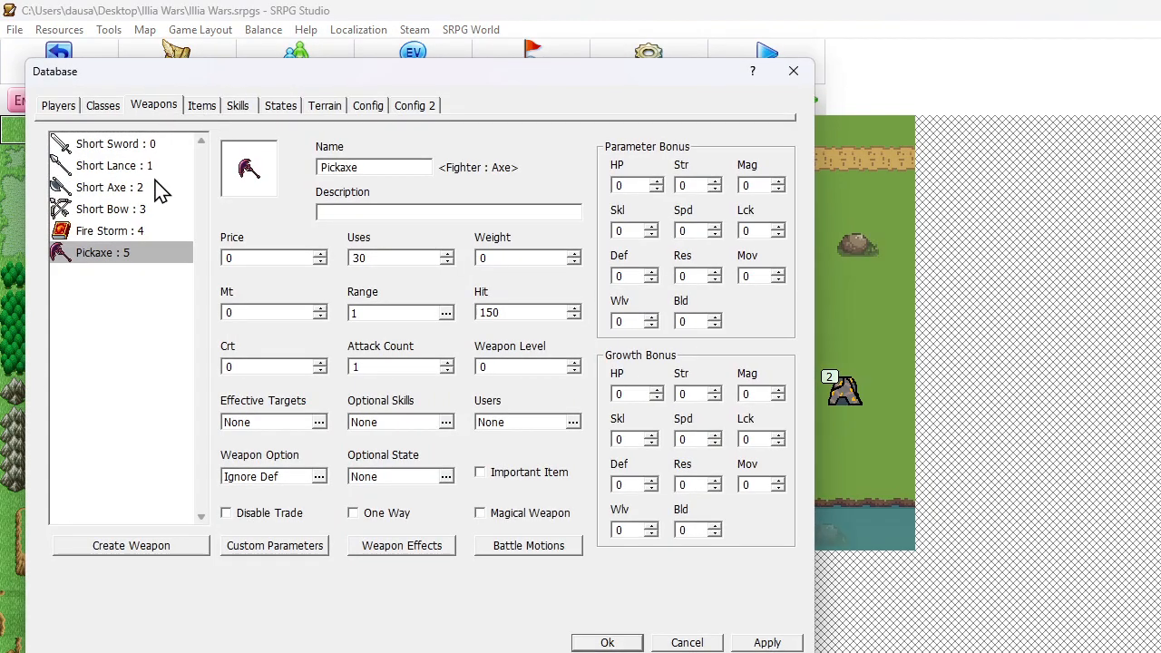
pyautogui.click(134, 256)
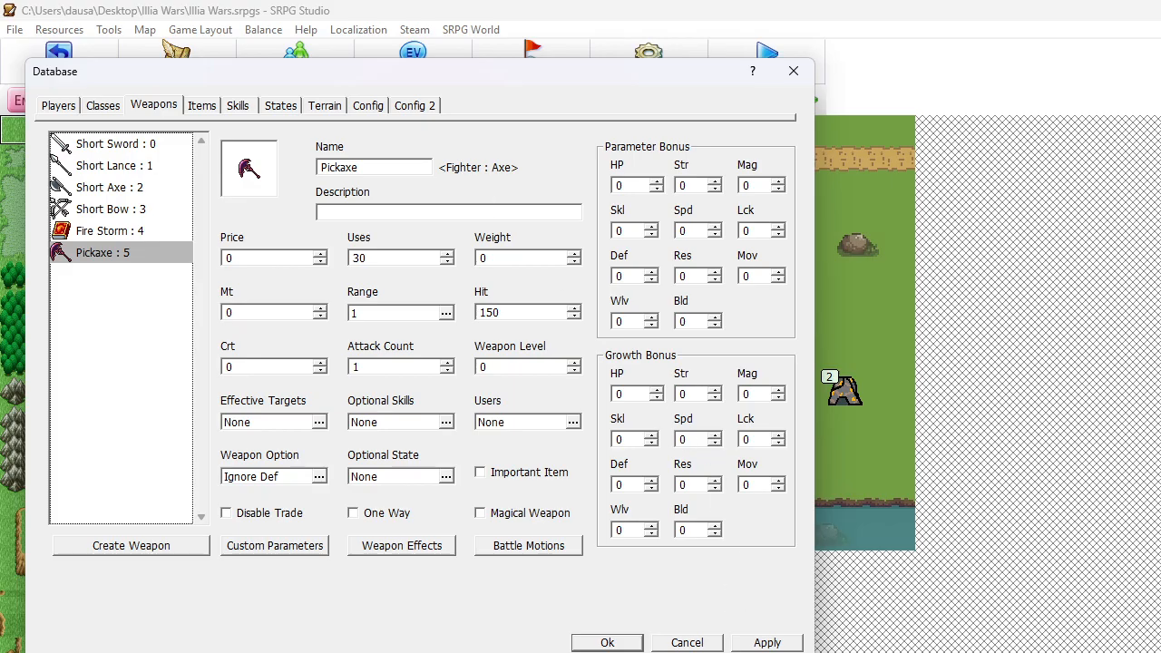
pyautogui.click(634, 642)
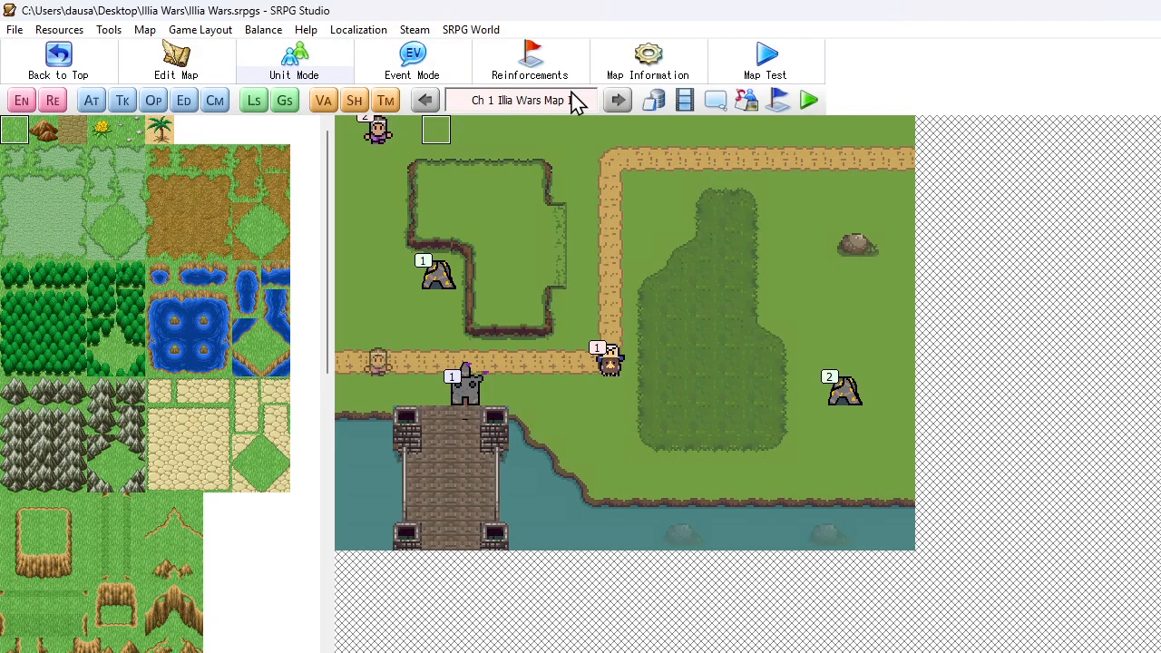
# - Recheck the enemy Worker's unit settings and the Worker class's equippable weapons in the database
pyautogui.doubleClick(376, 132)
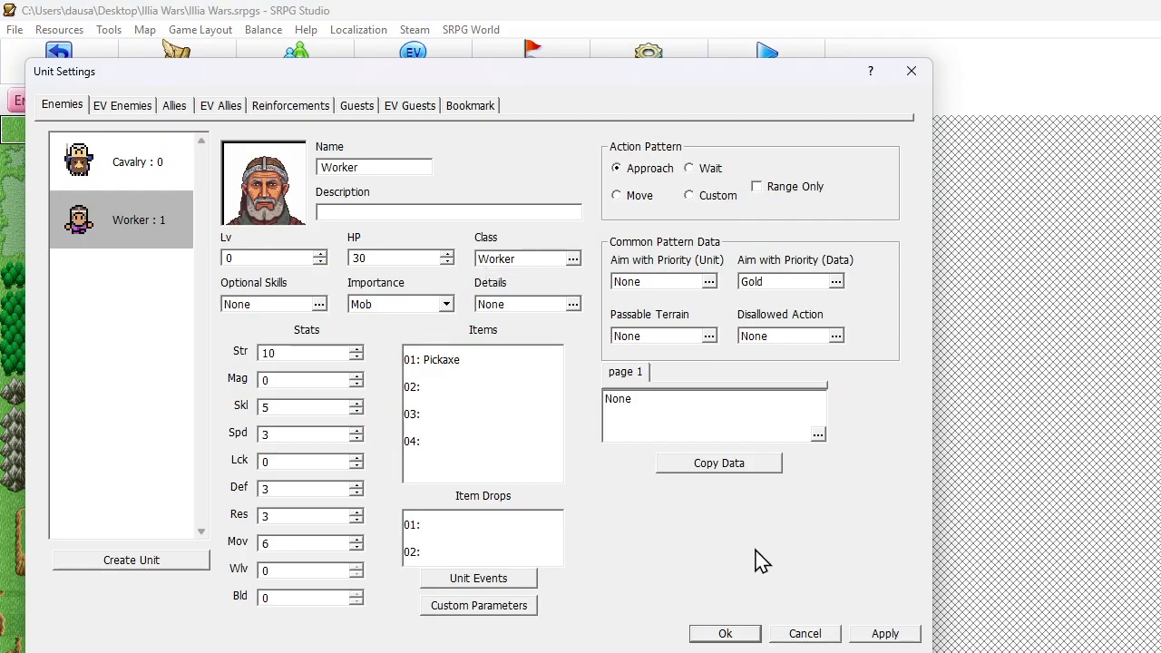
pyautogui.click(731, 634)
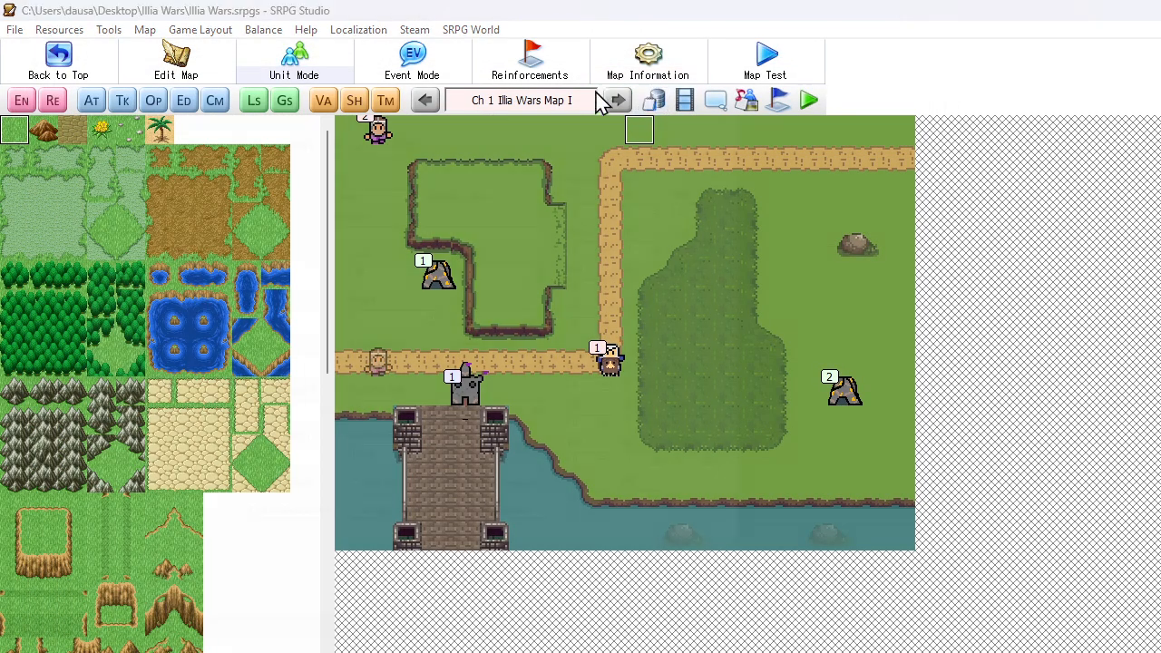
pyautogui.click(653, 100)
pyautogui.click(102, 107)
pyautogui.scroll(-3, 146, 344)
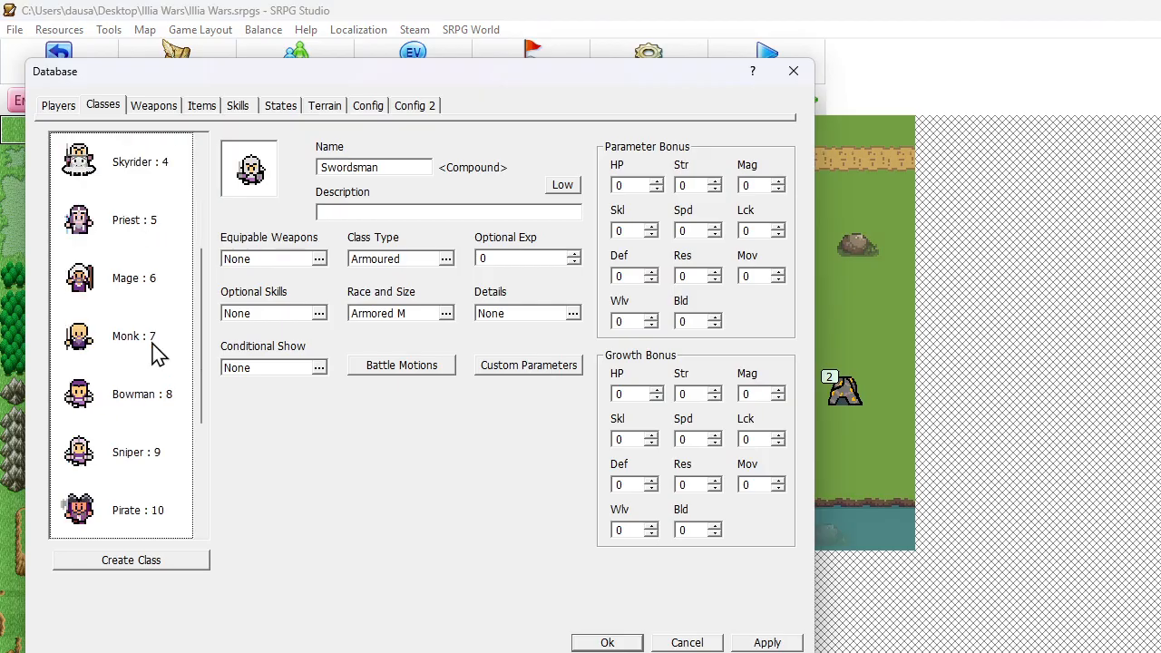
pyautogui.click(146, 346)
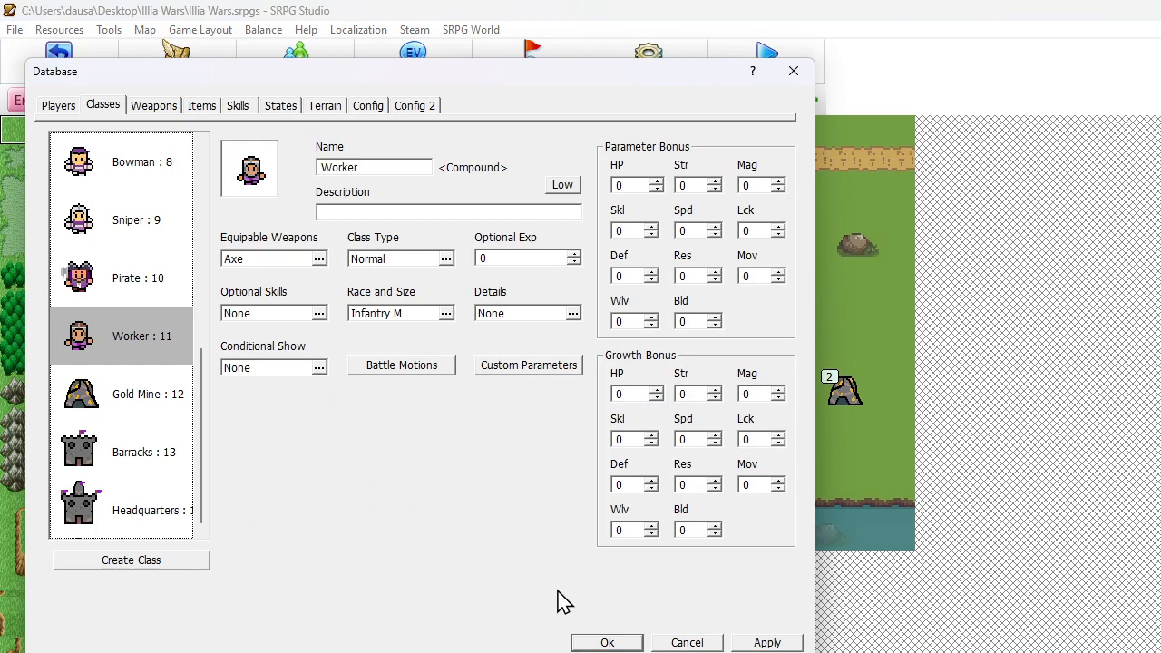
pyautogui.click(607, 642)
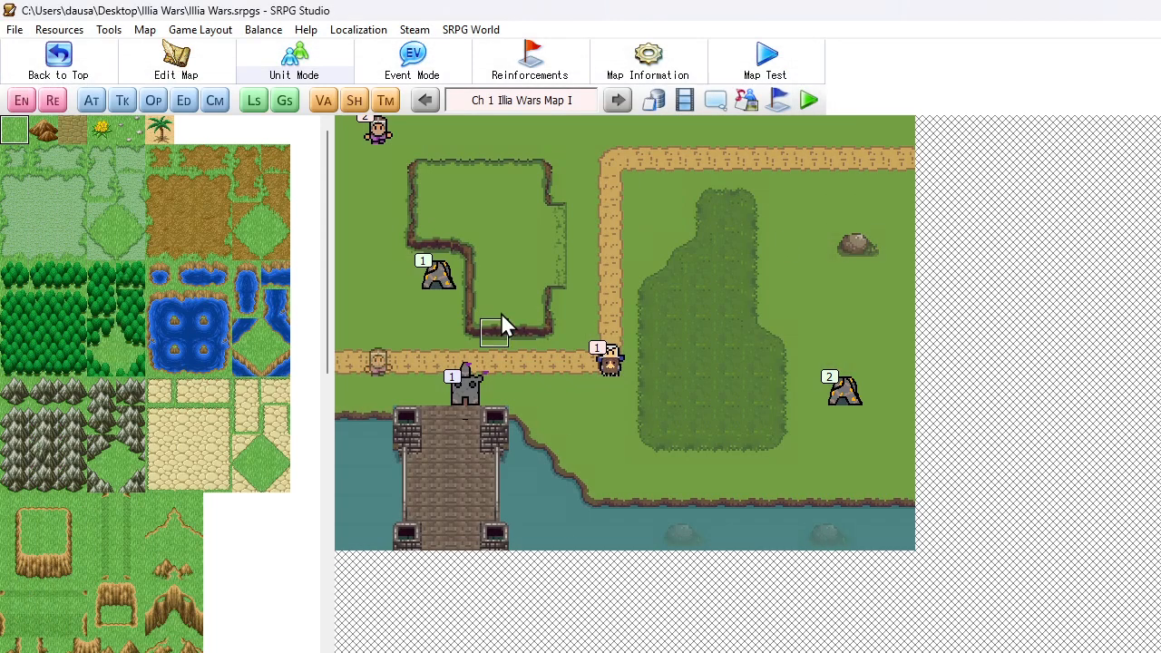
# - Move the enemy Worker four tiles south, close to the western gold mine, and start a map test
pyautogui.moveTo(373, 223); pyautogui.dragTo(375, 241)
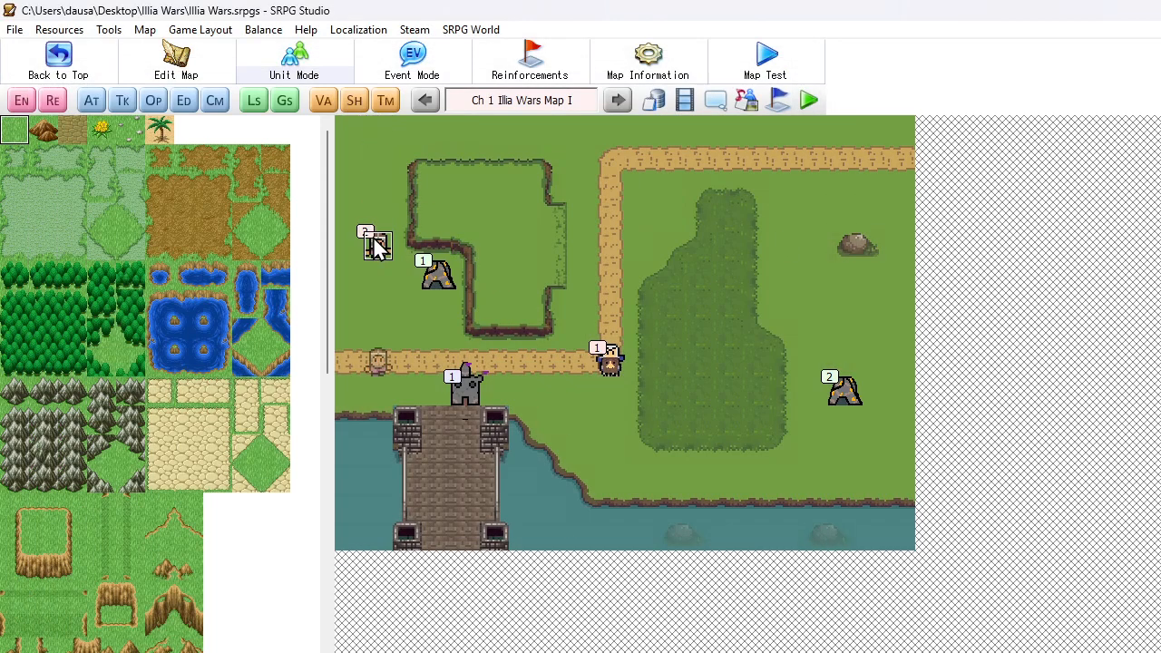
pyautogui.click(785, 71)
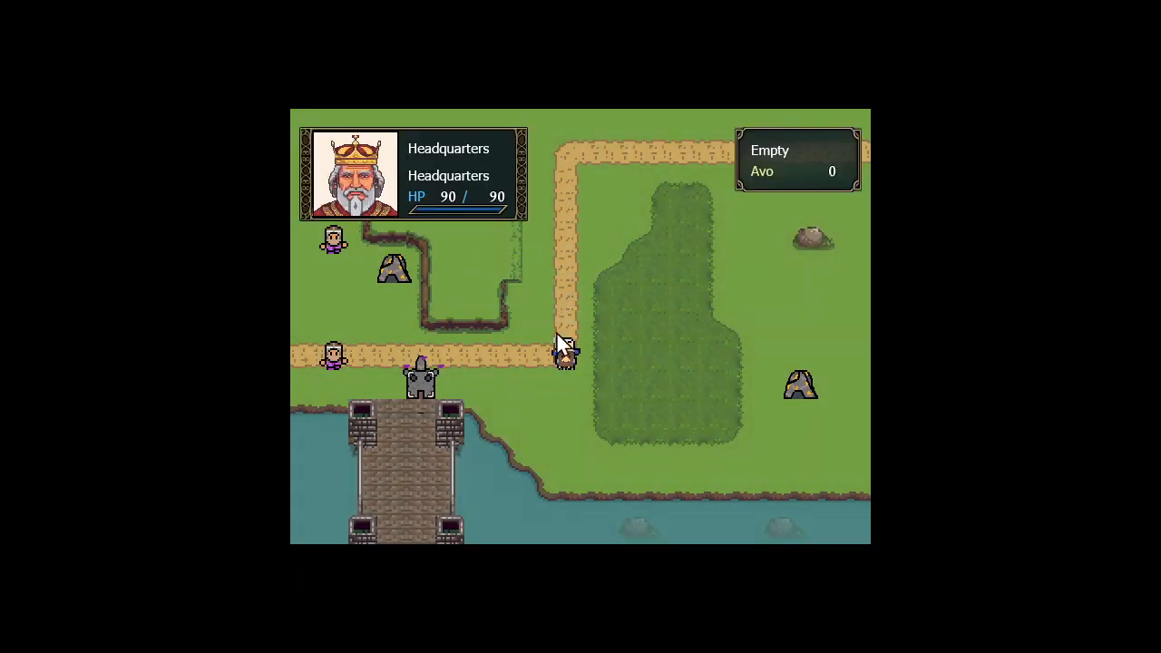
# - End the player turn, check the Worker's attack and the western gold mine's HP, and quit the map test
pyautogui.click(536, 339)
pyautogui.click(419, 341)
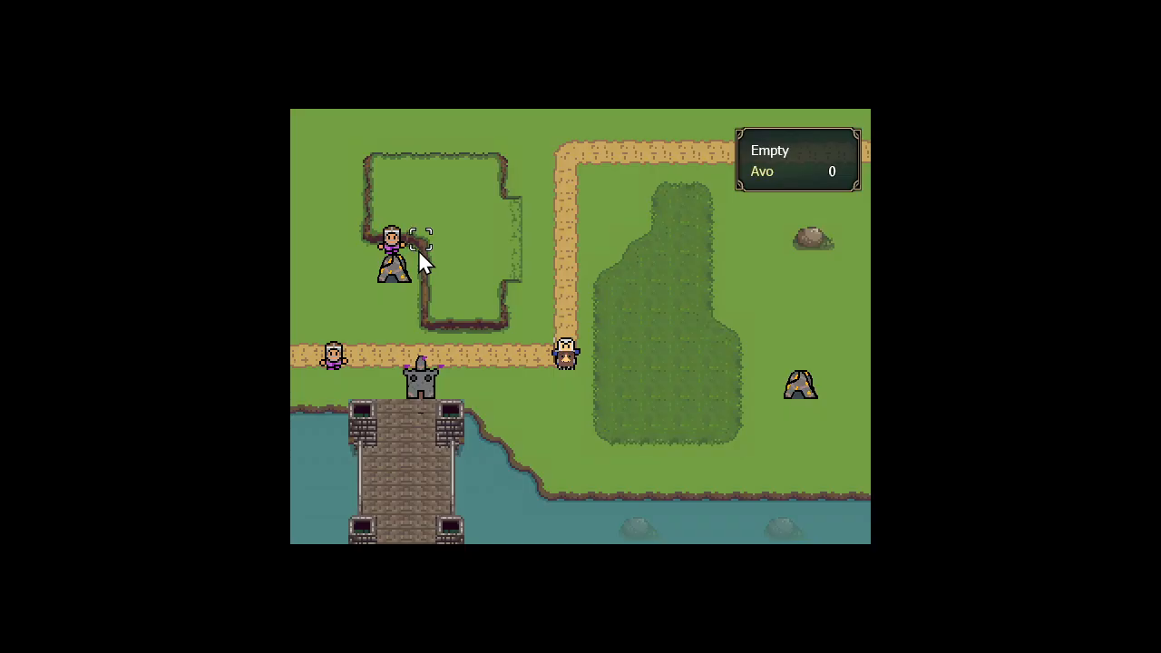
pyautogui.click(378, 248)
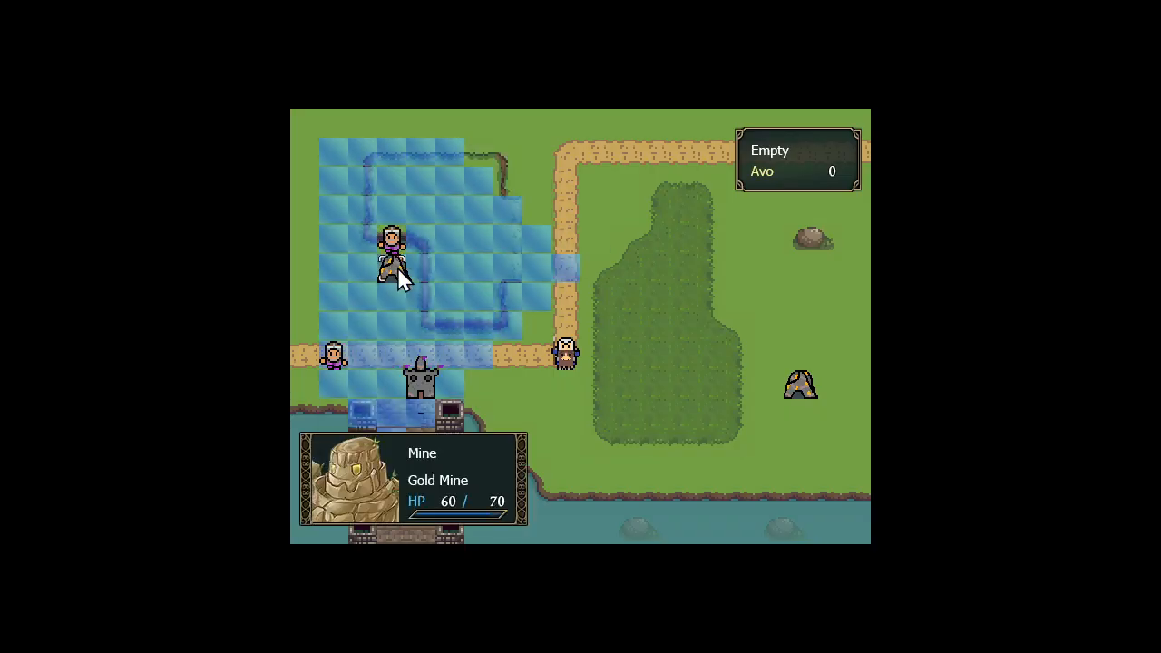
pyautogui.rightClick(397, 266)
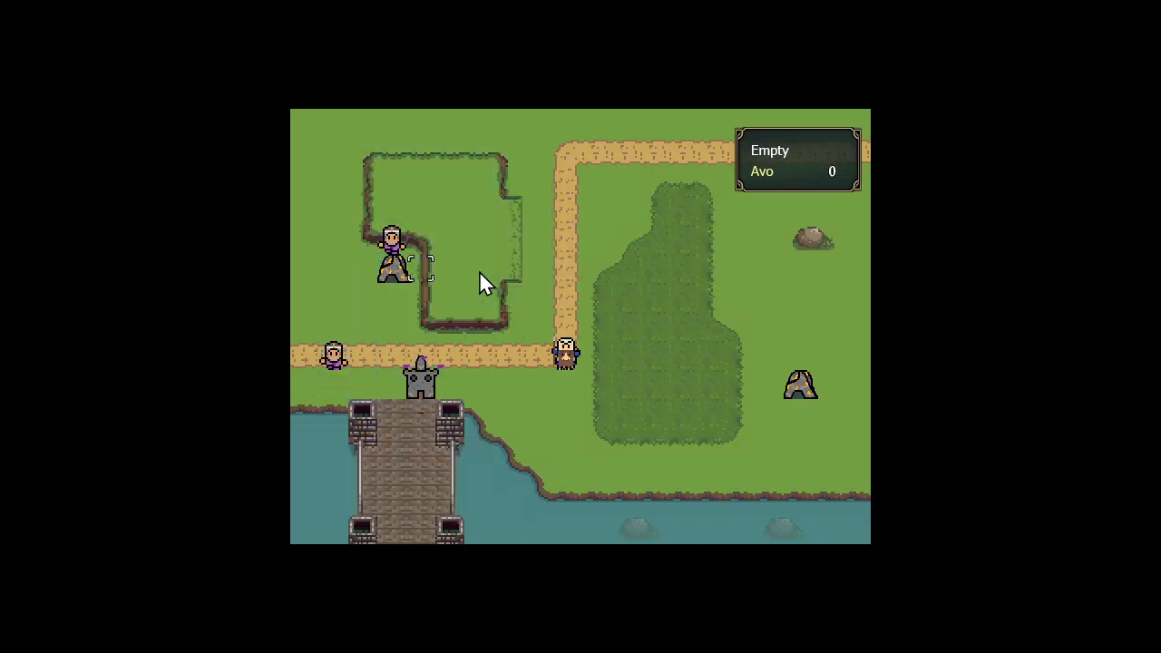
pyautogui.press('Escape')
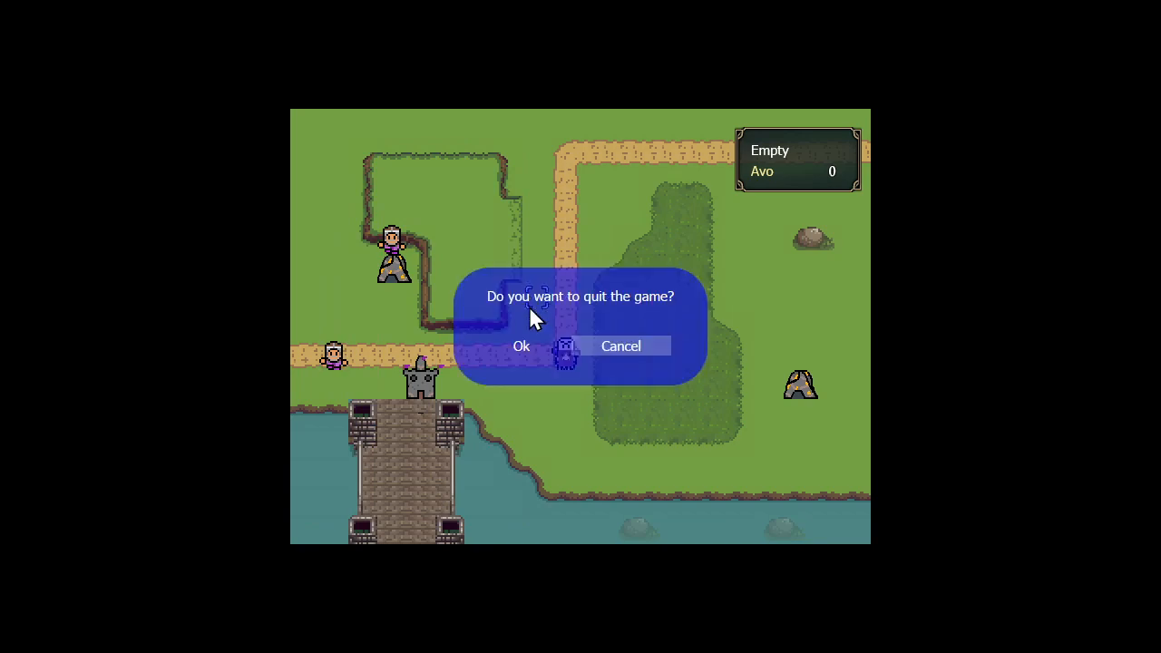
pyautogui.press('Left')
pyautogui.press('Return')
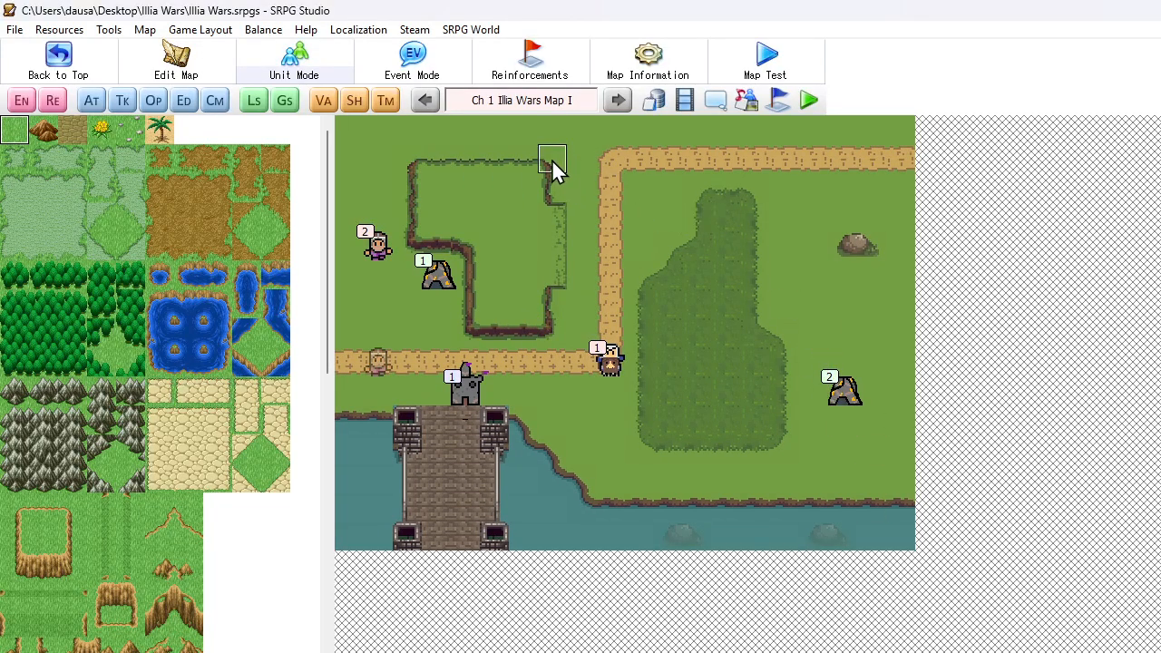
# - Review the enemy Worker's unit settings and move the Worker onto the road in the map's northeast corner
pyautogui.doubleClick(375, 247)
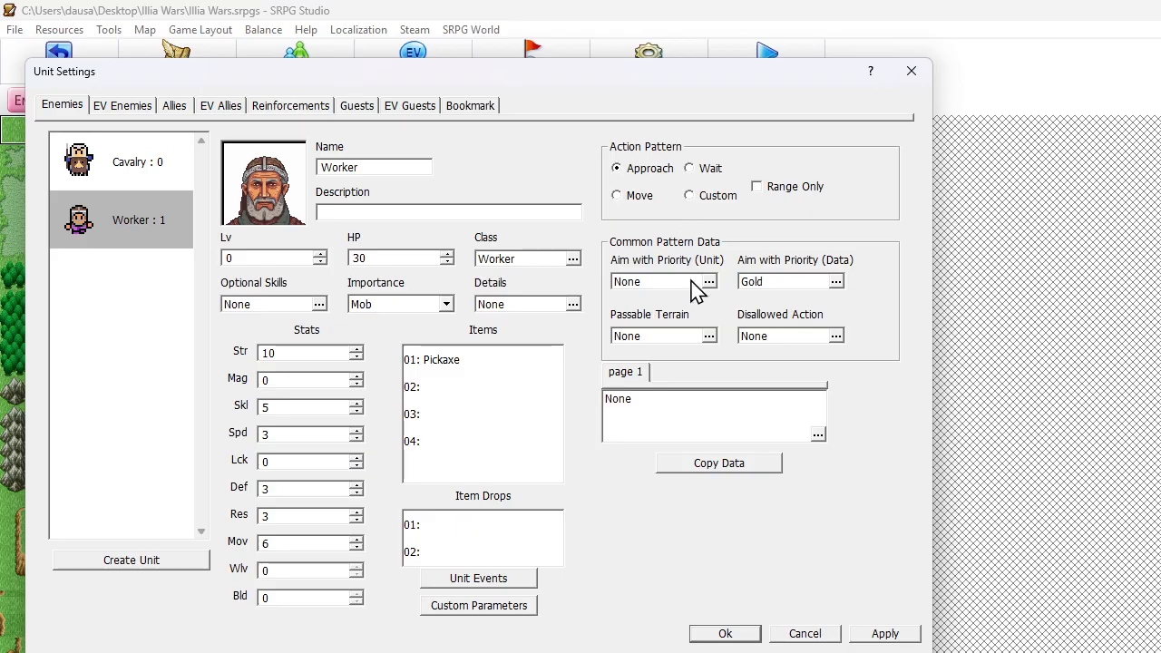
pyautogui.click(751, 636)
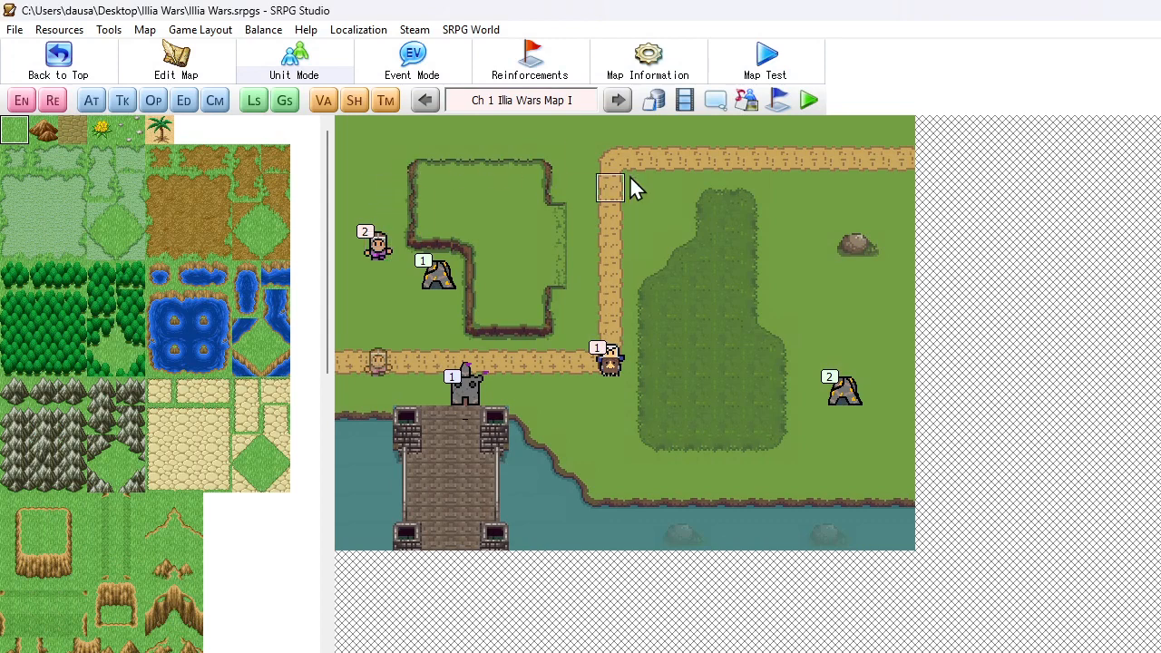
pyautogui.moveTo(878, 164); pyautogui.dragTo(871, 160)
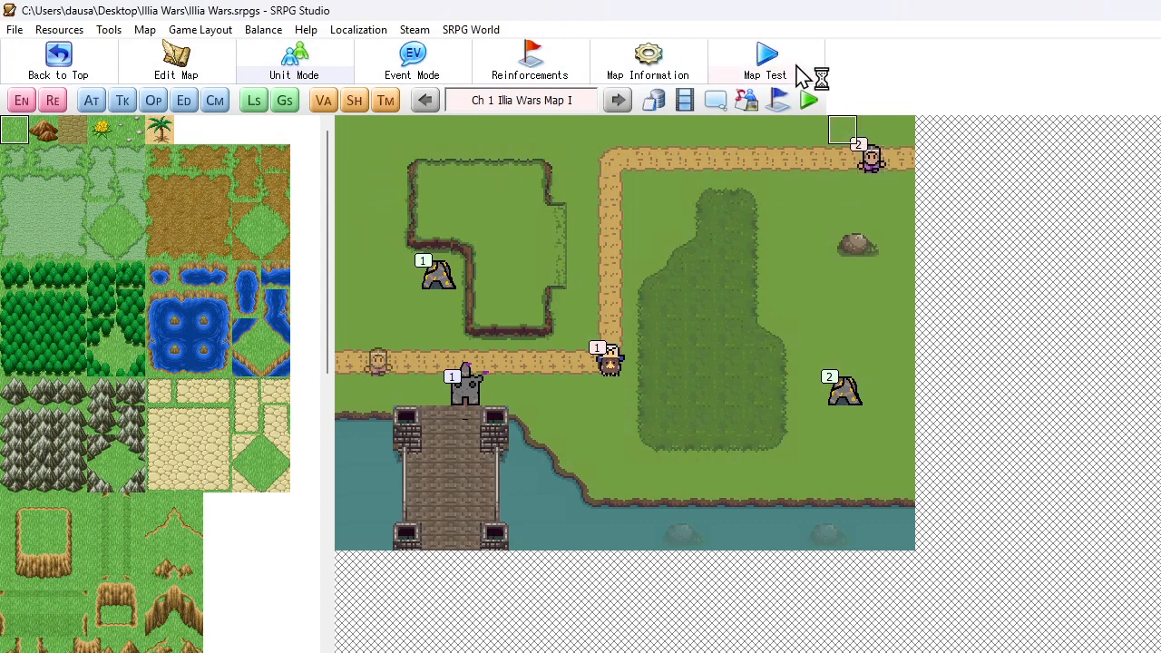
# - Run a map test, end two player turns, check the Worker's approach and attack on the eastern gold mine, and quit
pyautogui.click(808, 101)
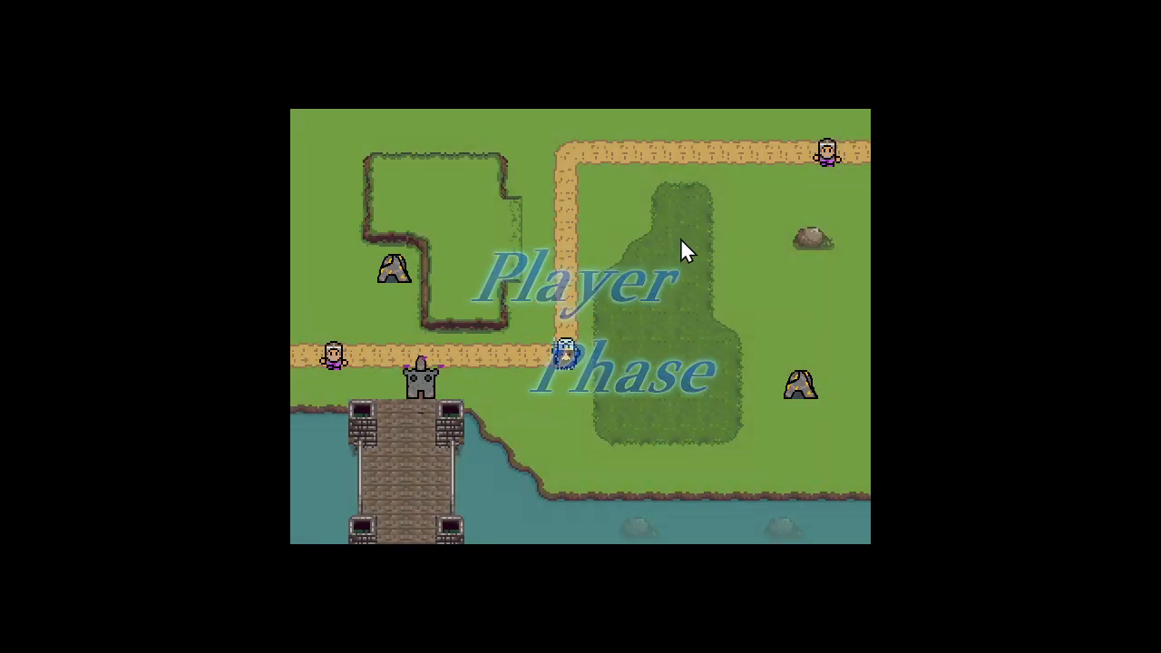
pyautogui.click(680, 243)
pyautogui.click(446, 336)
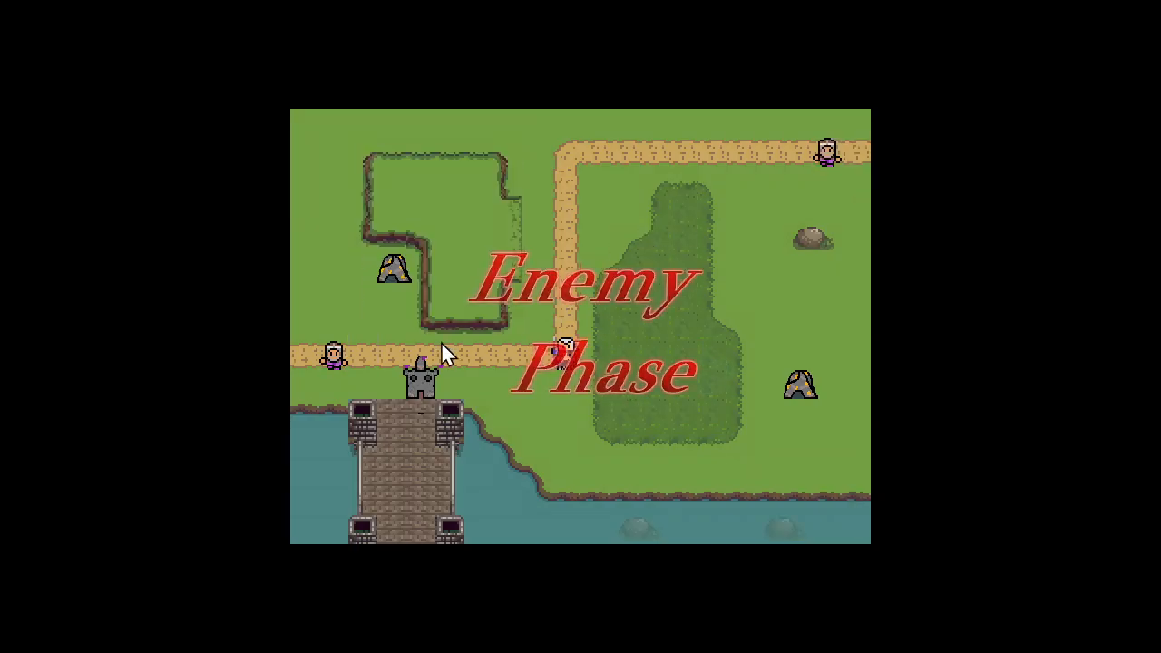
pyautogui.click(671, 246)
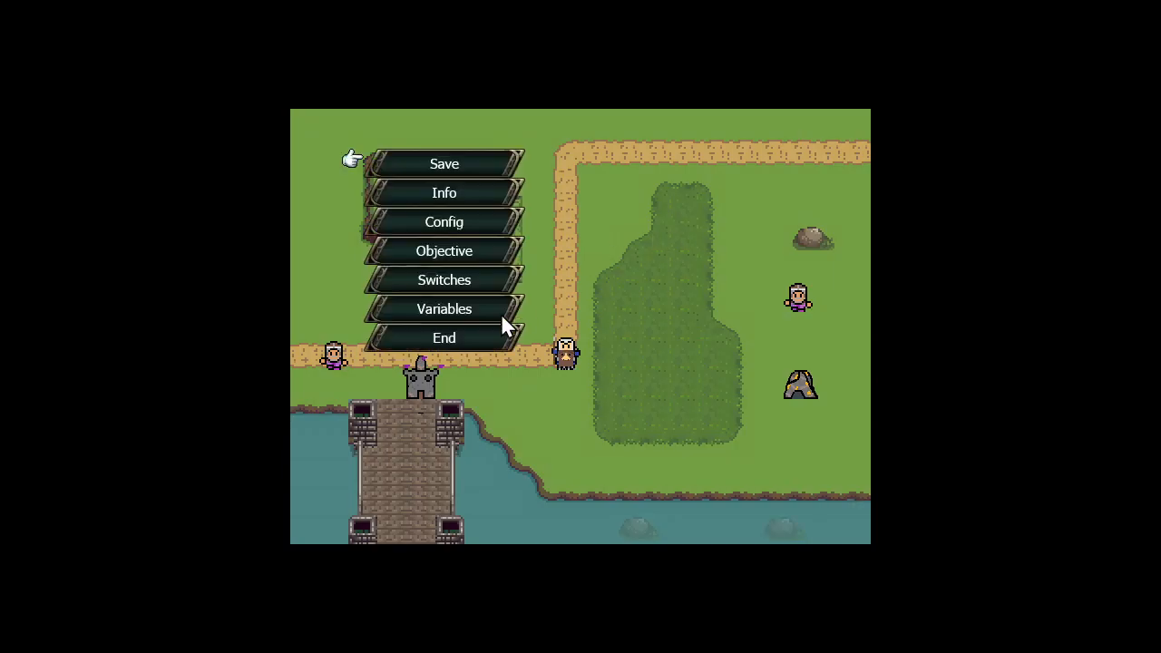
pyautogui.click(467, 339)
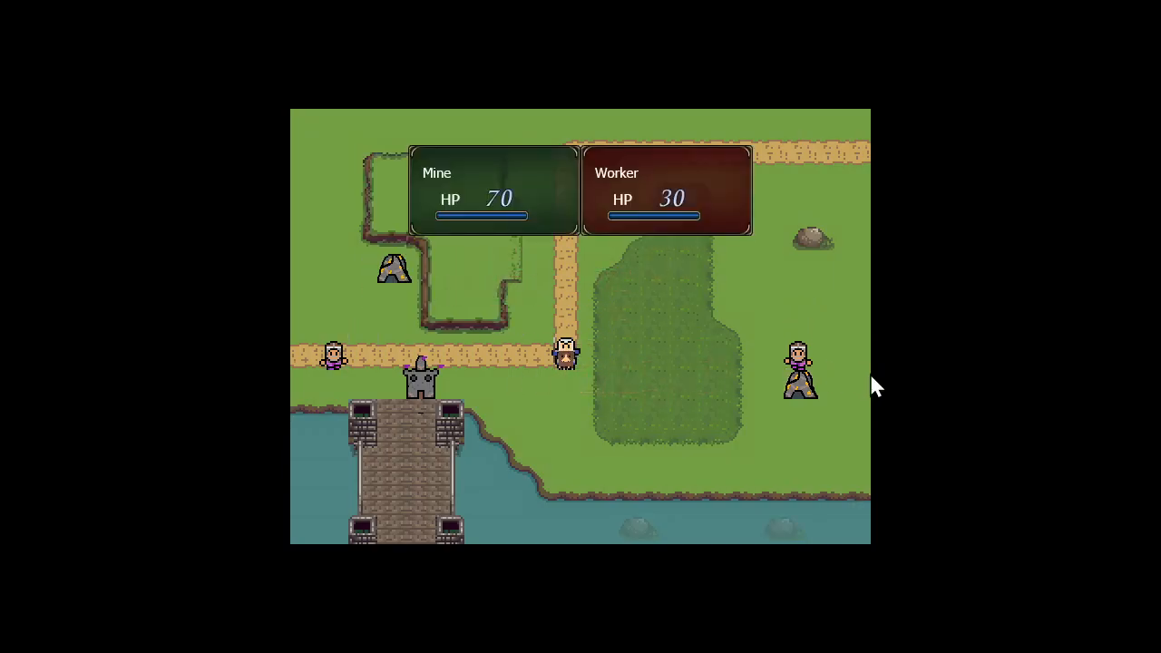
pyautogui.click(806, 377)
pyautogui.press('Escape')
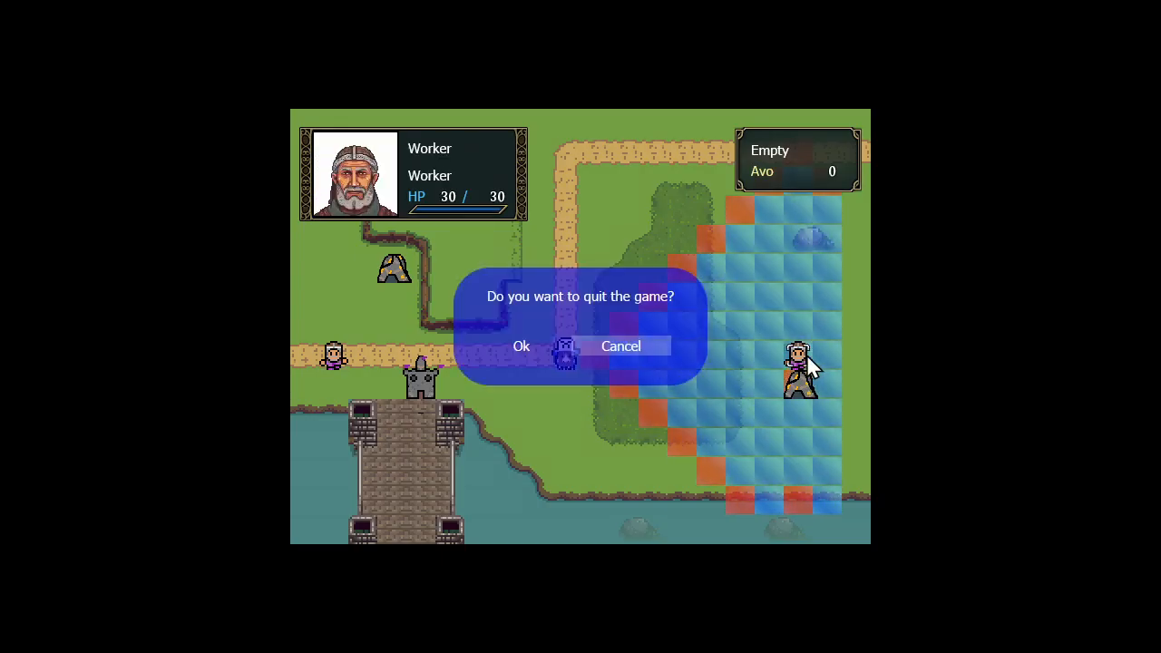
pyautogui.press('Left')
pyautogui.press('Return')
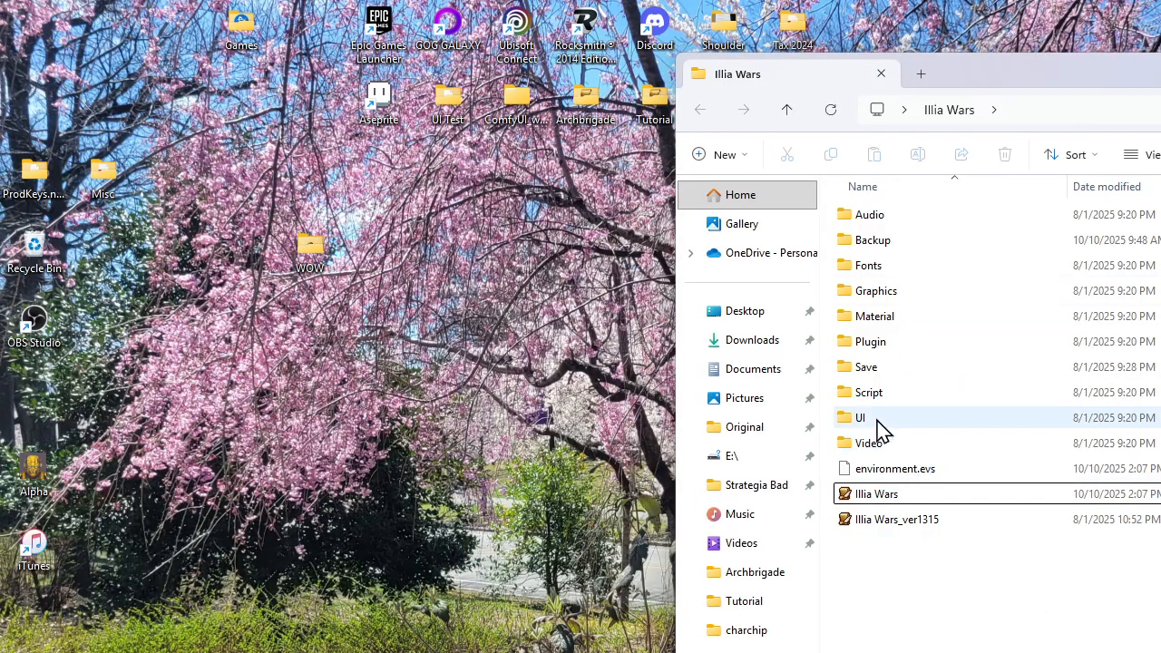
# - Open the Plugin folder of the Archbrigade project from the desktop
pyautogui.click(458, 244)
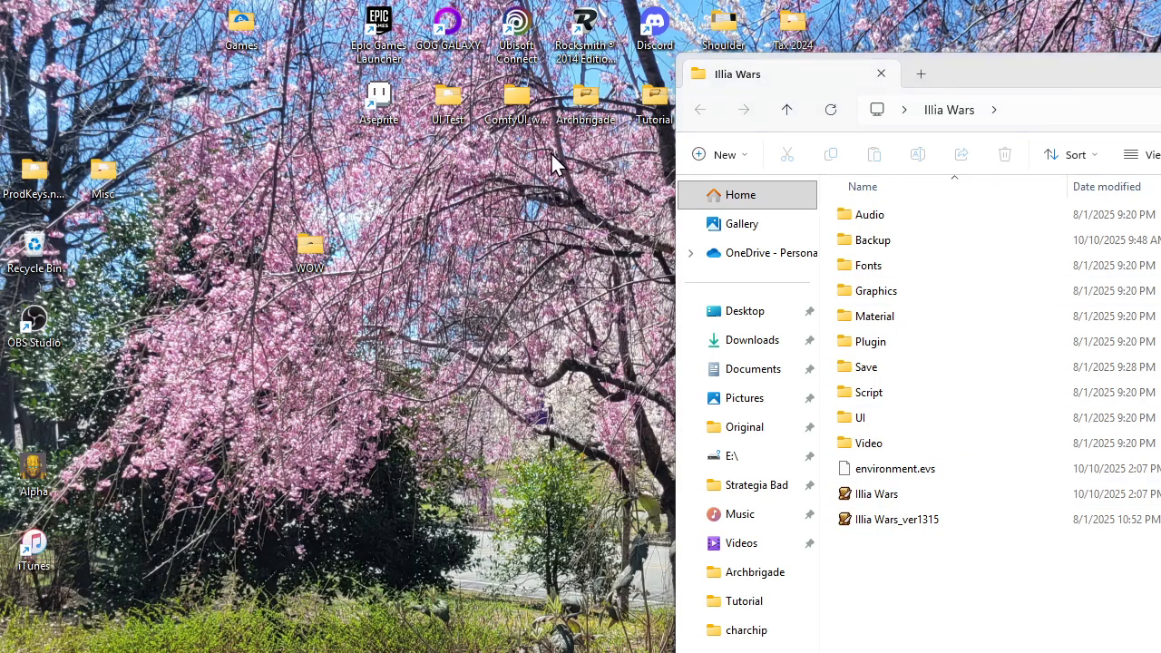
pyautogui.doubleClick(578, 112)
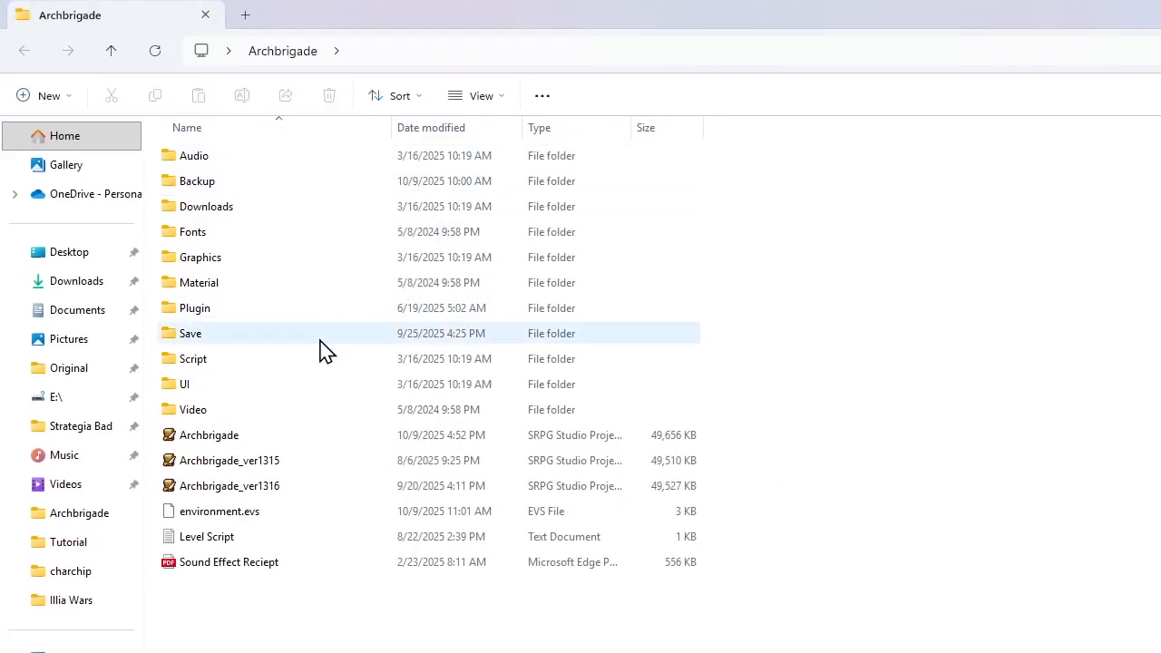
pyautogui.doubleClick(221, 393)
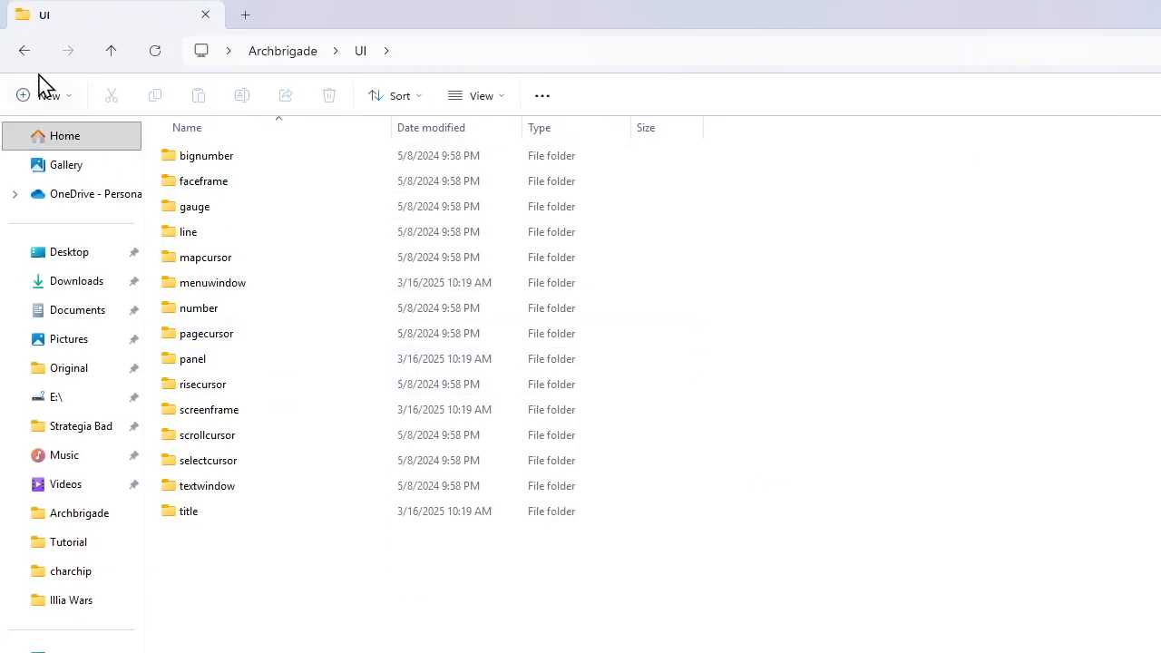
pyautogui.click(25, 52)
pyautogui.doubleClick(152, 310)
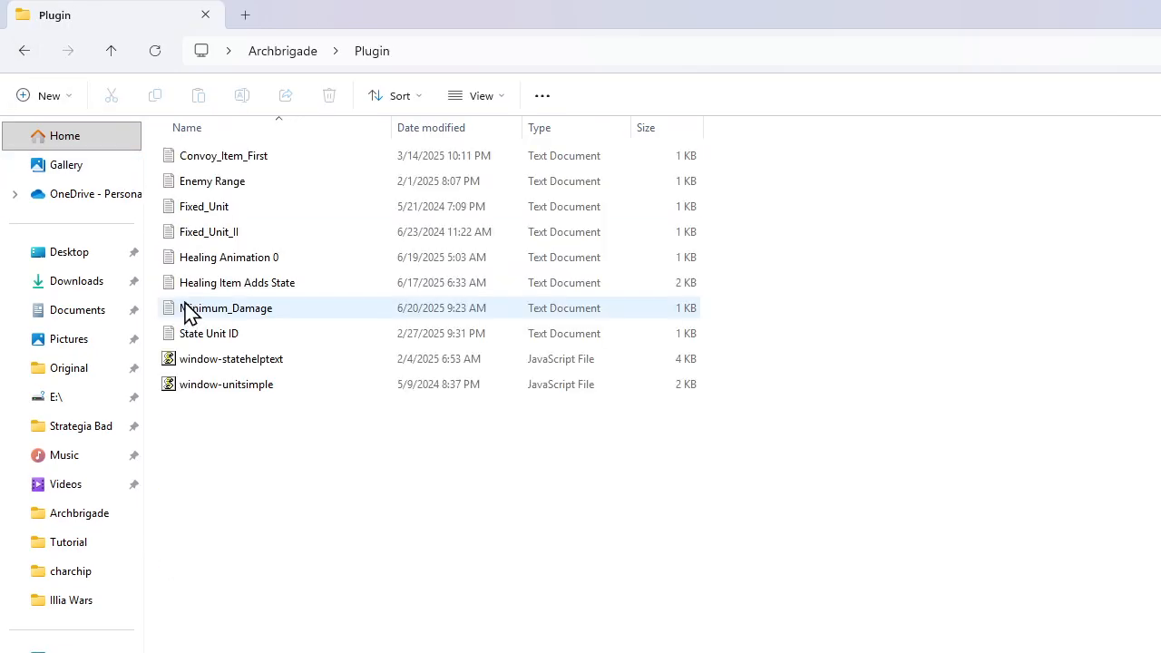
# - Read through the script in the State Unit ID text file and close it
pyautogui.click(214, 336)
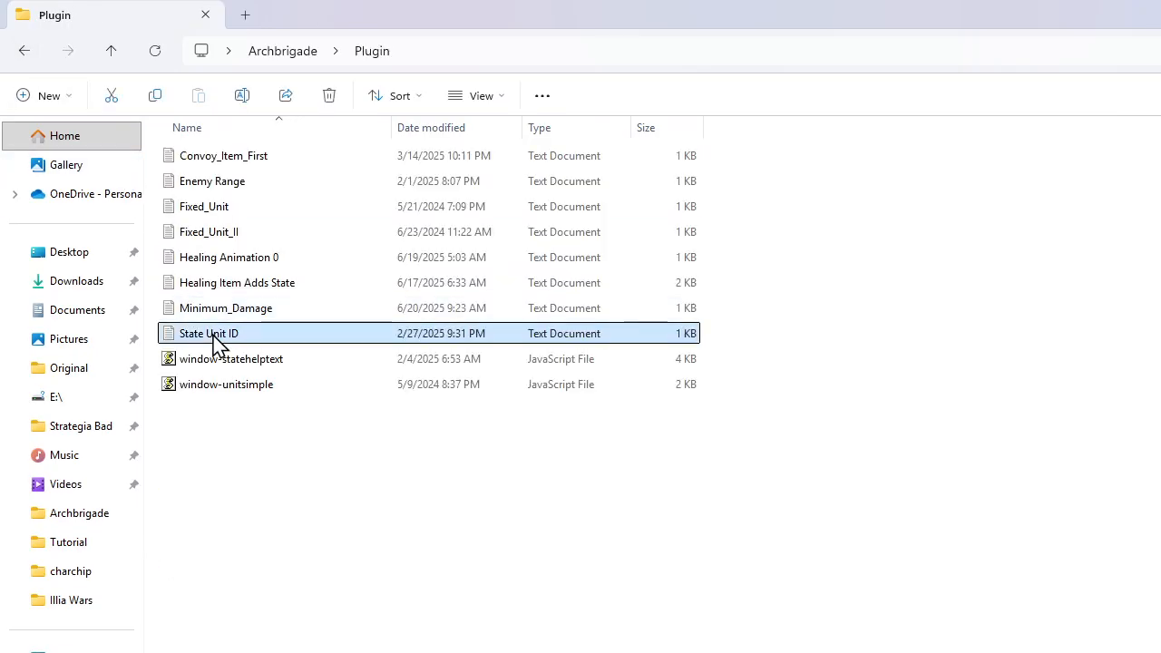
pyautogui.doubleClick(218, 341)
pyautogui.scroll(-1, 386, 287)
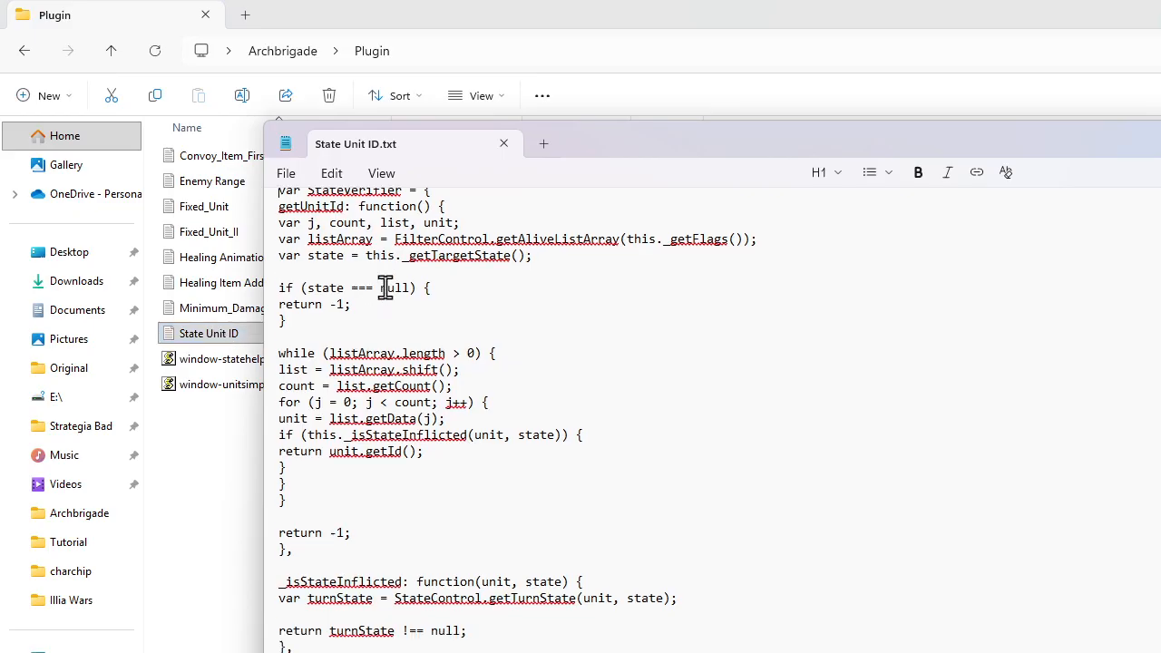
pyautogui.scroll(-1, 386, 287)
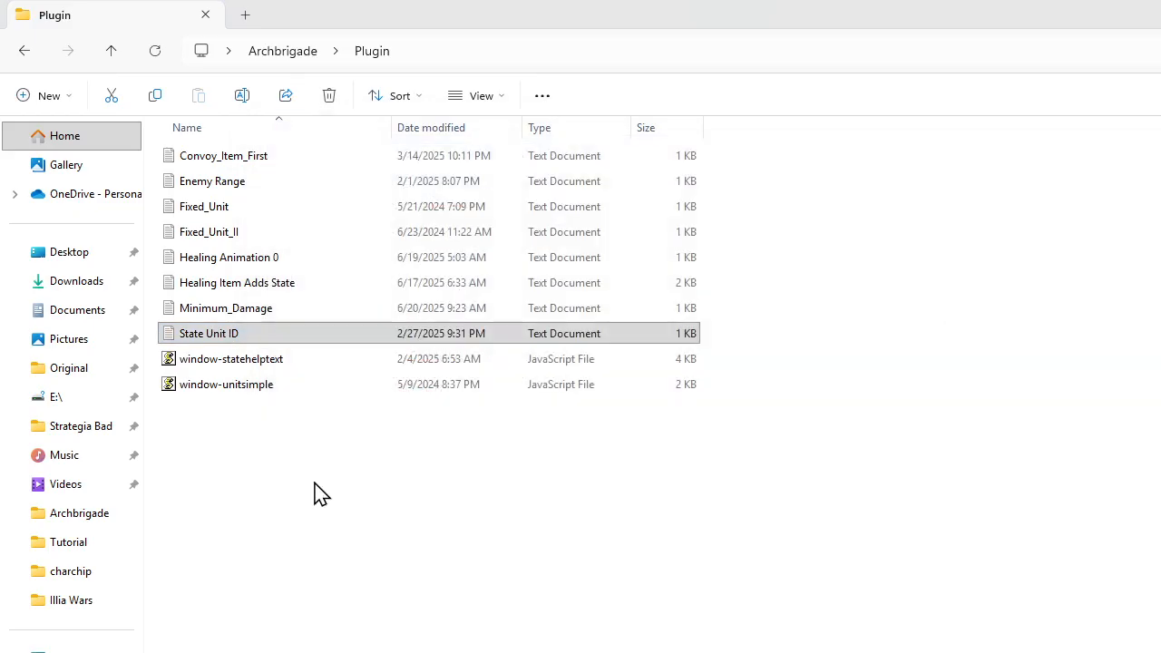
# - Copy the State Unit ID file from Archbrigade's Plugin folder into the Illia Wars Plugin folder
pyautogui.click(283, 497)
pyautogui.click(256, 335)
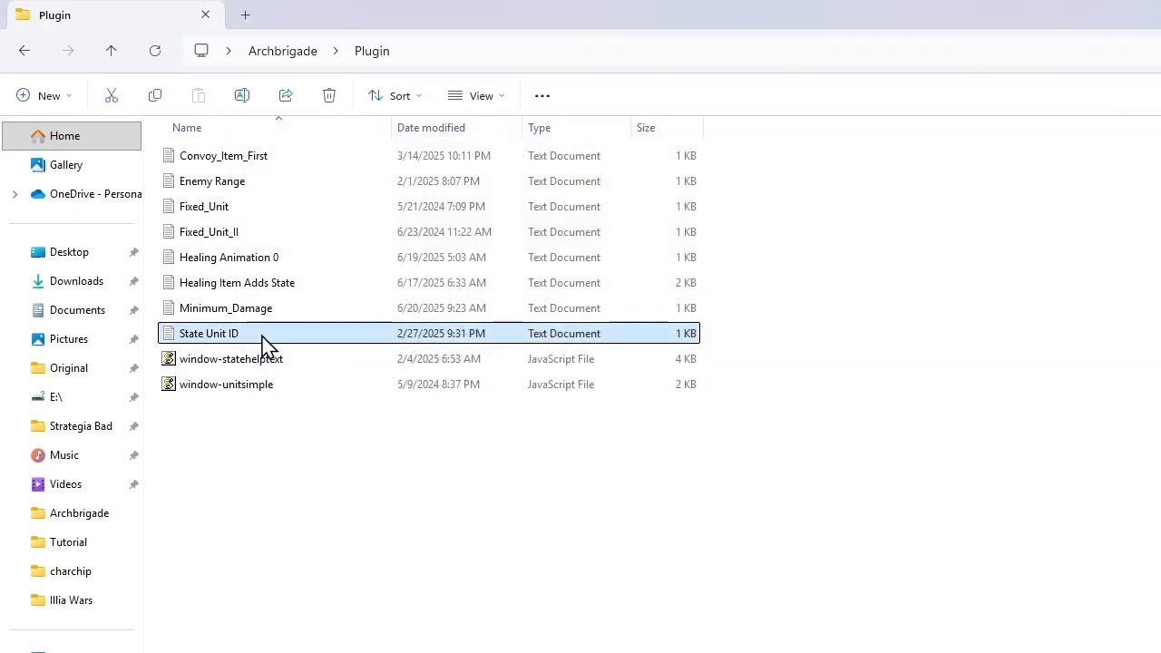
pyautogui.hotkey('ctrl', 'c')
pyautogui.press('Tab')
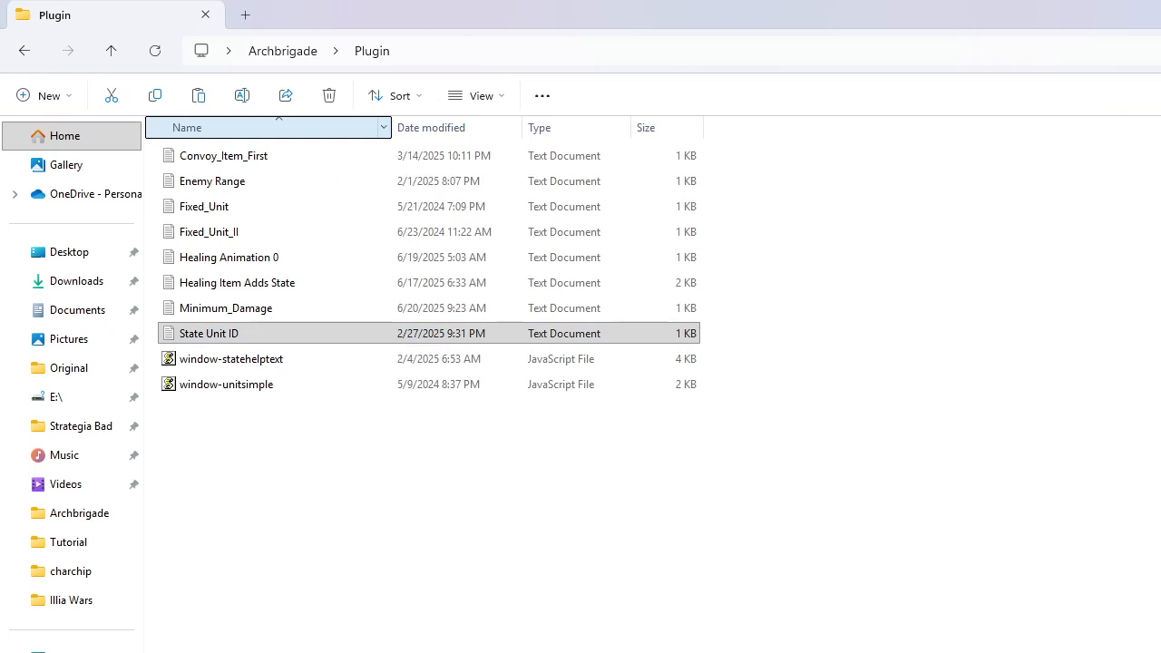
pyautogui.hotkey('alt', 'Tab')
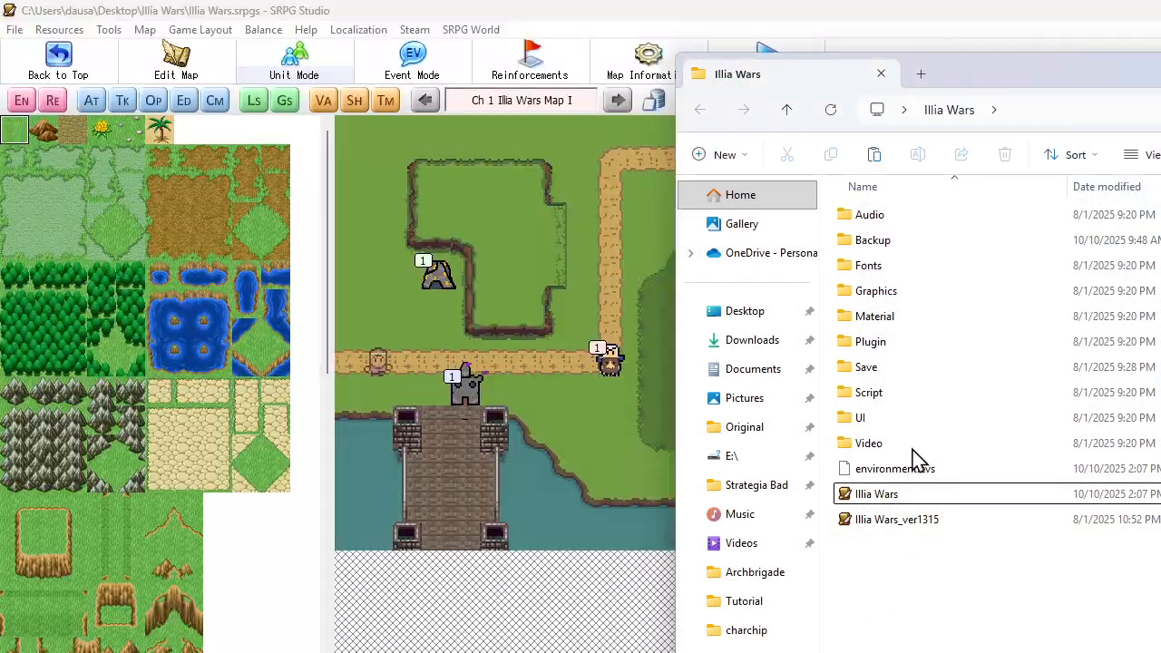
pyautogui.doubleClick(885, 345)
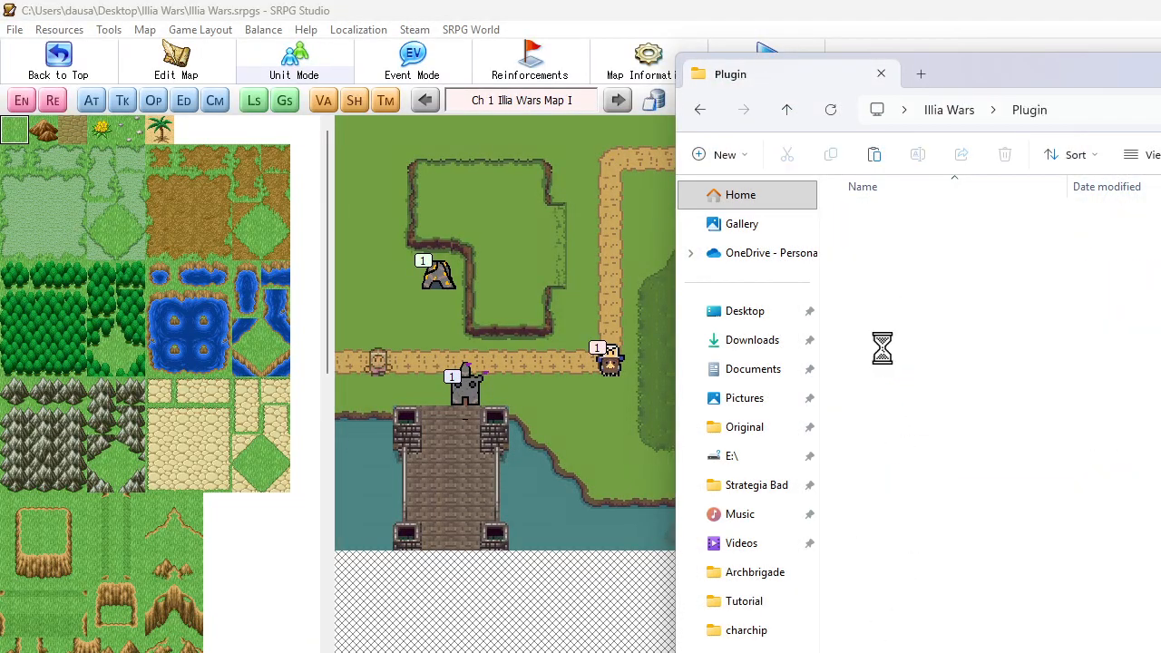
pyautogui.click(920, 497)
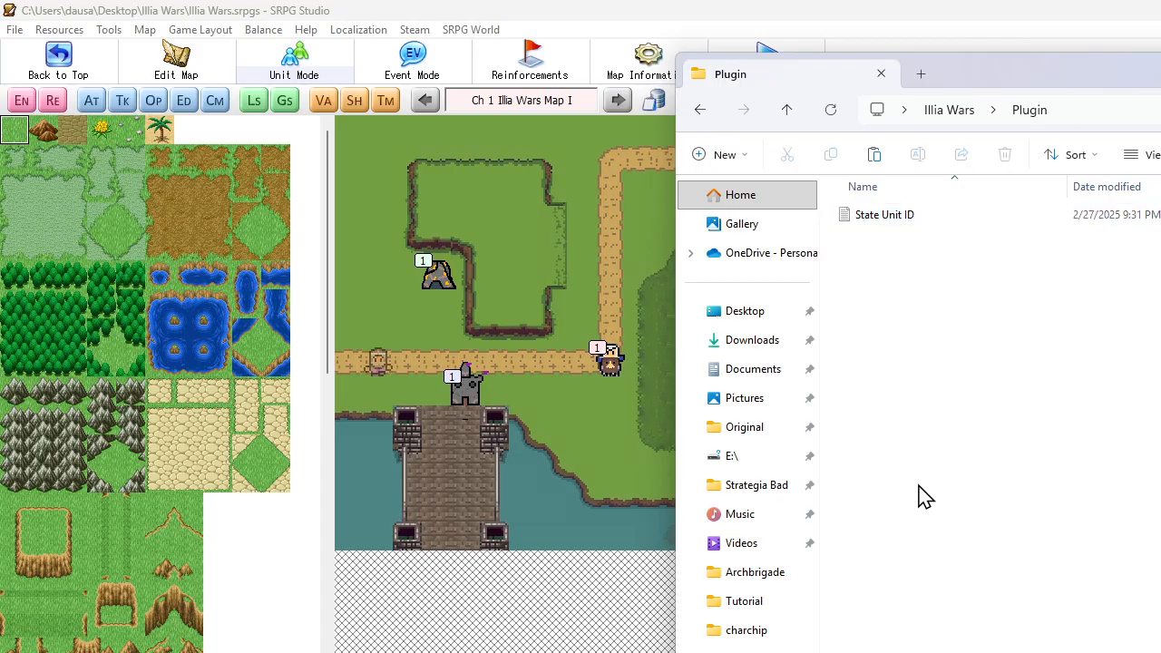
# - Close the Illia Wars folder window and open the Archbrigade project in a maximized SRPG Studio window
pyautogui.click(586, 651)
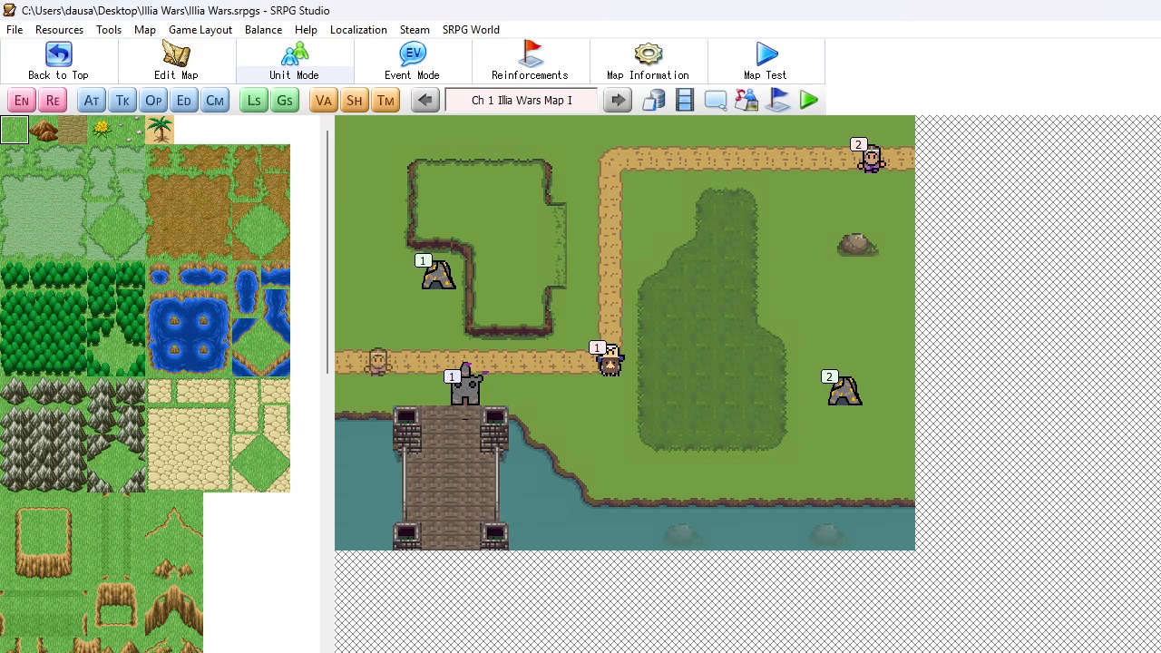
pyautogui.hotkey('alt', 'Tab')
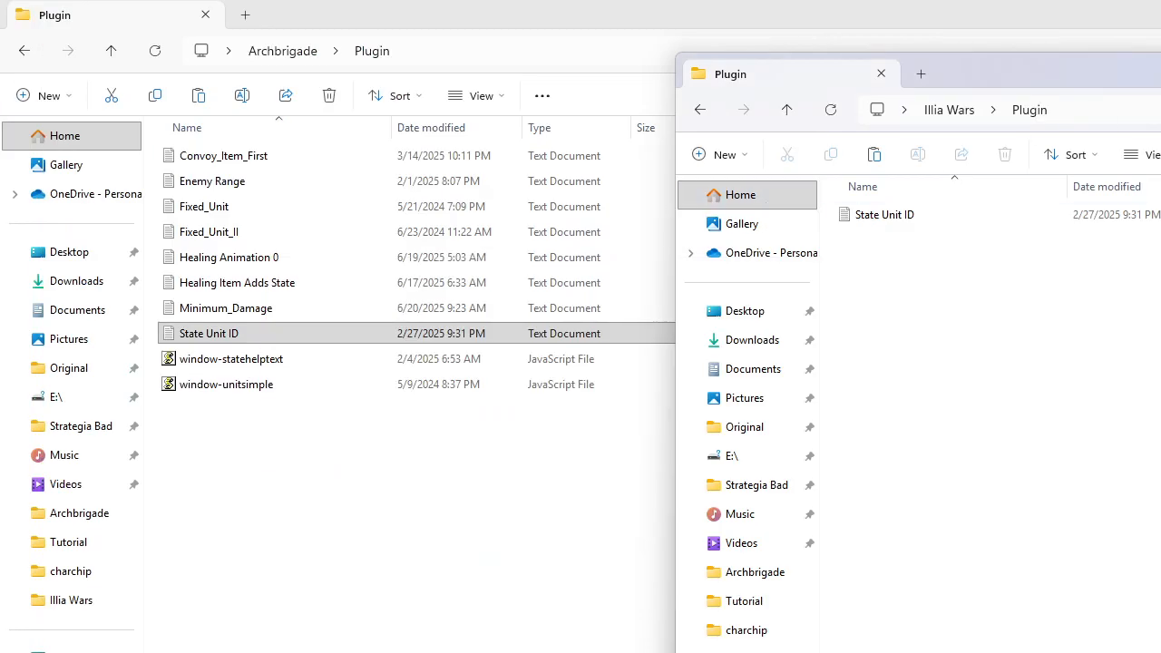
pyautogui.hotkey('alt', 'F4')
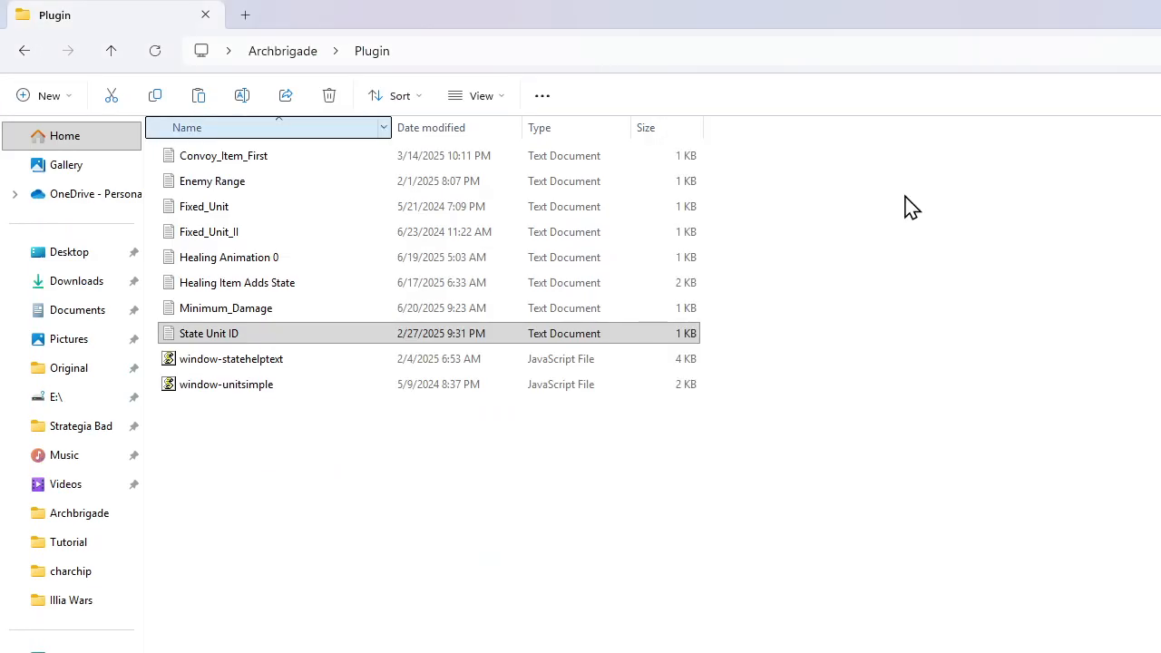
pyautogui.click(287, 53)
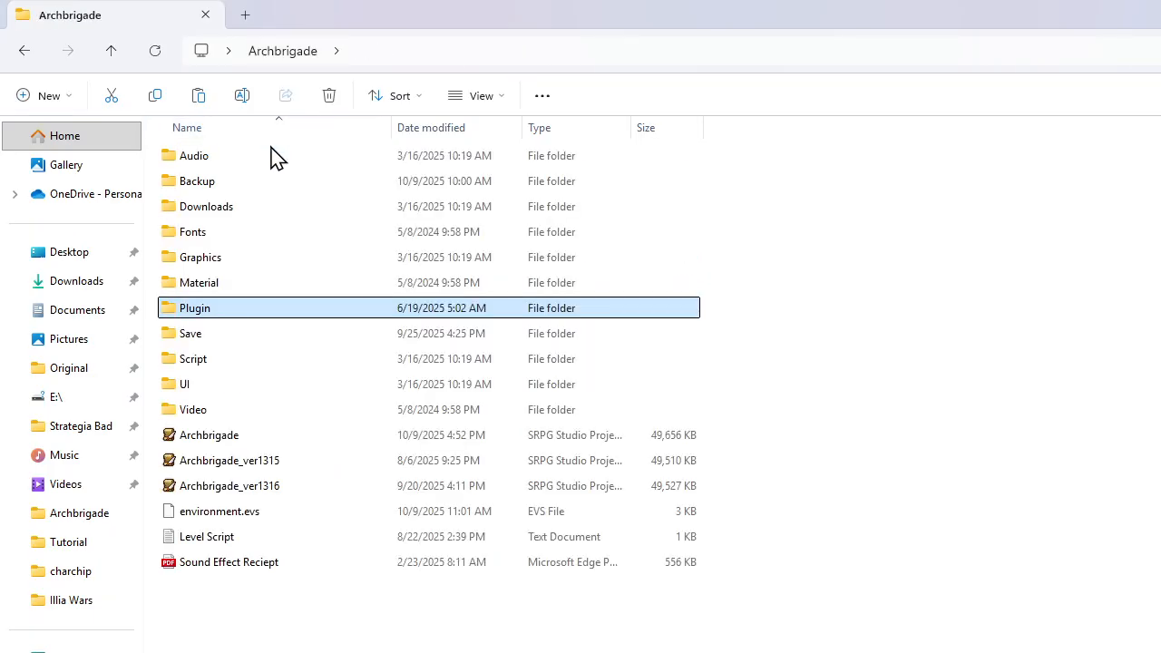
pyautogui.doubleClick(218, 435)
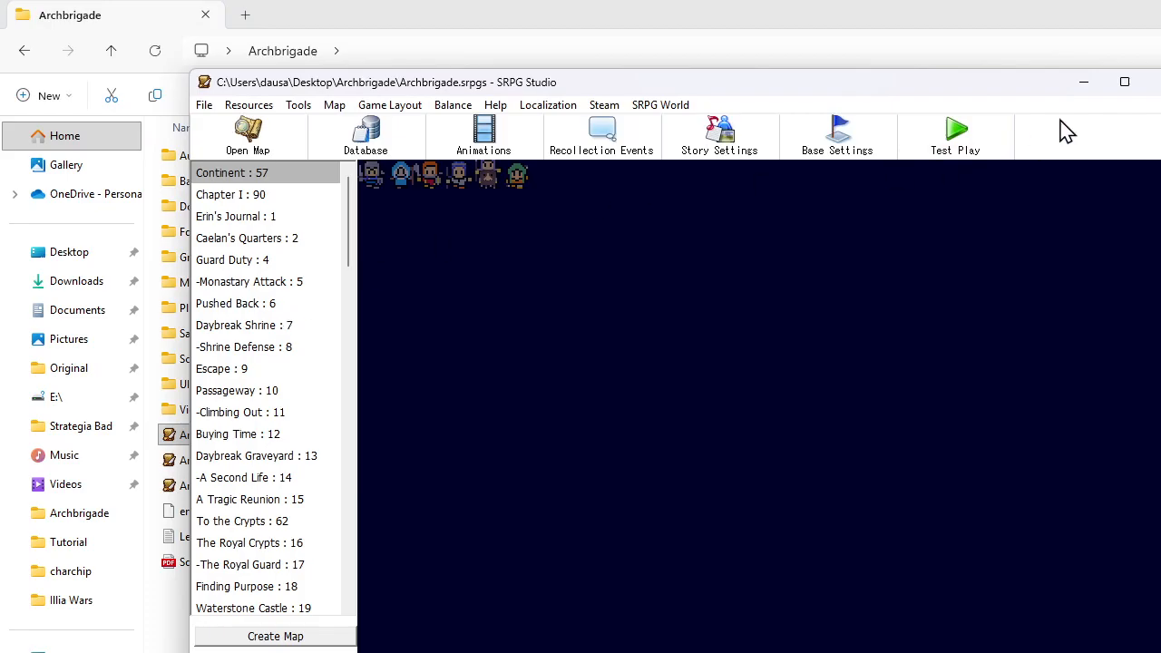
pyautogui.click(1124, 83)
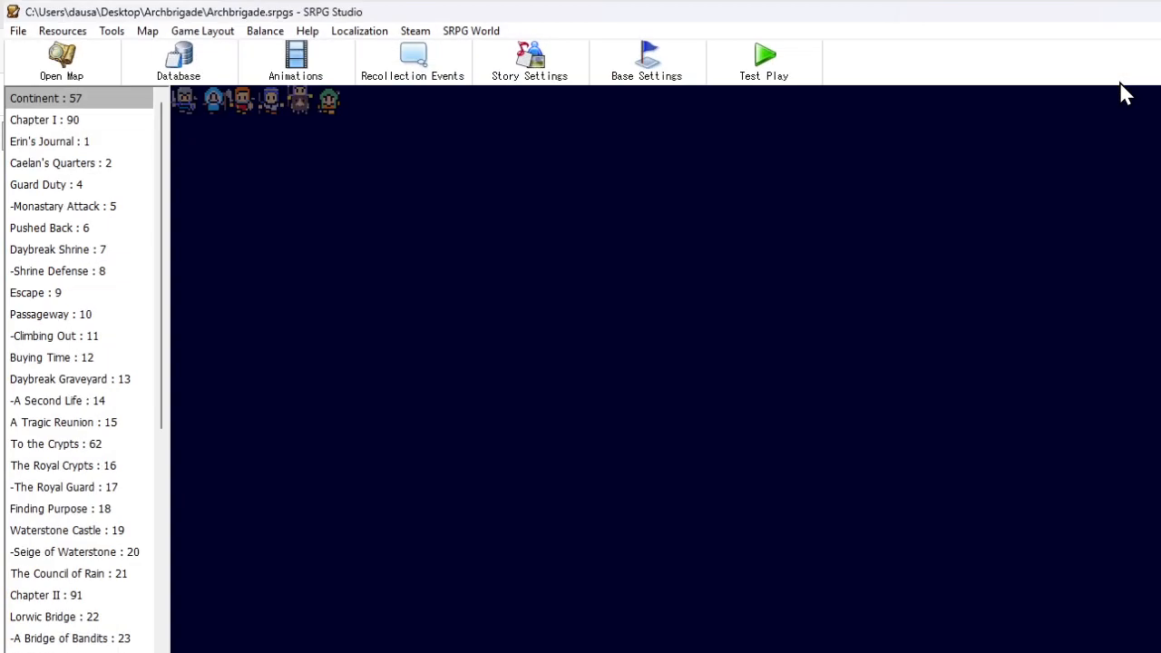
# - Open the Continent map in Archbrigade and view the Execute Script command of the Water Shot map common event
pyautogui.click(81, 58)
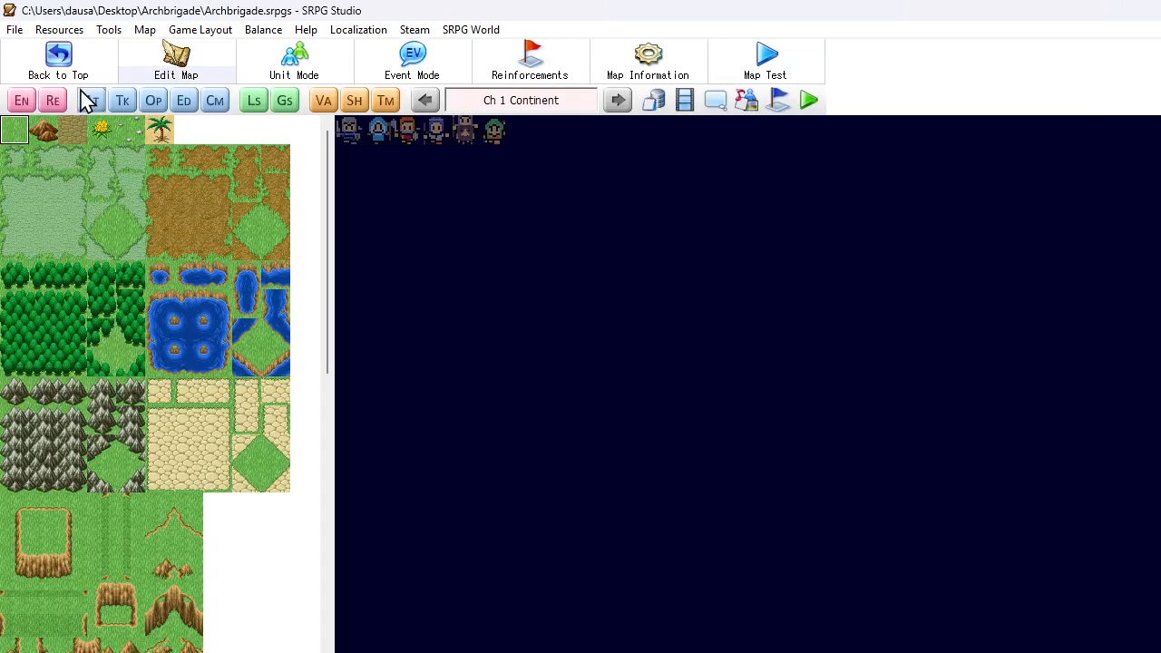
pyautogui.click(53, 99)
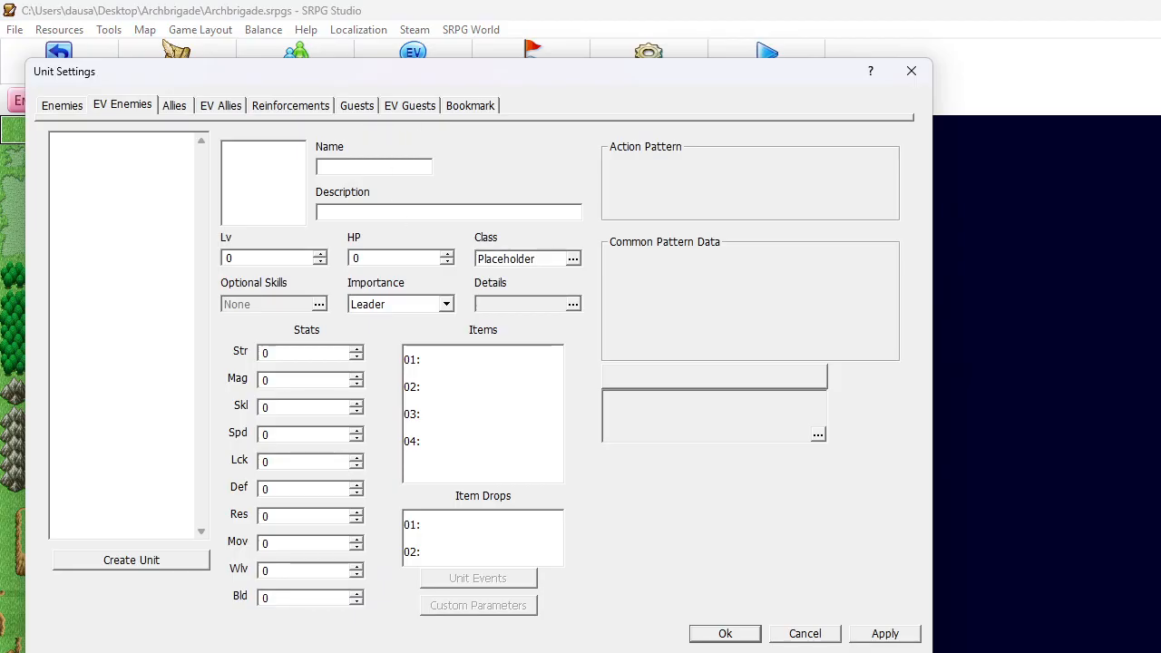
pyautogui.click(730, 634)
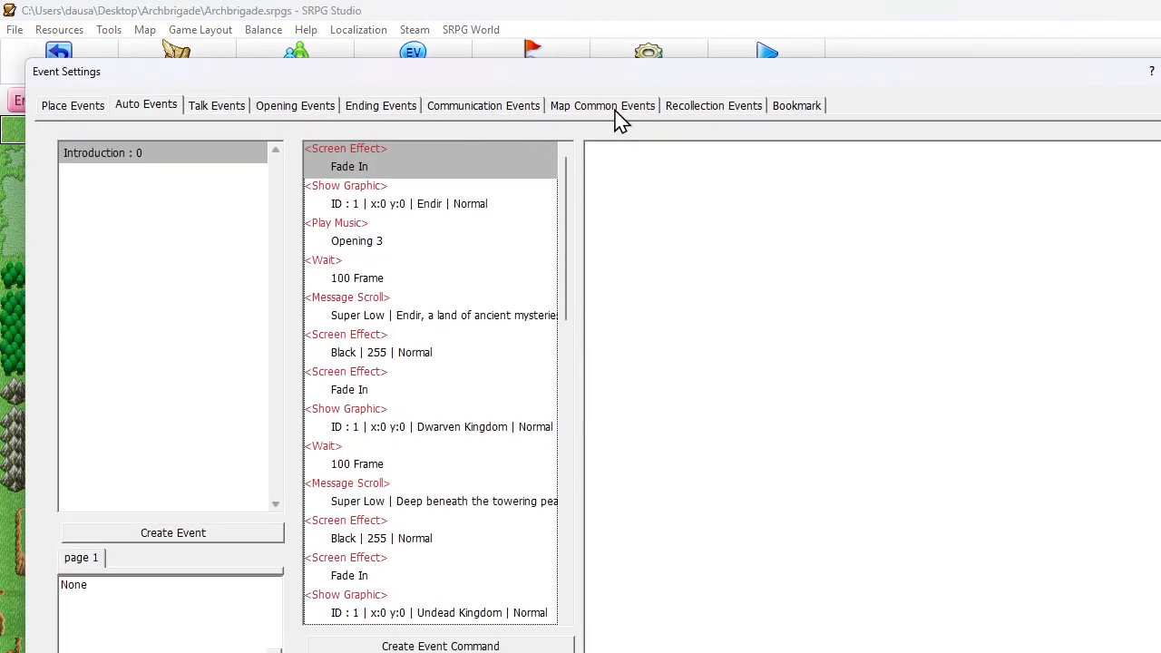
pyautogui.click(613, 107)
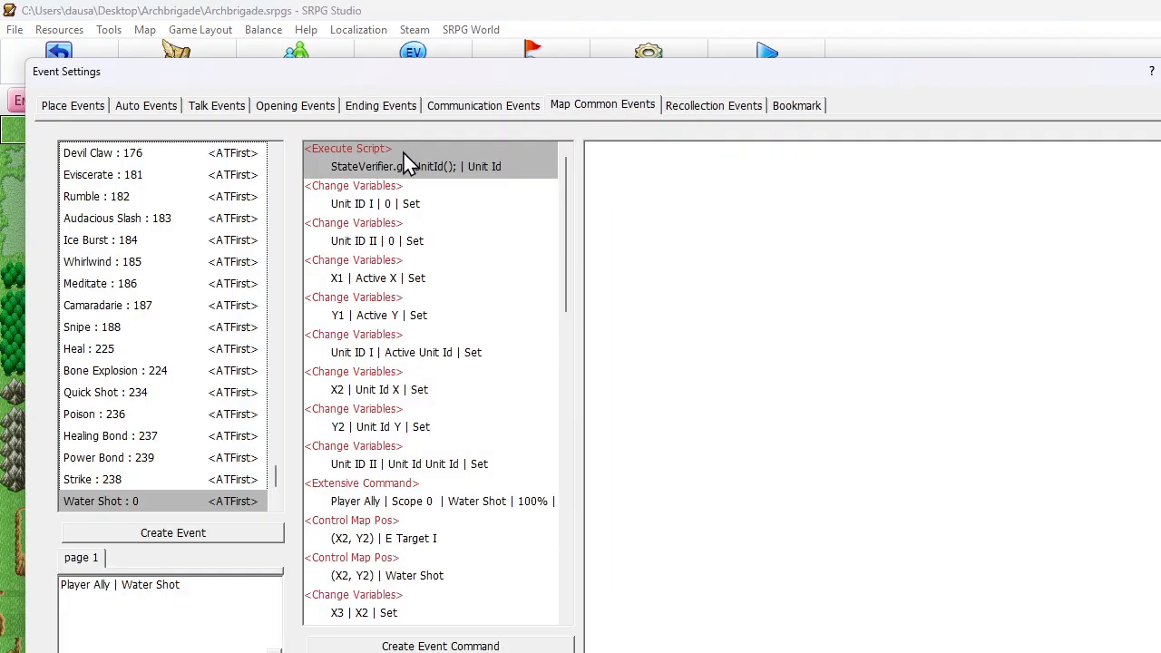
pyautogui.doubleClick(403, 154)
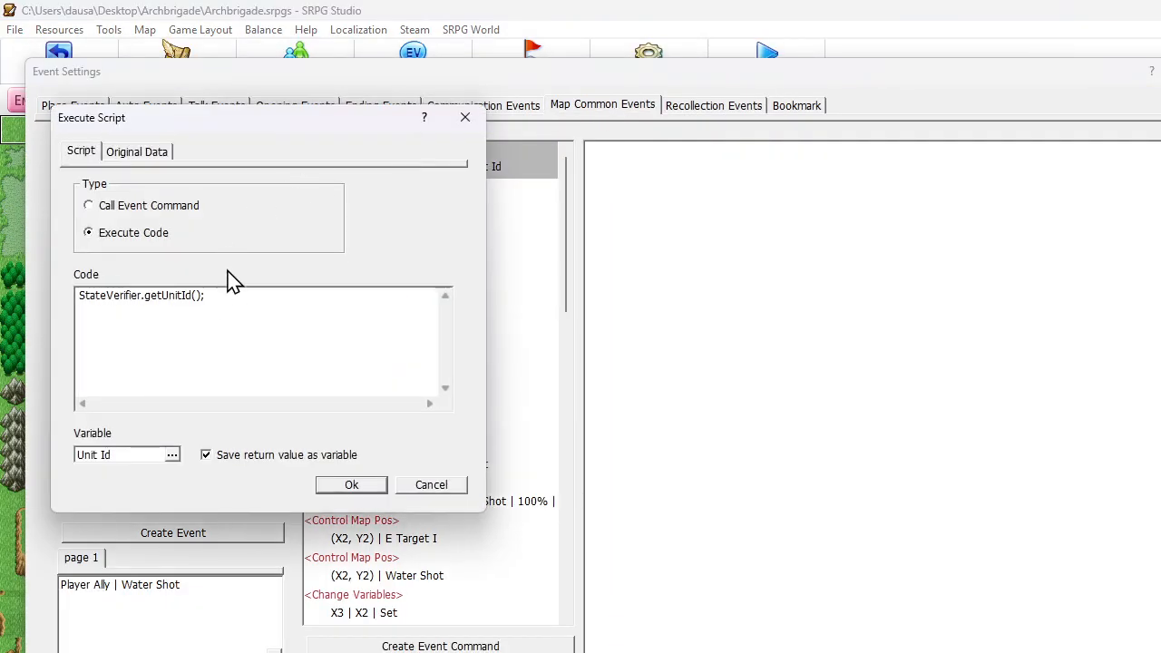
# - Highlight the StateVerifier.getUnitId(); code, close the script and event windows, and switch to the Illia Wars project
pyautogui.moveTo(227, 299); pyautogui.dragTo(9, 237)
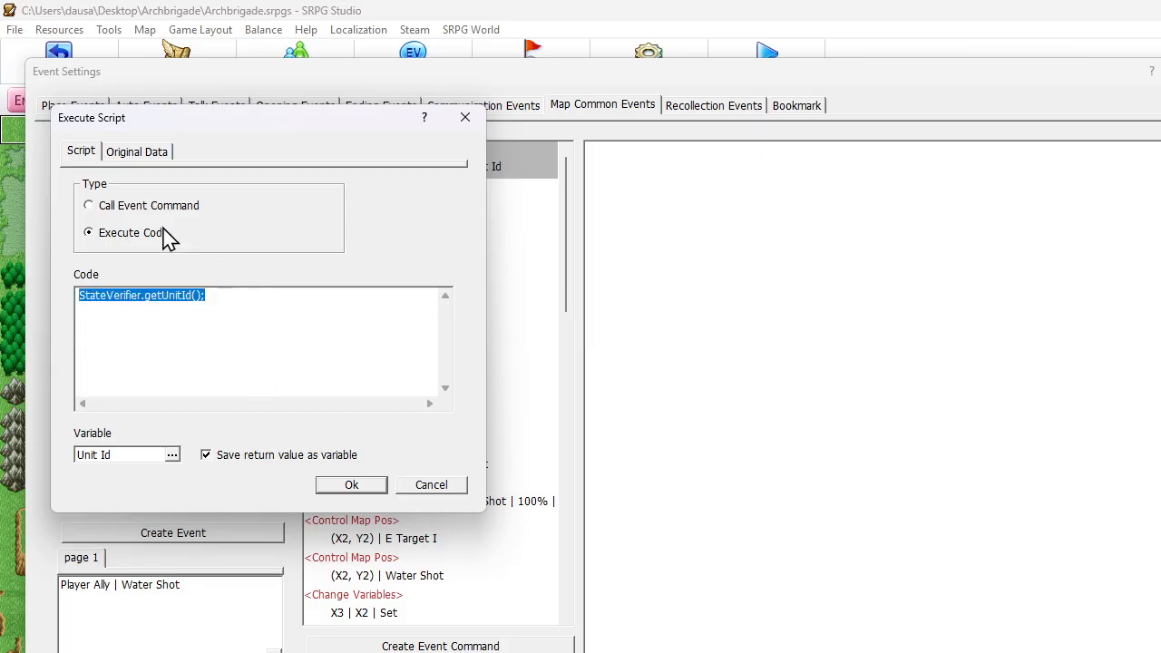
pyautogui.click(355, 488)
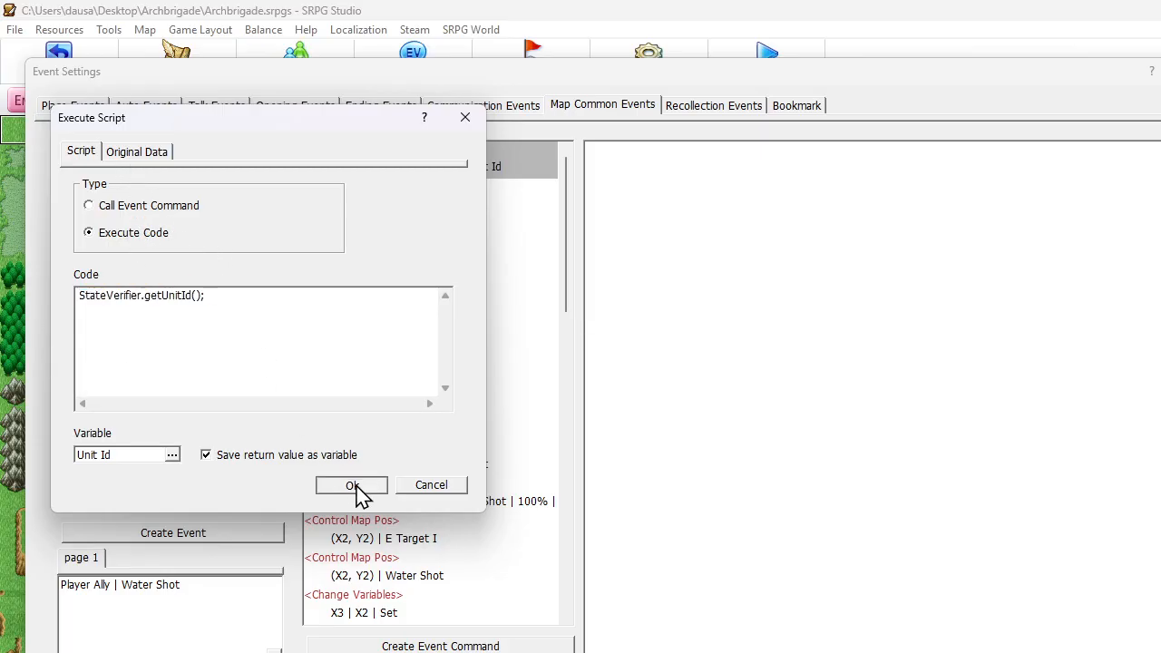
pyautogui.press('Escape')
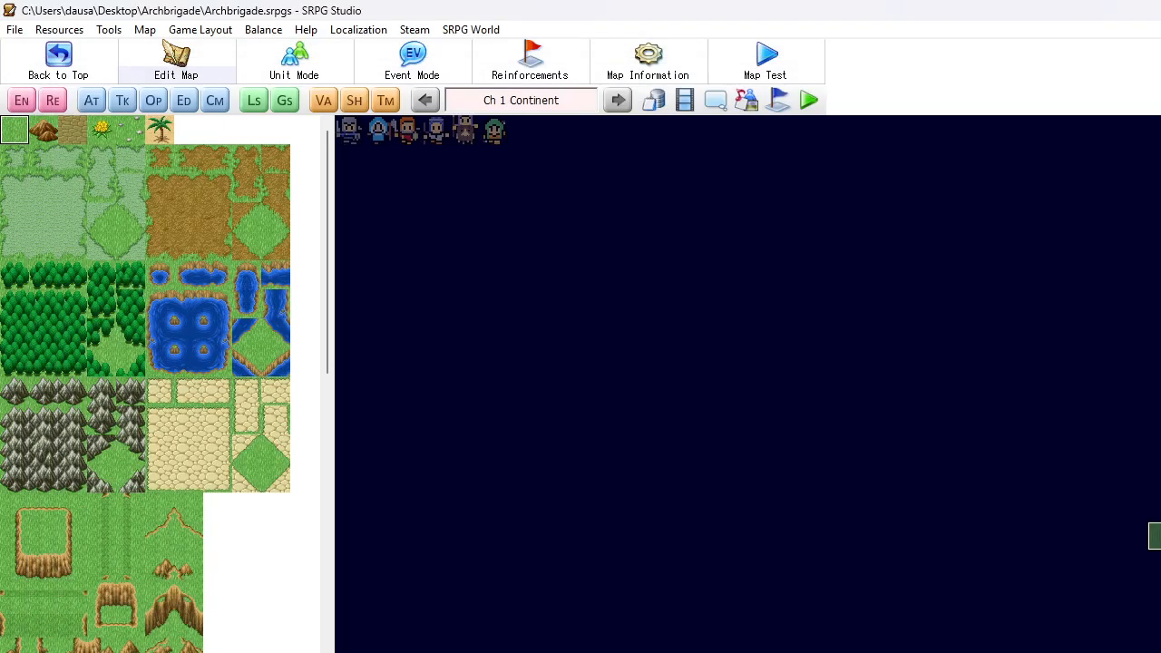
pyautogui.hotkey('alt', 'Tab')
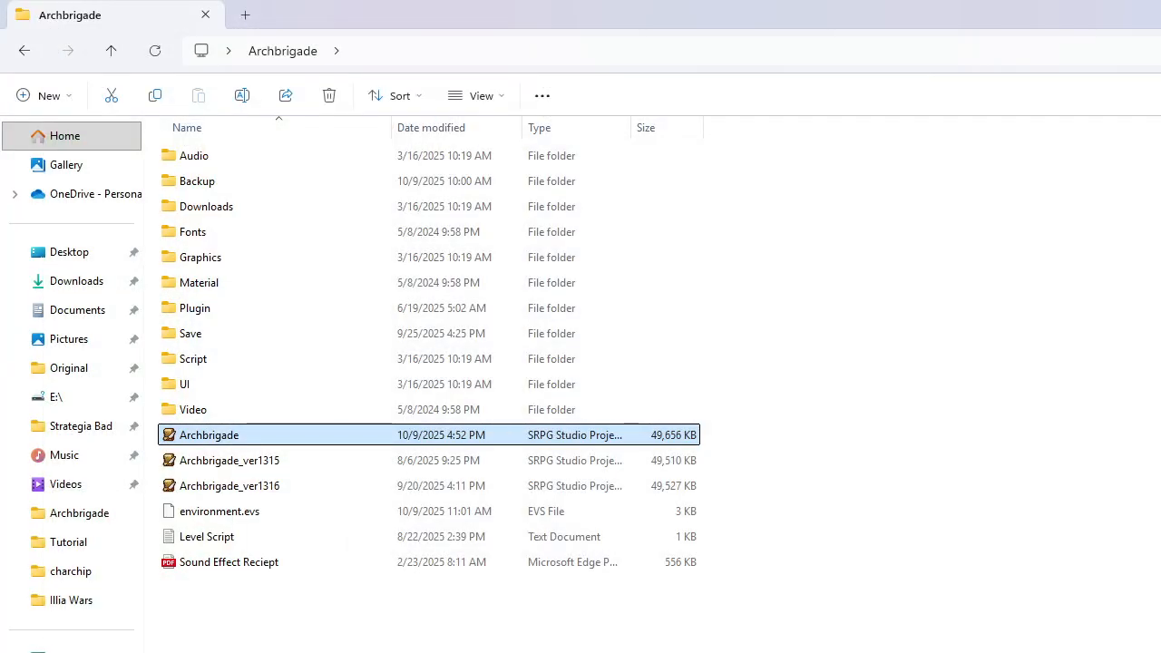
pyautogui.hotkey('alt', 'Tab')
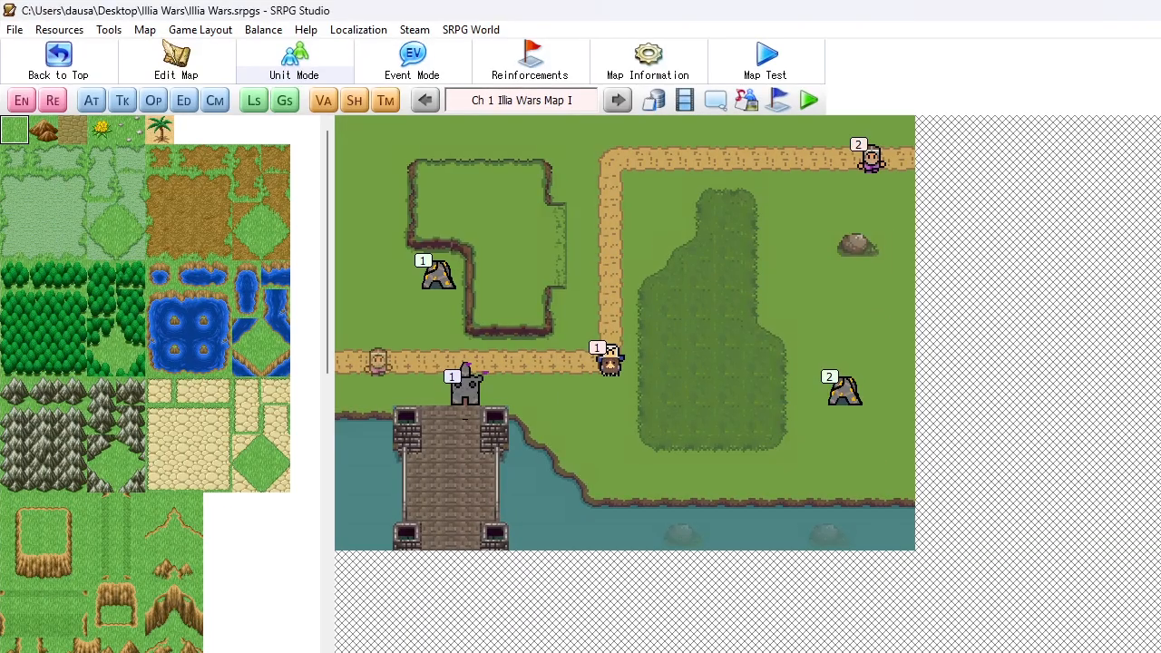
# - Create a new map common event on Illia Wars Map I and select it
pyautogui.click(92, 100)
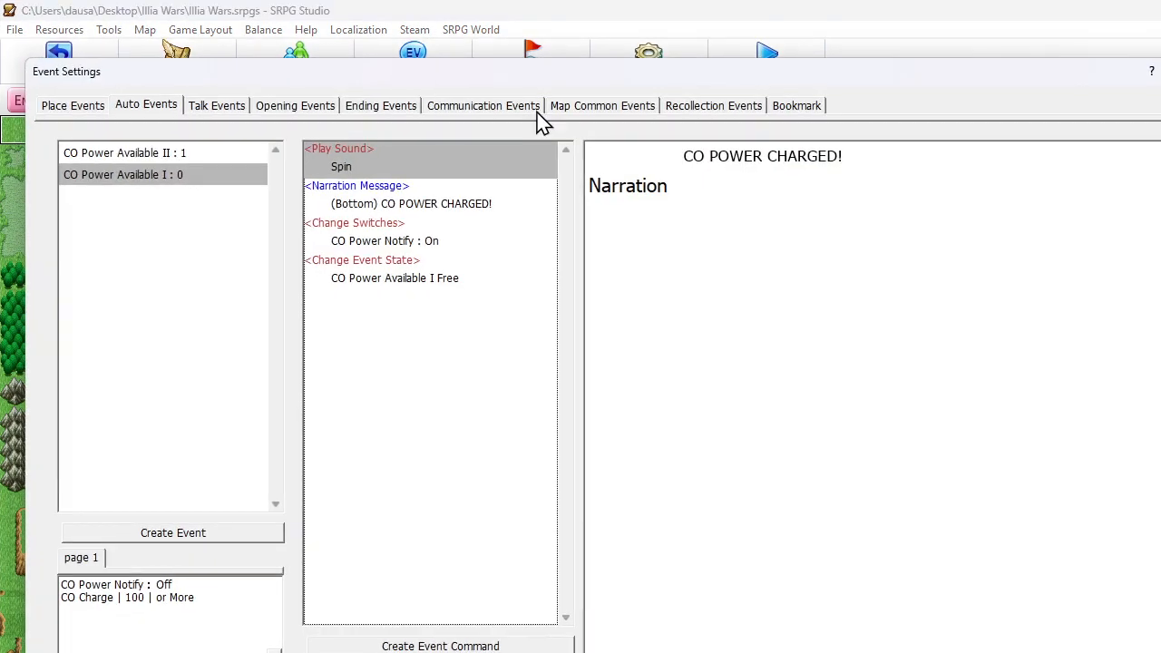
pyautogui.click(599, 106)
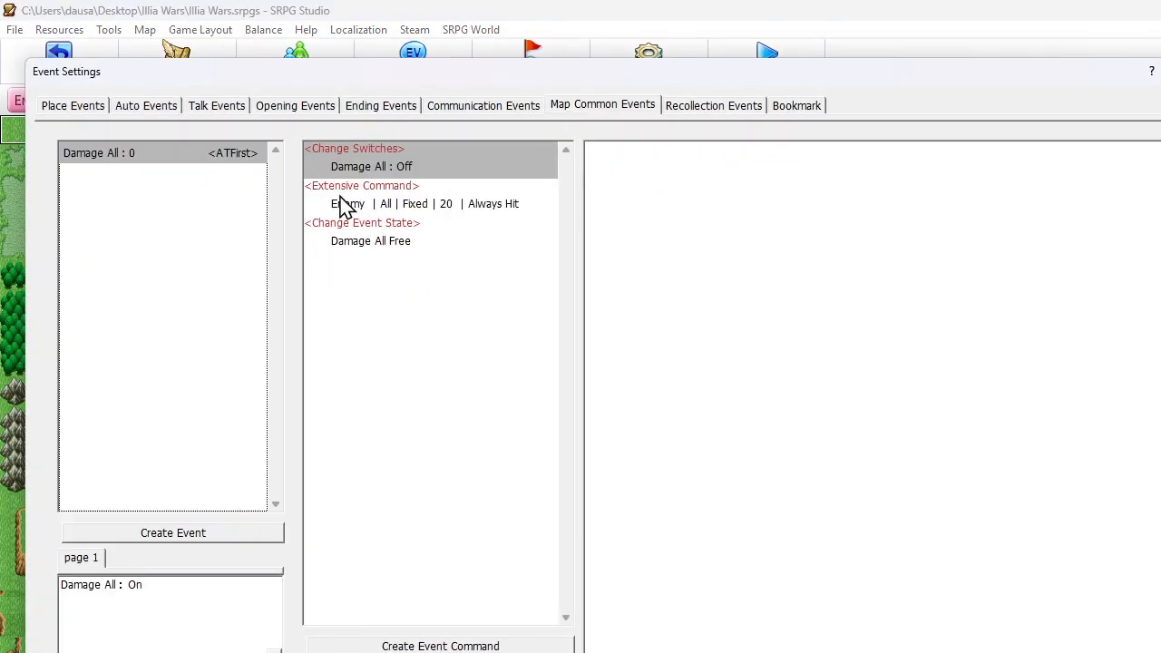
pyautogui.rightClick(111, 180)
pyautogui.click(155, 190)
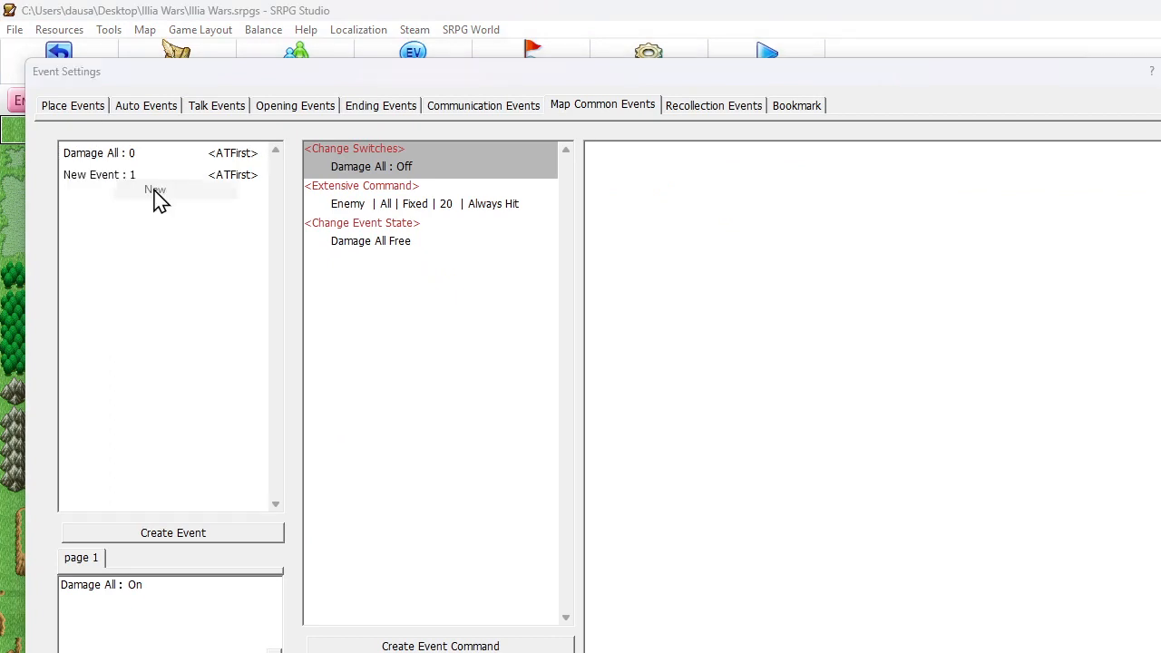
pyautogui.click(116, 359)
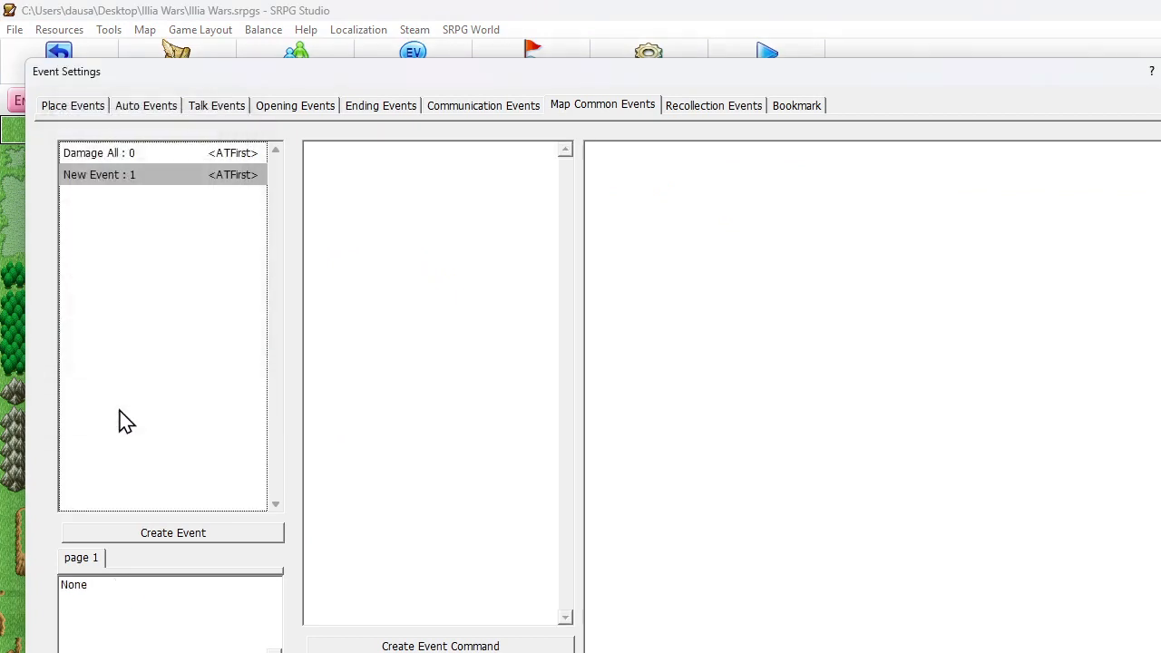
# - Add a unit condition to the new event that filters for Ally units only, and save the event settings
pyautogui.doubleClick(110, 602)
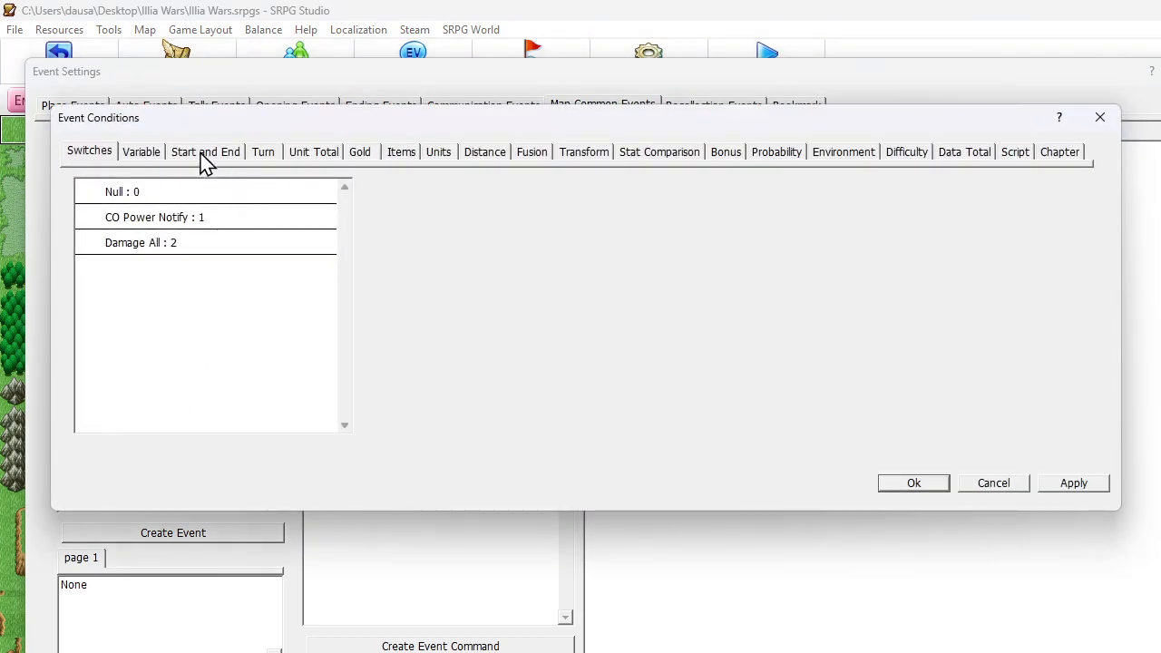
pyautogui.click(439, 154)
pyautogui.click(381, 192)
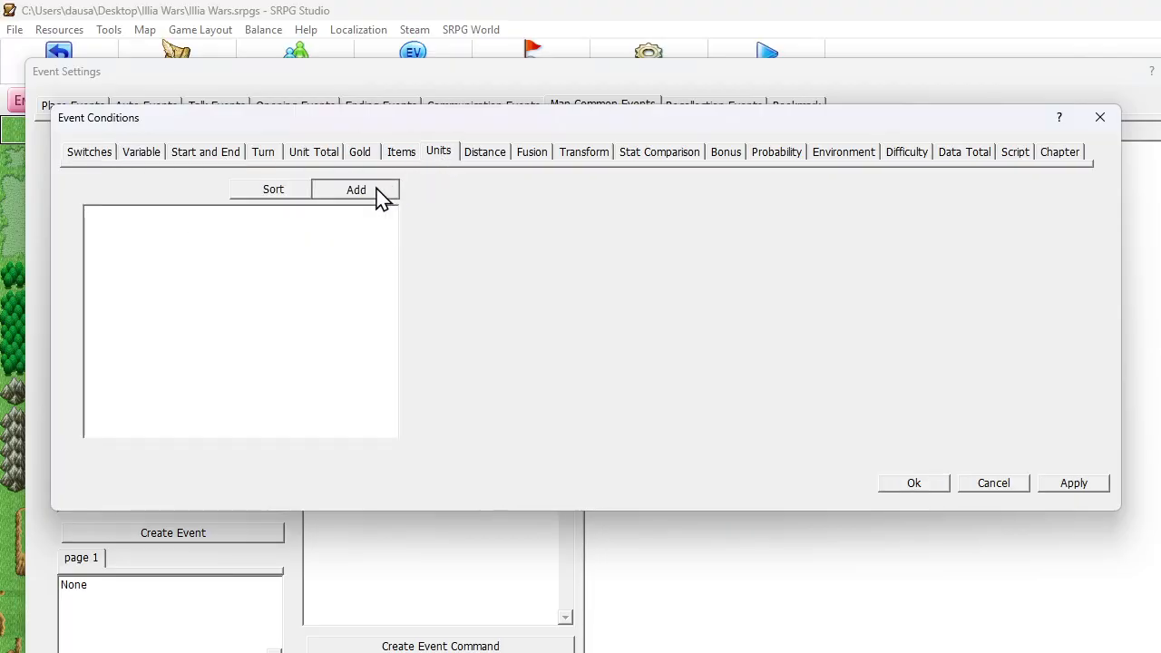
pyautogui.click(134, 259)
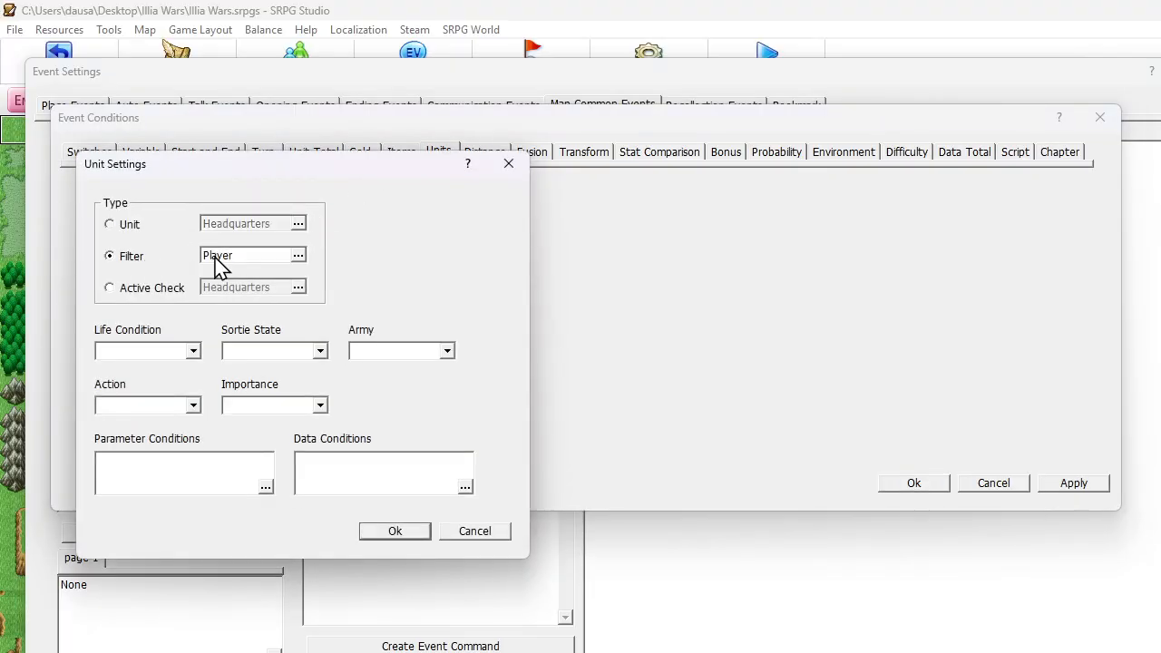
pyautogui.click(217, 257)
pyautogui.click(149, 328)
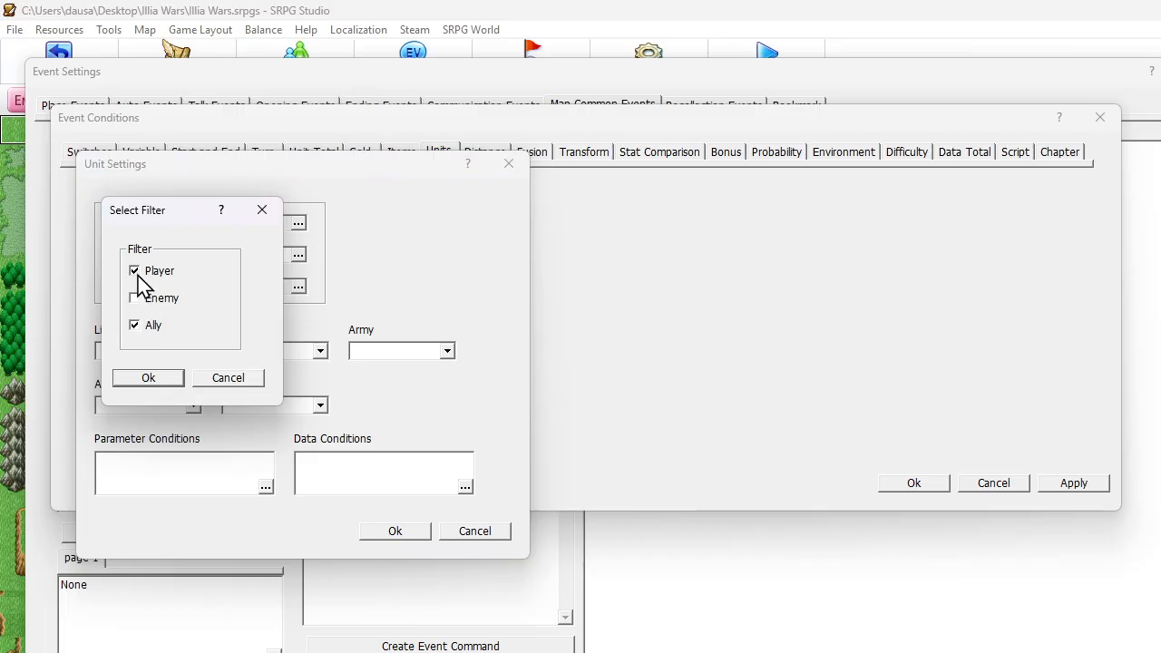
pyautogui.click(135, 271)
pyautogui.click(146, 380)
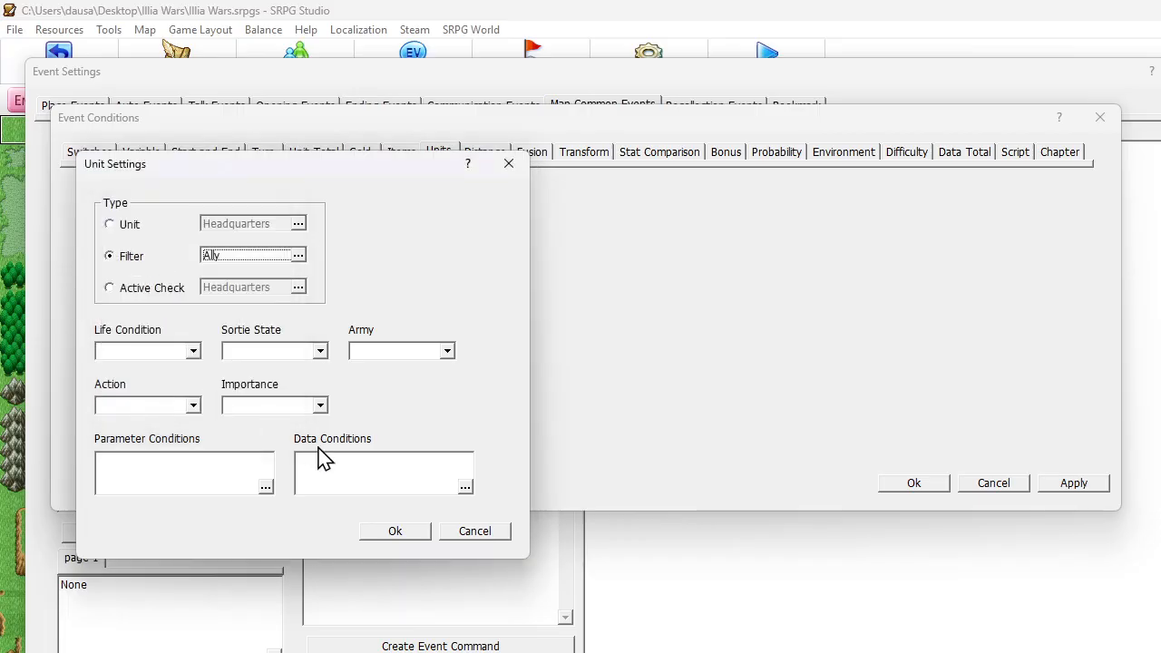
pyautogui.click(399, 533)
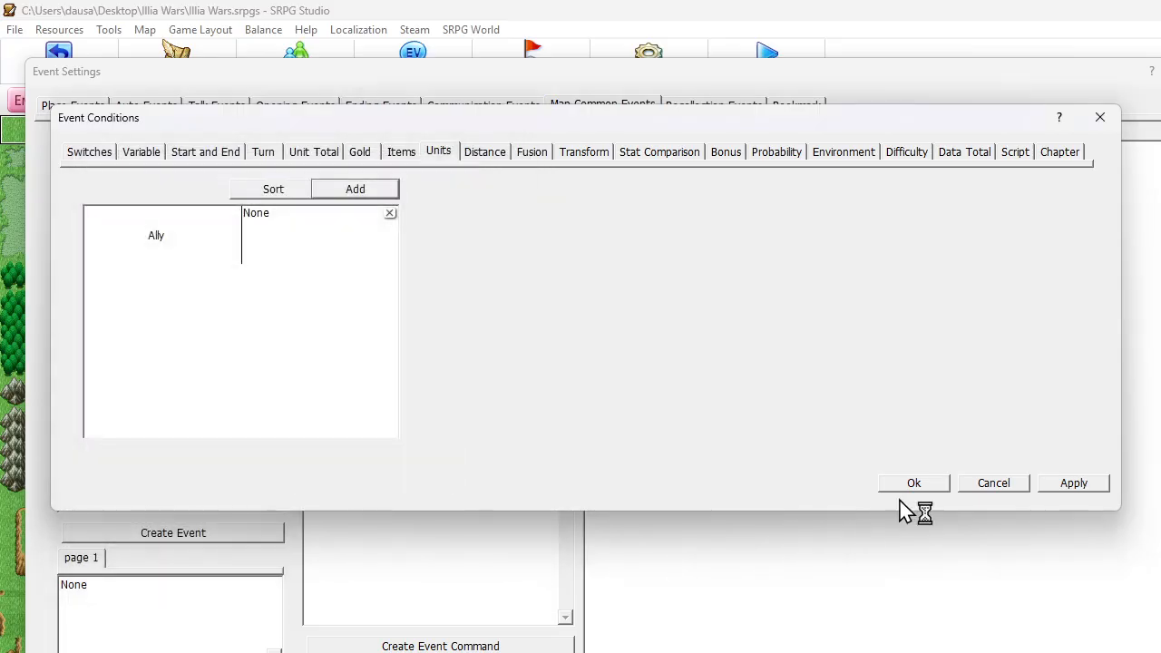
pyautogui.click(913, 482)
pyautogui.click(947, 652)
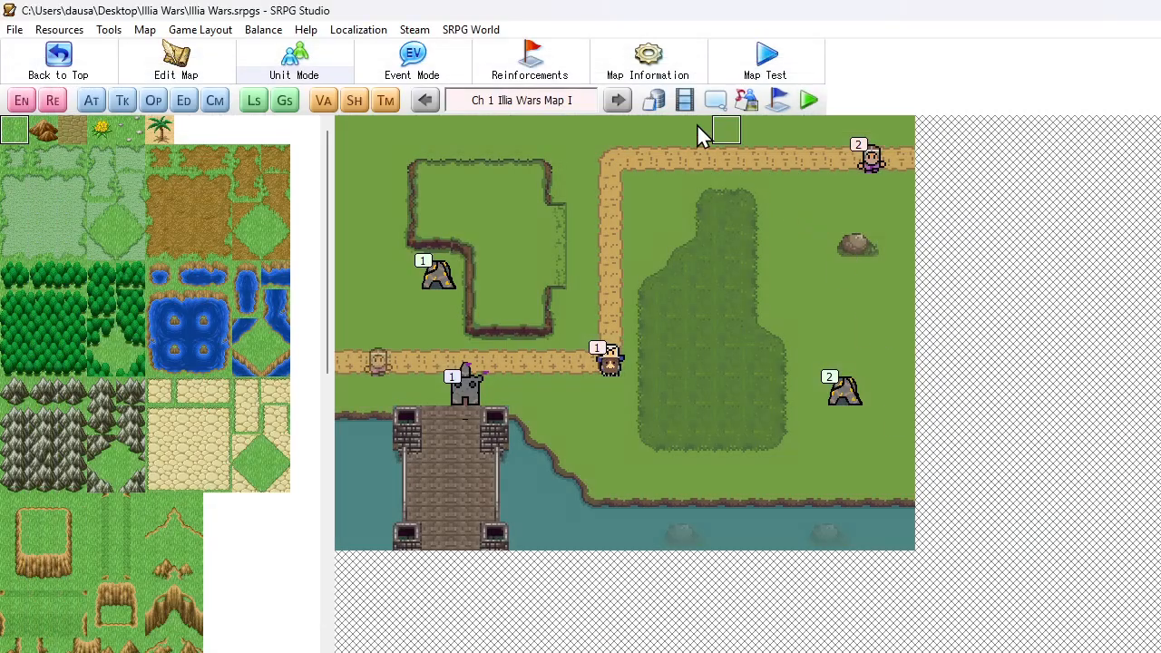
# - Create a new state in the database and name it Attacked
pyautogui.click(656, 101)
pyautogui.click(272, 113)
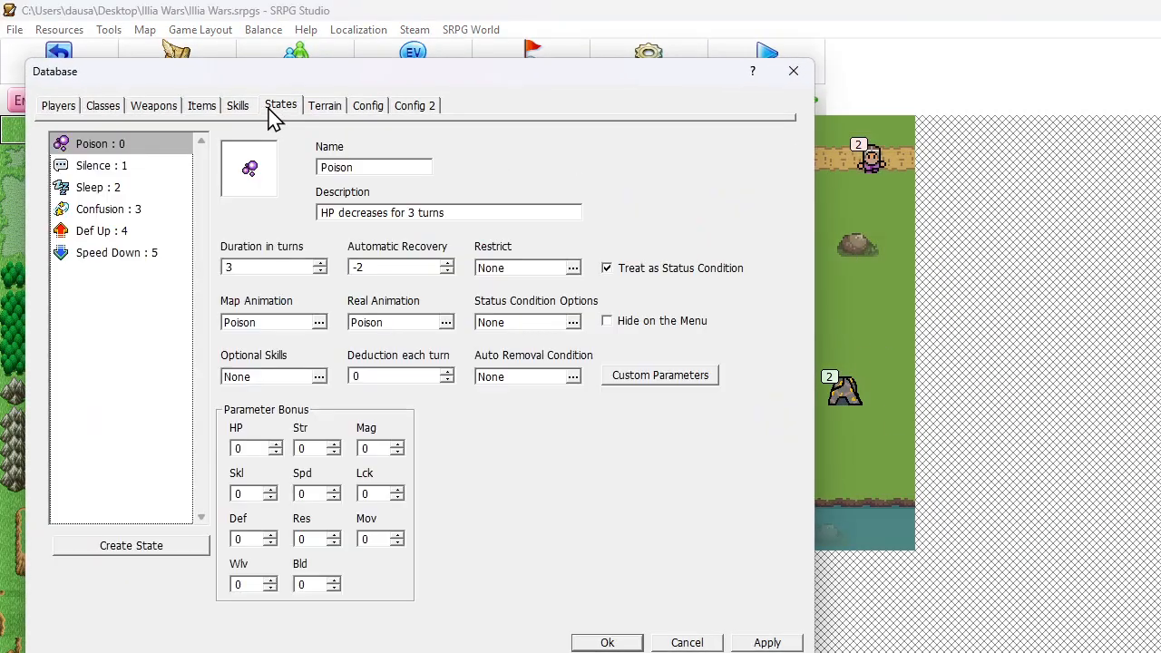
pyautogui.click(114, 253)
pyautogui.rightClick(88, 287)
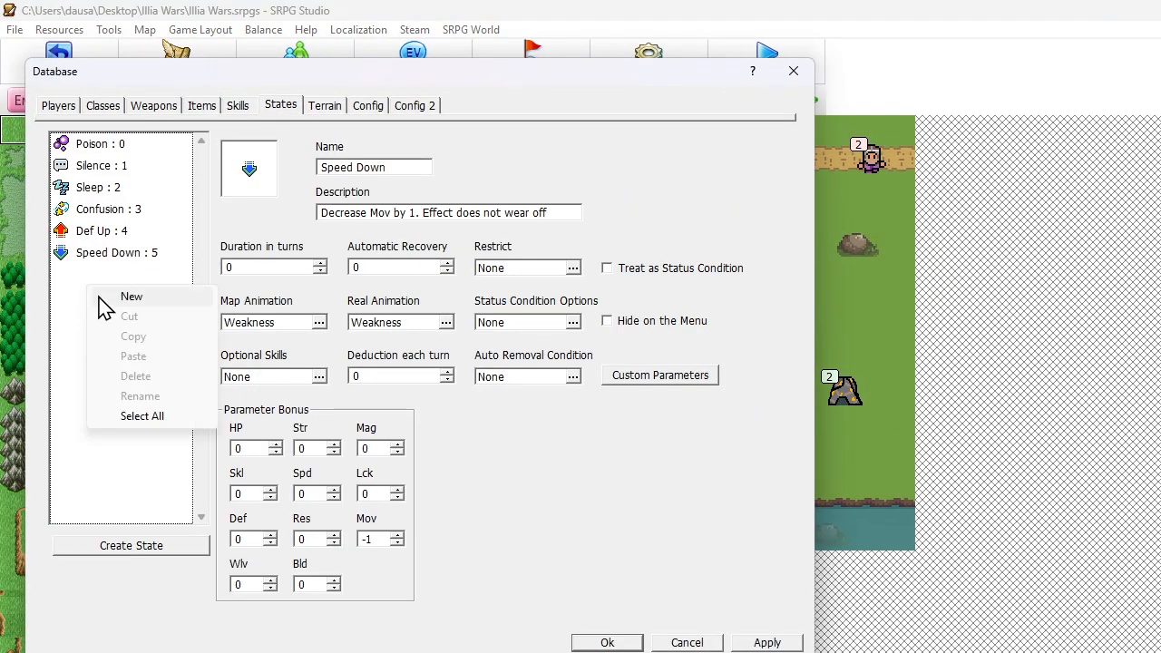
pyautogui.click(140, 297)
pyautogui.click(385, 170)
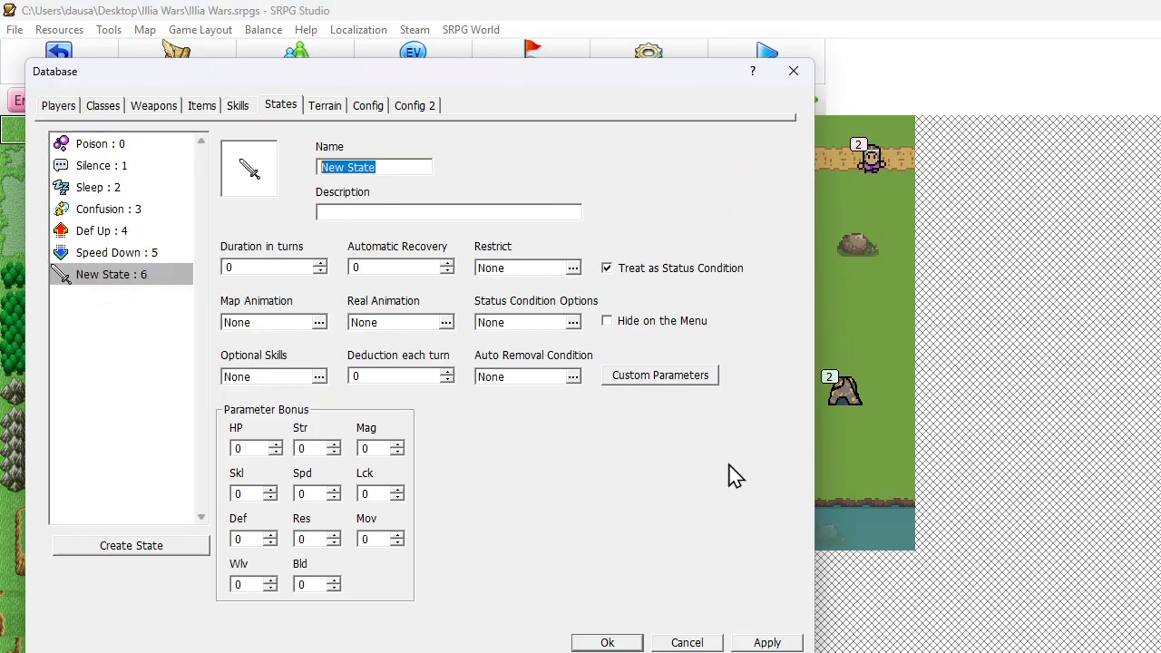
pyautogui.write('Attacked')
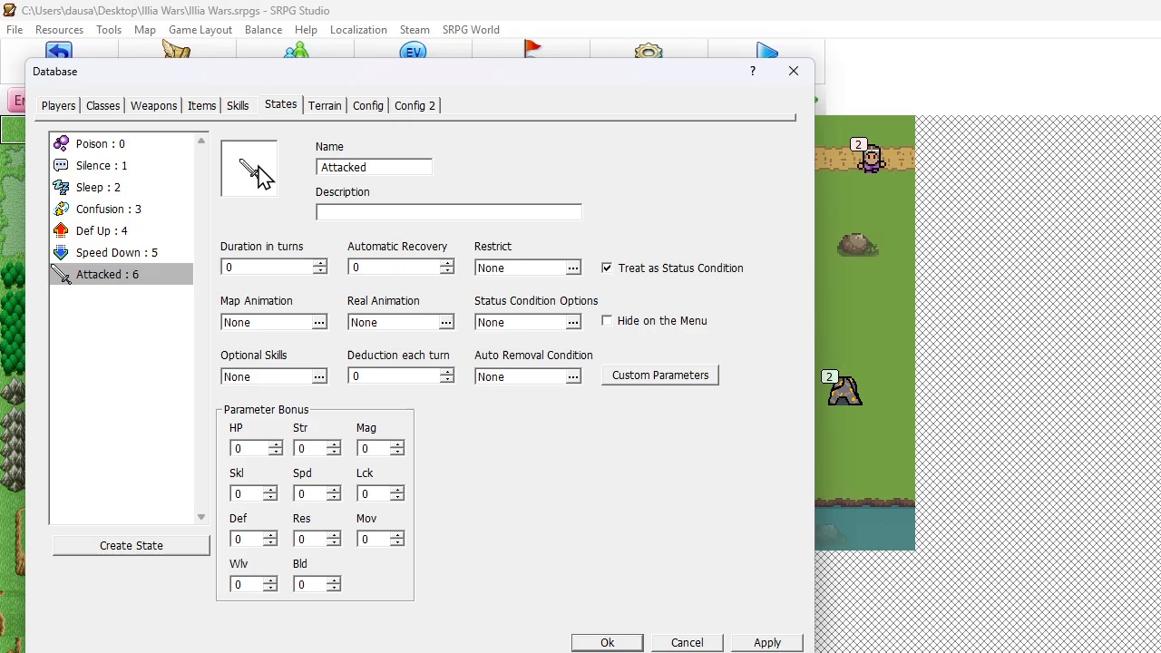
# - Set the Attacked state's icon to None and save the database
pyautogui.click(250, 168)
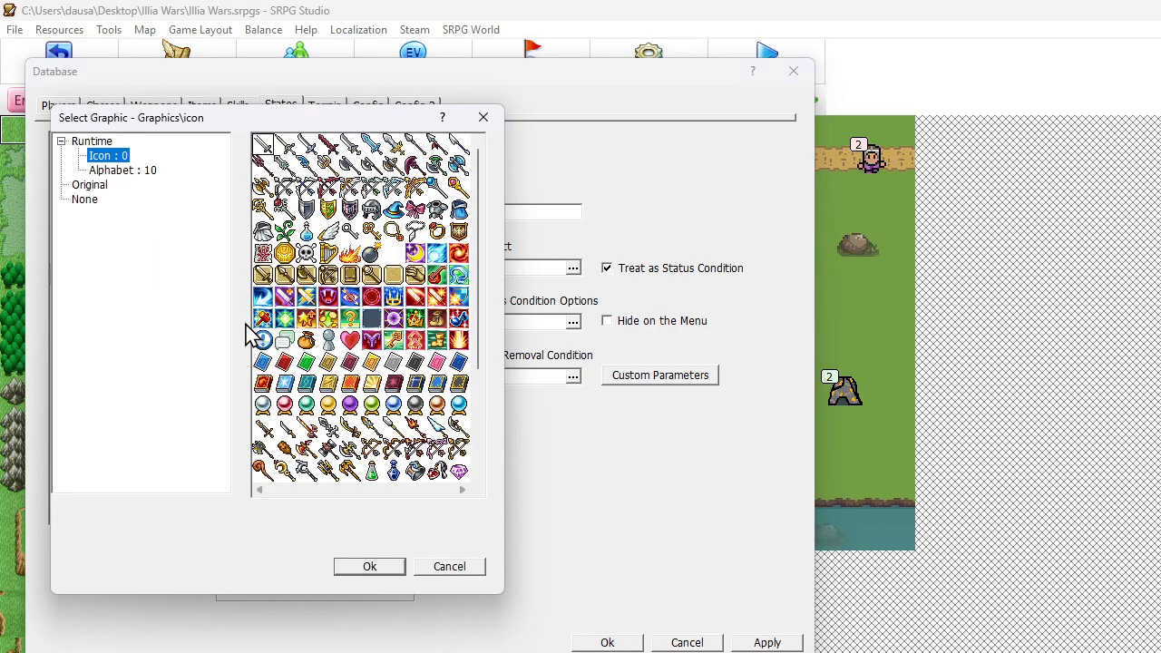
pyautogui.click(90, 201)
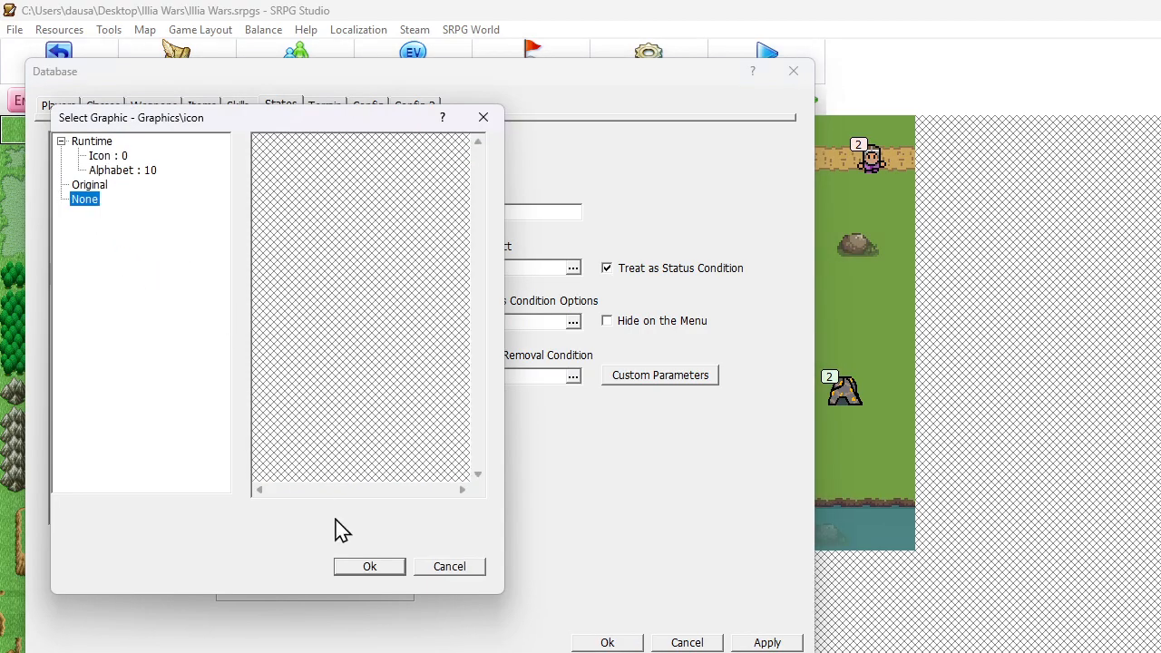
pyautogui.click(367, 565)
pyautogui.click(633, 644)
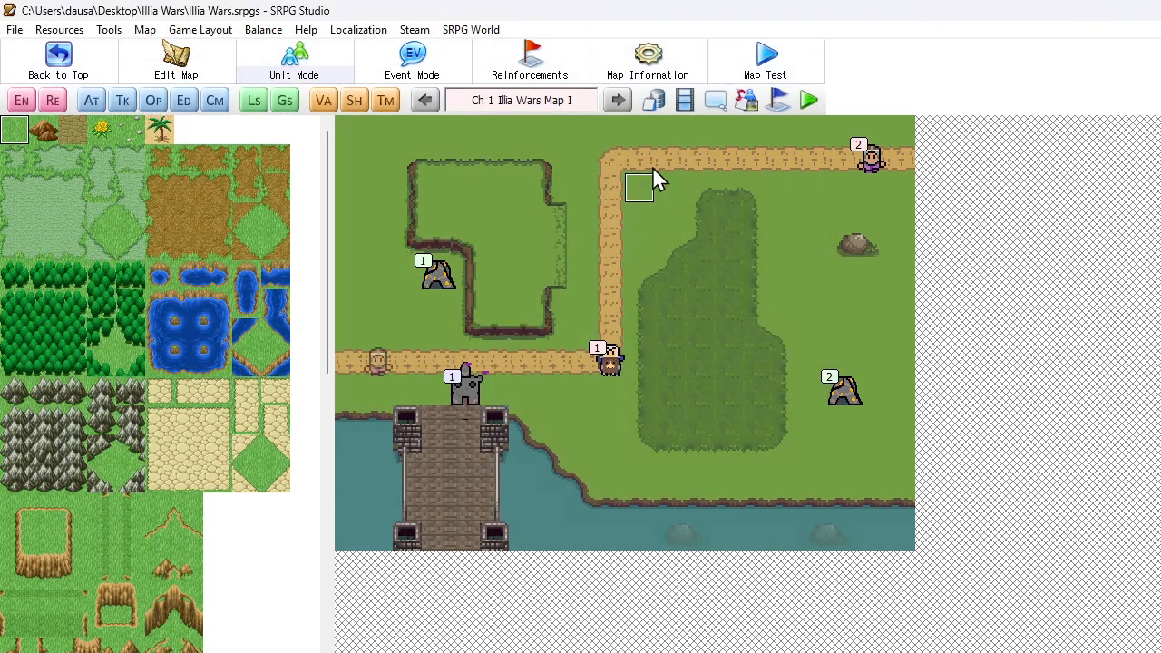
# - Give the Short Sword weapon the optional state Attacked at a 100 % activation rate and save the database
pyautogui.click(660, 103)
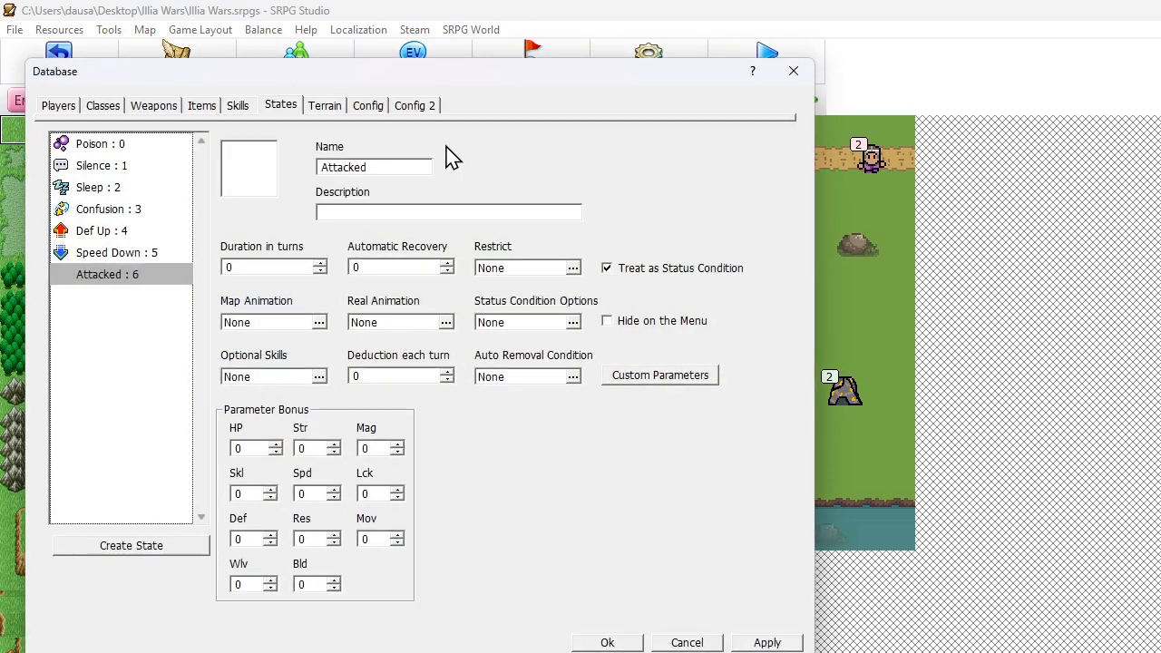
pyautogui.click(152, 106)
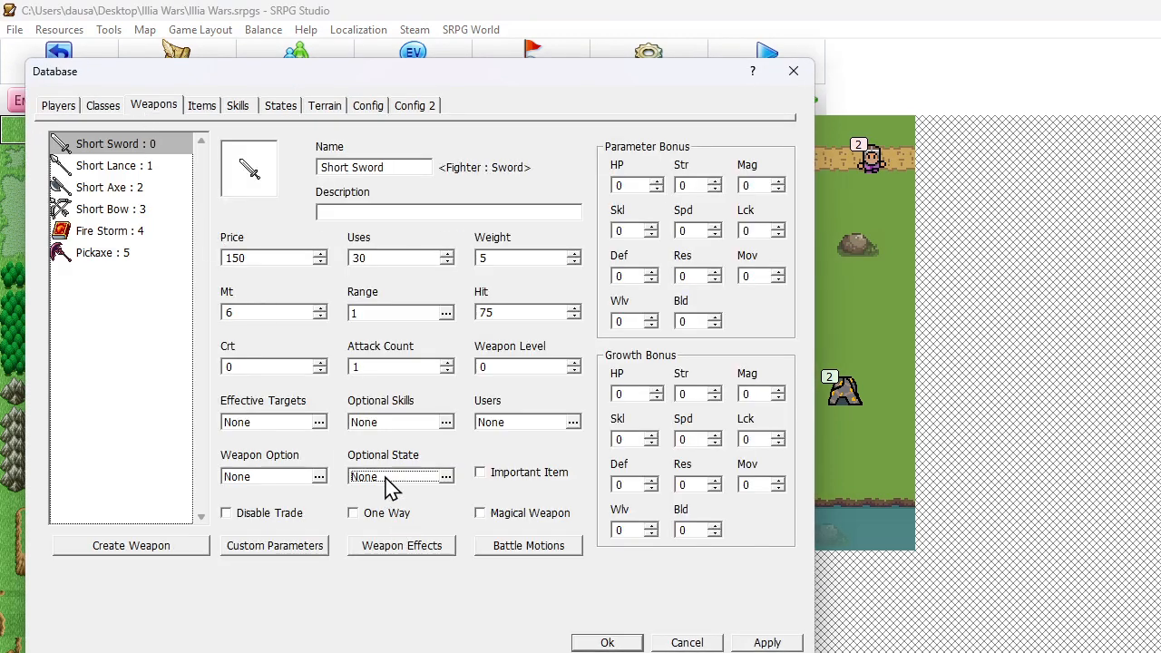
pyautogui.click(385, 481)
pyautogui.click(148, 181)
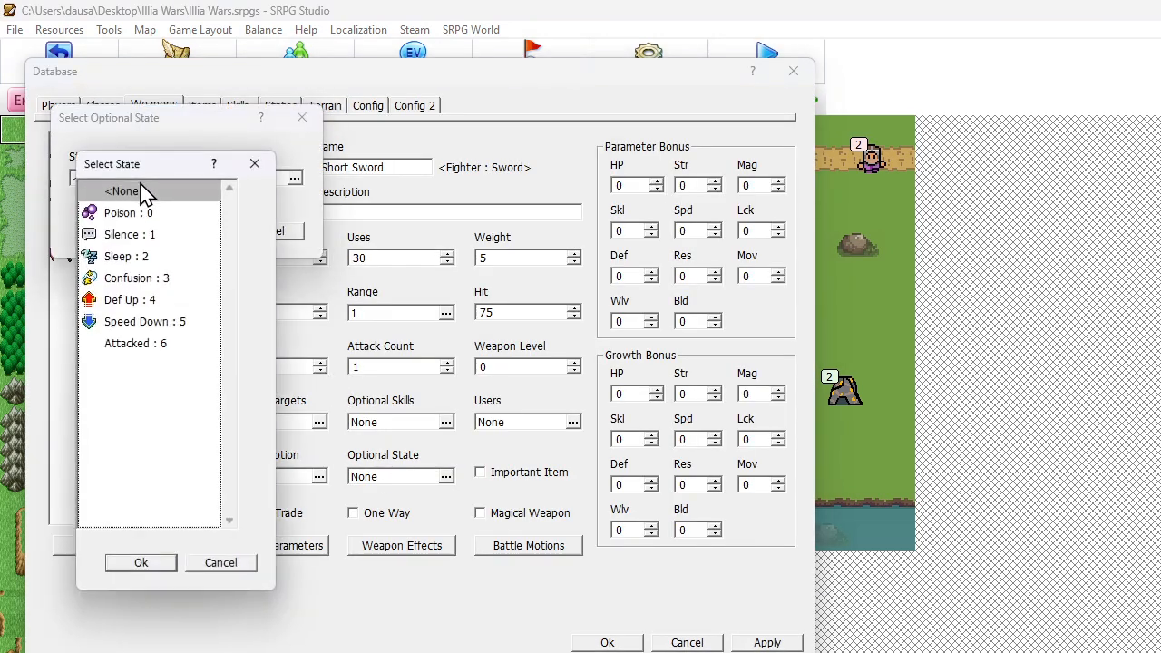
pyautogui.click(124, 346)
pyautogui.click(143, 562)
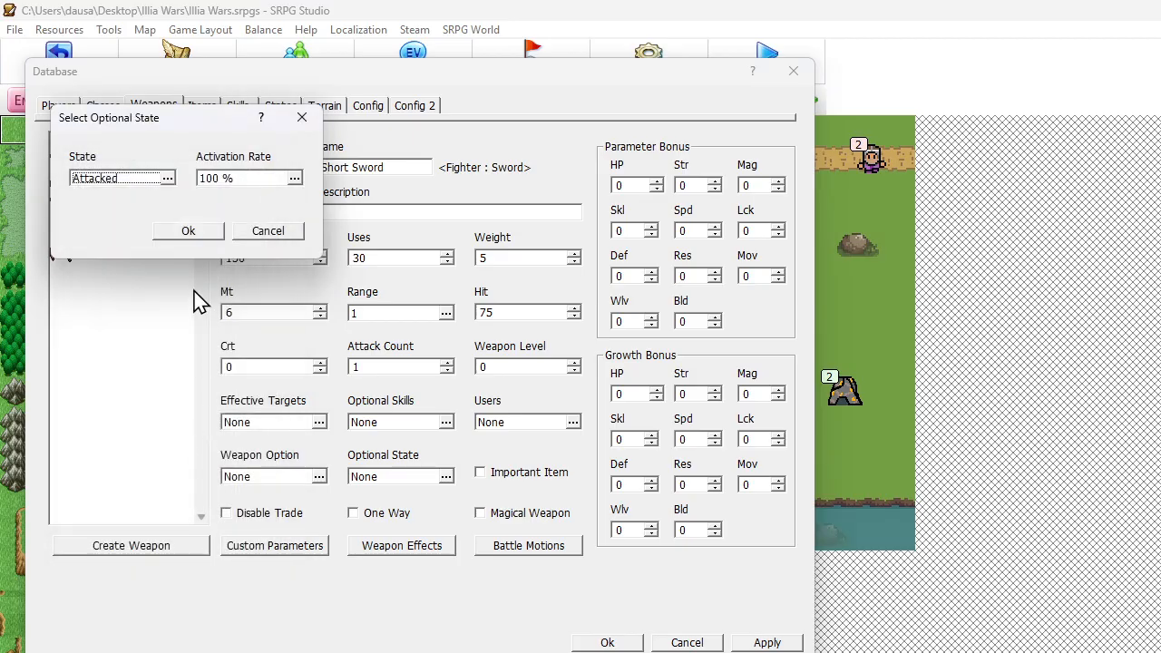
pyautogui.click(189, 232)
pyautogui.click(607, 642)
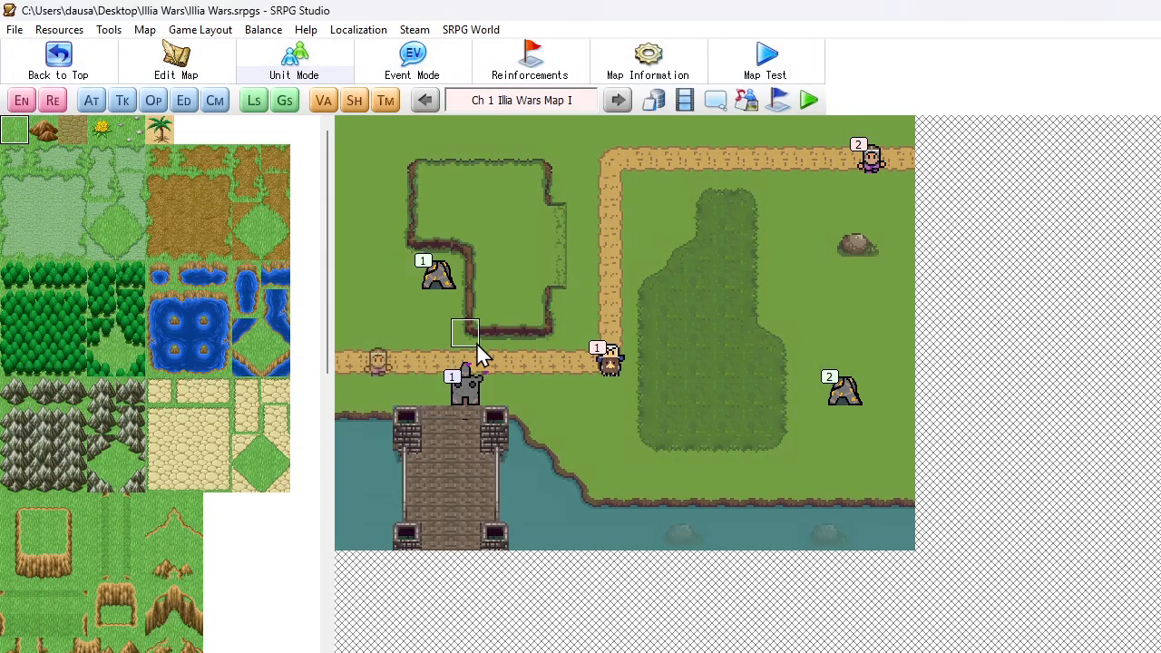
# - Add an Execute Script command to the new map common event, in Execute Code mode with the code StateVerifier.getUnitId();
pyautogui.click(91, 100)
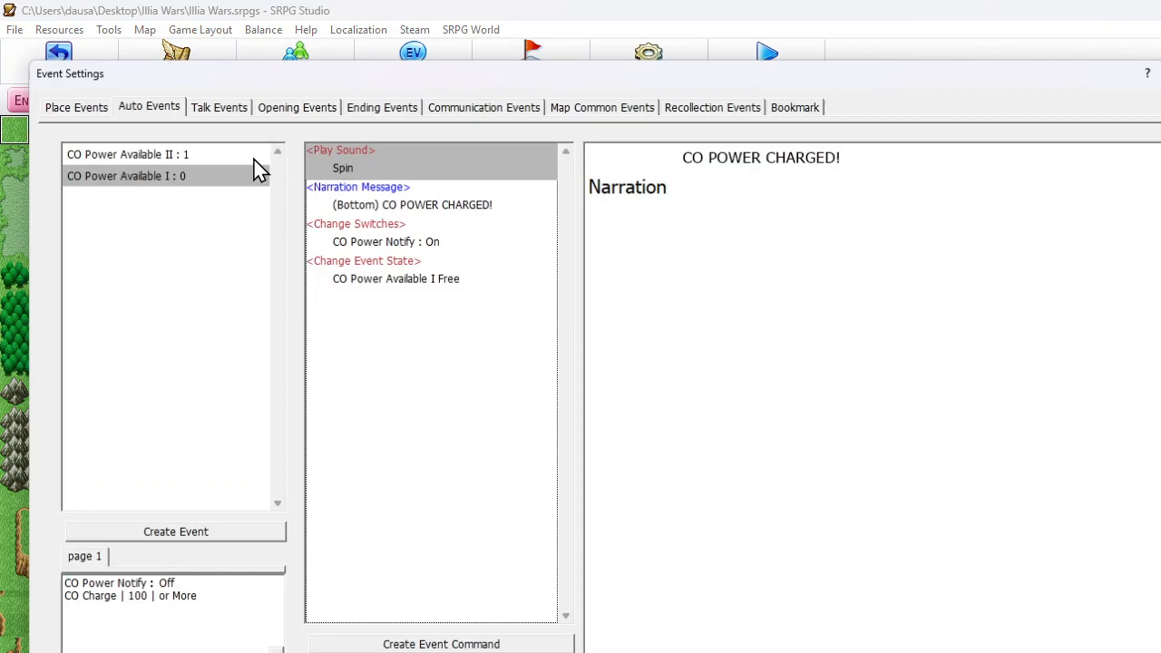
pyautogui.click(607, 109)
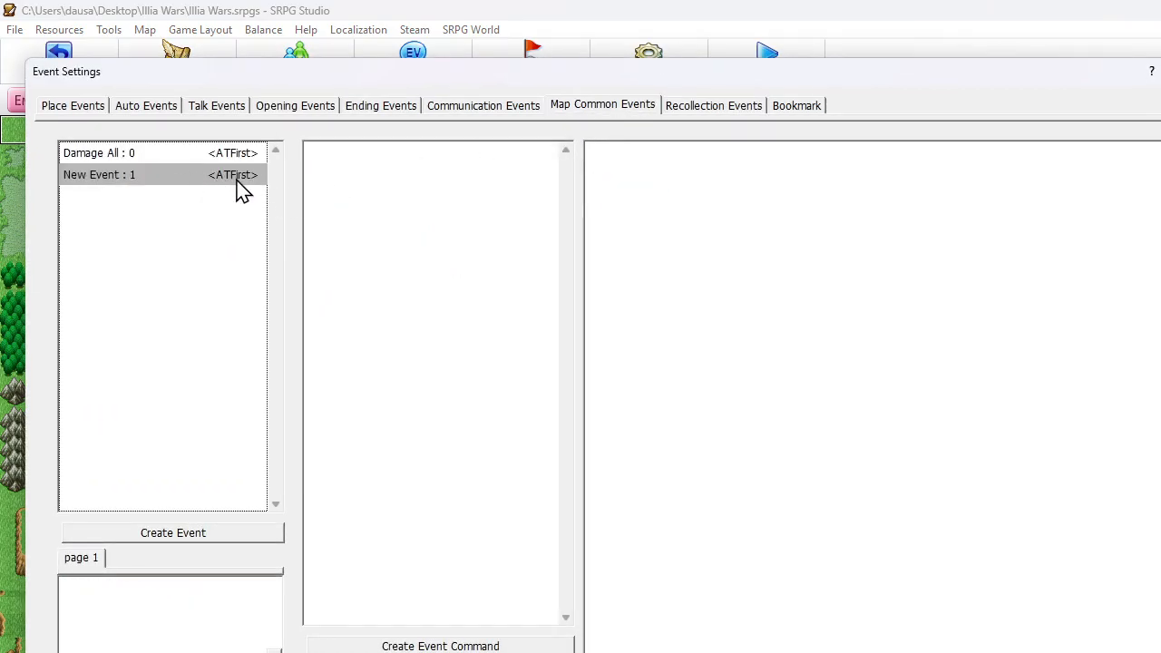
pyautogui.rightClick(415, 205)
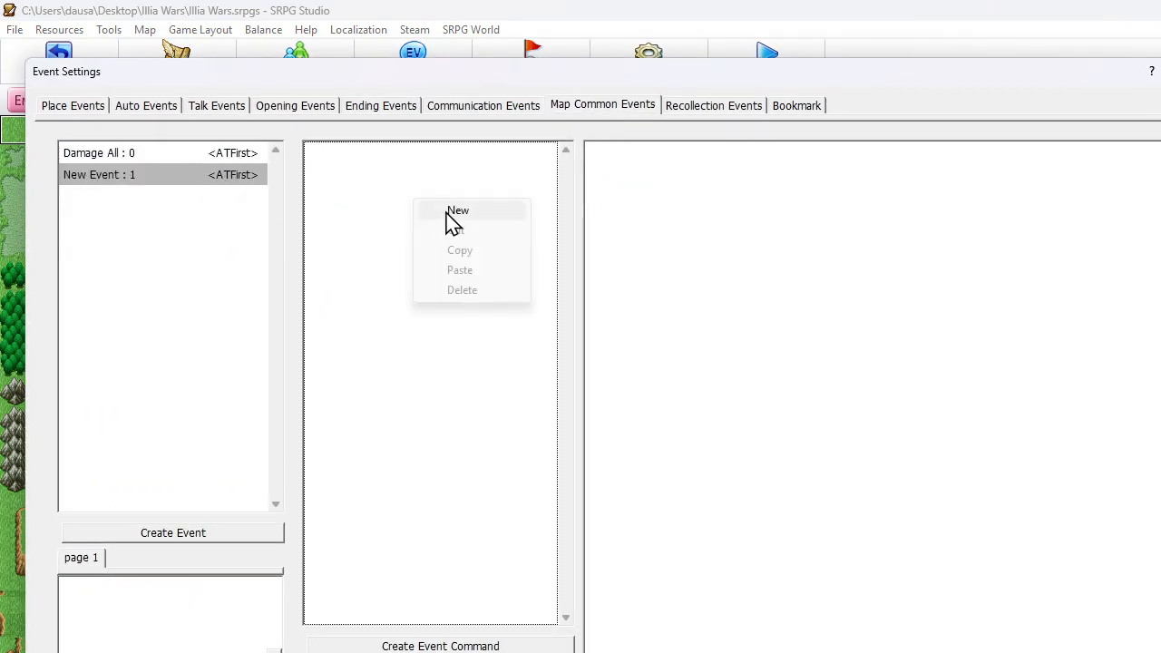
pyautogui.click(445, 220)
pyautogui.click(803, 412)
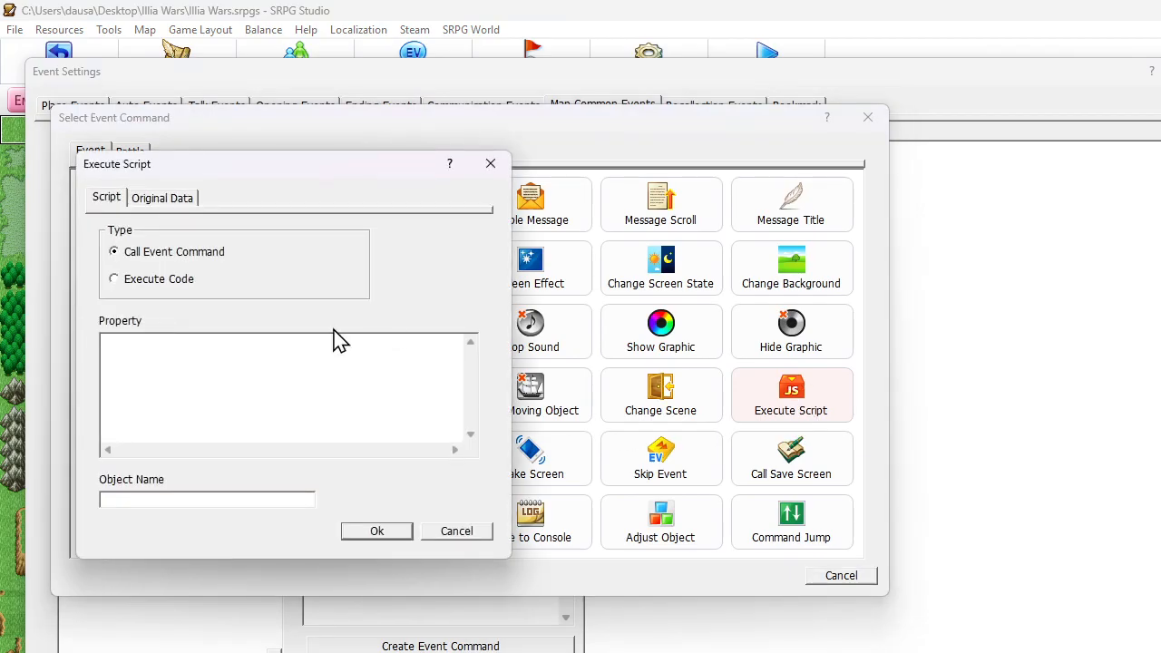
pyautogui.write('StateVerifier.getUnitId();')
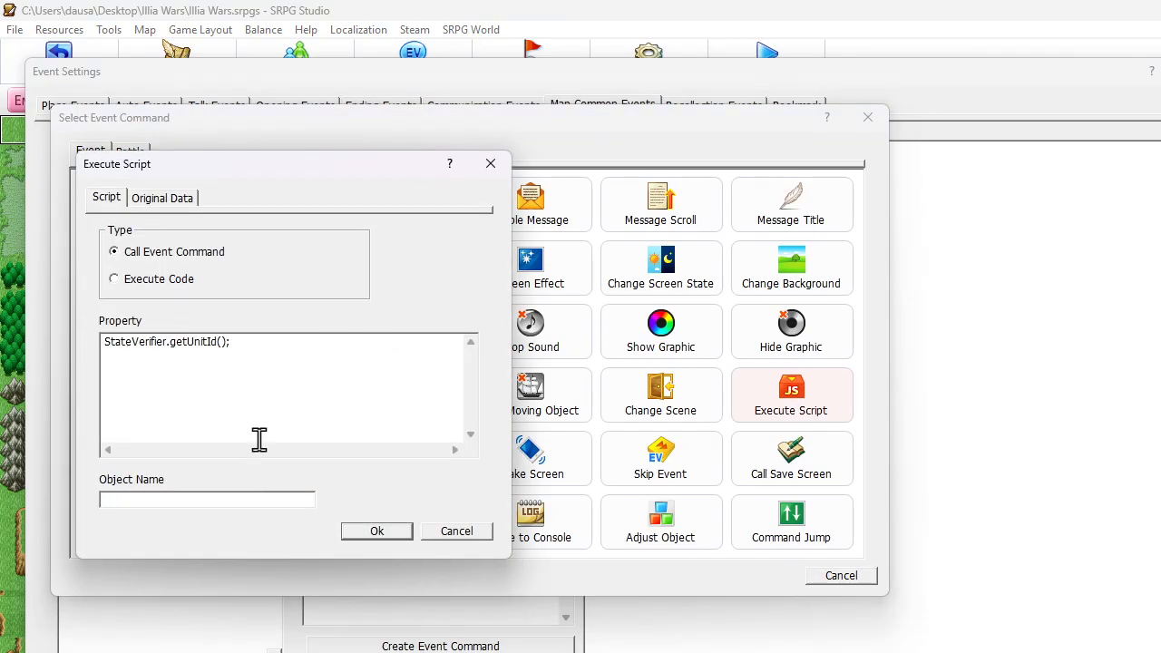
pyautogui.click(176, 202)
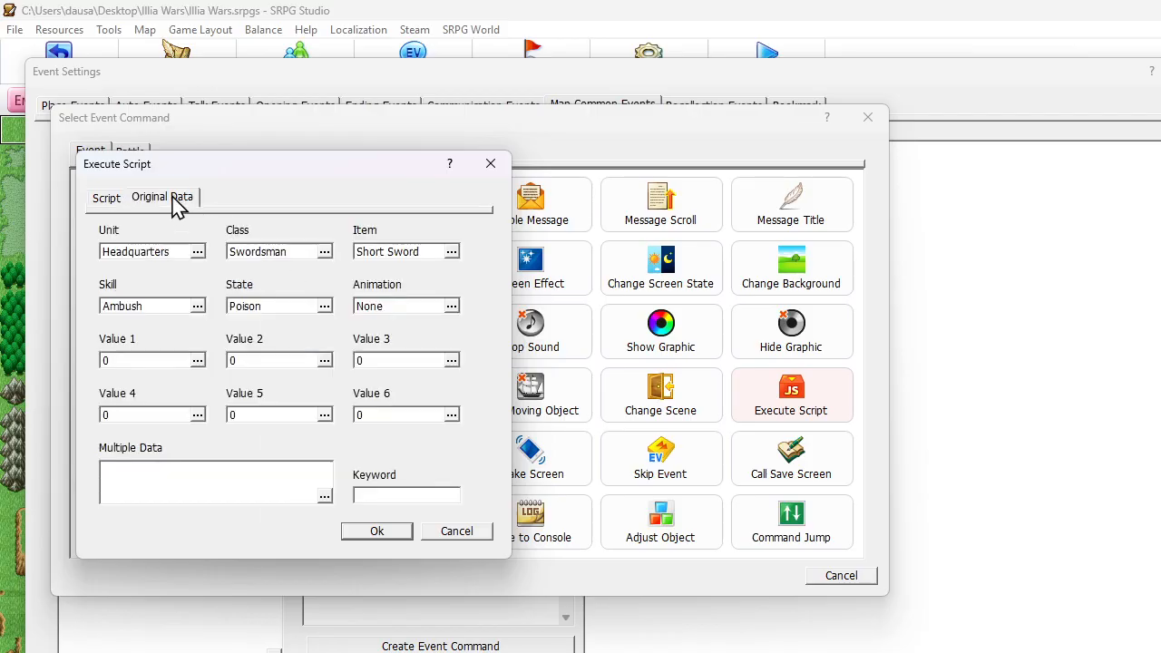
pyautogui.click(116, 206)
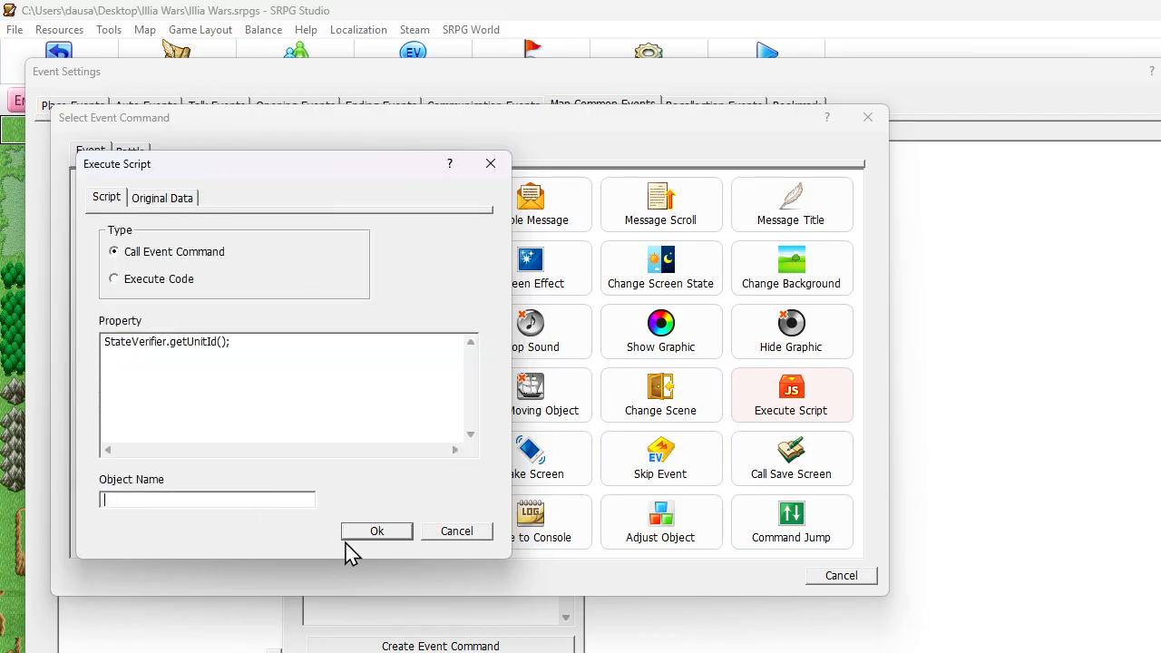
pyautogui.click(150, 282)
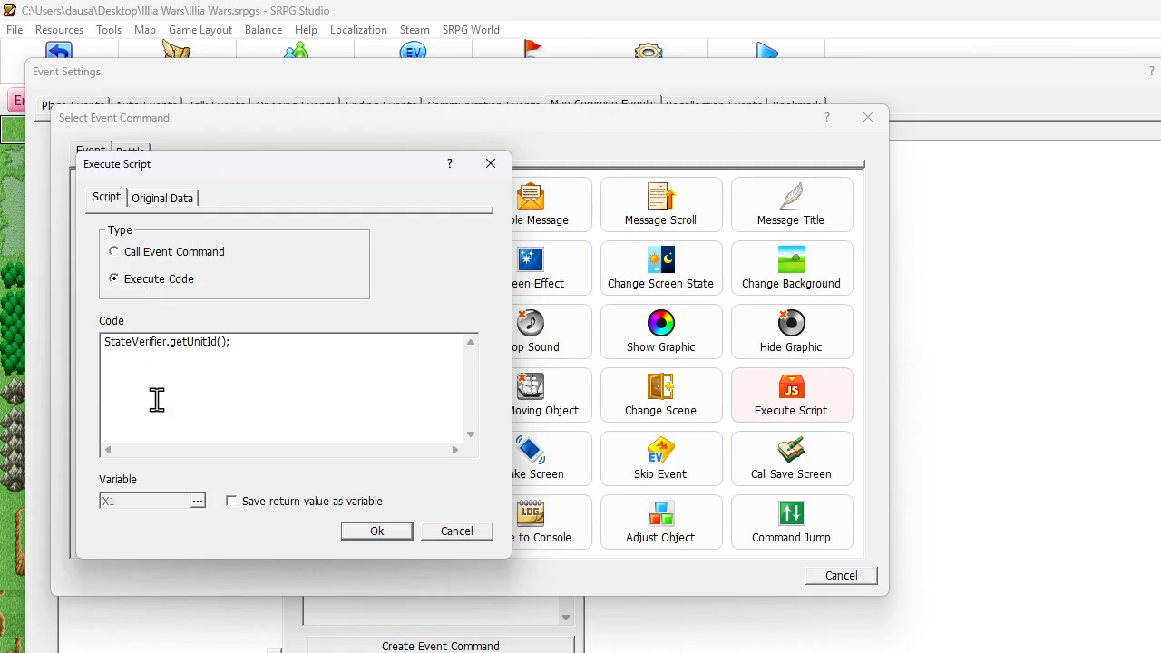
# - Save the script's return value to the Id variable Unit ID II and confirm the command
pyautogui.click(233, 500)
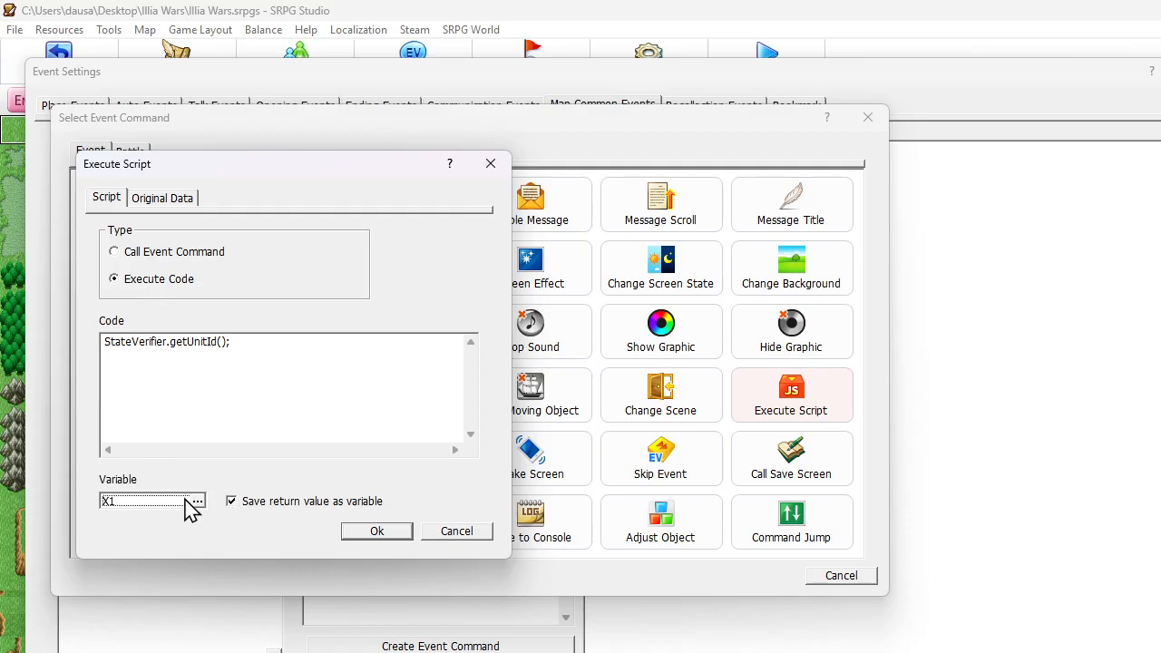
pyautogui.click(195, 502)
pyautogui.click(327, 245)
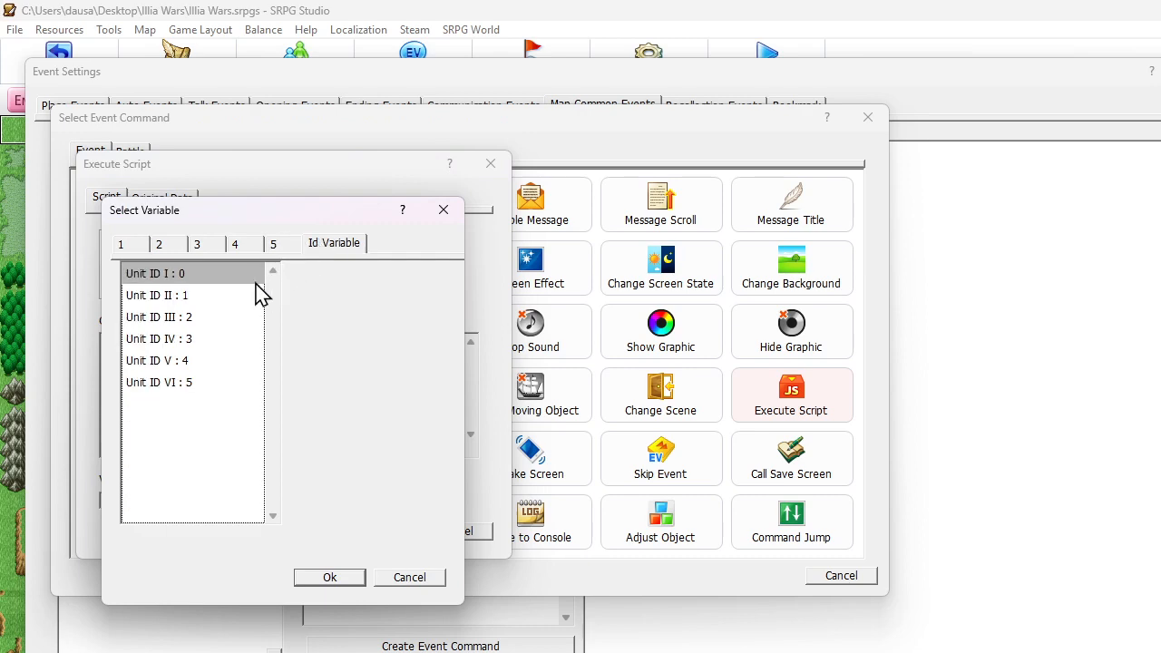
pyautogui.click(214, 296)
pyautogui.click(352, 577)
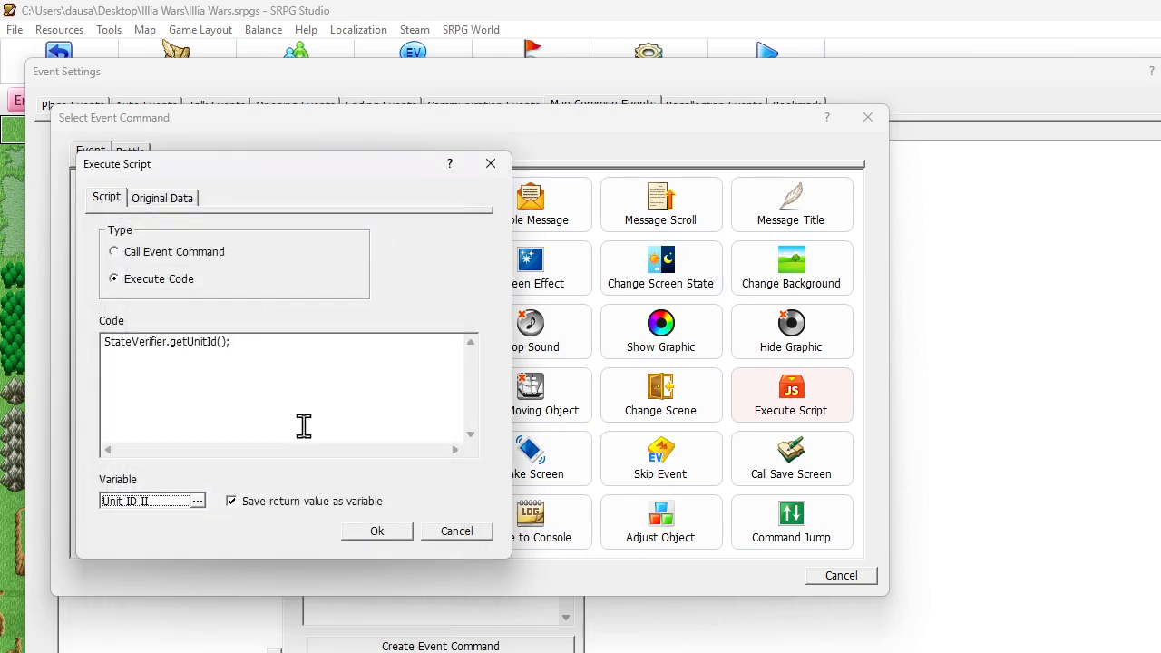
pyautogui.click(378, 533)
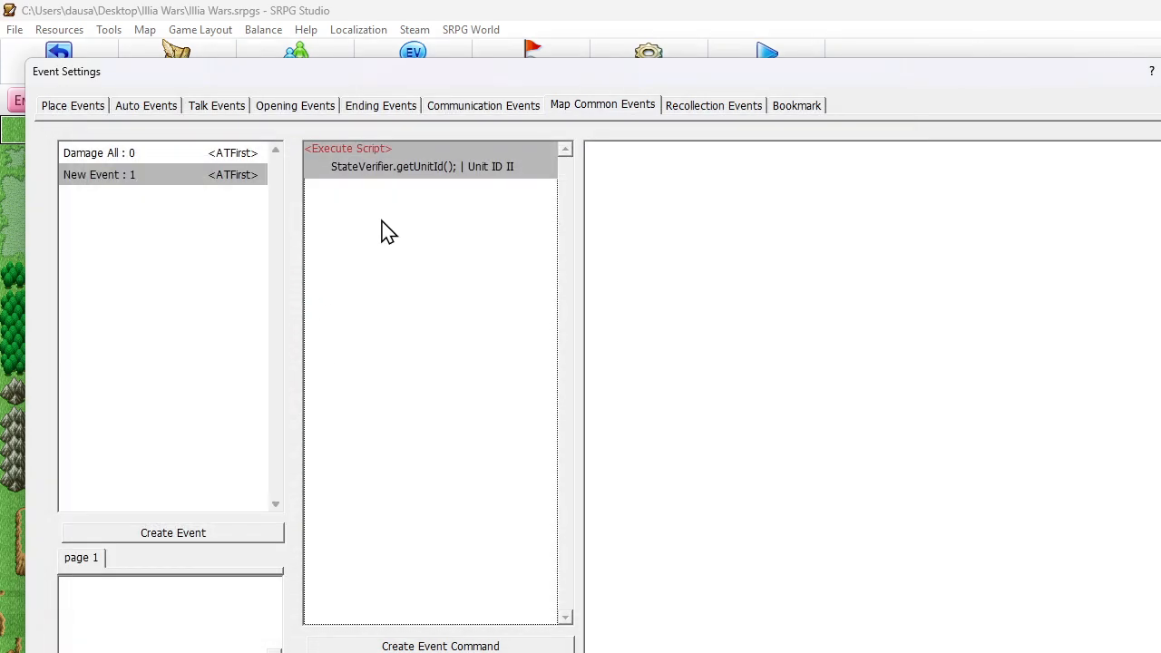
# - Set the state in the Execute Script command's original data to Attacked
pyautogui.doubleClick(385, 166)
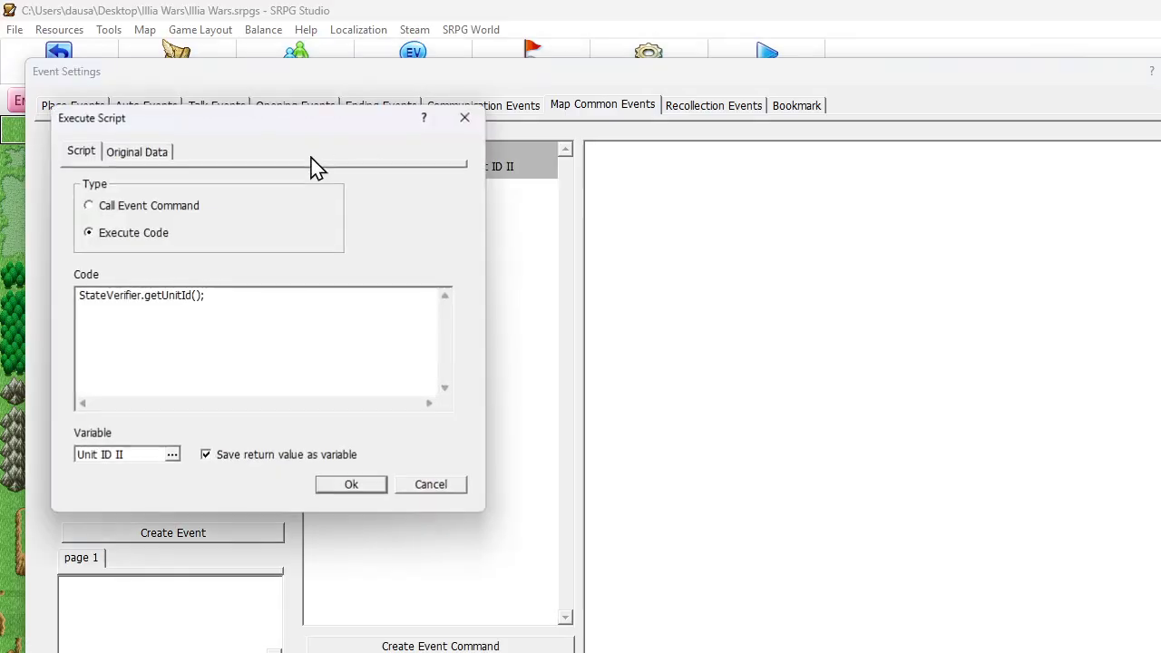
pyautogui.click(137, 149)
pyautogui.doubleClick(229, 257)
pyautogui.click(136, 356)
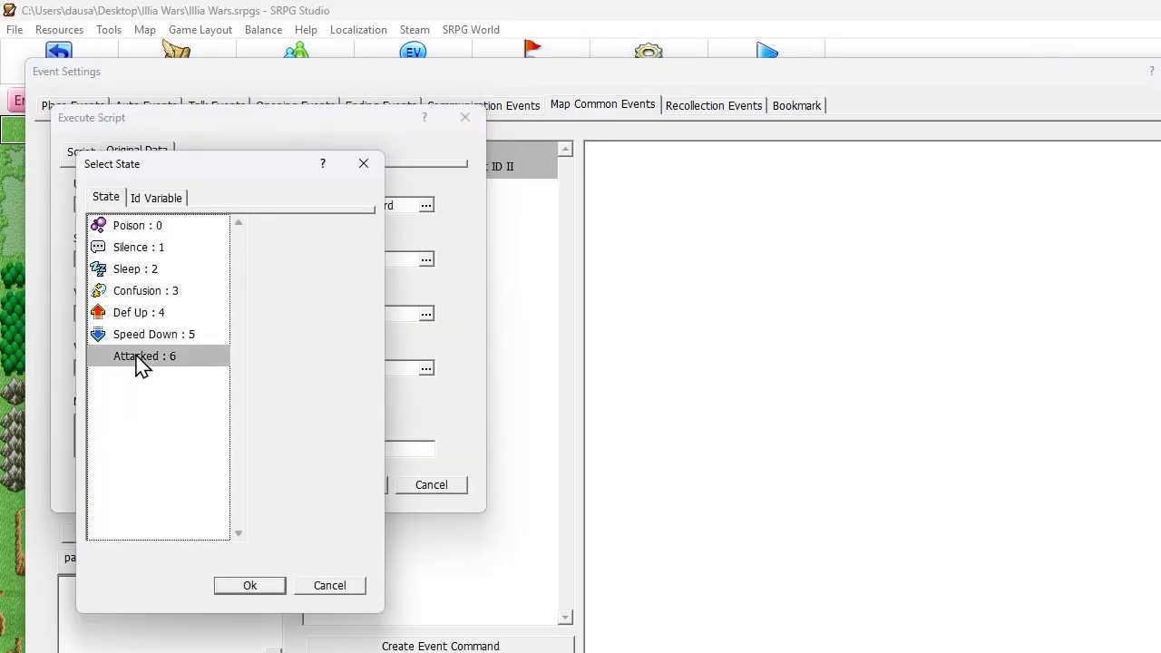
pyautogui.click(257, 591)
pyautogui.click(352, 488)
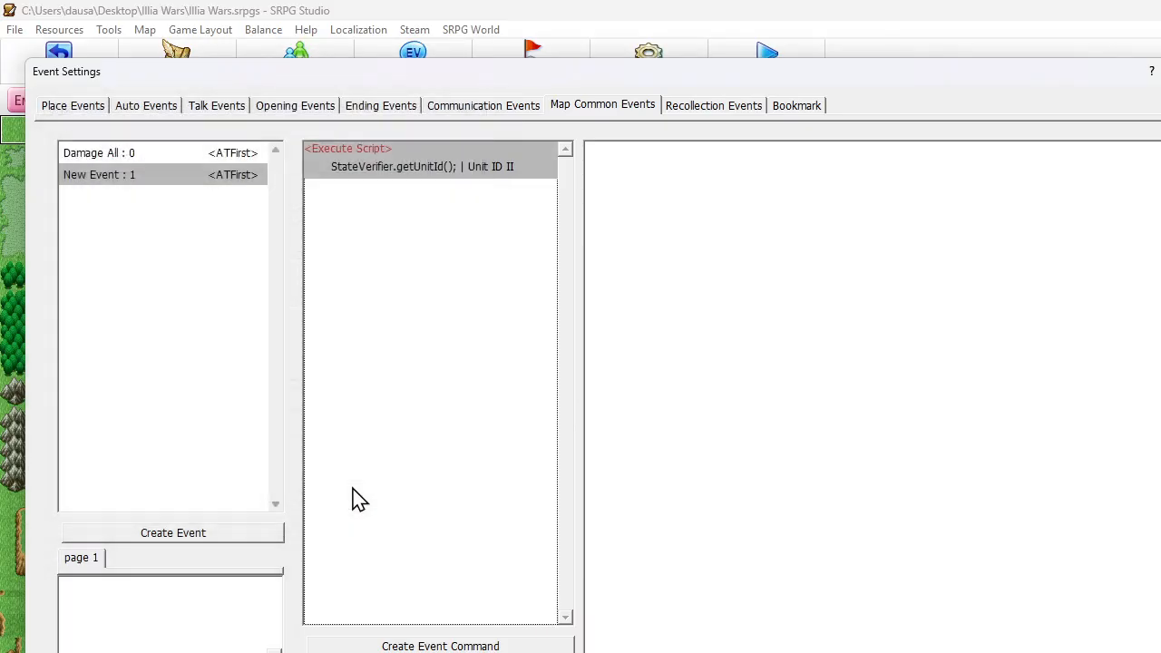
# - Restrict the new event's Ally unit condition to the life condition Alive and the state Attacked
pyautogui.click(175, 181)
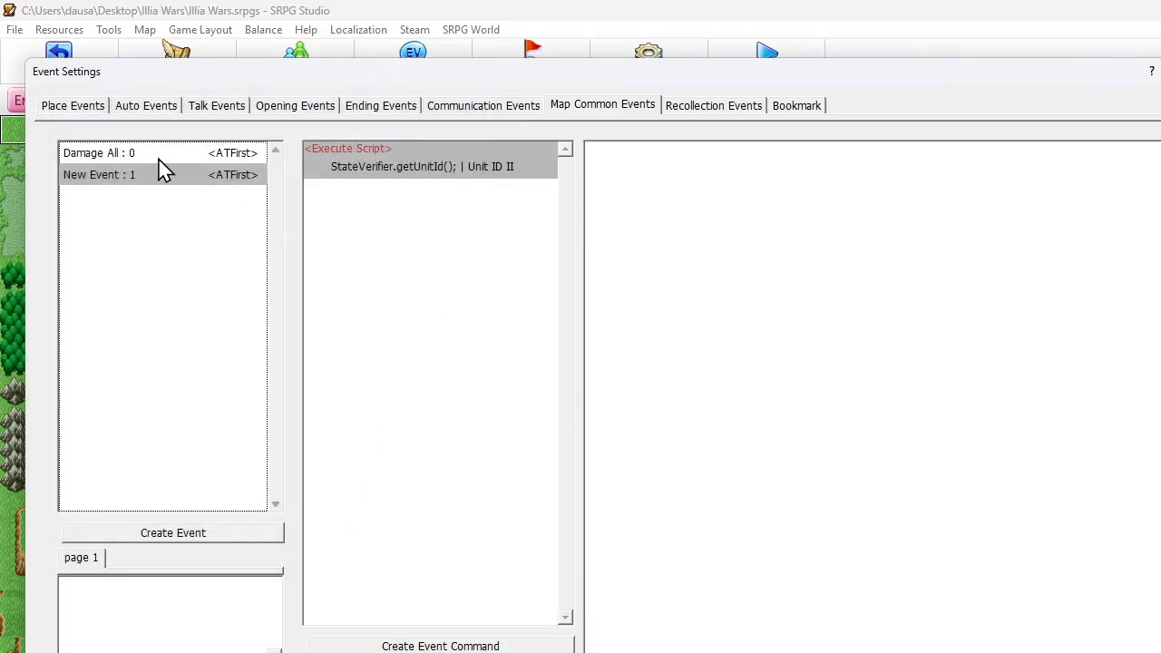
pyautogui.doubleClick(135, 580)
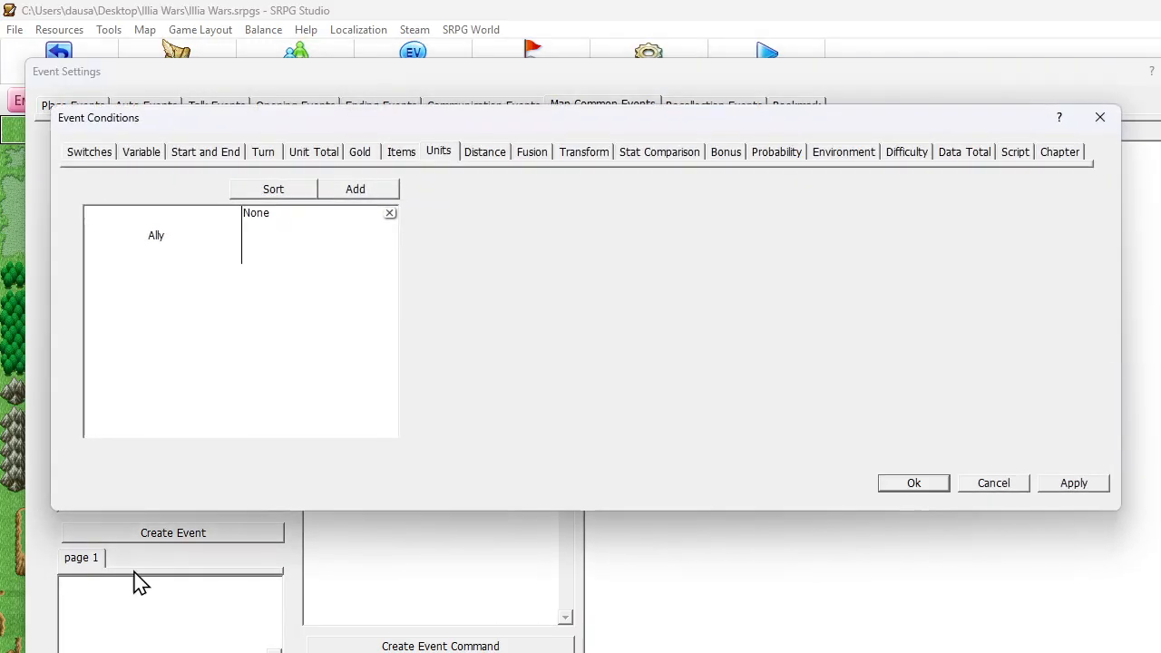
pyautogui.doubleClick(259, 238)
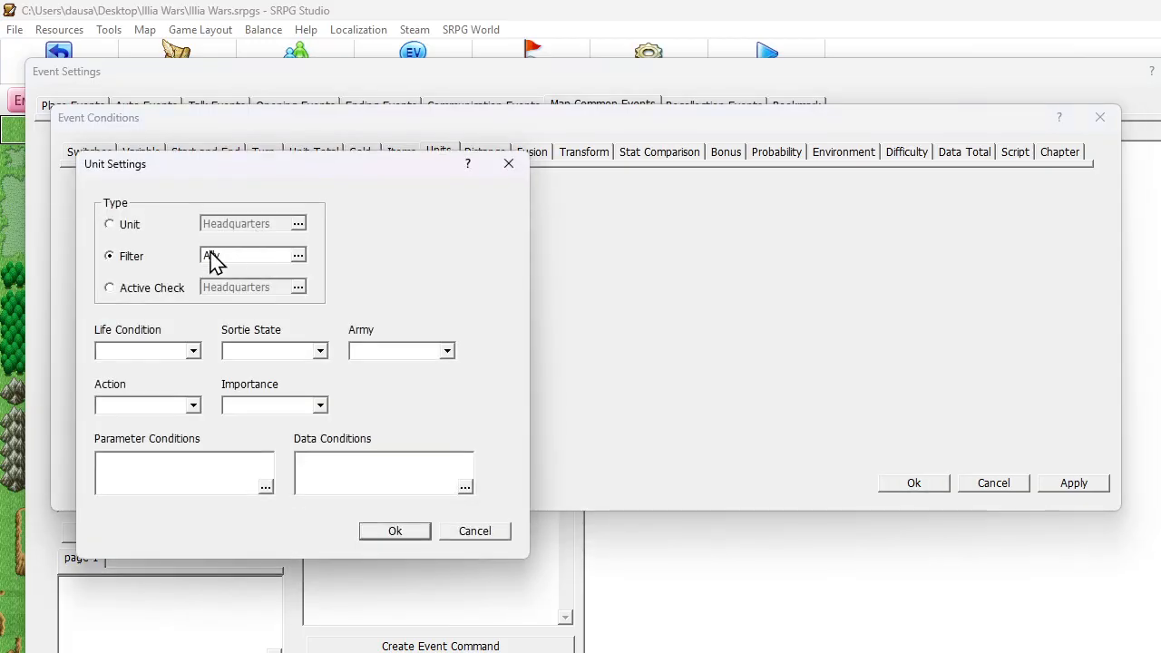
pyautogui.click(173, 360)
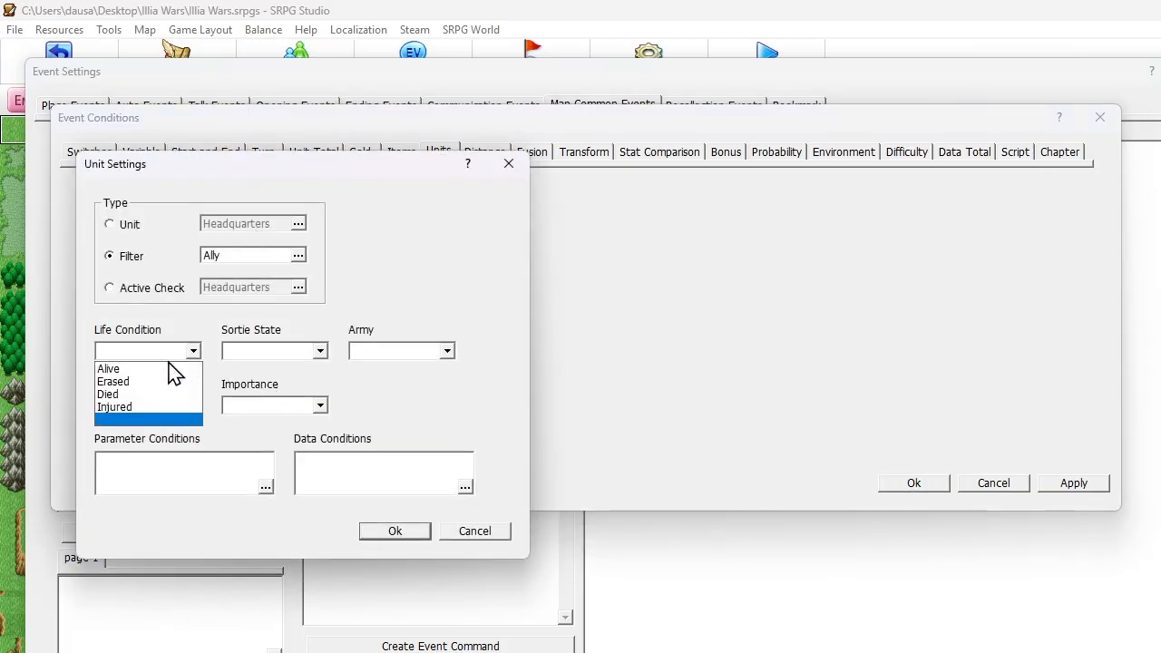
pyautogui.click(169, 372)
pyautogui.doubleClick(347, 472)
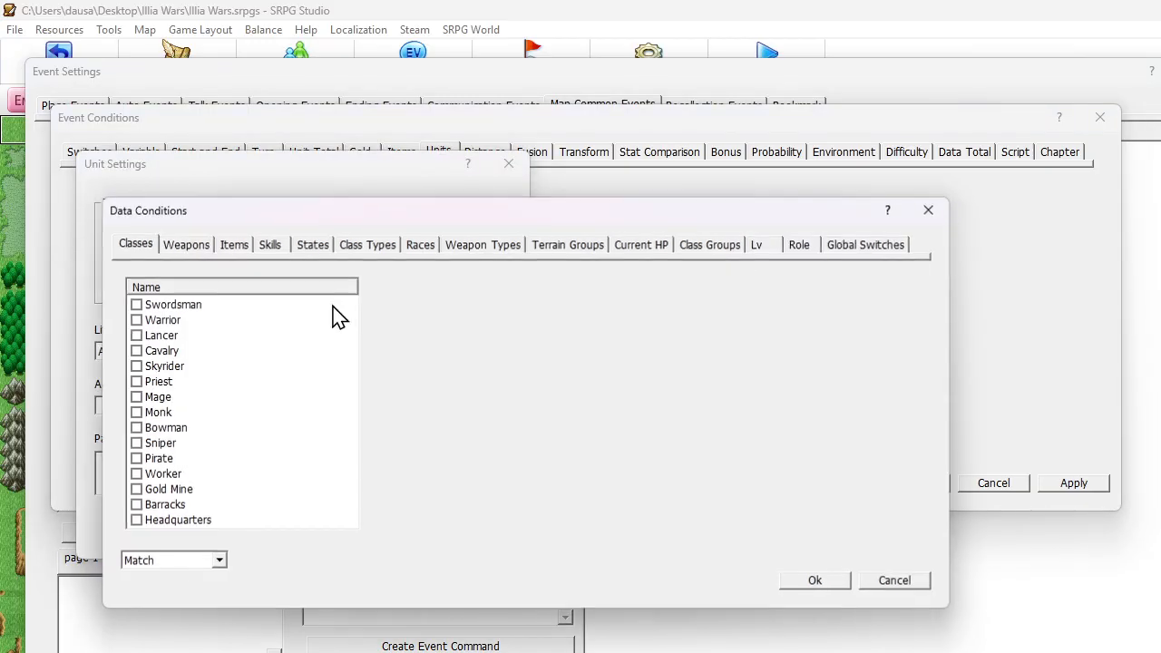
pyautogui.click(303, 248)
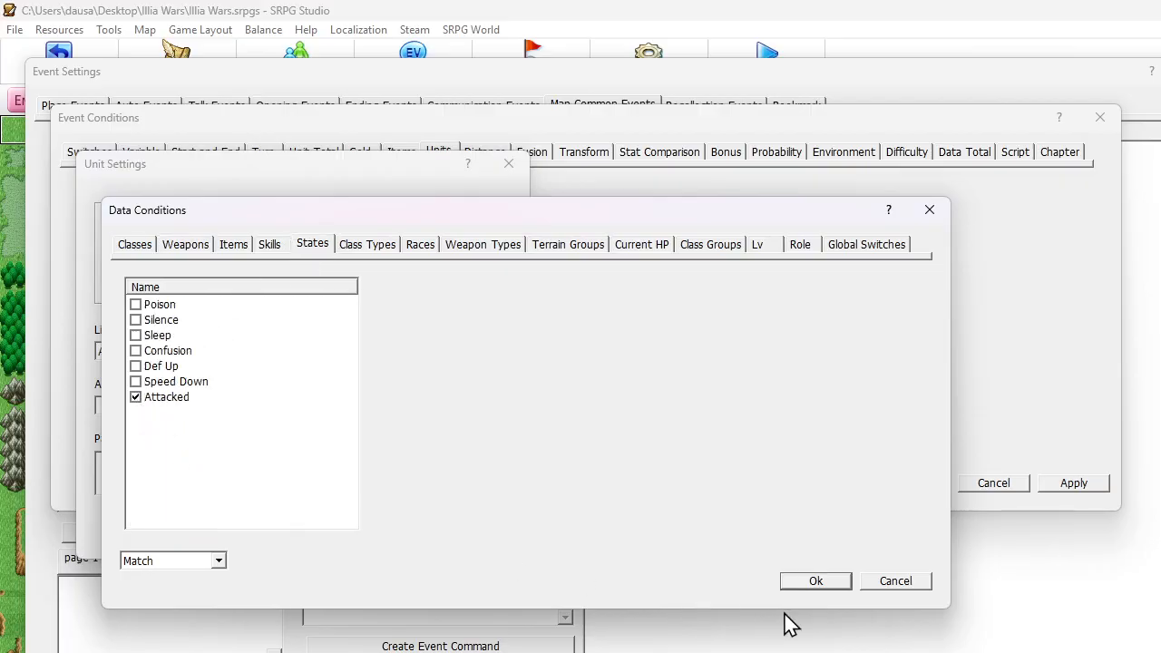
pyautogui.click(842, 582)
pyautogui.click(397, 531)
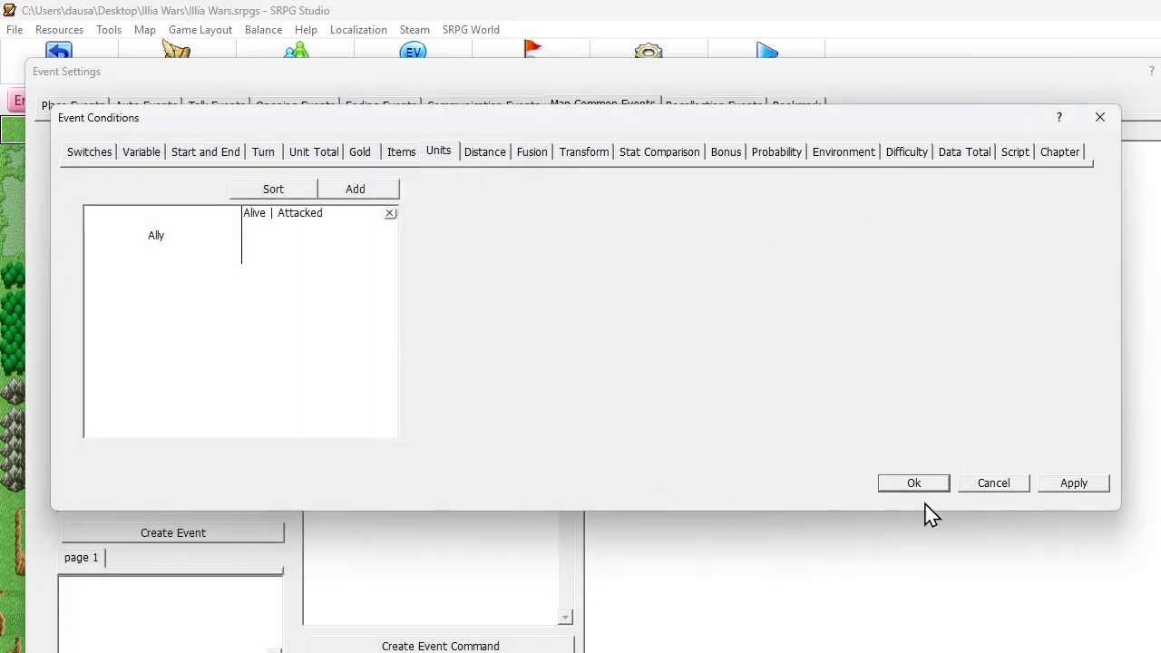
pyautogui.click(914, 484)
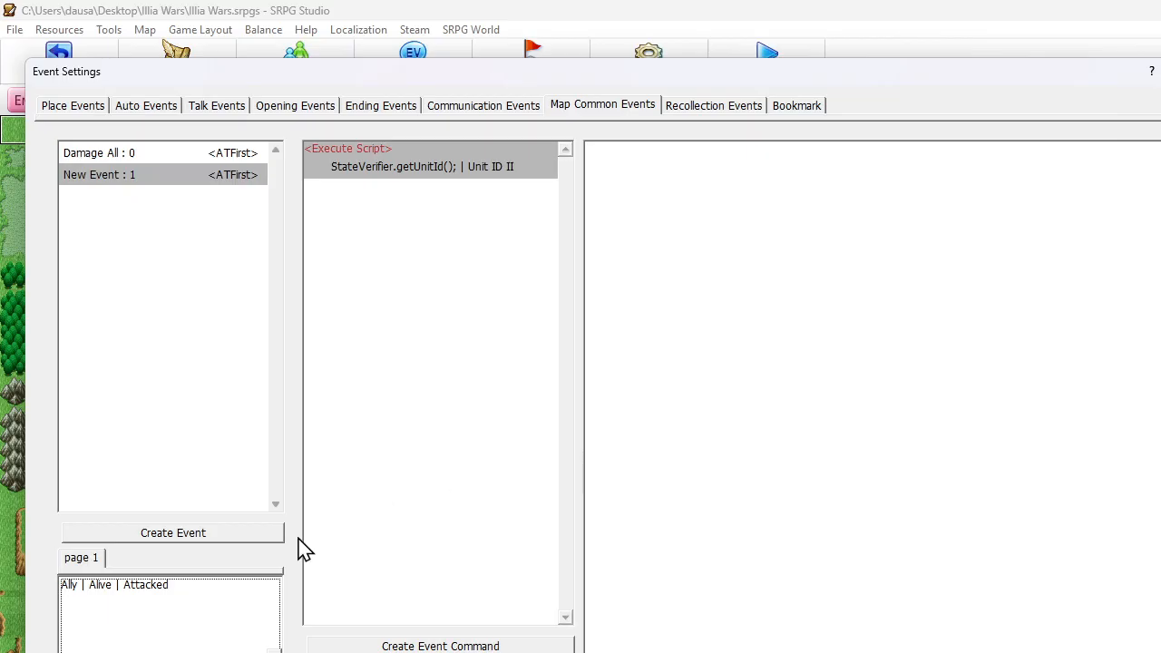
# - Add the race Gold to the data conditions of the new event's Ally unit condition
pyautogui.doubleClick(170, 591)
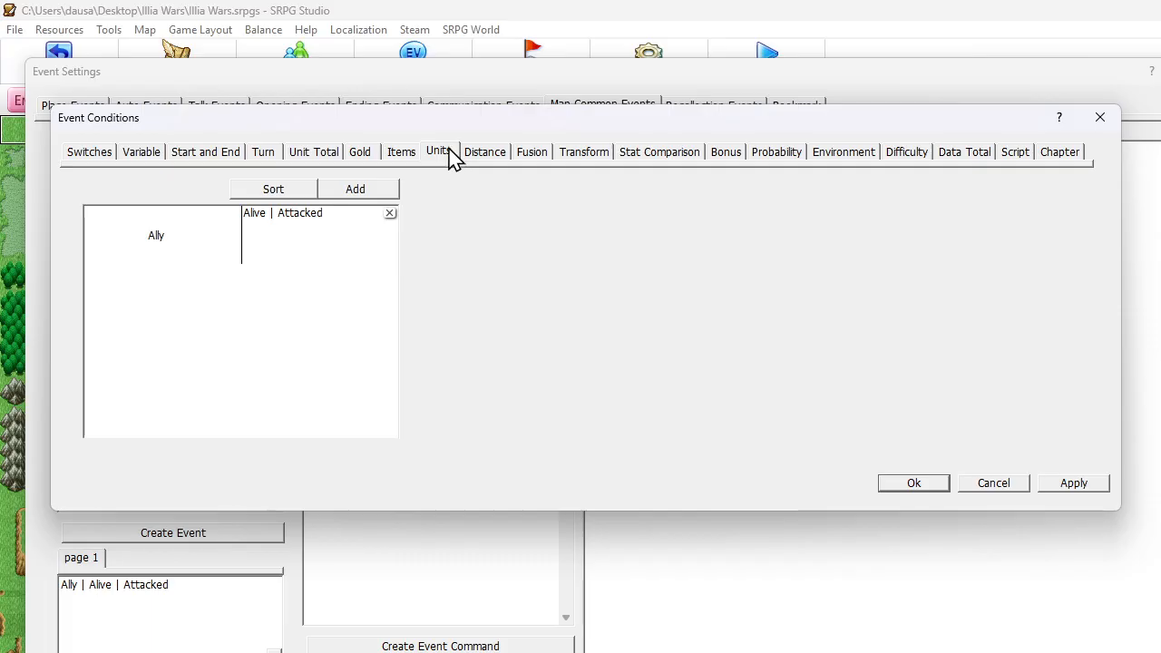
pyautogui.doubleClick(196, 223)
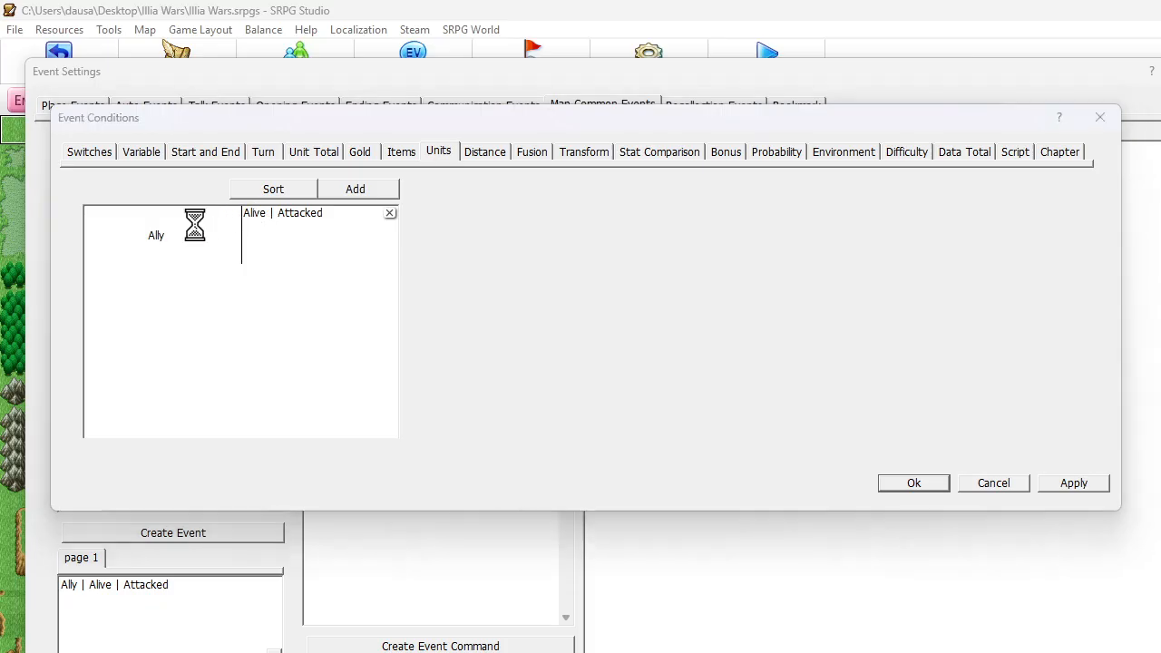
pyautogui.doubleClick(379, 481)
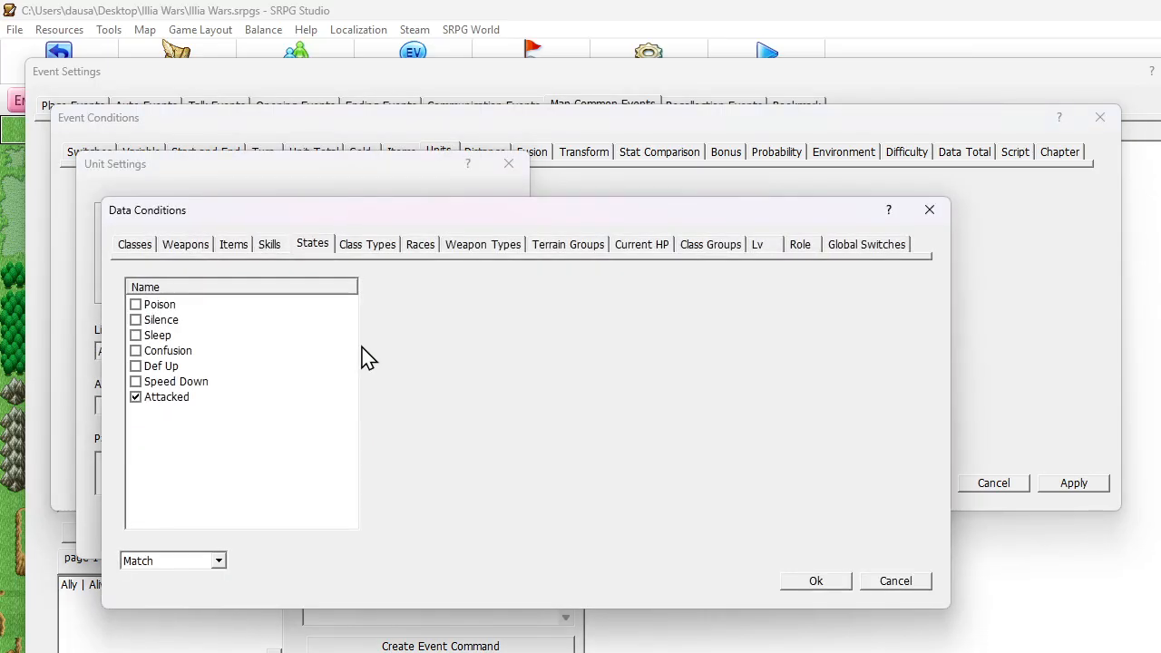
pyautogui.click(413, 246)
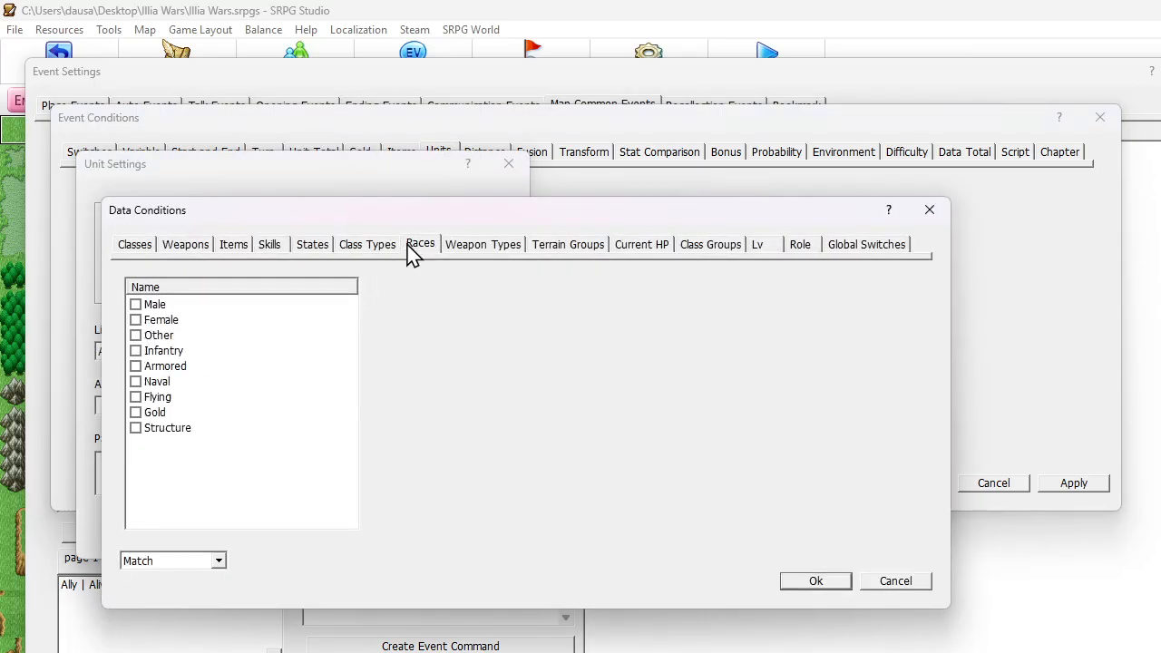
pyautogui.click(136, 413)
pyautogui.click(815, 581)
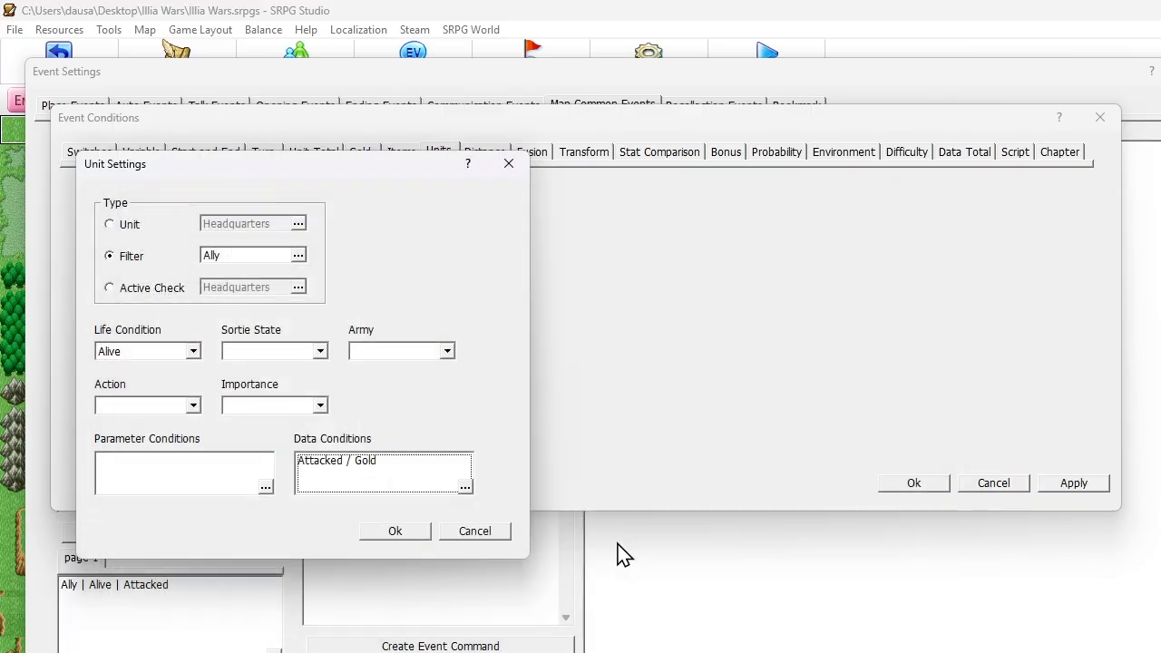
pyautogui.click(395, 531)
pyautogui.click(916, 485)
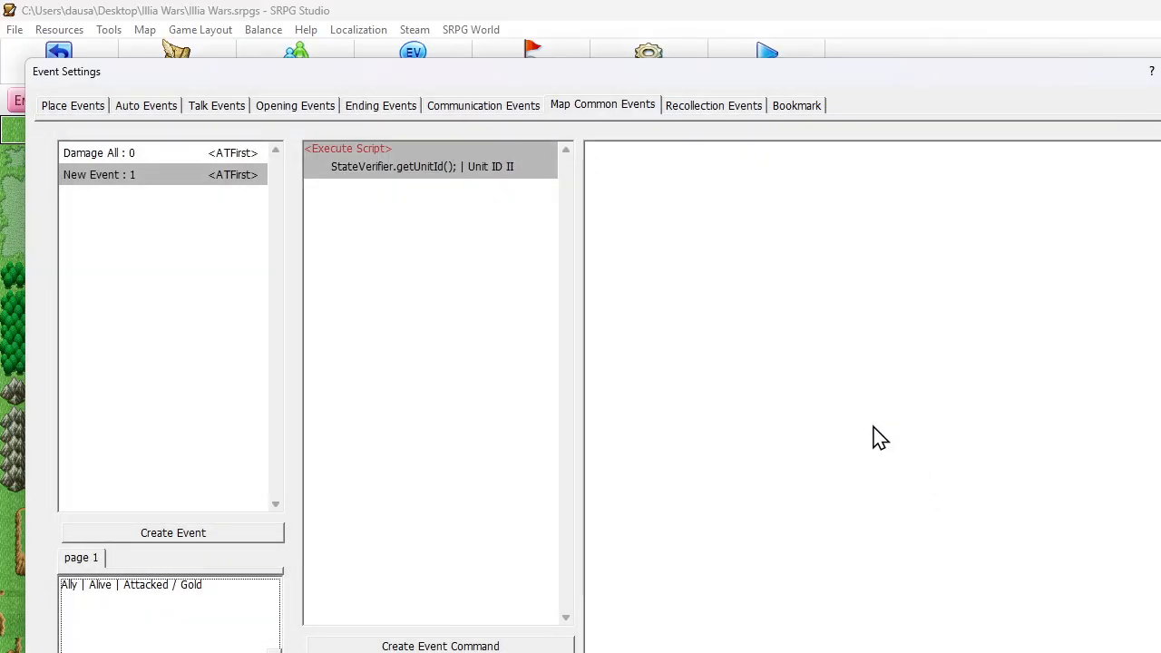
# - Start a new Extensive Command below the script and set its filter to Ally only
pyautogui.click(443, 306)
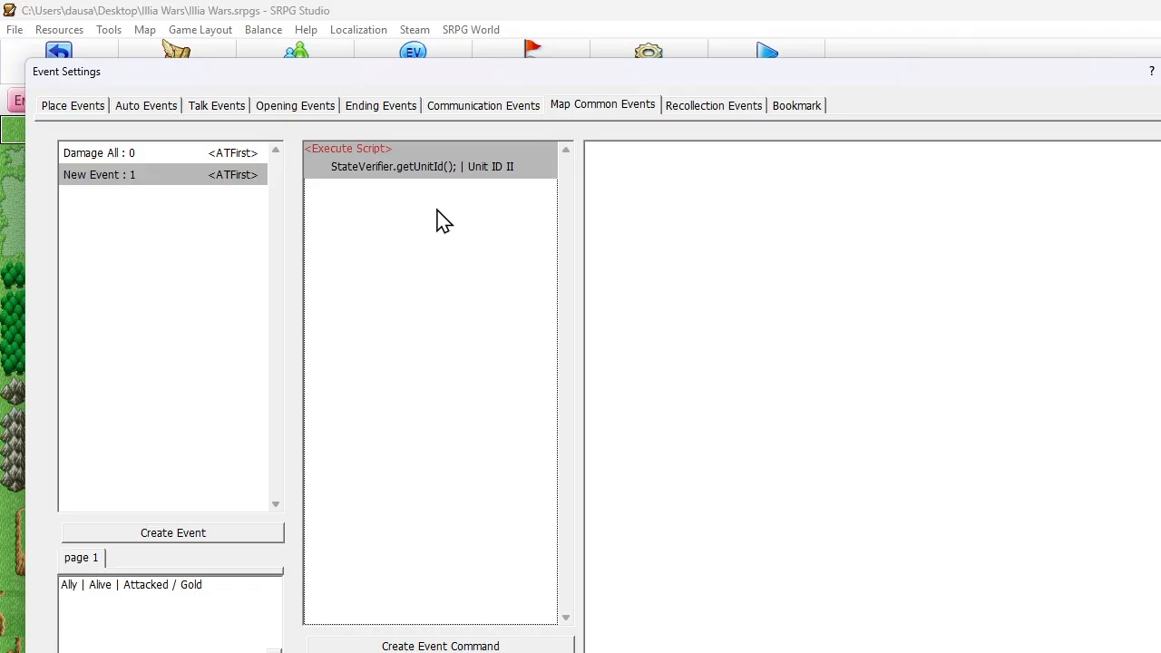
pyautogui.rightClick(381, 197)
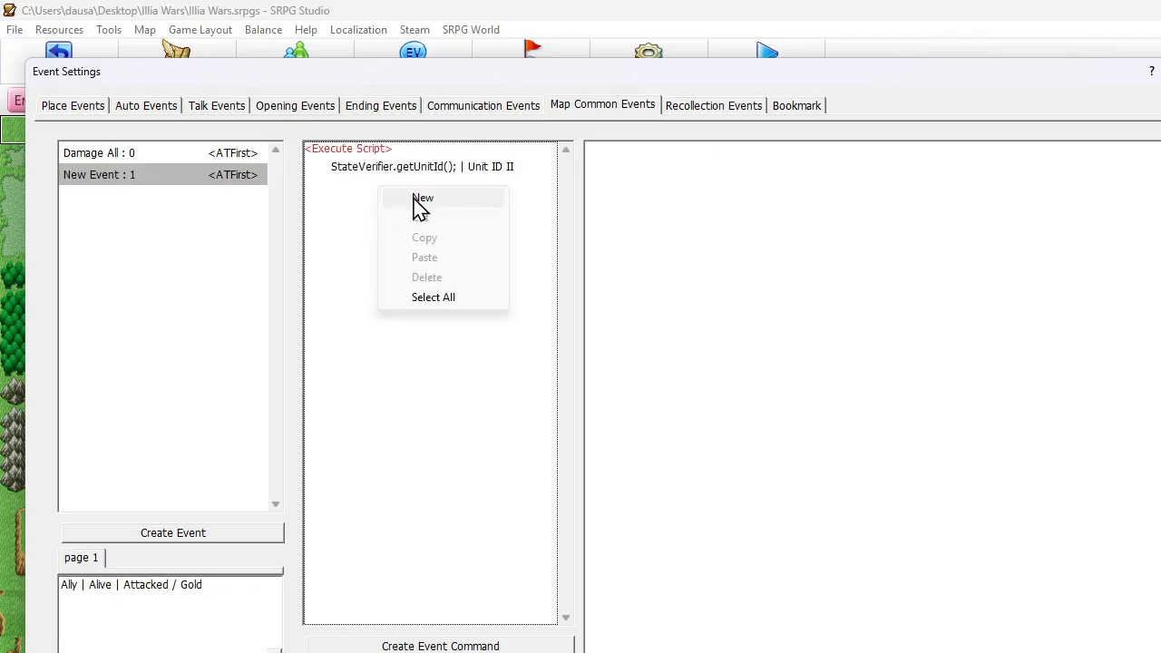
pyautogui.click(420, 198)
pyautogui.click(130, 151)
pyautogui.click(526, 534)
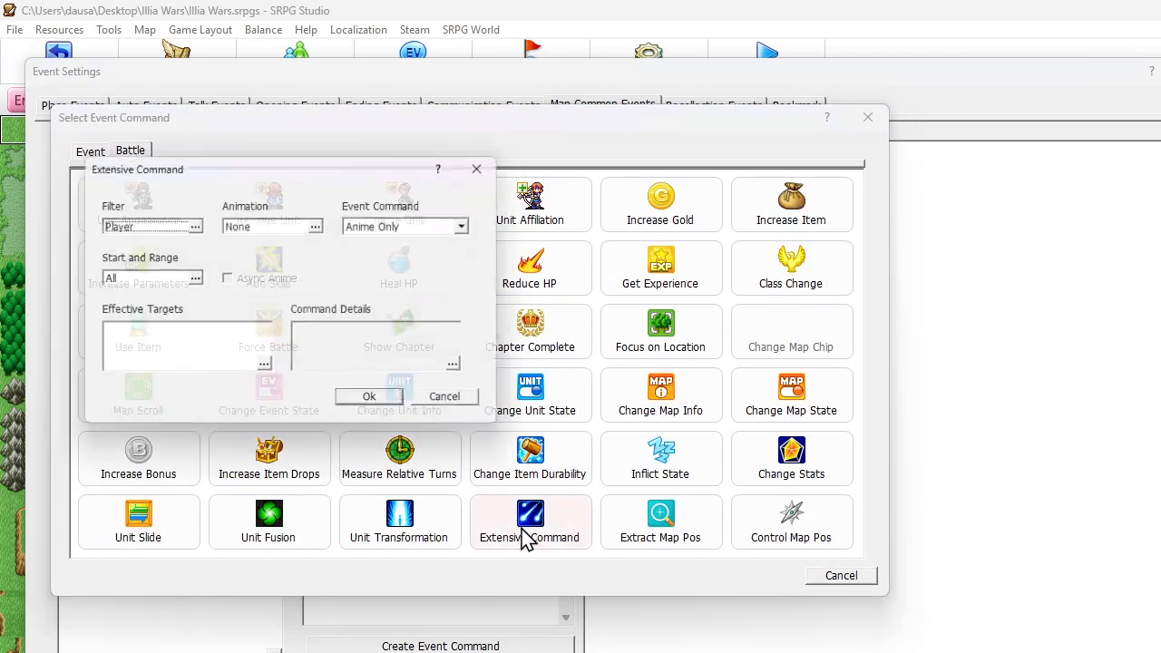
pyautogui.click(193, 224)
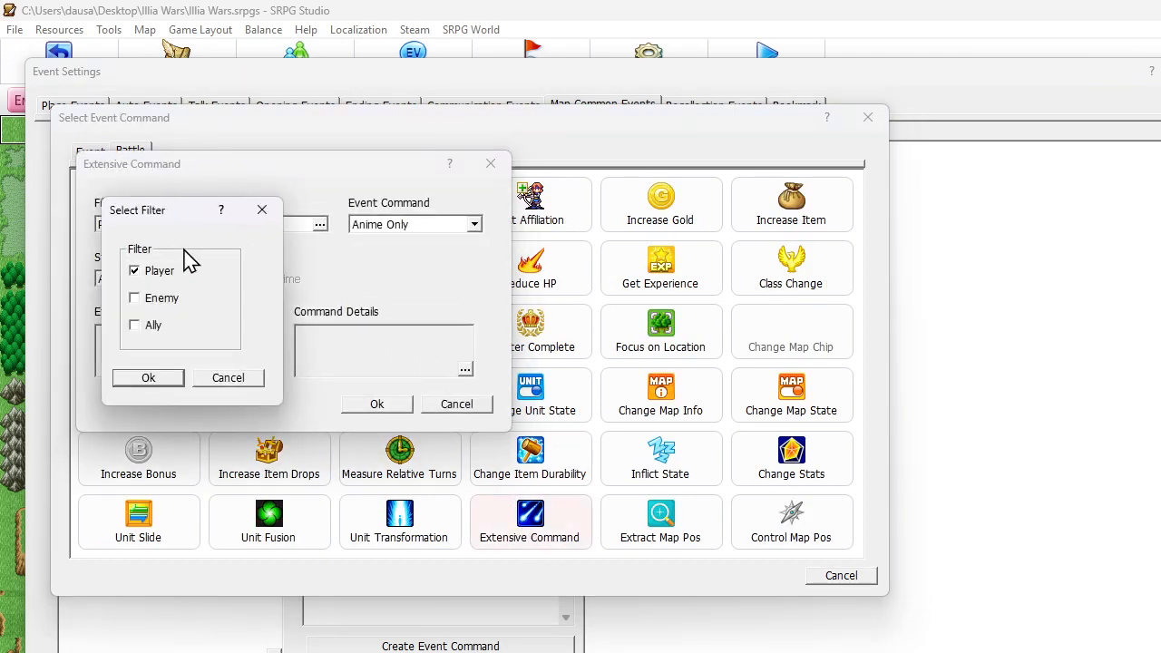
pyautogui.click(136, 271)
pyautogui.click(137, 325)
pyautogui.click(149, 378)
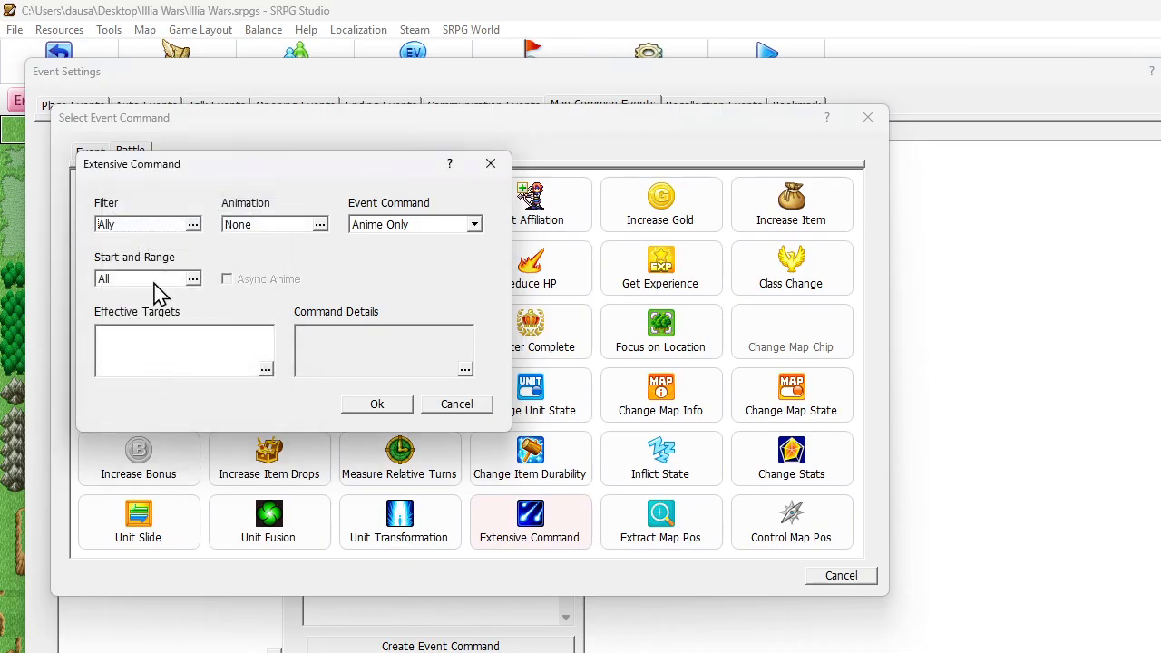
# - Start the Extensive Command's area at the unit stored in the Unit ID II variable, with a specified range of 0
pyautogui.click(192, 278)
pyautogui.click(241, 302)
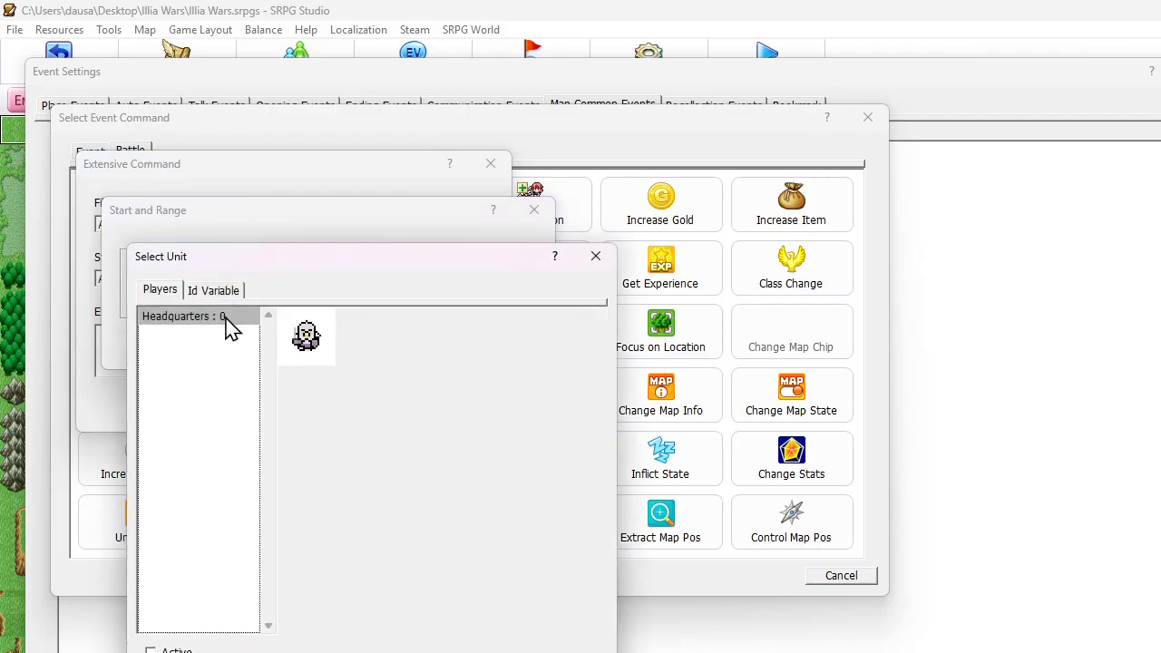
pyautogui.click(209, 290)
pyautogui.click(214, 334)
pyautogui.click(481, 652)
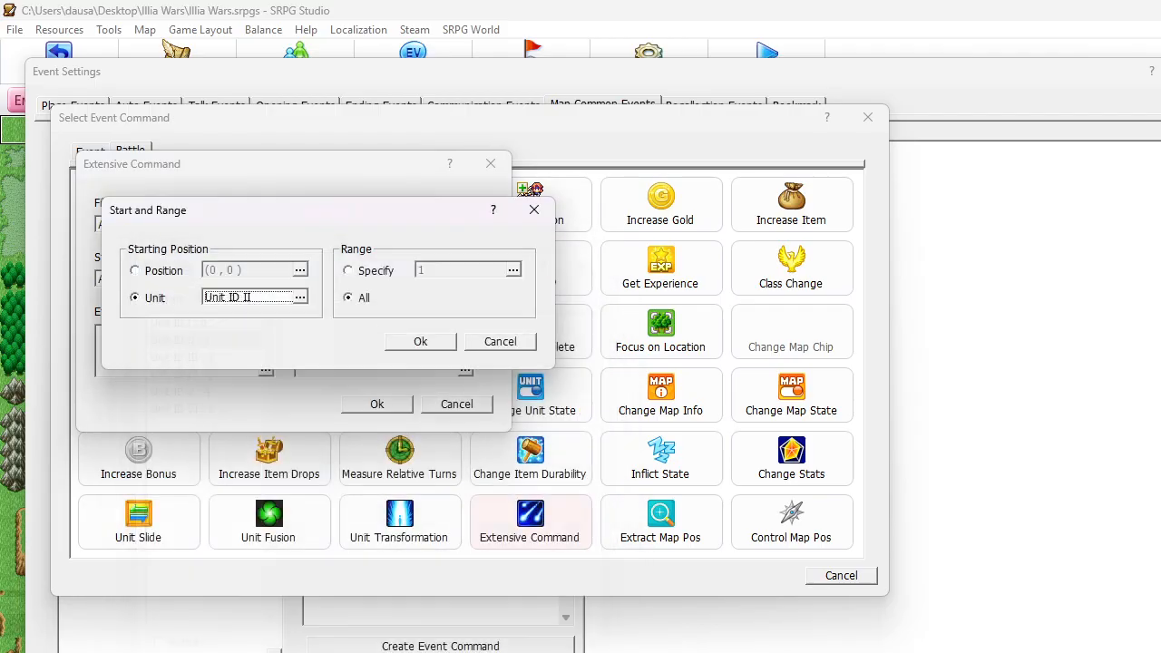
pyautogui.click(367, 272)
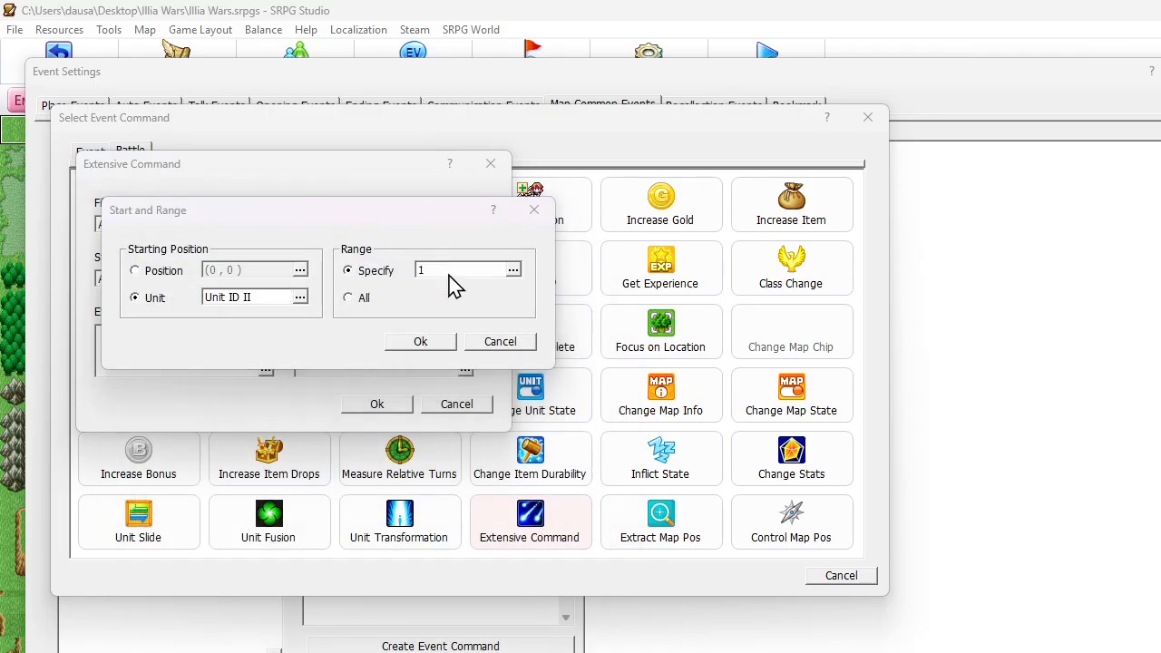
pyautogui.click(444, 270)
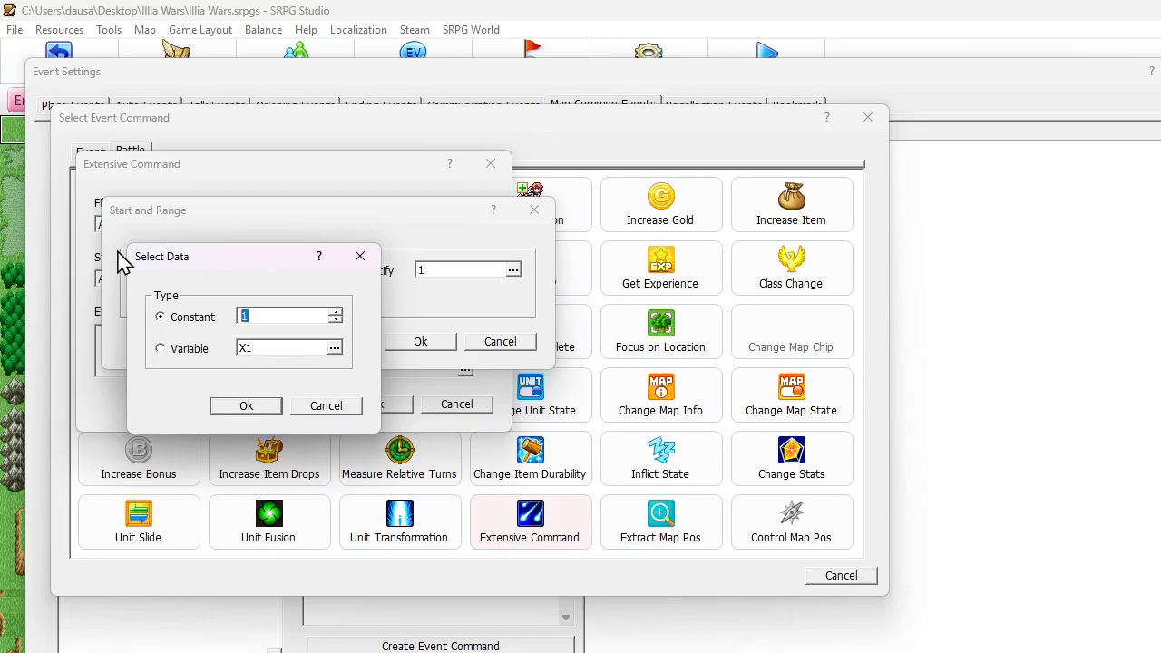
pyautogui.write('0')
pyautogui.press('Return')
pyautogui.click(420, 343)
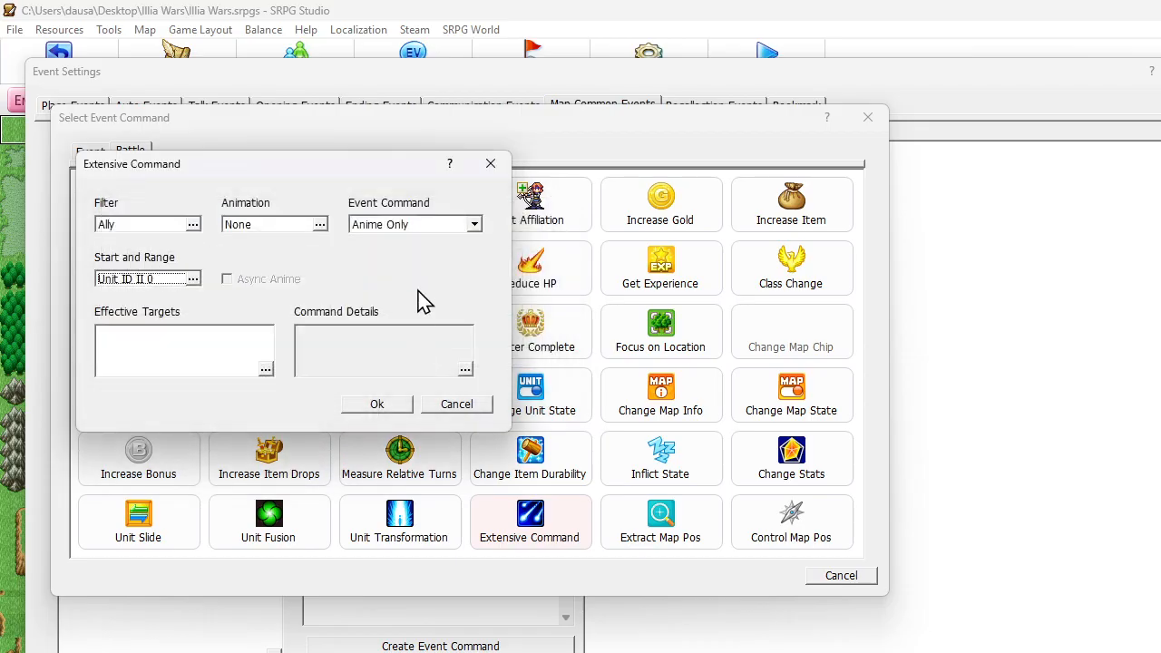
# - Set the Extensive Command to Inflict State with the Attacked state, Decrease operation and Ignore UI enabled, and add it to the event
pyautogui.click(416, 227)
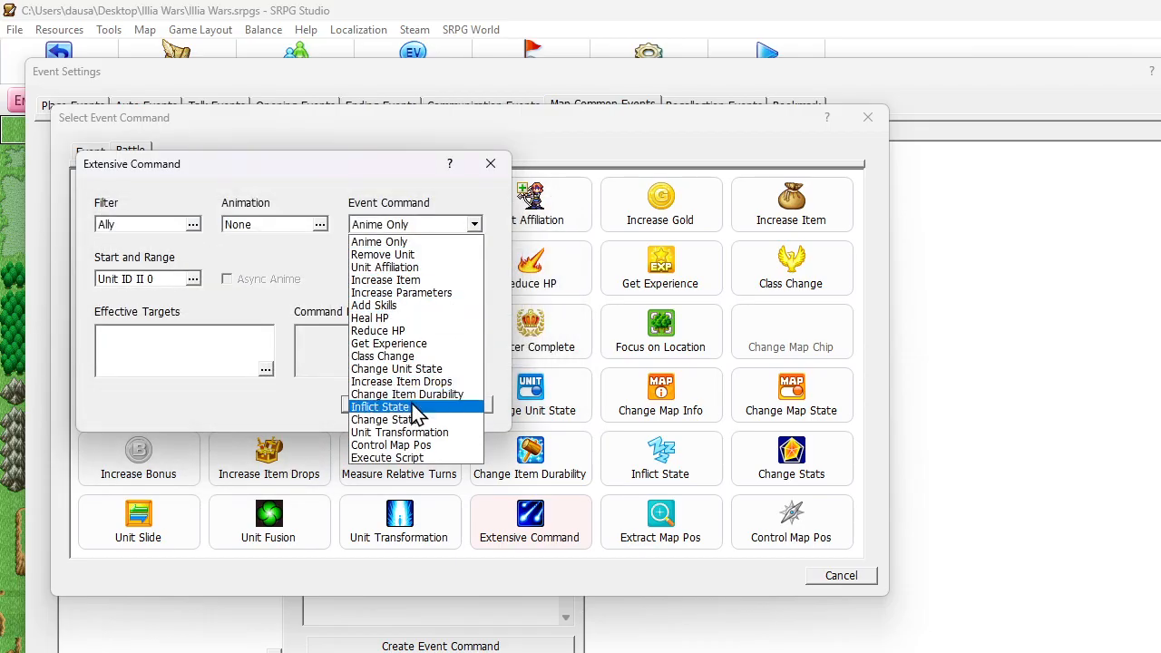
pyautogui.click(381, 406)
pyautogui.doubleClick(381, 358)
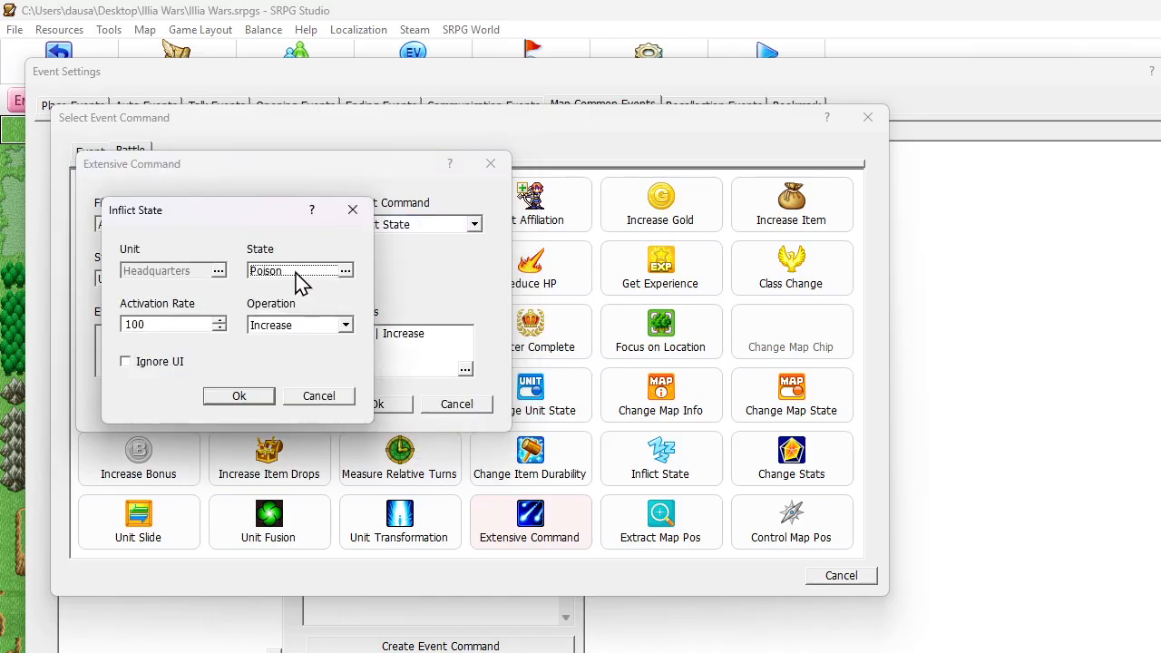
pyautogui.click(298, 271)
pyautogui.doubleClick(208, 451)
pyautogui.click(328, 327)
pyautogui.click(306, 355)
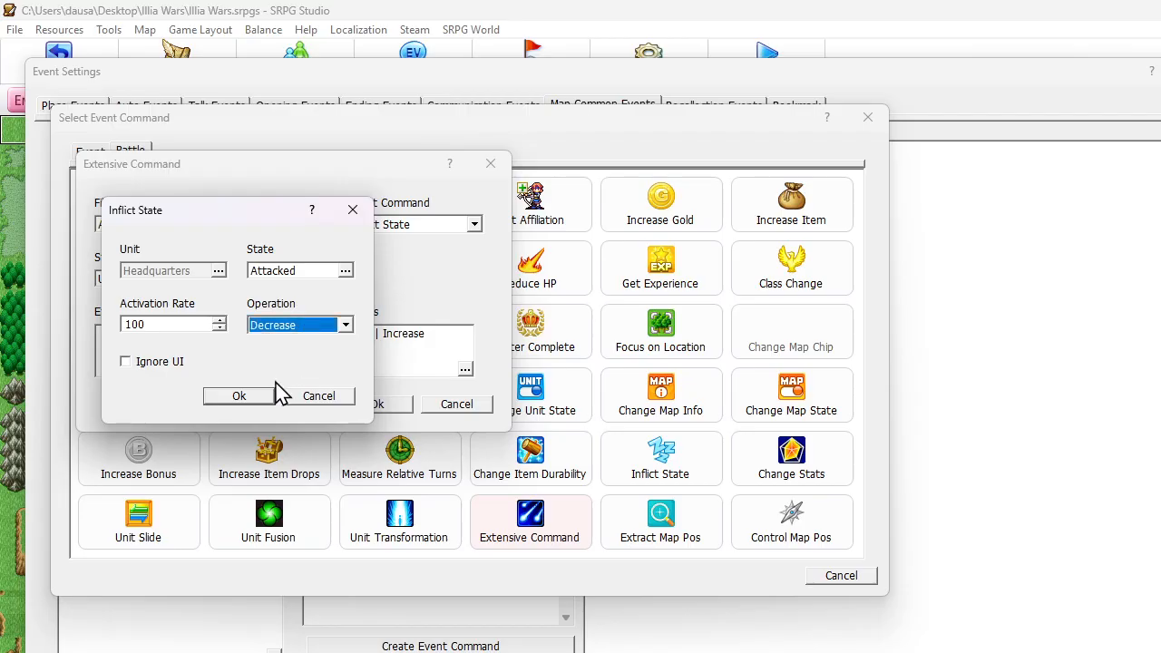
pyautogui.click(156, 364)
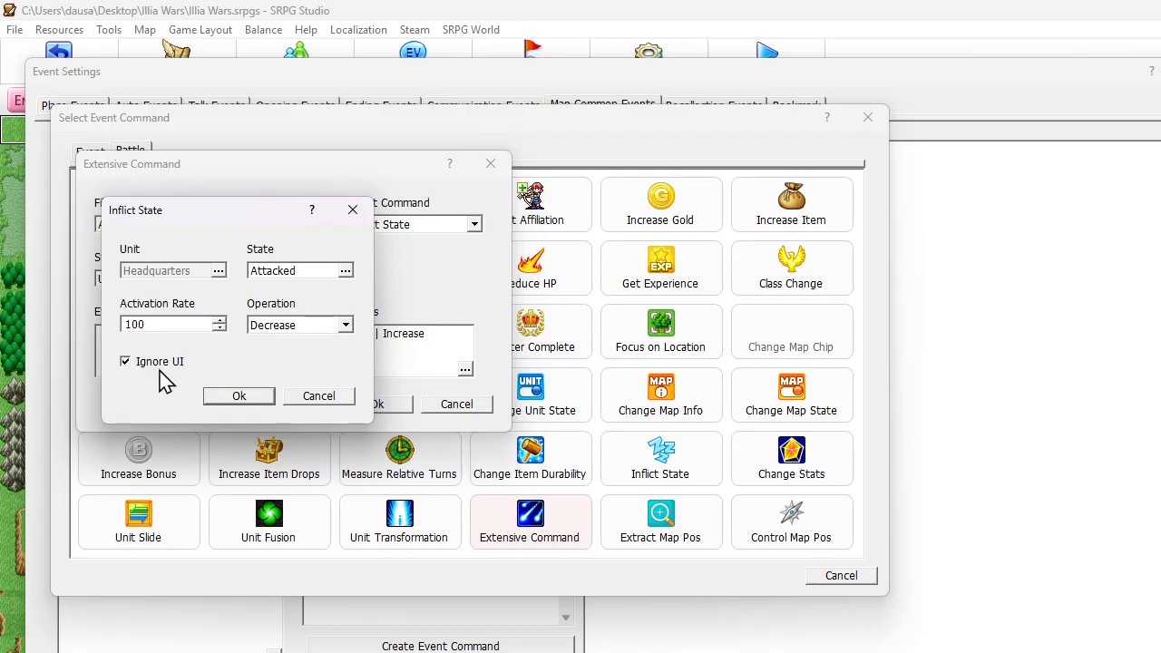
pyautogui.click(246, 397)
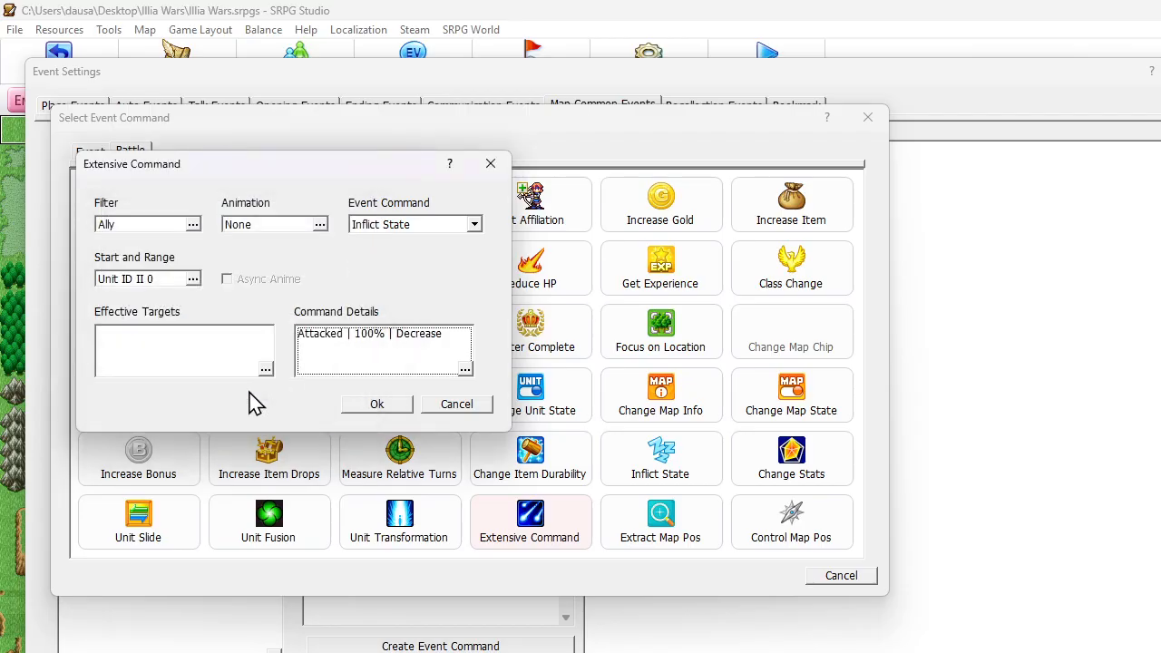
pyautogui.click(375, 406)
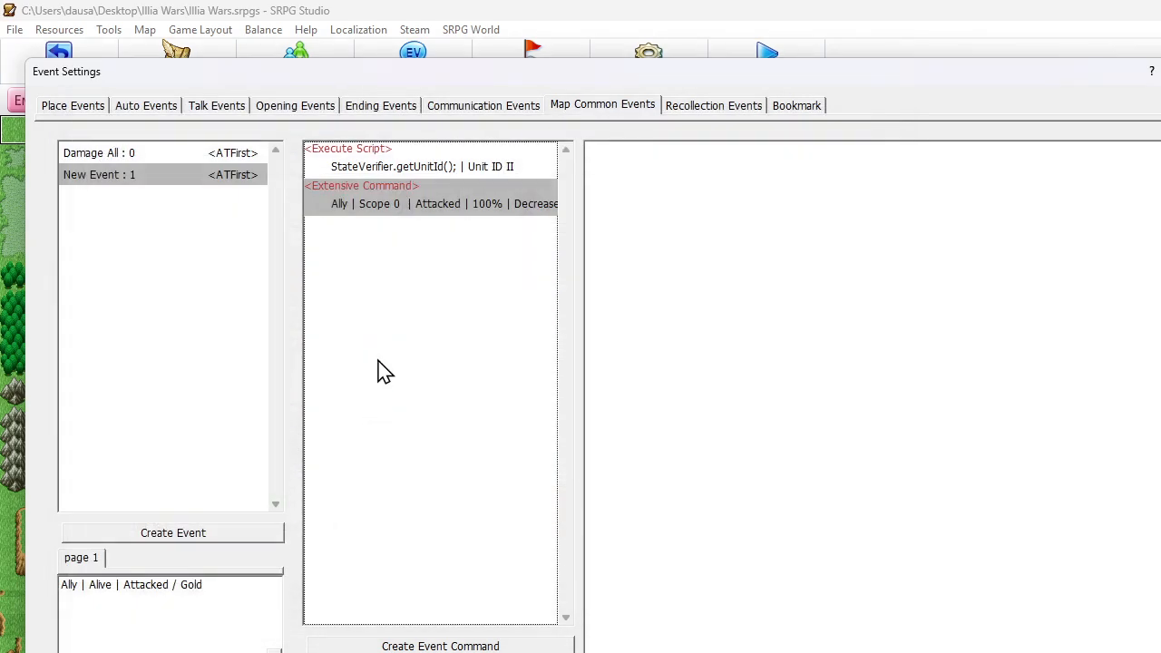
pyautogui.rightClick(374, 244)
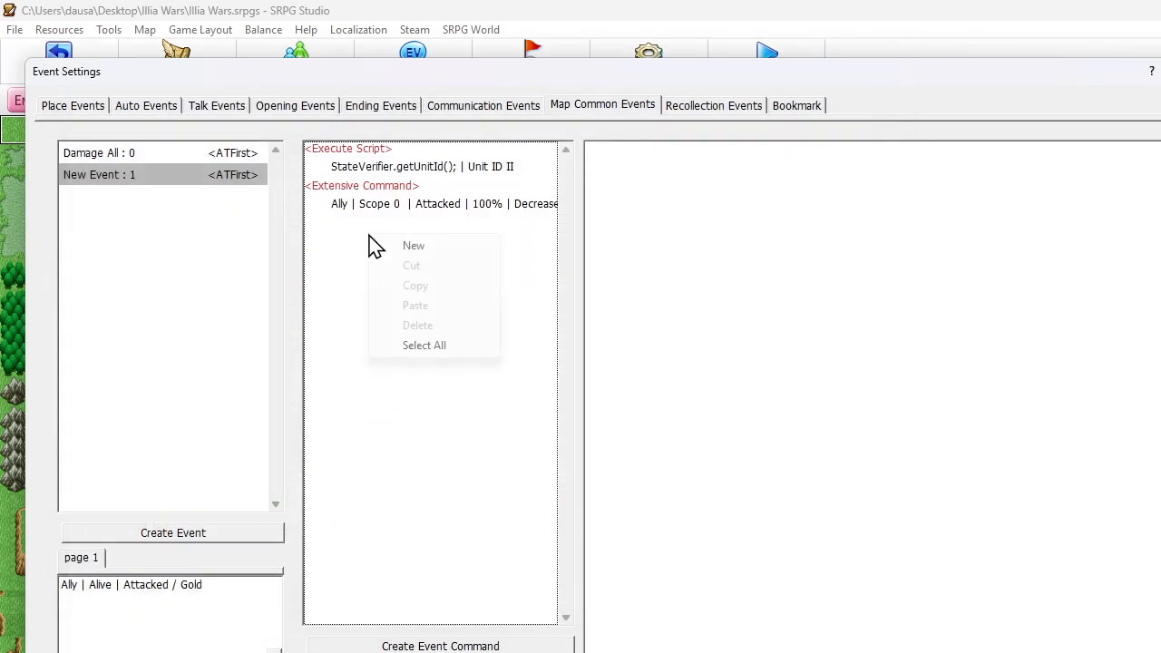
pyautogui.click(393, 246)
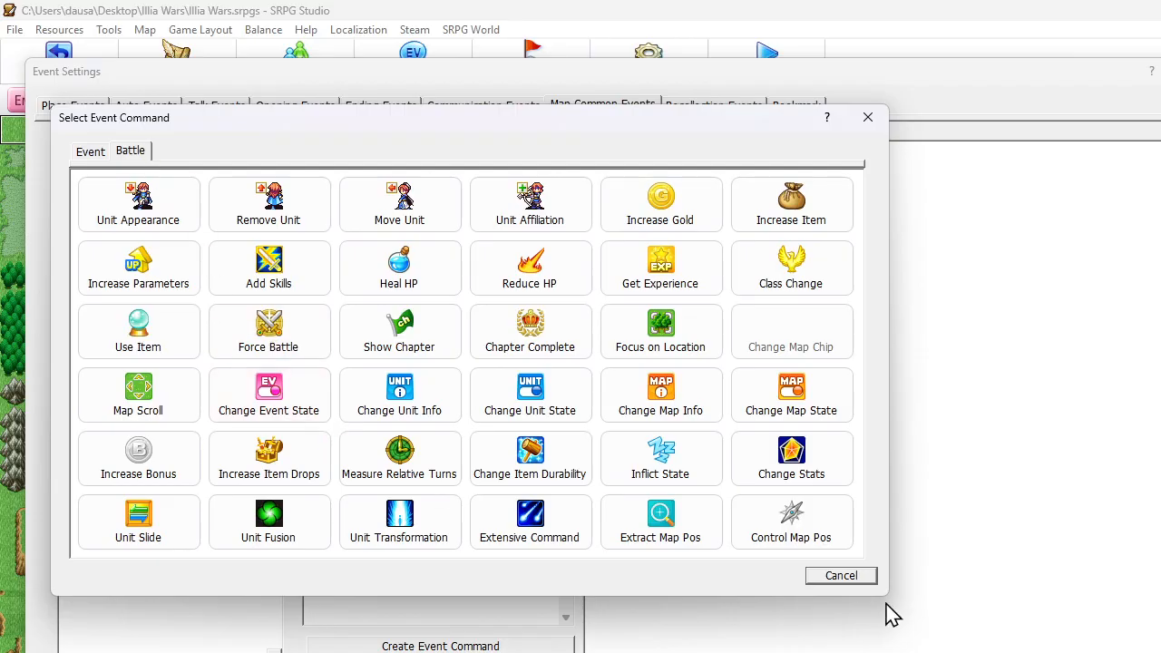
pyautogui.click(869, 581)
# - Leave the event settings and create a variable named Enemy Gold below Gold in variable group 2
pyautogui.press('Escape')
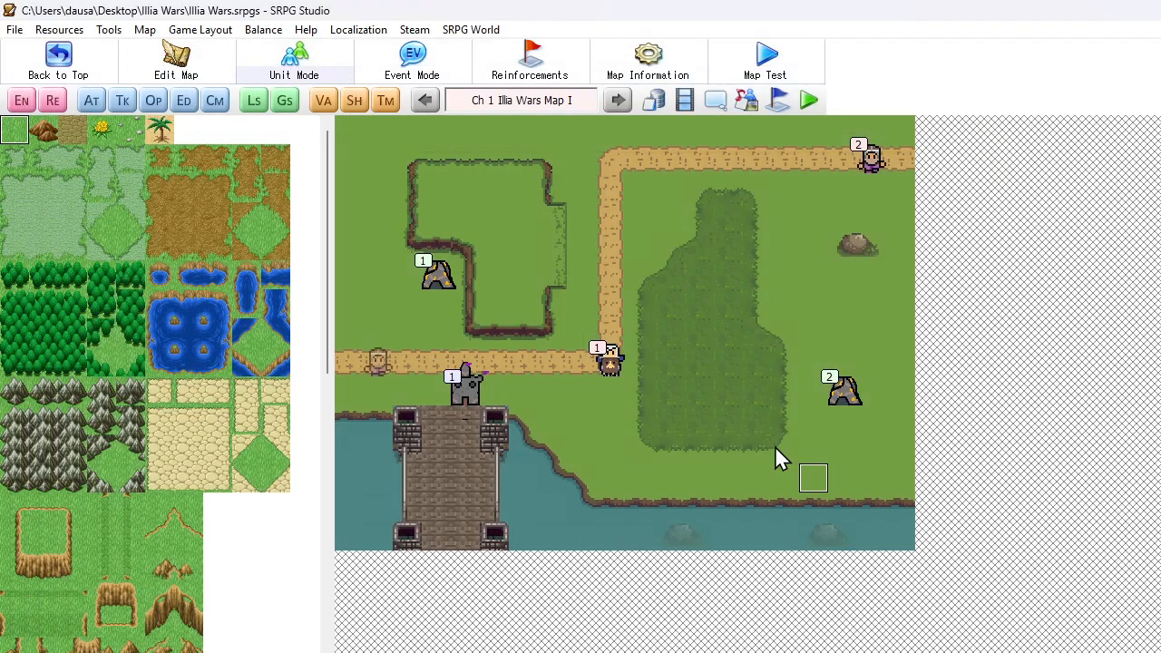
pyautogui.click(323, 100)
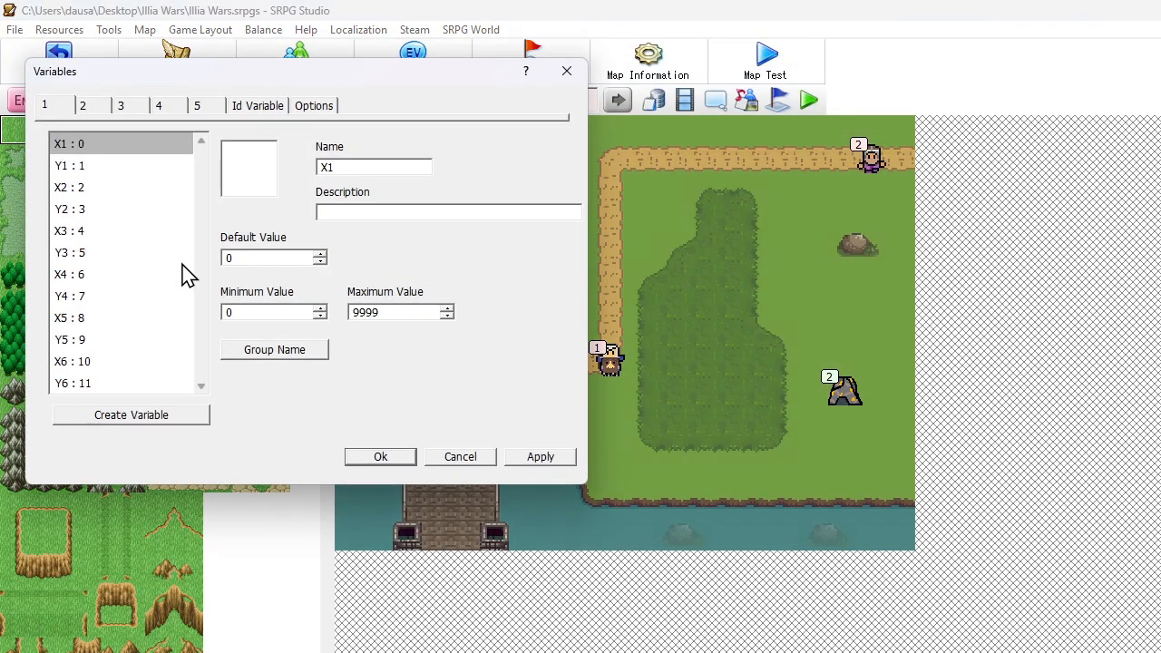
pyautogui.click(98, 108)
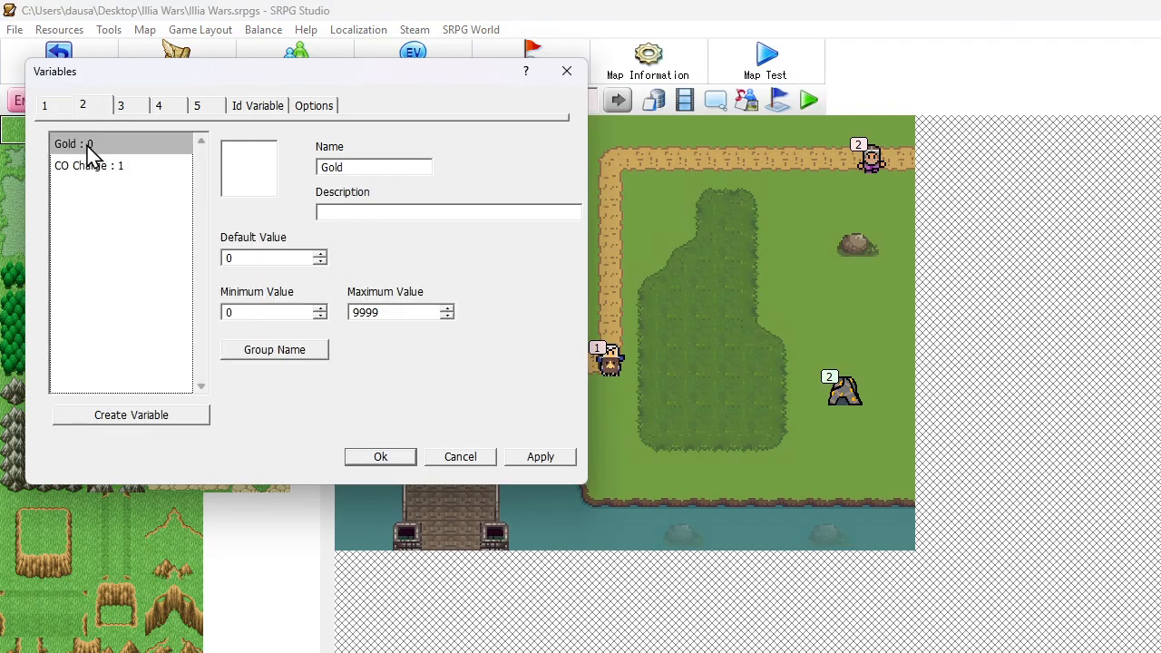
pyautogui.rightClick(107, 149)
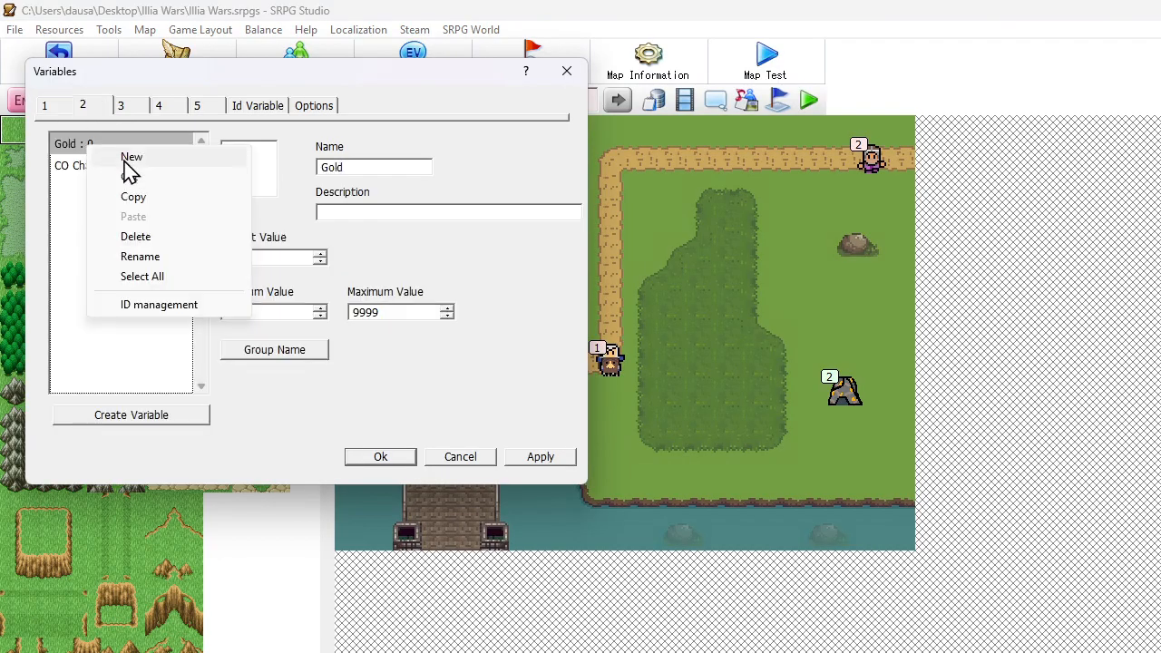
pyautogui.click(127, 156)
pyautogui.click(134, 148)
pyautogui.click(138, 169)
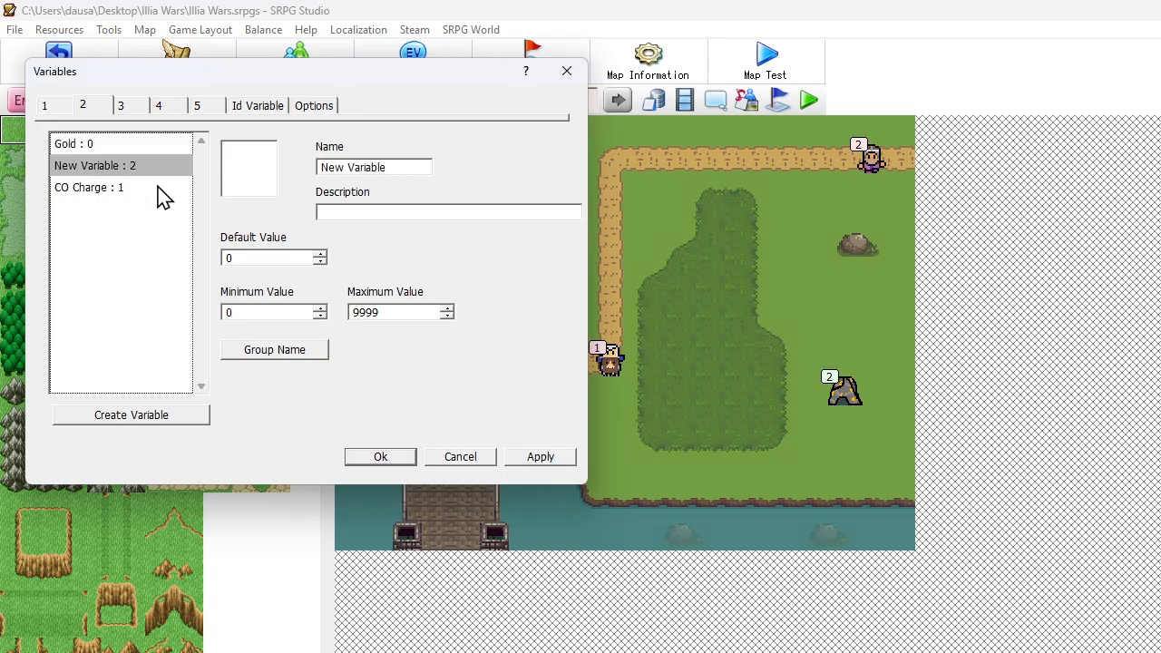
pyautogui.moveTo(399, 165); pyautogui.dragTo(170, 205)
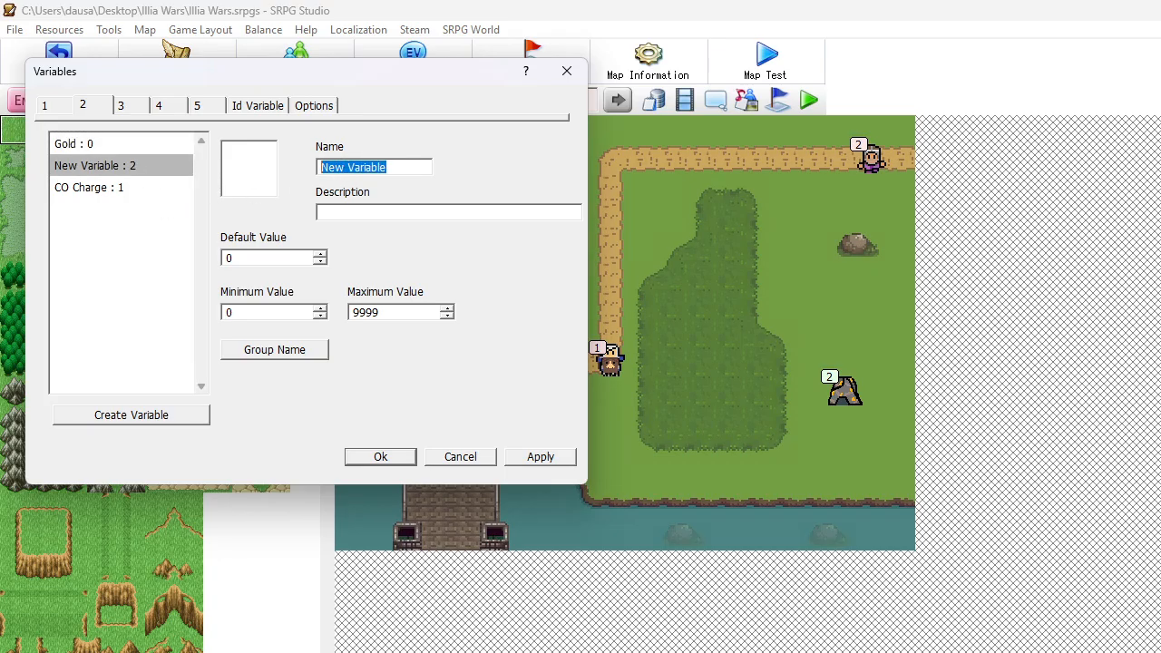
pyautogui.write('Enemy Gold')
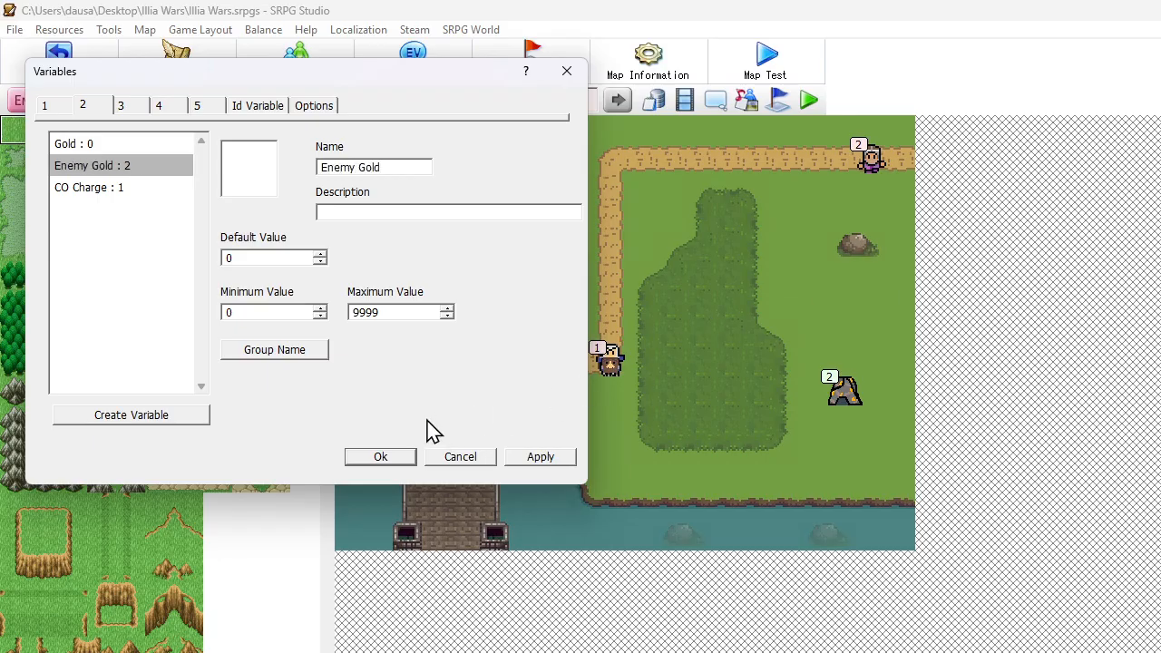
pyautogui.click(386, 458)
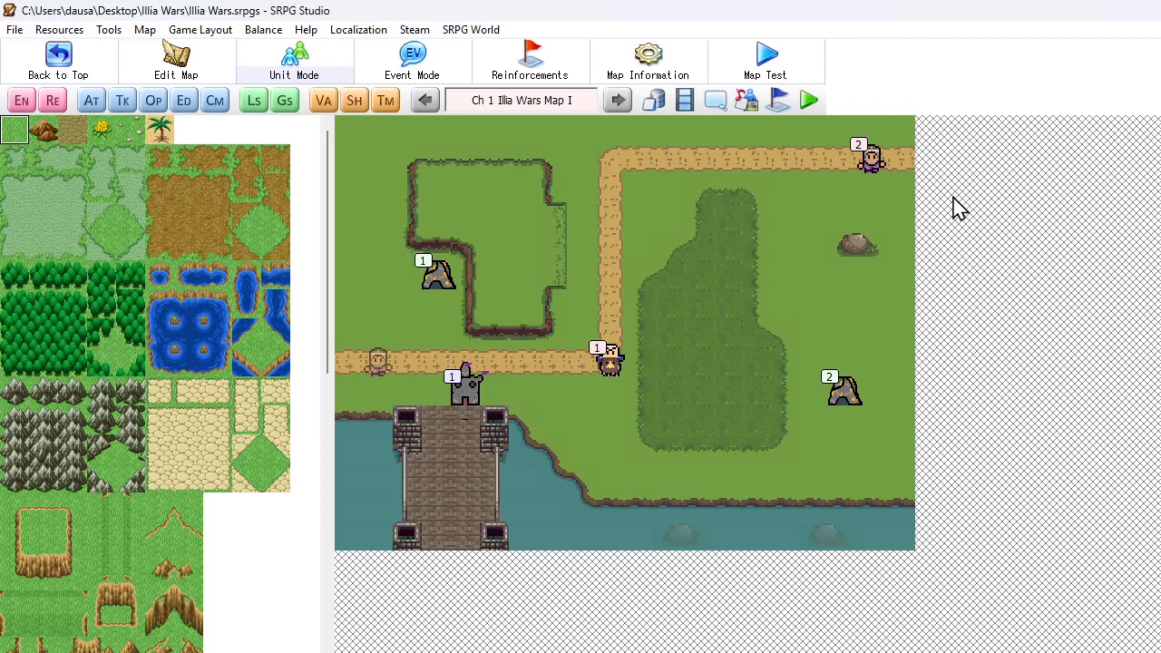
# - Rename the new map common event as Ally Attacked
pyautogui.click(97, 101)
pyautogui.click(590, 107)
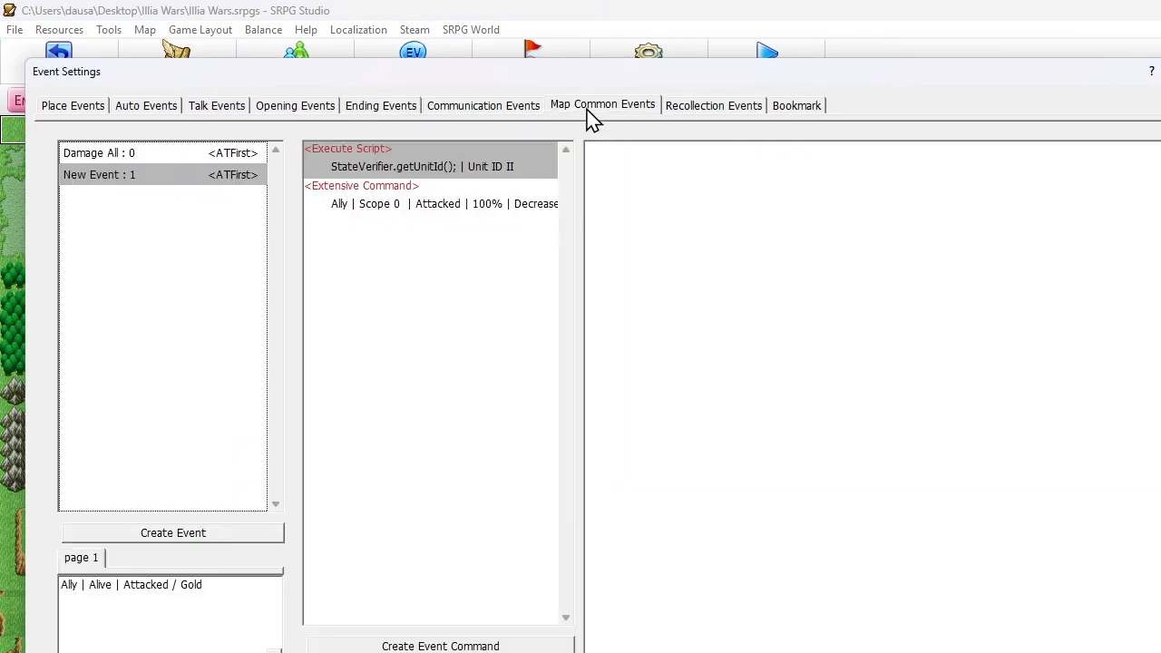
pyautogui.click(362, 201)
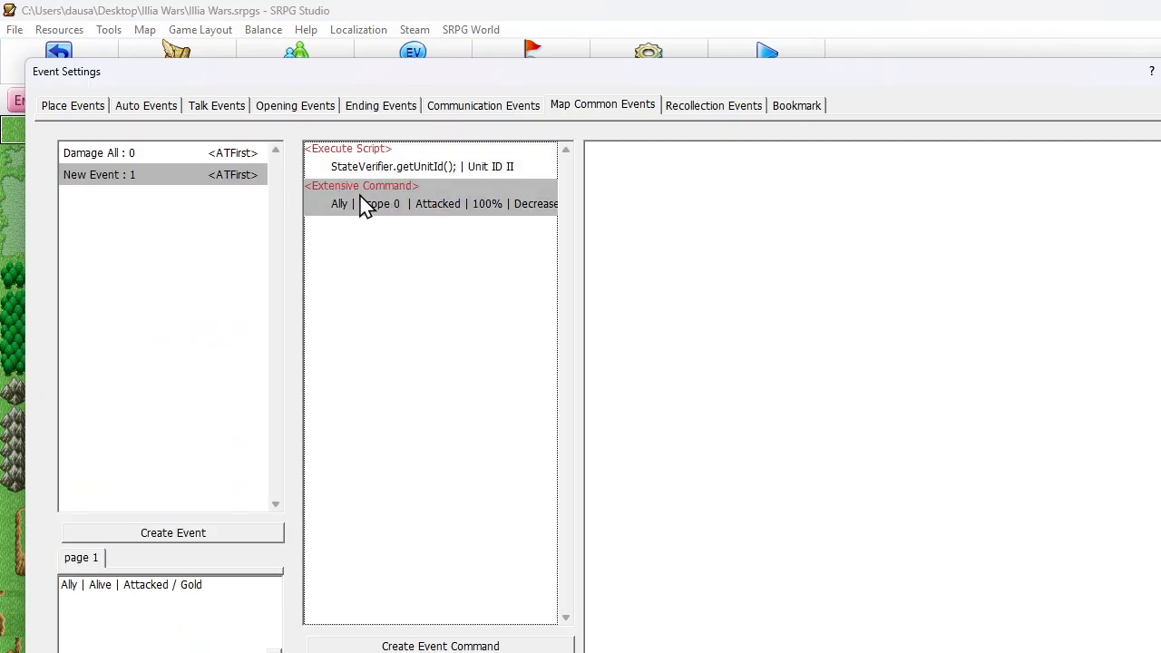
pyautogui.rightClick(163, 184)
pyautogui.click(209, 288)
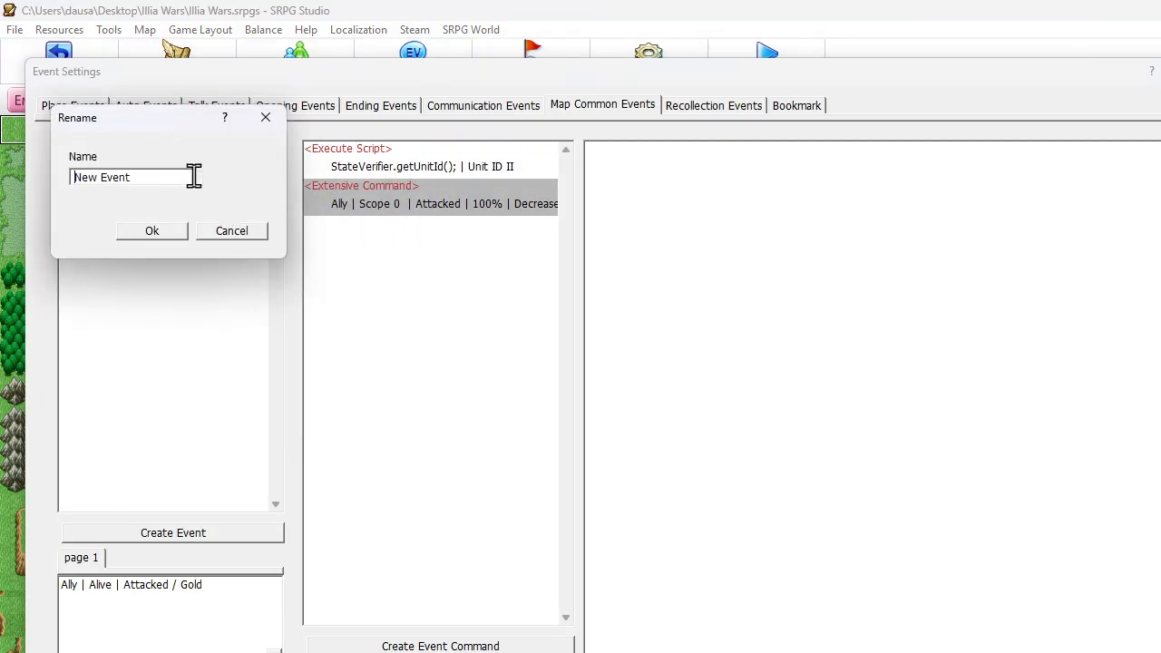
pyautogui.moveTo(191, 176); pyautogui.dragTo(5, 176)
pyautogui.write('E')
pyautogui.click(177, 229)
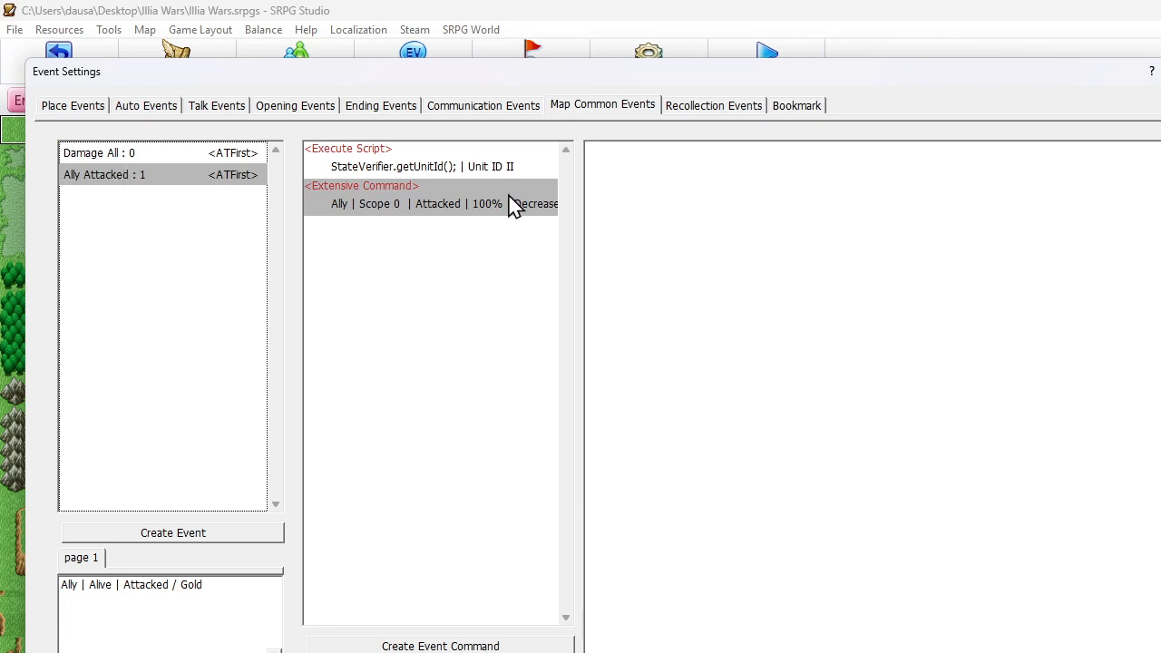
# - Start a Change Variables command below the Ally Attacked event's Extensive Command and choose Enemy Gold as its variable
pyautogui.click(410, 222)
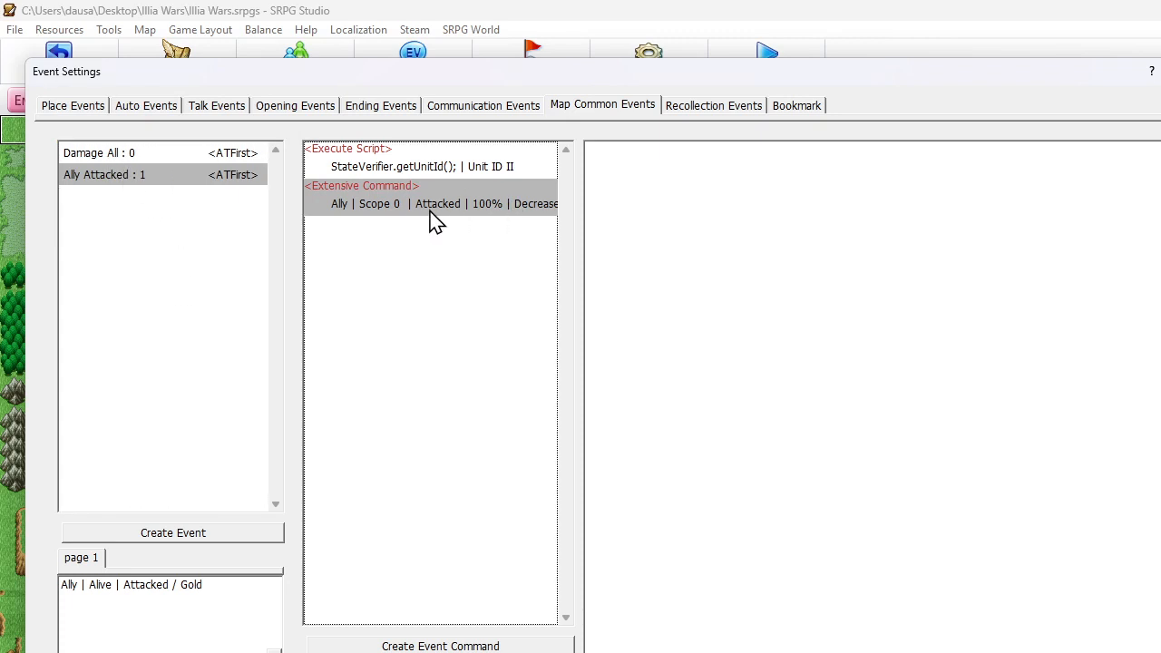
pyautogui.rightClick(433, 210)
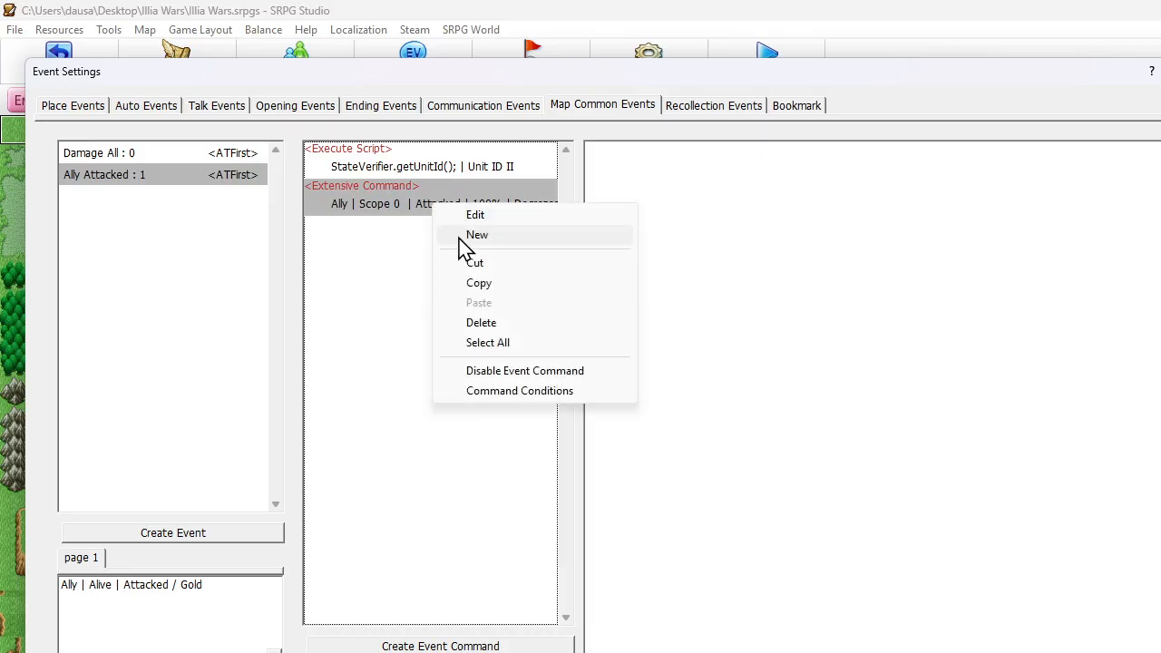
pyautogui.click(464, 236)
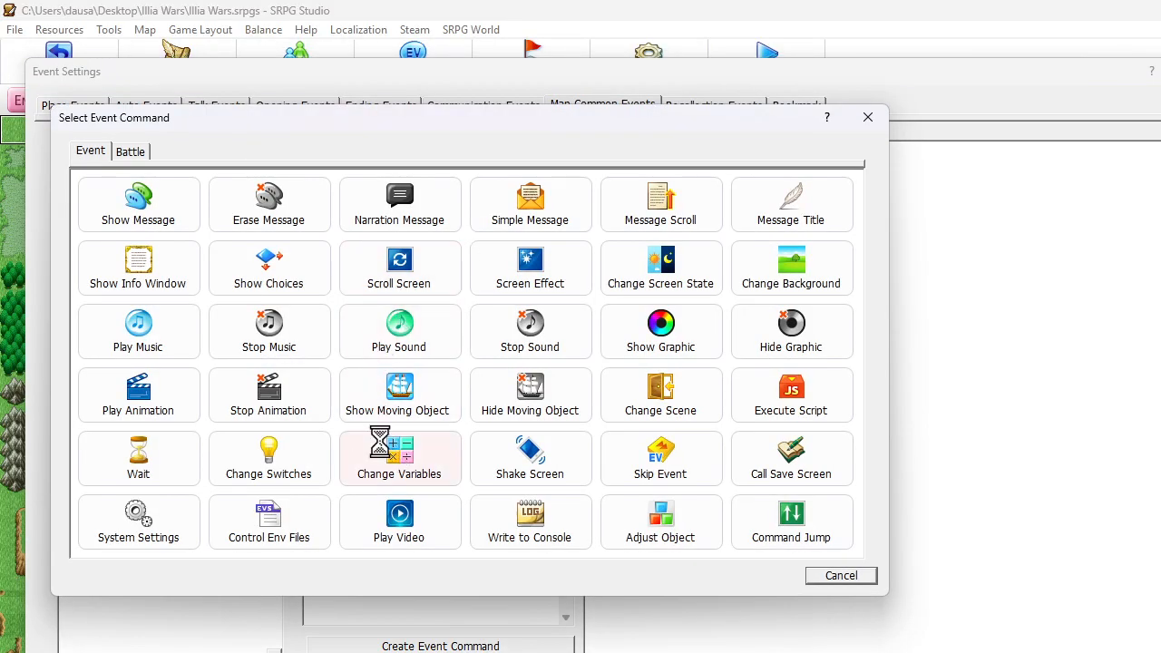
pyautogui.click(380, 444)
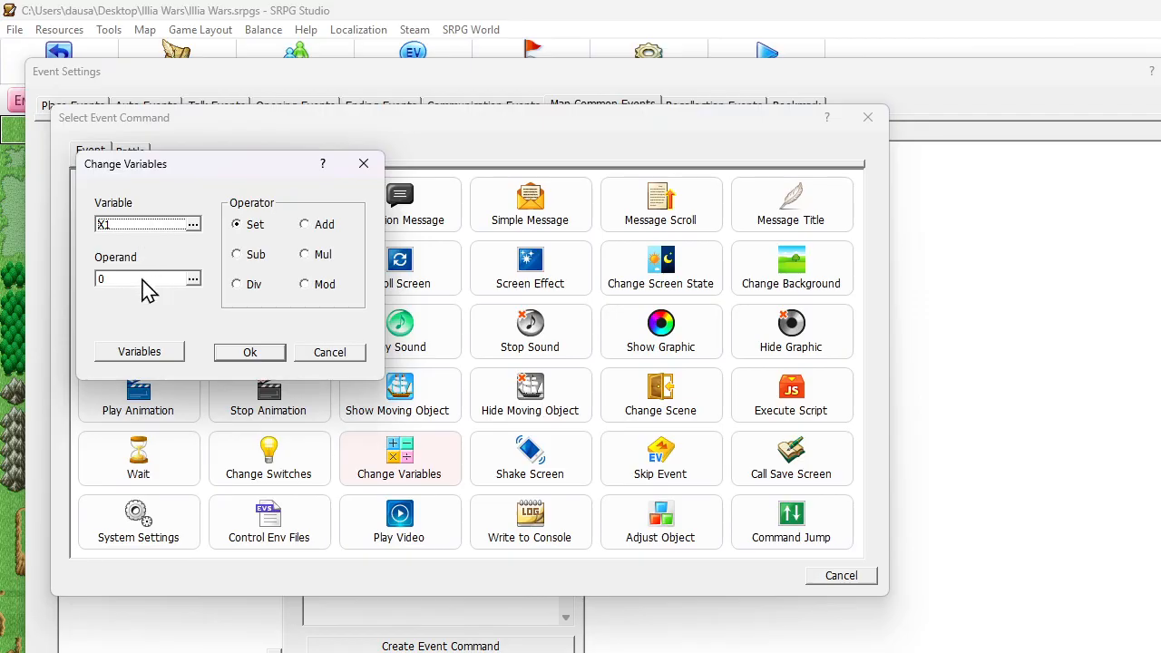
pyautogui.click(143, 225)
pyautogui.click(161, 245)
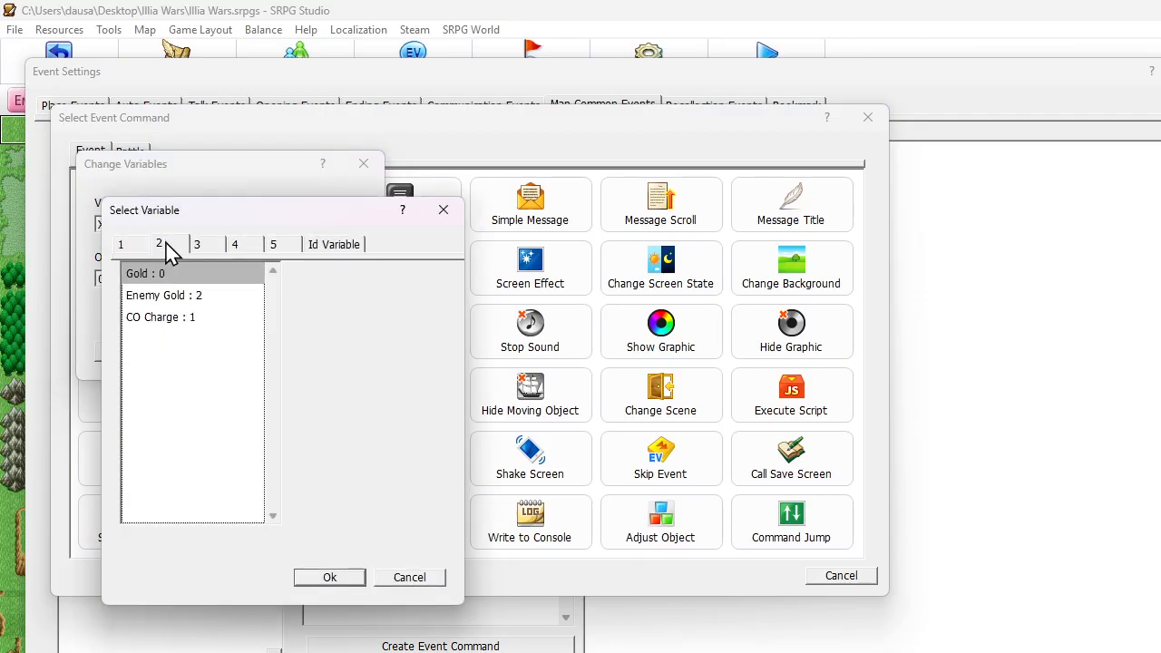
pyautogui.click(165, 297)
pyautogui.click(349, 578)
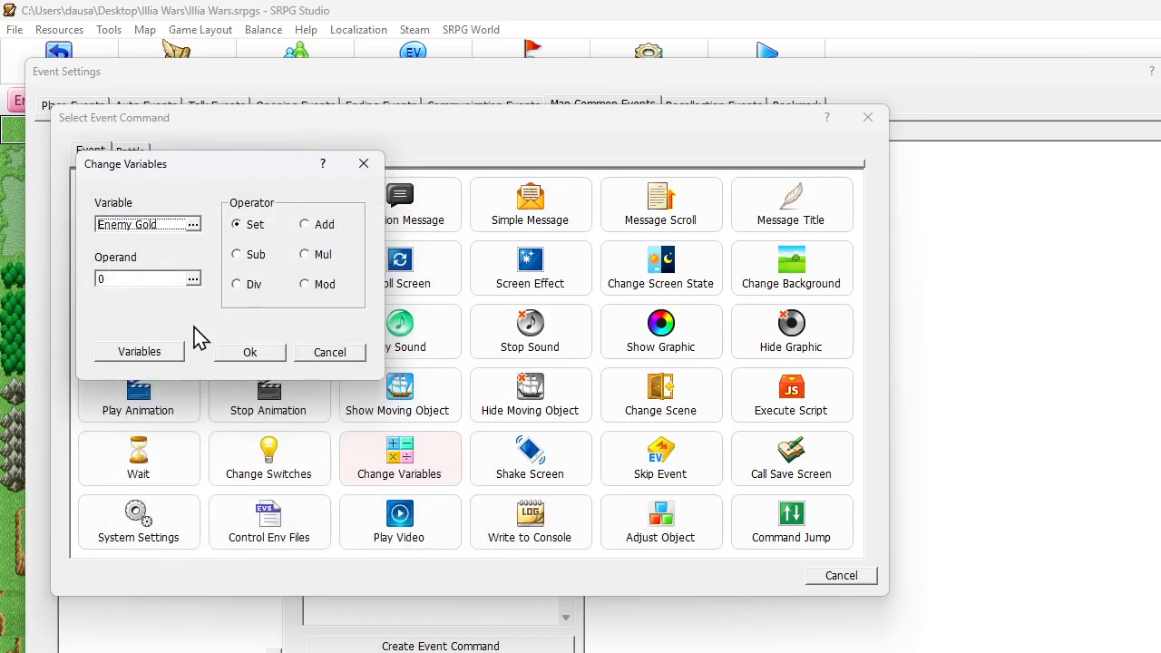
# - Make the Change Variables command add a constant of 10 and insert it into the event
pyautogui.click(305, 224)
pyautogui.click(152, 279)
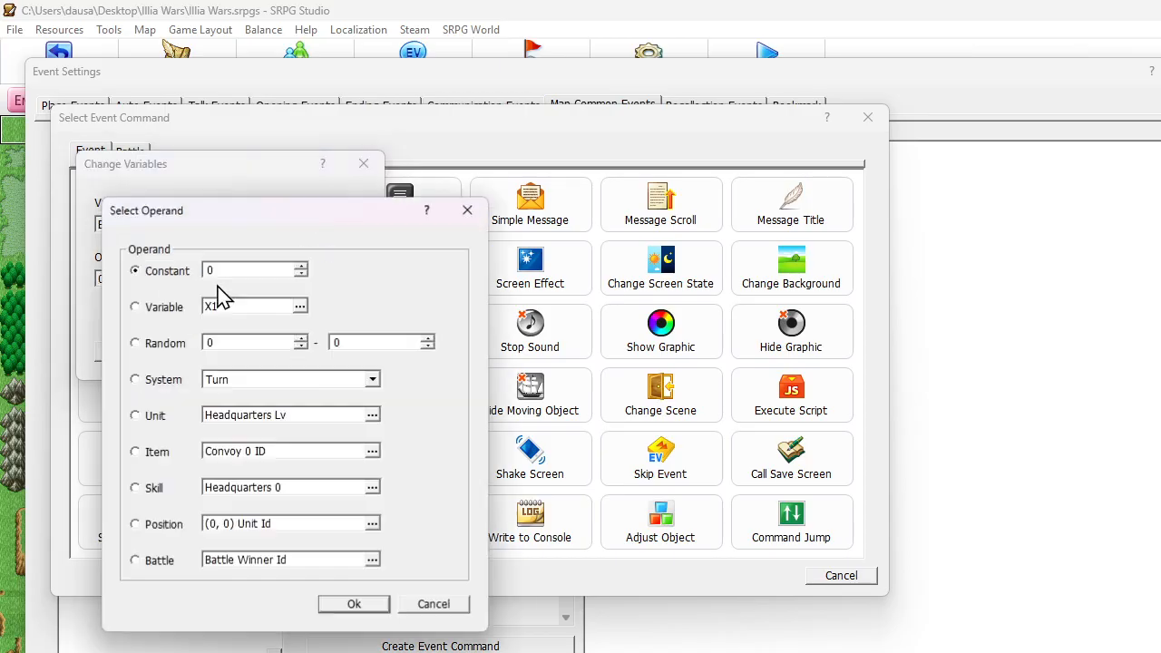
pyautogui.write('10')
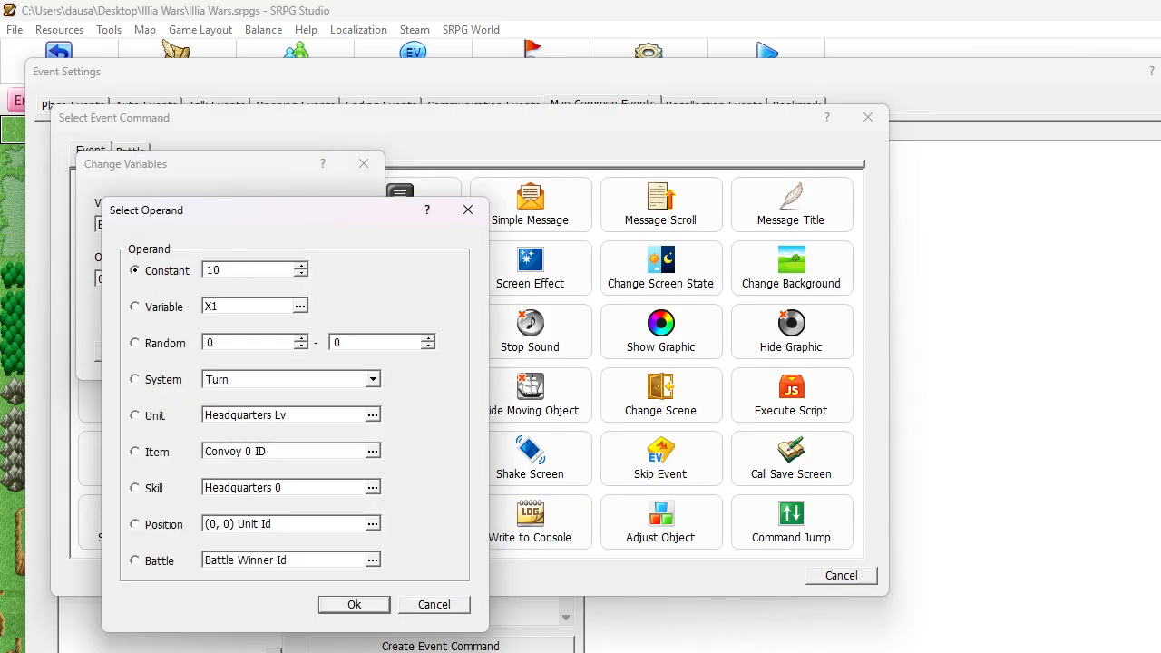
pyautogui.click(353, 604)
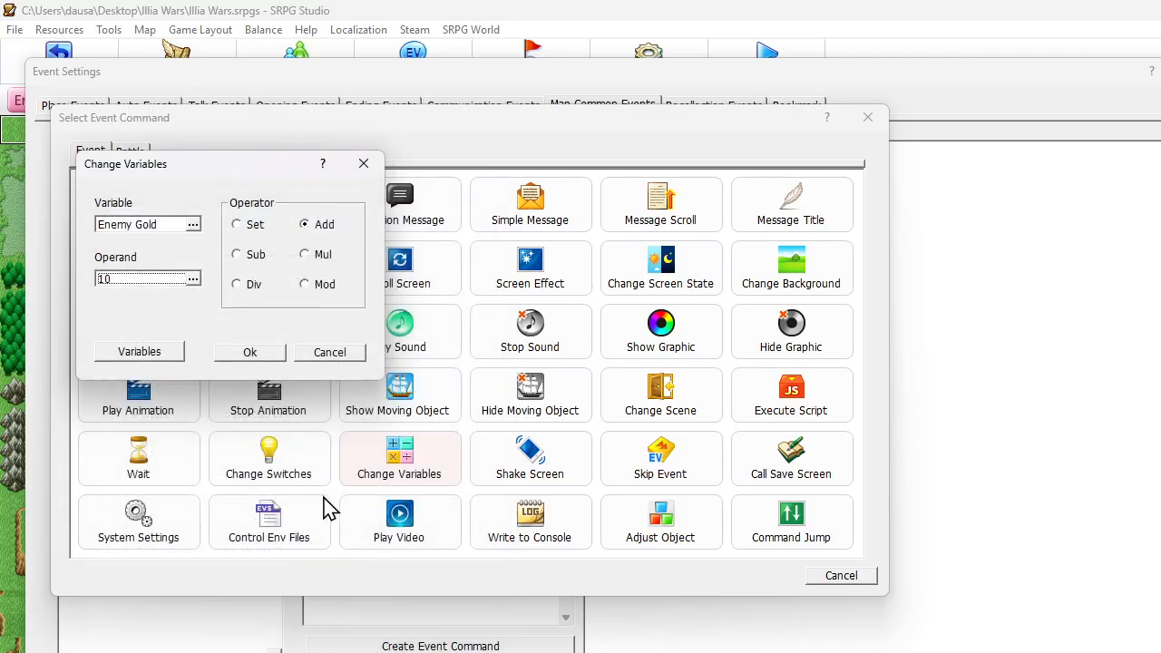
pyautogui.click(252, 352)
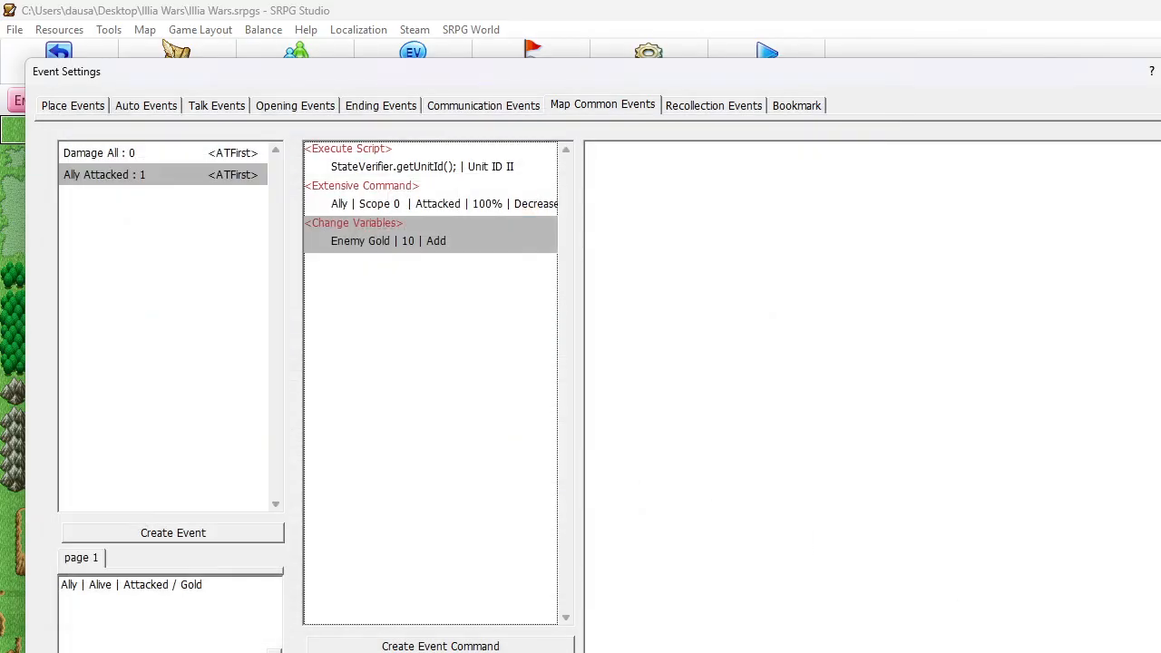
# - Insert a Change Event State command that sets Ally Attacked to Free below the Enemy Gold command, and save the event settings
pyautogui.rightClick(387, 286)
pyautogui.click(423, 283)
pyautogui.rightClick(377, 274)
pyautogui.click(457, 283)
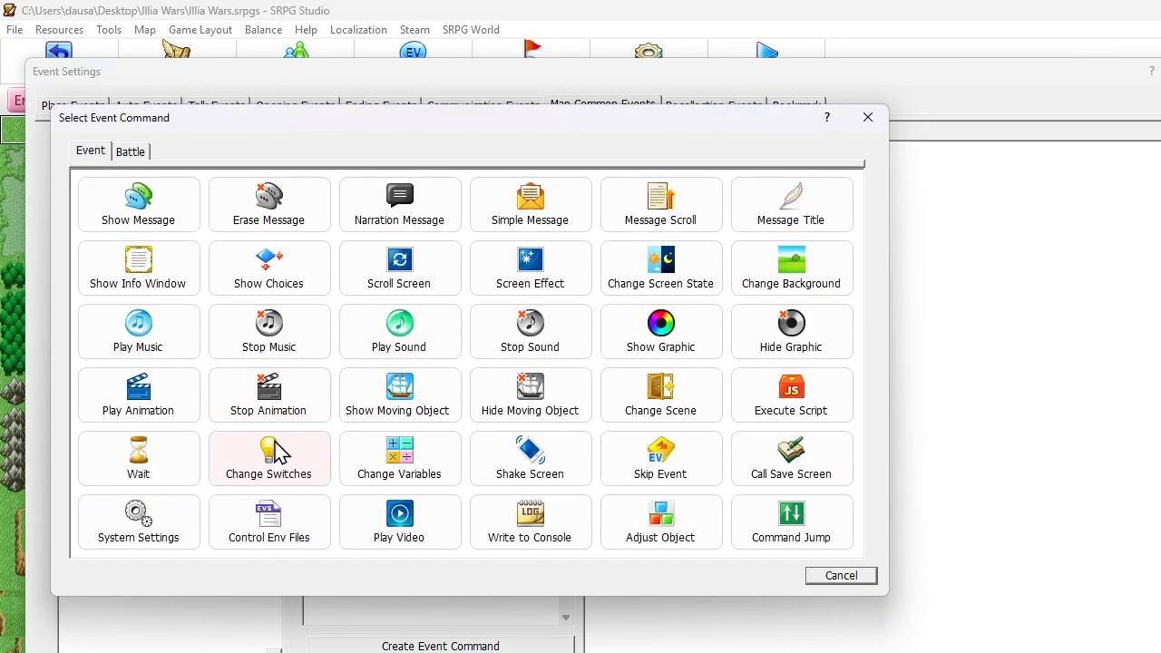
pyautogui.click(134, 152)
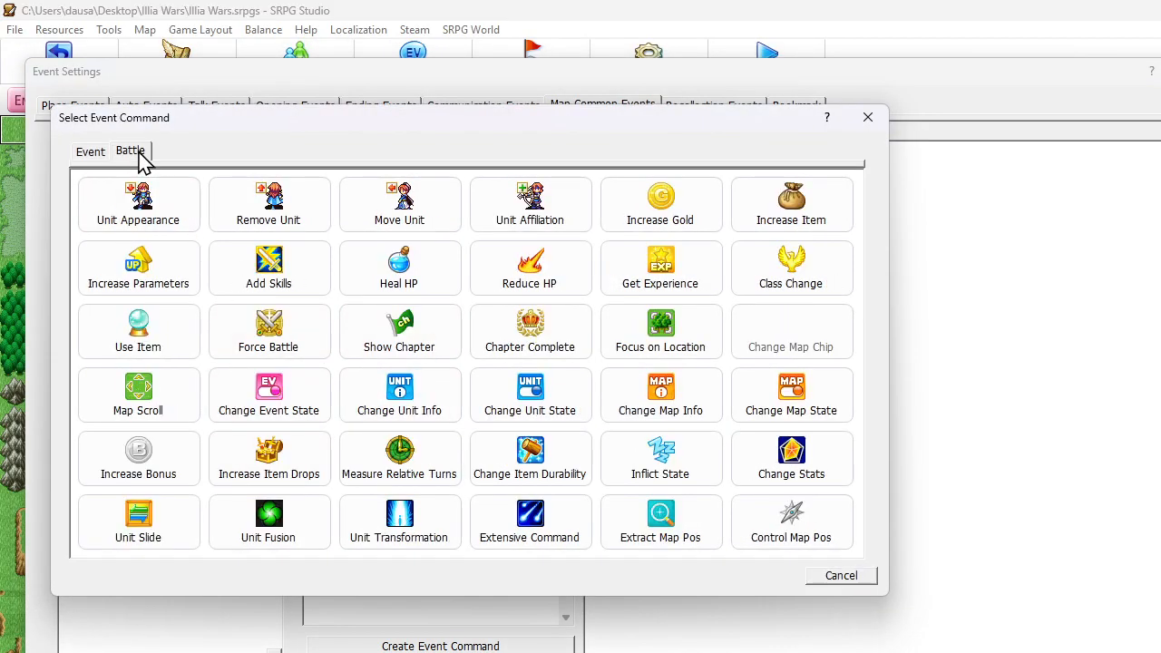
pyautogui.click(268, 388)
pyautogui.click(289, 269)
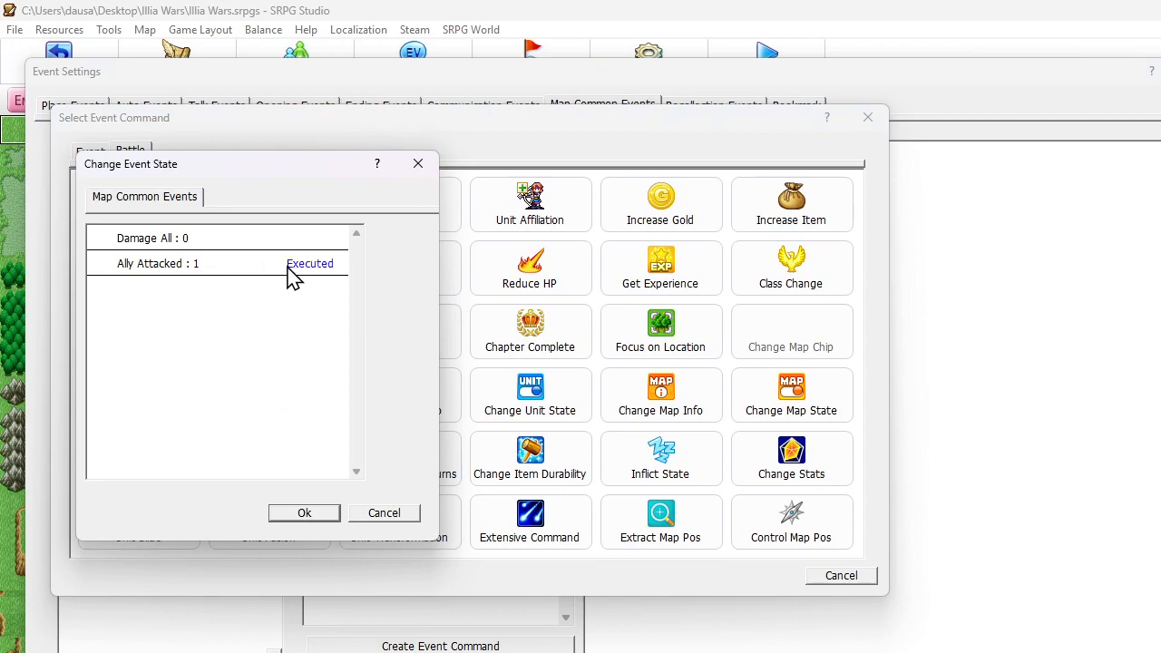
pyautogui.click(288, 269)
pyautogui.click(304, 513)
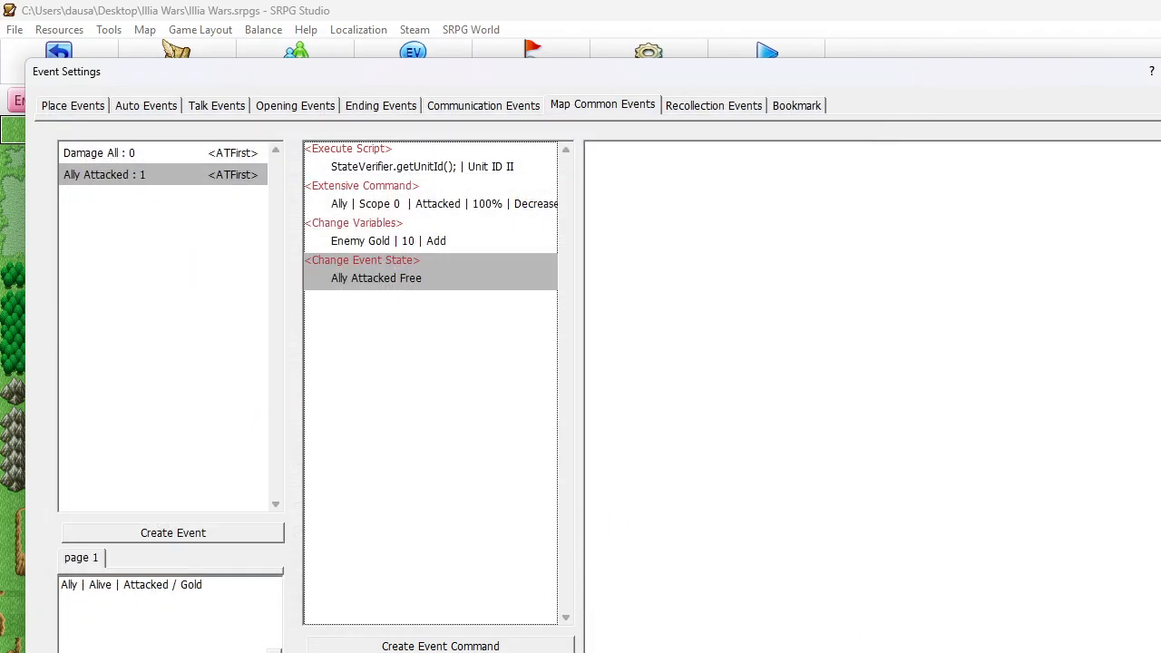
pyautogui.click(959, 648)
# - Map-test the chapter by ending the player turn twice to watch the enemy Worker approach the mine, and quit the game
pyautogui.click(771, 72)
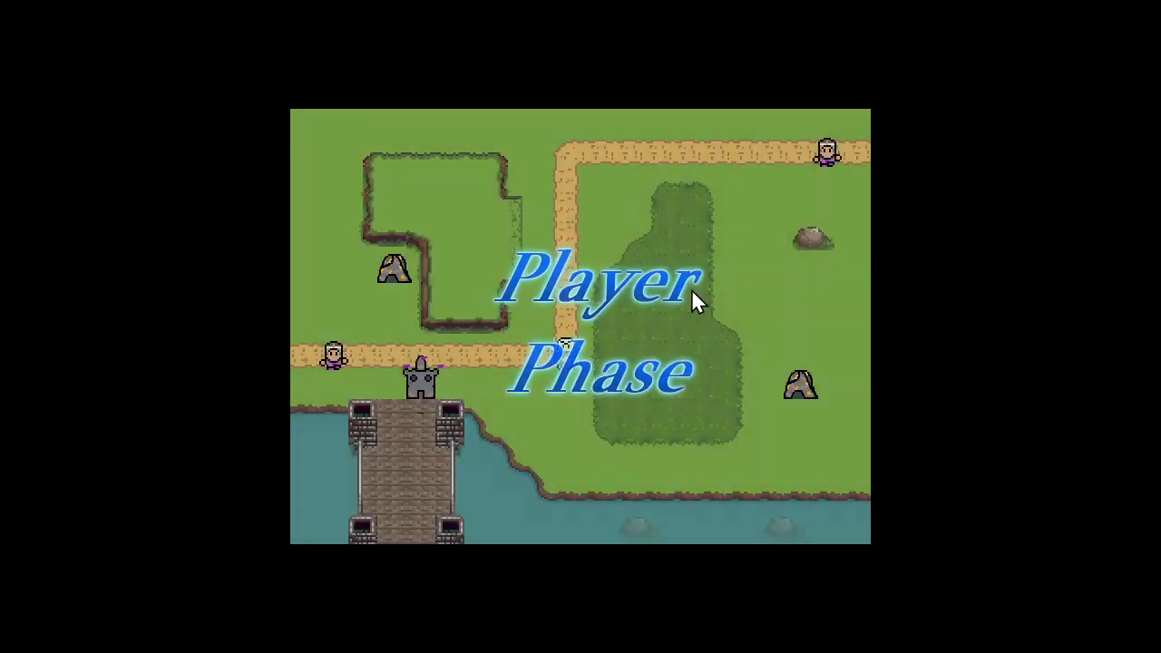
pyautogui.click(627, 232)
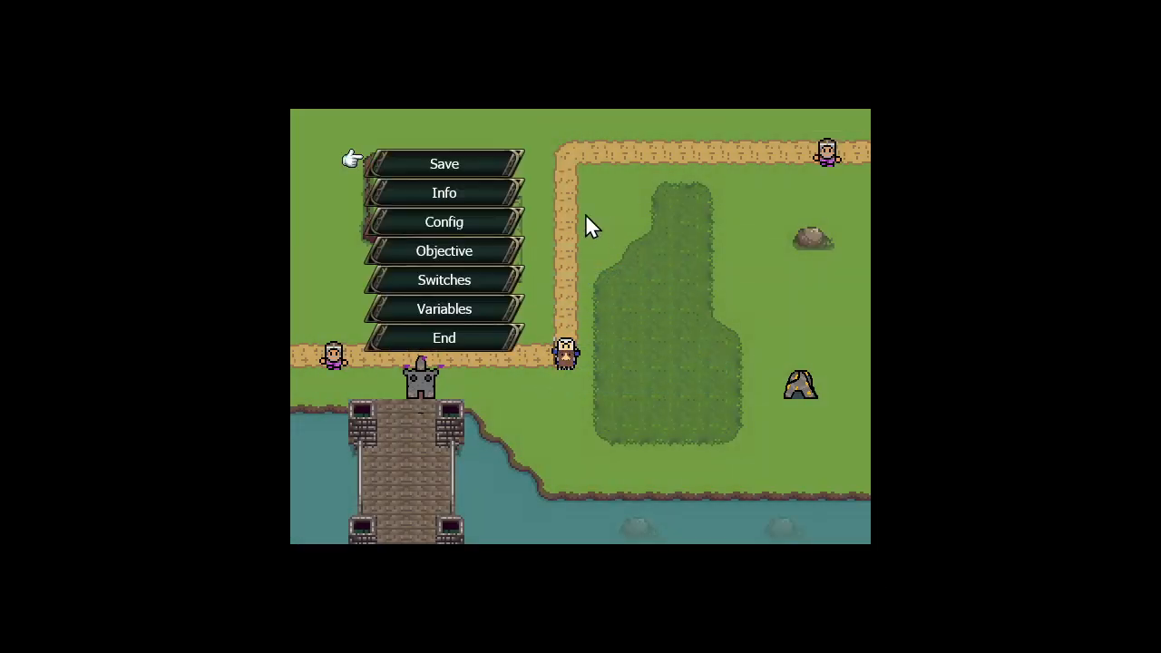
pyautogui.click(460, 335)
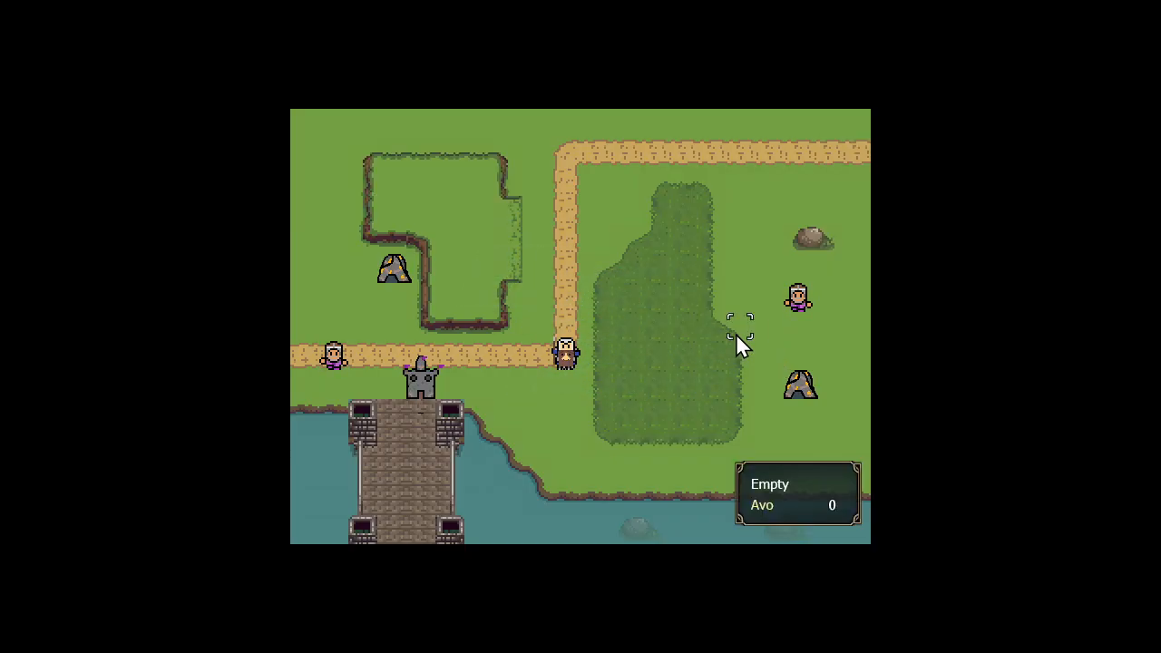
pyautogui.click(387, 285)
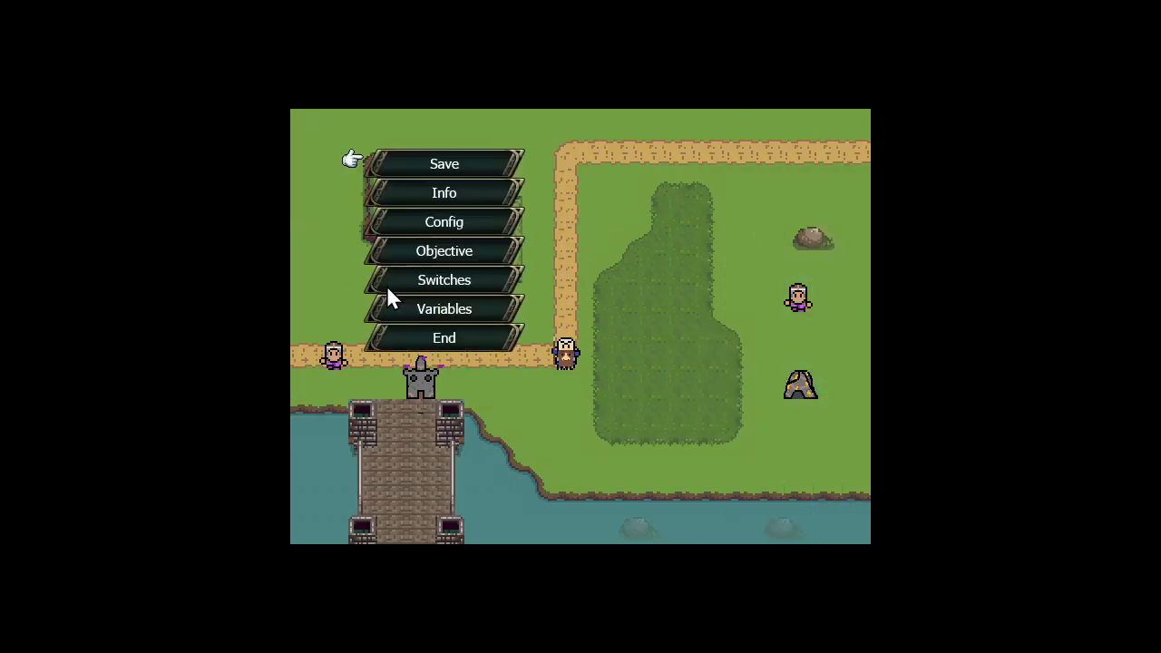
pyautogui.click(428, 333)
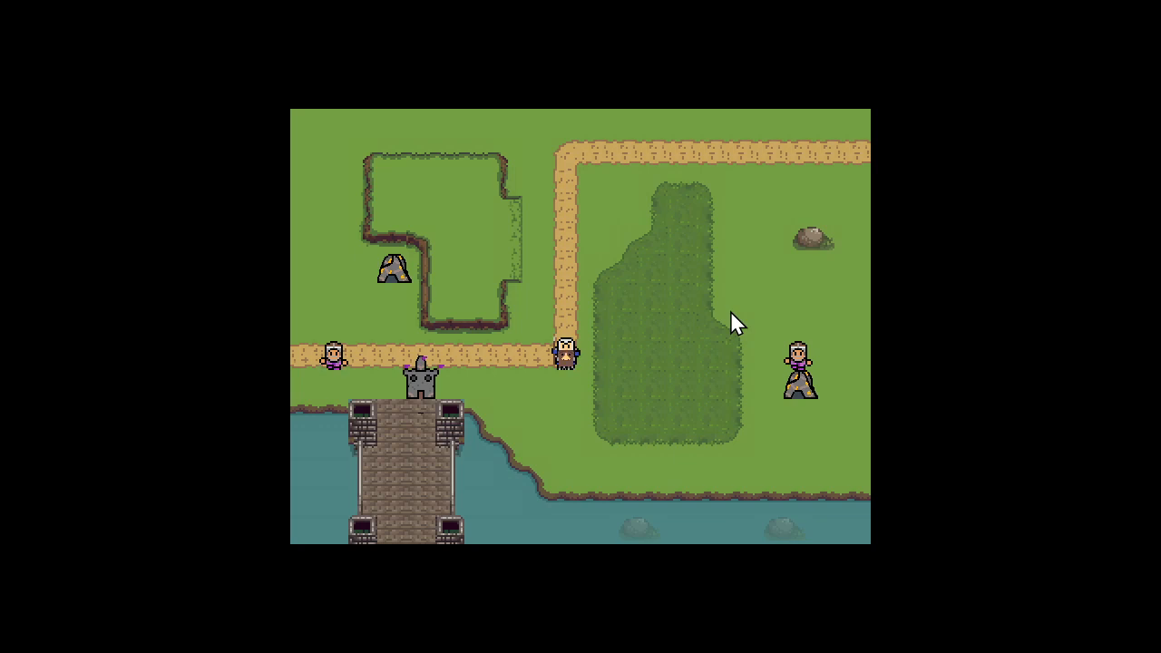
pyautogui.press('Escape')
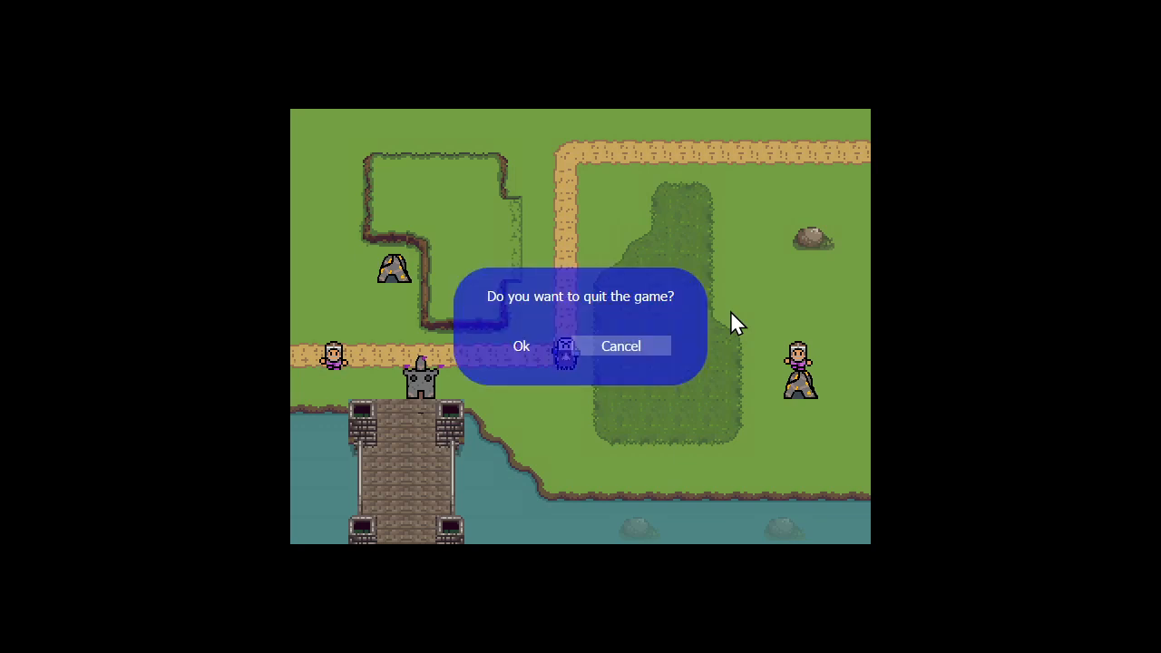
pyautogui.press('Left')
pyautogui.press('Return')
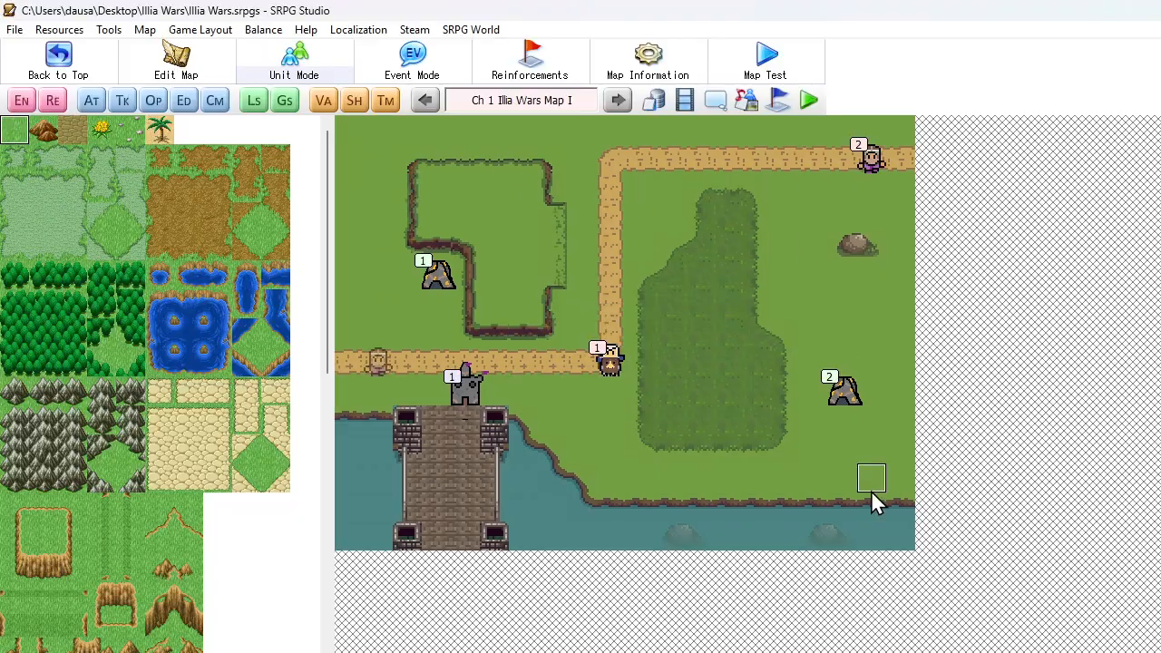
# - Remove the Short Sword from the items of both allied Mine units and save the unit settings
pyautogui.doubleClick(837, 401)
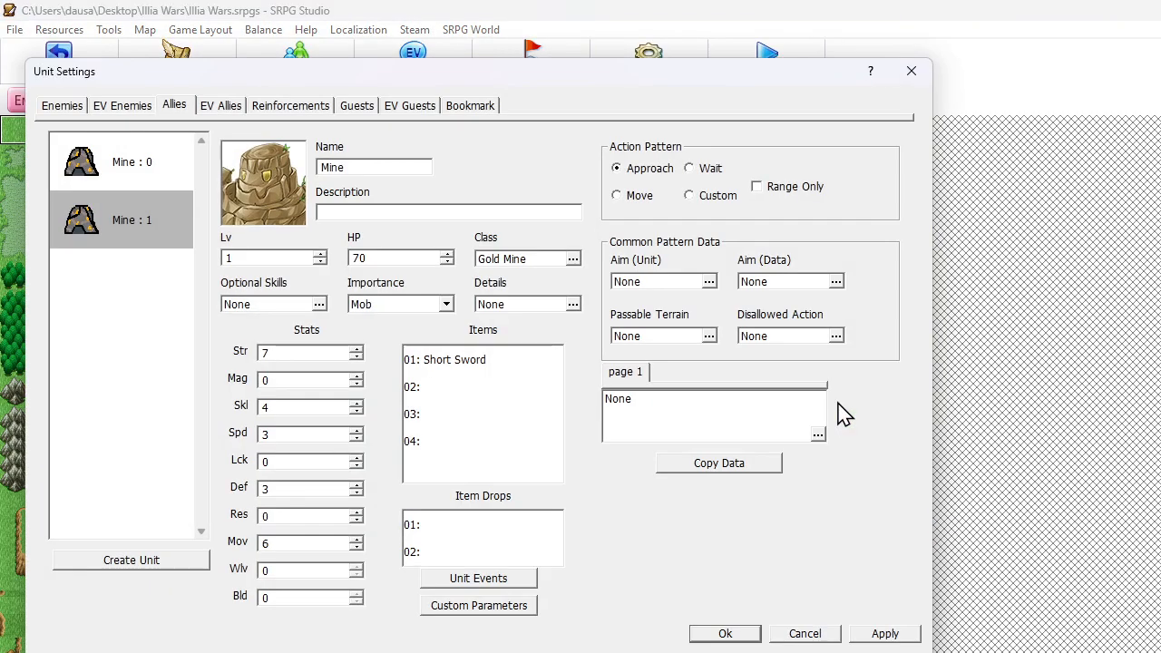
pyautogui.click(475, 361)
pyautogui.press('Delete')
pyautogui.click(154, 182)
pyautogui.click(458, 361)
pyautogui.press('Delete')
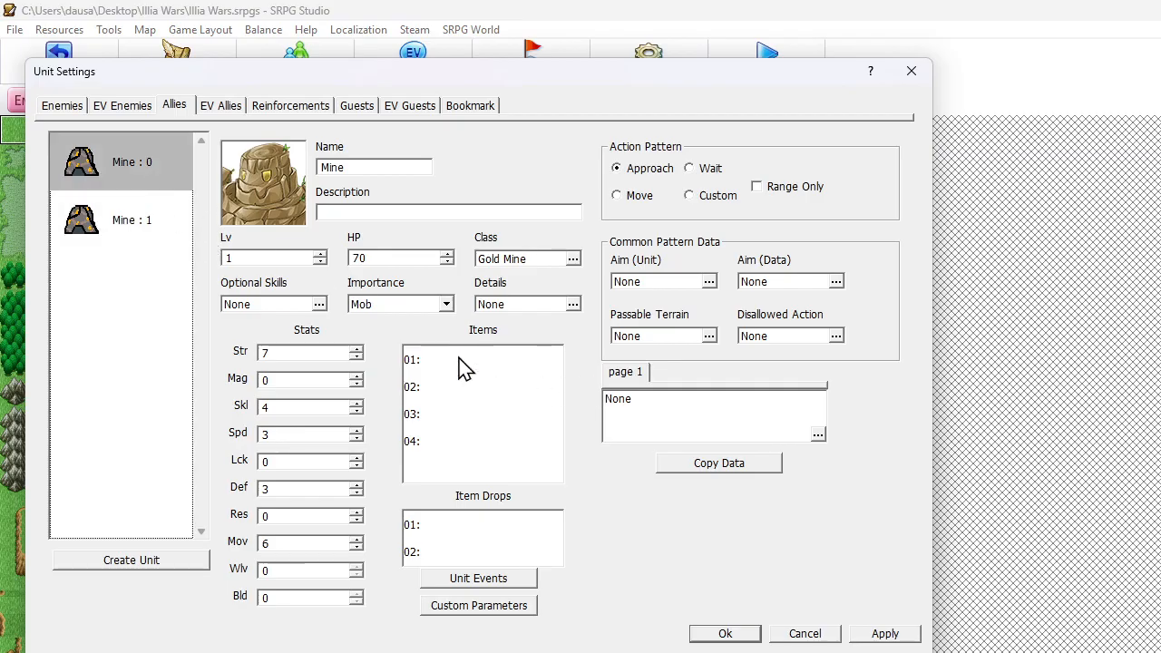
pyautogui.click(713, 641)
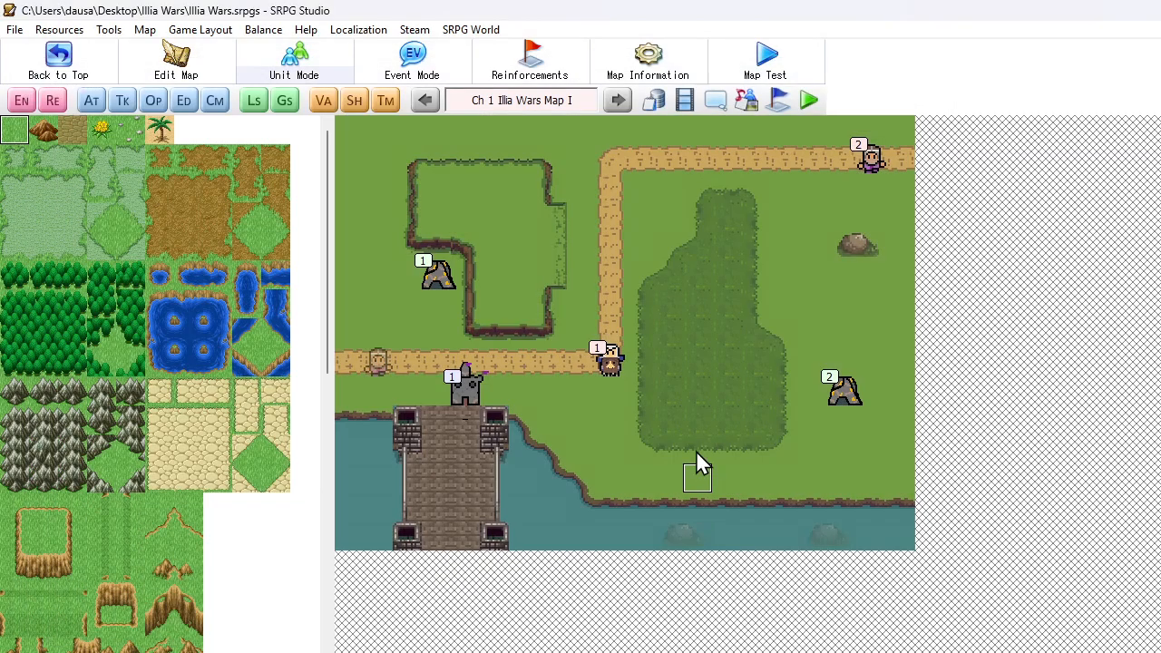
# - Map-test the unarmed mines by ending one player turn to watch the enemy phase, and quit the game
pyautogui.click(776, 58)
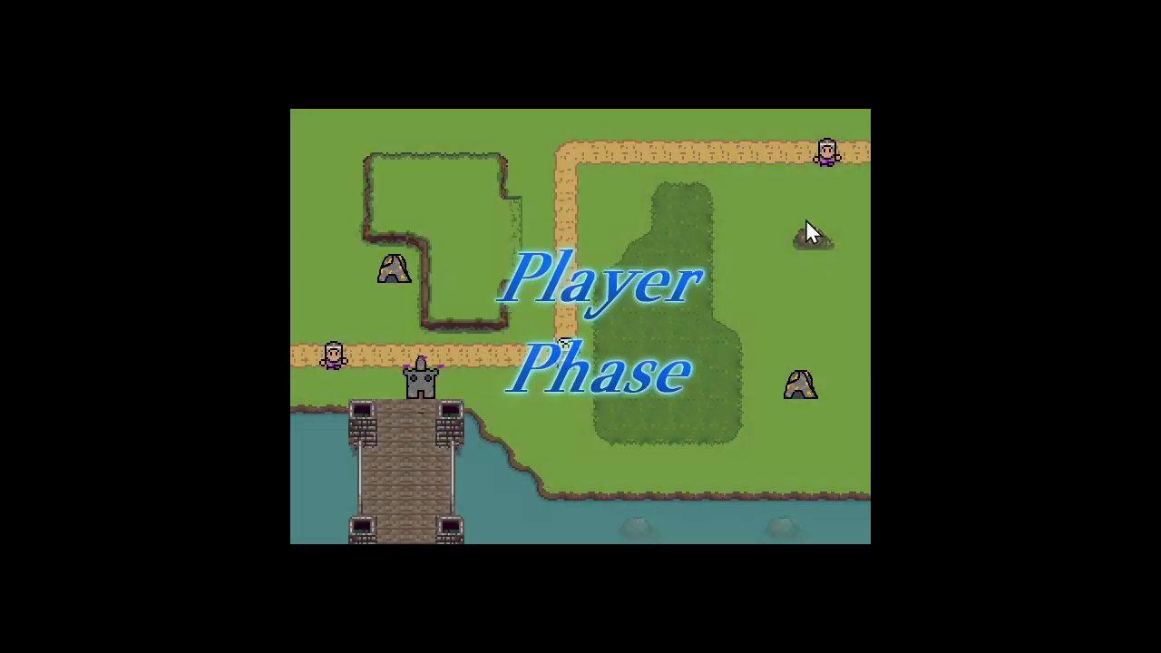
pyautogui.click(681, 207)
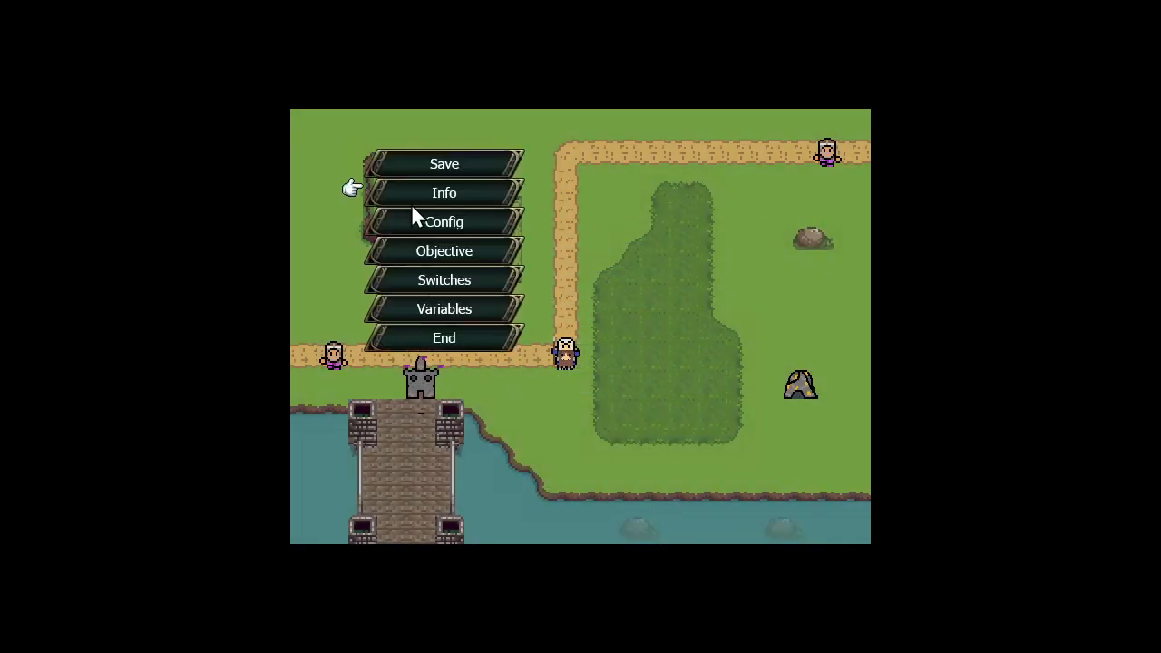
pyautogui.click(419, 338)
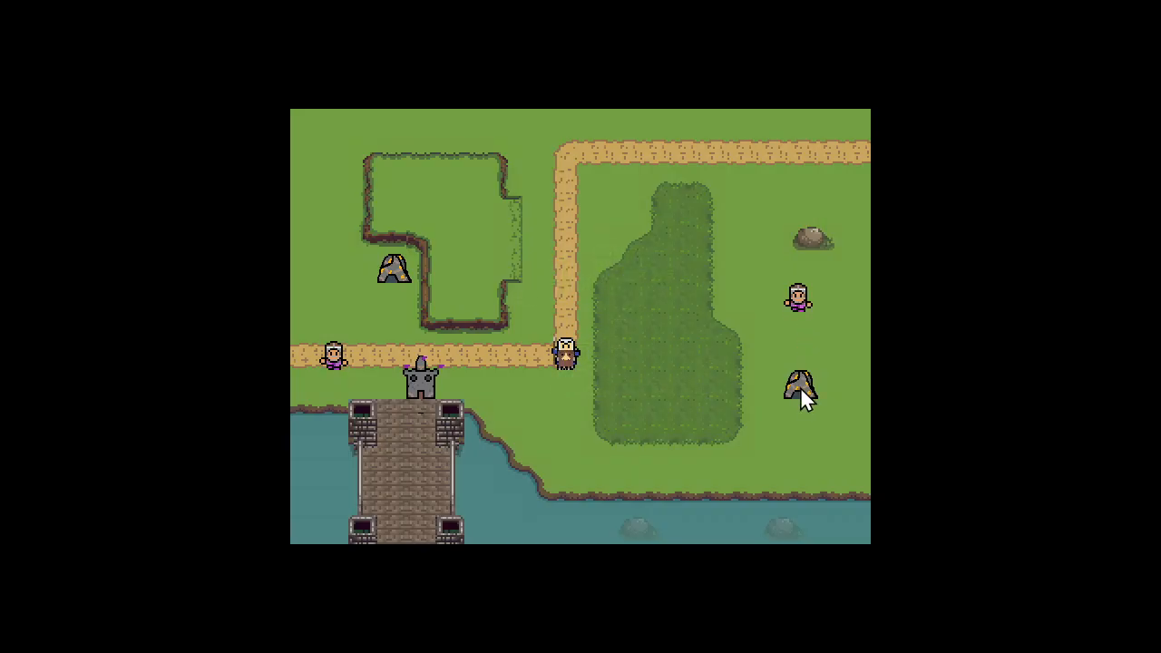
pyautogui.press('Escape')
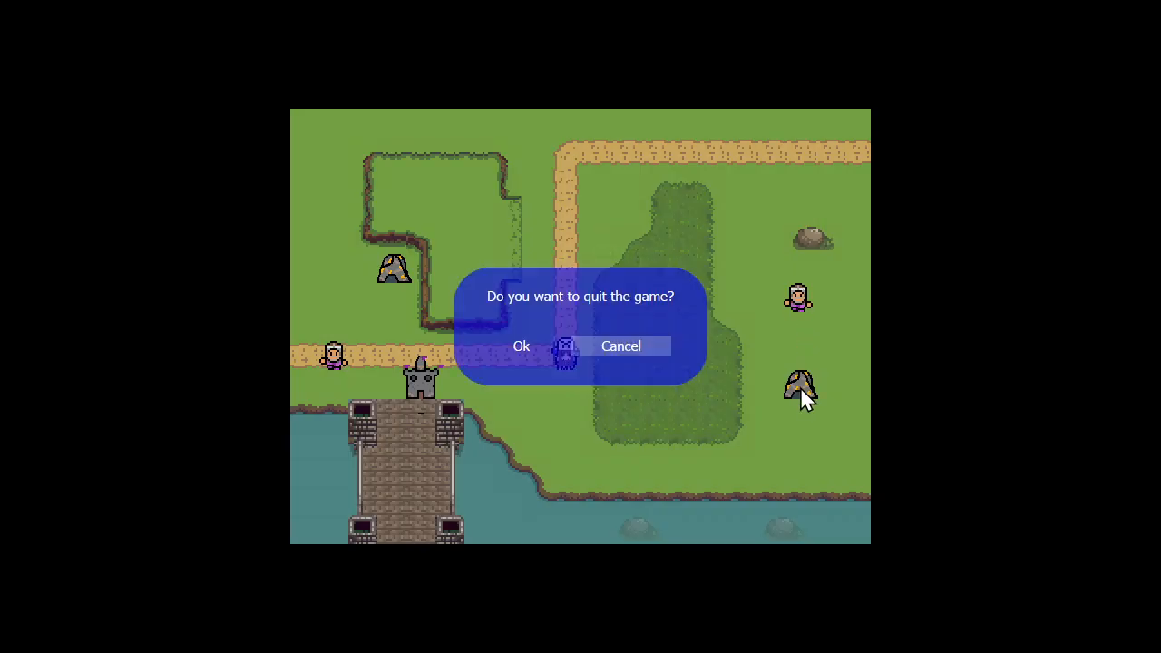
pyautogui.press('Left')
pyautogui.press('Return')
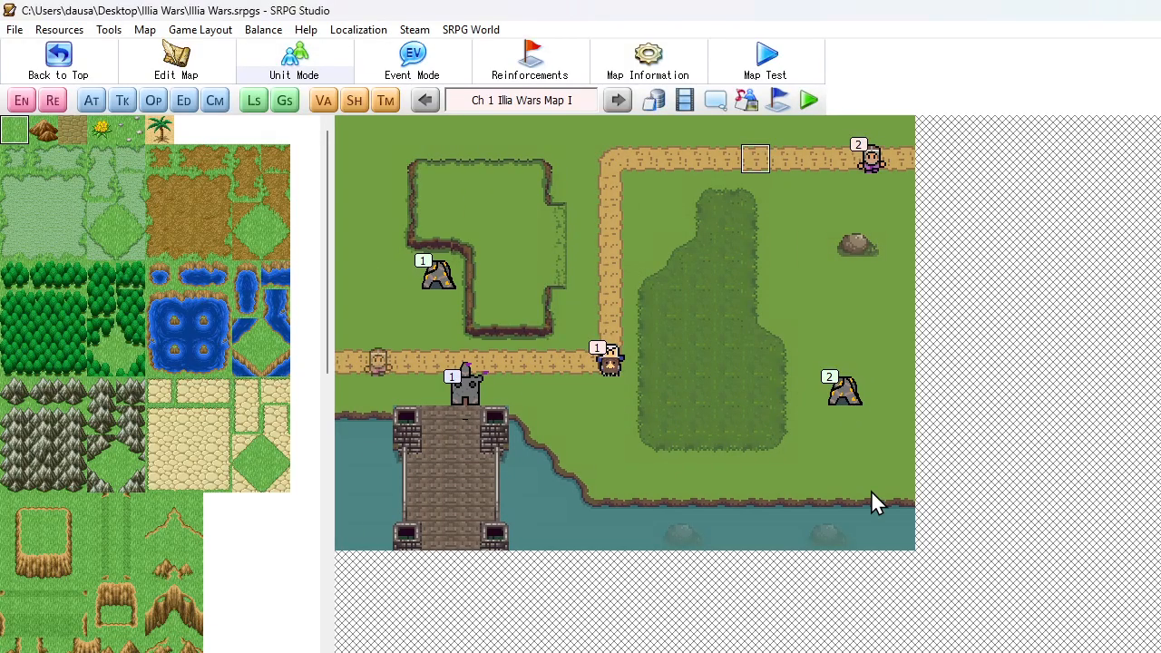
# - Set the Mov stat of both allied Mine units to 0 and save the unit settings
pyautogui.doubleClick(424, 269)
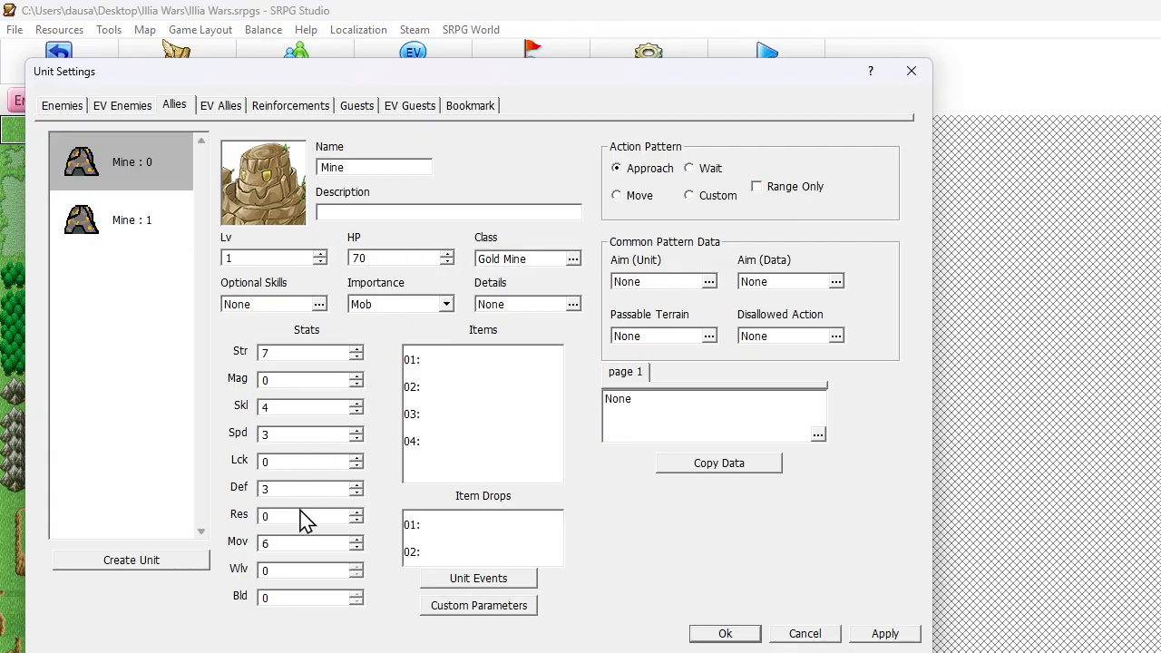
pyautogui.doubleClick(287, 542)
pyautogui.write('0')
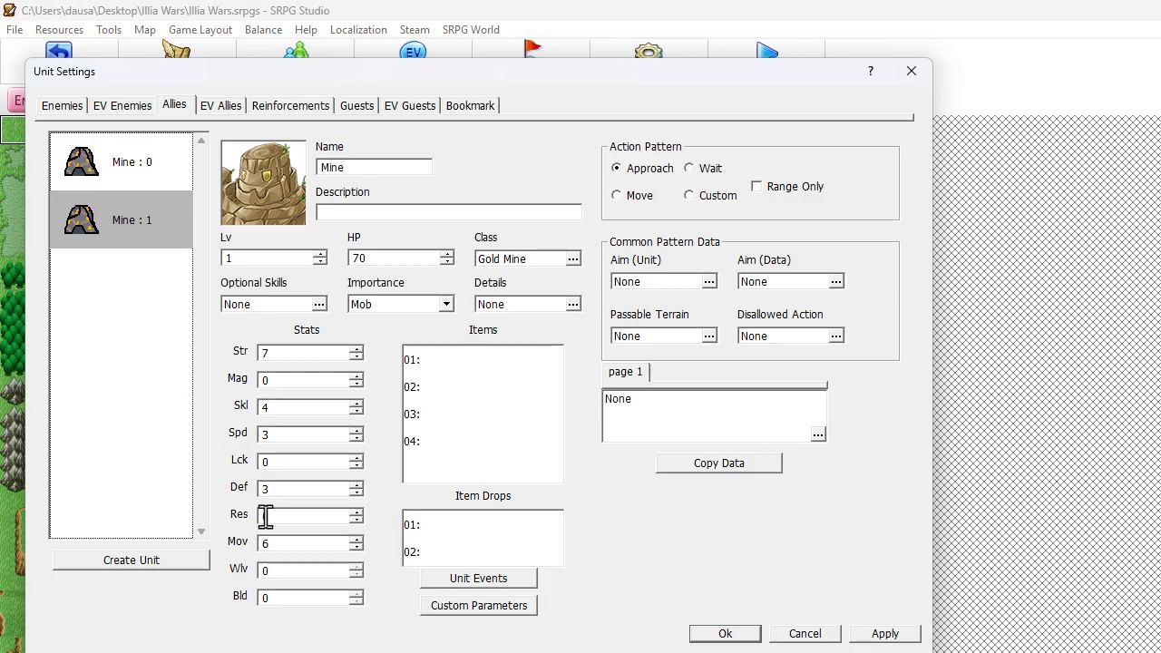
pyautogui.doubleClick(305, 544)
pyautogui.write('0')
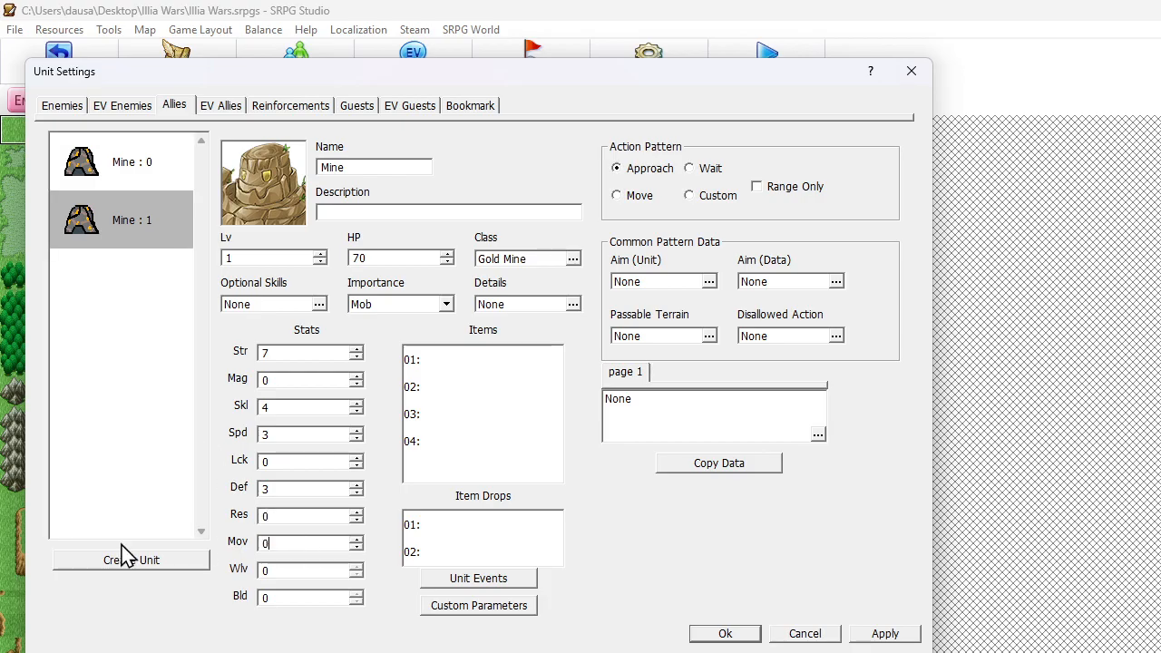
pyautogui.click(717, 633)
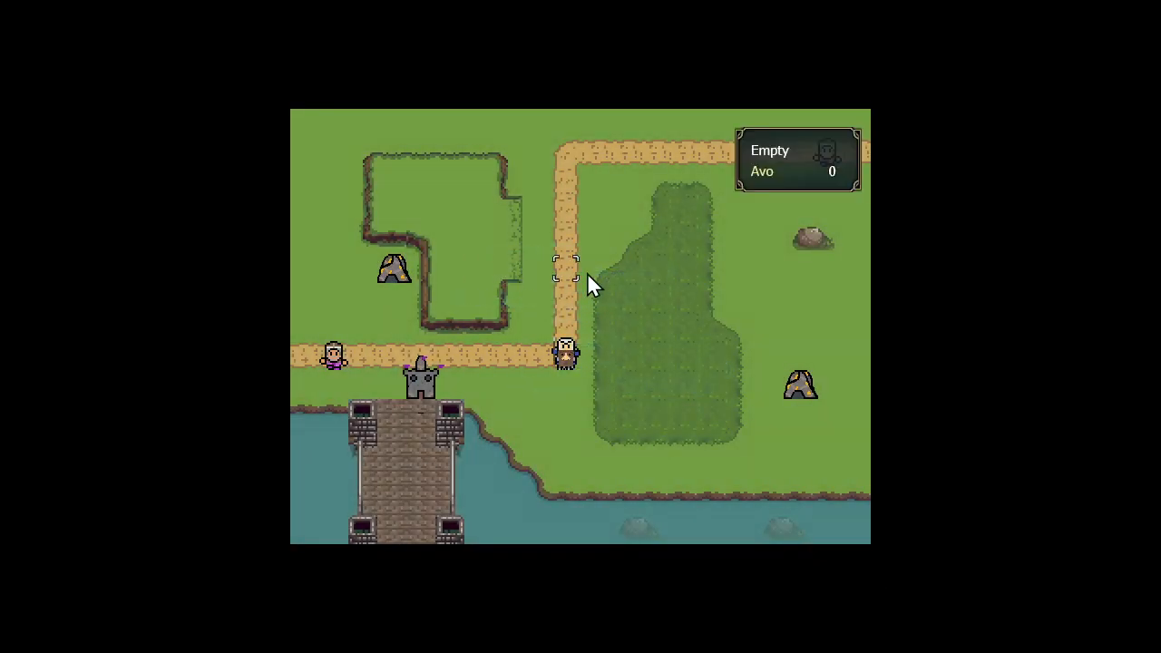
# - Map-test the immobile mines by ending the player turn to watch the enemy Worker, and quit the game
pyautogui.click(588, 277)
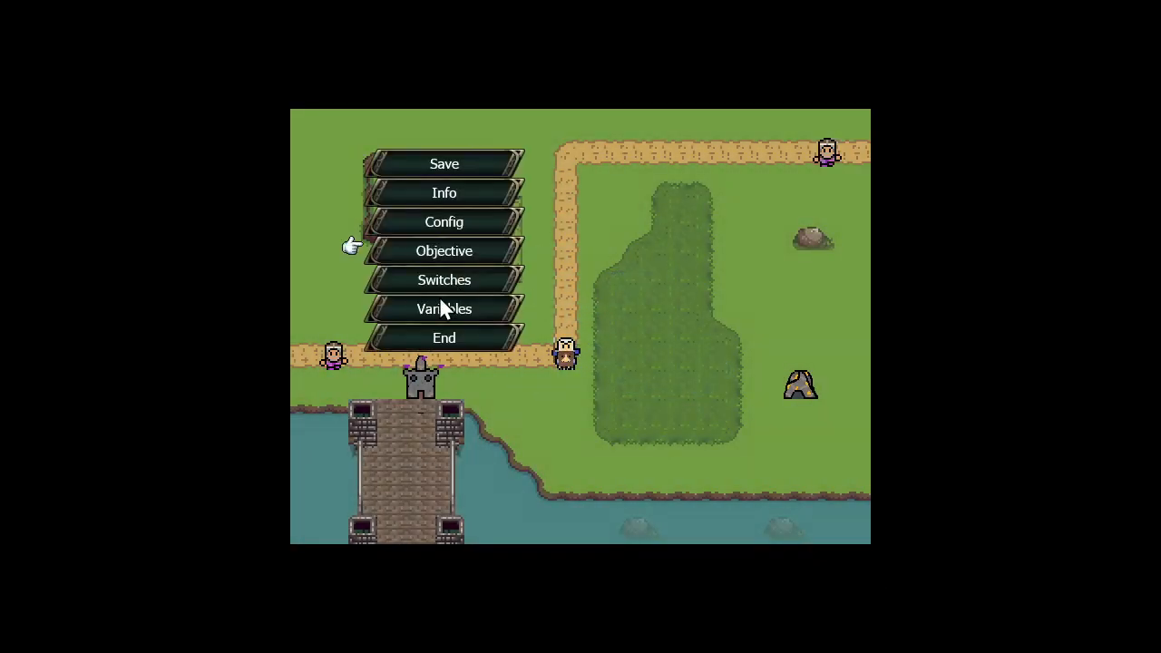
pyautogui.click(439, 336)
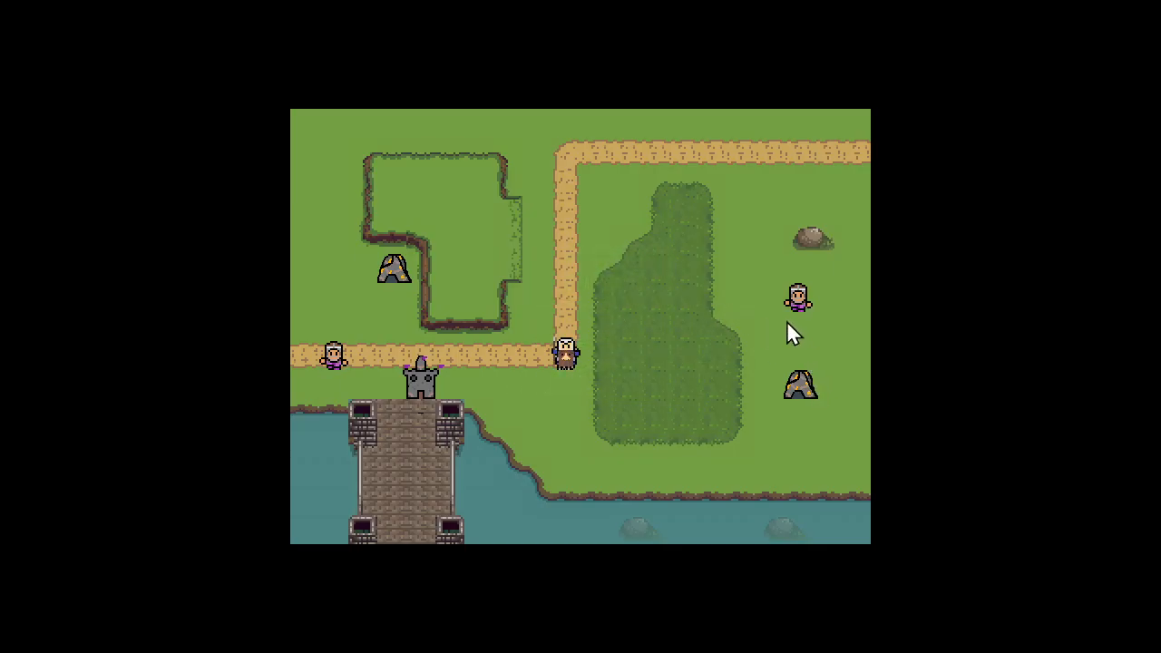
pyautogui.press('Escape')
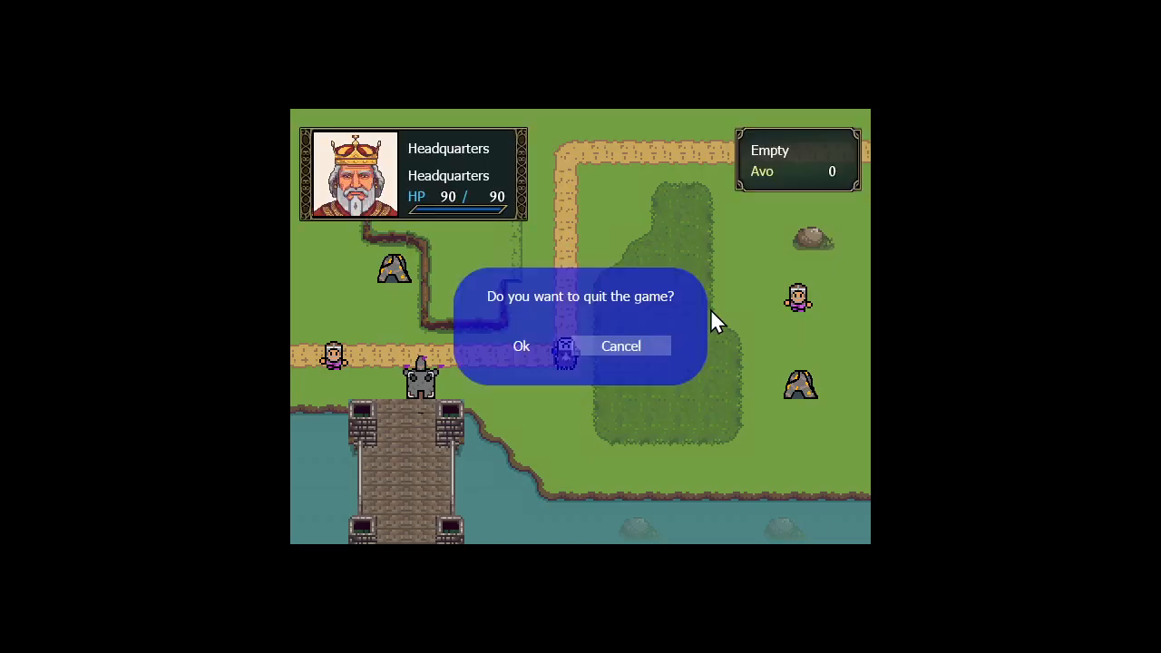
pyautogui.press('Left')
pyautogui.press('Return')
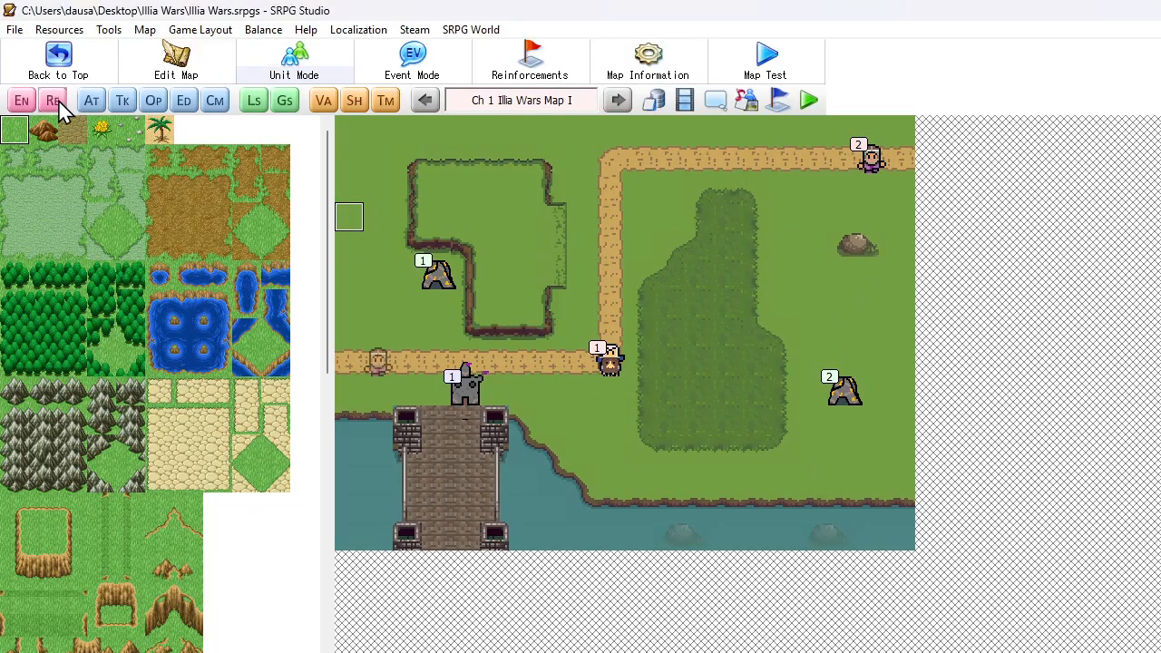
# - Clear the Alive life condition from the Ally Attacked map common event's unit condition and save the event settings
pyautogui.click(29, 97)
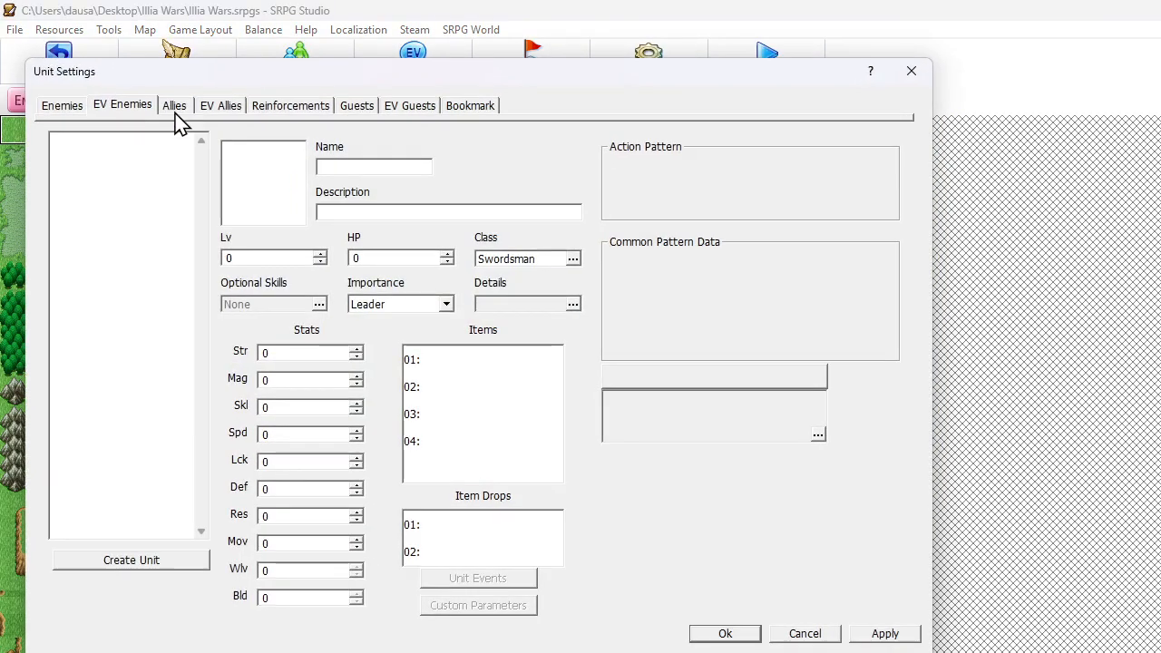
pyautogui.click(789, 640)
pyautogui.click(92, 100)
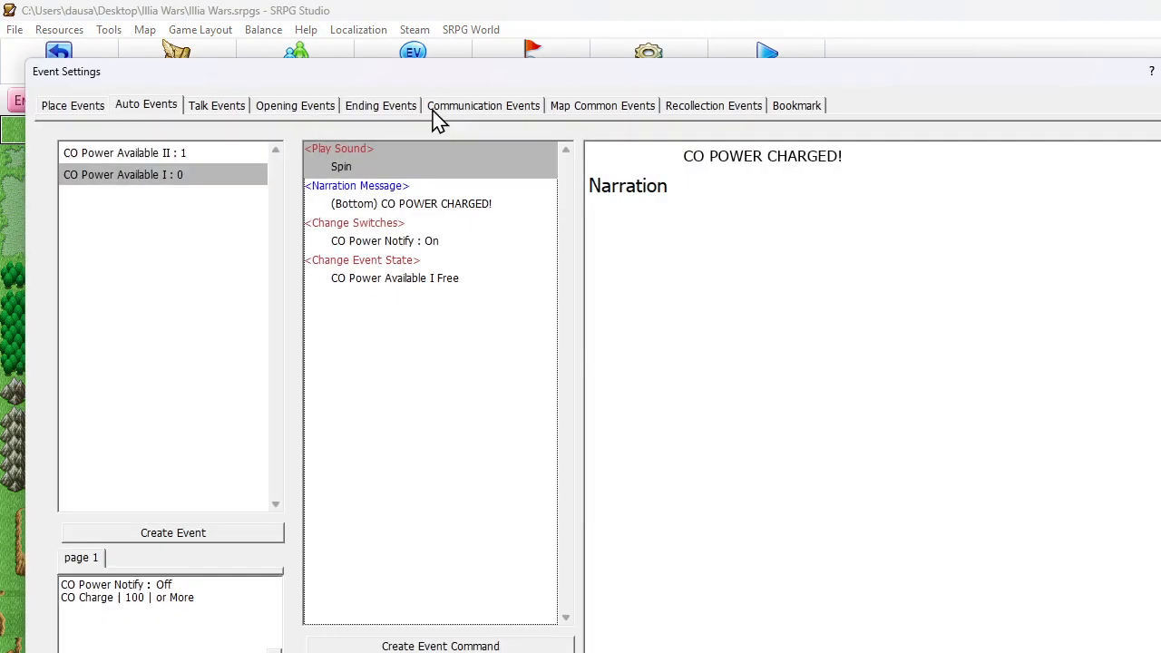
pyautogui.click(592, 106)
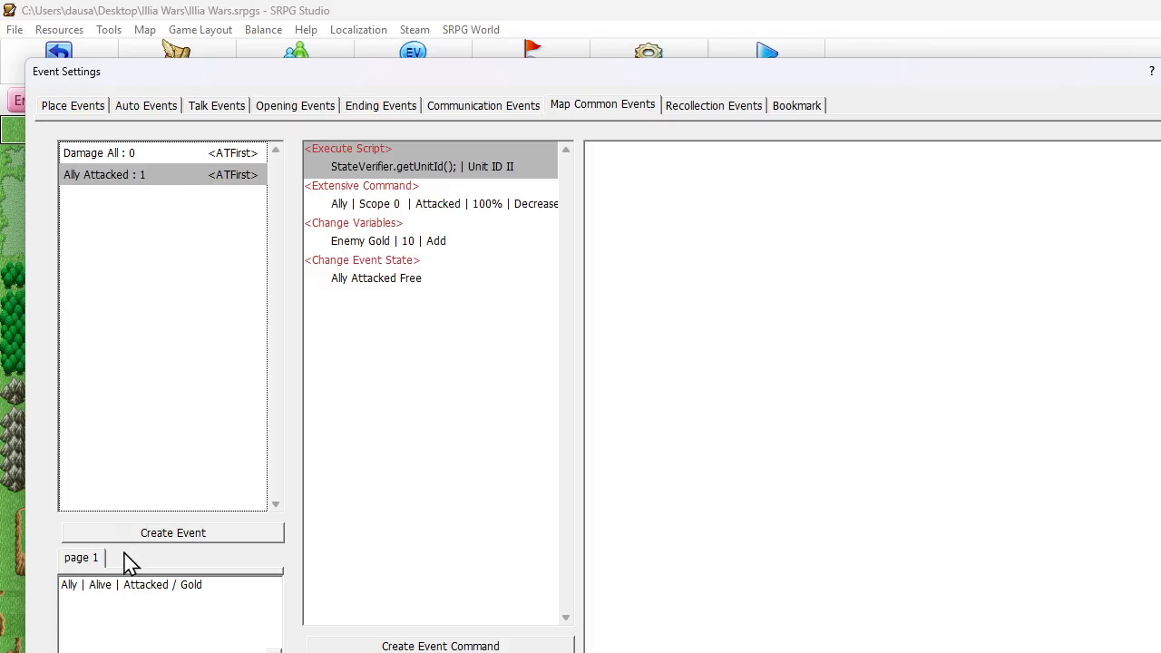
pyautogui.doubleClick(136, 594)
pyautogui.doubleClick(215, 248)
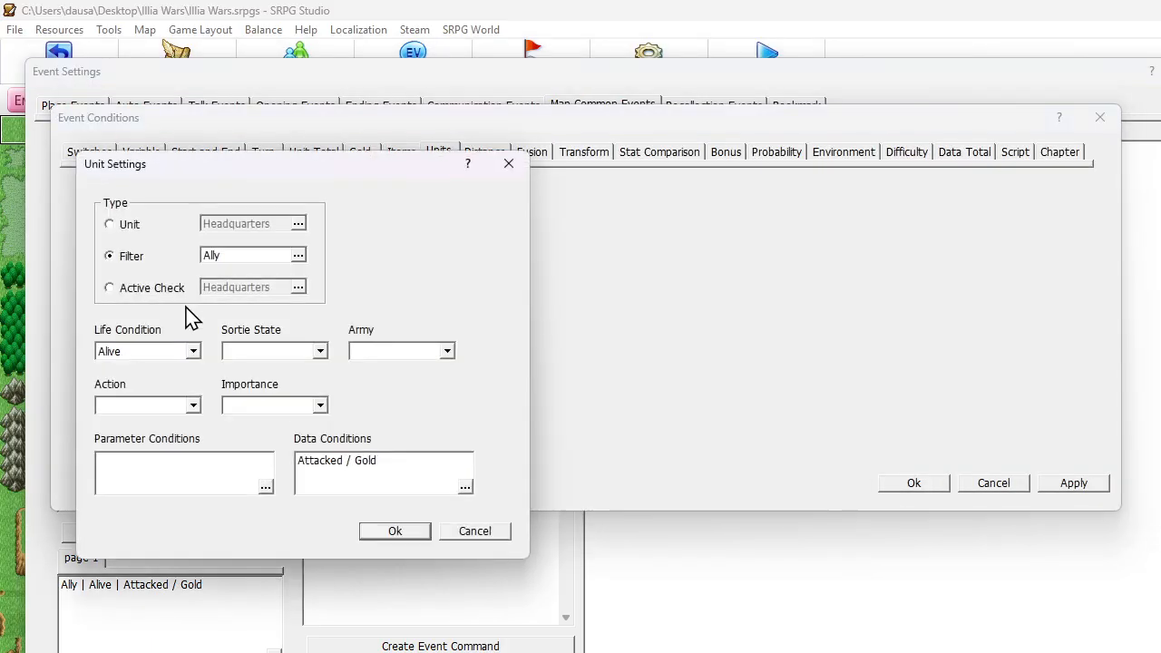
pyautogui.click(151, 352)
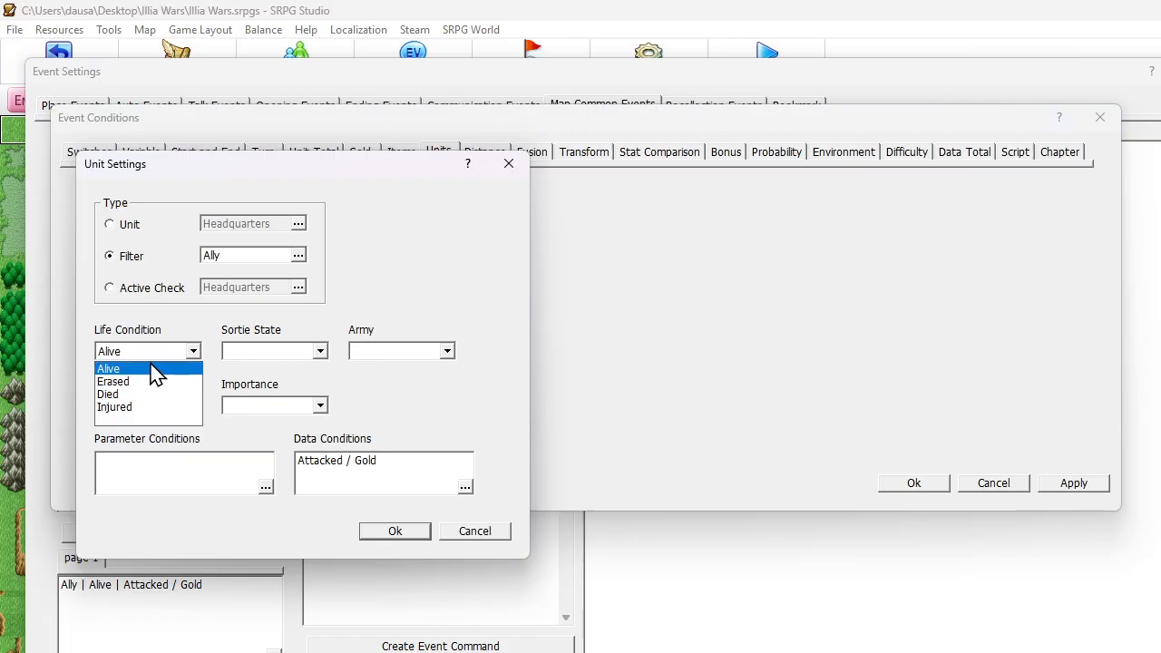
pyautogui.click(156, 420)
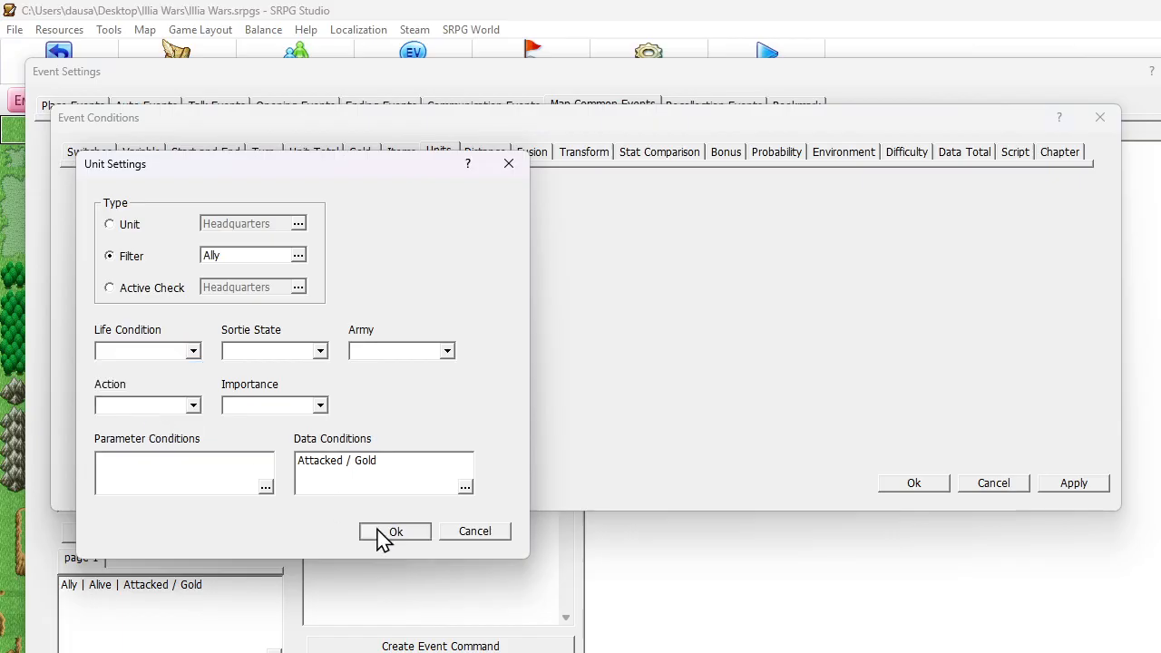
pyautogui.click(385, 535)
pyautogui.click(914, 488)
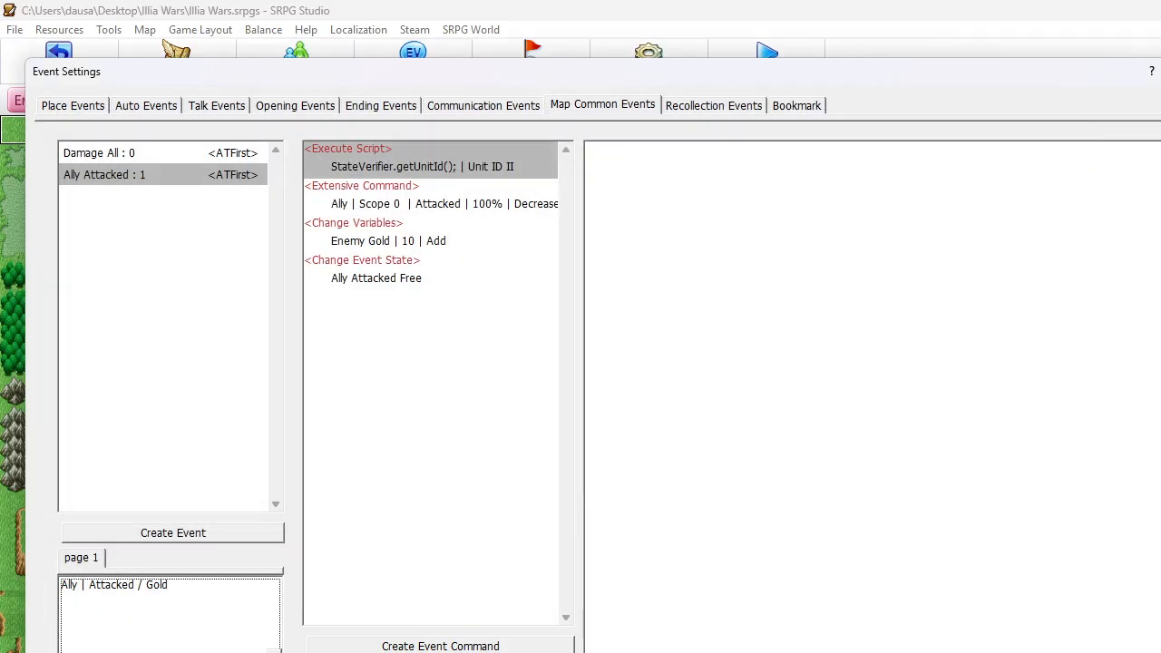
pyautogui.click(925, 652)
# - Map-test the revised Ally Attacked event by ending two player turns so the enemy Worker can reach and attack the mine
pyautogui.click(778, 66)
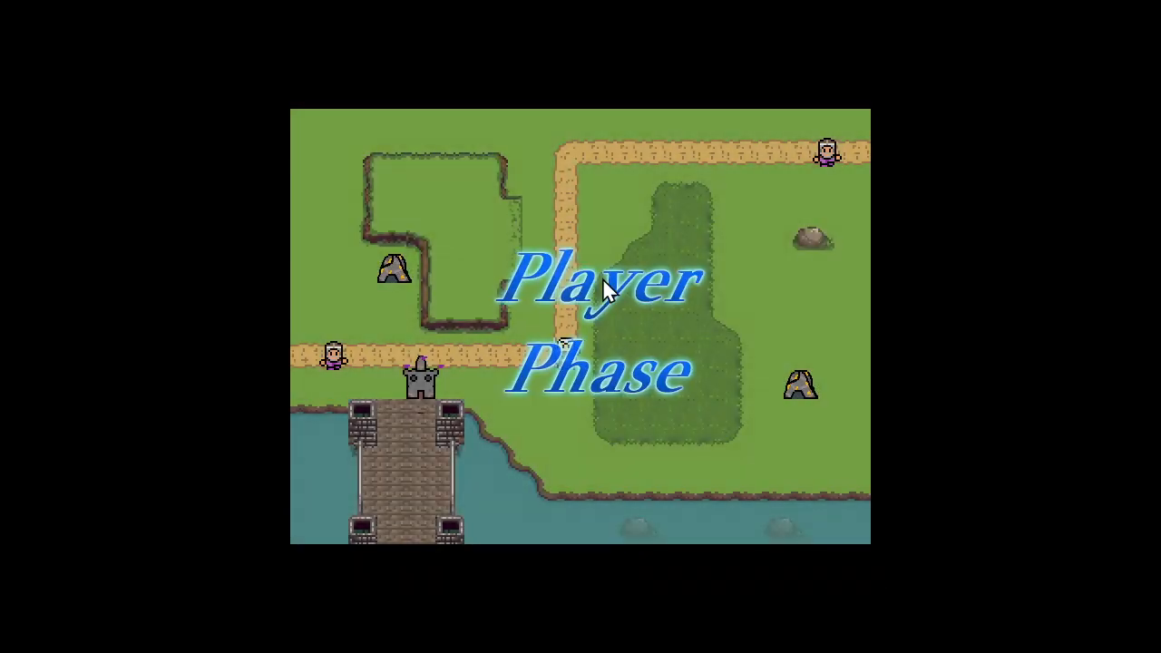
pyautogui.click(481, 284)
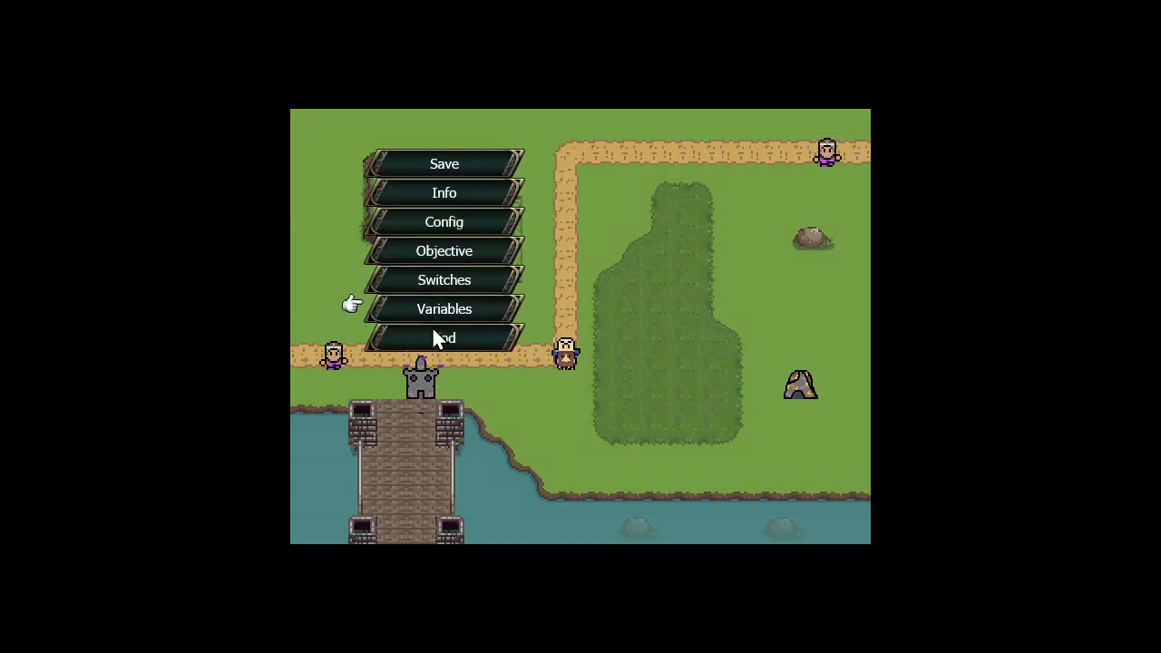
pyautogui.click(435, 337)
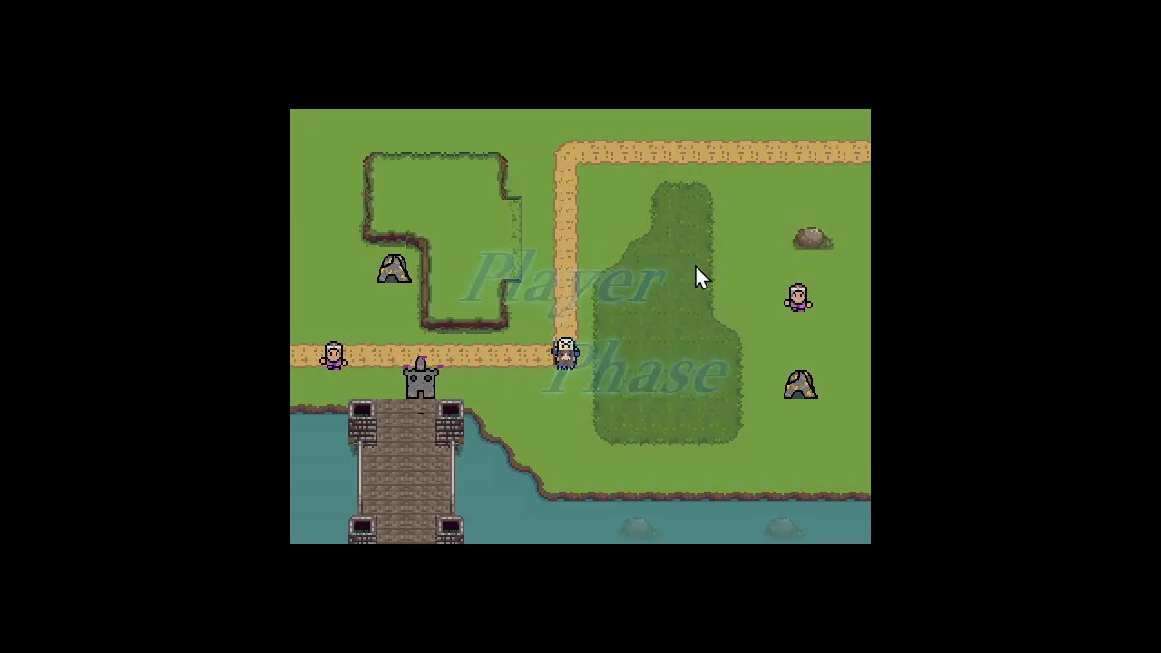
pyautogui.click(679, 320)
pyautogui.click(457, 338)
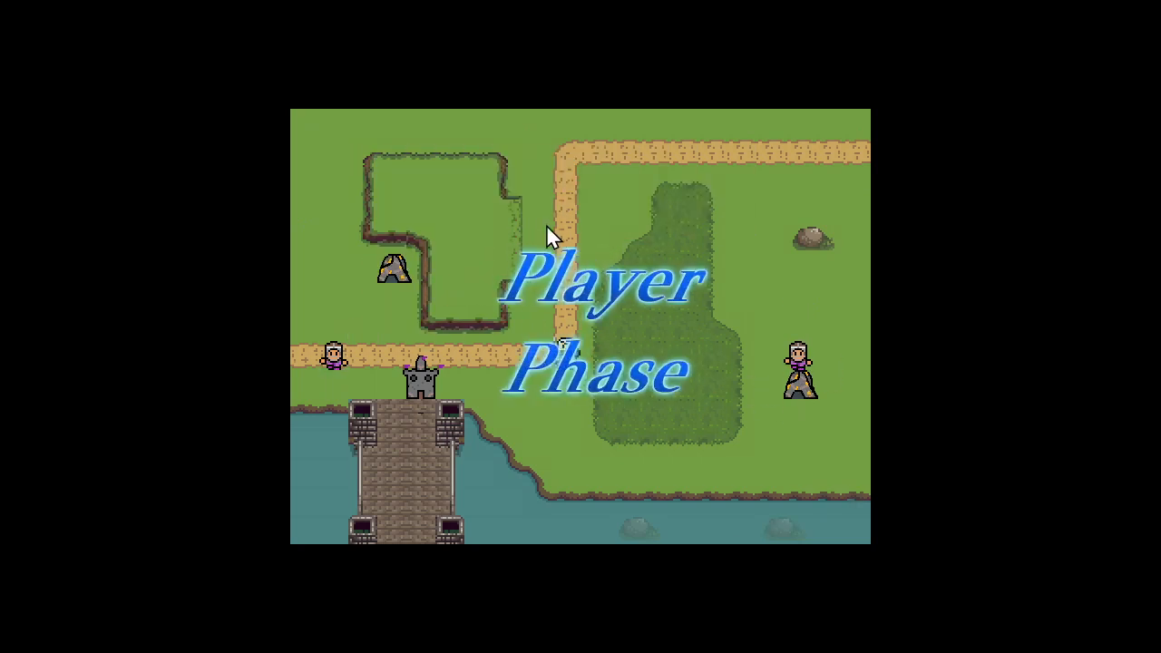
# - Check the Enemy Gold variable in the running map test and quit the game
pyautogui.click(461, 199)
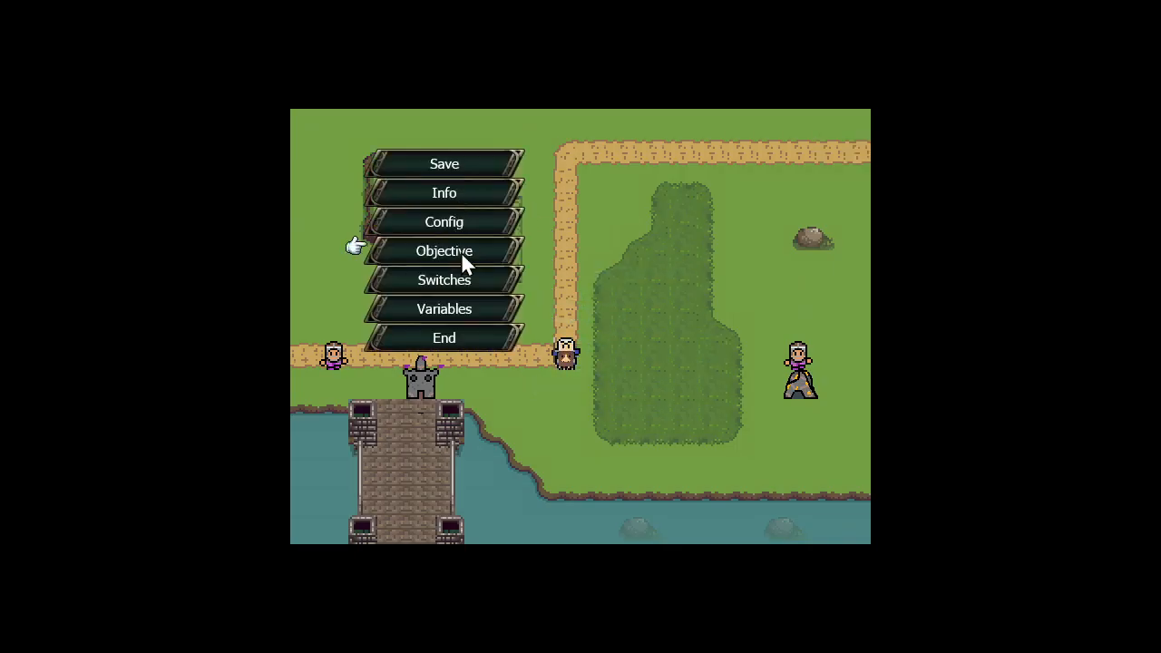
pyautogui.click(454, 308)
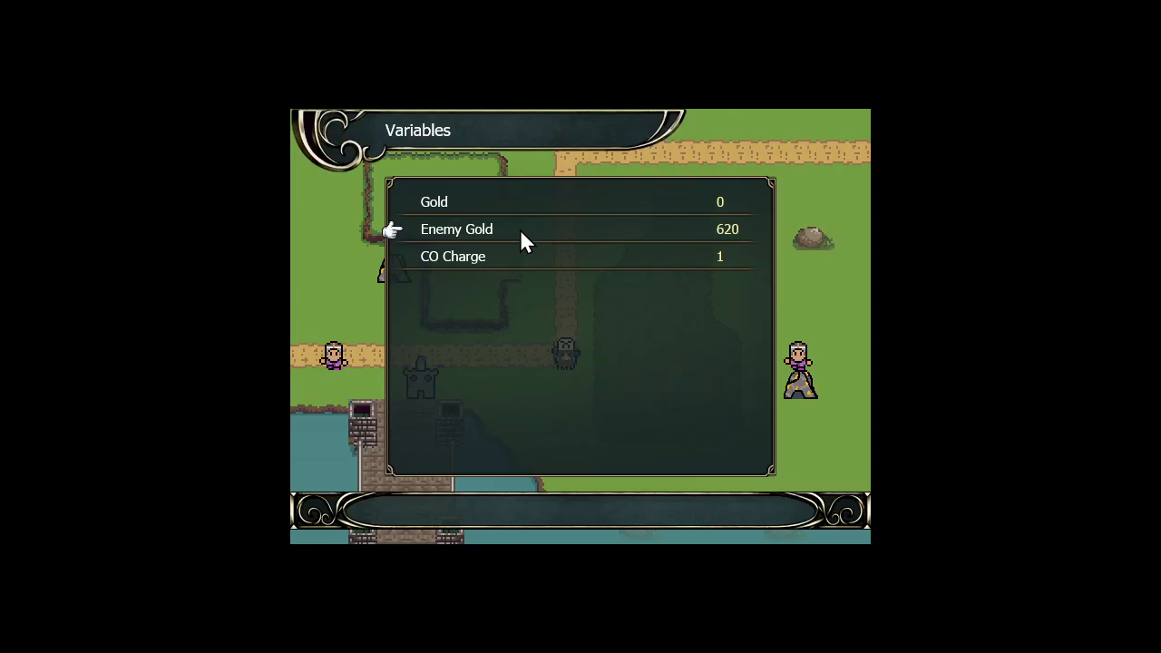
pyautogui.press('Escape')
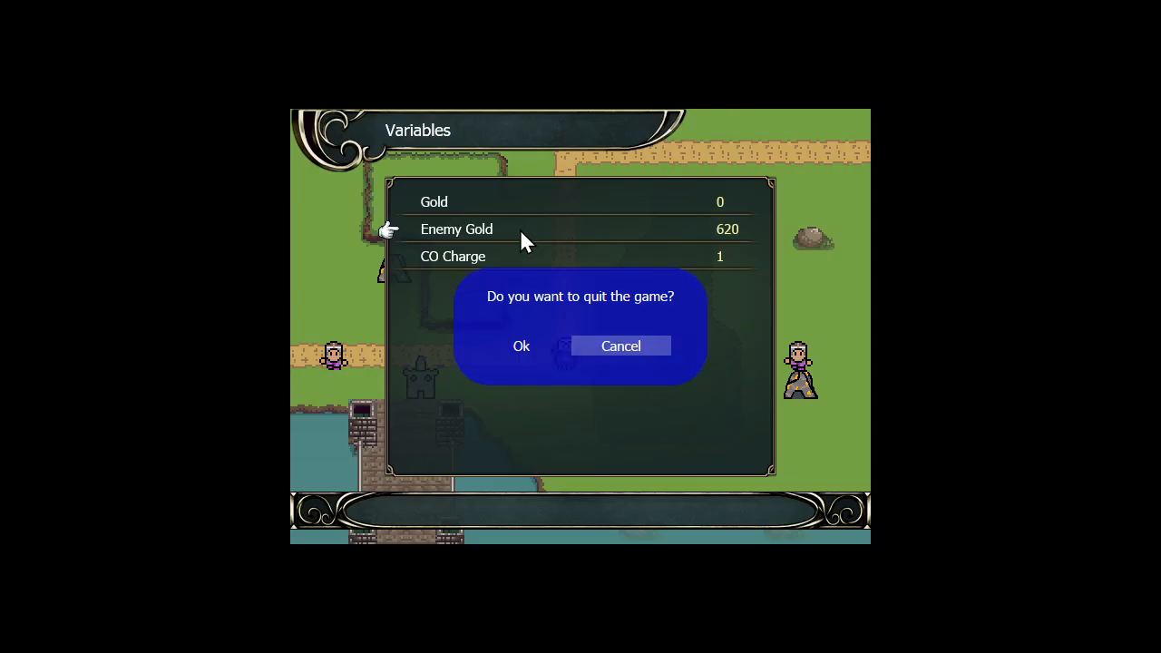
pyautogui.press('Left')
pyautogui.press('Return')
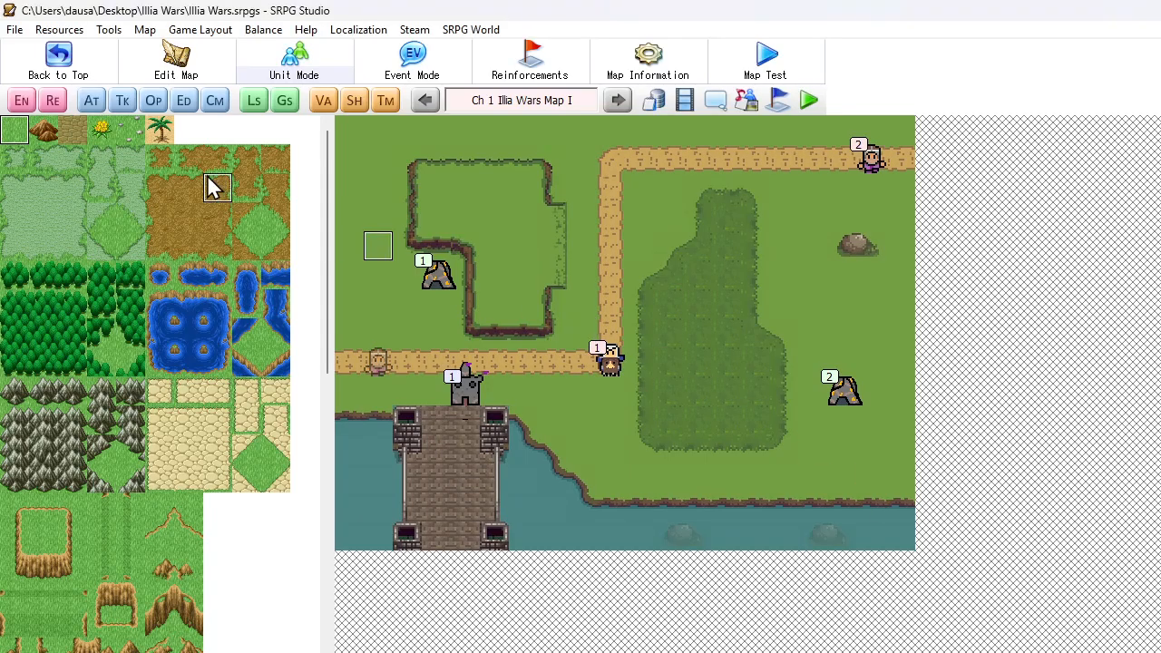
# - Set the data conditions of the Ally Attacked map common event's unit condition to All Match and save the event settings
pyautogui.click(92, 100)
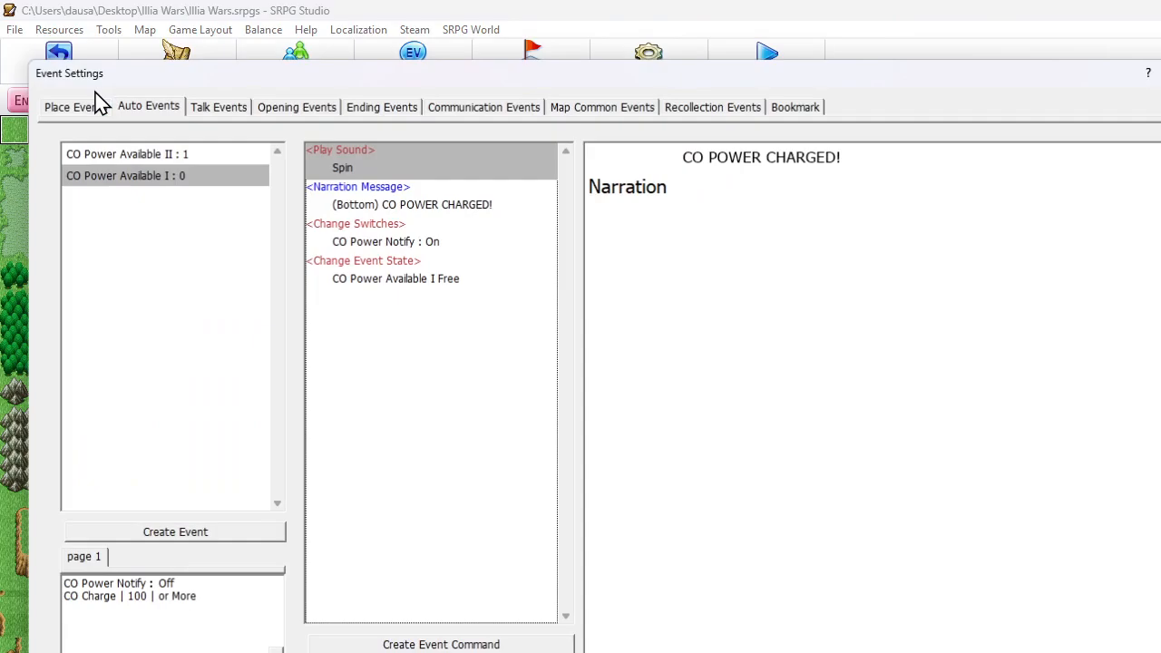
pyautogui.click(552, 110)
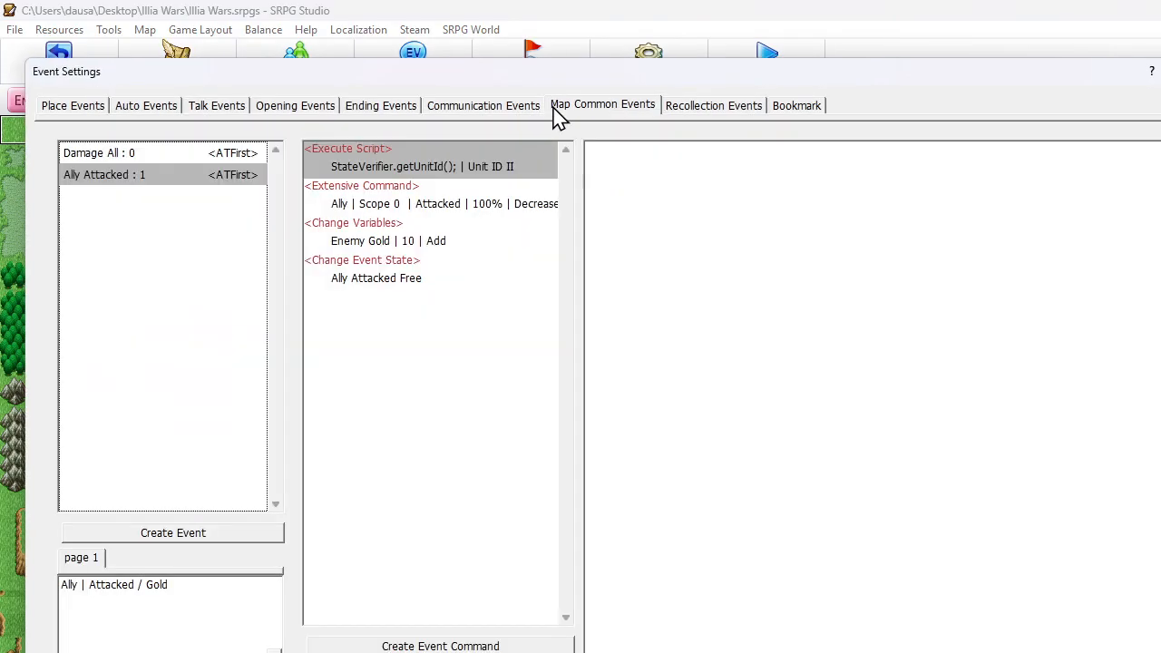
pyautogui.click(443, 241)
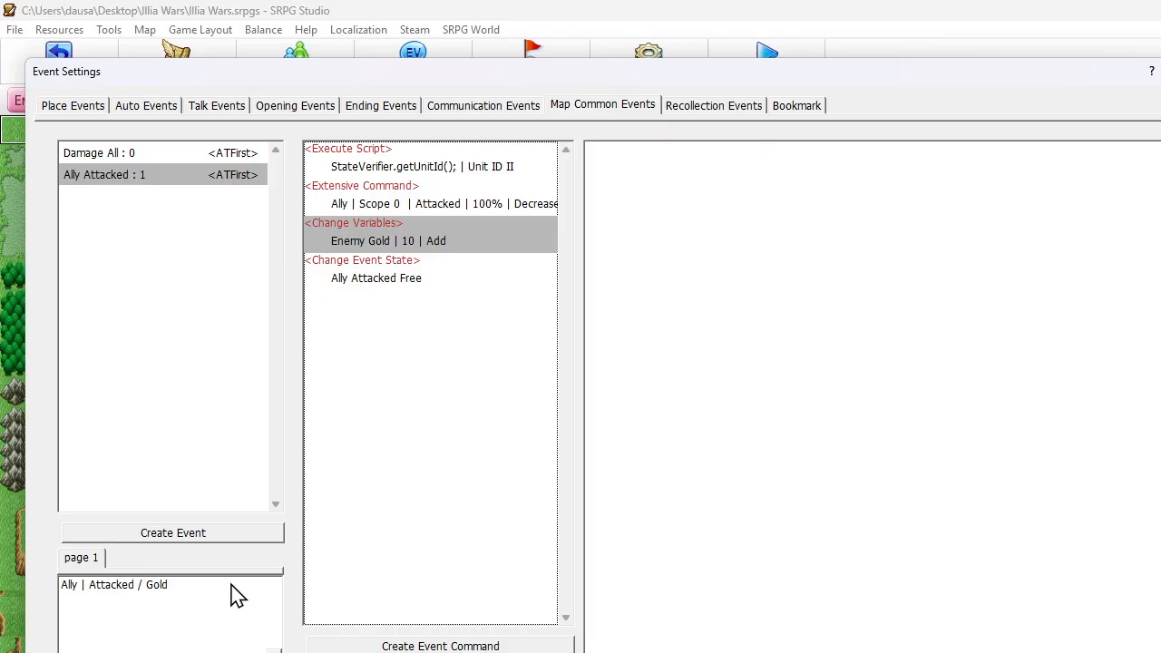
pyautogui.doubleClick(194, 590)
pyautogui.doubleClick(303, 224)
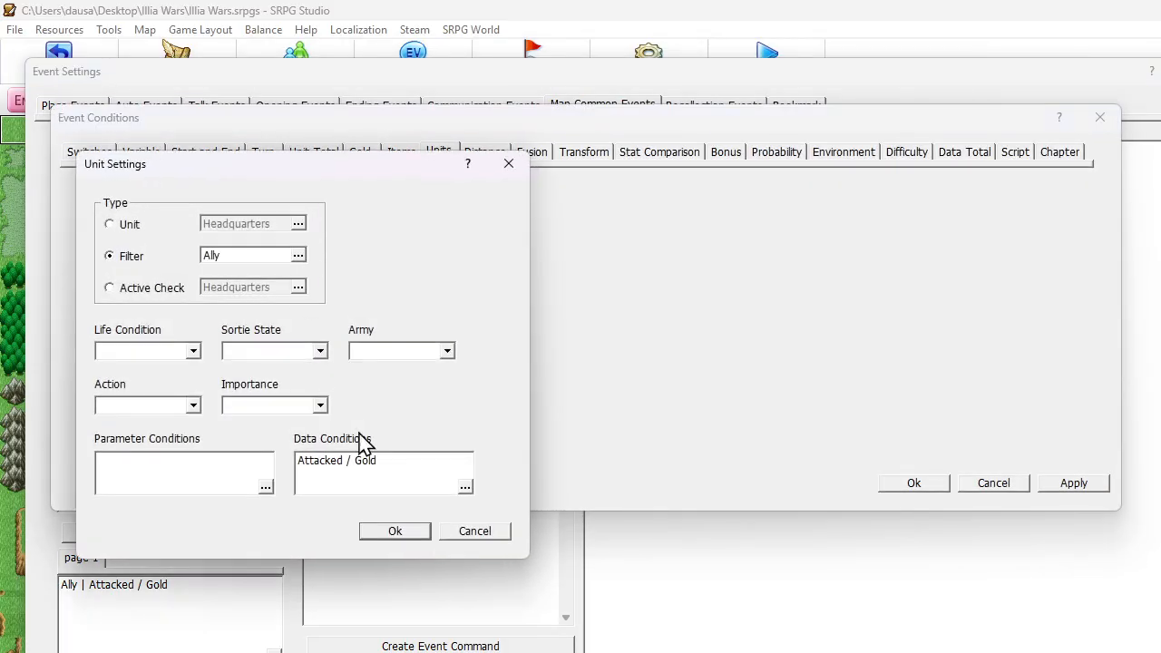
pyautogui.doubleClick(384, 483)
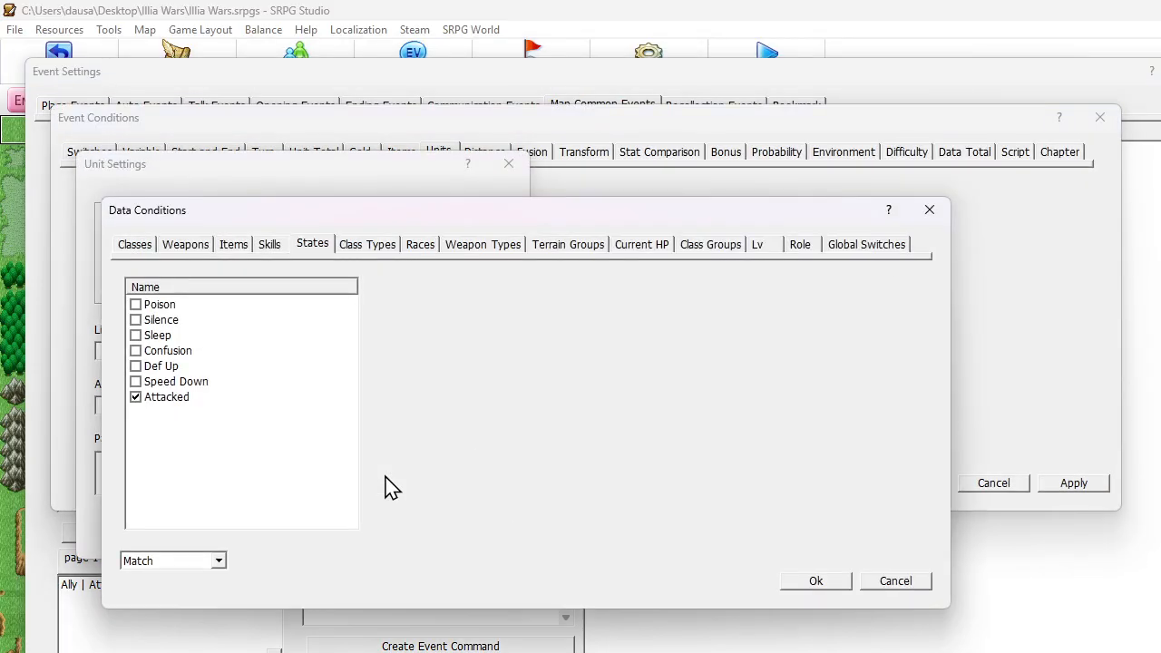
pyautogui.click(200, 562)
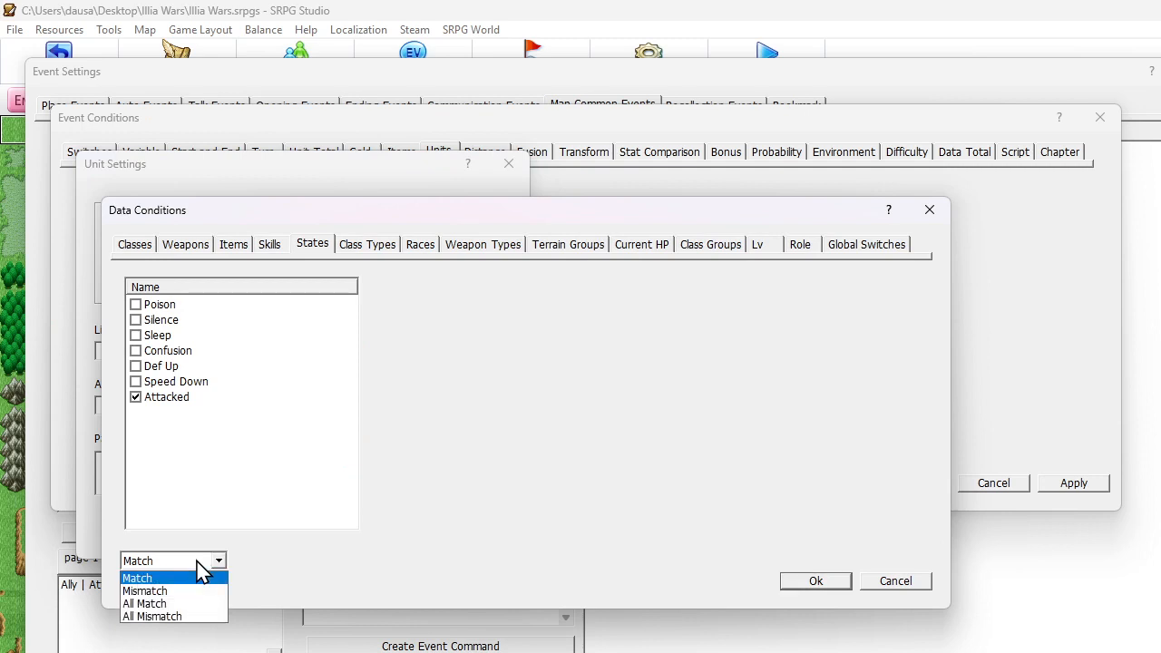
pyautogui.click(179, 605)
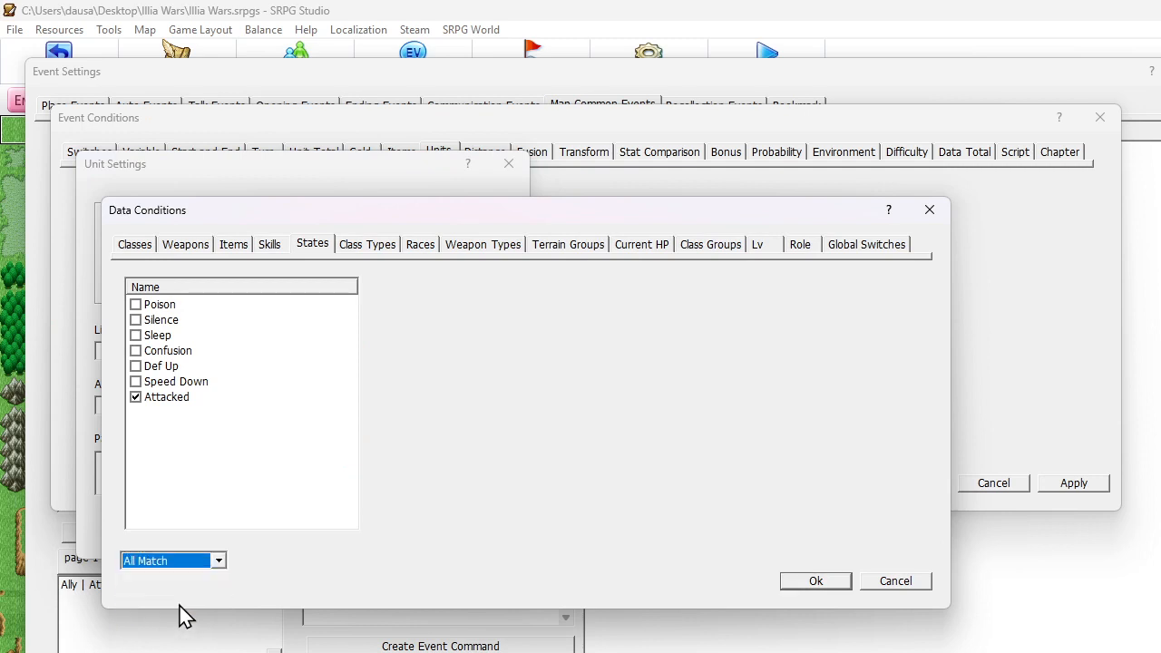
pyautogui.click(800, 583)
pyautogui.click(424, 532)
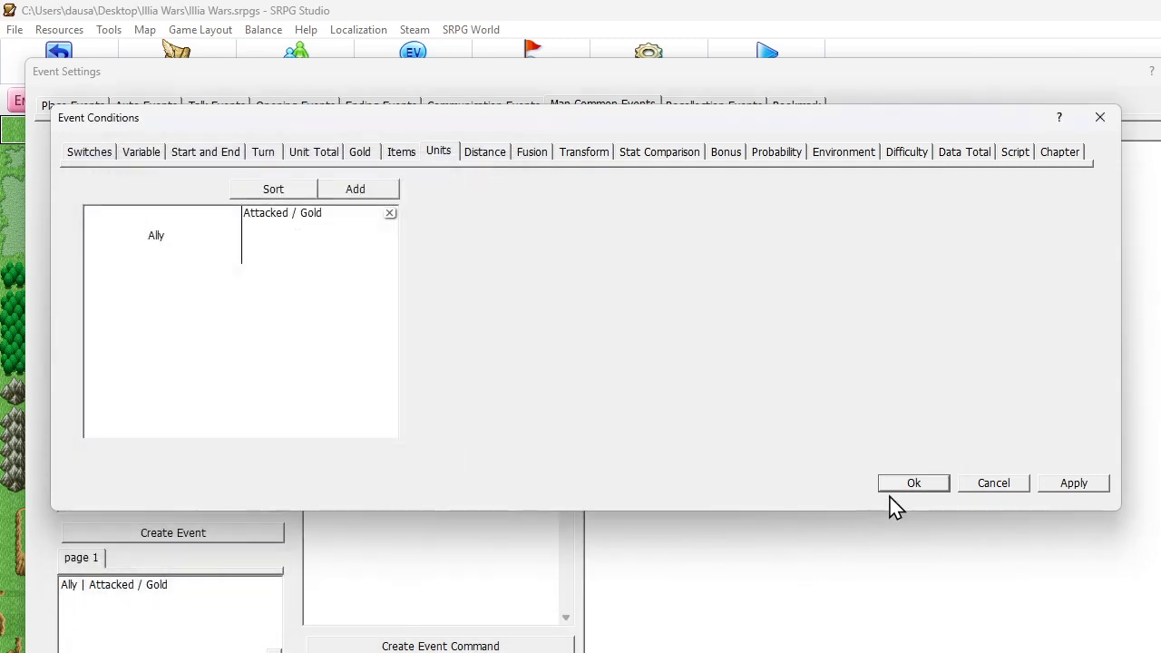
pyautogui.click(913, 482)
pyautogui.press('Escape')
# - Map-test the All Match condition by ending two player turns so the enemy Worker can attack the mine
pyautogui.click(795, 51)
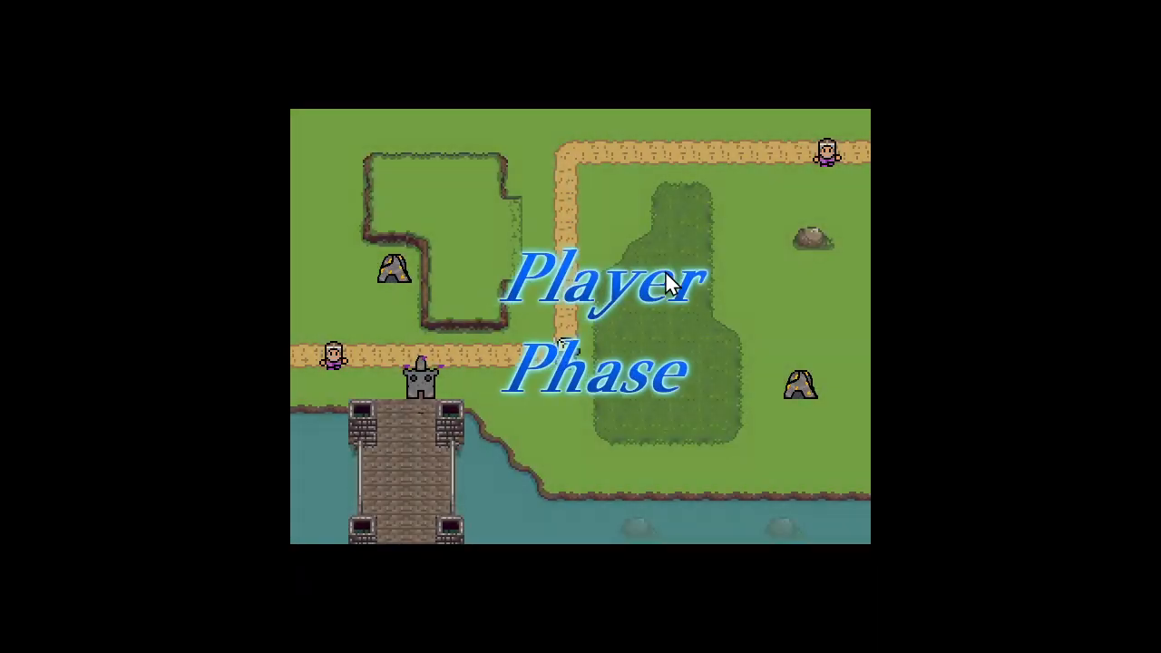
pyautogui.click(560, 246)
pyautogui.click(454, 341)
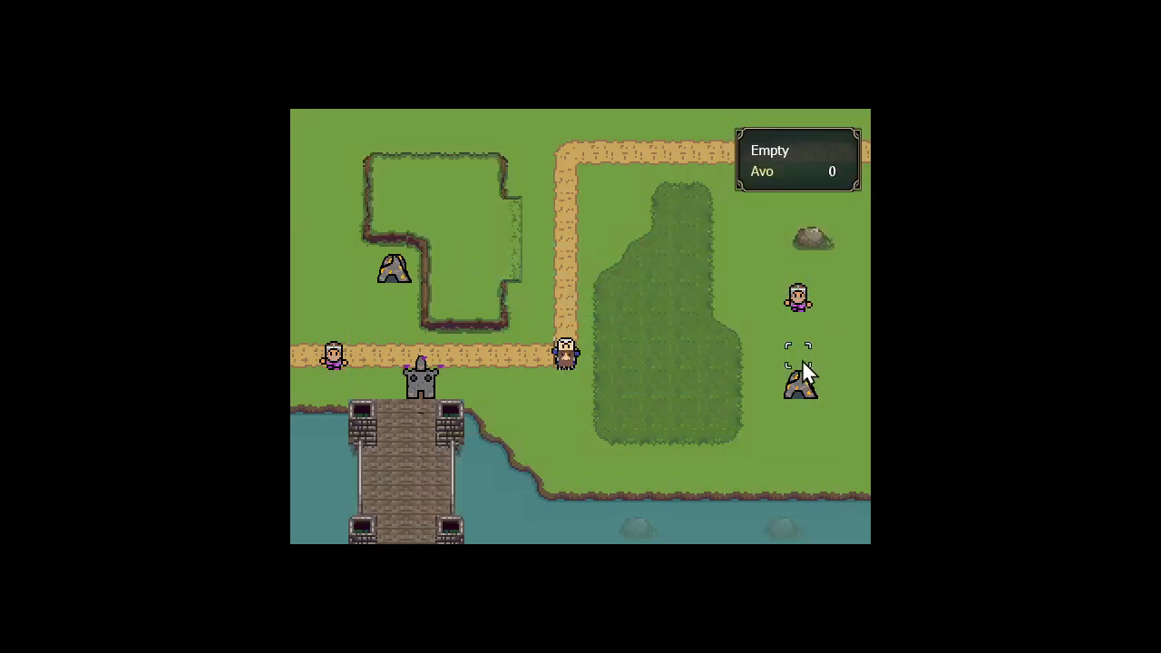
pyautogui.click(497, 356)
pyautogui.click(476, 339)
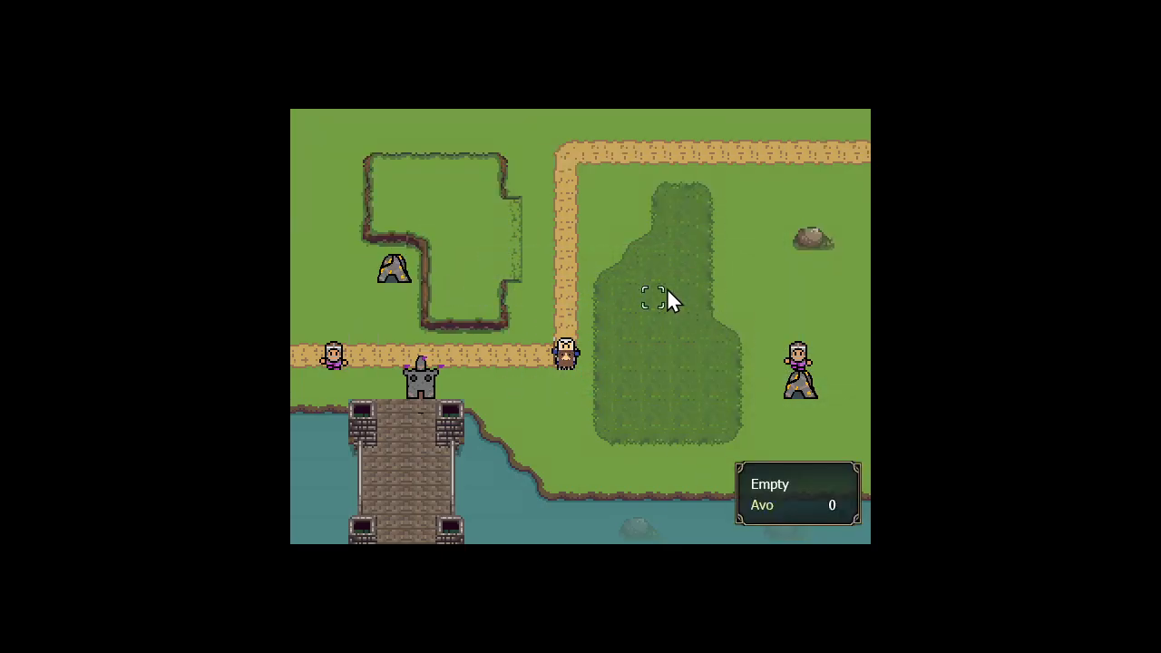
# - Check the Enemy Gold variable on the last variables page and return to the map menu without quitting the game
pyautogui.click(541, 293)
pyautogui.click(464, 305)
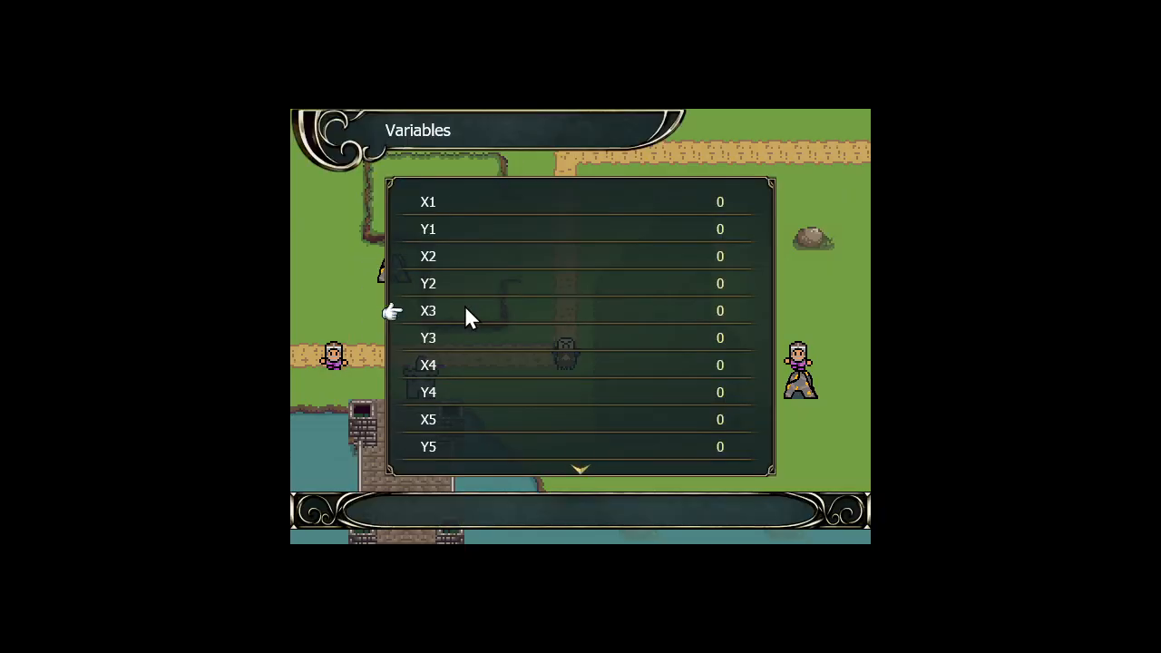
pyautogui.press('Right')
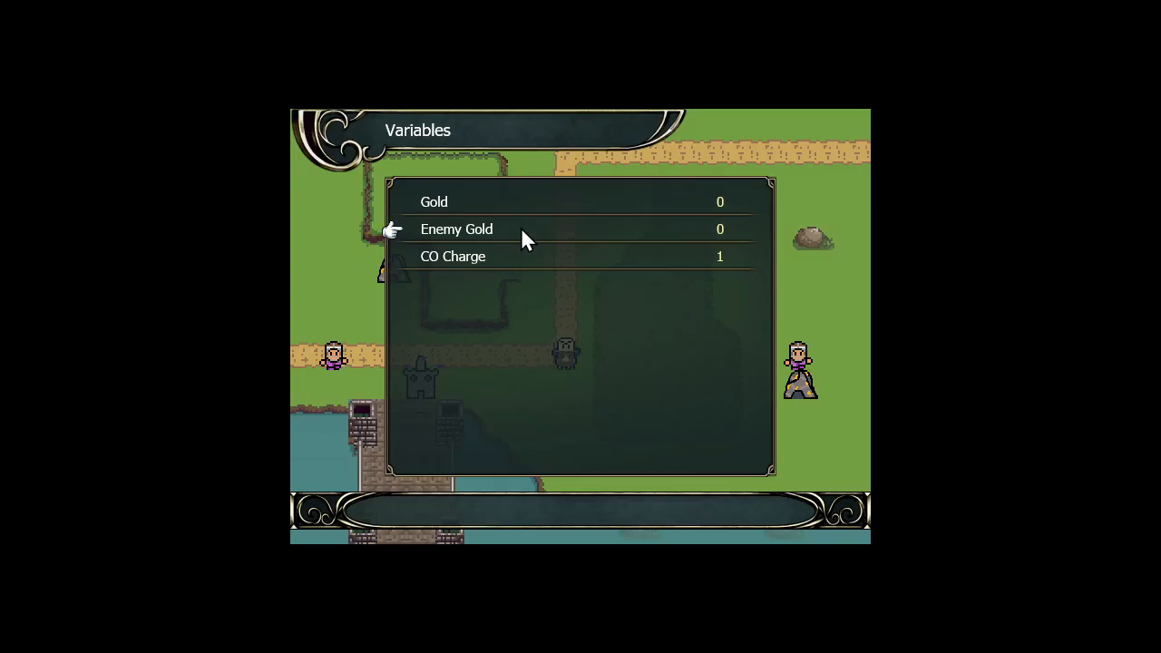
pyautogui.press('Escape')
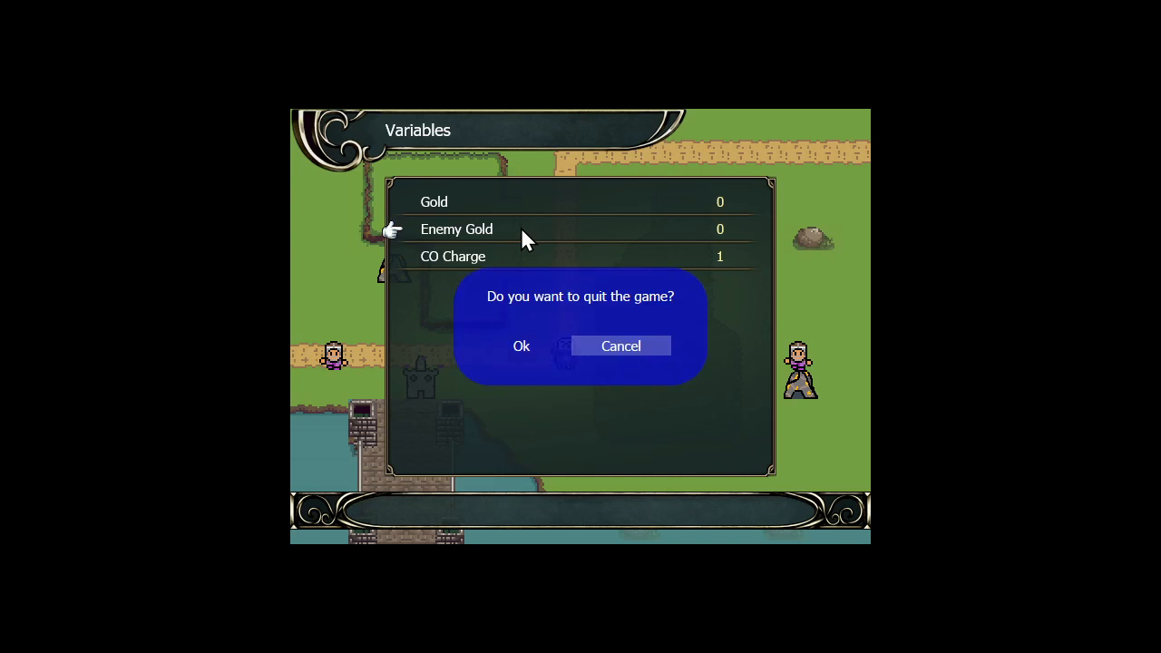
pyautogui.press('Escape')
pyautogui.press('Escape')
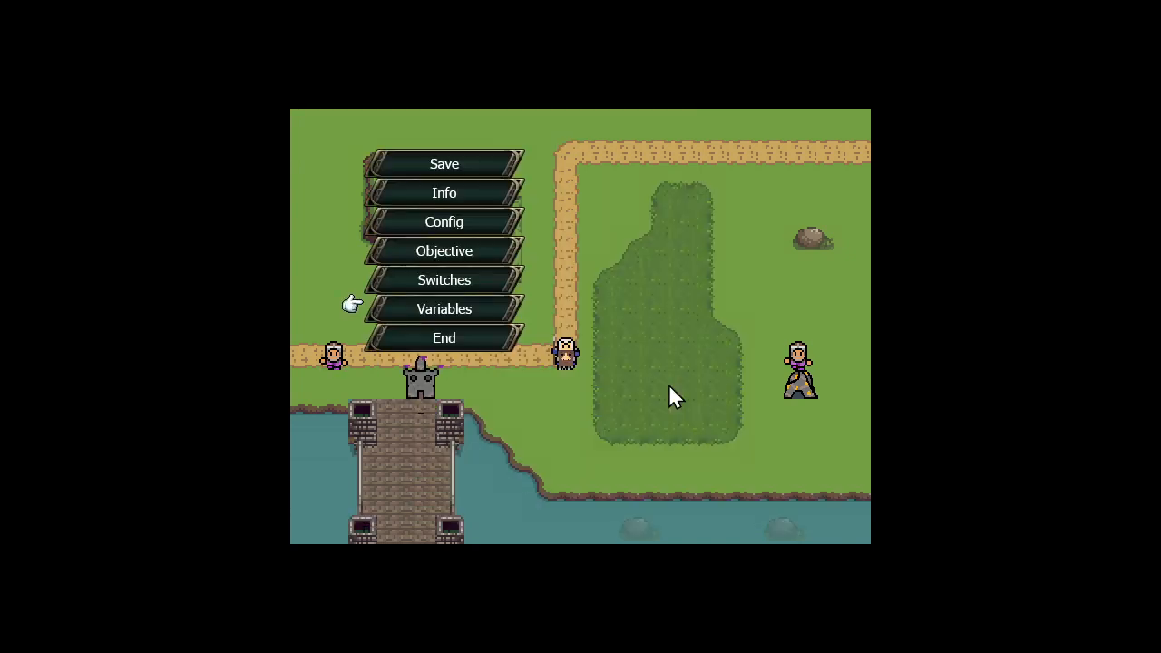
# - End one more player turn to watch the enemy Worker beside the mine, and quit the game
pyautogui.press('Return')
pyautogui.rightClick(663, 298)
pyautogui.rightClick(663, 298)
pyautogui.click(663, 298)
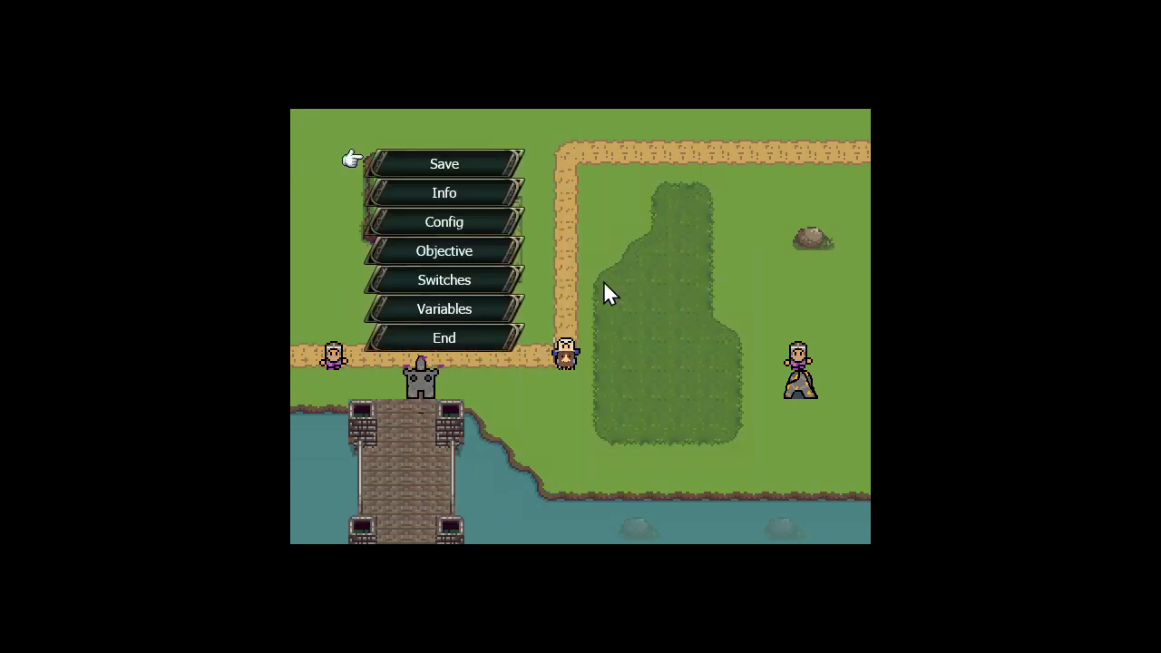
pyautogui.click(459, 332)
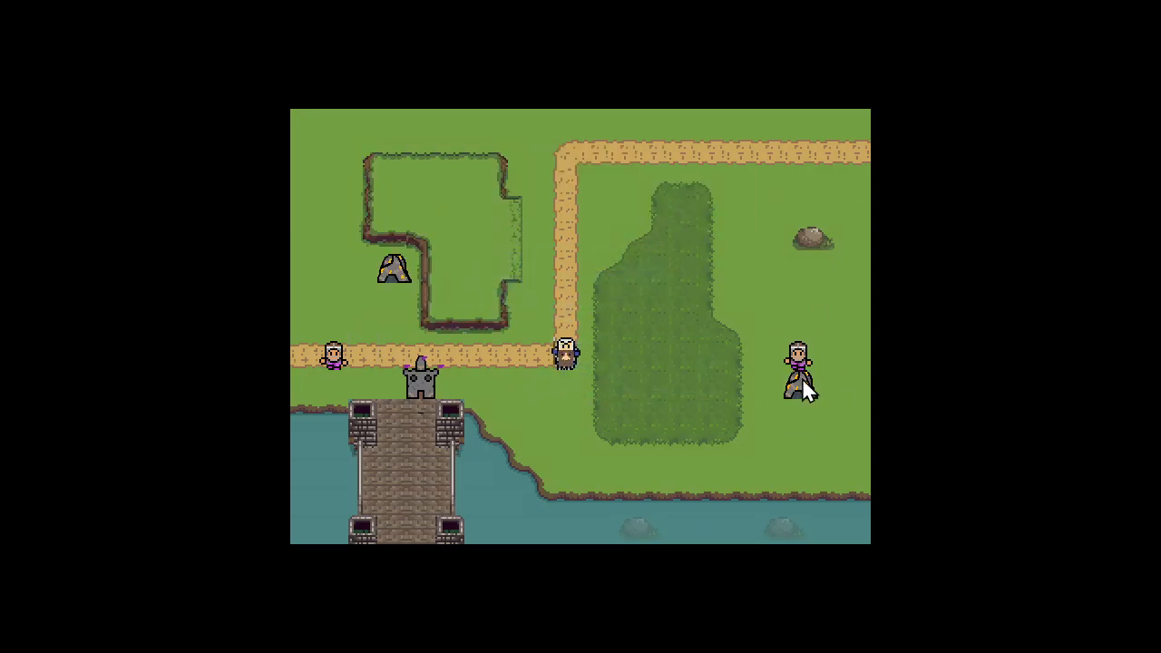
pyautogui.press('Escape')
pyautogui.press('Return')
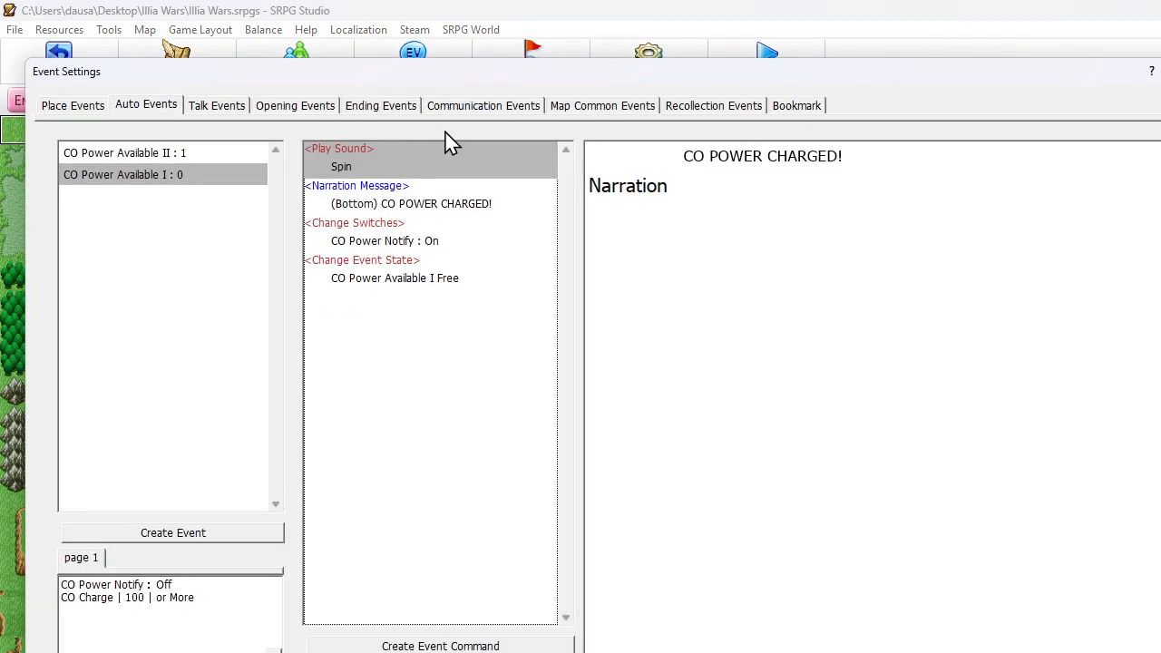
# - Examine the States and Races data conditions in the Ally Attacked map common event's unit condition and accept the settings
pyautogui.click(648, 107)
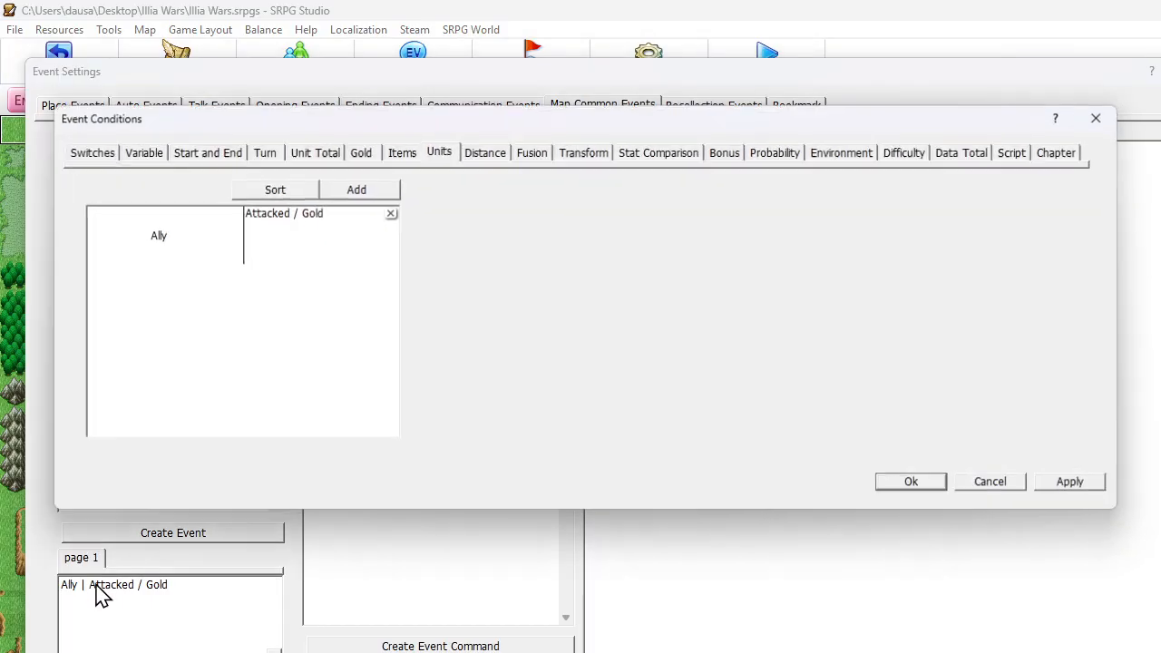
pyautogui.doubleClick(91, 587)
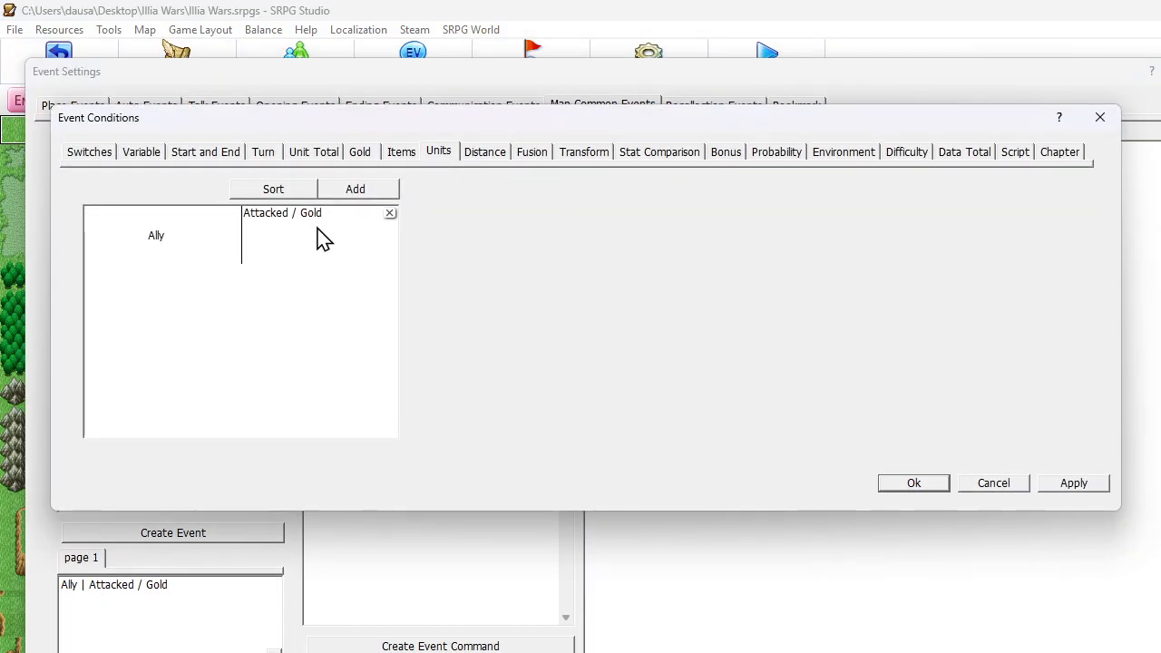
pyautogui.doubleClick(320, 238)
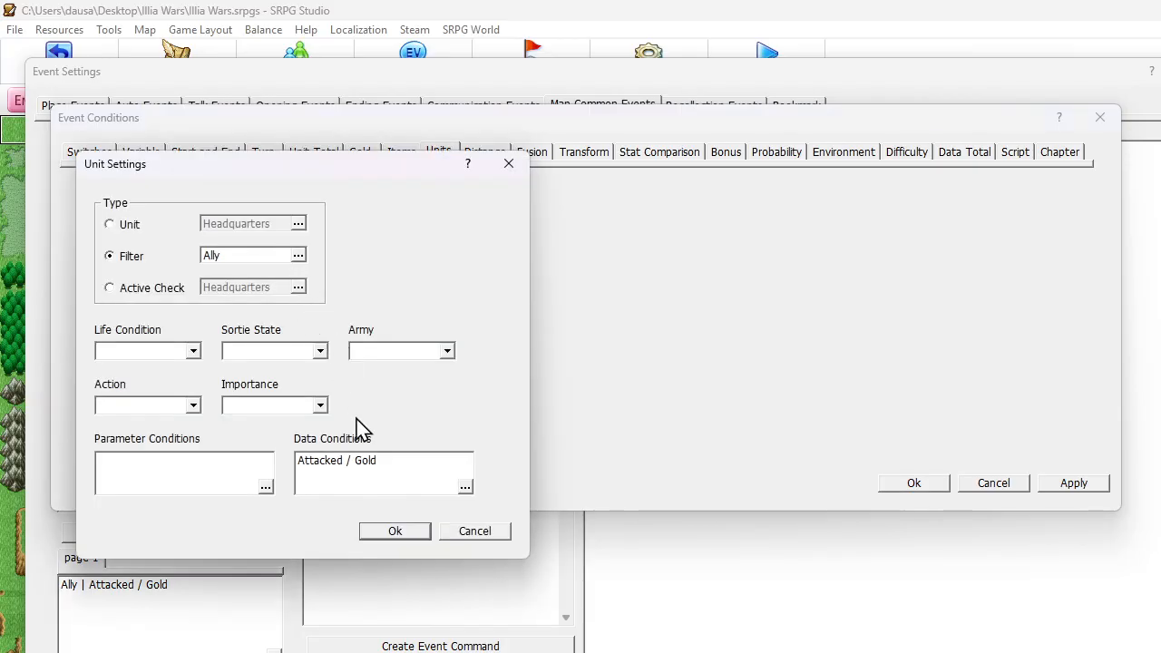
pyautogui.doubleClick(363, 472)
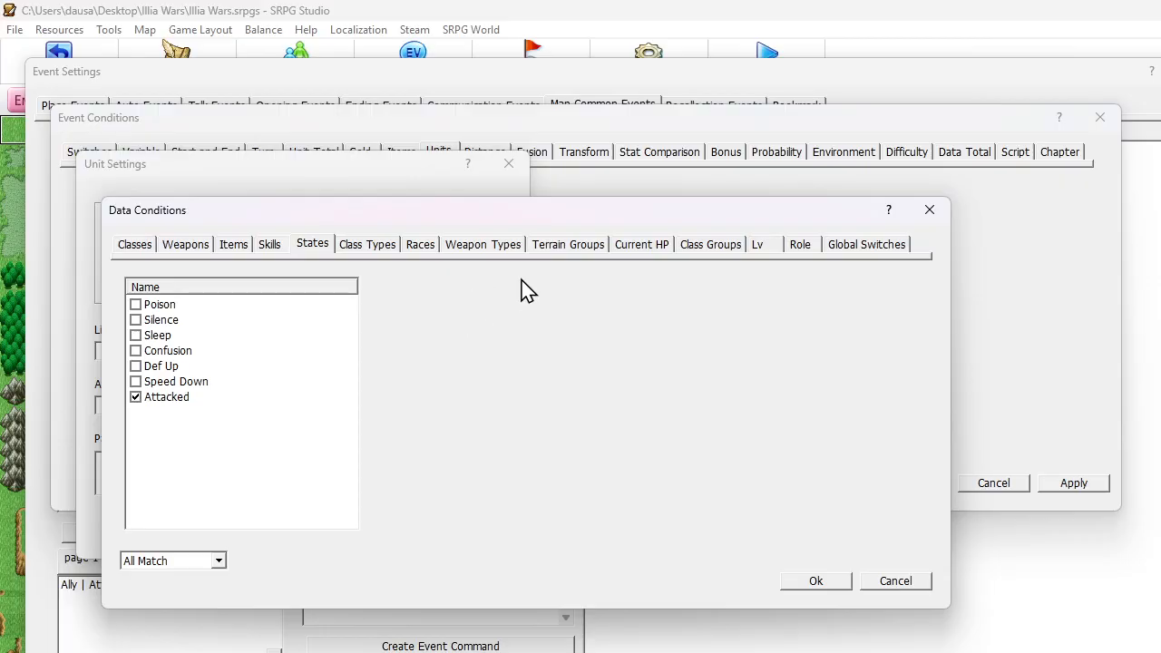
pyautogui.click(422, 245)
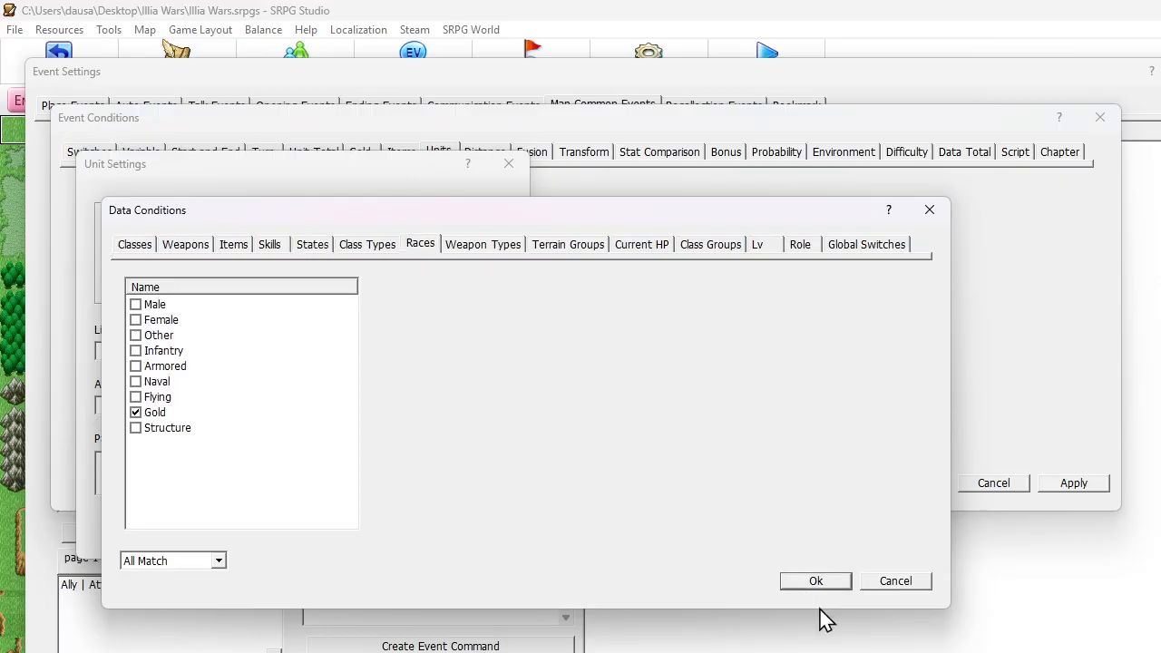
pyautogui.click(819, 581)
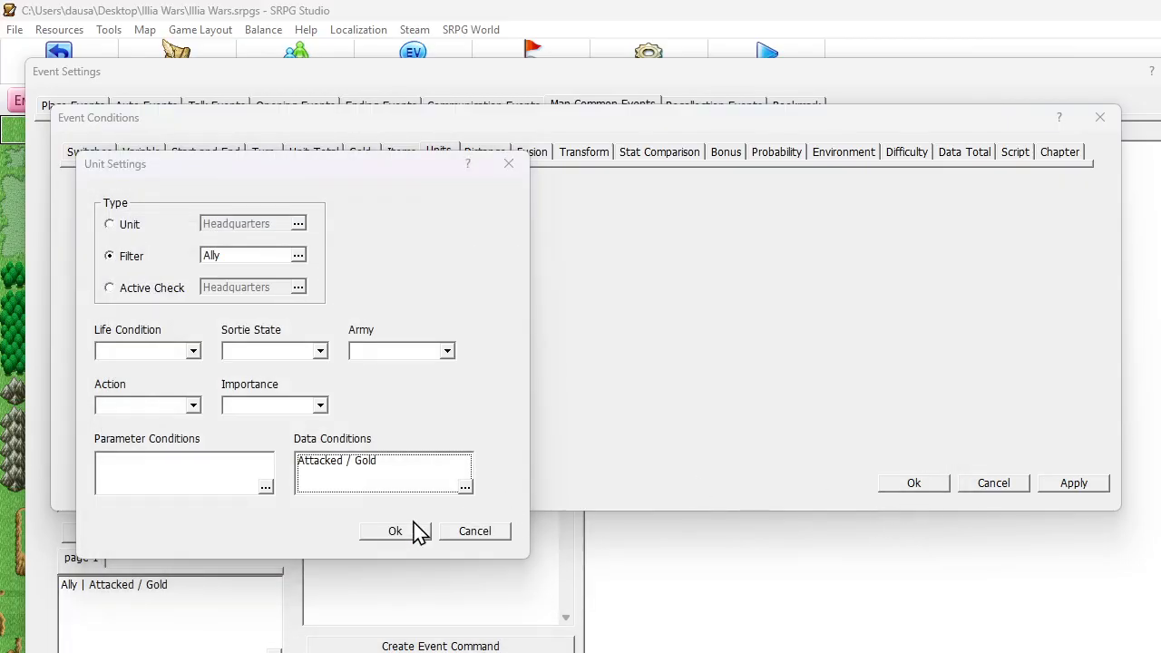
pyautogui.click(415, 532)
pyautogui.click(886, 484)
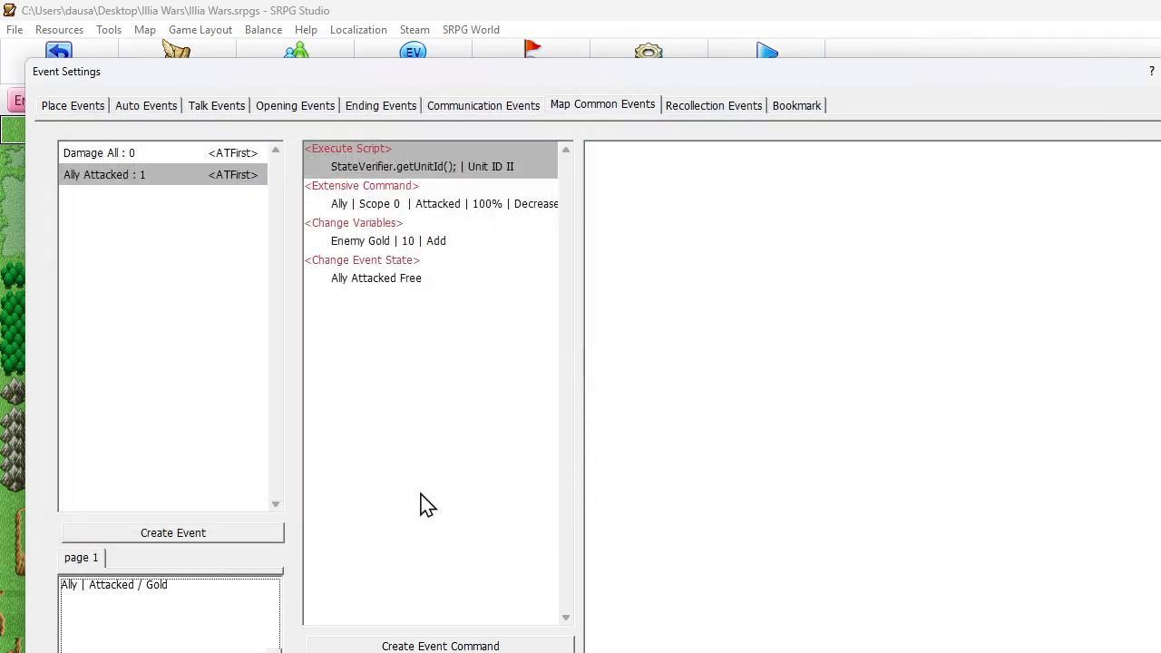
# - Set the Ally Attacked event's unit condition to Match, remove the Gold race so only the Attacked state remains, and accept it
pyautogui.doubleClick(181, 606)
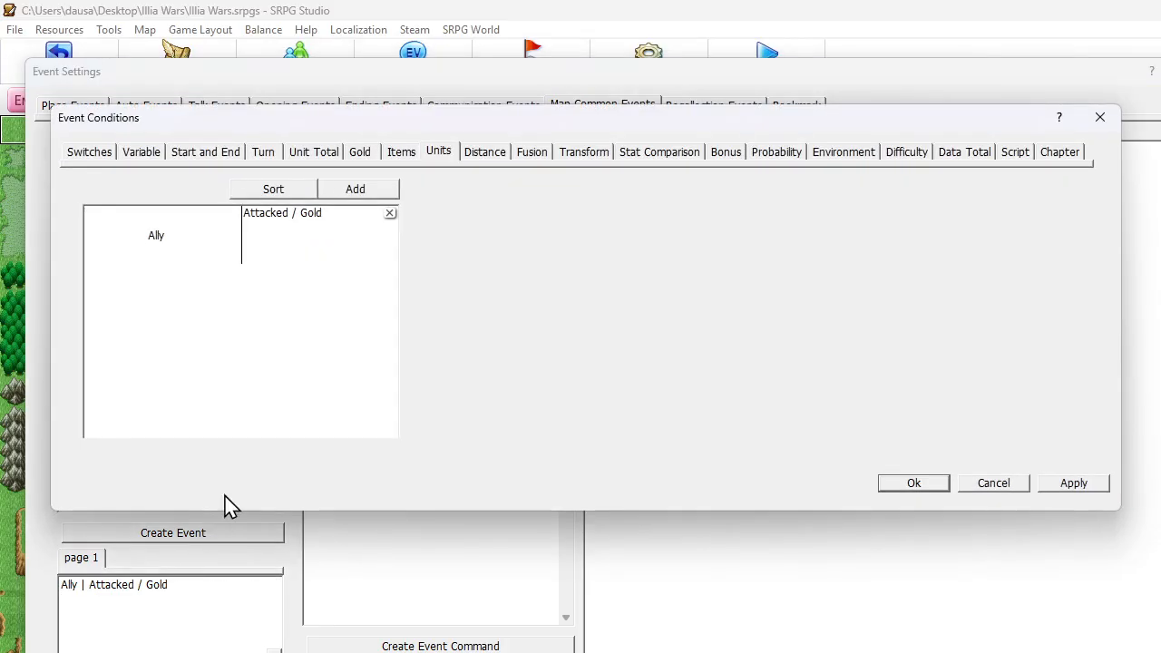
pyautogui.doubleClick(293, 233)
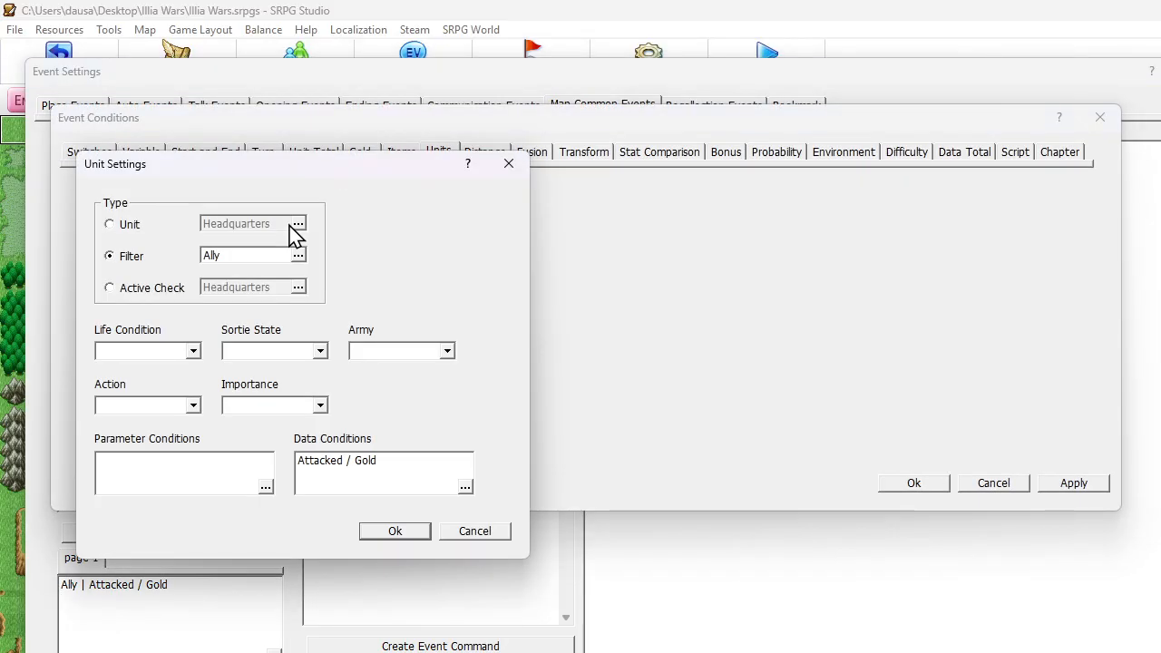
pyautogui.doubleClick(395, 476)
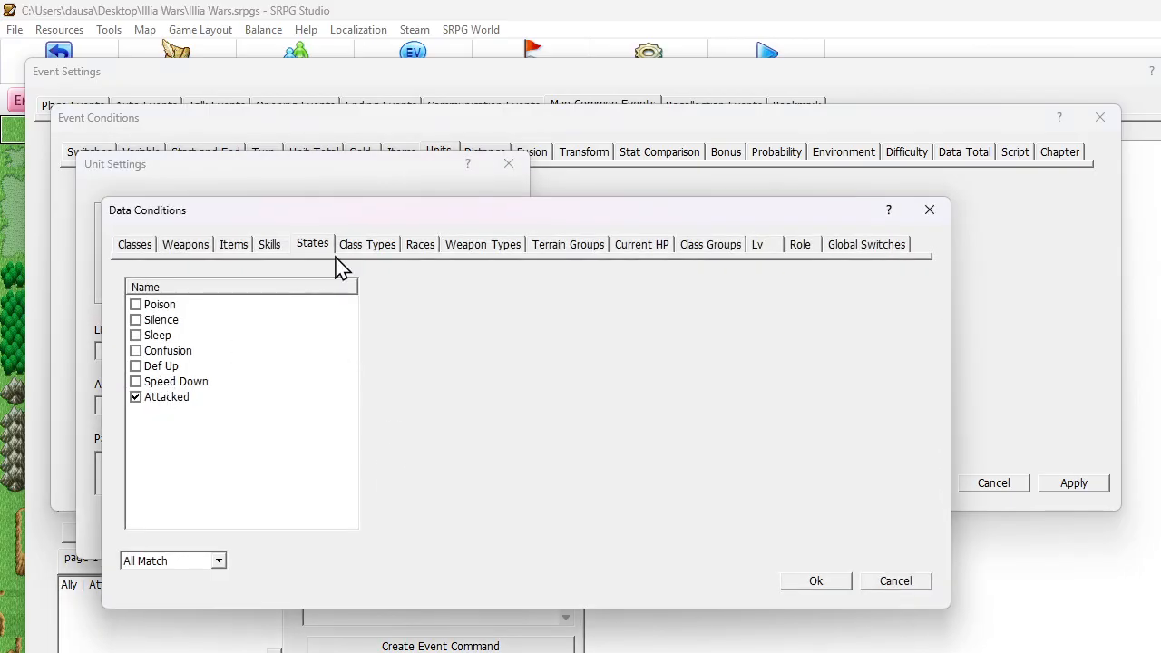
pyautogui.click(177, 559)
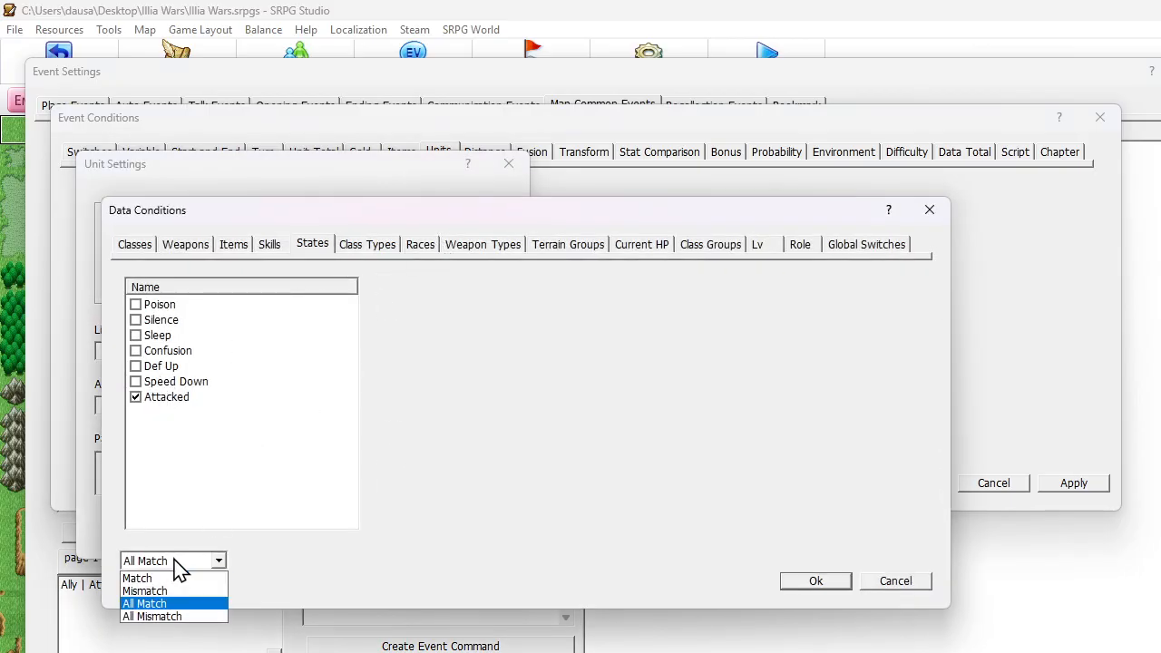
pyautogui.click(178, 575)
pyautogui.click(421, 245)
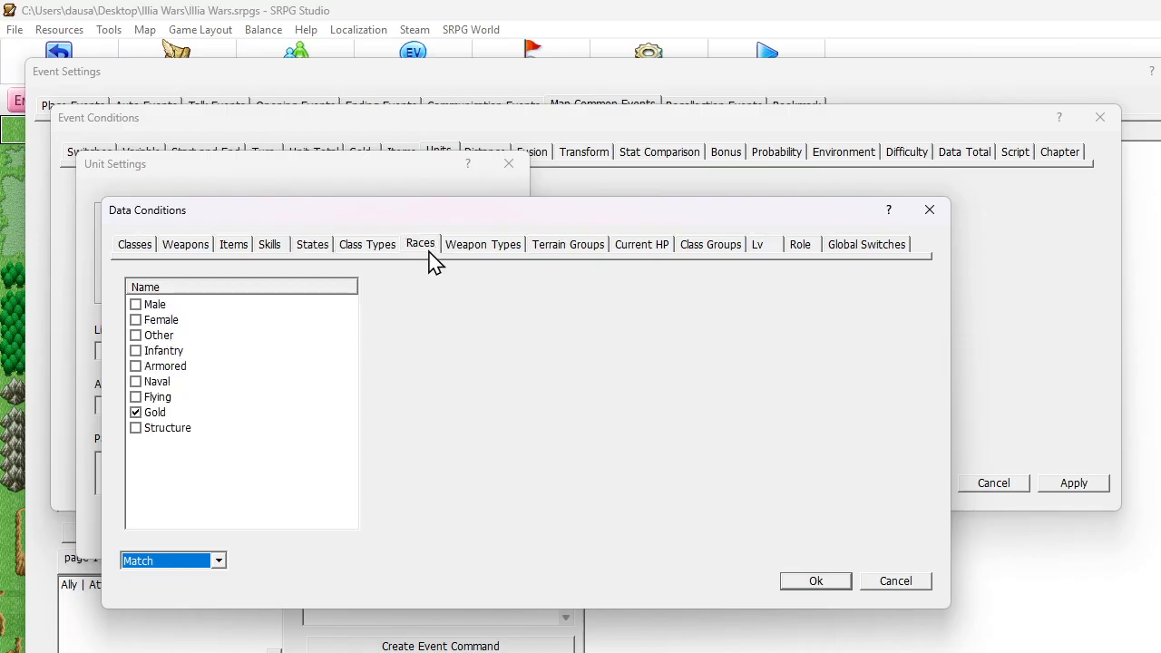
pyautogui.click(137, 413)
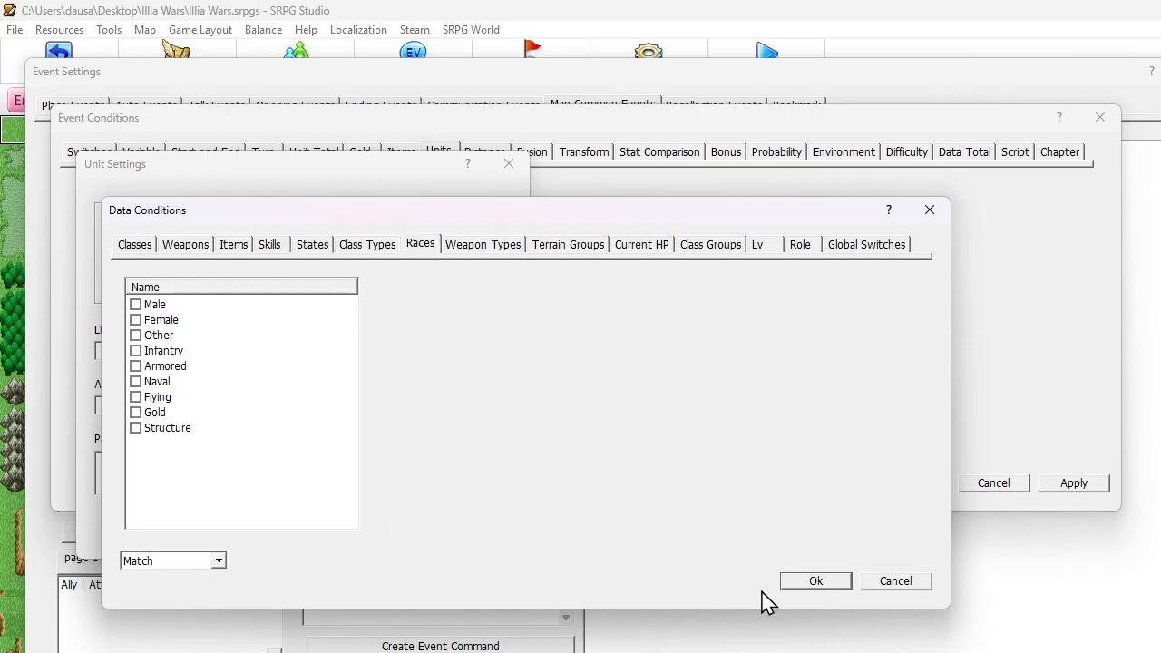
pyautogui.click(810, 583)
pyautogui.click(423, 534)
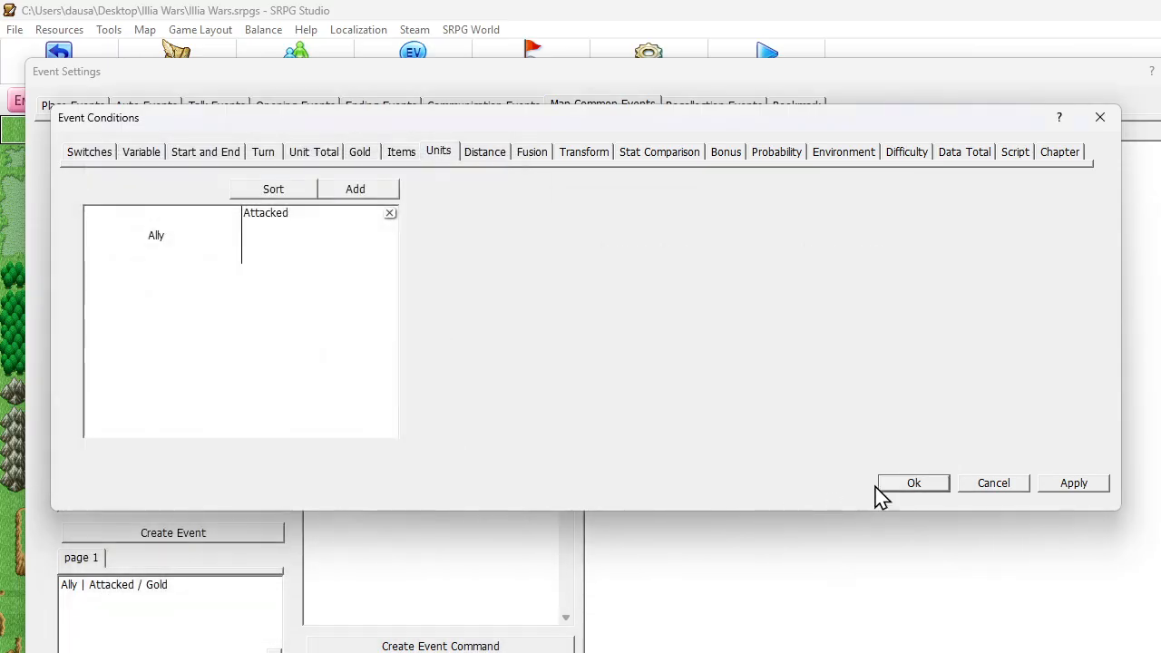
pyautogui.click(898, 489)
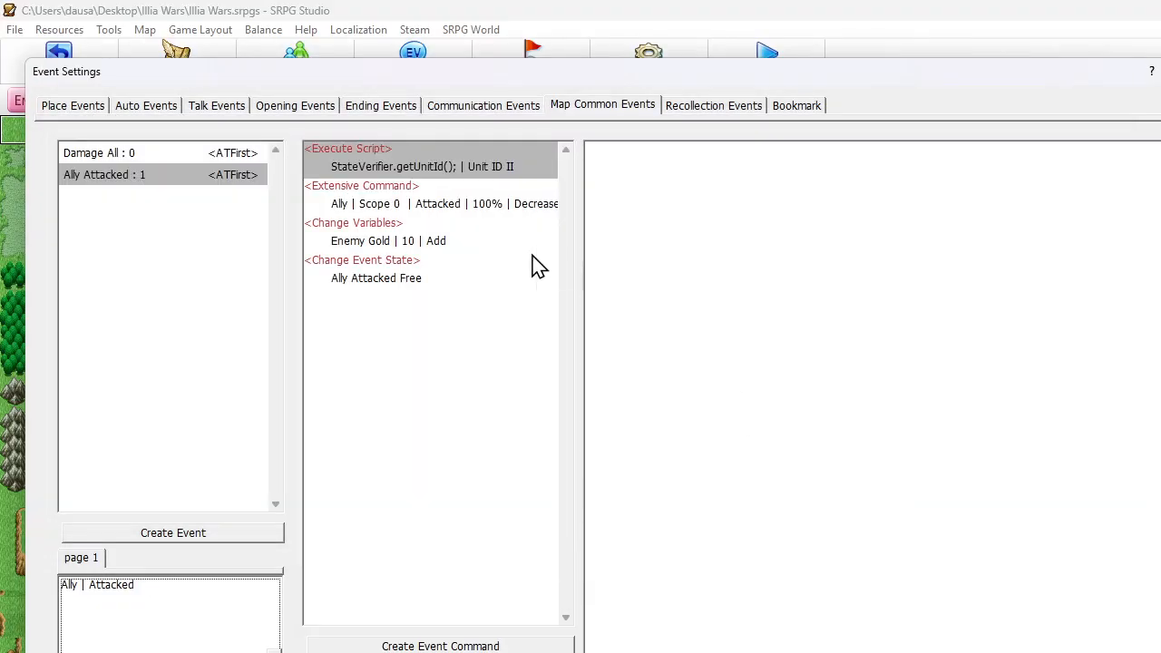
# - Add a unit condition for the ID variable Unit ID II to the event's Enemy Gold Change Variables command
pyautogui.click(461, 243)
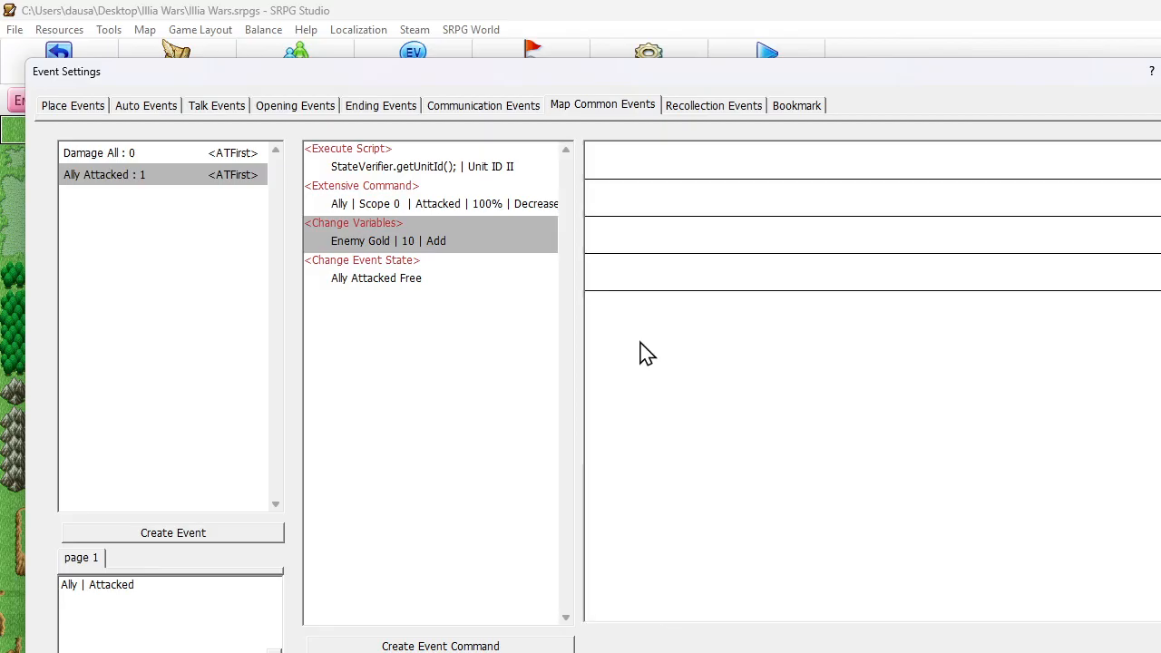
pyautogui.doubleClick(624, 245)
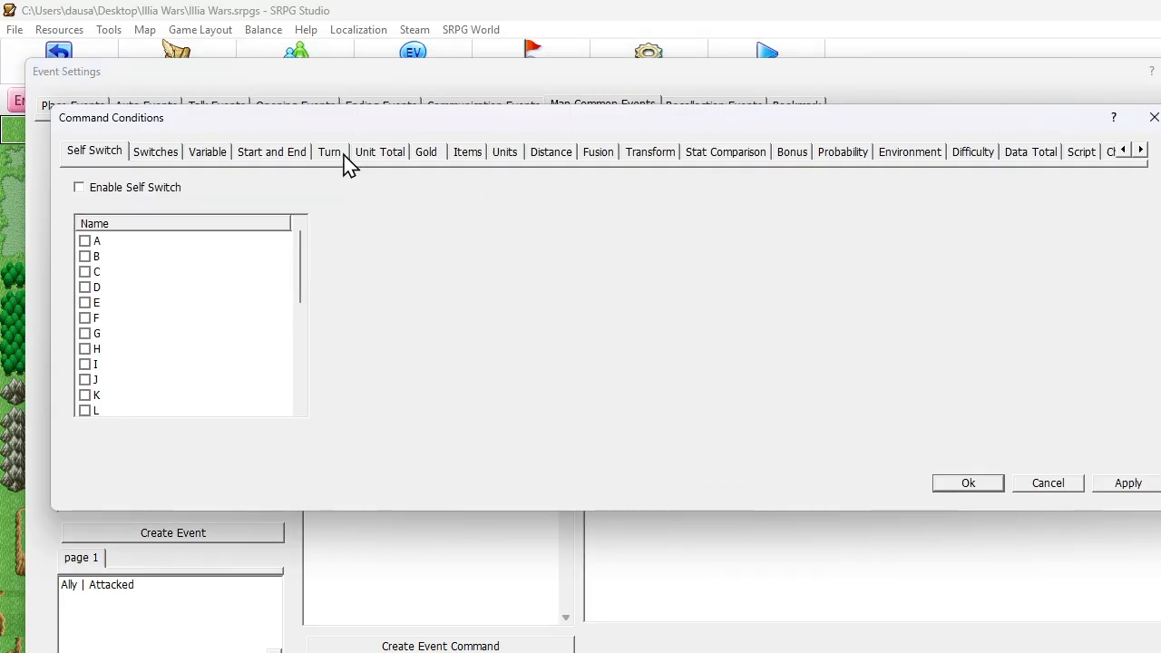
pyautogui.click(502, 155)
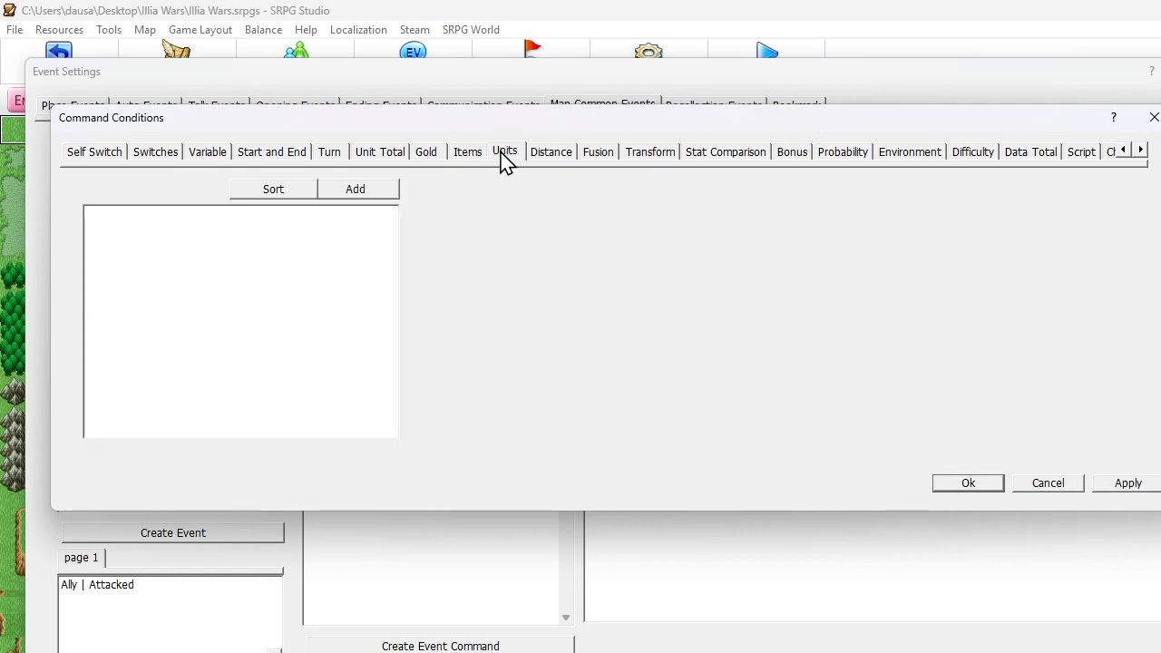
pyautogui.click(324, 193)
pyautogui.click(226, 226)
pyautogui.click(204, 243)
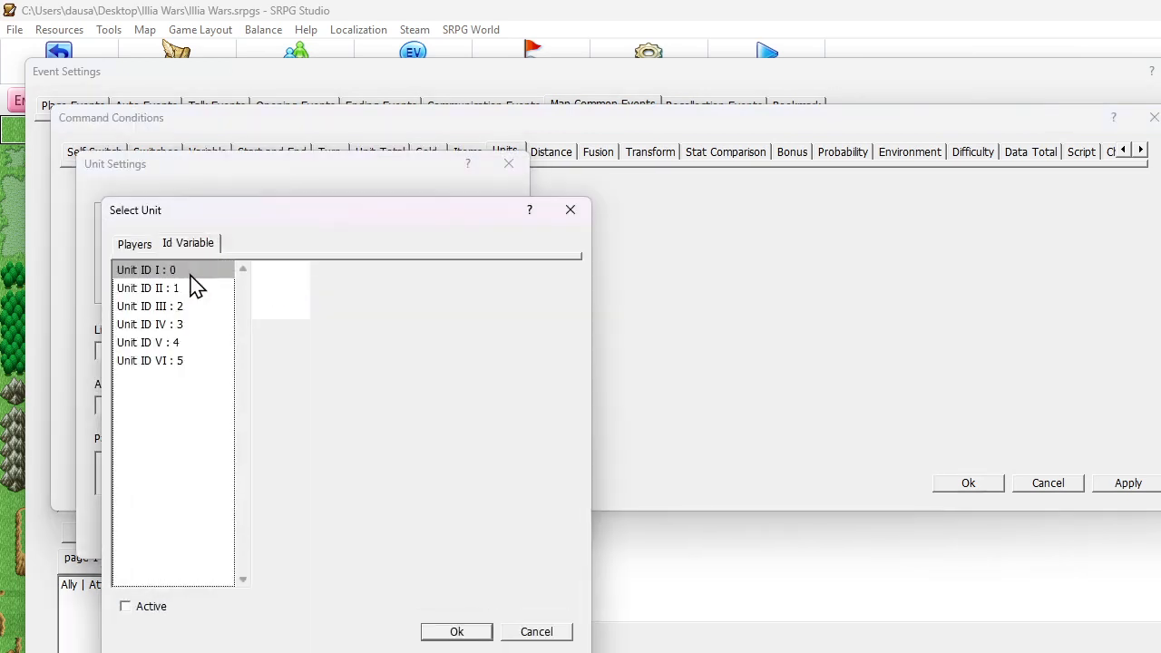
pyautogui.click(194, 288)
pyautogui.click(451, 634)
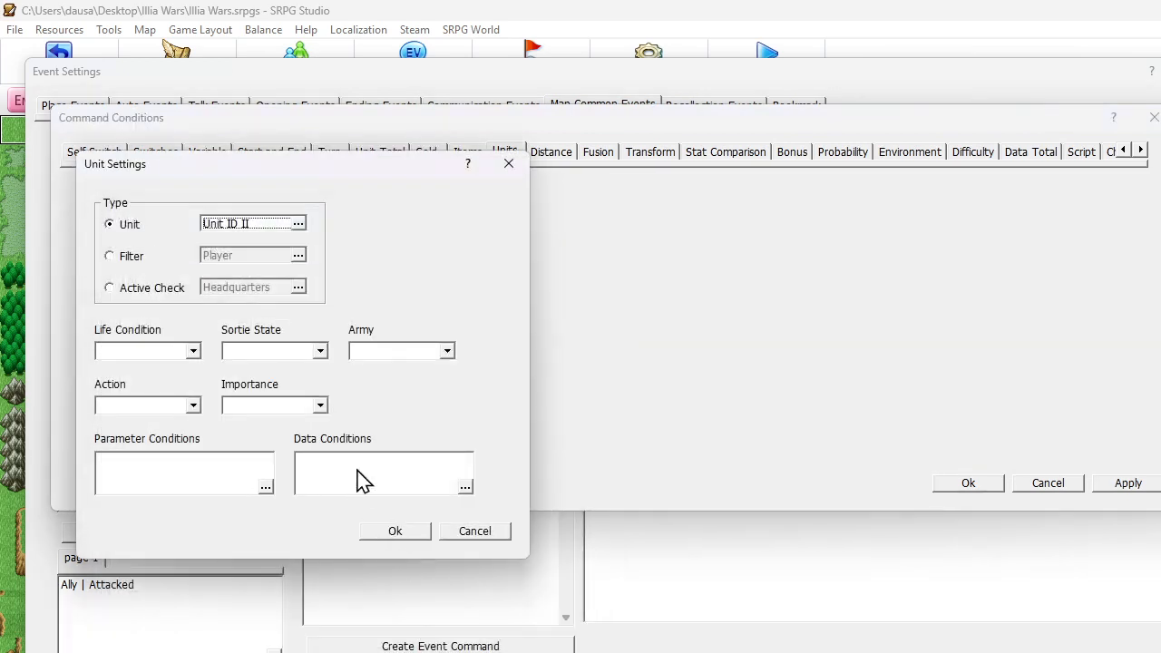
# - Require the Gold race in the Unit ID II condition's data conditions and accept the command conditions
pyautogui.click(363, 480)
pyautogui.click(421, 247)
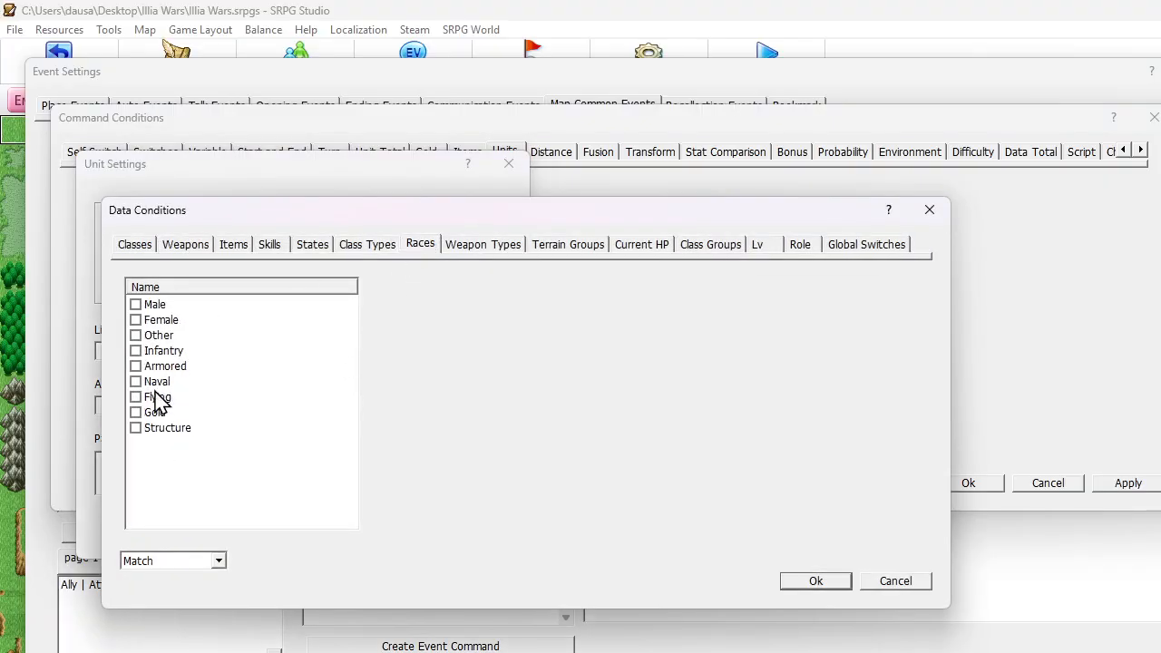
pyautogui.click(807, 583)
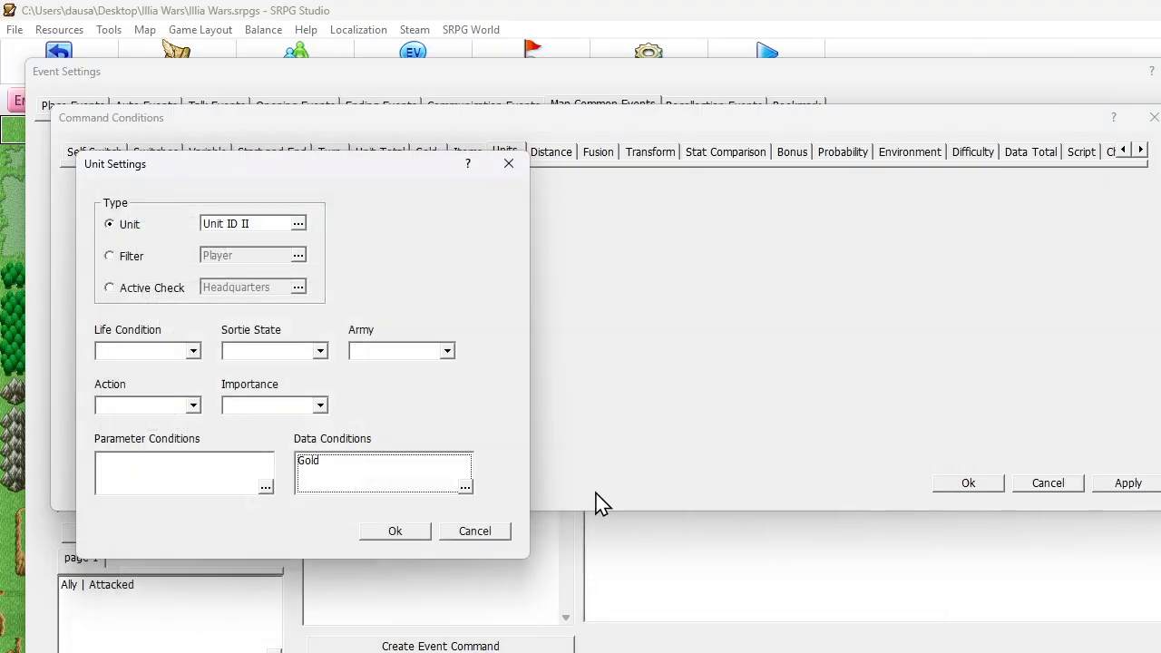
pyautogui.click(402, 539)
pyautogui.click(968, 483)
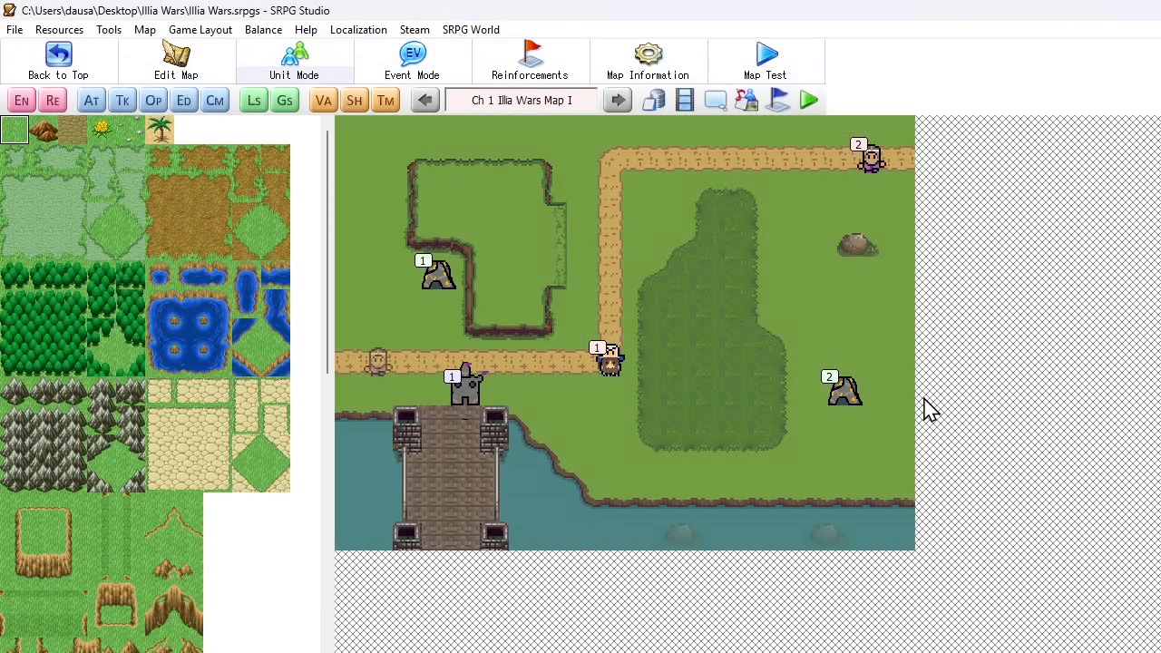
# - Map-test the revised event by ending two player turns so the enemy Worker can attack the gold mine
pyautogui.click(766, 62)
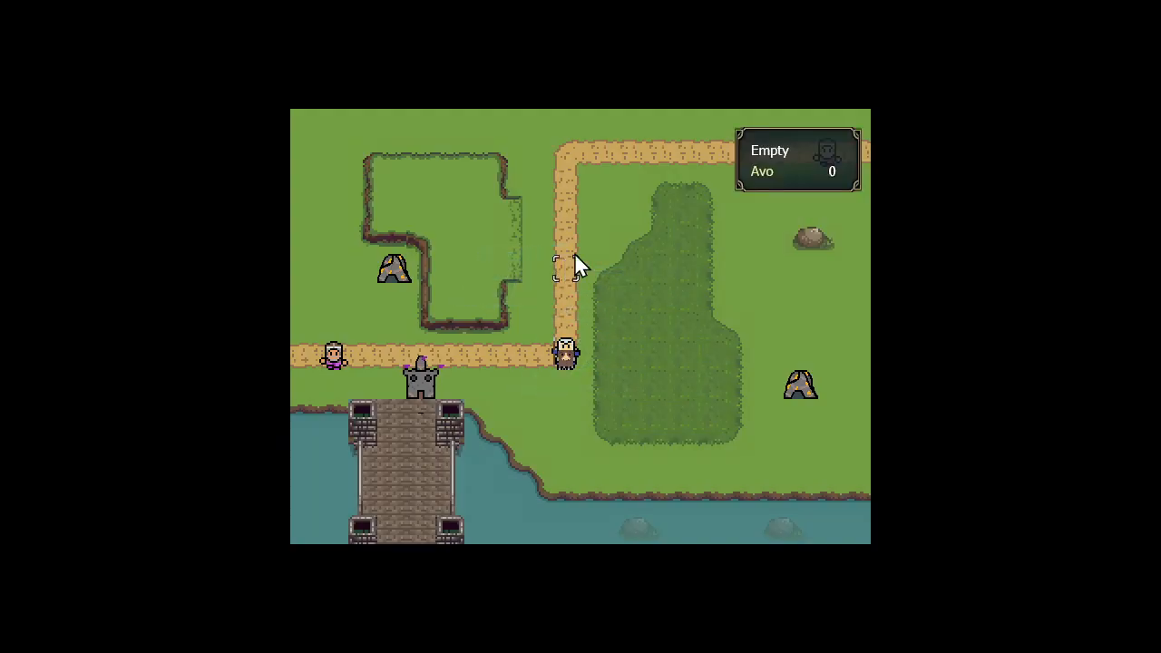
pyautogui.click(574, 258)
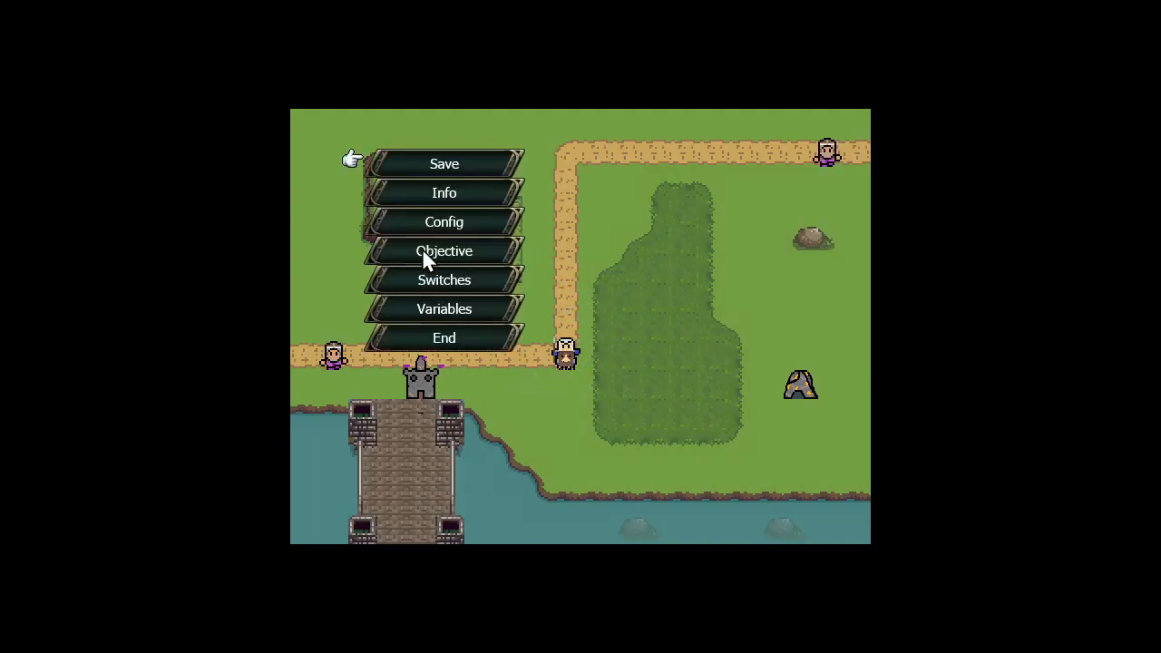
pyautogui.click(402, 337)
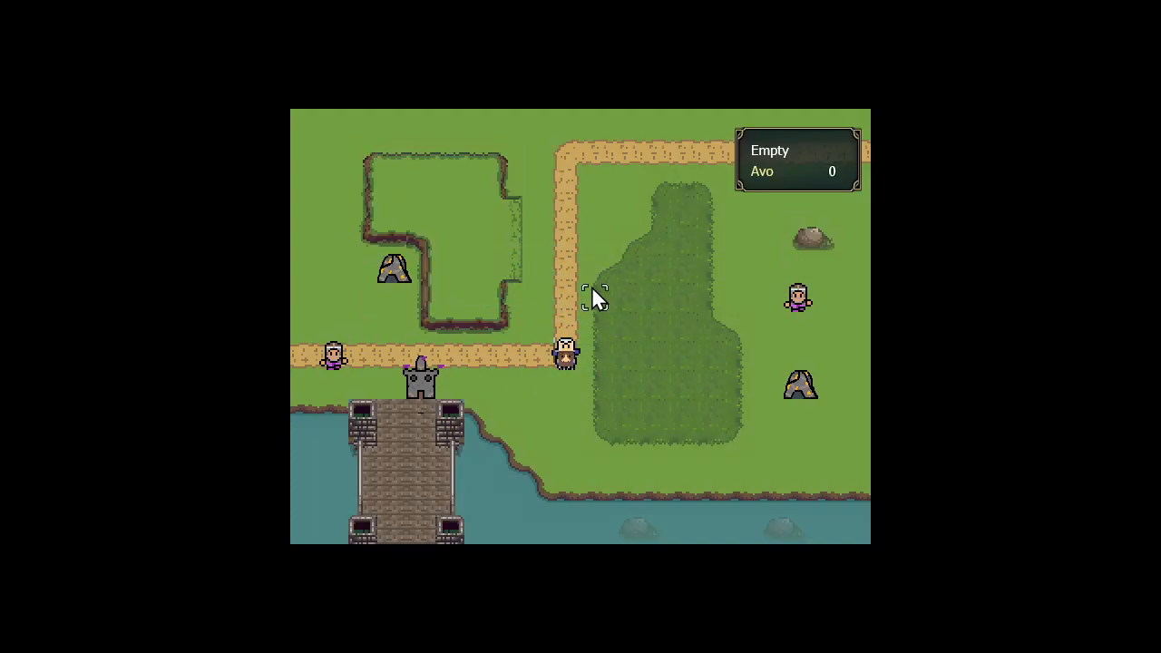
pyautogui.click(591, 286)
pyautogui.click(484, 331)
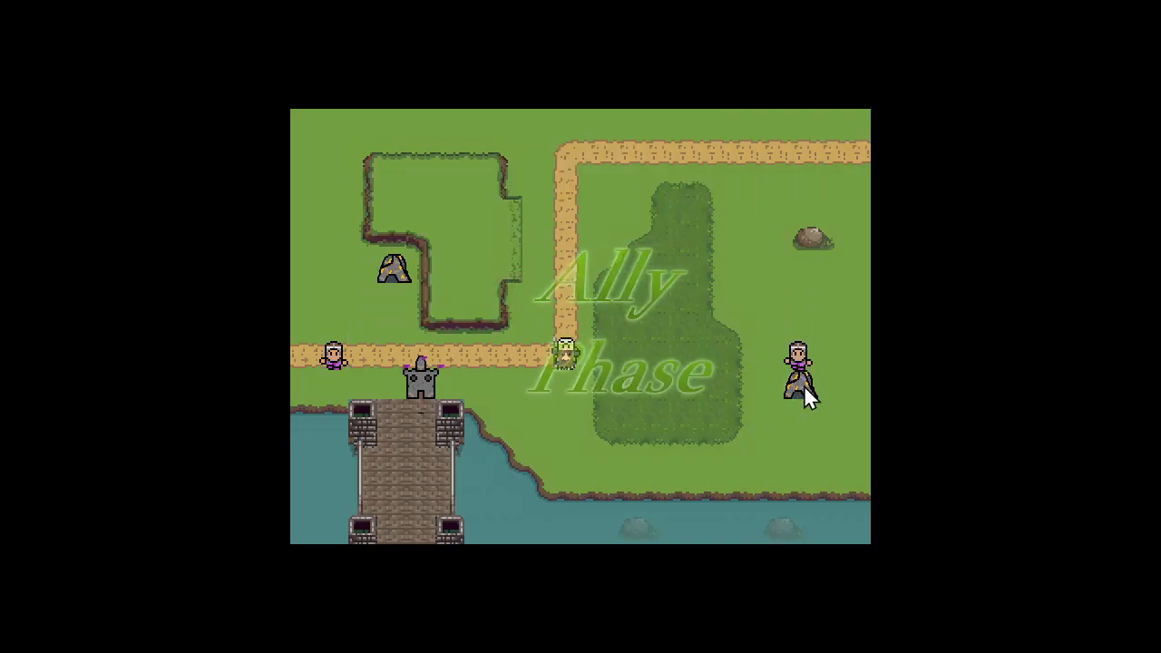
# - Check the Enemy Gold variable on the last variables page and quit the game
pyautogui.click(617, 257)
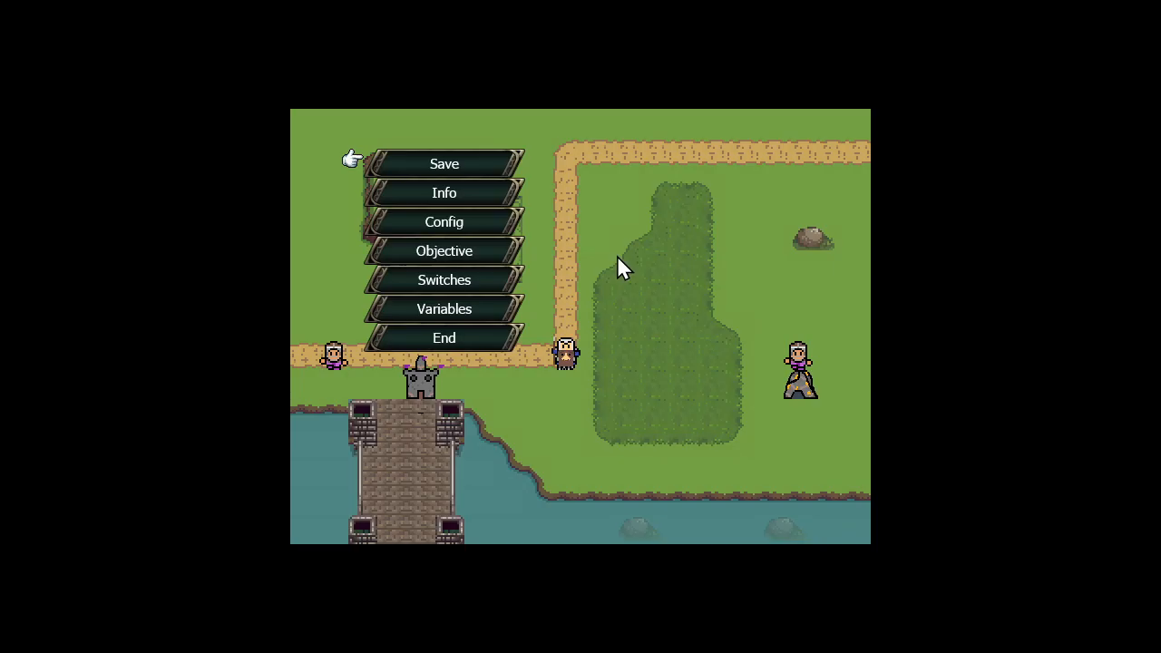
pyautogui.click(426, 302)
pyautogui.scroll(-1, 529, 267)
pyautogui.scroll(-1, 528, 264)
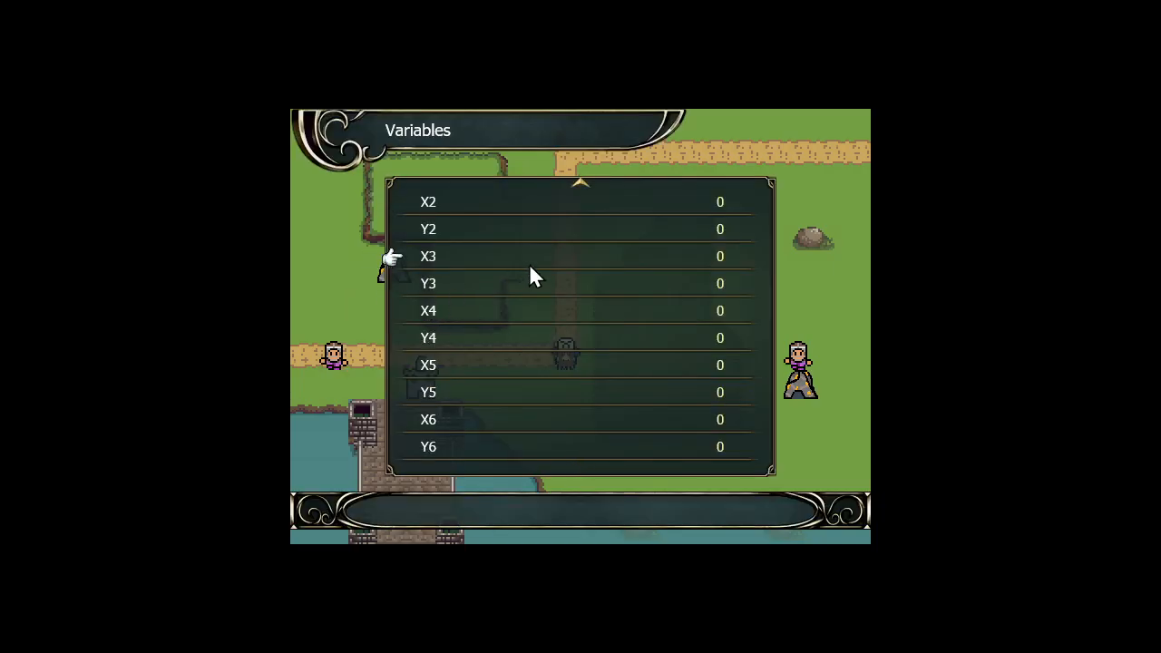
pyautogui.click(537, 263)
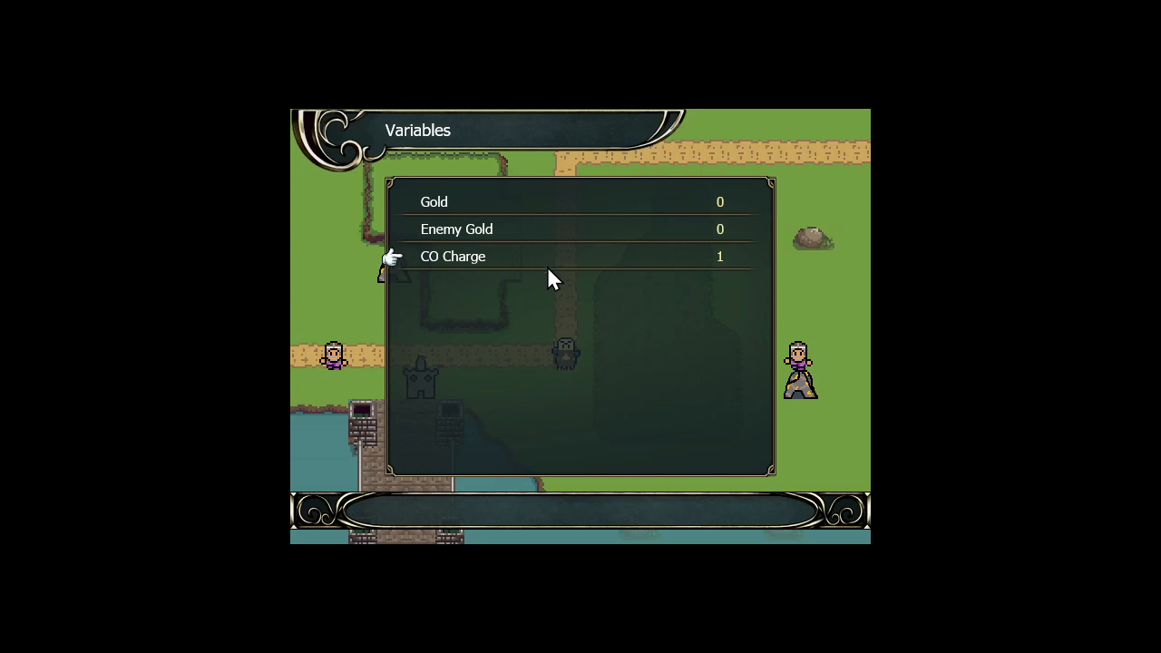
pyautogui.press('Escape')
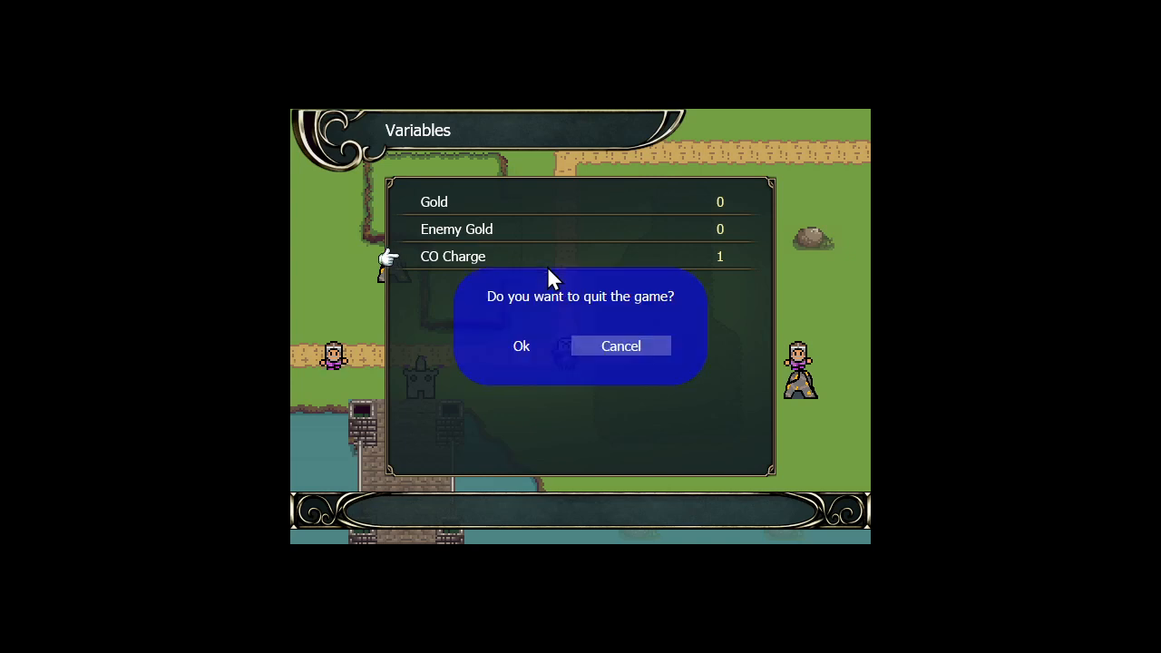
pyautogui.press('Left')
pyautogui.press('Return')
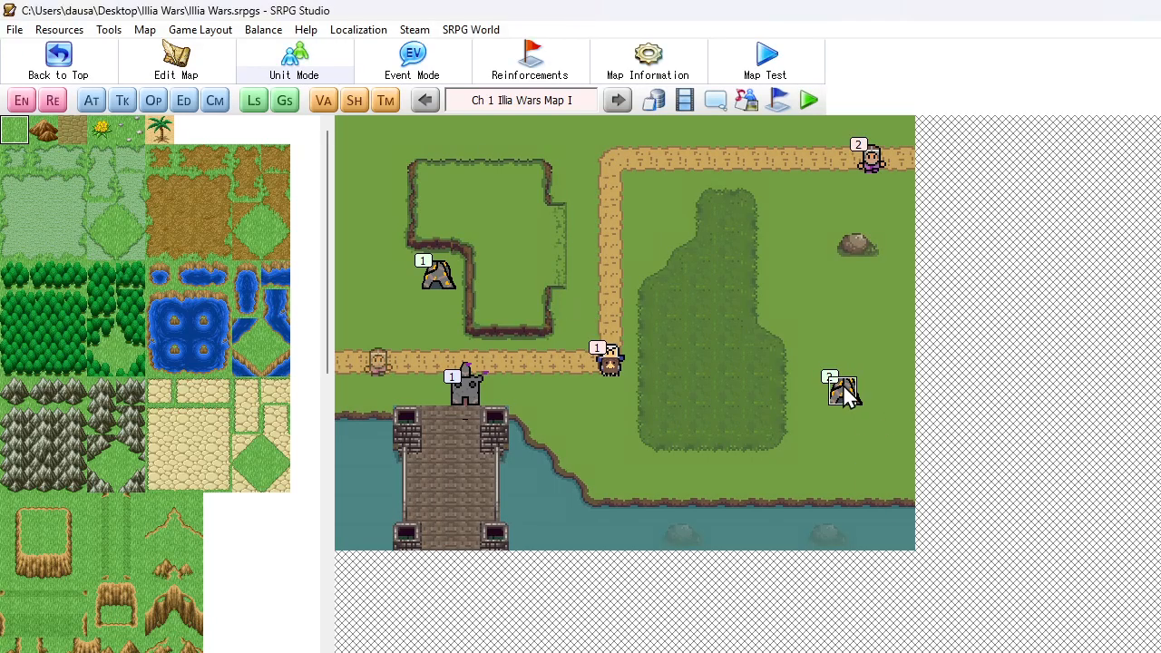
# - Check the unit settings of the enemy Worker on the road, and open the Pickaxe's weapon data in the database
pyautogui.doubleClick(871, 158)
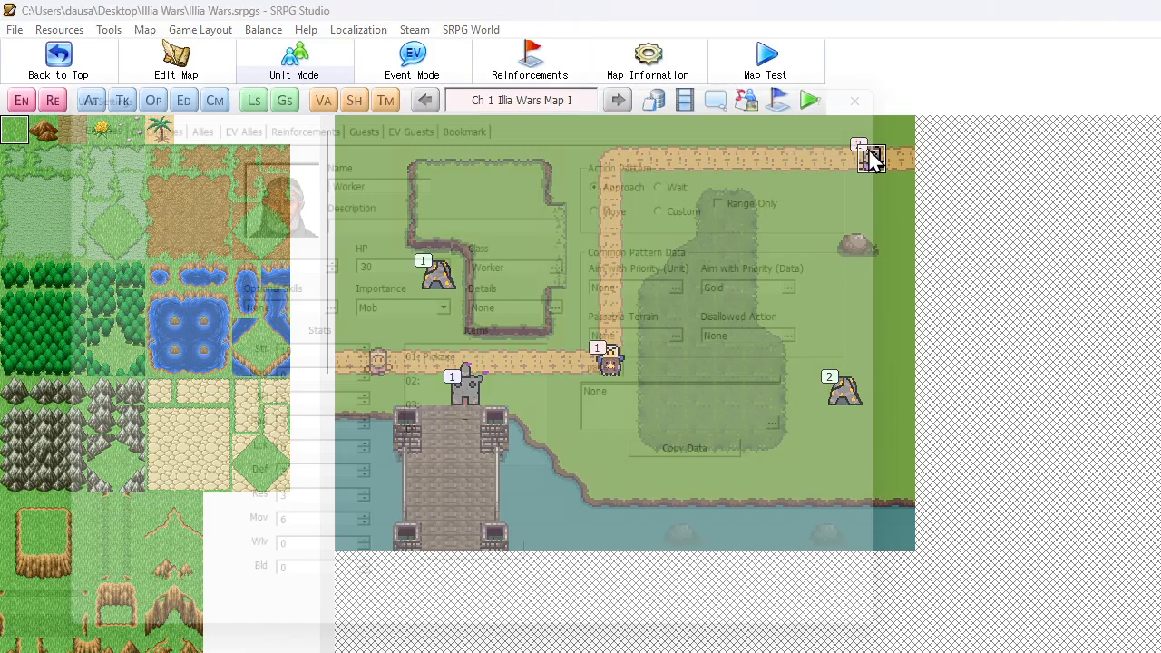
pyautogui.click(712, 627)
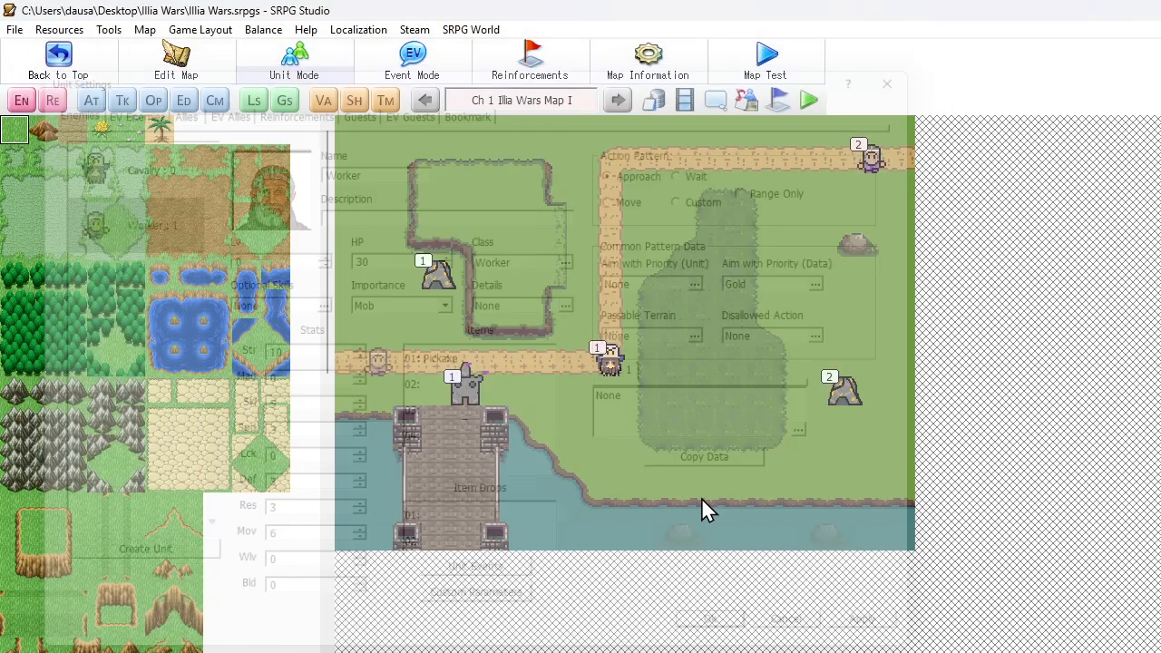
pyautogui.click(651, 100)
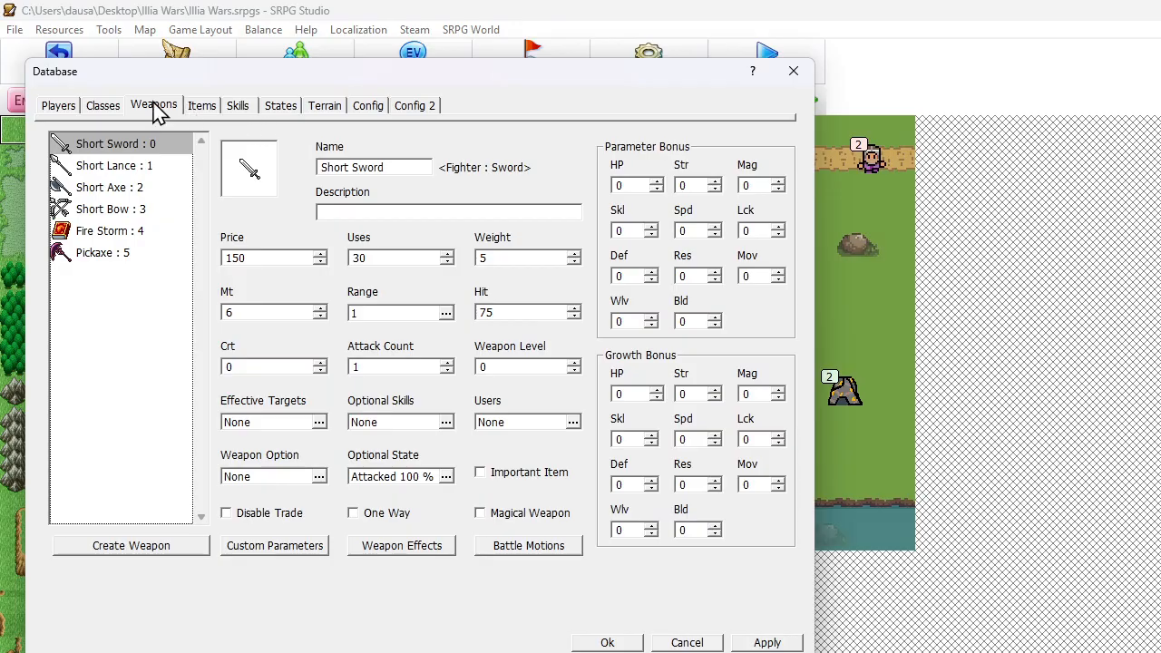
pyautogui.click(123, 251)
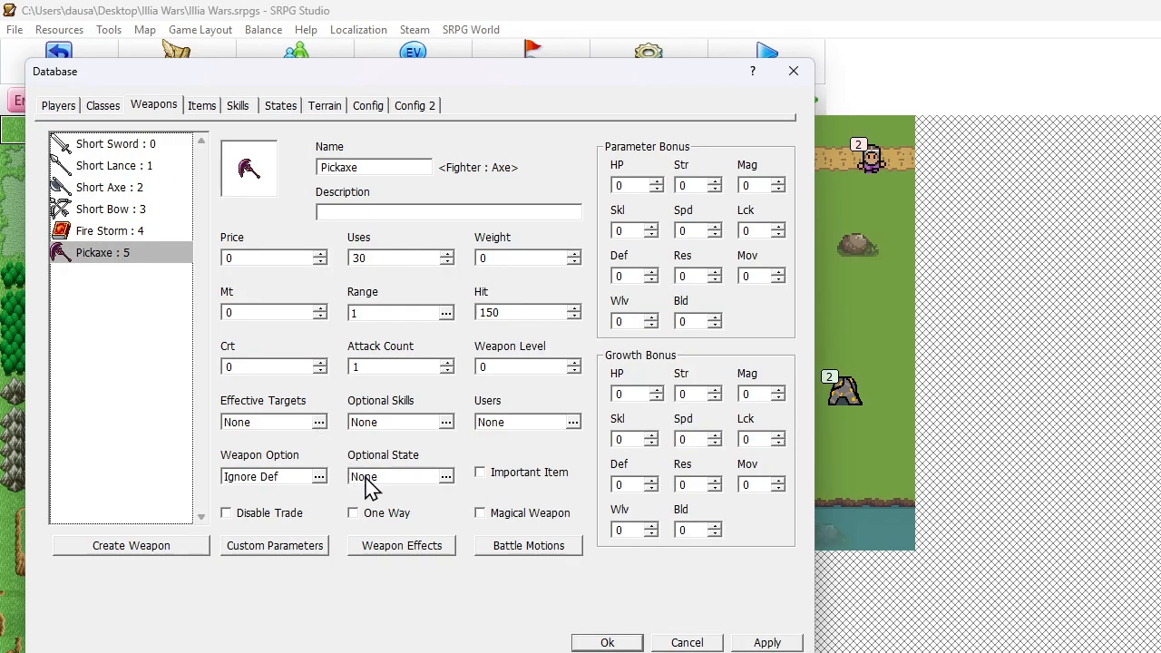
# - Set the Pickaxe weapon's optional state to Attacked with a 100% activation rate and save the database changes
pyautogui.click(136, 147)
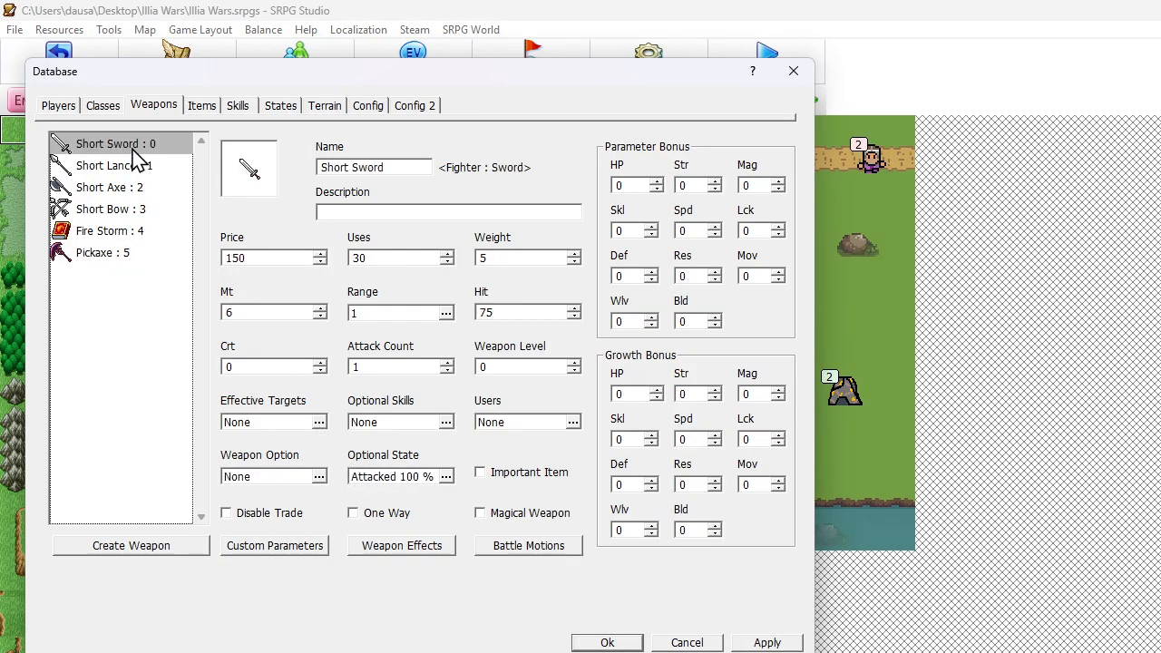
pyautogui.click(110, 259)
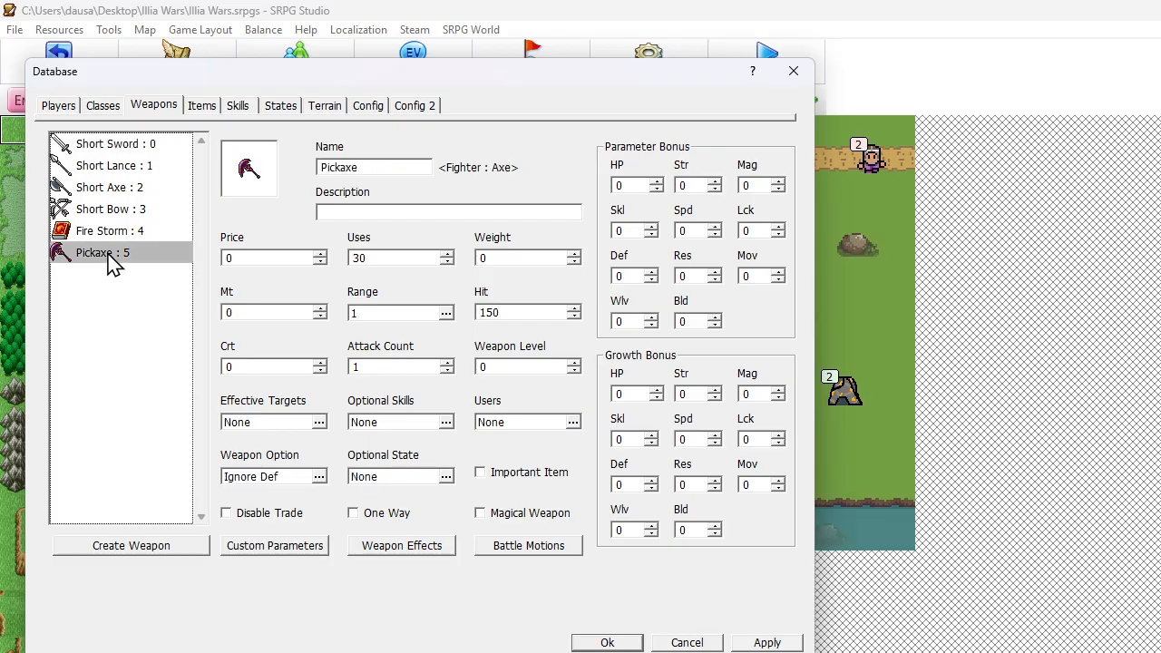
pyautogui.click(415, 478)
pyautogui.click(143, 181)
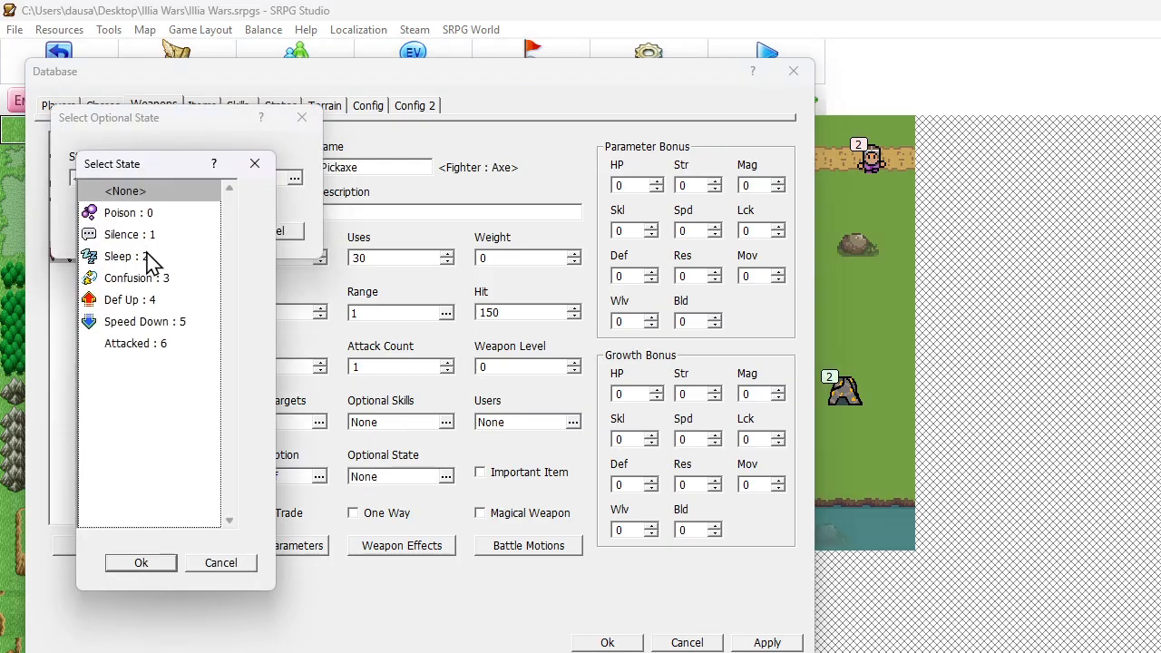
pyautogui.click(146, 344)
pyautogui.click(142, 564)
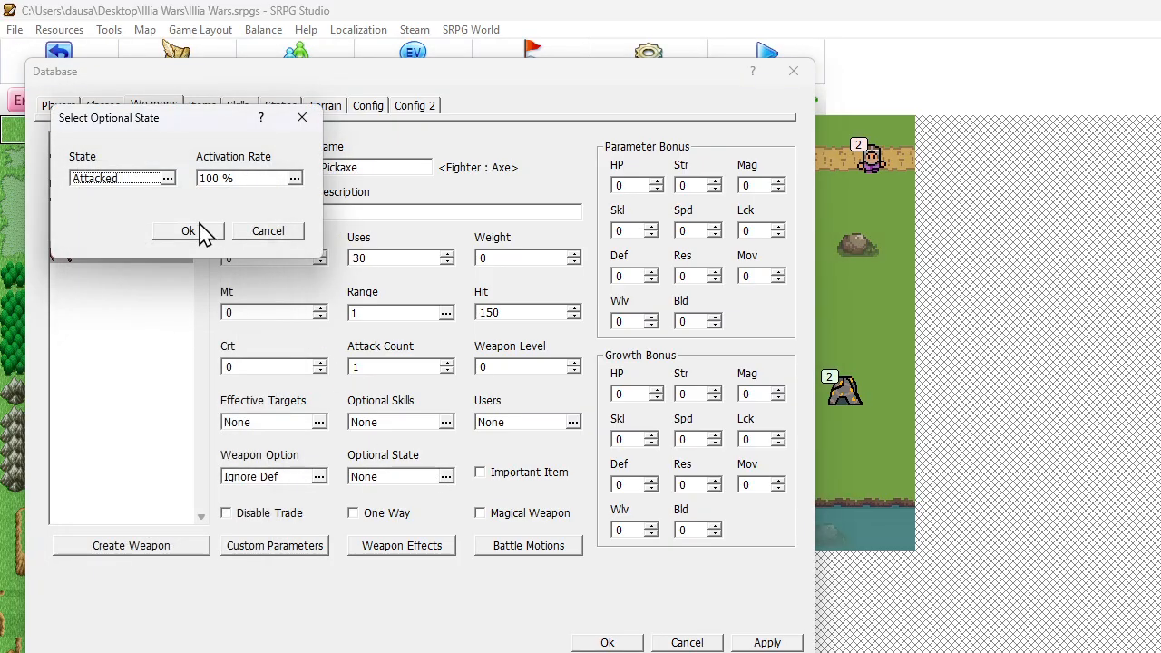
pyautogui.click(207, 238)
pyautogui.click(599, 643)
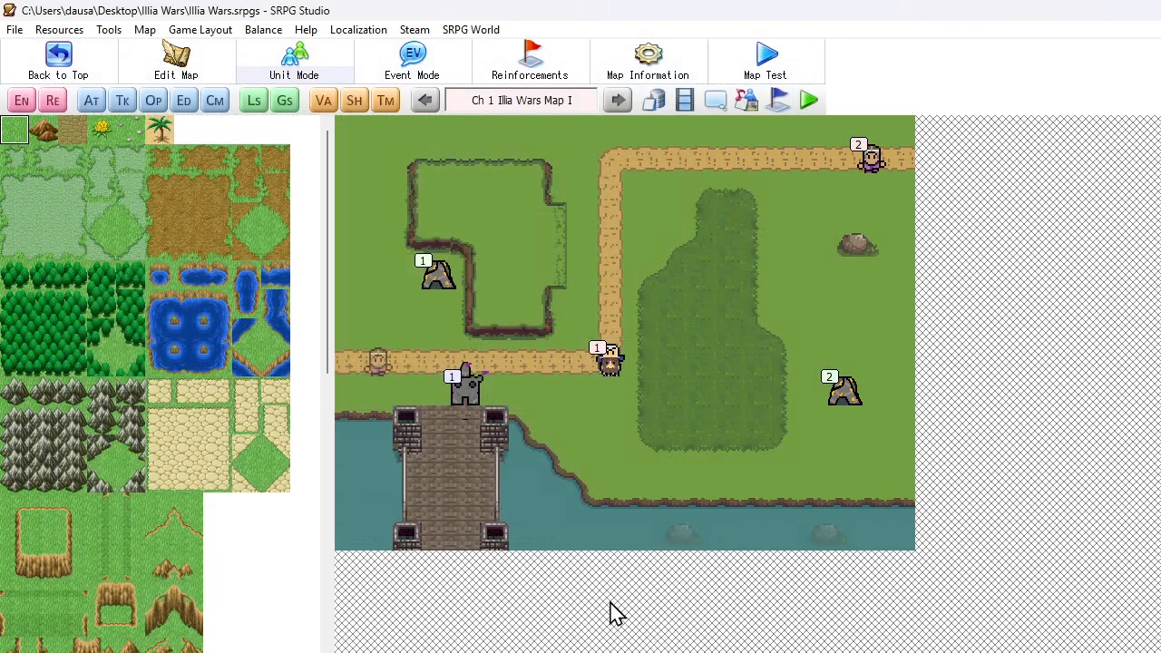
# - Start a map test and end the player's turn twice
pyautogui.click(791, 65)
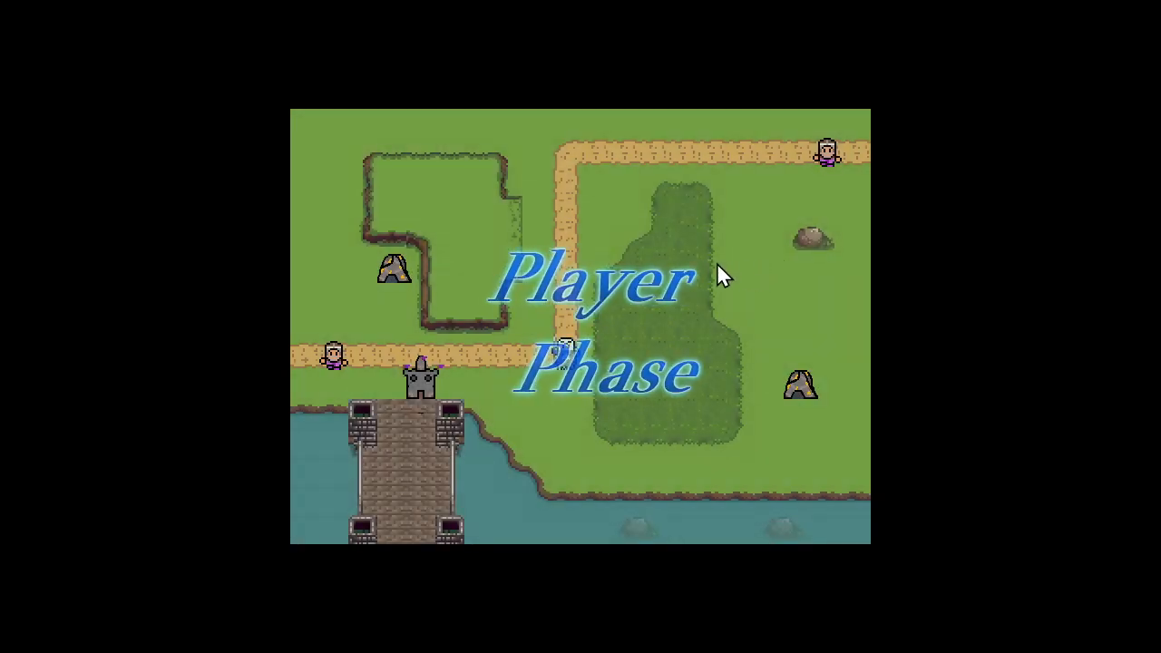
pyautogui.click(616, 257)
pyautogui.click(426, 339)
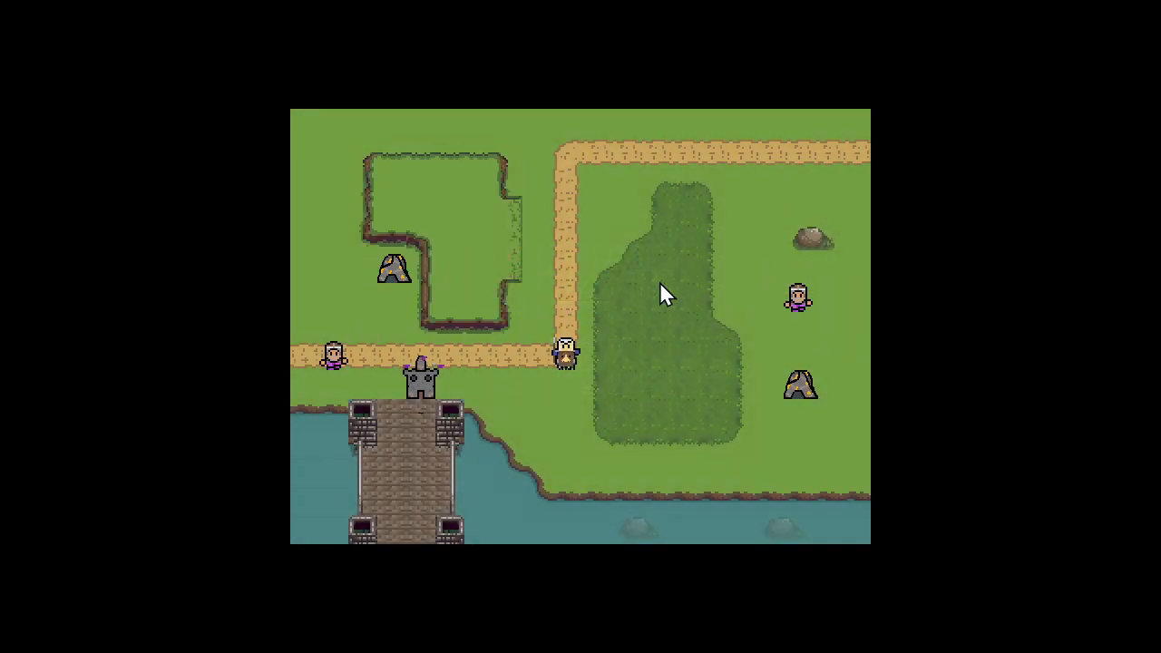
pyautogui.click(591, 278)
pyautogui.click(458, 340)
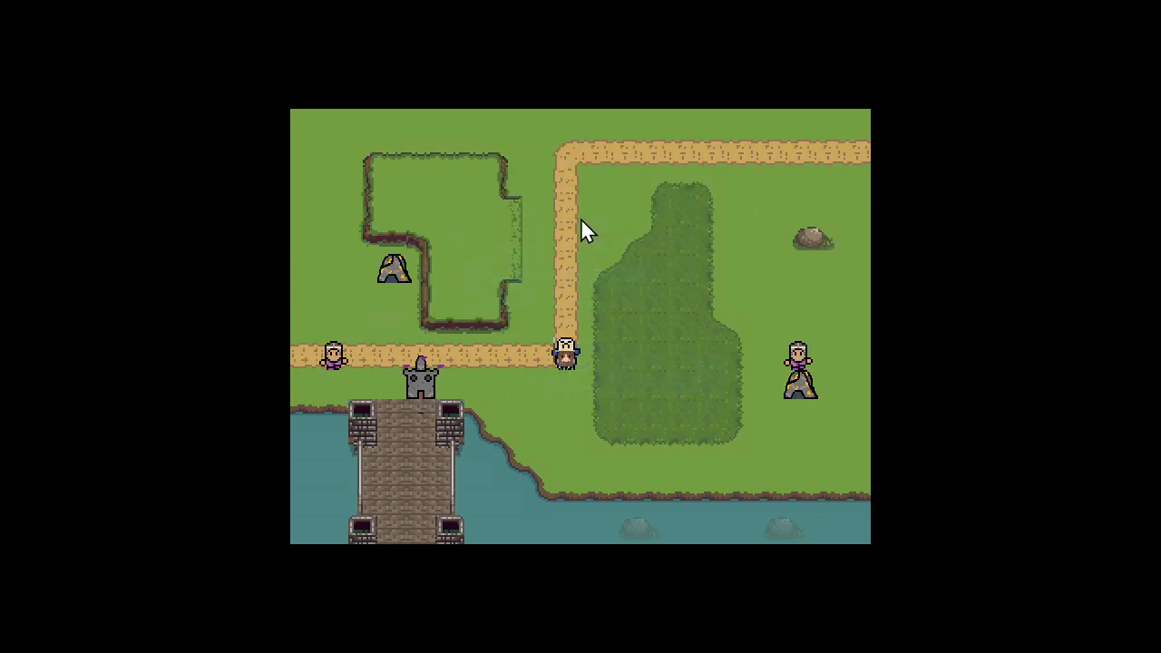
# - Check the X and Y coordinate values in the map test's variables list, and return to the map
pyautogui.click(580, 222)
pyautogui.click(490, 313)
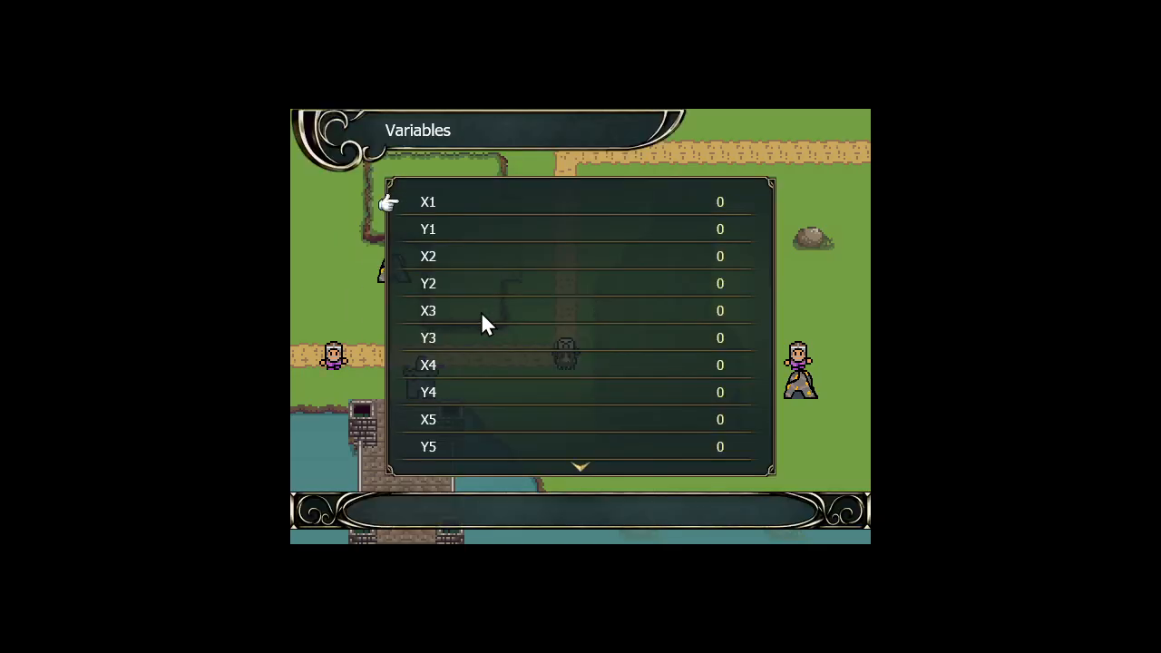
pyautogui.rightClick(681, 303)
pyautogui.rightClick(693, 272)
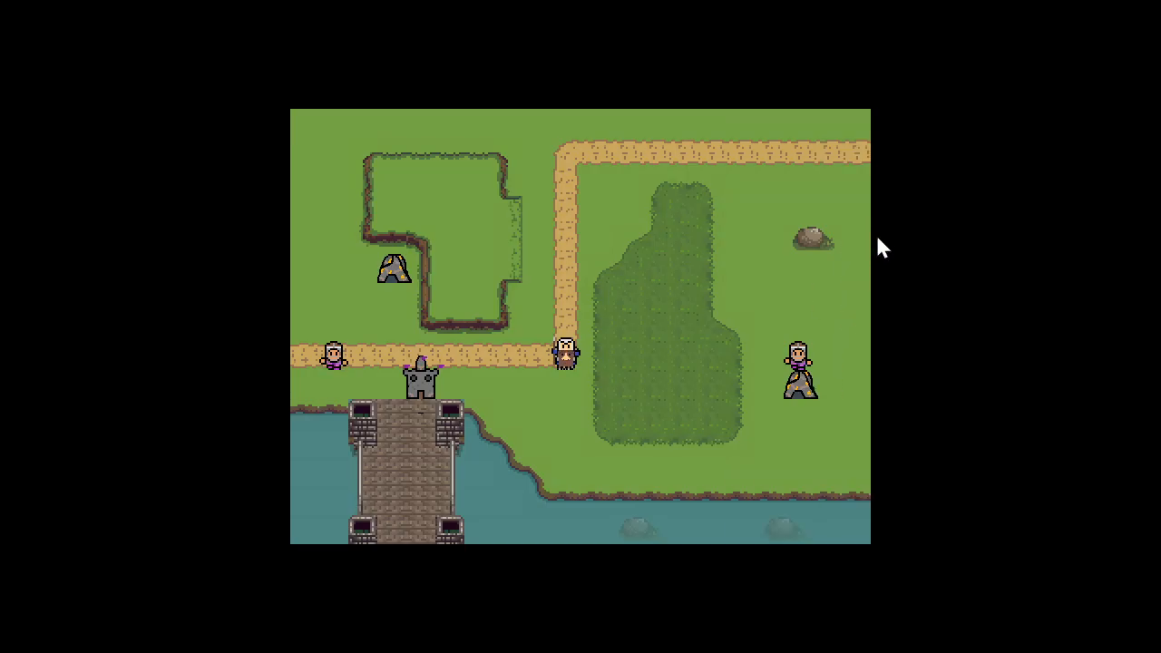
pyautogui.rightClick(722, 300)
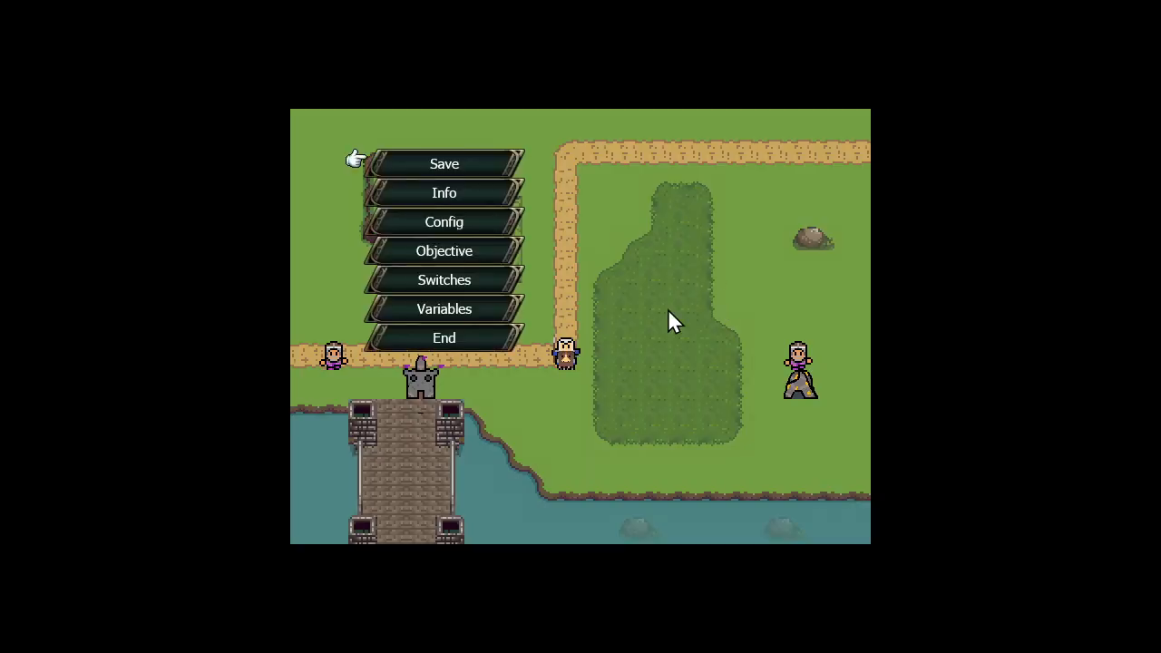
# - Leave the map test and save the project
pyautogui.click(479, 333)
pyautogui.click(479, 332)
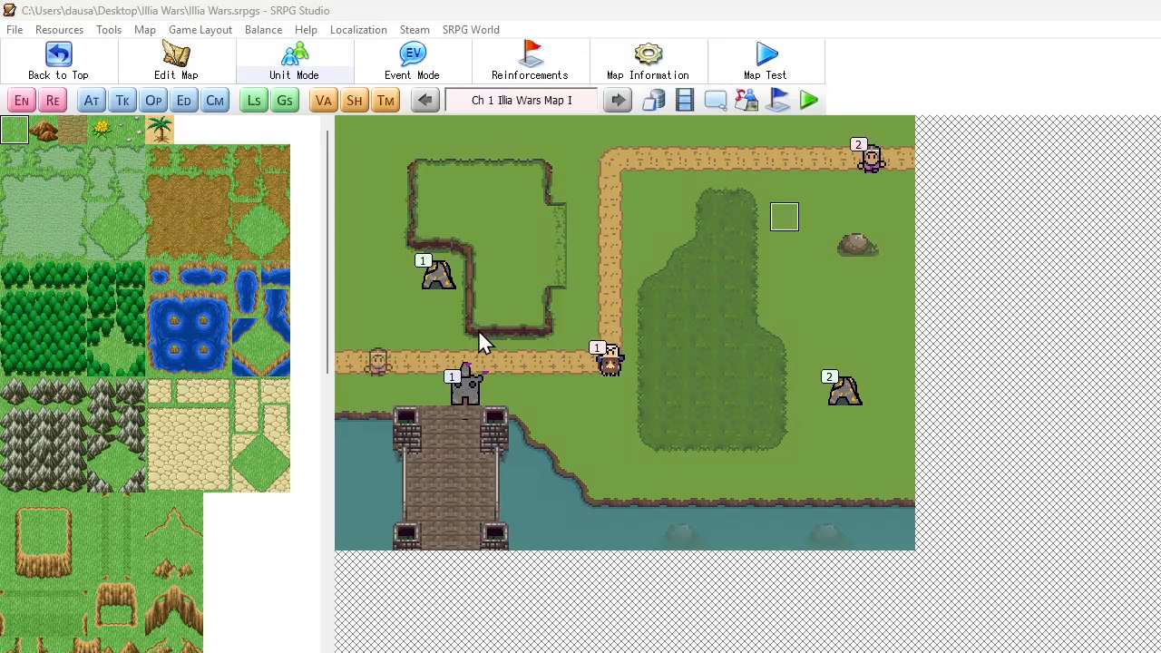
pyautogui.click(15, 29)
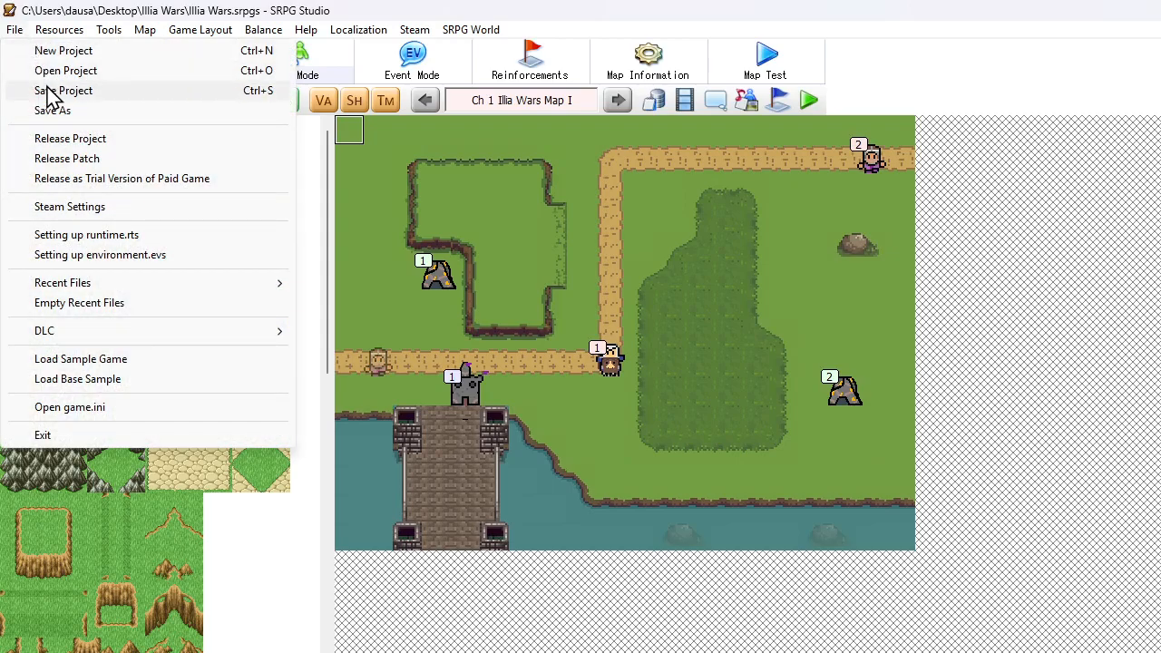
pyautogui.click(49, 91)
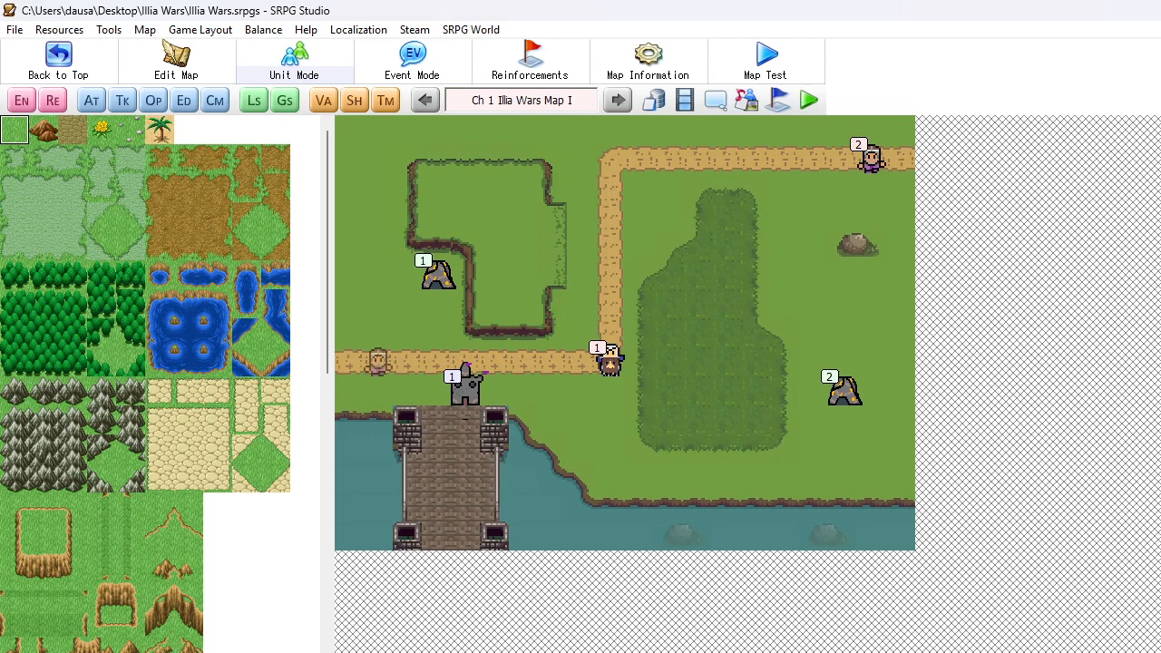
# - Show the original Strategia I tileset in the database's terrain settings
pyautogui.click(654, 100)
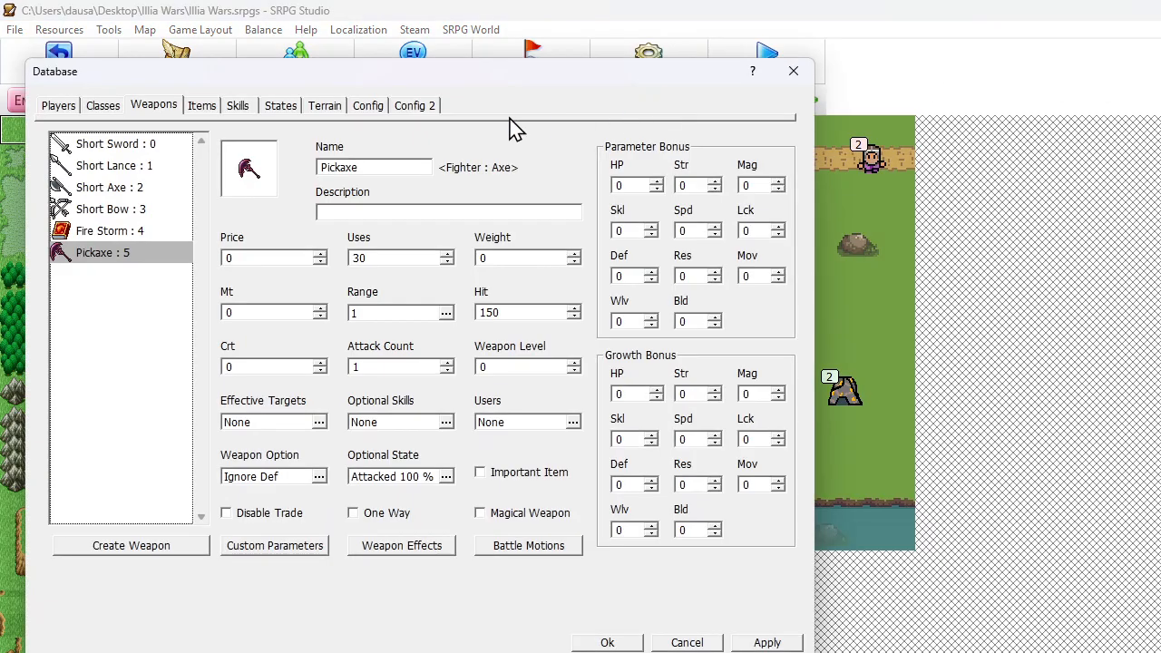
pyautogui.click(335, 107)
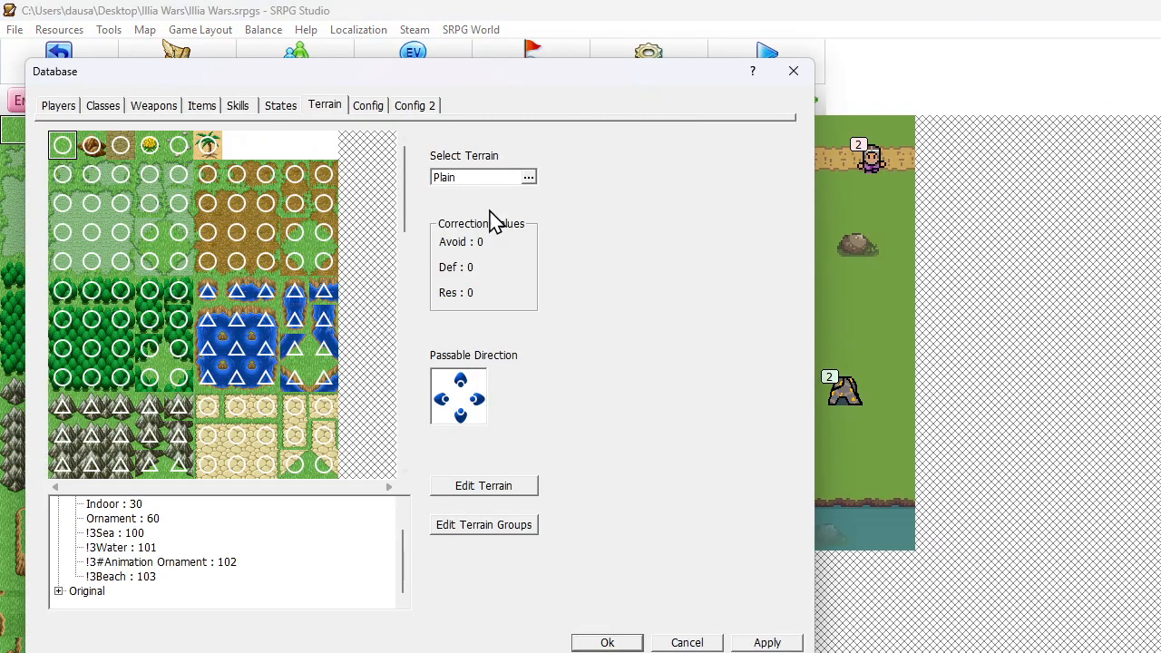
pyautogui.click(58, 591)
pyautogui.click(115, 536)
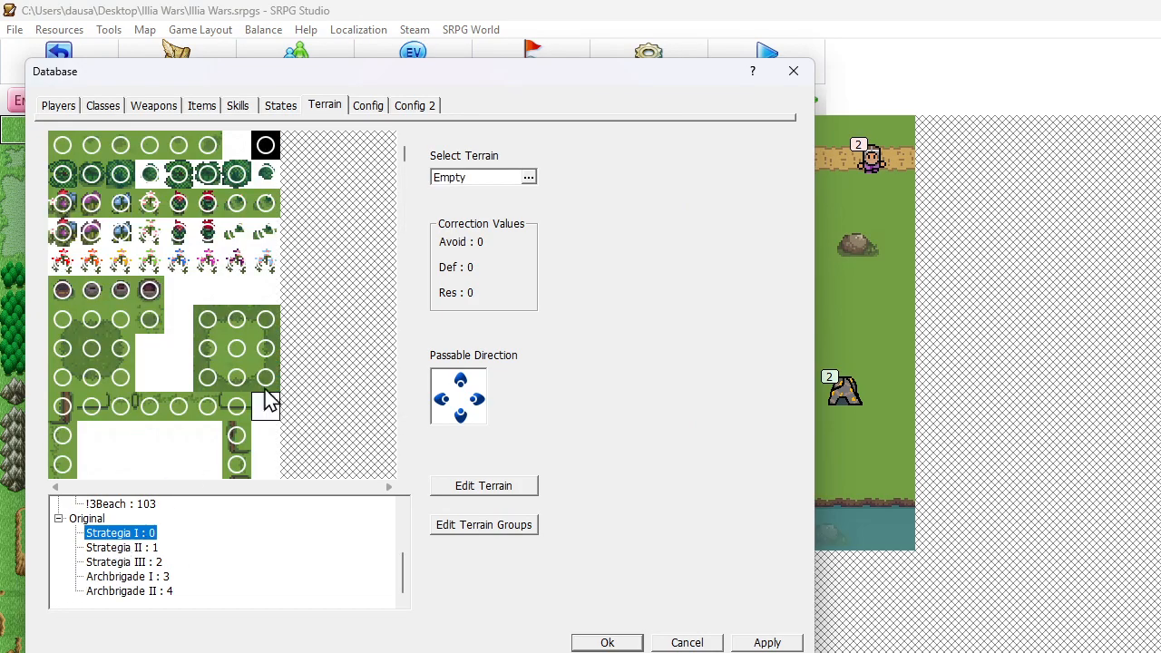
# - Create a new terrain named Grass with Def 1 for the Strategia I tileset
pyautogui.click(526, 494)
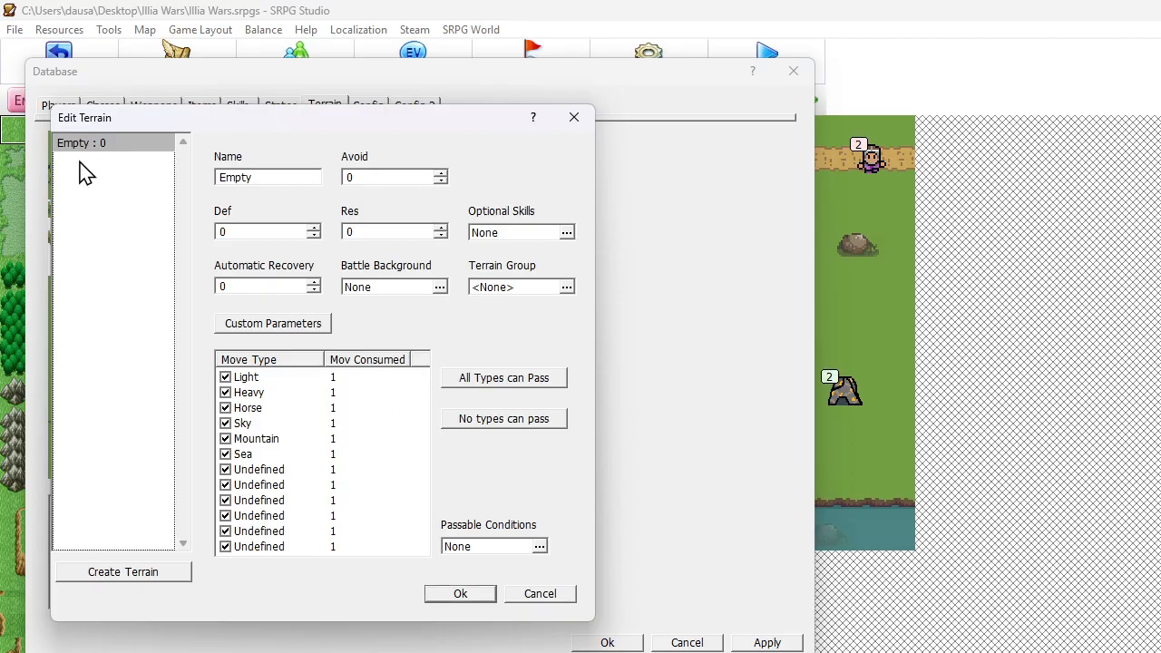
pyautogui.rightClick(104, 162)
pyautogui.click(116, 170)
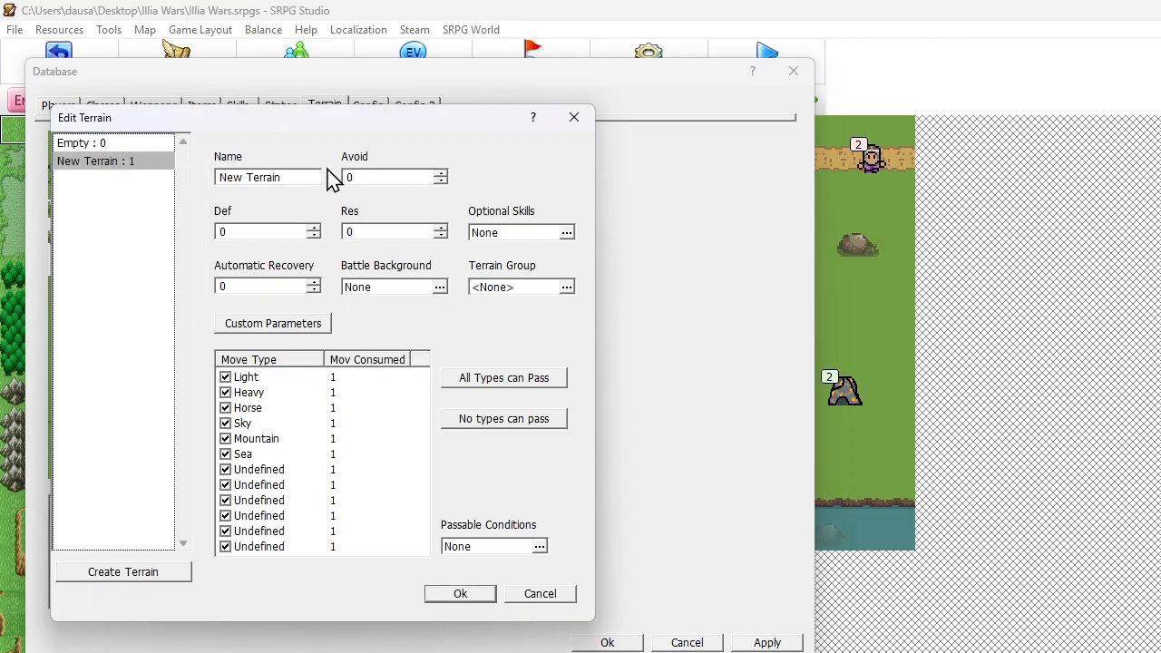
pyautogui.moveTo(284, 177); pyautogui.dragTo(218, 177)
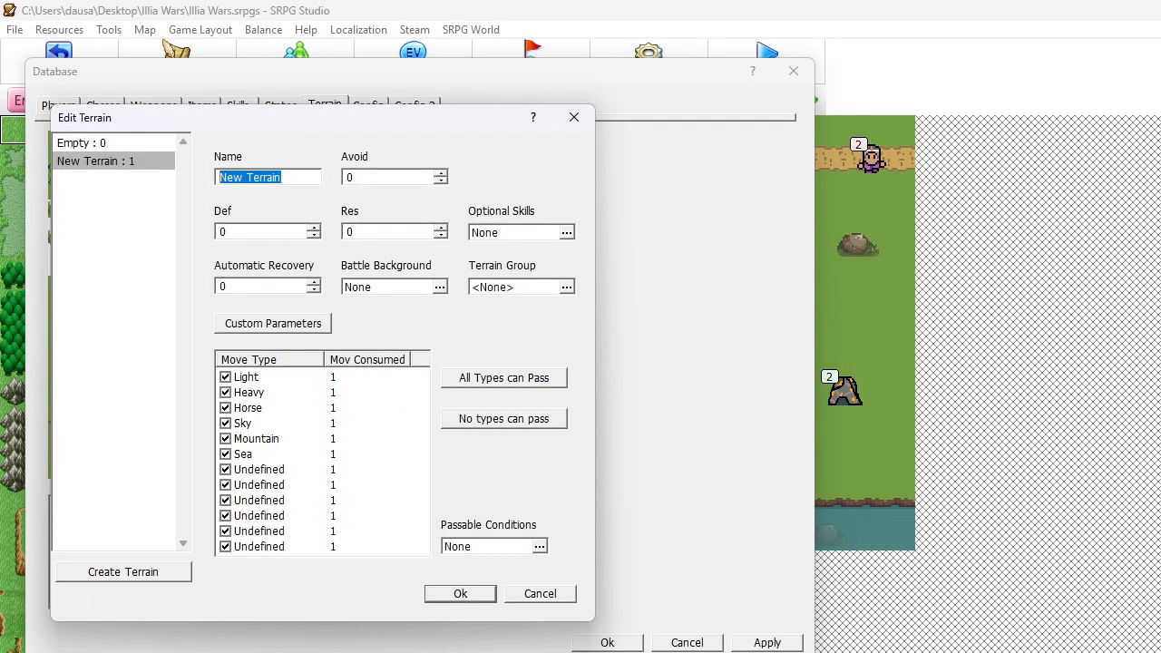
pyautogui.write('Grass')
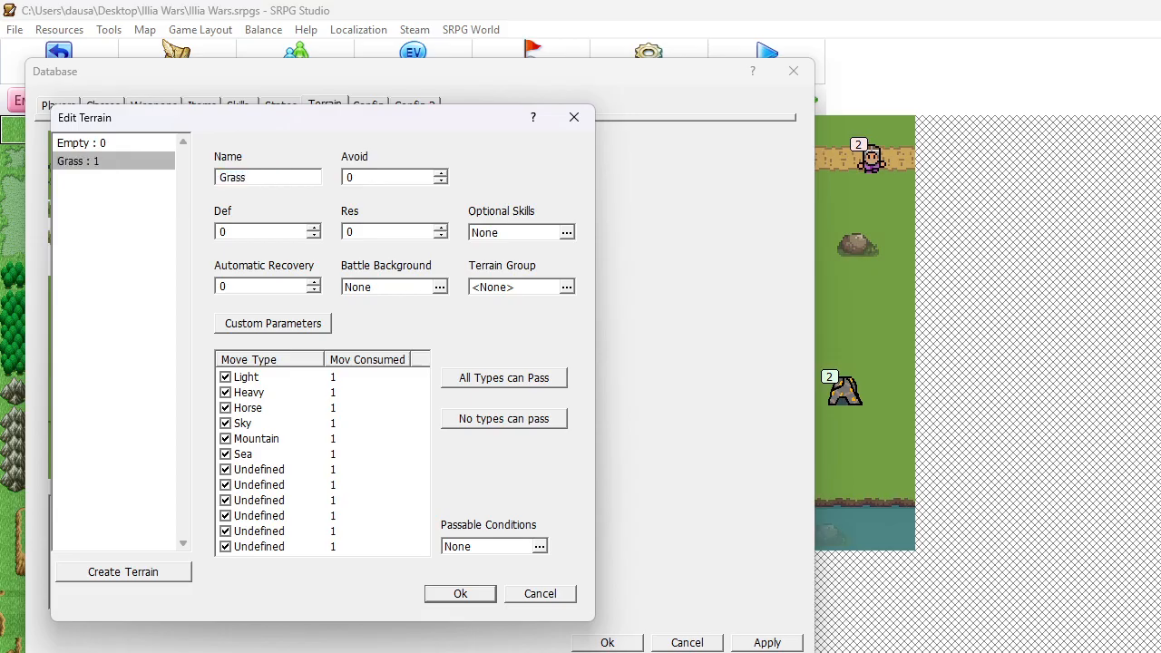
pyautogui.doubleClick(224, 233)
pyautogui.write('1')
pyautogui.click(458, 594)
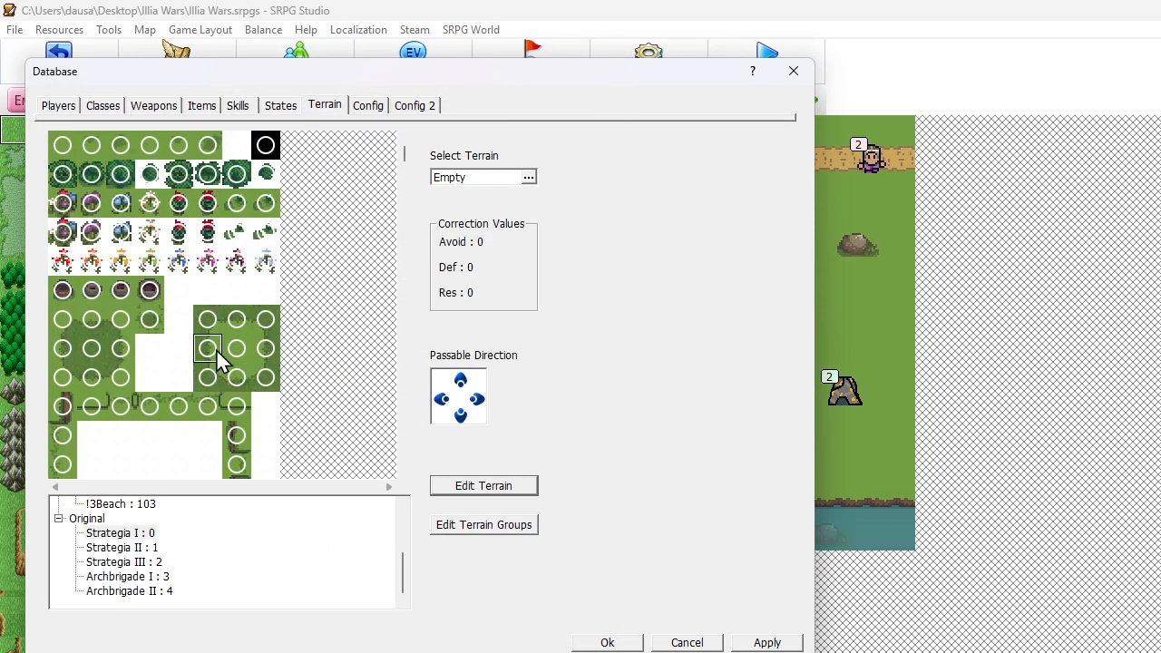
# - Assign the Grass terrain to the first tile of the Strategia I tileset and accept the database changes
pyautogui.click(62, 156)
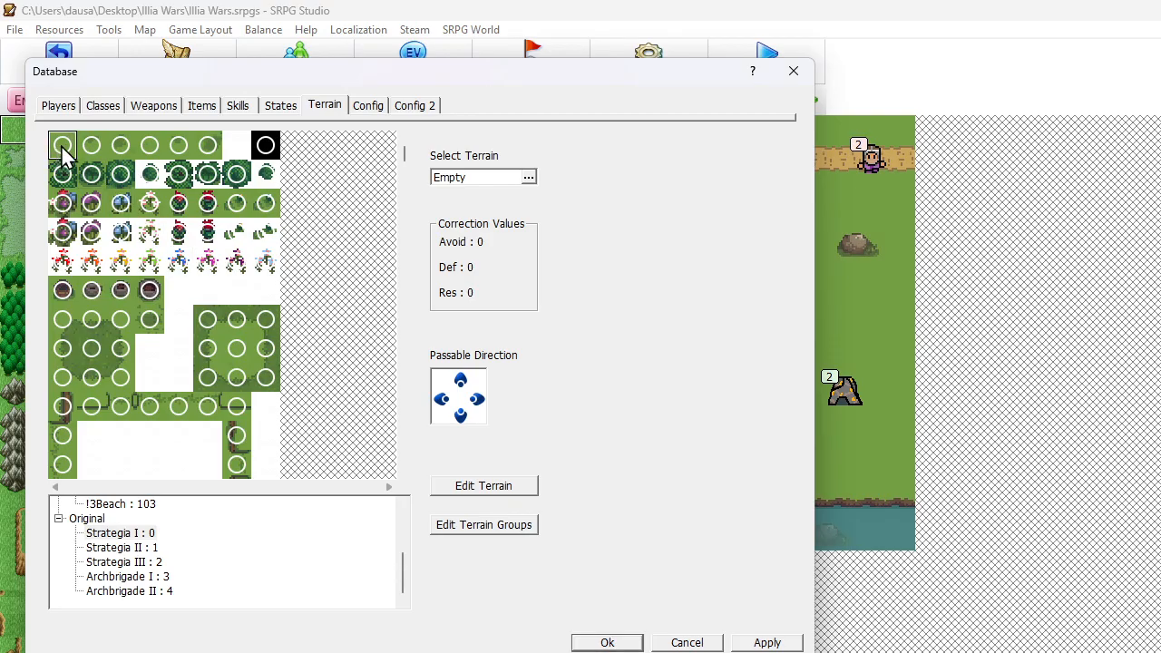
pyautogui.click(439, 178)
pyautogui.click(124, 168)
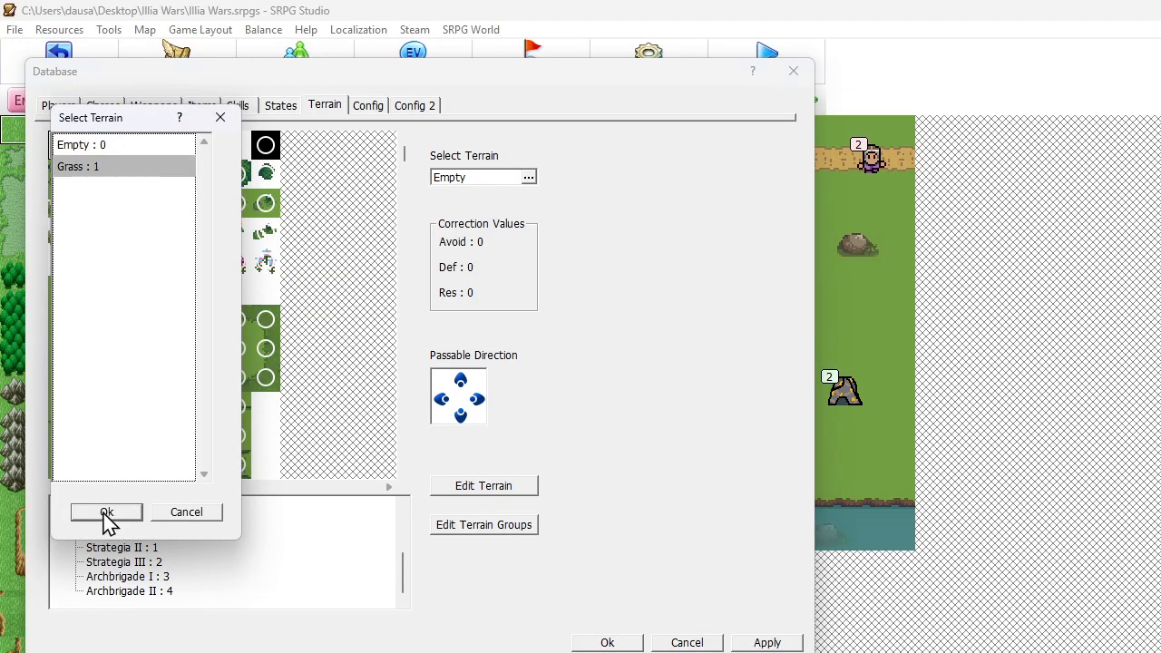
pyautogui.click(105, 513)
pyautogui.click(605, 640)
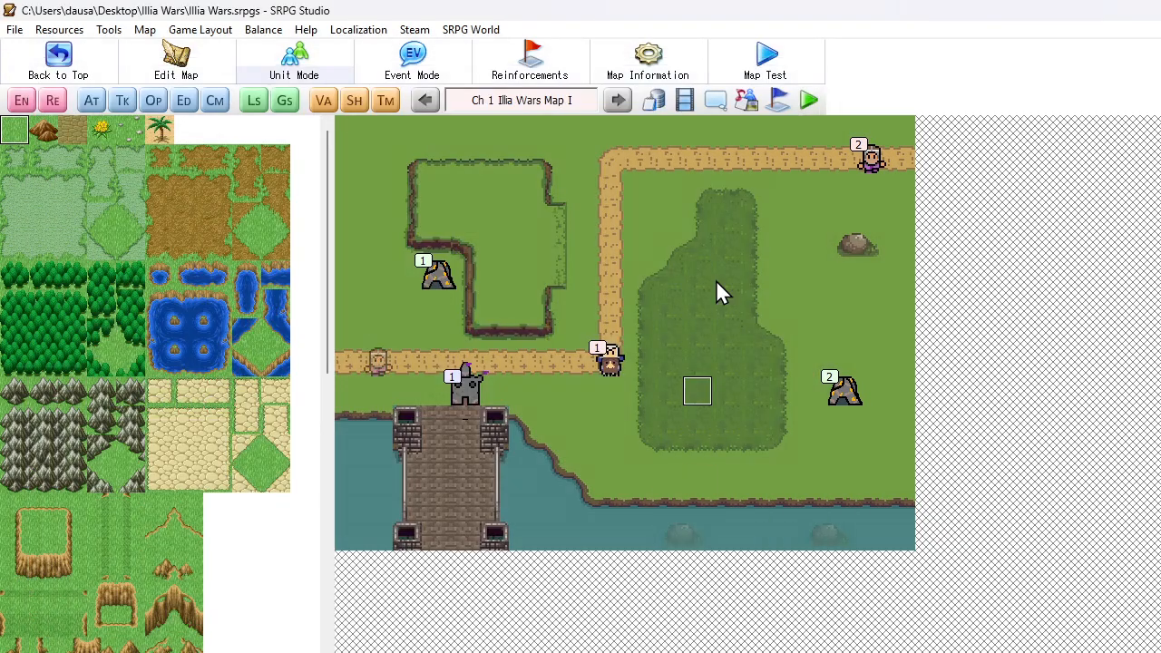
# - Run a map test to inspect the terrain information on the map, and save the project after leaving it
pyautogui.click(791, 55)
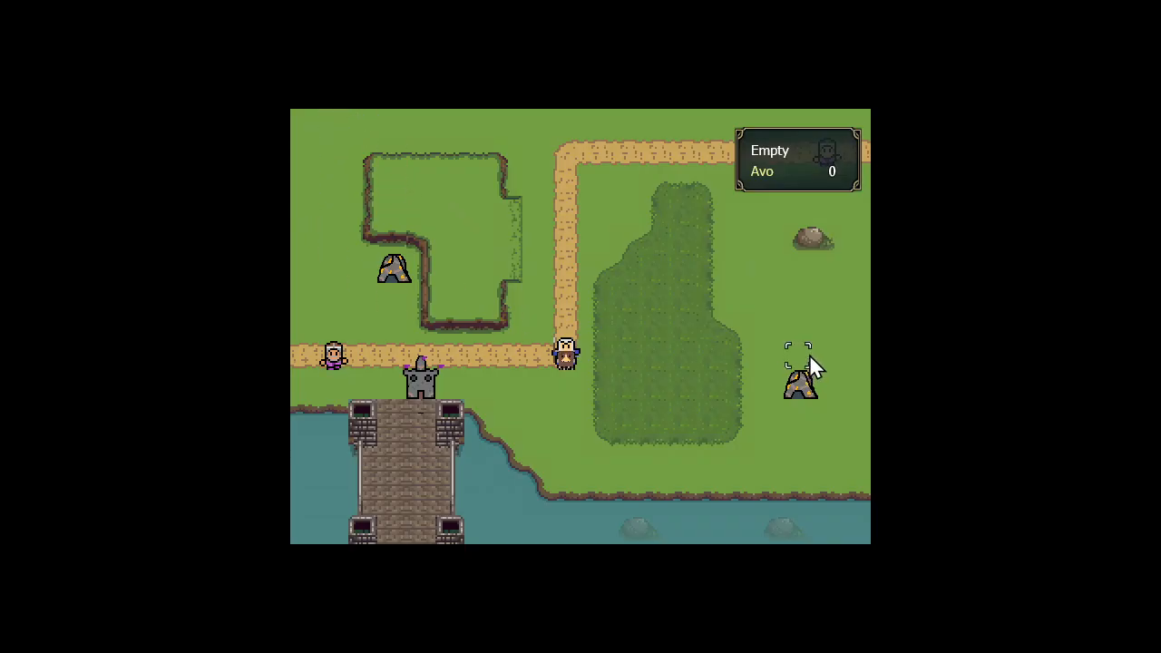
pyautogui.press('Escape')
pyautogui.press('Return')
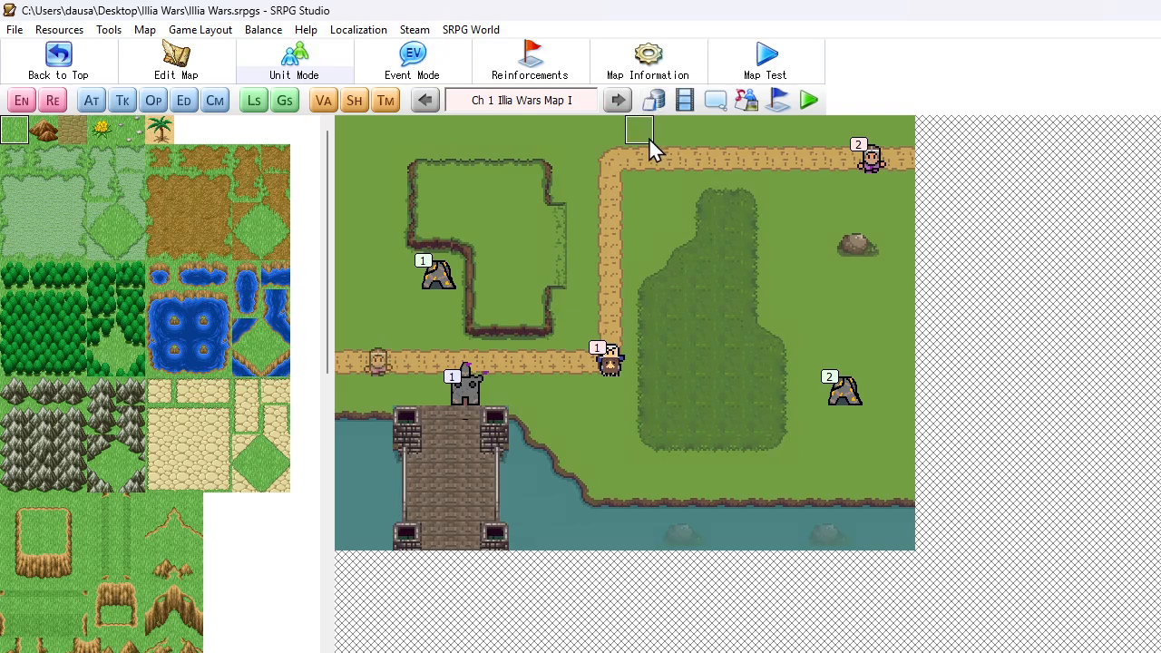
pyautogui.click(16, 29)
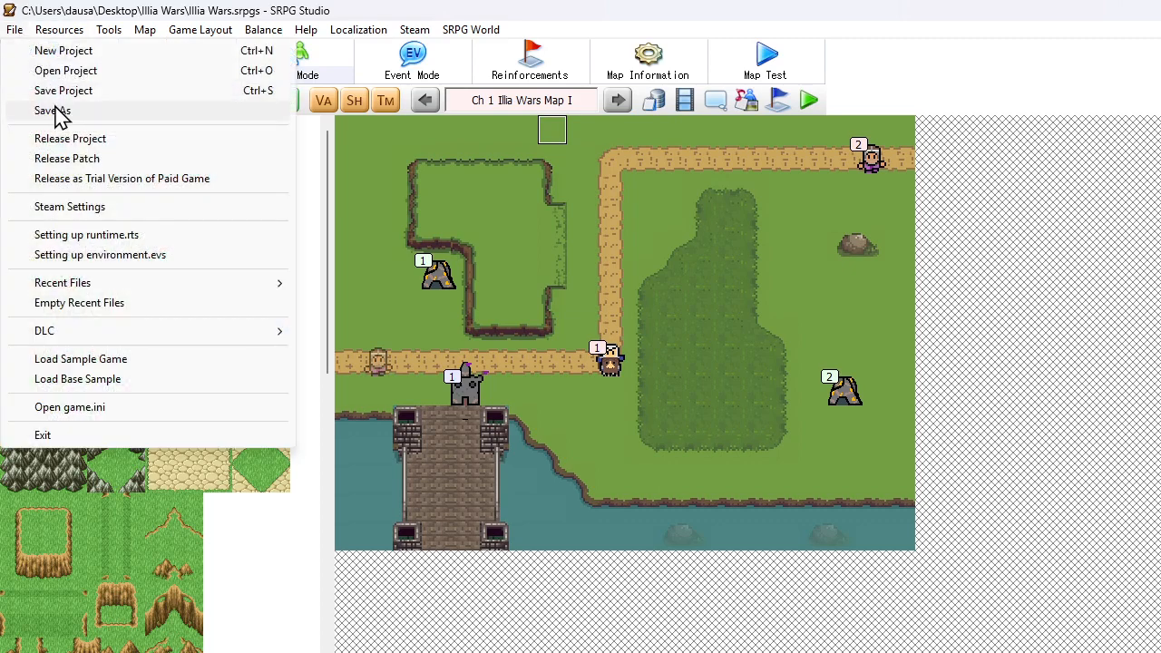
pyautogui.click(61, 93)
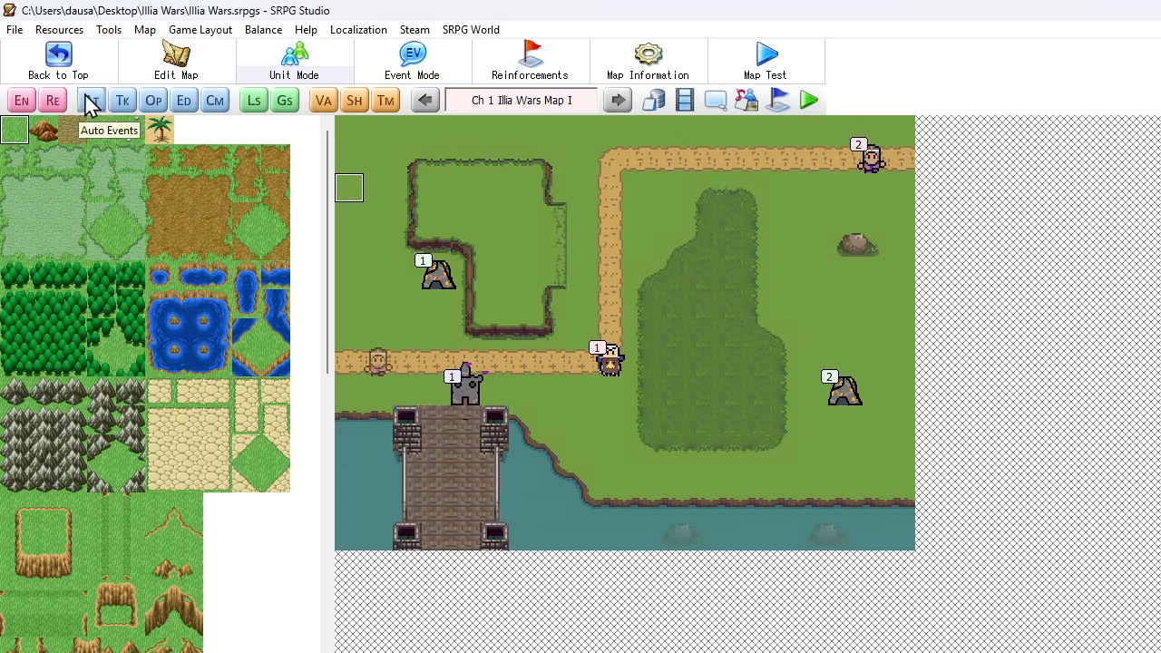
# - Review the Attack event commands among the unit events of the Swordsman reinforcement
pyautogui.click(23, 104)
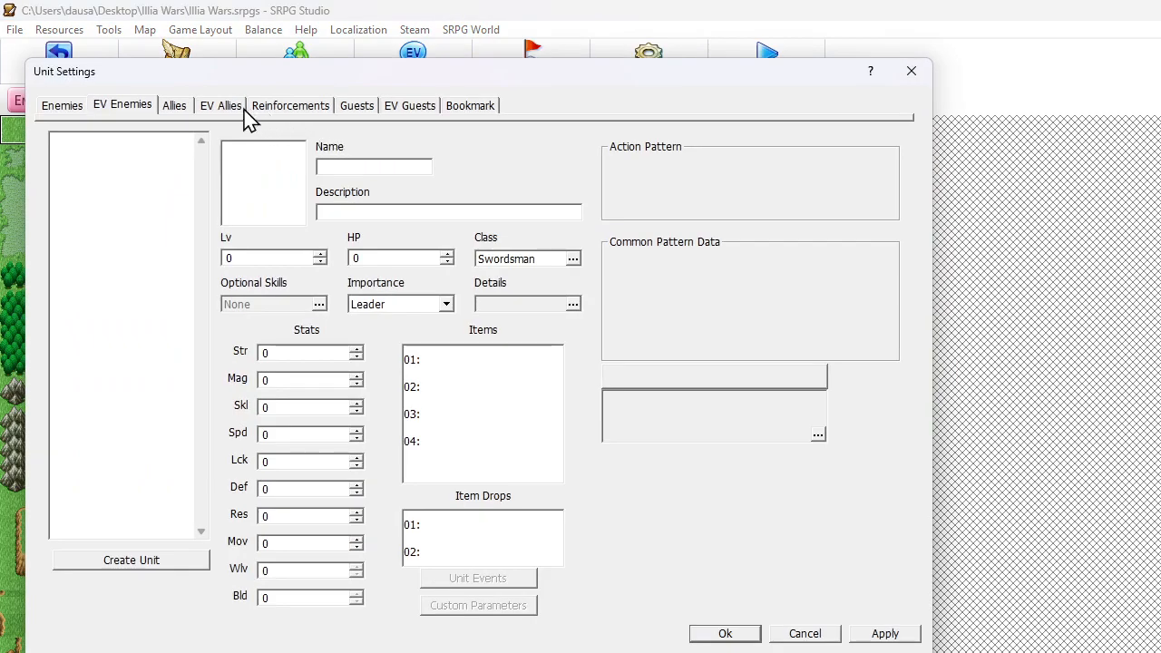
pyautogui.click(231, 109)
pyautogui.click(265, 111)
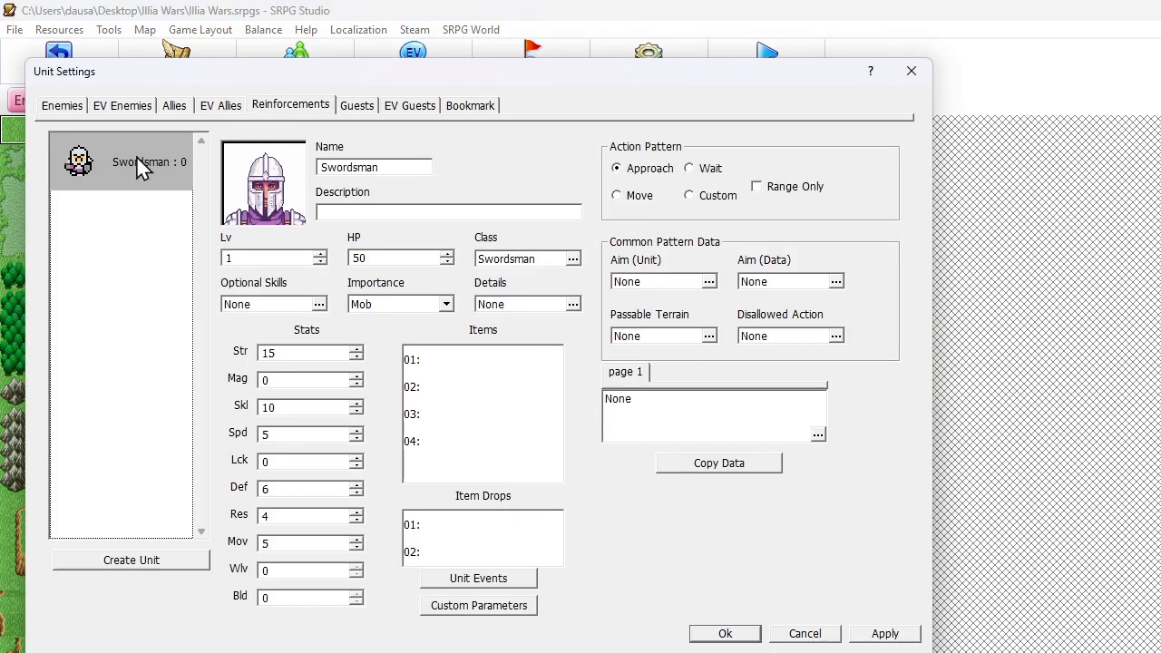
pyautogui.click(464, 577)
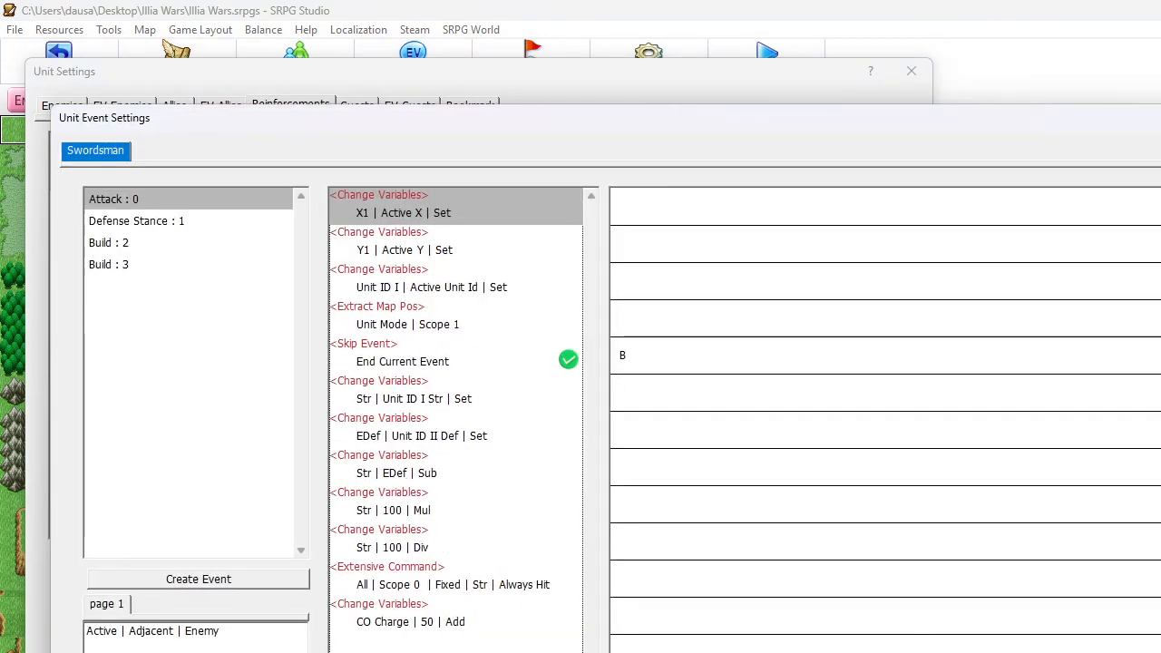
pyautogui.press('Escape')
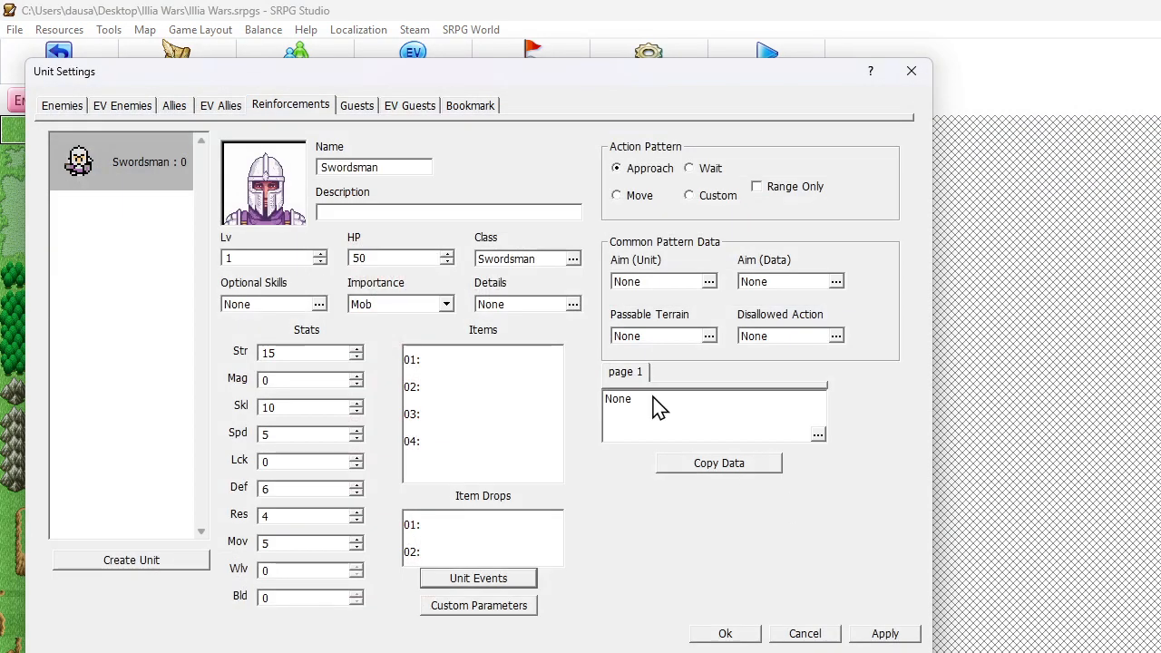
# - Open the unit events of the Swordsman among the event guests
pyautogui.click(353, 106)
pyautogui.click(399, 106)
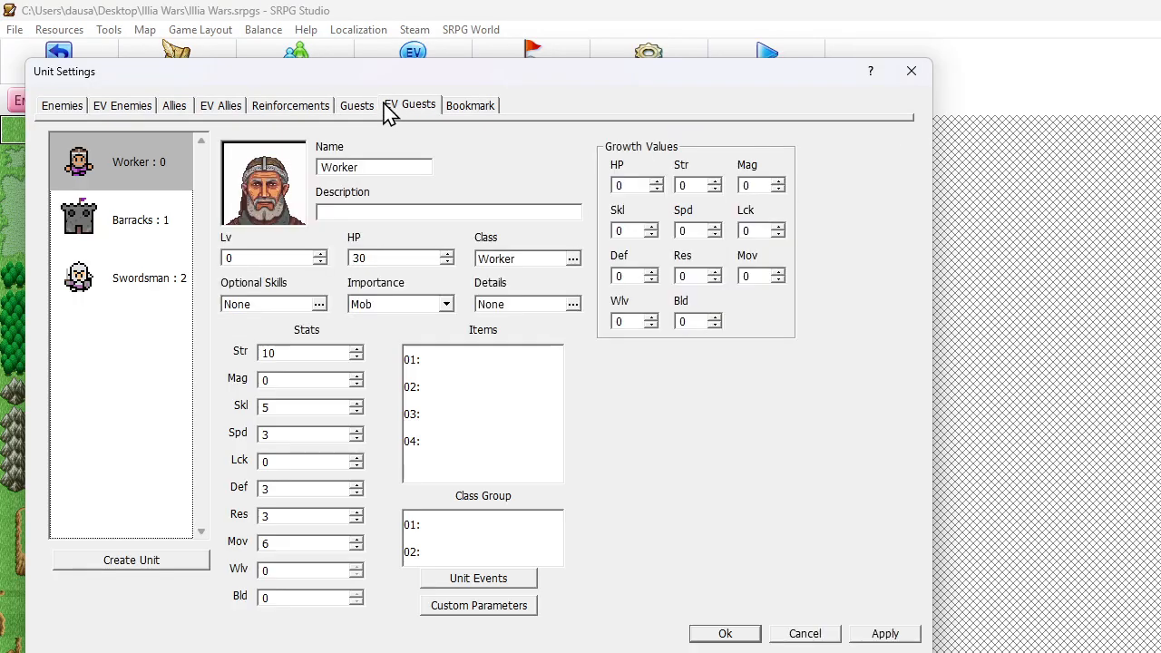
pyautogui.click(142, 277)
pyautogui.click(265, 407)
pyautogui.write('1')
pyautogui.click(478, 579)
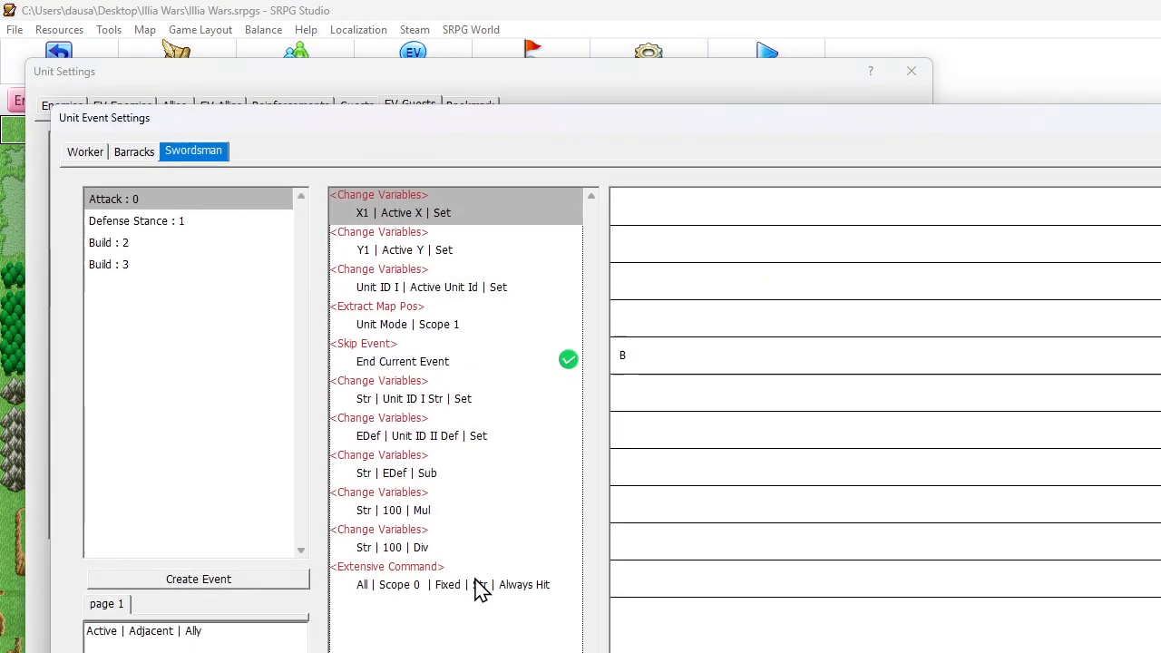
# - Add a unit condition for the Unit ID II variable to the Str 100 Mul command in the Swordsman's Attack event
pyautogui.click(410, 464)
pyautogui.click(421, 435)
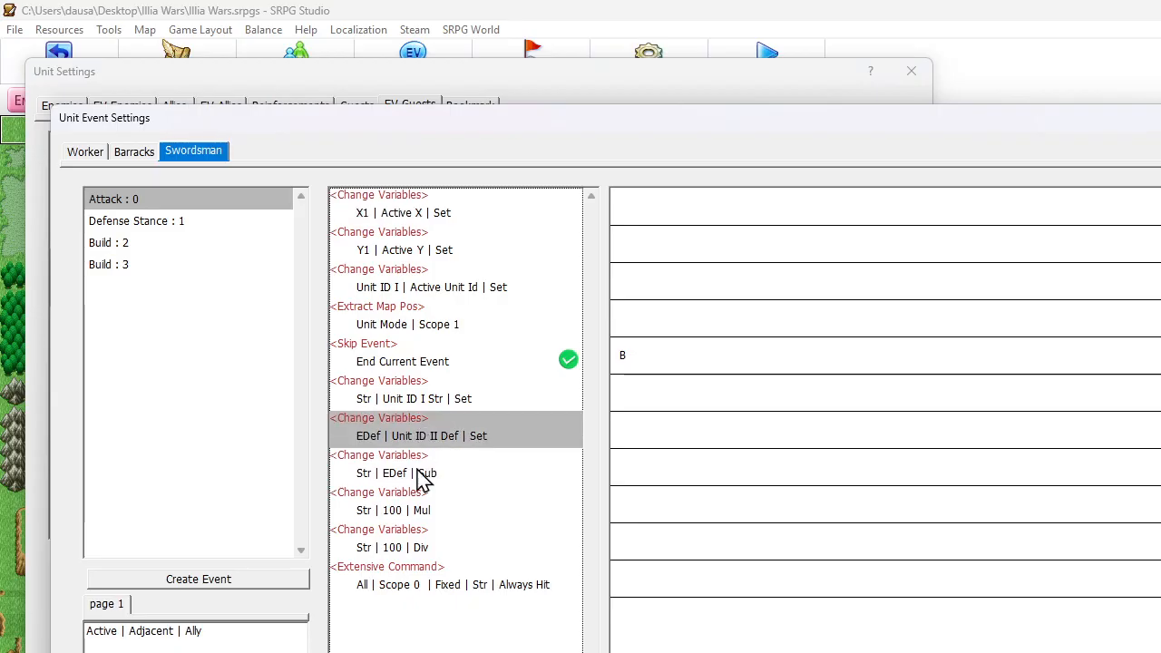
pyautogui.click(410, 588)
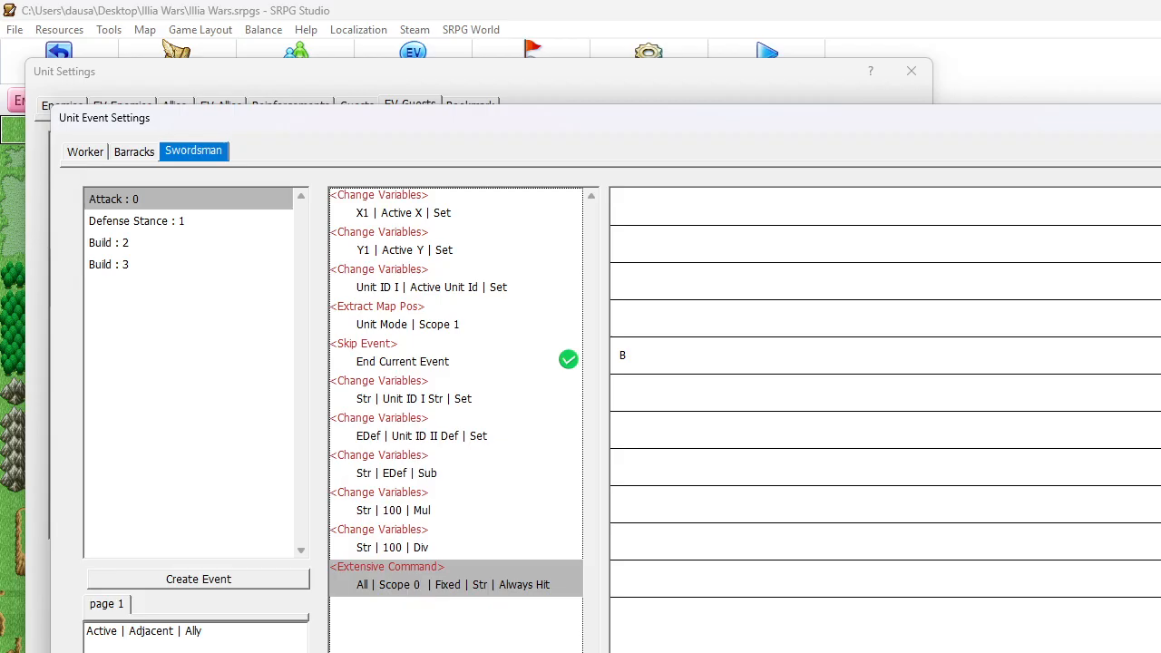
pyautogui.click(423, 511)
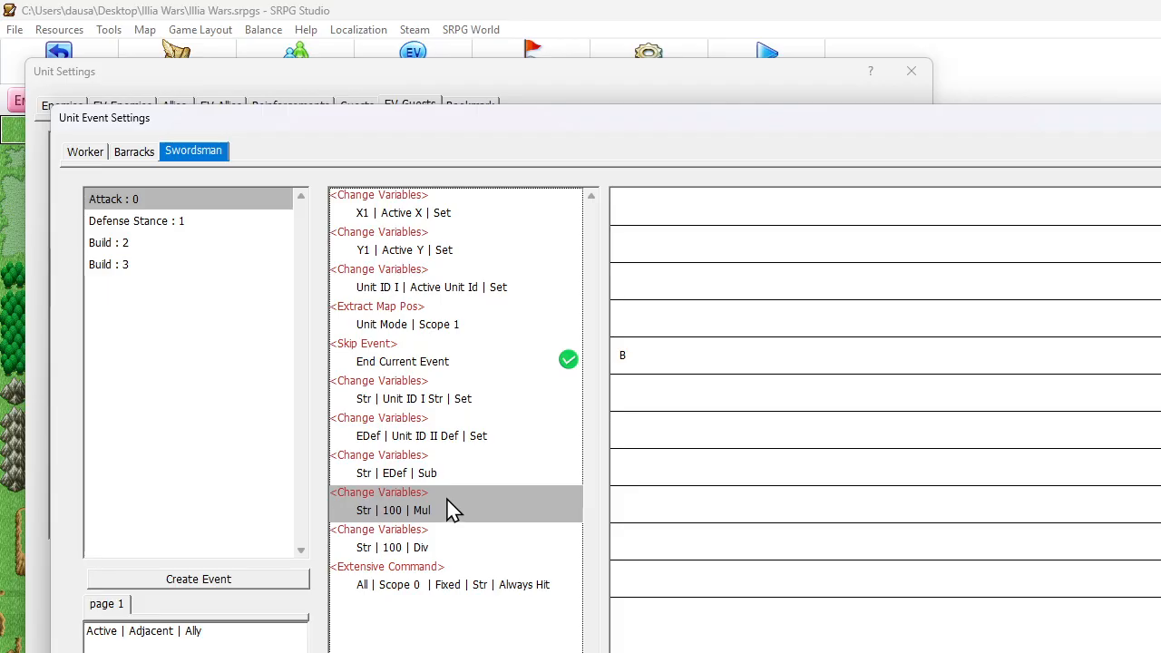
pyautogui.doubleClick(635, 509)
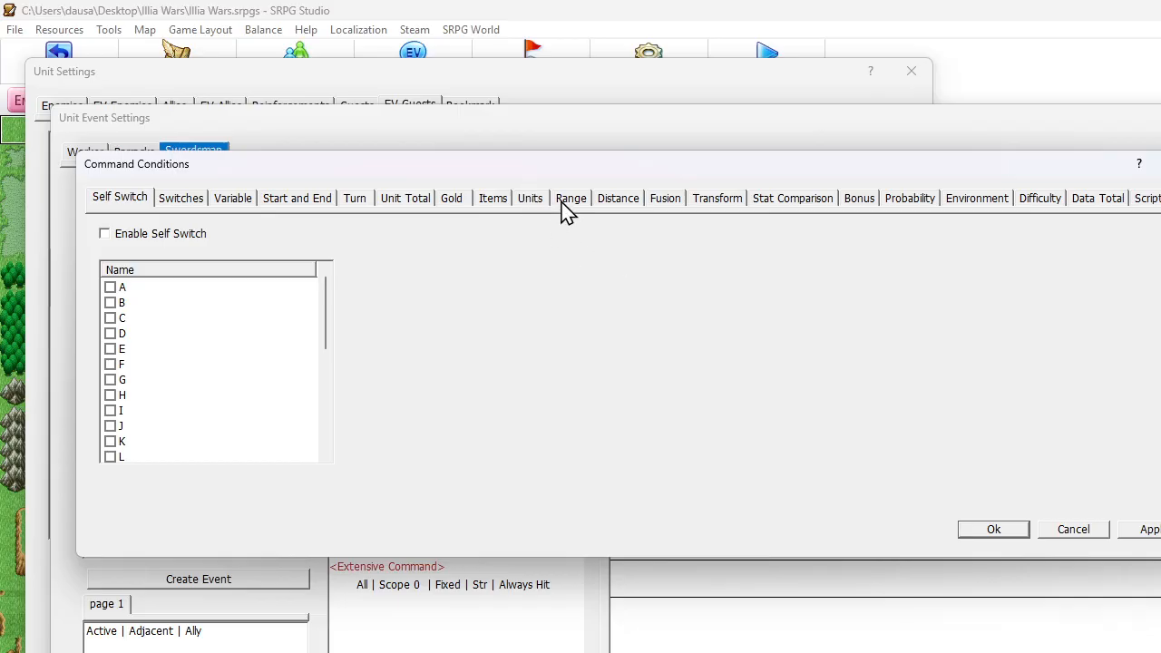
pyautogui.click(530, 200)
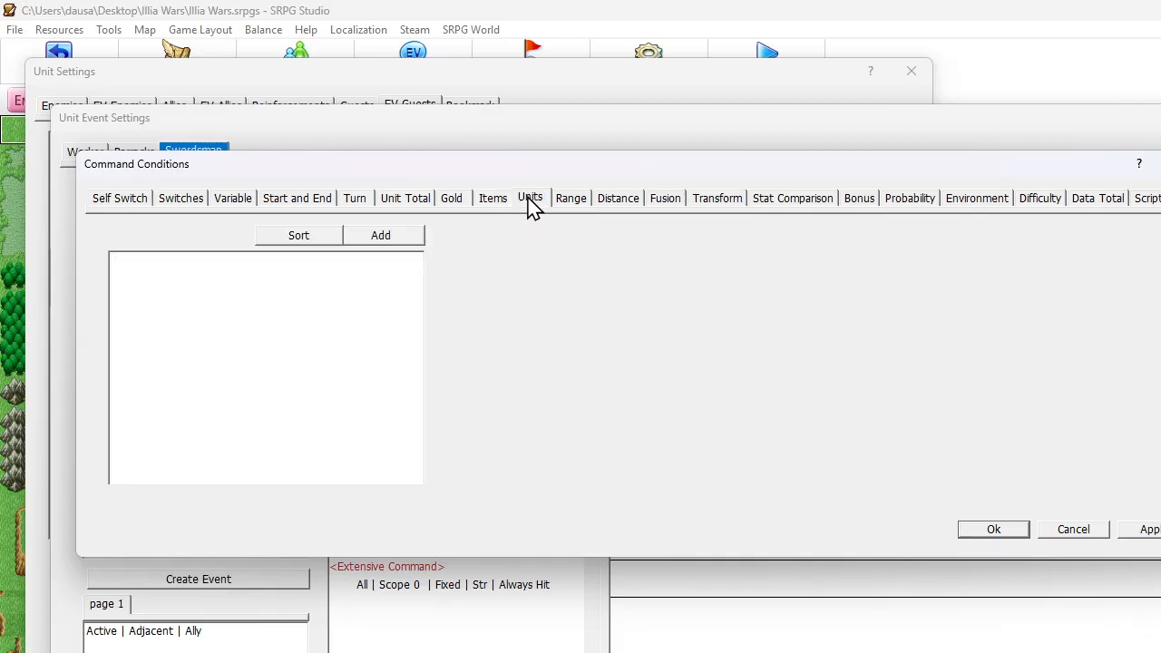
pyautogui.click(407, 246)
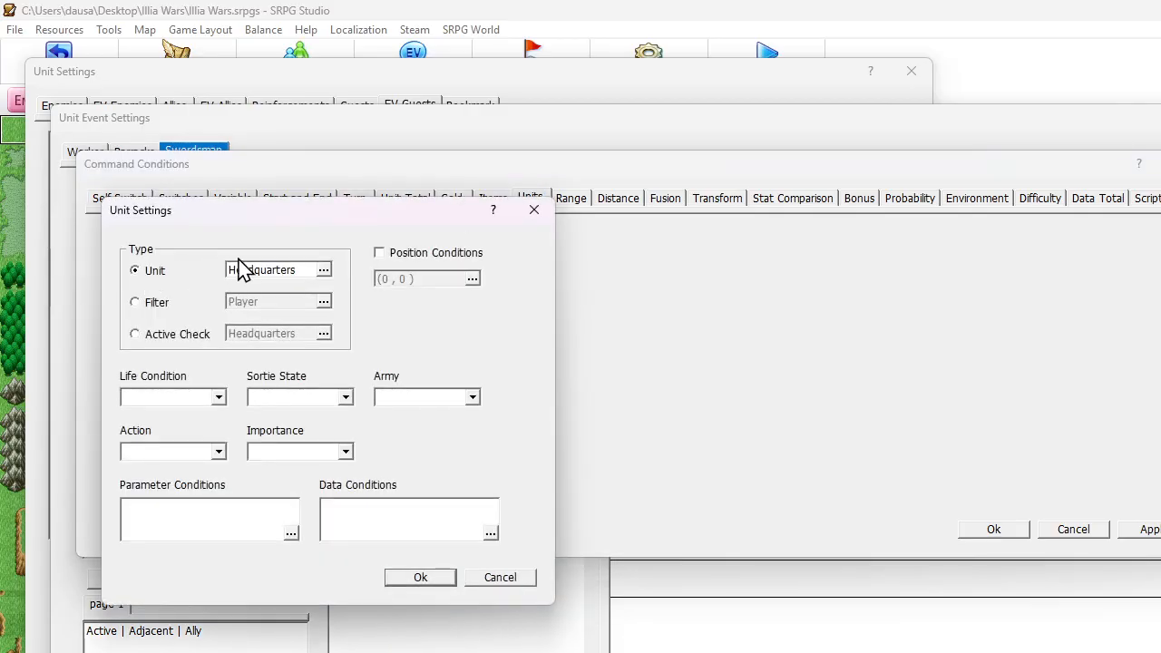
pyautogui.click(247, 272)
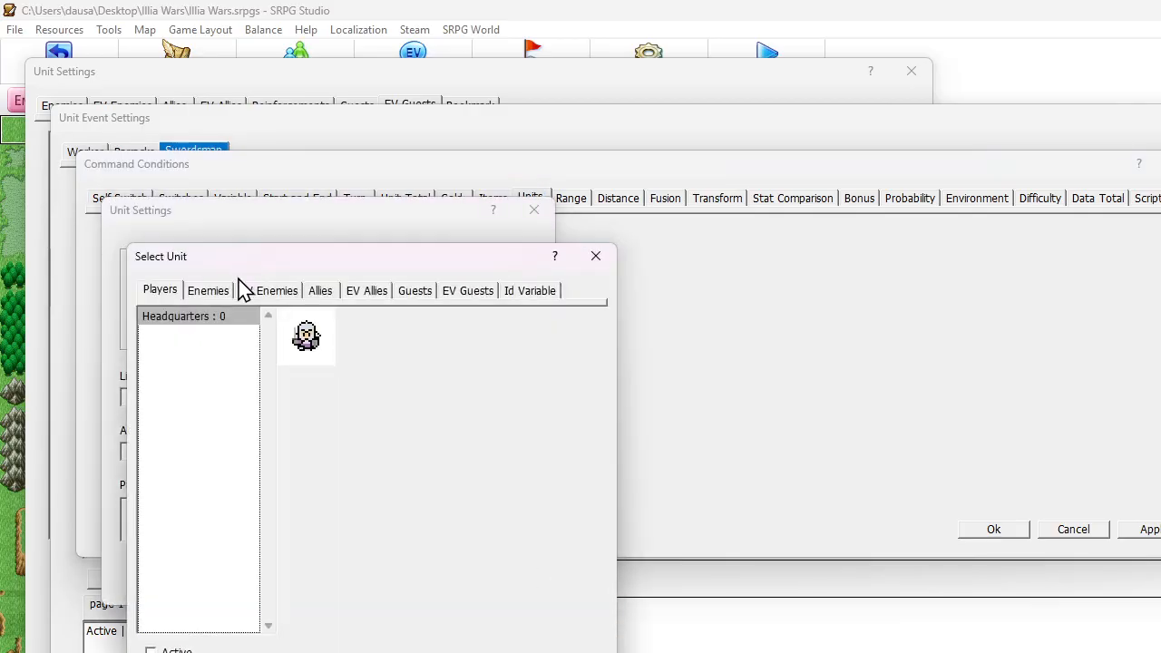
pyautogui.click(536, 297)
pyautogui.click(201, 334)
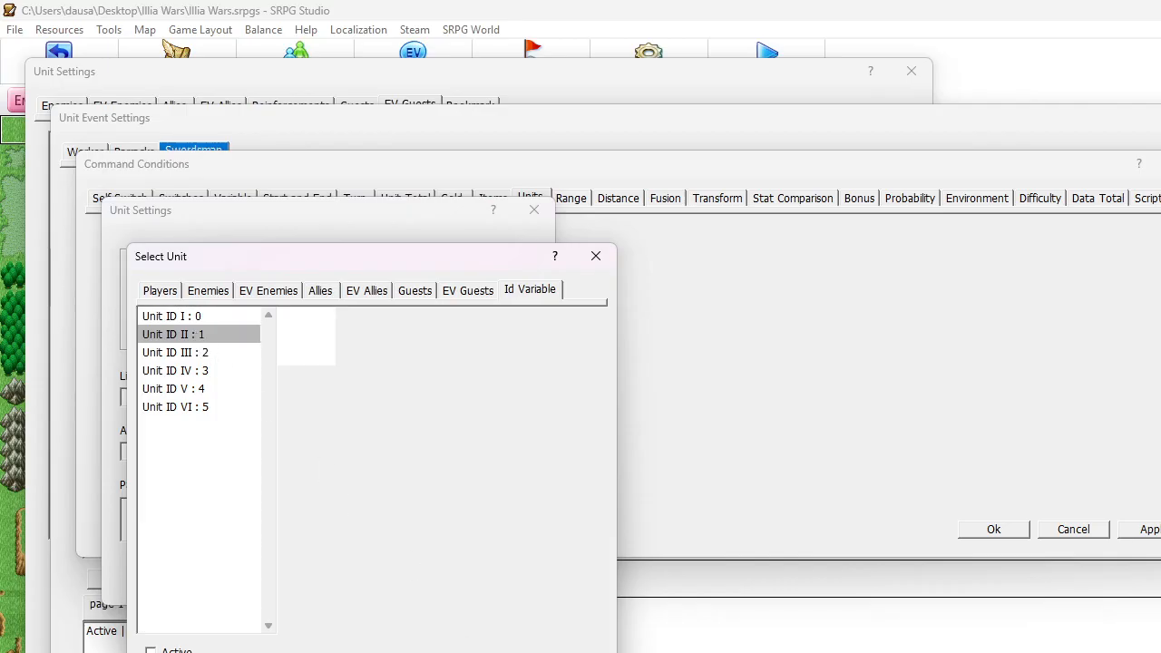
pyautogui.press('Return')
# - Restrict the Unit ID II condition to the Infantry race and accept the command conditions
pyautogui.click(406, 517)
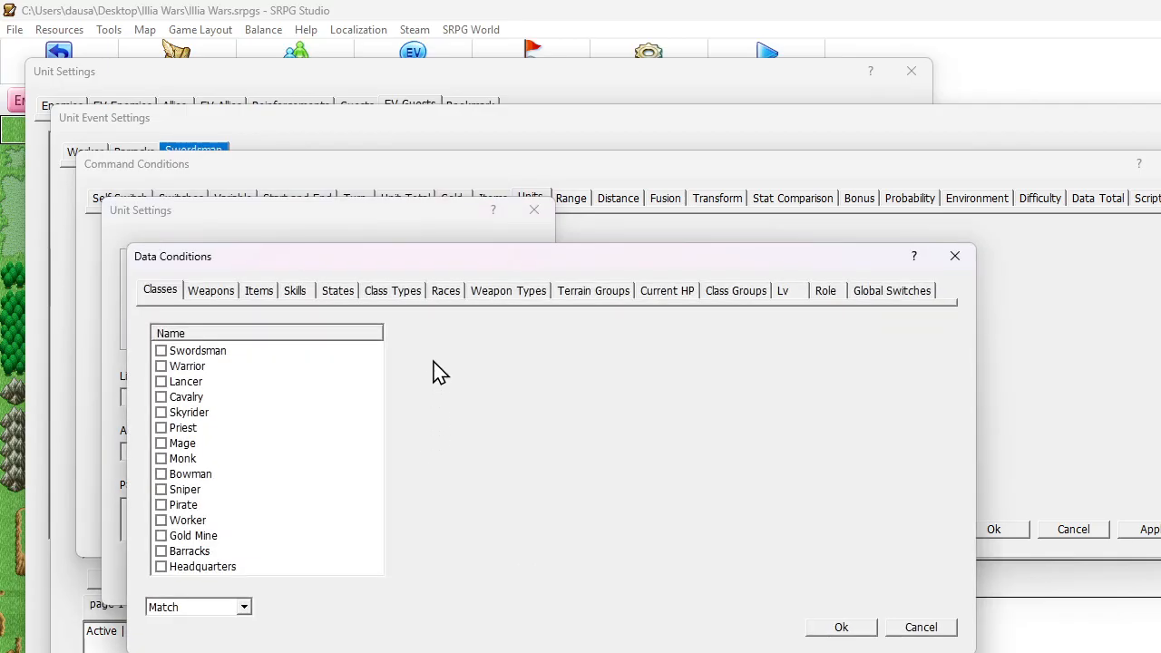
pyautogui.click(446, 296)
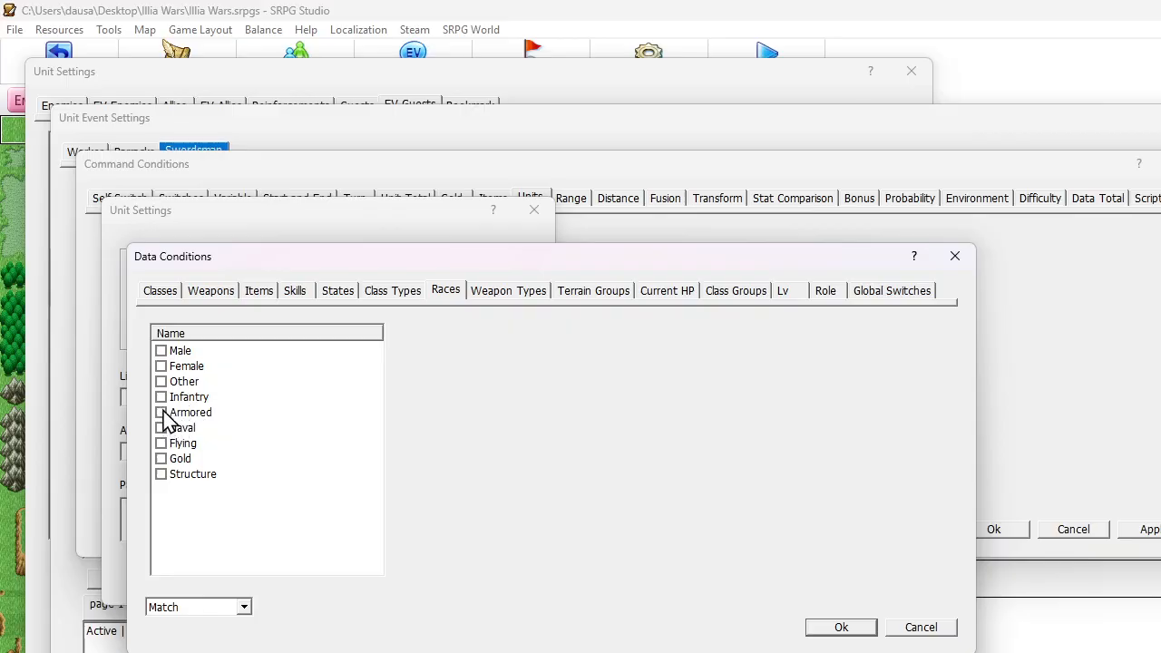
pyautogui.click(162, 397)
pyautogui.click(816, 630)
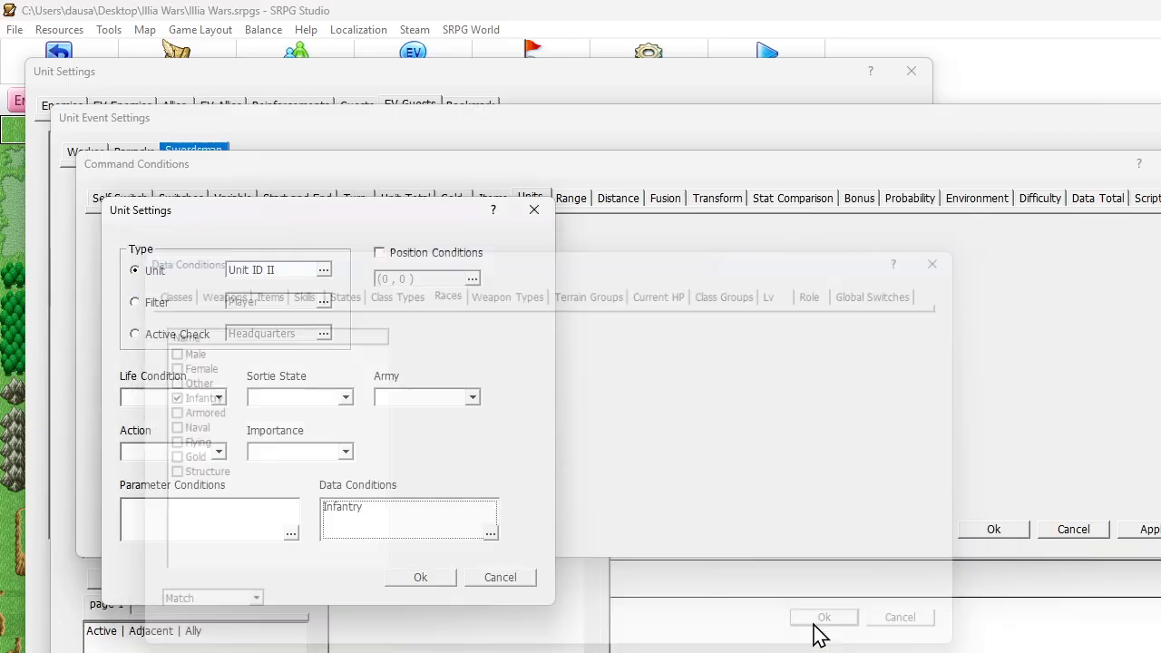
pyautogui.click(419, 577)
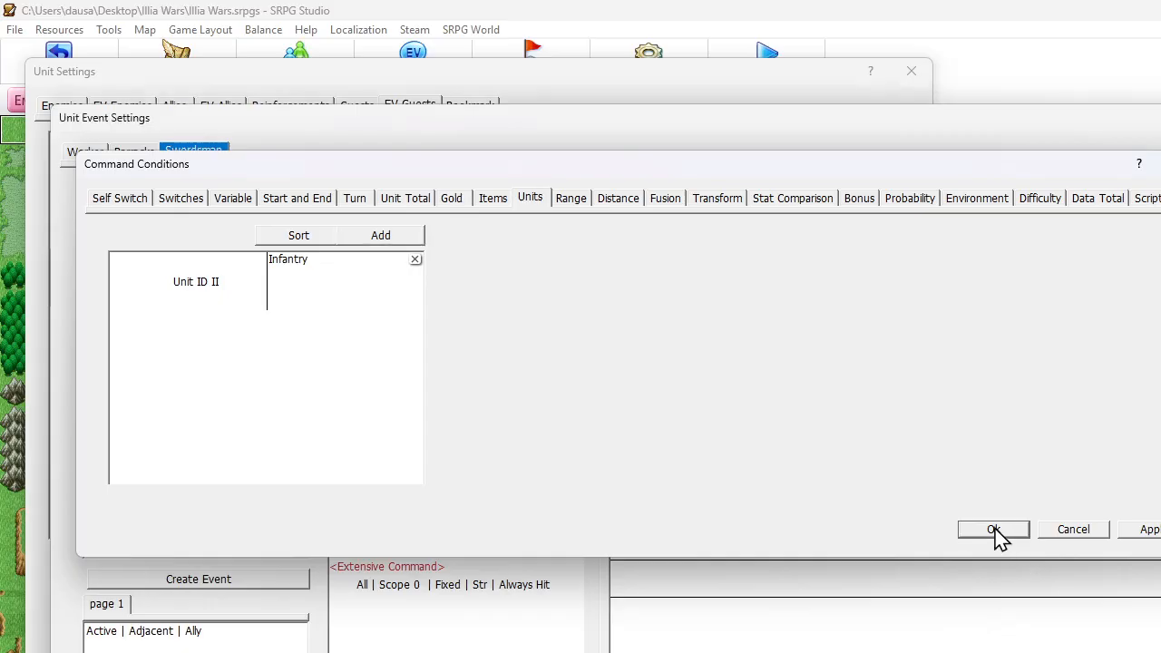
pyautogui.click(993, 529)
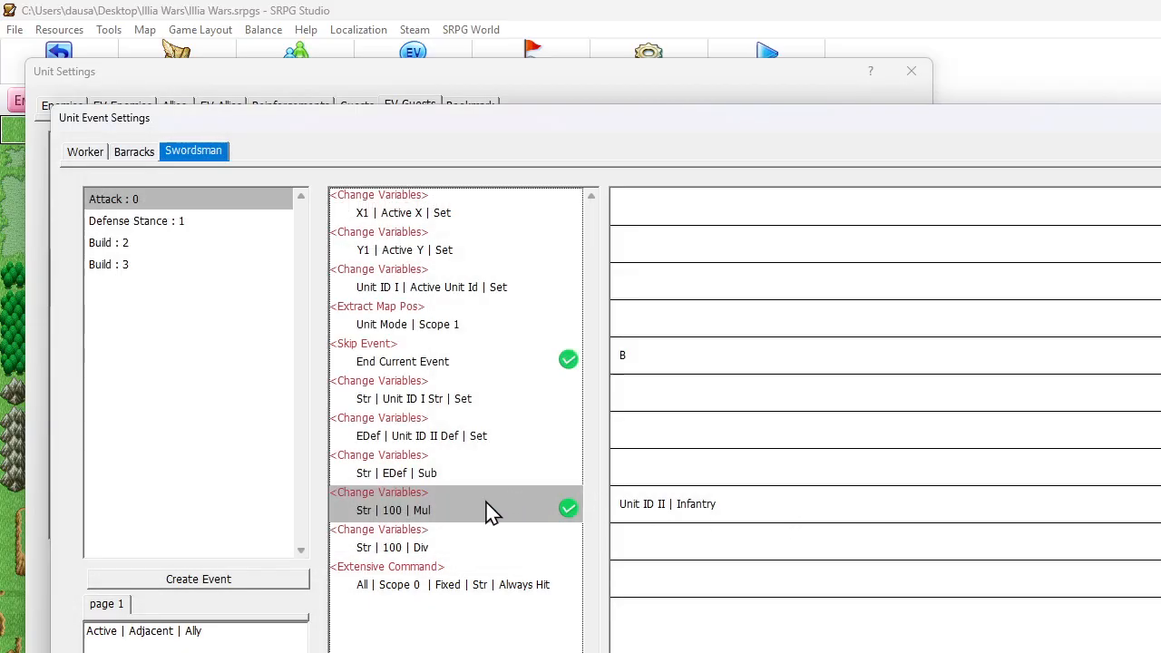
# - Duplicate the Infantry-conditioned Str multiplication and switch the copy's race condition to Armored and Naval
pyautogui.hotkey('ctrl', 'v')
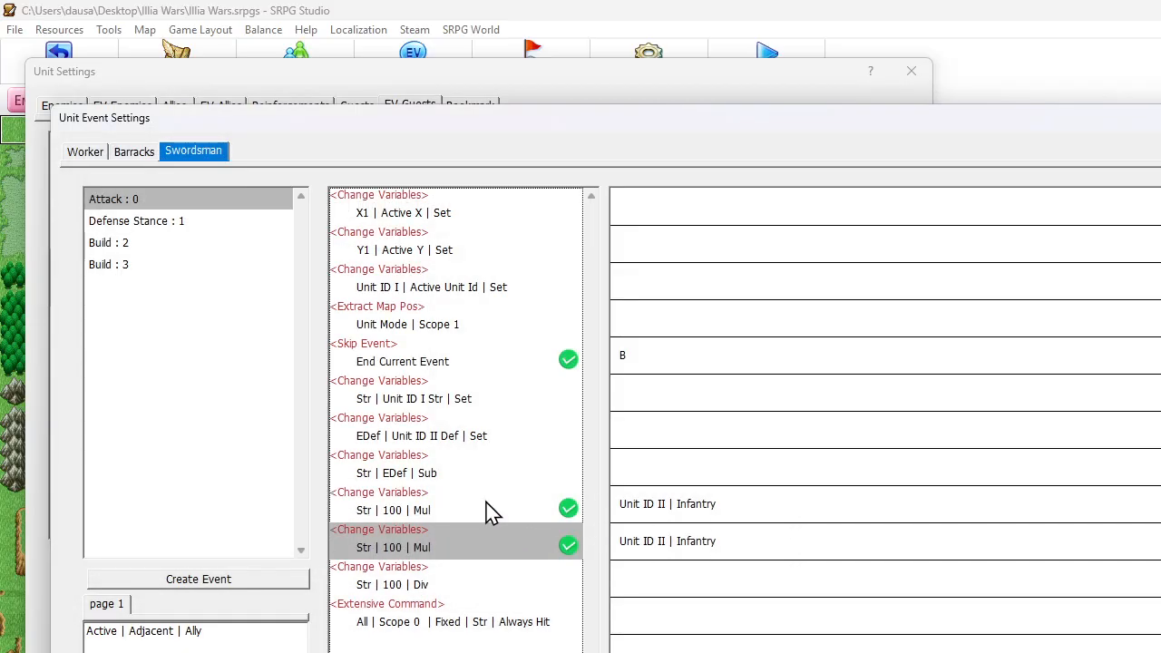
pyautogui.doubleClick(690, 558)
pyautogui.doubleClick(233, 268)
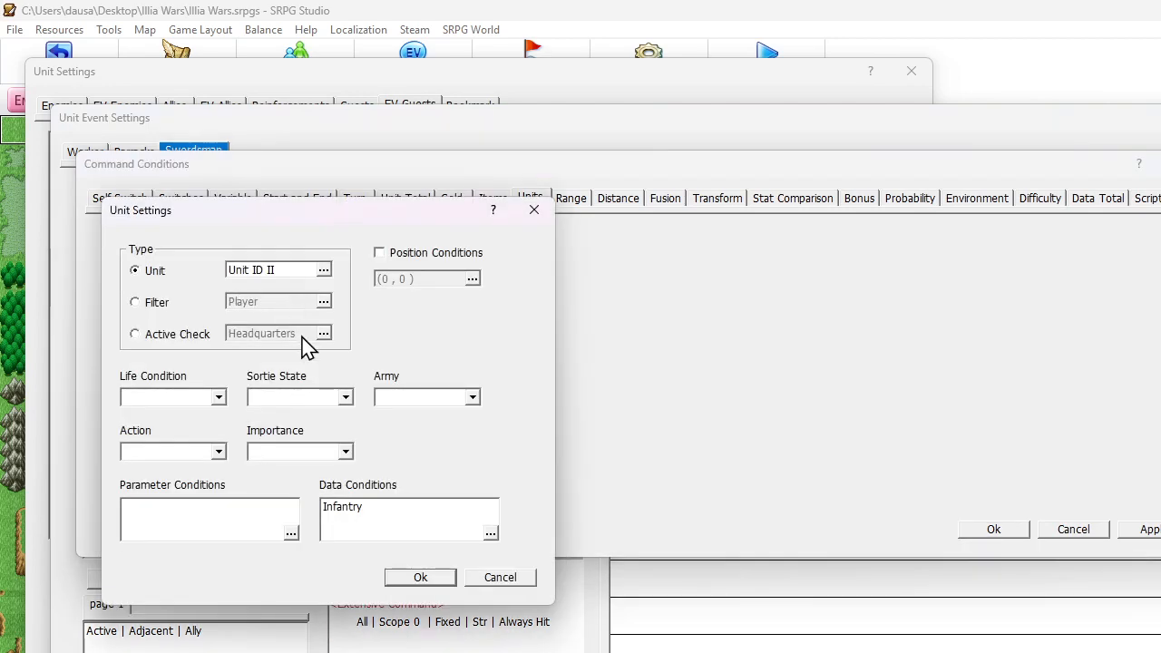
pyautogui.doubleClick(359, 515)
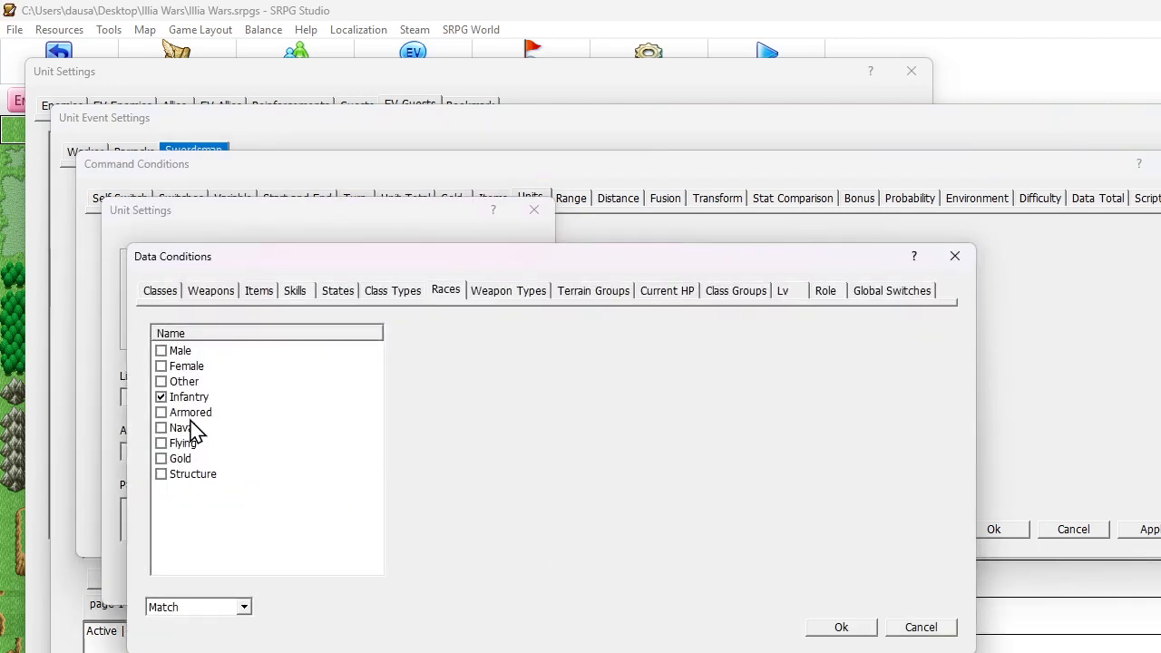
pyautogui.click(162, 412)
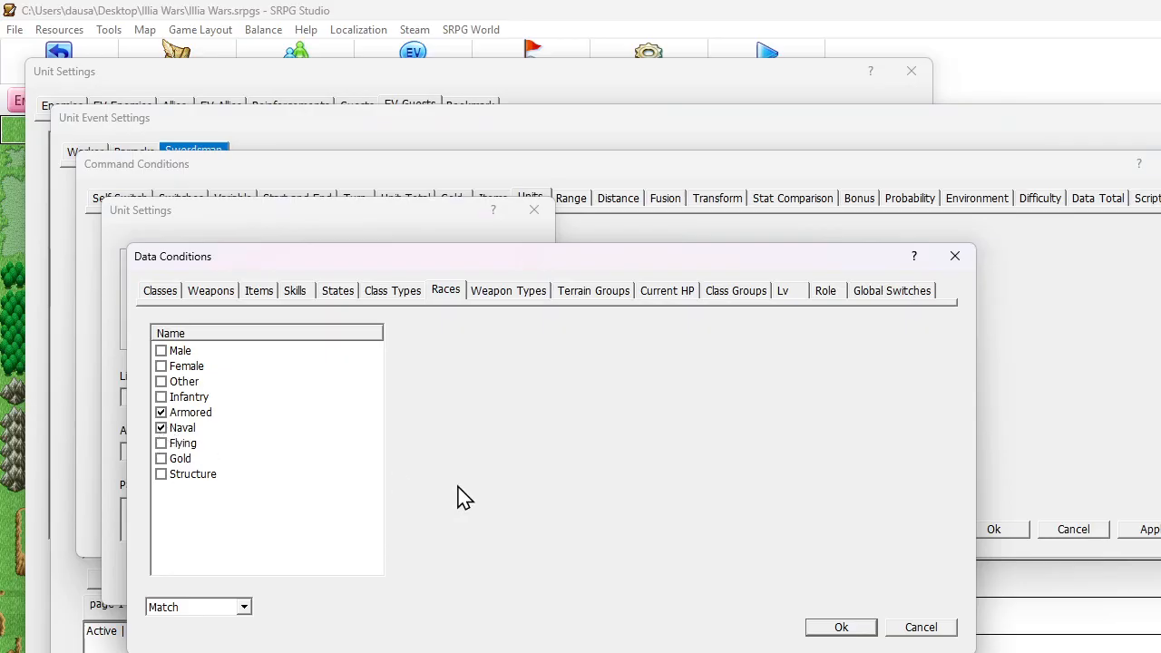
pyautogui.click(826, 628)
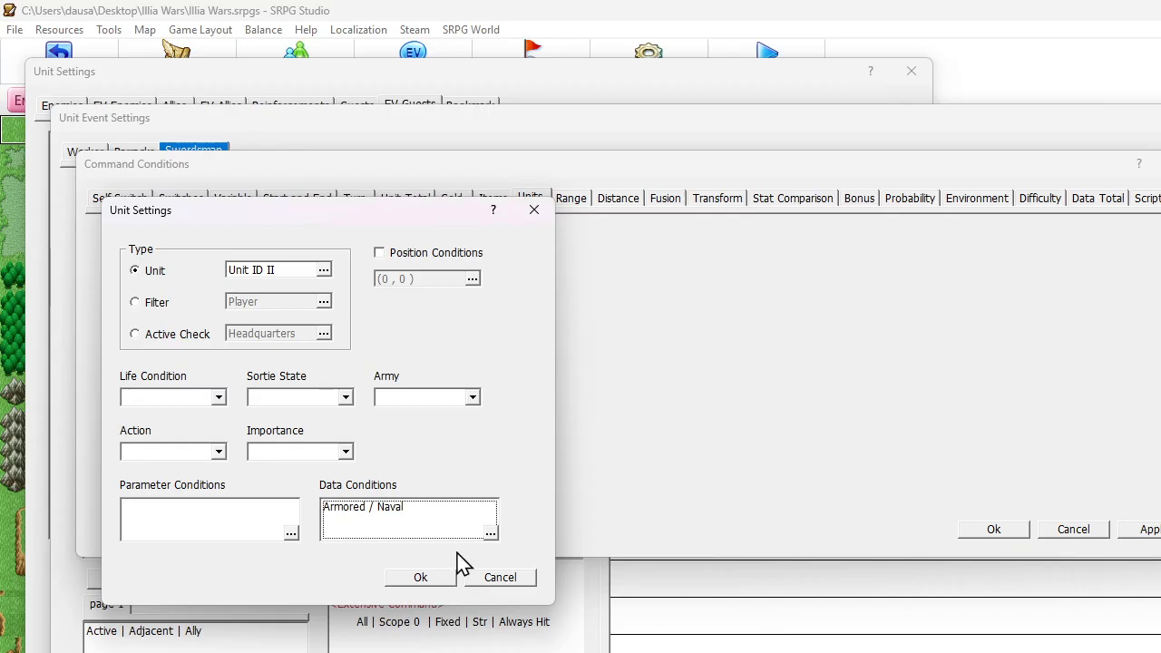
# - Remove Naval from the copied command's race condition, keeping only Armored, and accept the conditions
pyautogui.doubleClick(375, 515)
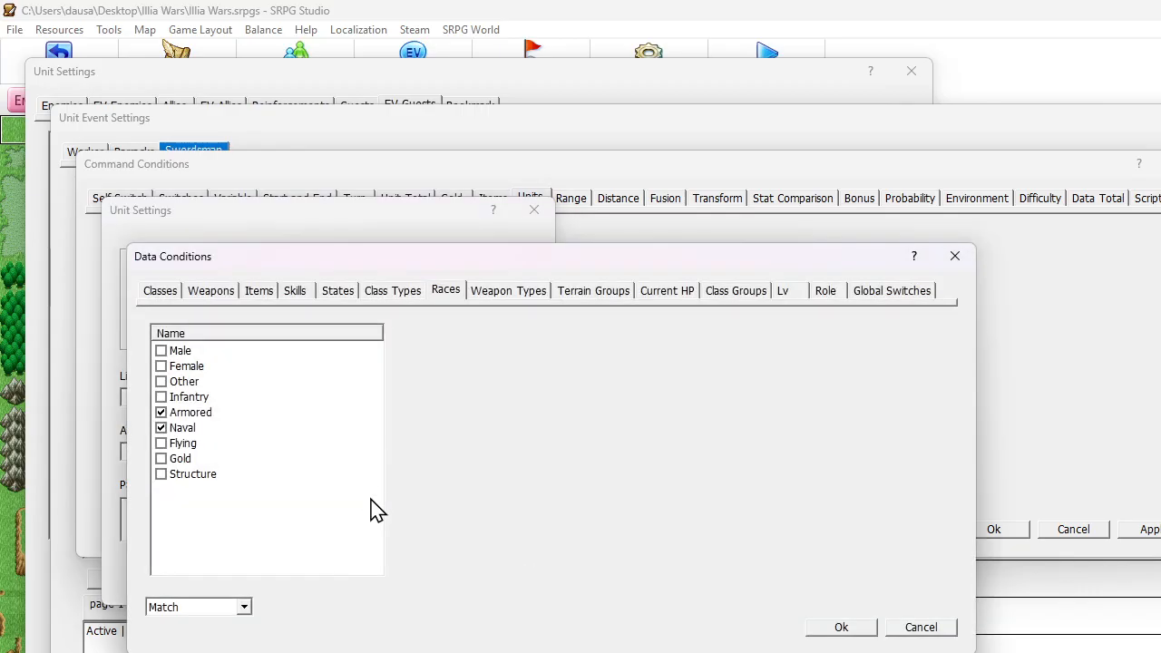
pyautogui.click(161, 428)
pyautogui.click(817, 630)
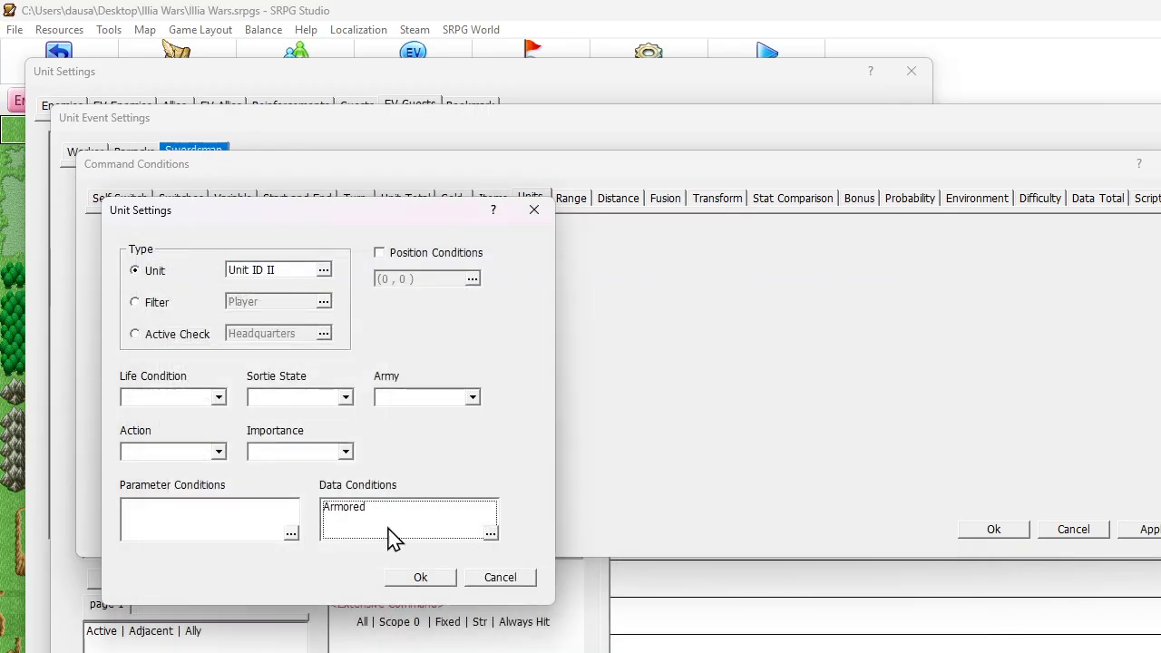
pyautogui.click(416, 577)
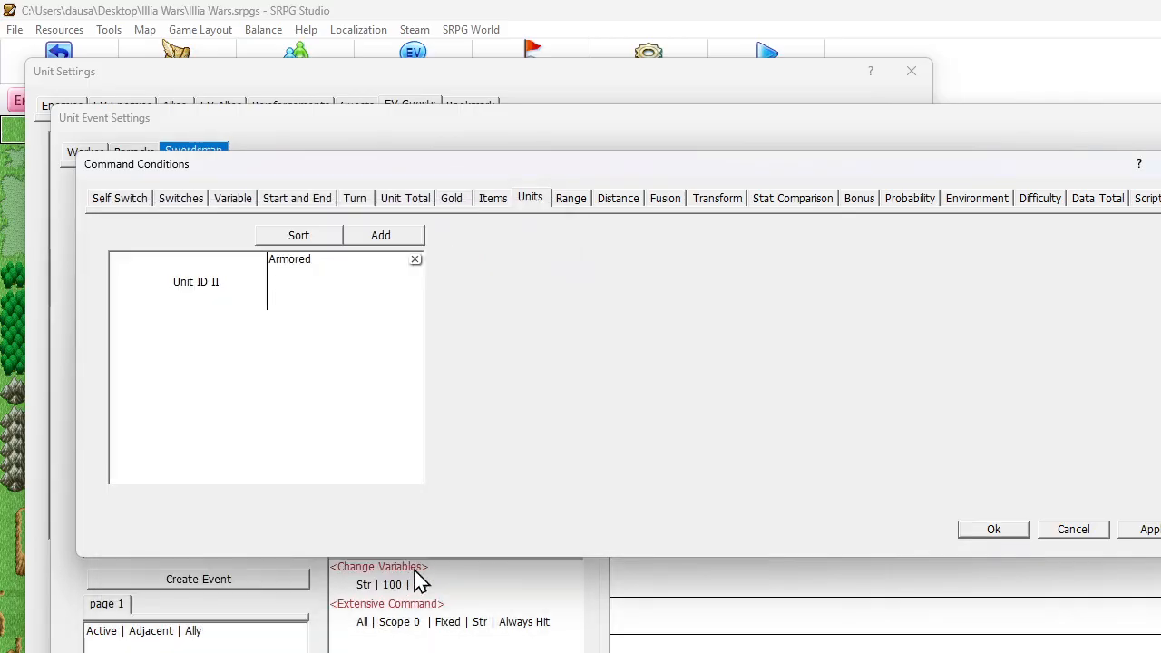
pyautogui.click(995, 534)
# - Set the constant operand of the Armored-conditioned Str multiplication to 50
pyautogui.doubleClick(503, 547)
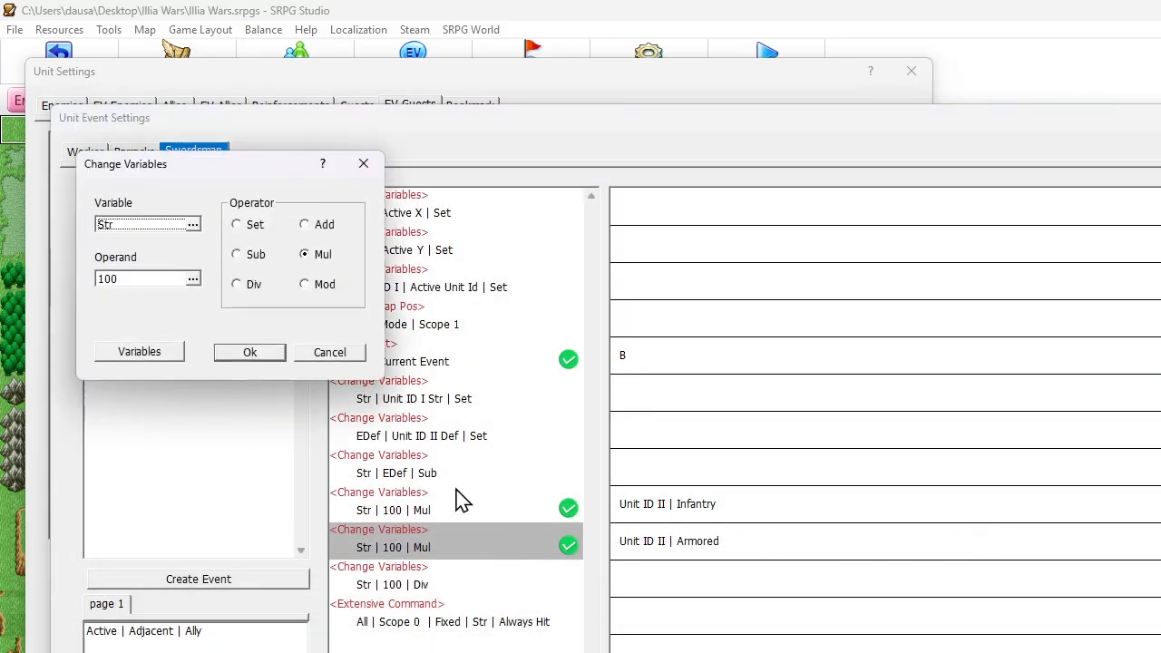
pyautogui.click(145, 280)
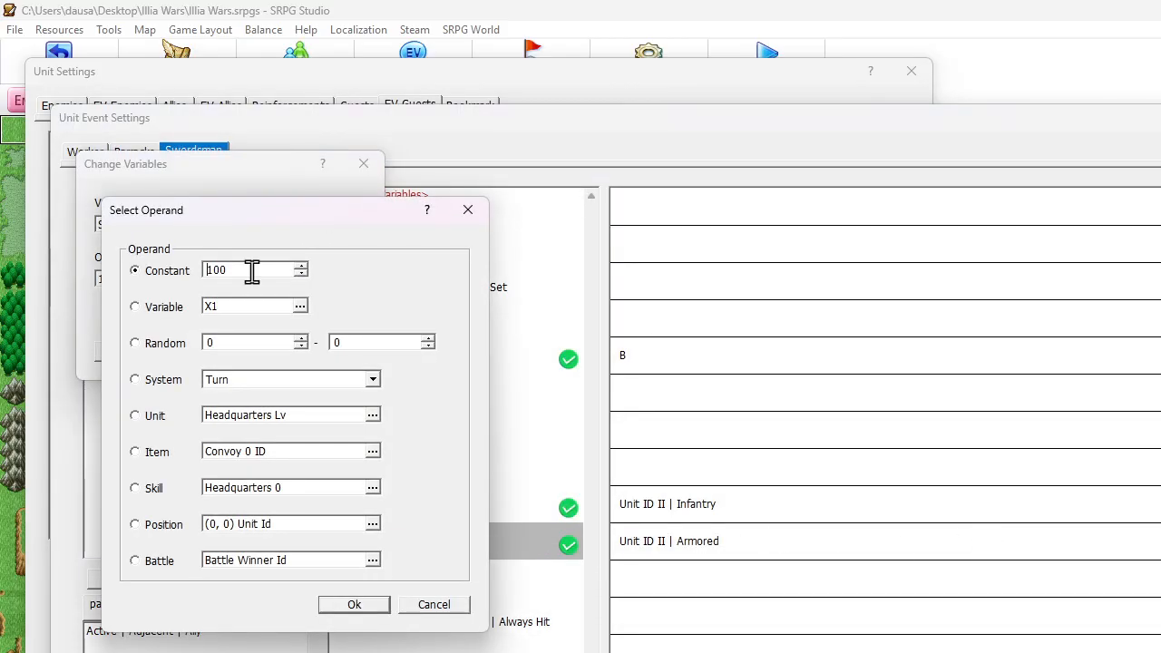
pyautogui.doubleClick(251, 270)
pyautogui.write('50')
pyautogui.click(363, 604)
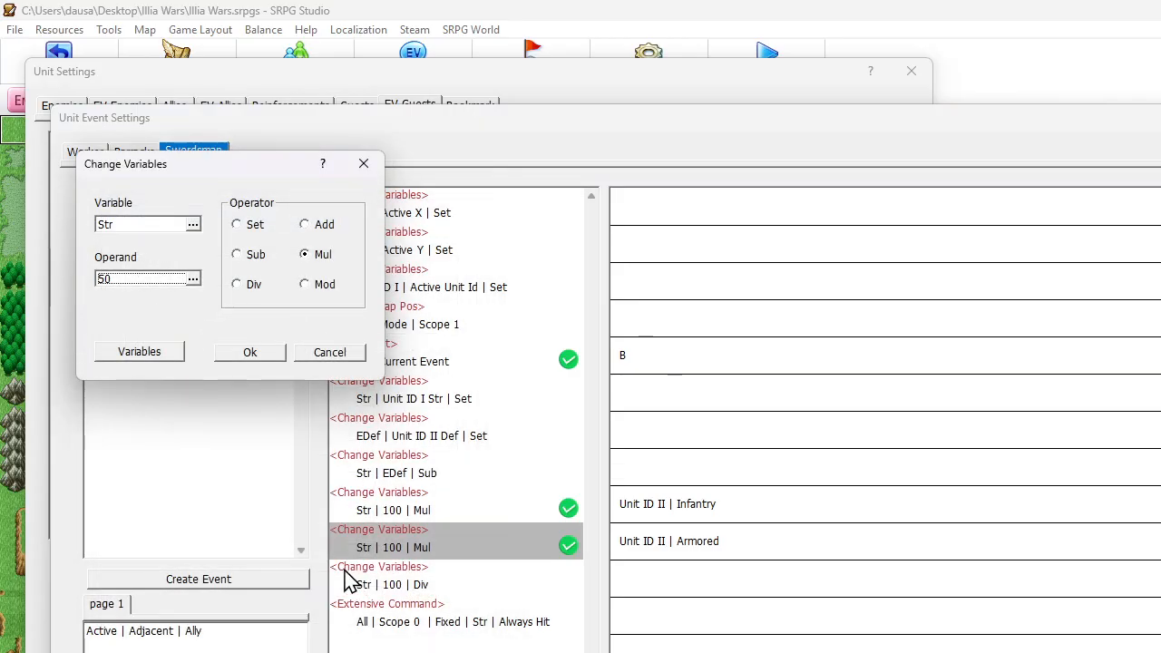
pyautogui.click(250, 354)
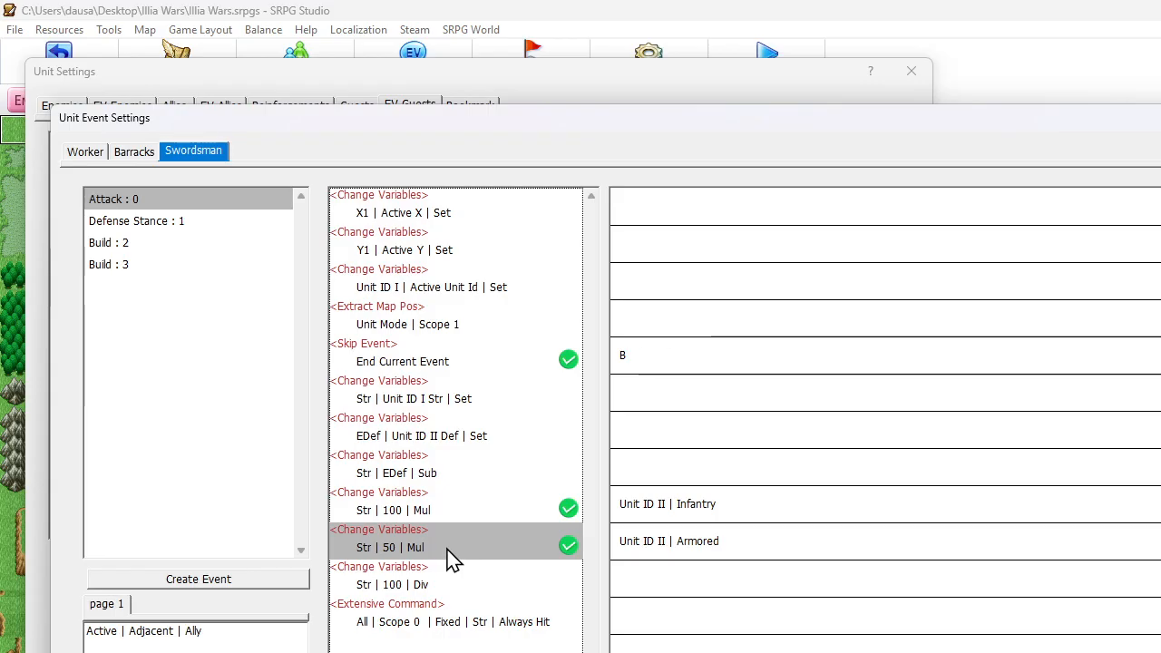
# - Duplicate the Armored-conditioned Str multiplication and set the copy's constant operand to 75
pyautogui.hotkey('ctrl', 'c')
pyautogui.hotkey('ctrl', 'v')
pyautogui.doubleClick(430, 575)
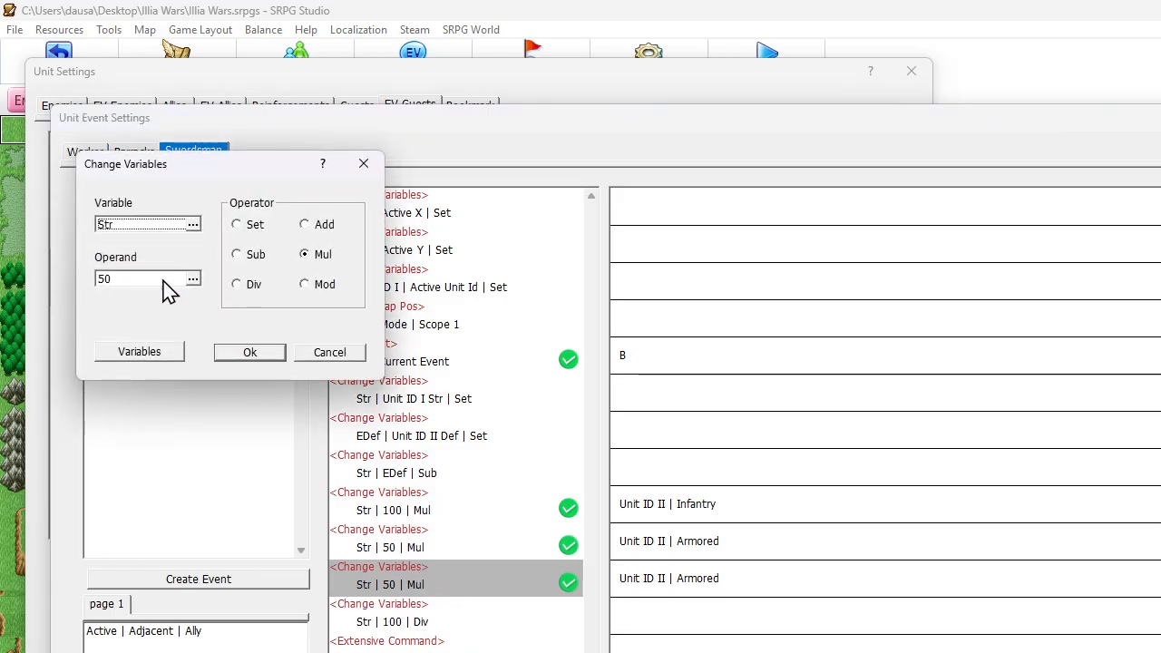
pyautogui.click(193, 278)
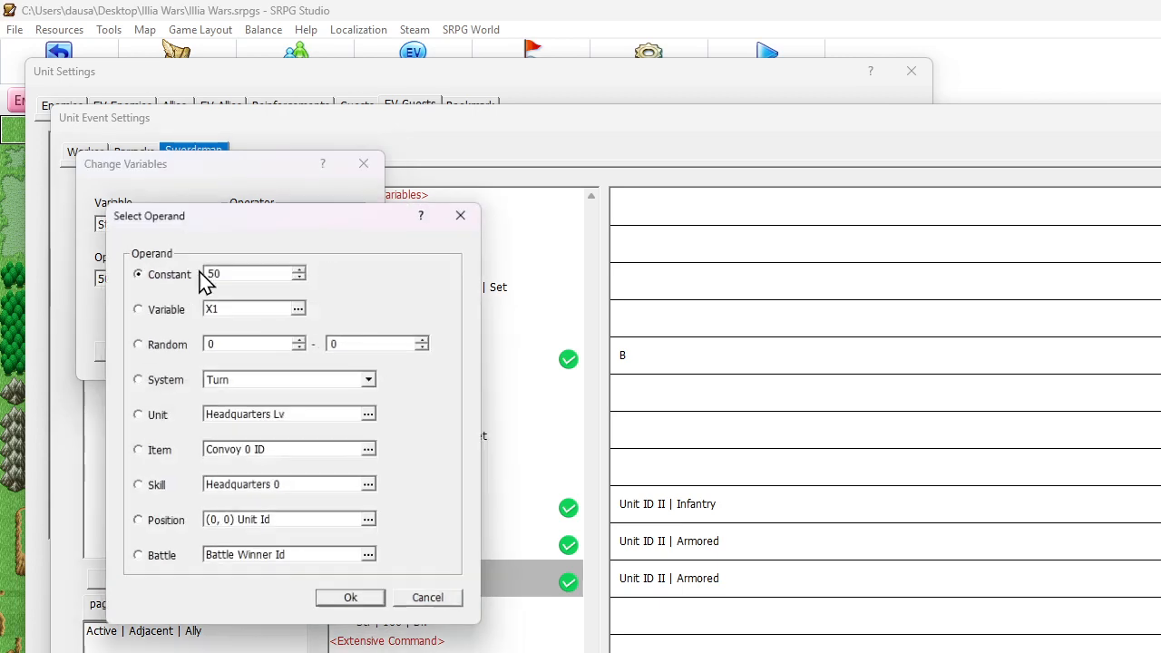
pyautogui.write('7')
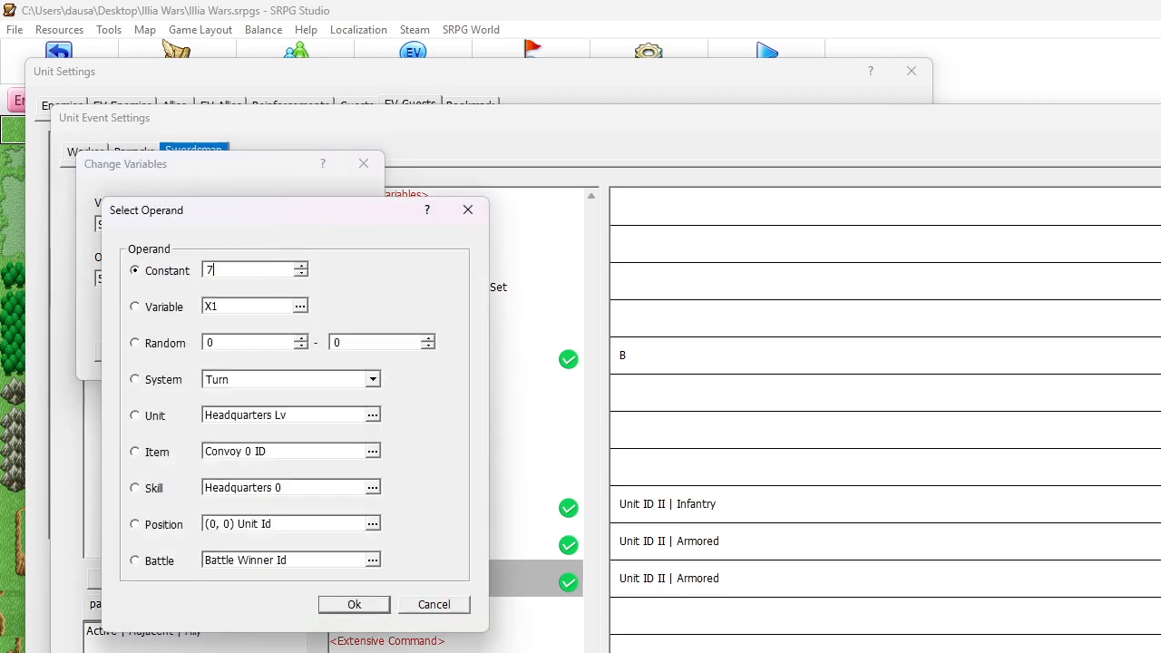
pyautogui.write('5')
pyautogui.click(366, 606)
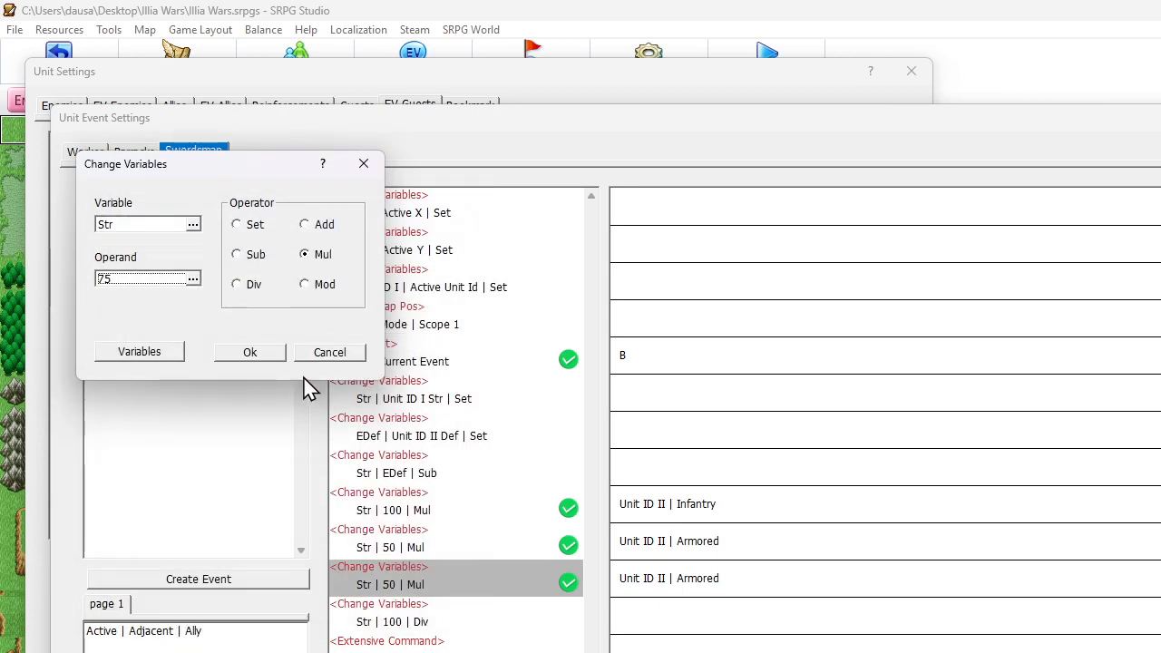
pyautogui.click(267, 356)
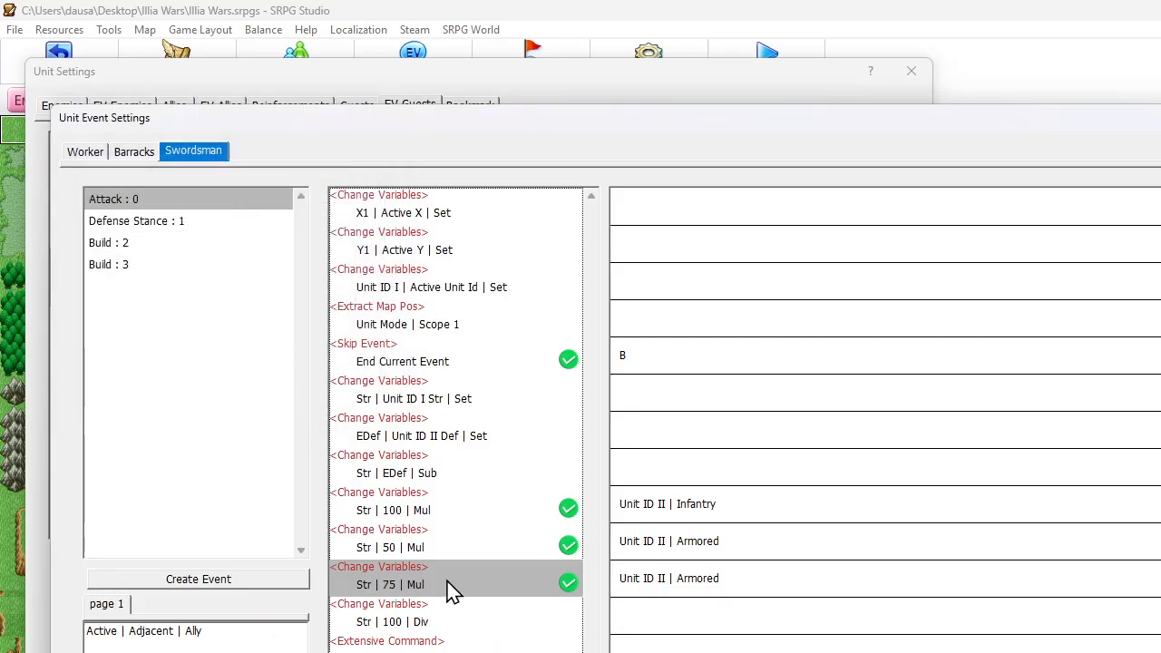
# - Switch the race condition of the Str multiplication by 75 from Armored to Naval and accept the conditions
pyautogui.doubleClick(666, 585)
pyautogui.doubleClick(243, 288)
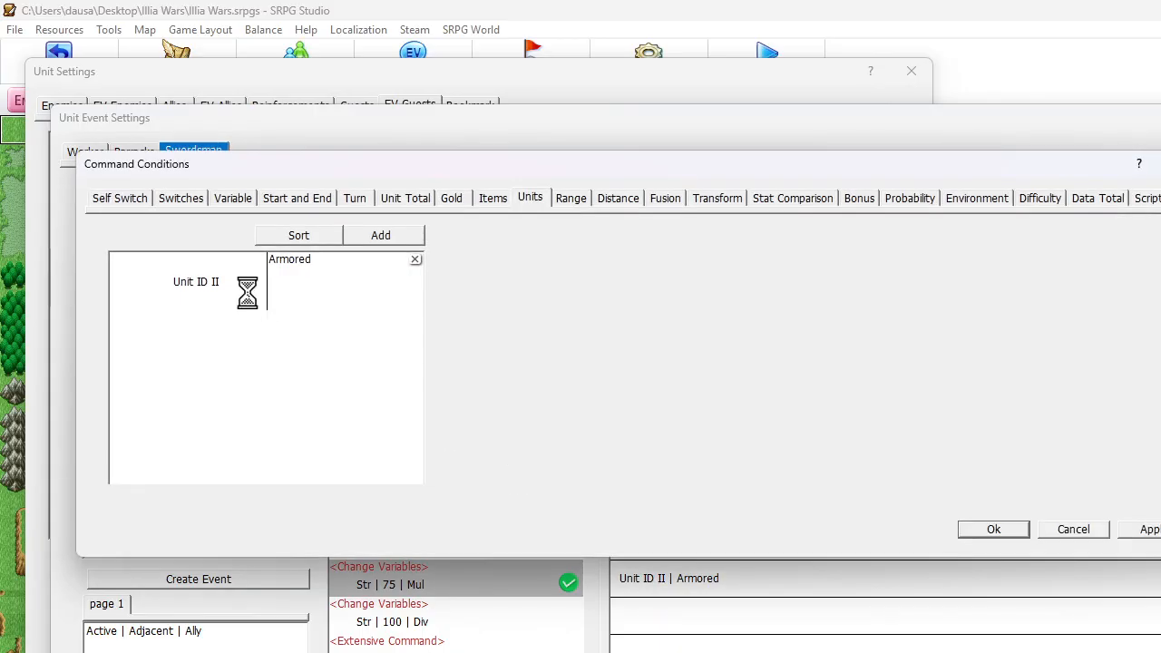
pyautogui.doubleClick(349, 511)
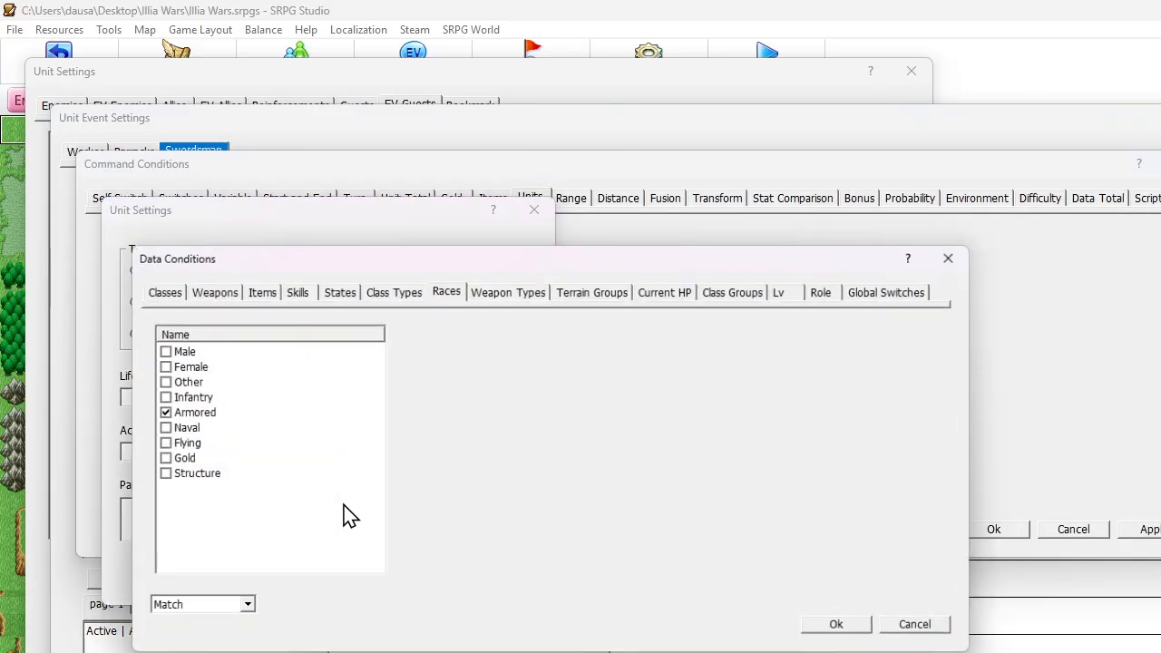
pyautogui.click(161, 428)
pyautogui.click(161, 412)
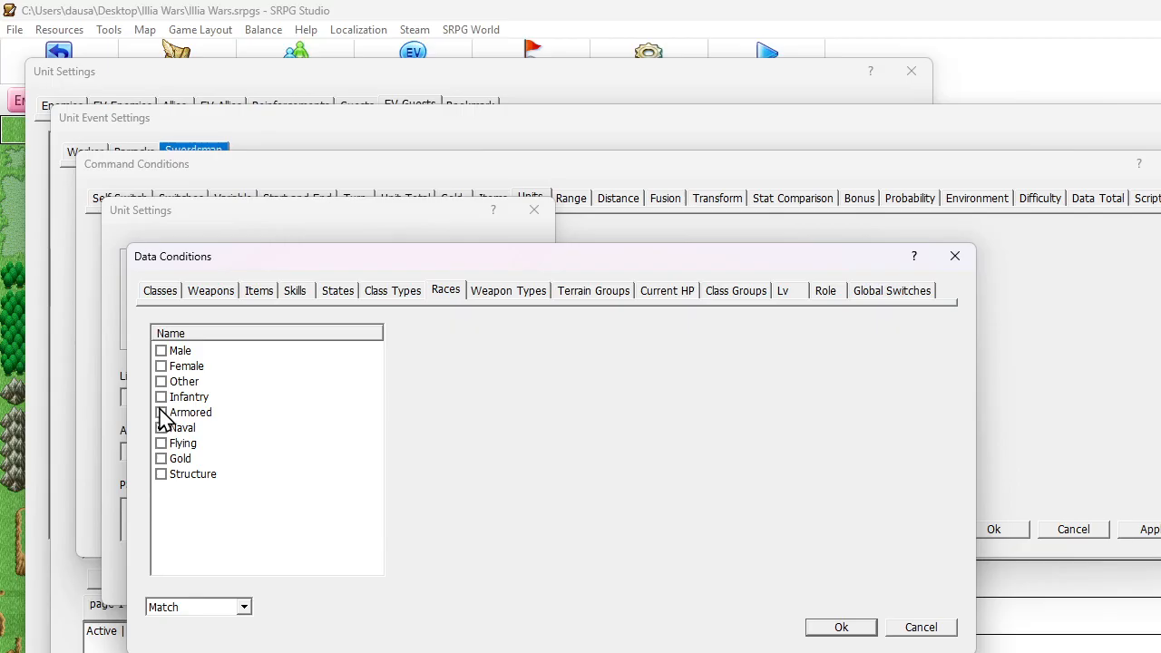
pyautogui.click(842, 629)
pyautogui.click(426, 577)
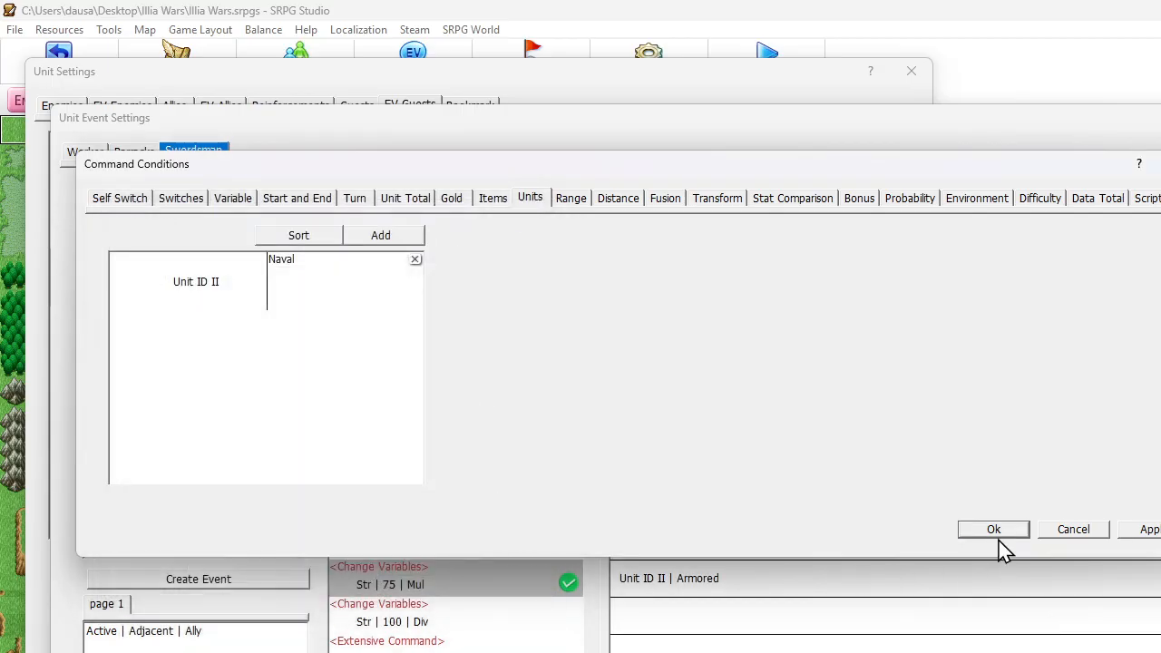
pyautogui.click(993, 531)
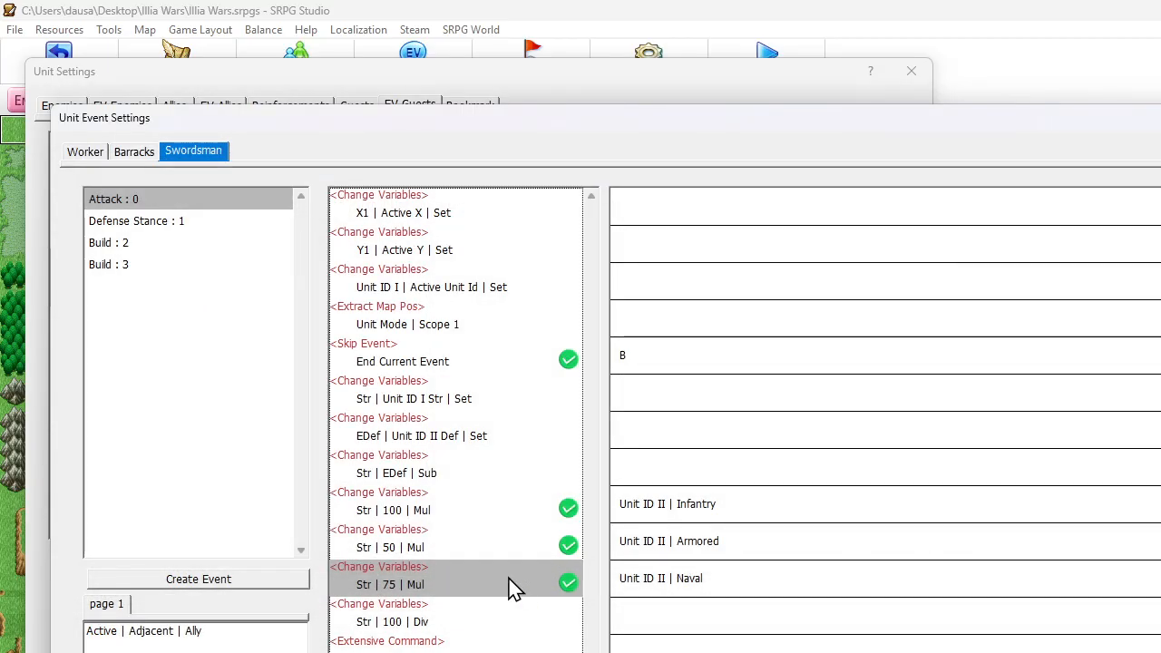
# - Duplicate the Naval-conditioned Str multiplication and switch the copy's race condition to Flying only
pyautogui.hotkey('ctrl', 'c')
pyautogui.hotkey('ctrl', 'v')
pyautogui.doubleClick(647, 616)
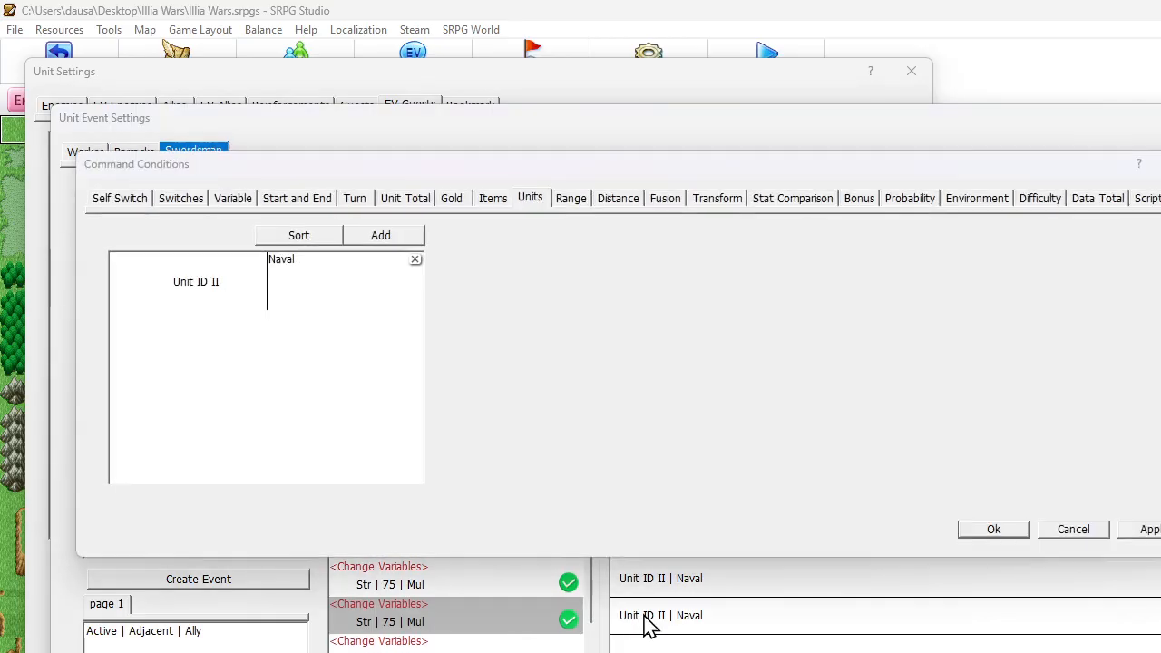
pyautogui.doubleClick(228, 282)
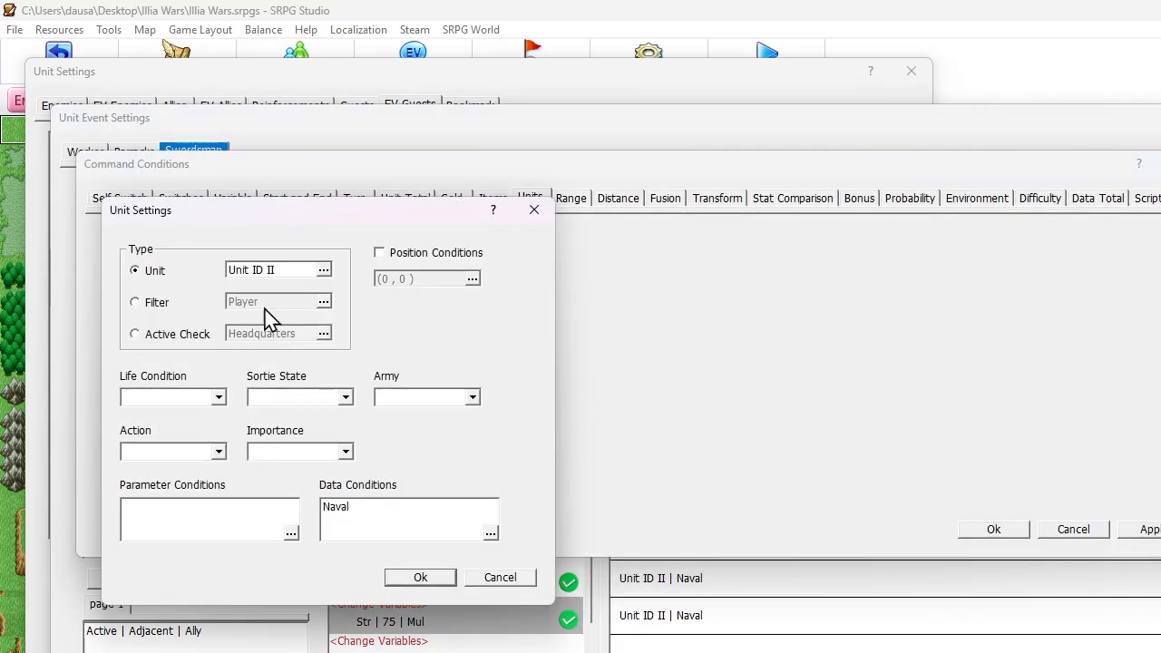
pyautogui.doubleClick(354, 506)
pyautogui.click(162, 443)
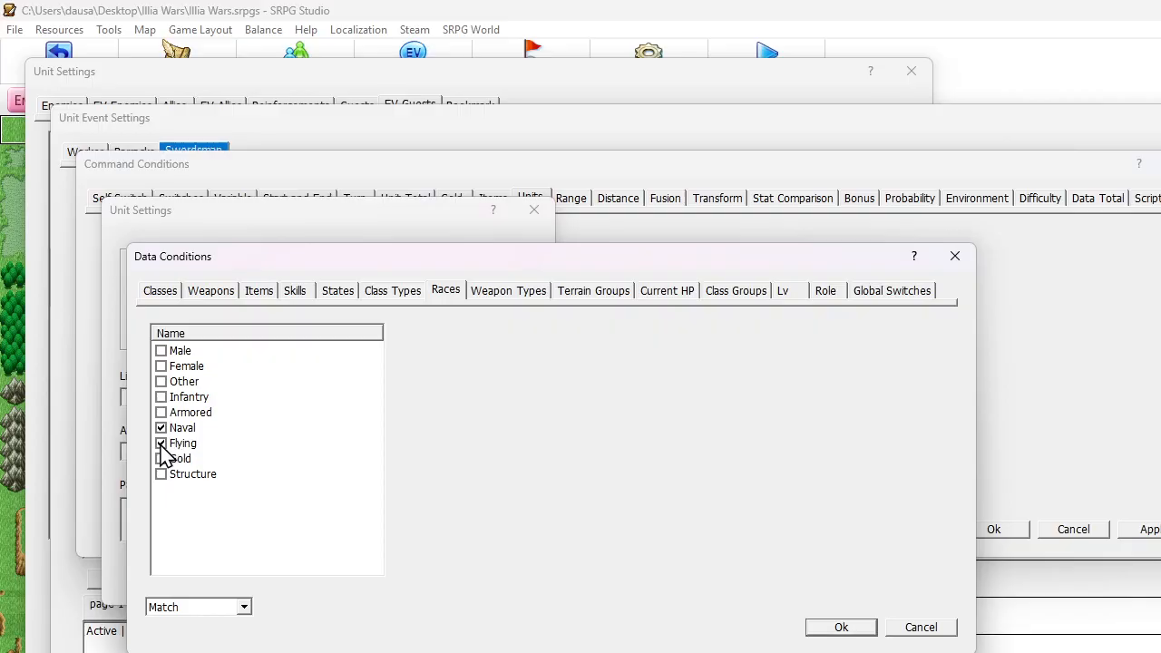
pyautogui.click(848, 630)
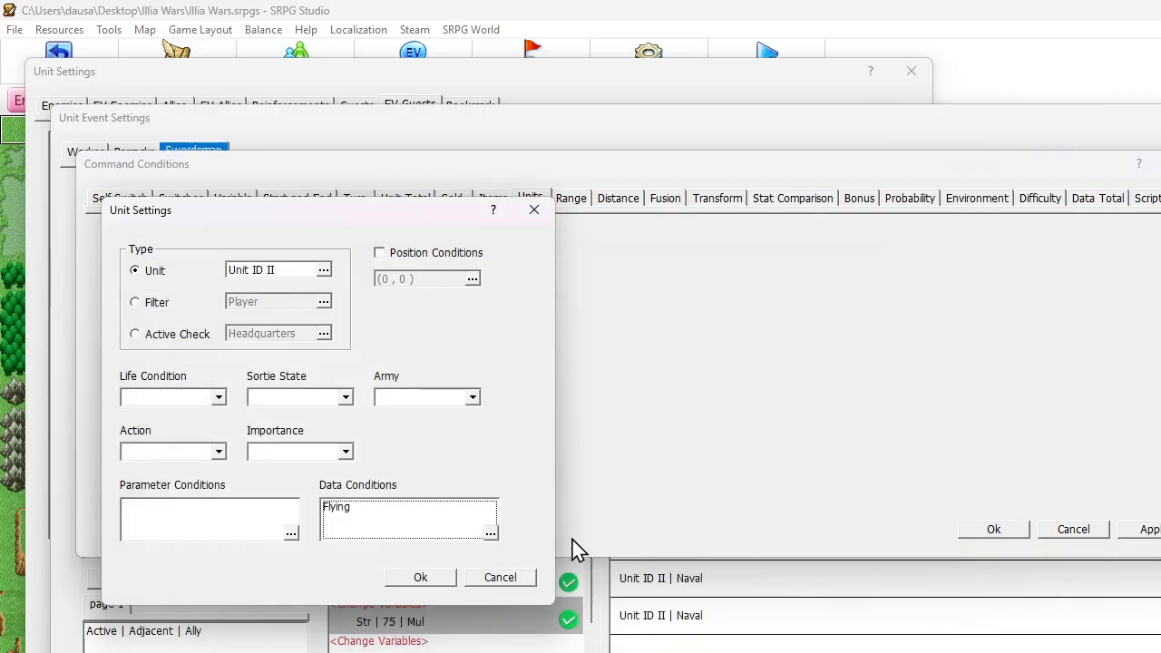
pyautogui.click(440, 581)
pyautogui.click(978, 532)
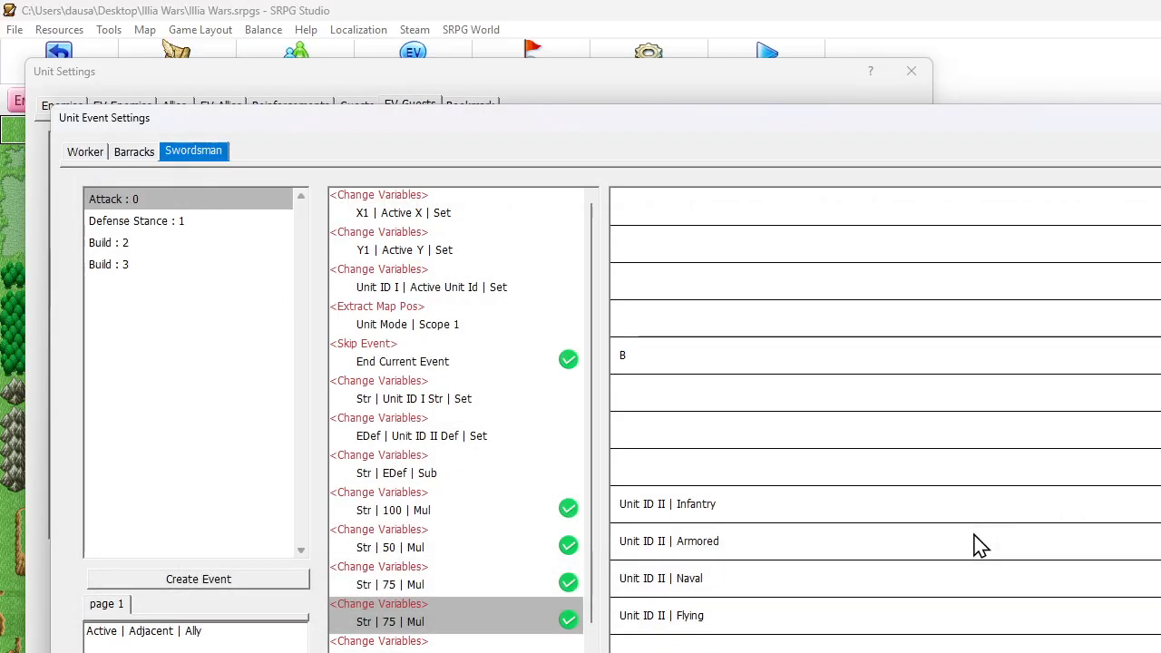
# - Duplicate the Flying-conditioned Str multiplication and set the constant operand of the original to 100
pyautogui.click(489, 612)
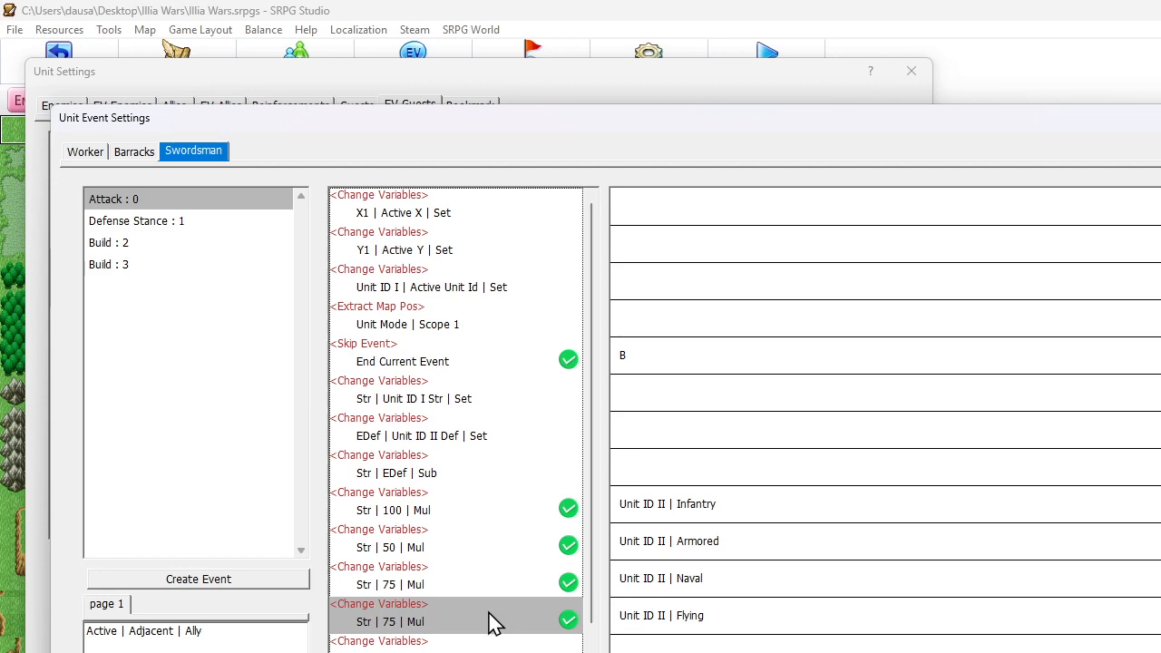
pyautogui.click(459, 644)
pyautogui.doubleClick(415, 622)
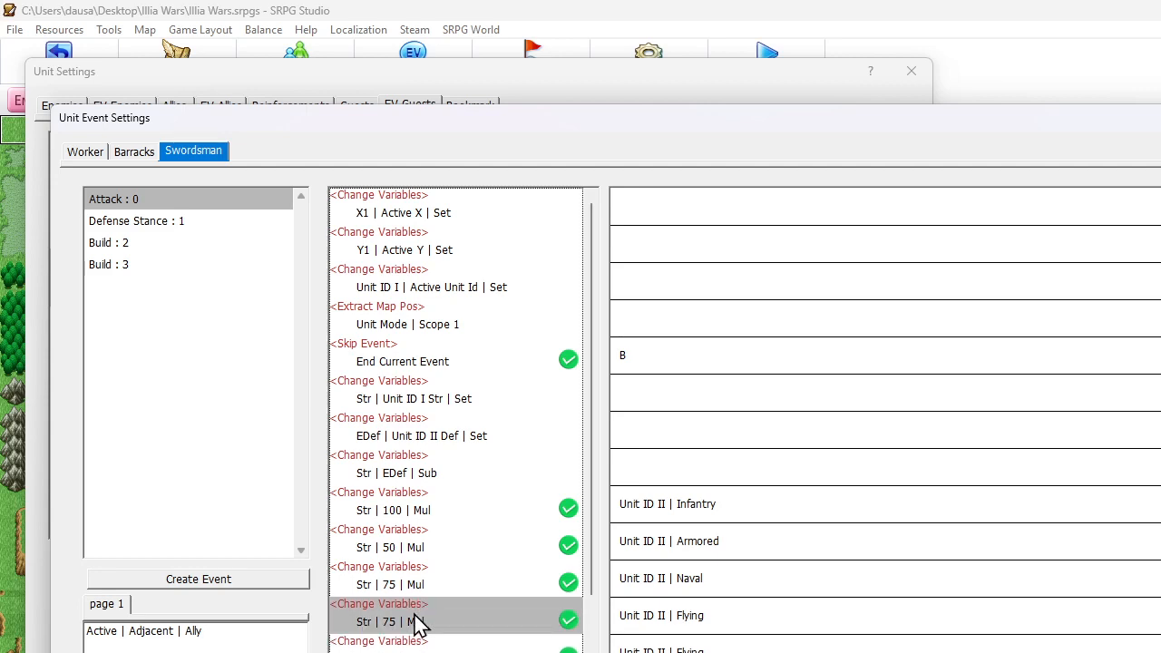
pyautogui.click(123, 283)
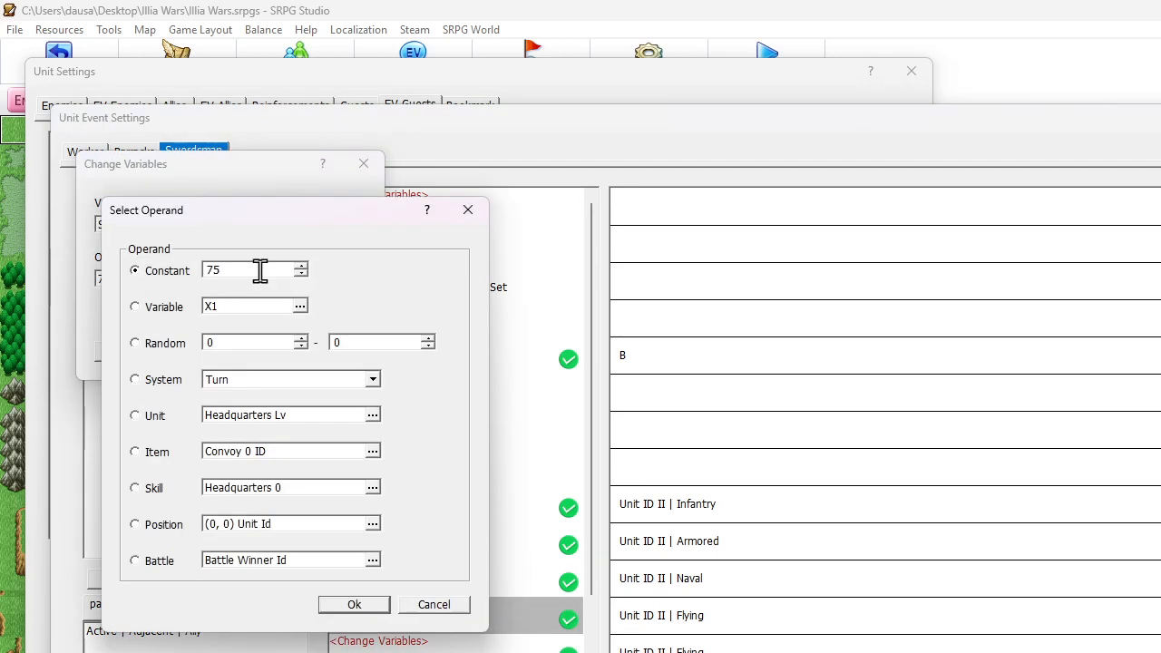
pyautogui.moveTo(228, 269); pyautogui.dragTo(2, 252)
pyautogui.write('100')
pyautogui.click(367, 606)
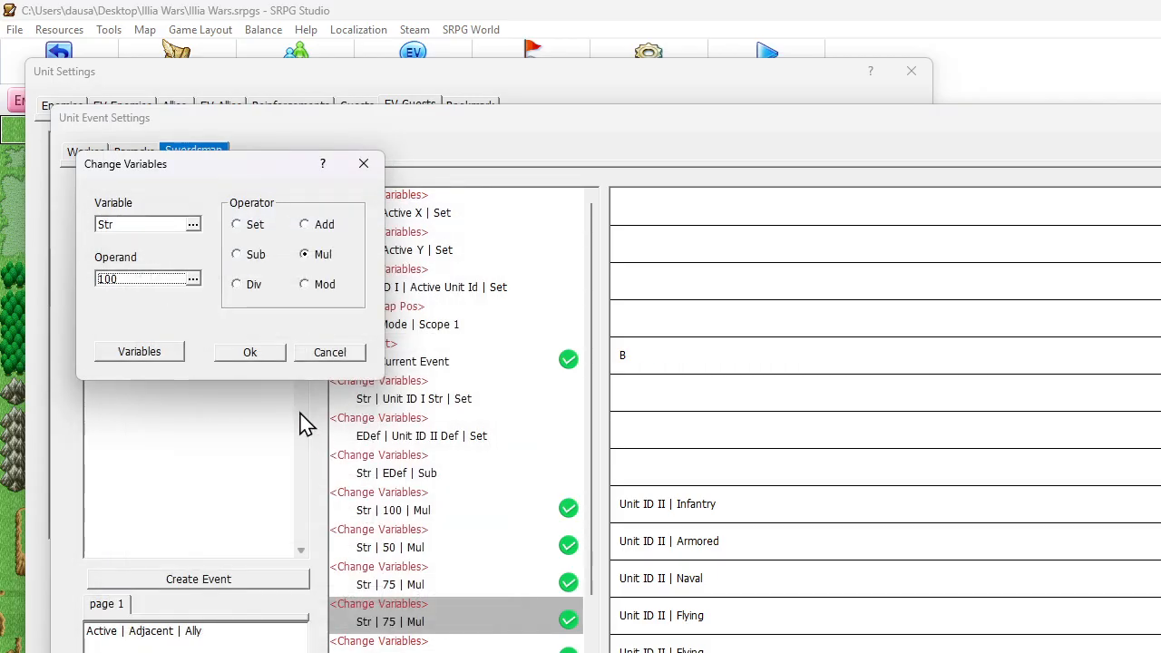
pyautogui.click(262, 359)
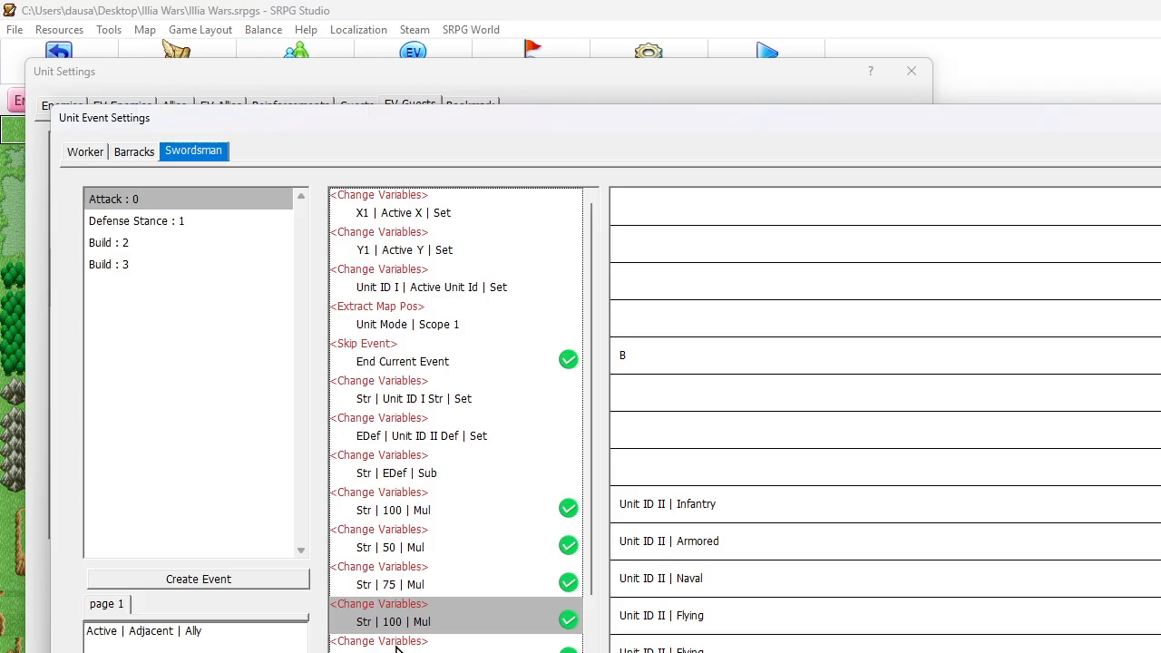
# - Switch the race condition of the last duplicated Str multiplication from Flying to Structure and accept the conditions
pyautogui.doubleClick(670, 650)
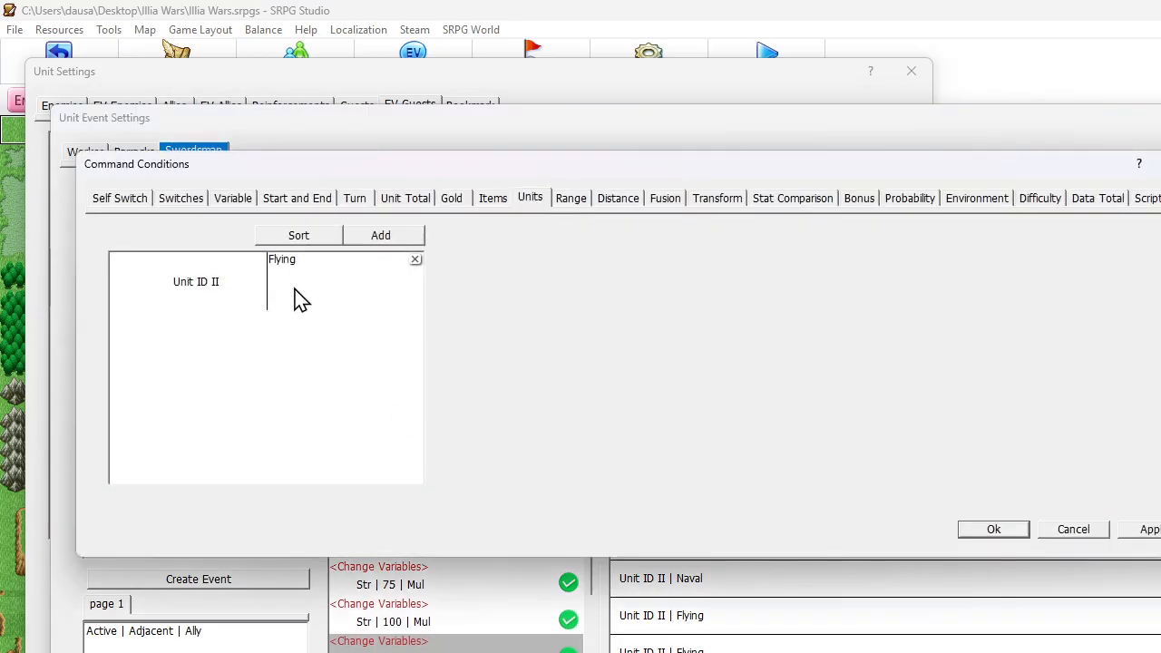
pyautogui.doubleClick(299, 299)
pyautogui.doubleClick(371, 523)
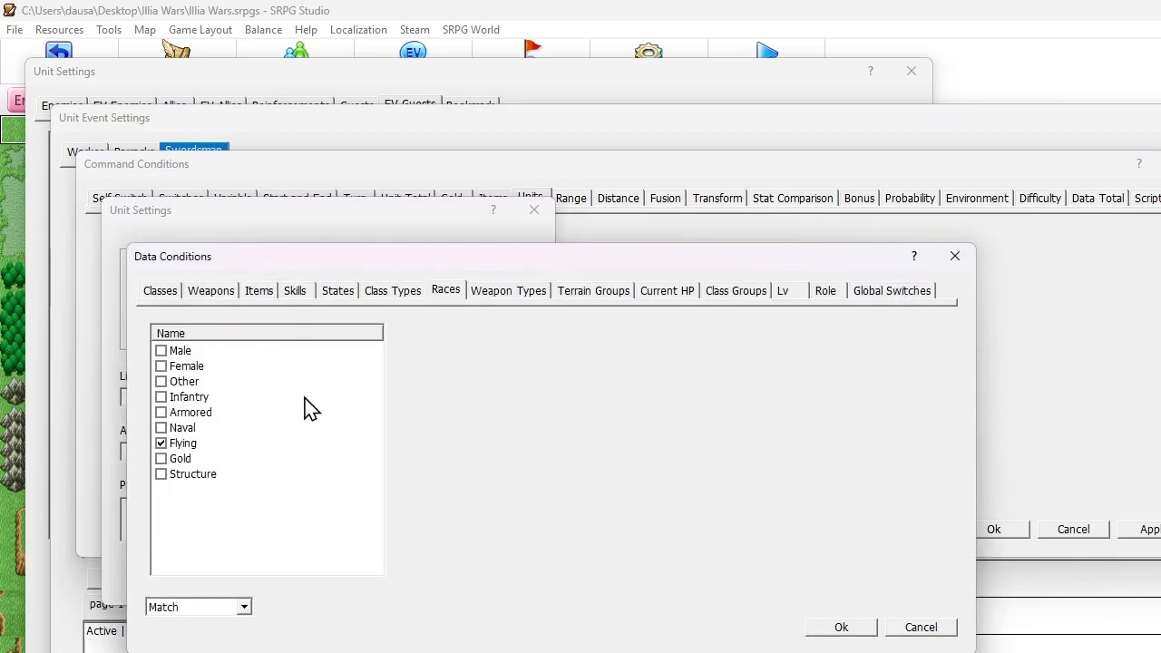
pyautogui.click(161, 475)
pyautogui.click(161, 444)
pyautogui.click(841, 627)
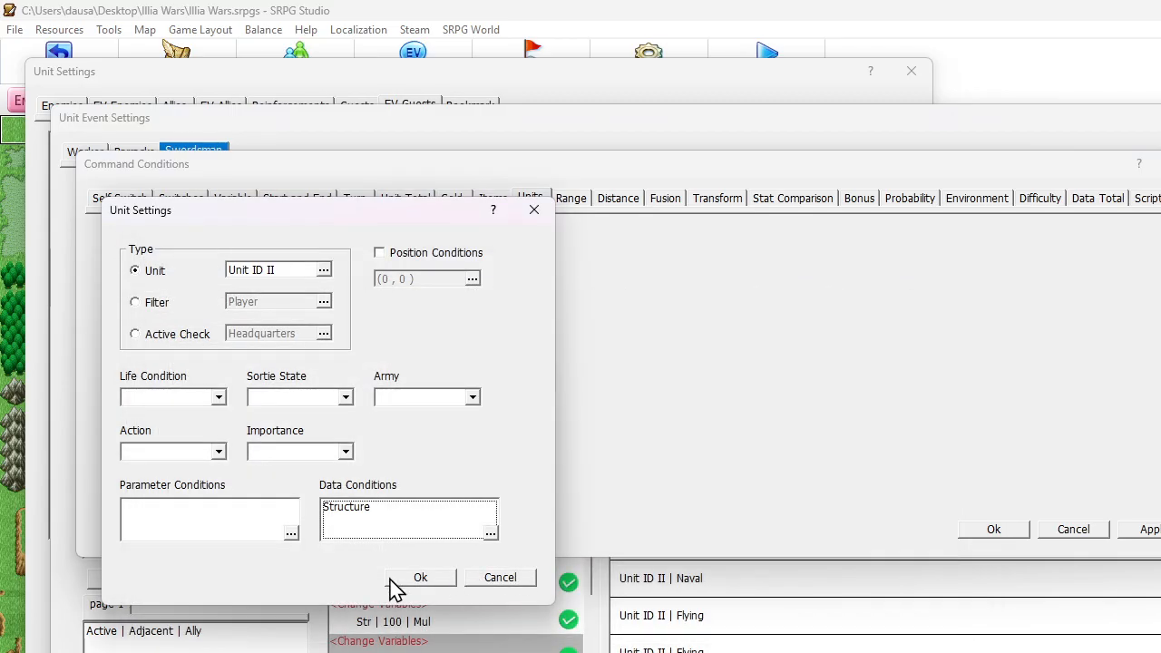
pyautogui.click(421, 580)
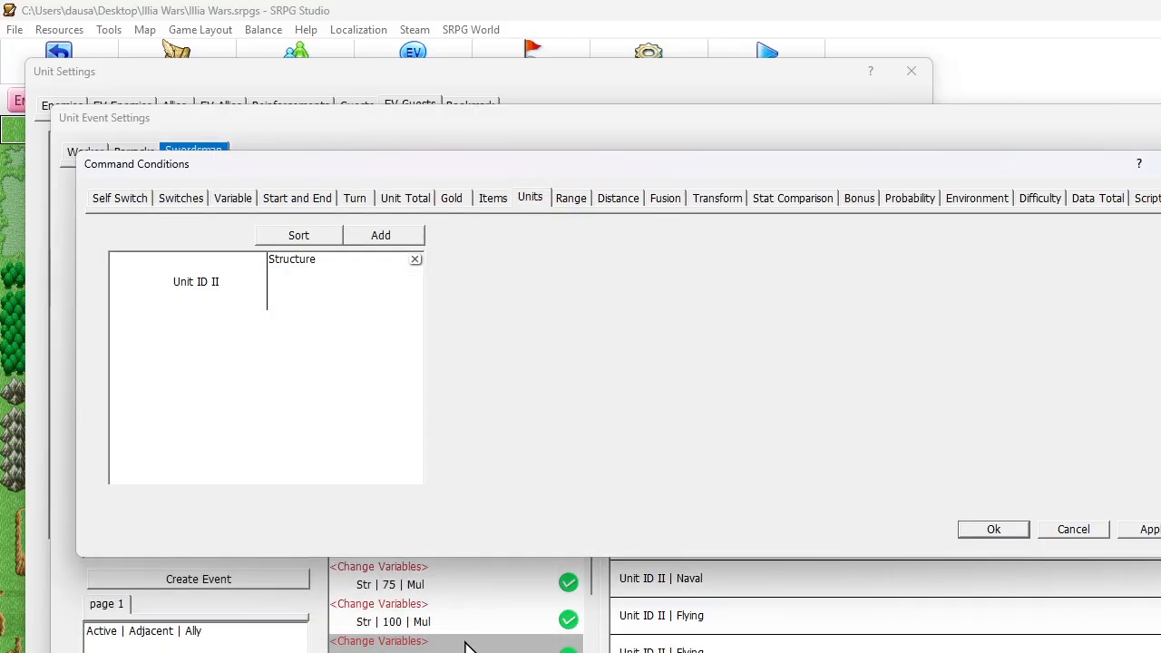
pyautogui.click(998, 531)
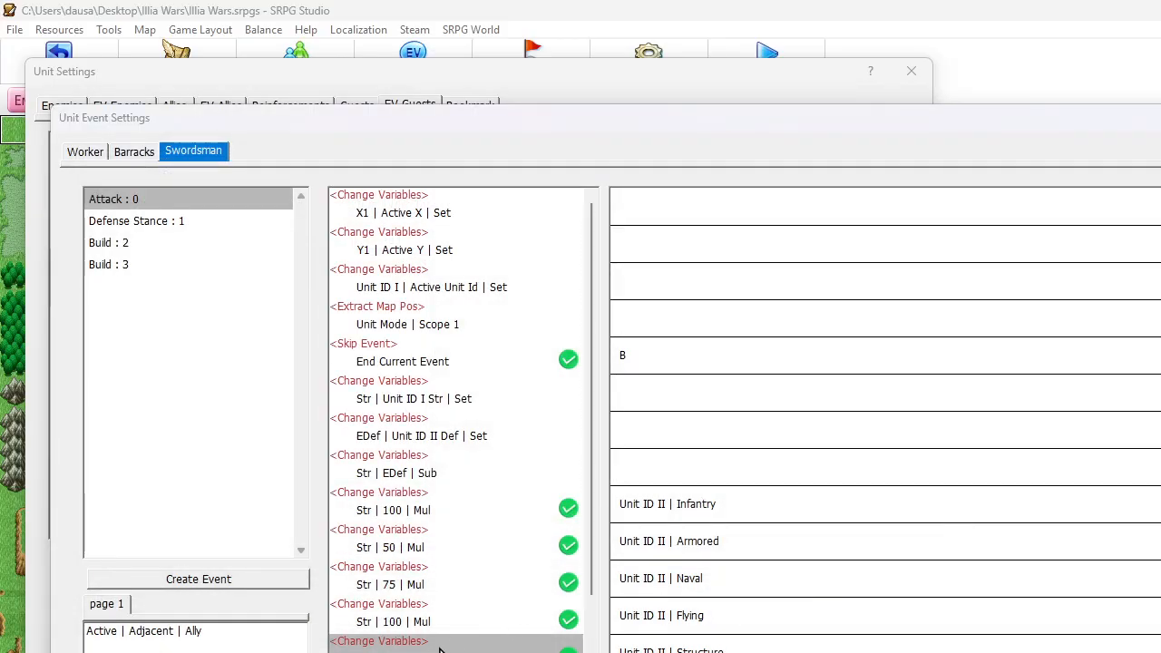
# - Set the constant operand of the Structure-conditioned Str multiplication to 50 and accept the Swordsman's unit settings
pyautogui.doubleClick(441, 642)
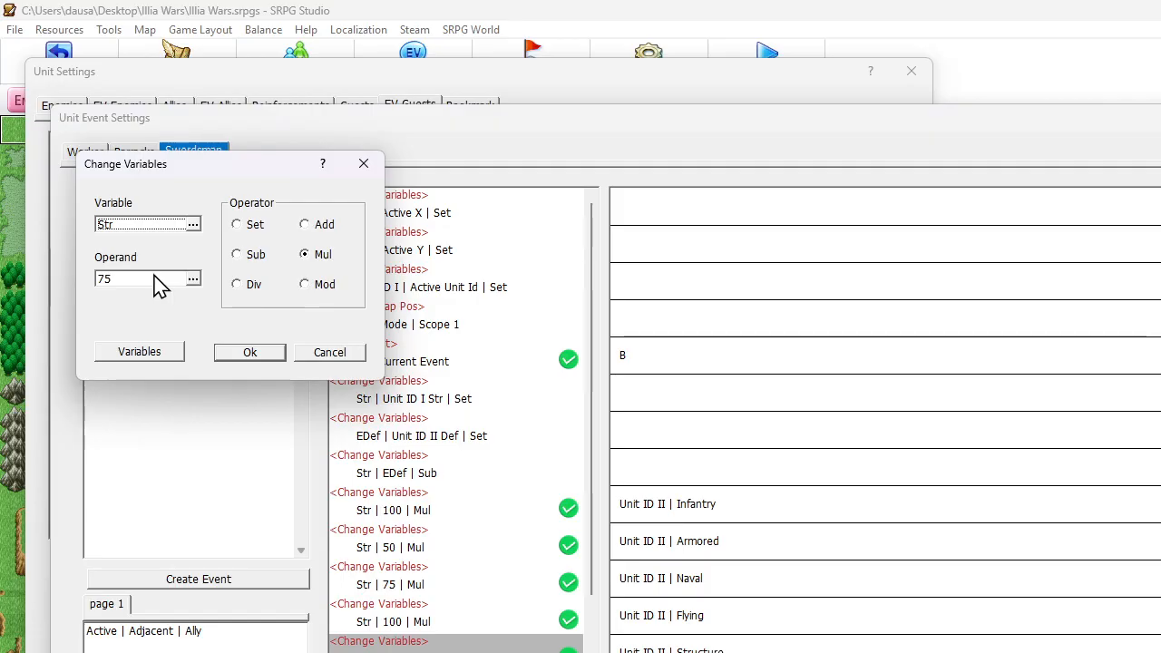
pyautogui.doubleClick(158, 283)
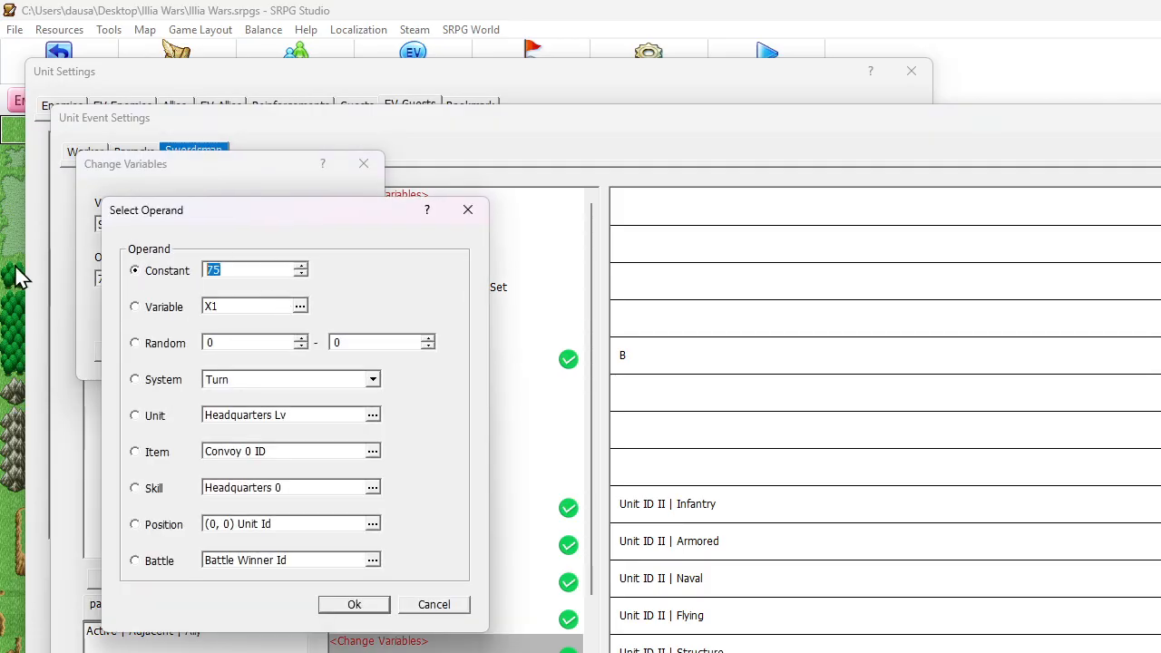
pyautogui.write('50')
pyautogui.click(358, 607)
pyautogui.click(252, 355)
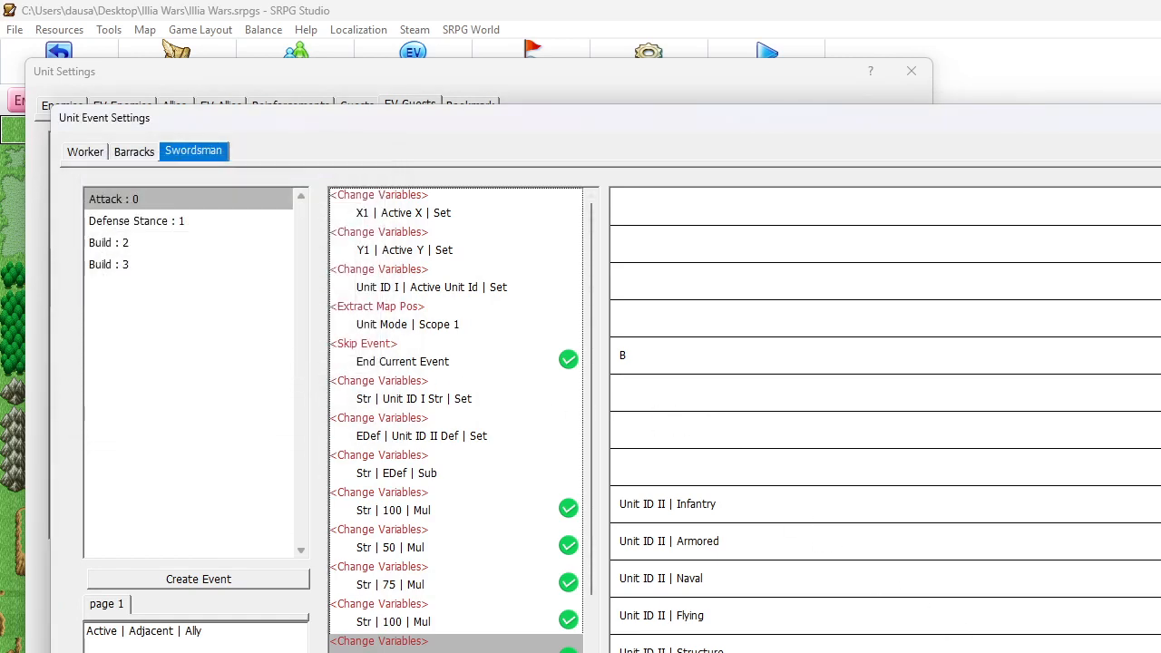
pyautogui.press('Escape')
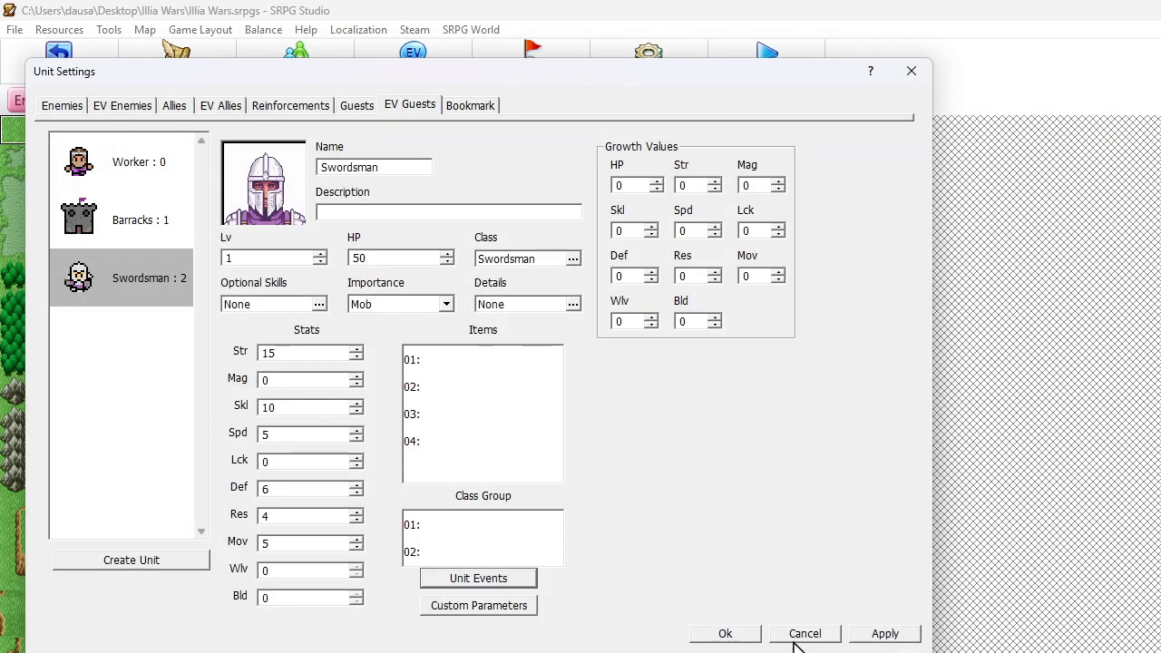
pyautogui.click(723, 633)
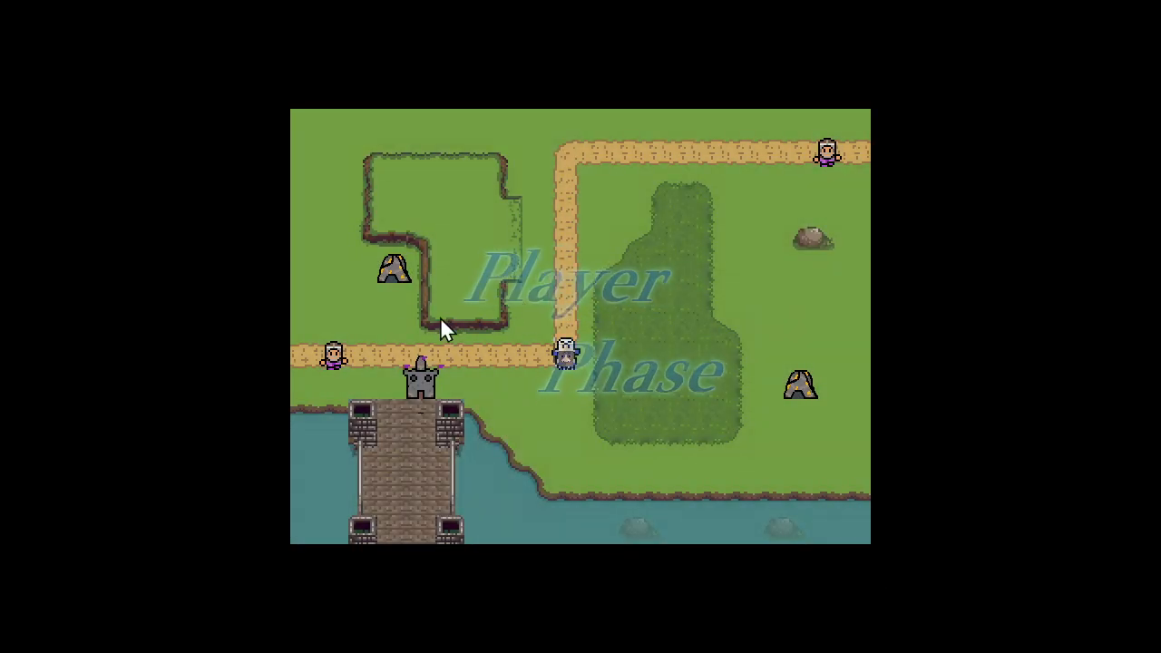
# - In the map test, move the Worker below the nearby gold mine, harvest gold from it and finish the turn
pyautogui.click(336, 347)
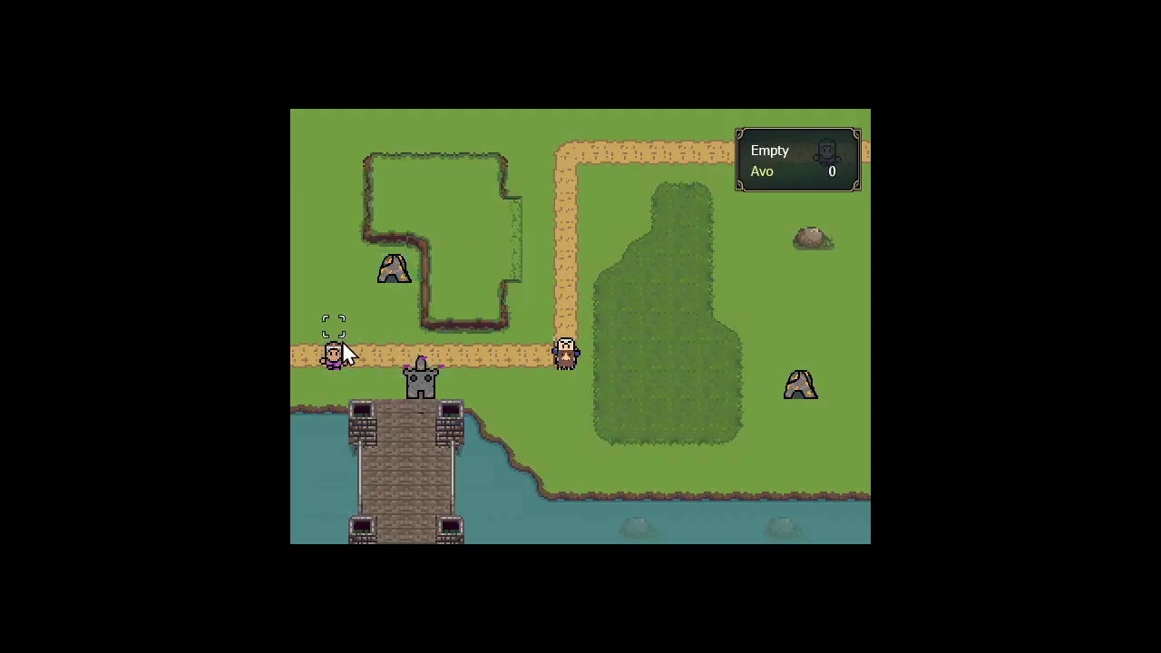
pyautogui.click(392, 299)
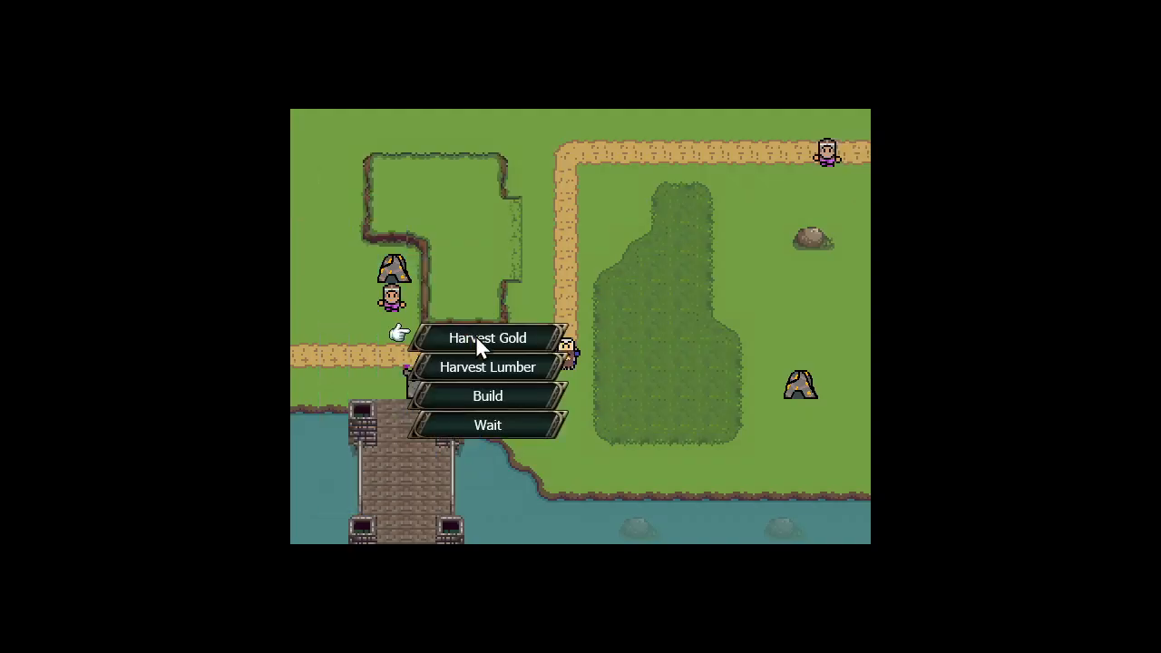
pyautogui.click(476, 334)
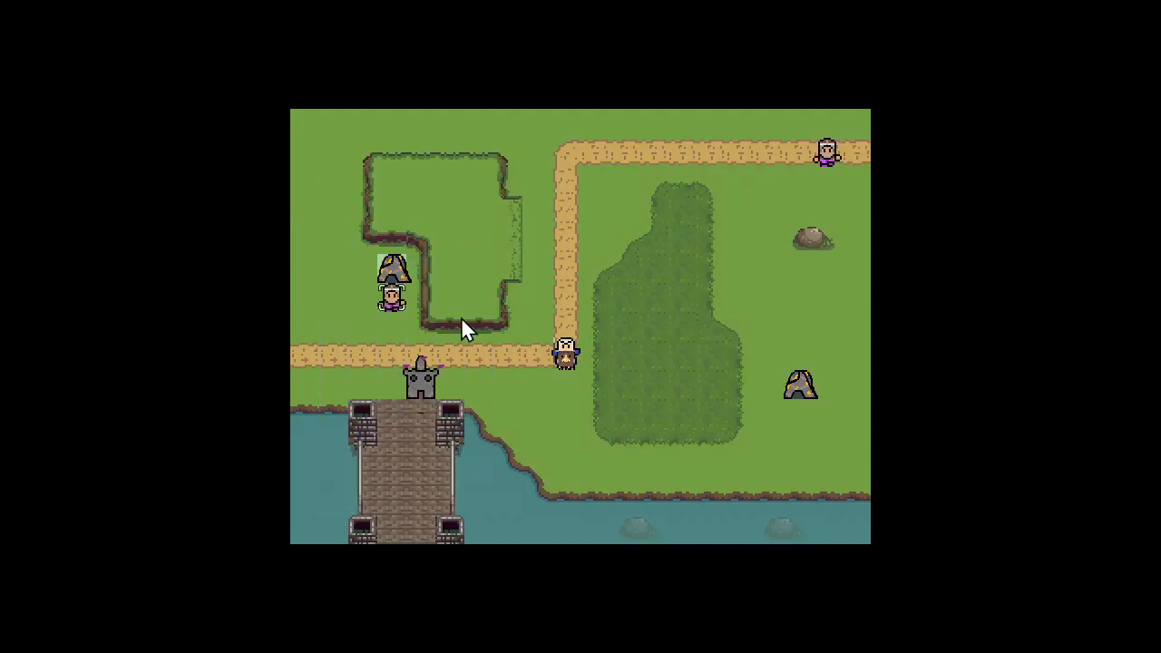
pyautogui.click(392, 263)
pyautogui.click(421, 294)
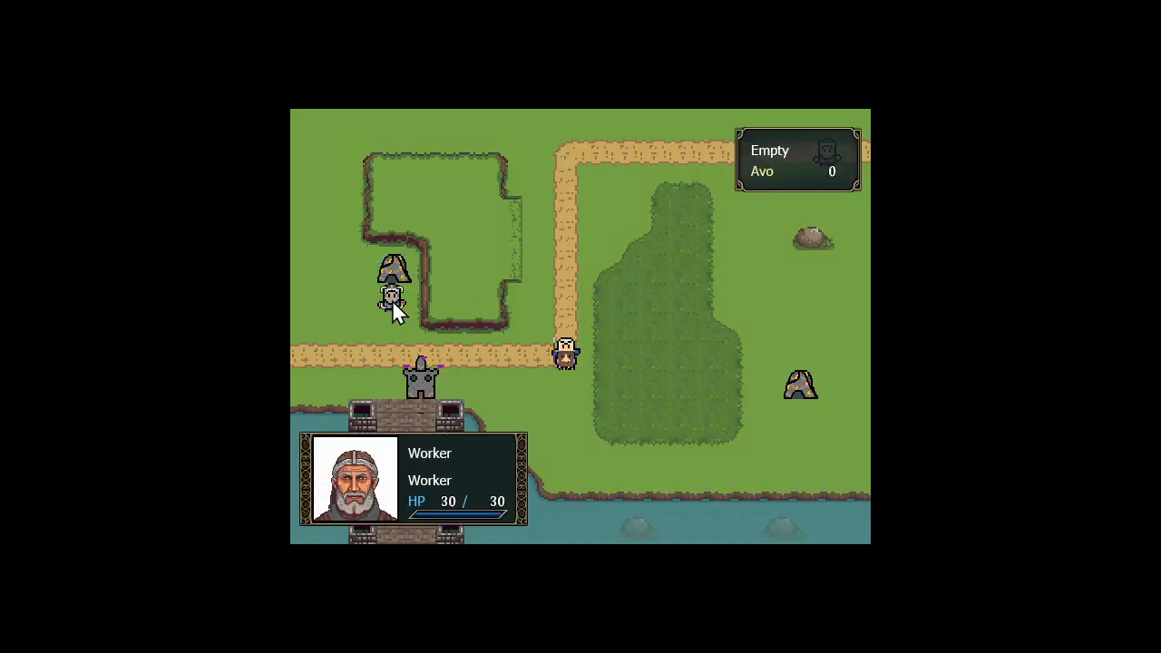
pyautogui.click(392, 300)
pyautogui.click(382, 301)
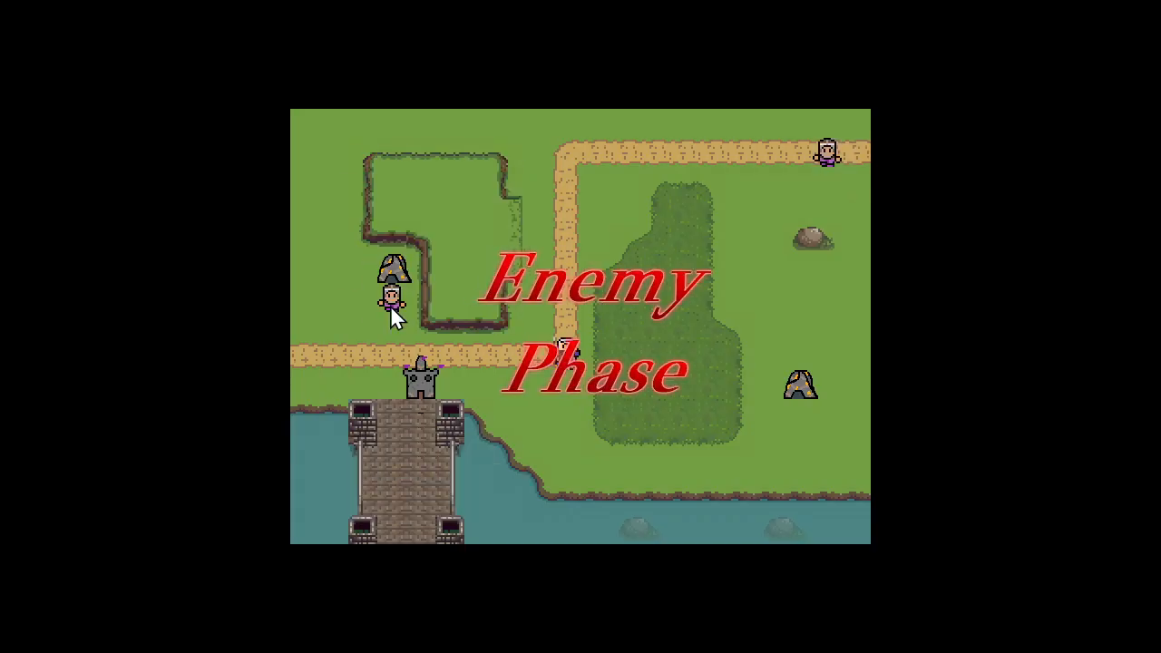
# - Produce a Swordsman from the Barracks on the road tile directly above it
pyautogui.click(422, 381)
pyautogui.click(510, 428)
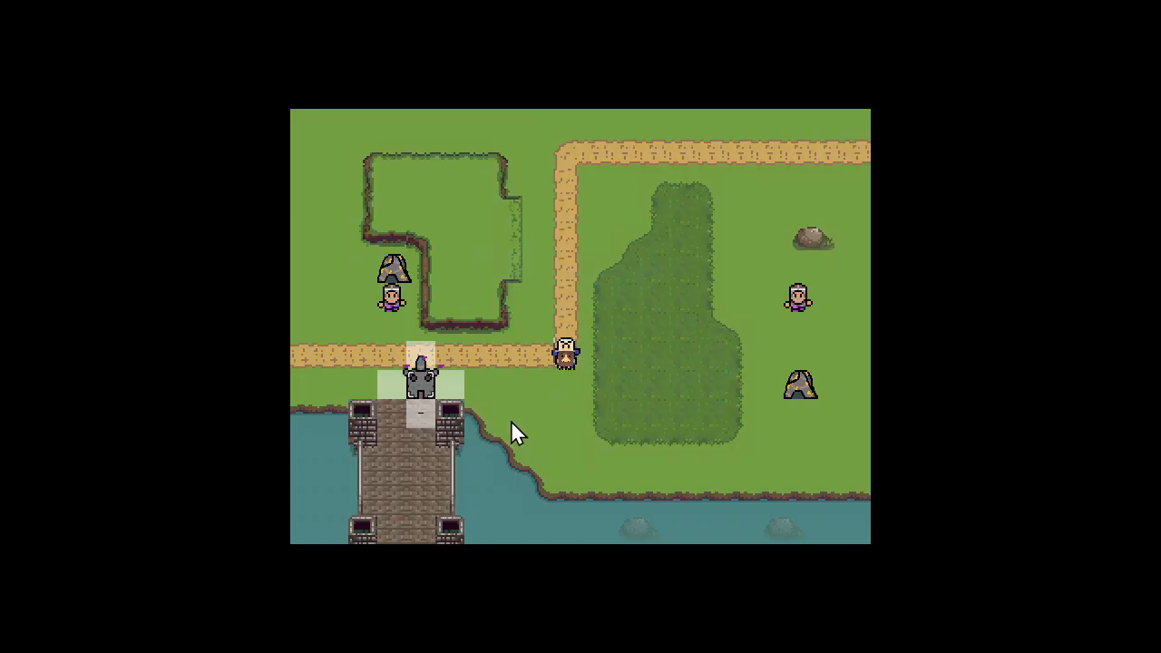
pyautogui.click(430, 358)
pyautogui.click(523, 288)
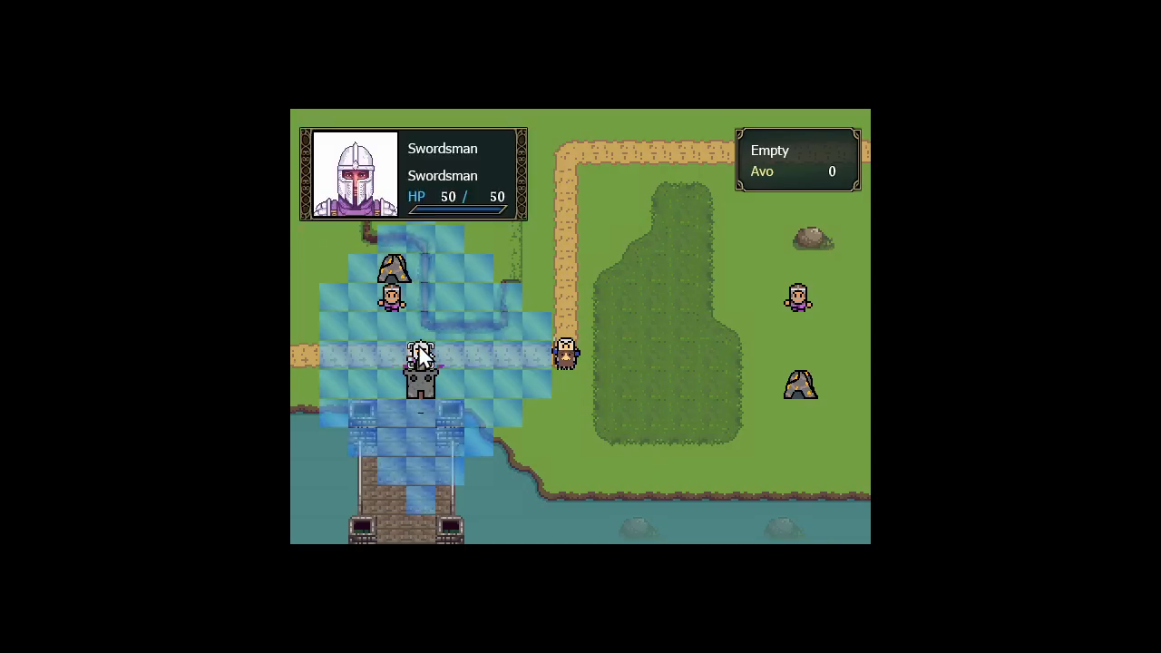
# - Try moving the Swordsman beside the unit at the road's bend, cancel the move and view the Swordsman's stats
pyautogui.rightClick(419, 384)
pyautogui.click(420, 355)
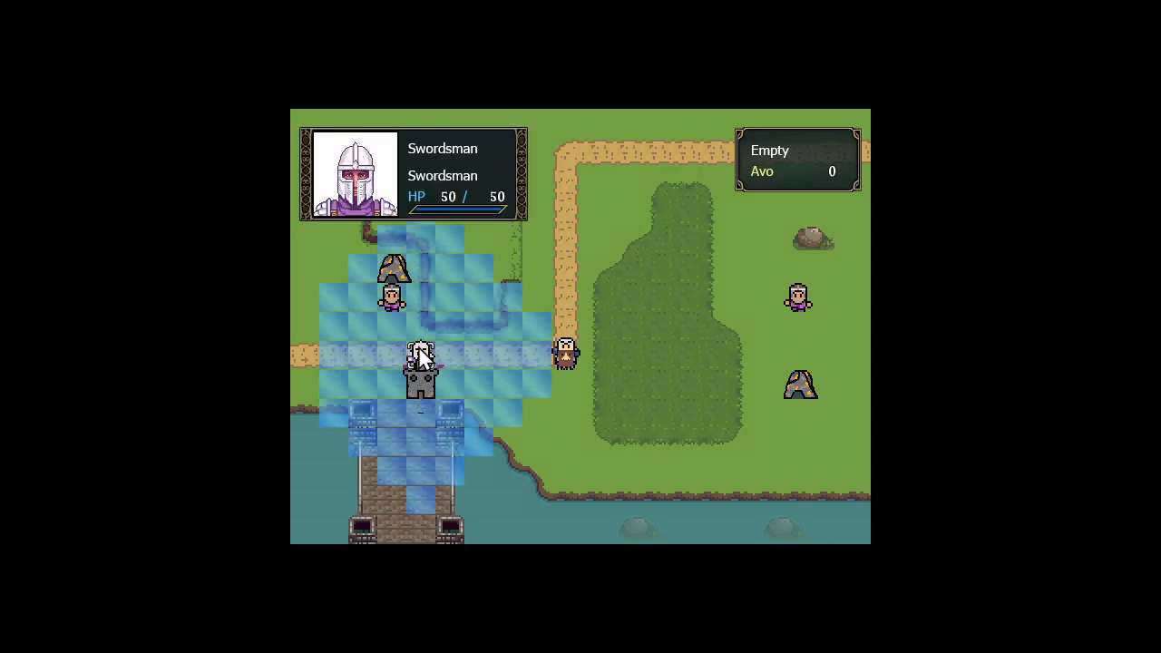
pyautogui.click(537, 355)
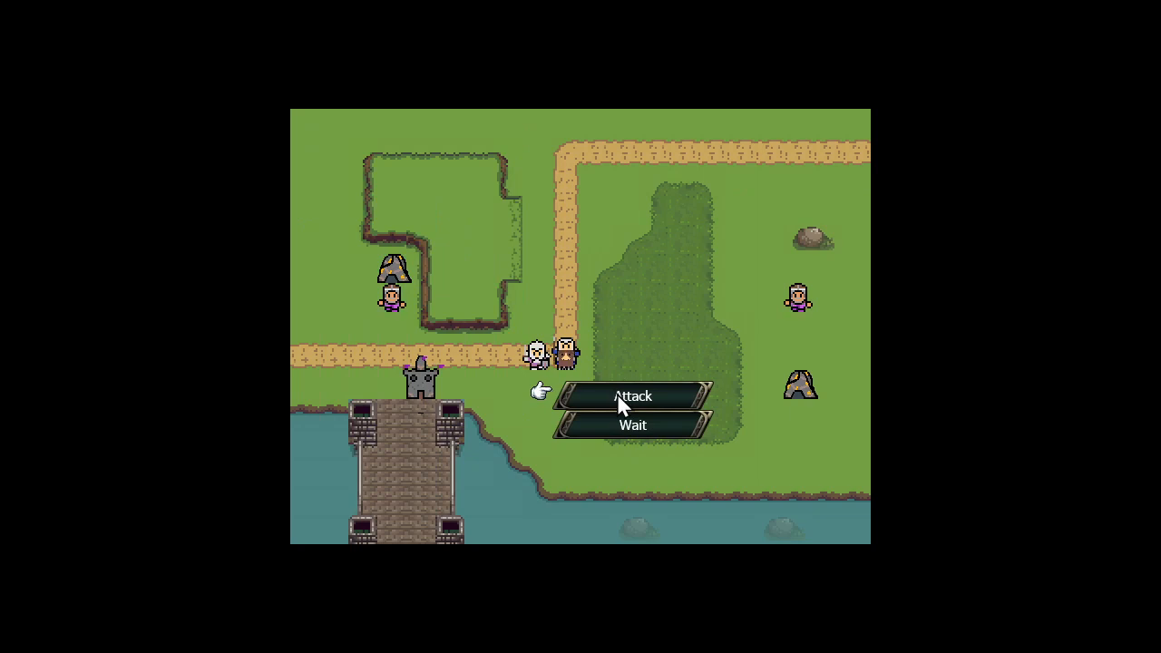
pyautogui.rightClick(507, 317)
pyautogui.rightClick(425, 343)
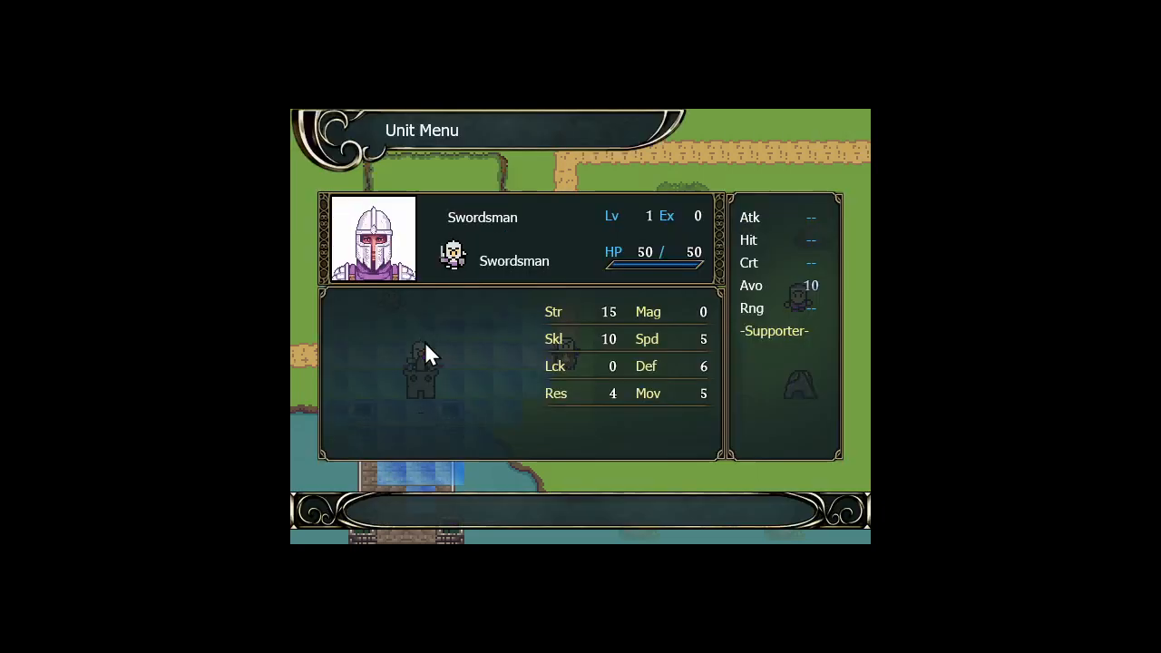
# - Close the Swordsman's stats and view the stats of the Cavalry at the road's bend
pyautogui.rightClick(595, 312)
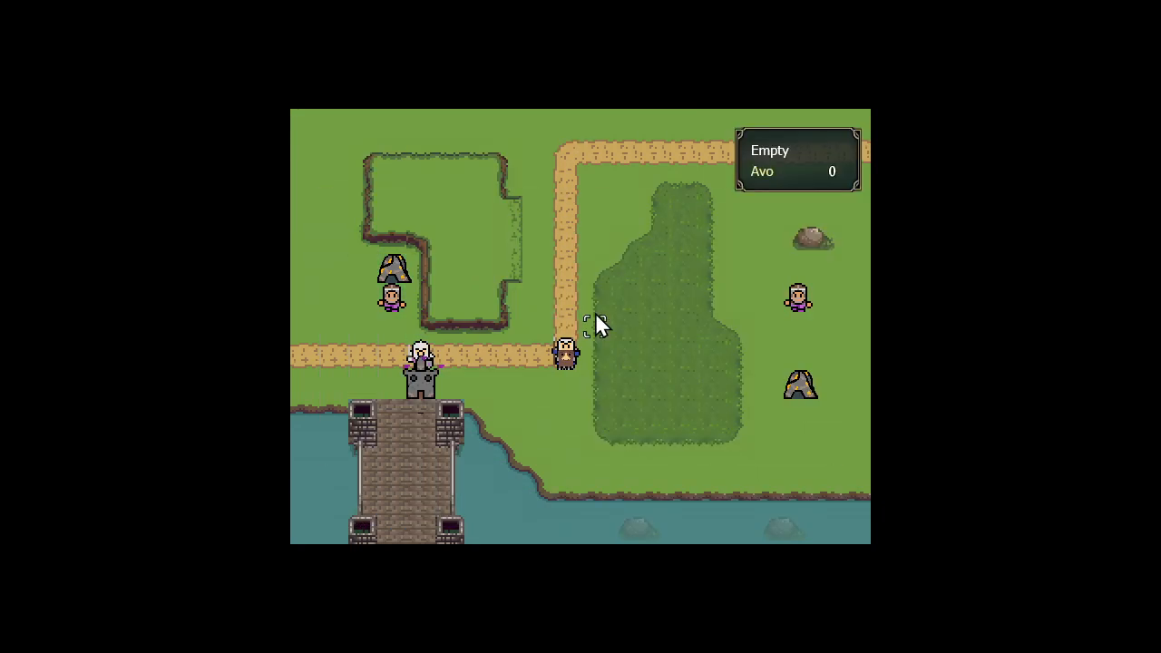
pyautogui.rightClick(569, 354)
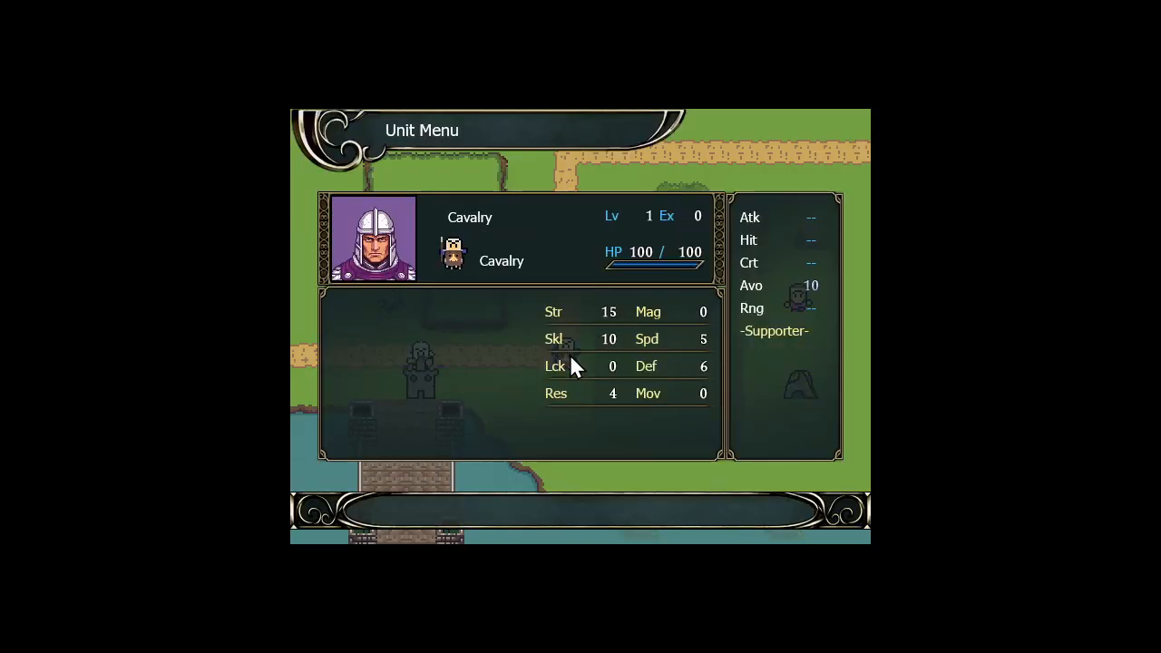
pyautogui.rightClick(707, 356)
# - Move the Swordsman along the road to the tile beside the Cavalry and attack the Cavalry
pyautogui.click(424, 361)
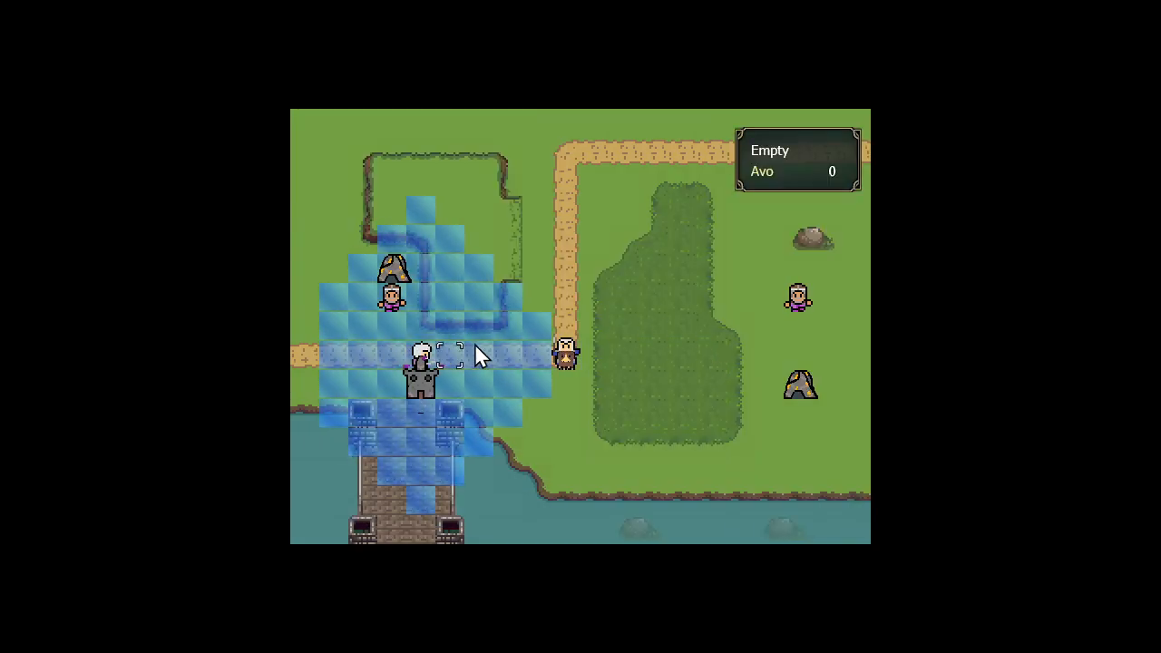
pyautogui.click(534, 357)
pyautogui.click(609, 396)
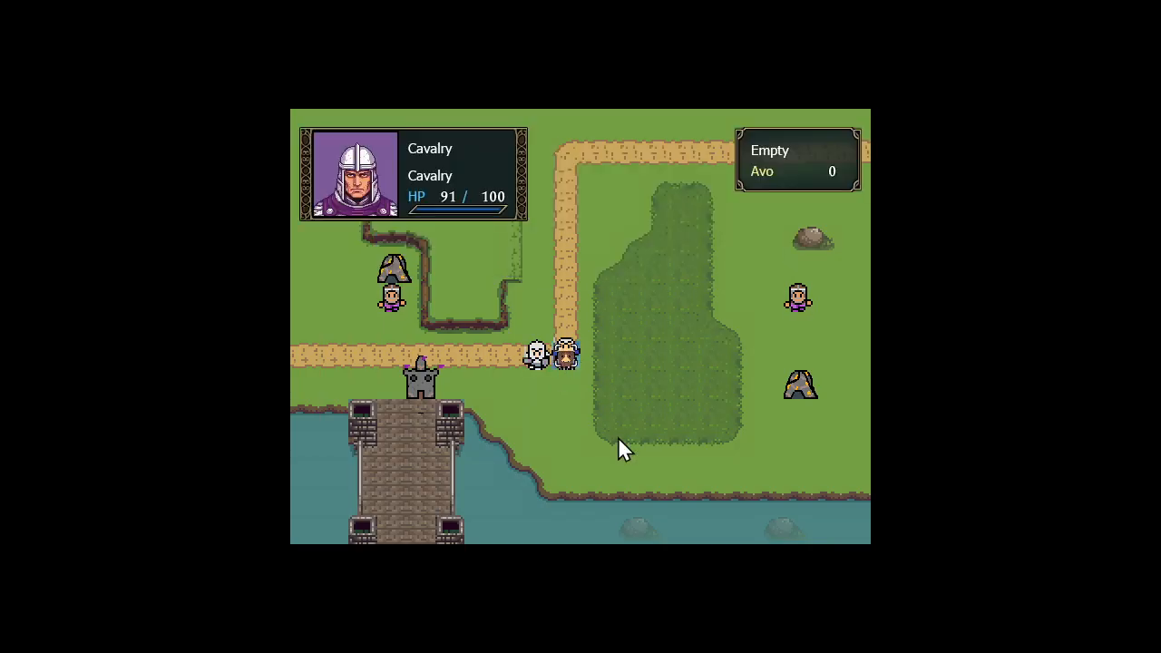
# - Check the Cavalry's HP in its stats and quit the map test
pyautogui.click(575, 354)
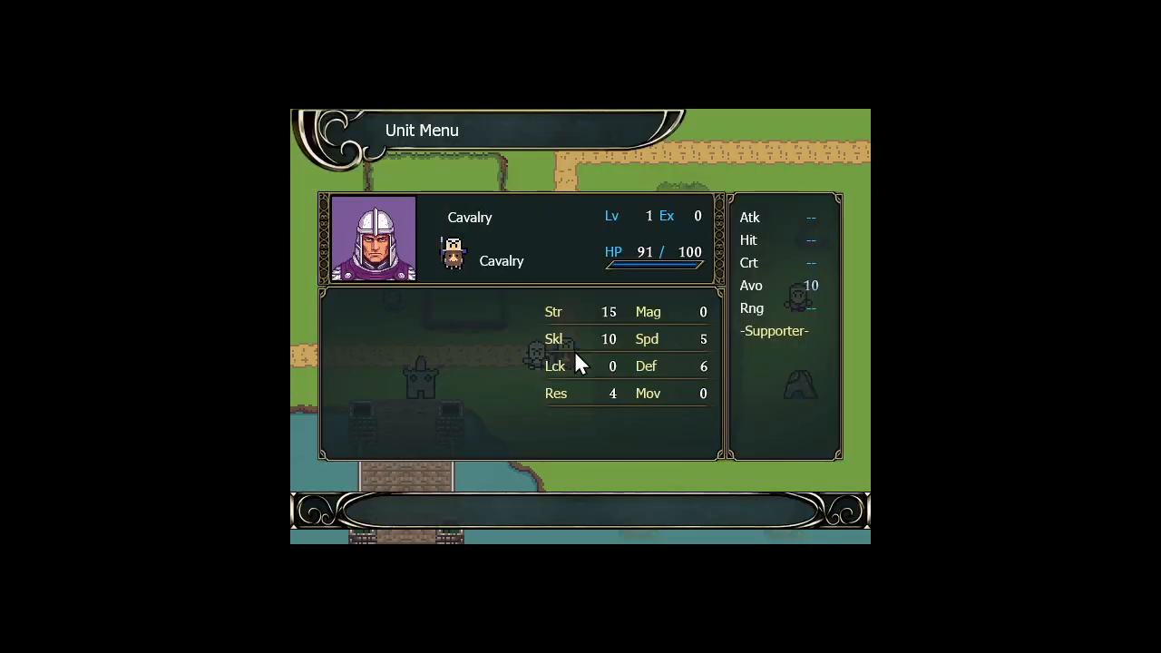
pyautogui.rightClick(574, 350)
pyautogui.press('Escape')
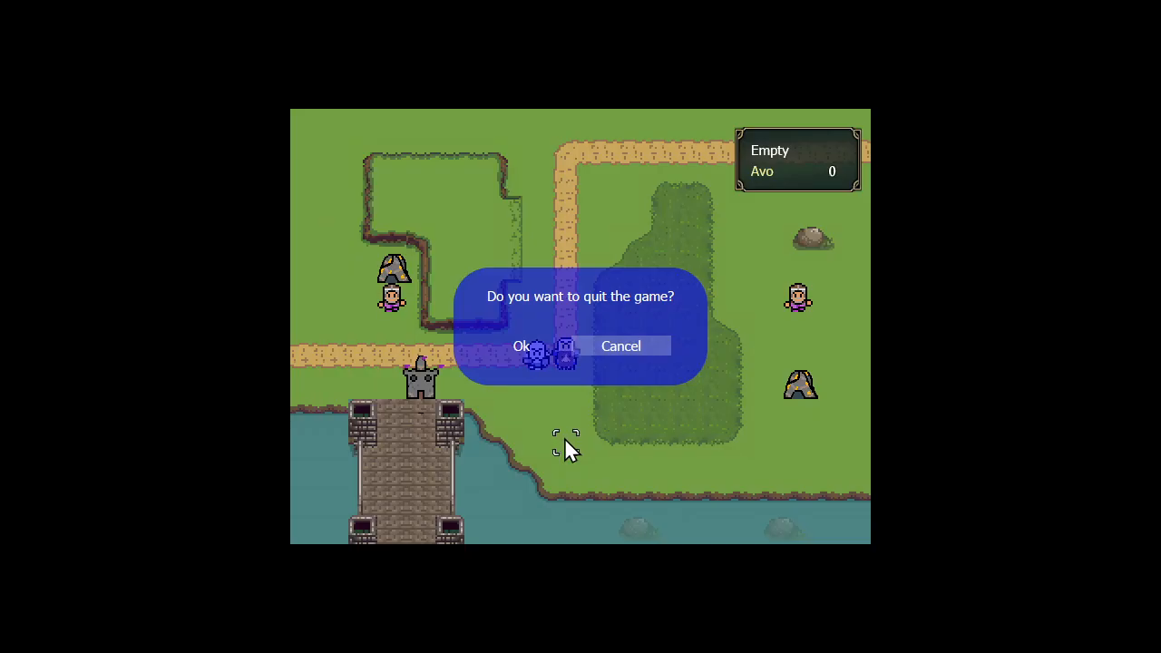
pyautogui.press('Return')
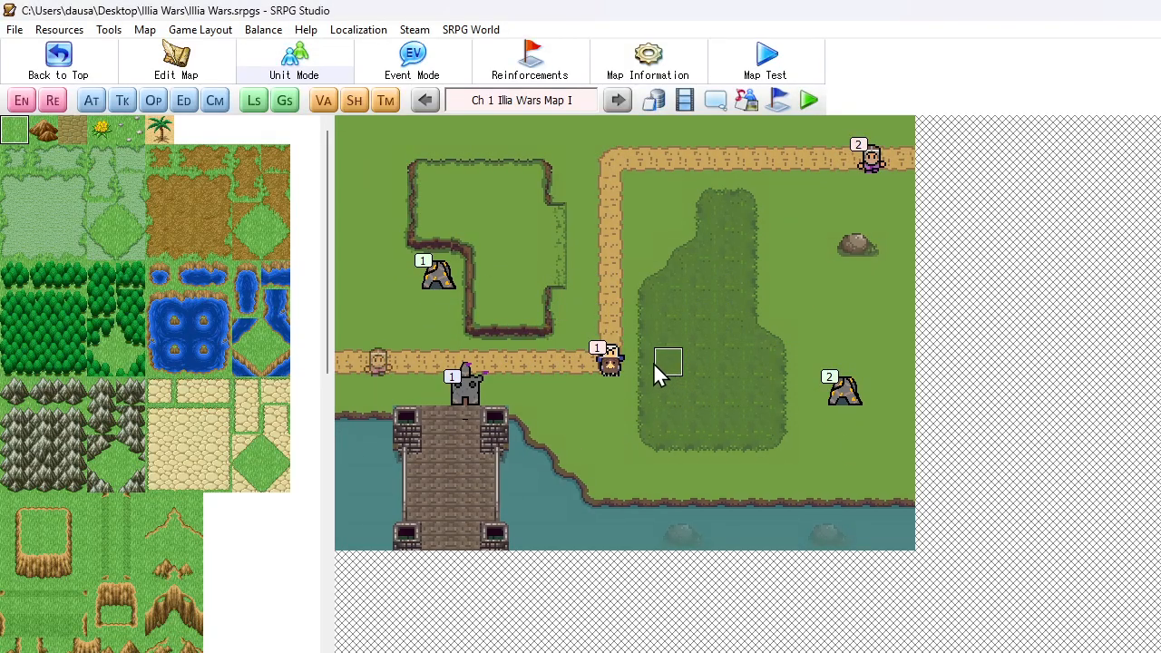
# - Check the Cavalry class's Race and Size setting in the database, accept it and save the project
pyautogui.click(653, 99)
pyautogui.click(106, 107)
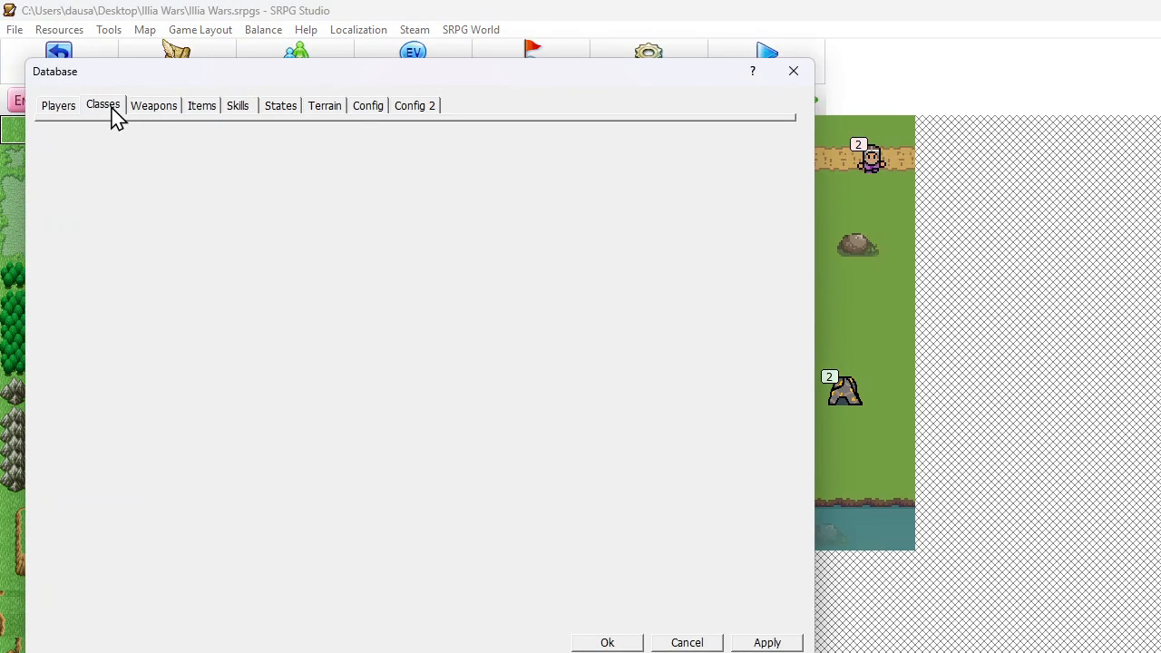
pyautogui.click(121, 345)
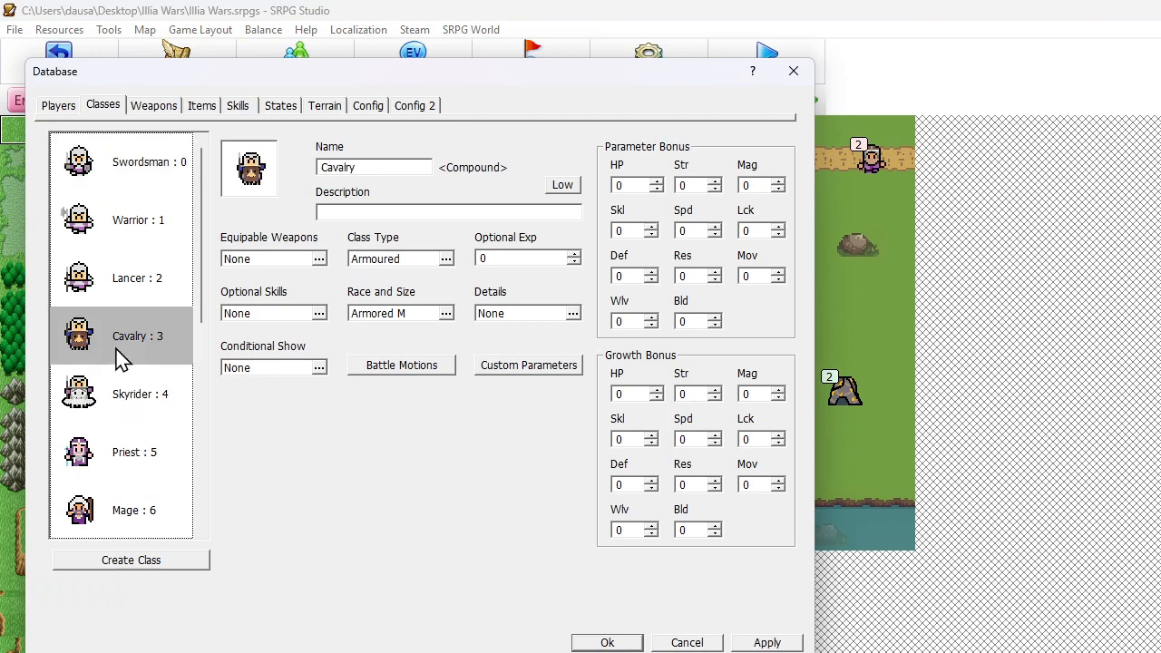
pyautogui.doubleClick(369, 321)
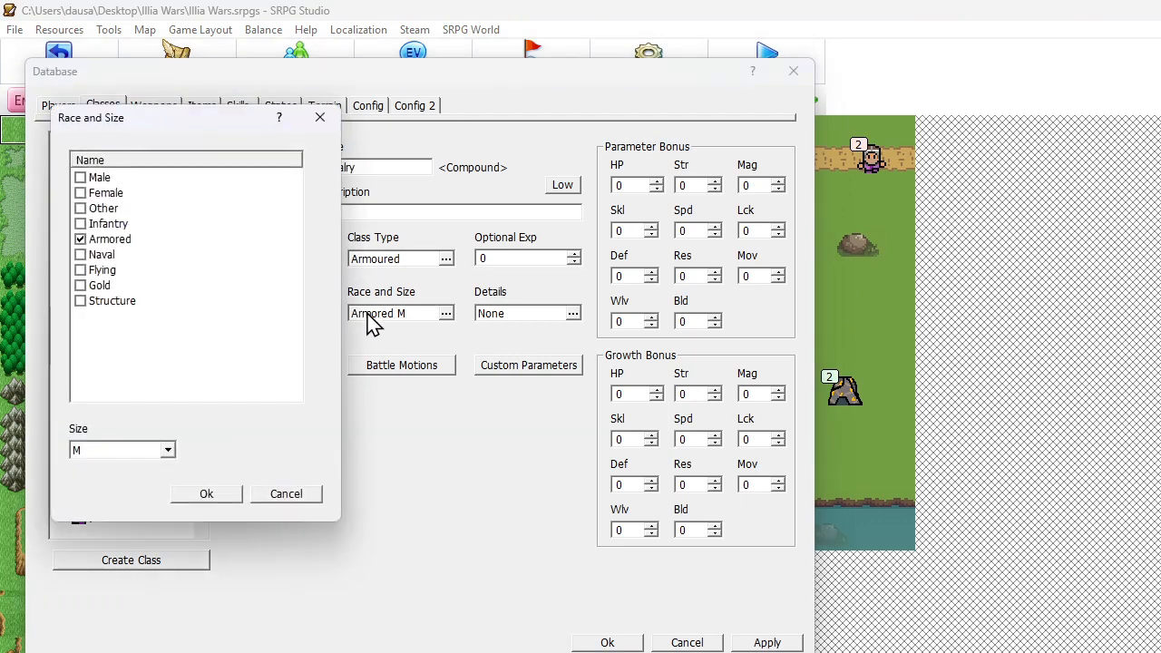
pyautogui.click(208, 494)
pyautogui.click(604, 641)
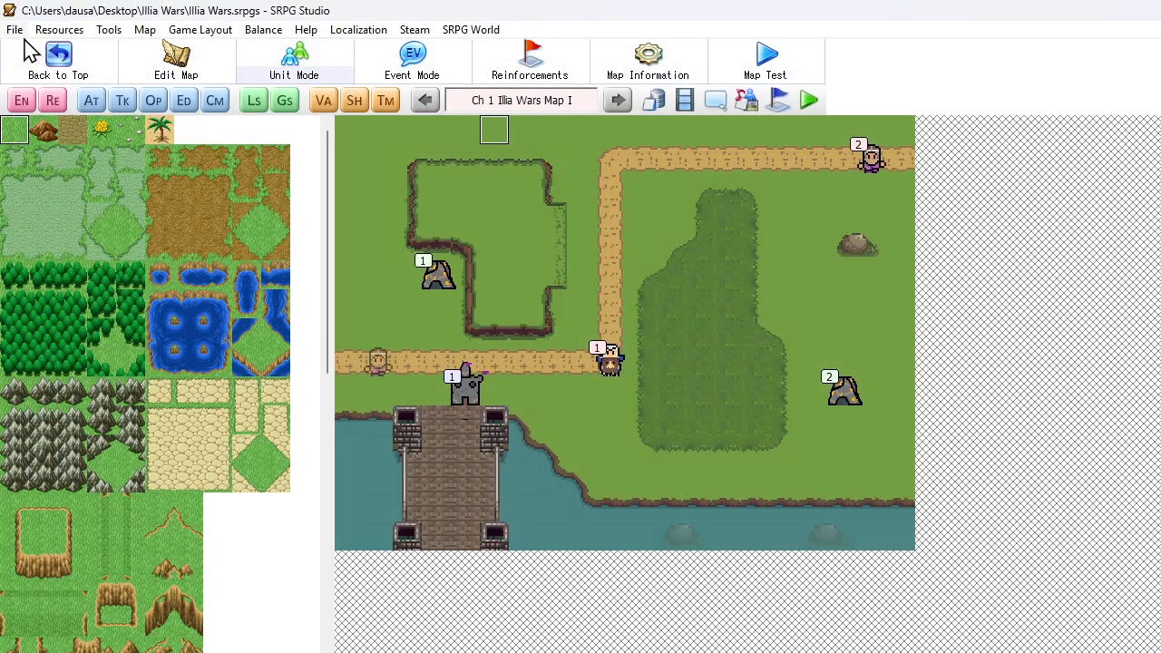
pyautogui.click(14, 29)
pyautogui.click(46, 91)
# - Review the Swordsman's unit settings among the EV Guests and the Reinforcements, and accept the dialog
pyautogui.click(27, 102)
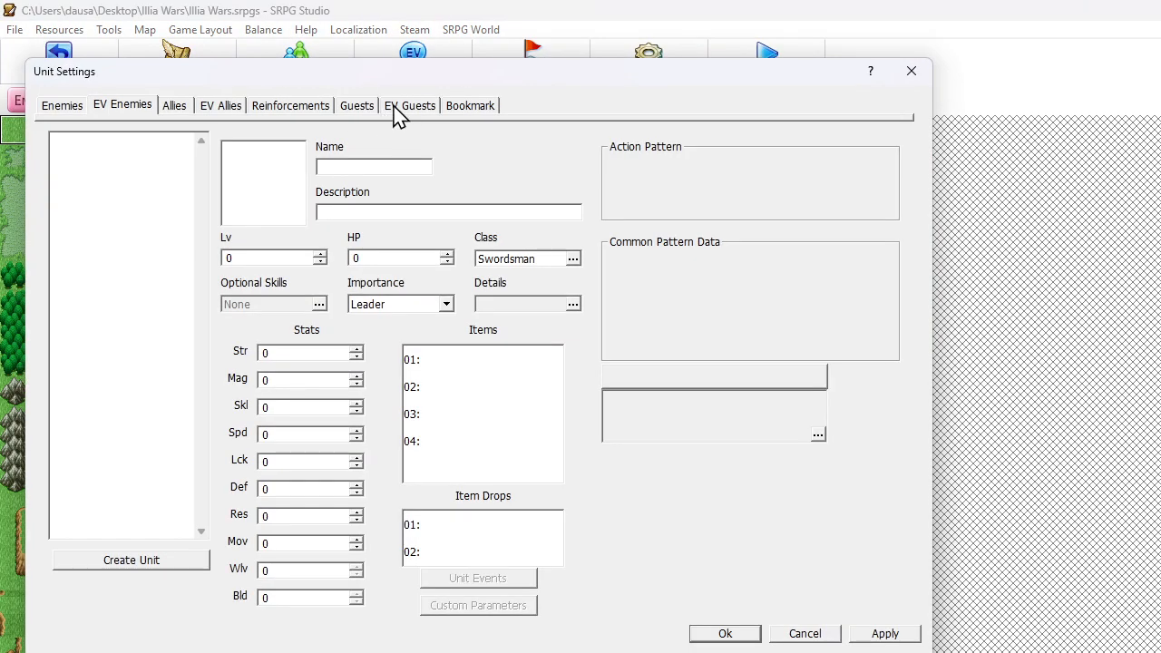
pyautogui.click(368, 106)
pyautogui.click(395, 107)
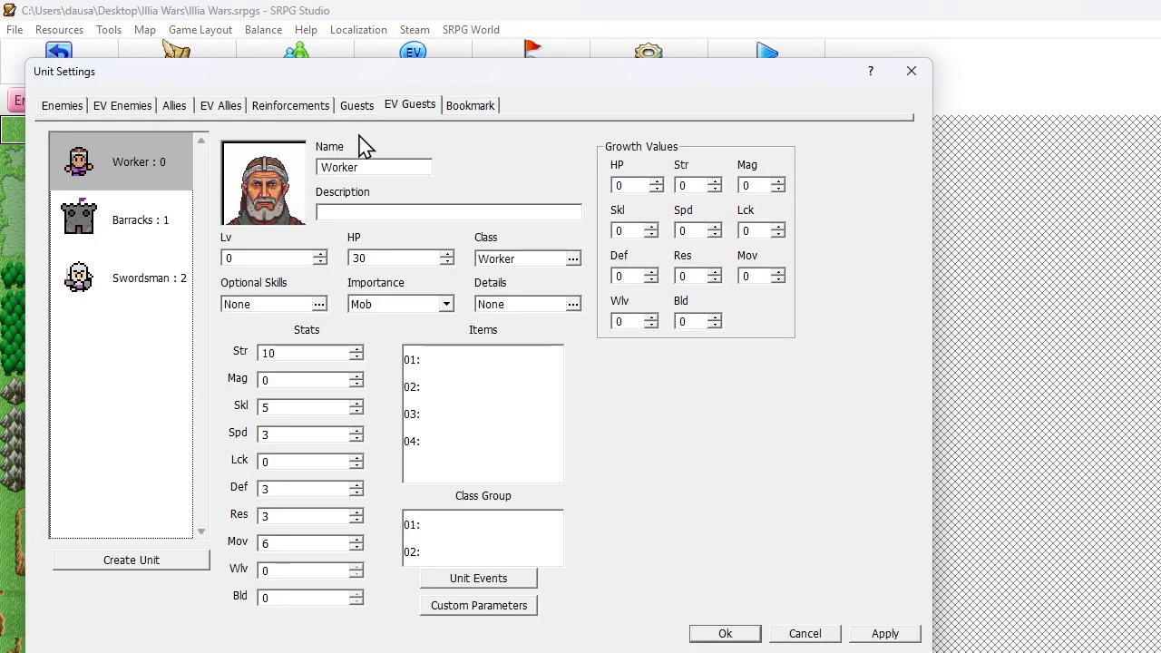
pyautogui.click(122, 263)
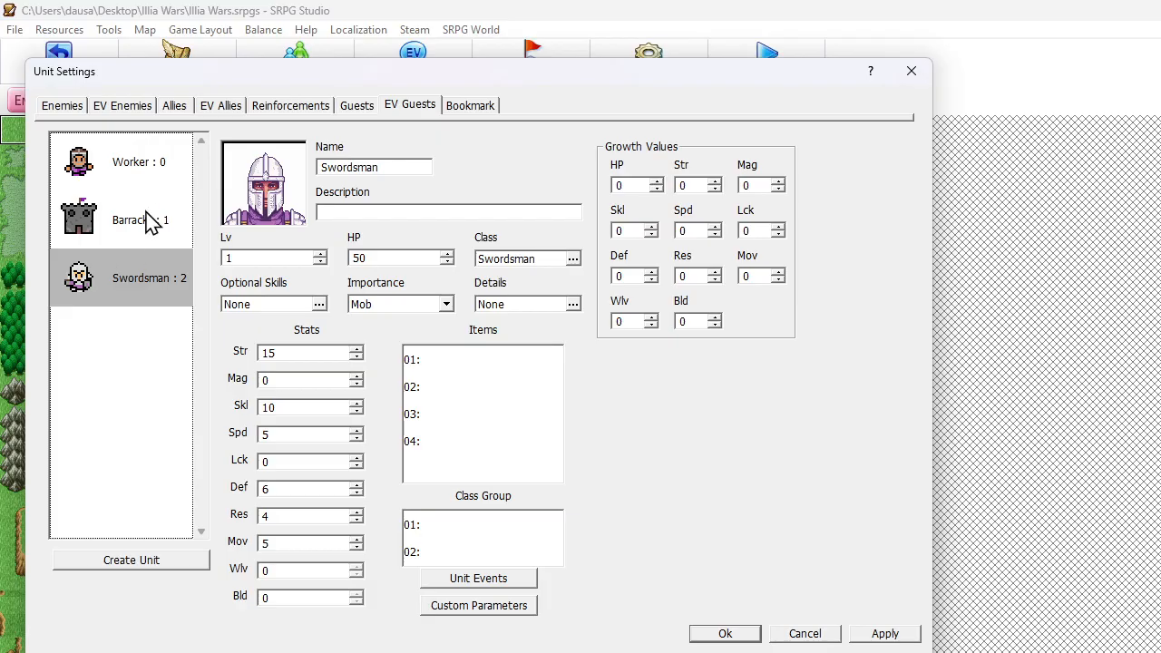
pyautogui.click(265, 107)
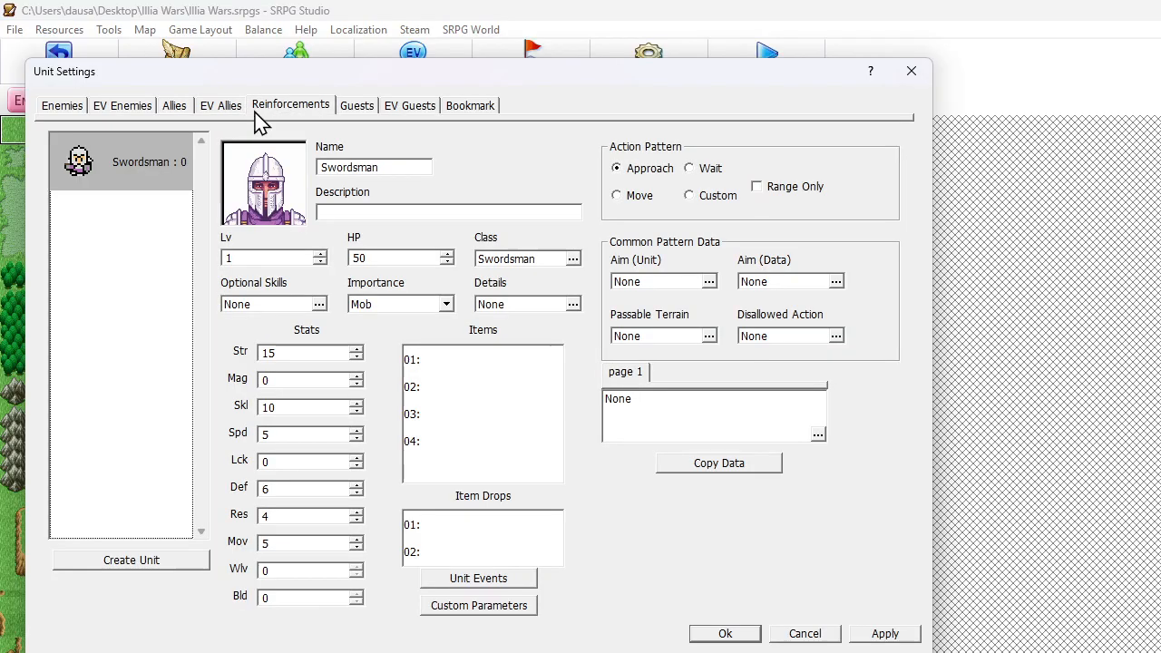
pyautogui.click(131, 165)
pyautogui.click(726, 633)
# - Start a map test, move the Worker below the nearby gold mine and harvest gold from it
pyautogui.click(806, 57)
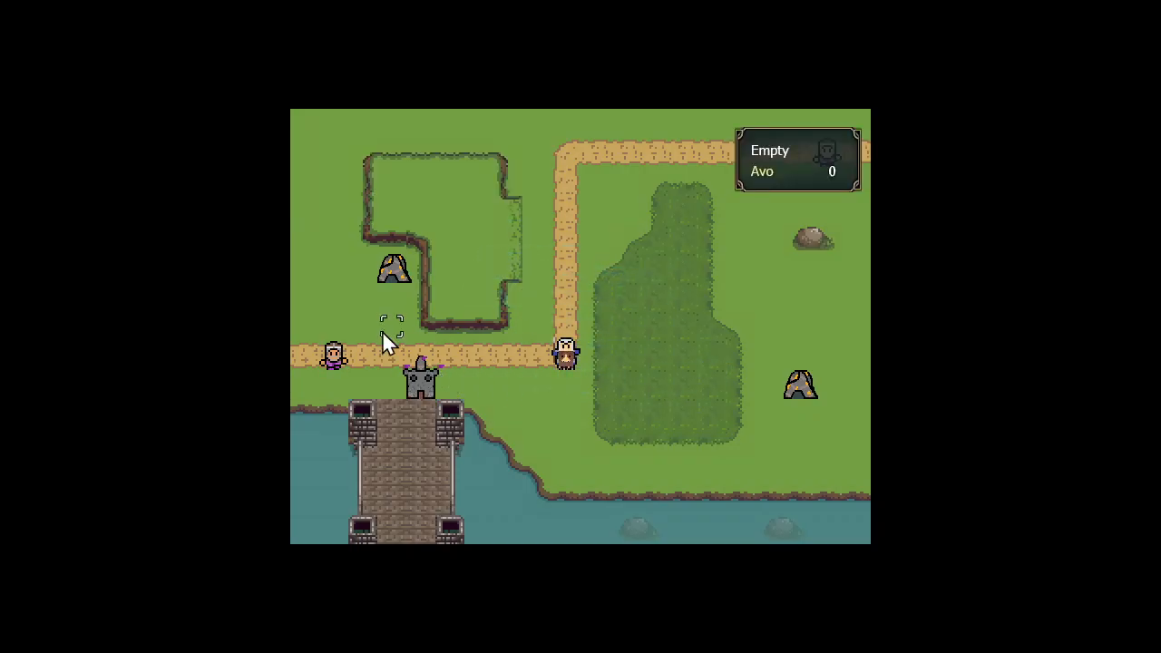
pyautogui.click(334, 356)
pyautogui.click(382, 305)
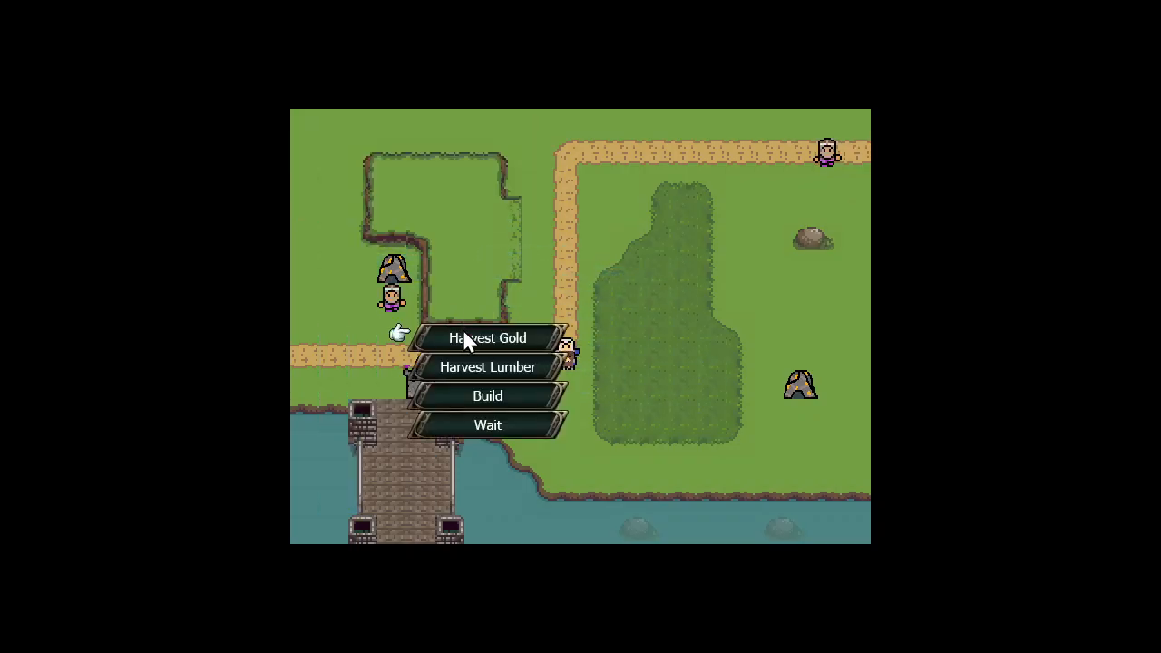
pyautogui.click(462, 333)
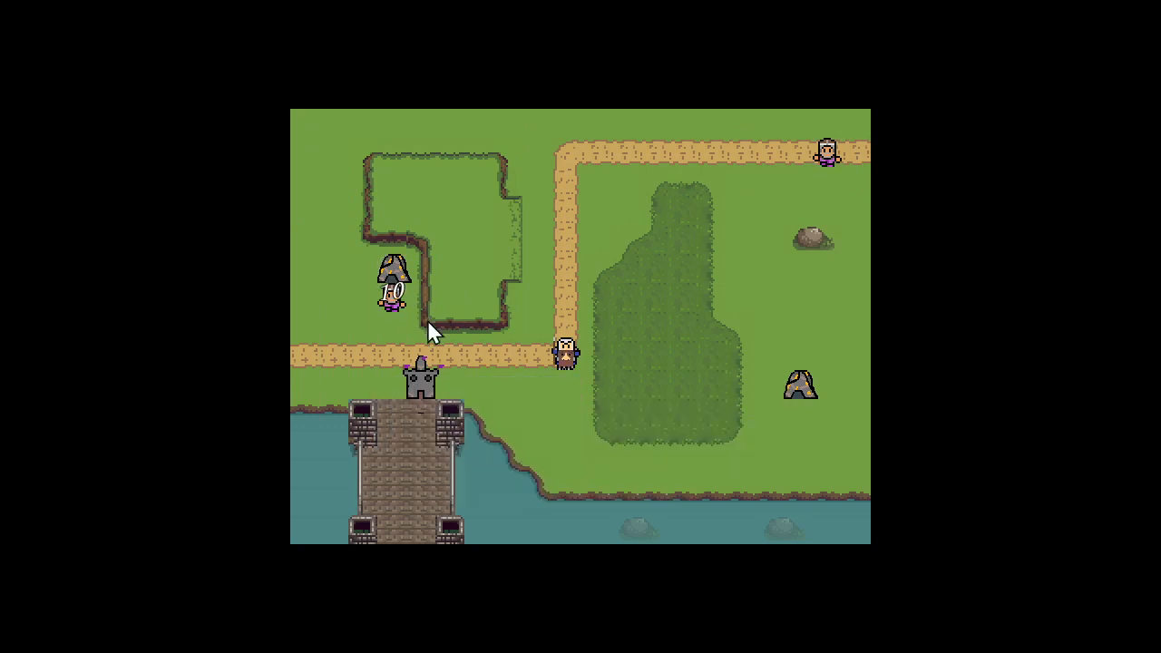
# - Build a Swordsman from the Barracks on the tile directly to its right
pyautogui.click(422, 380)
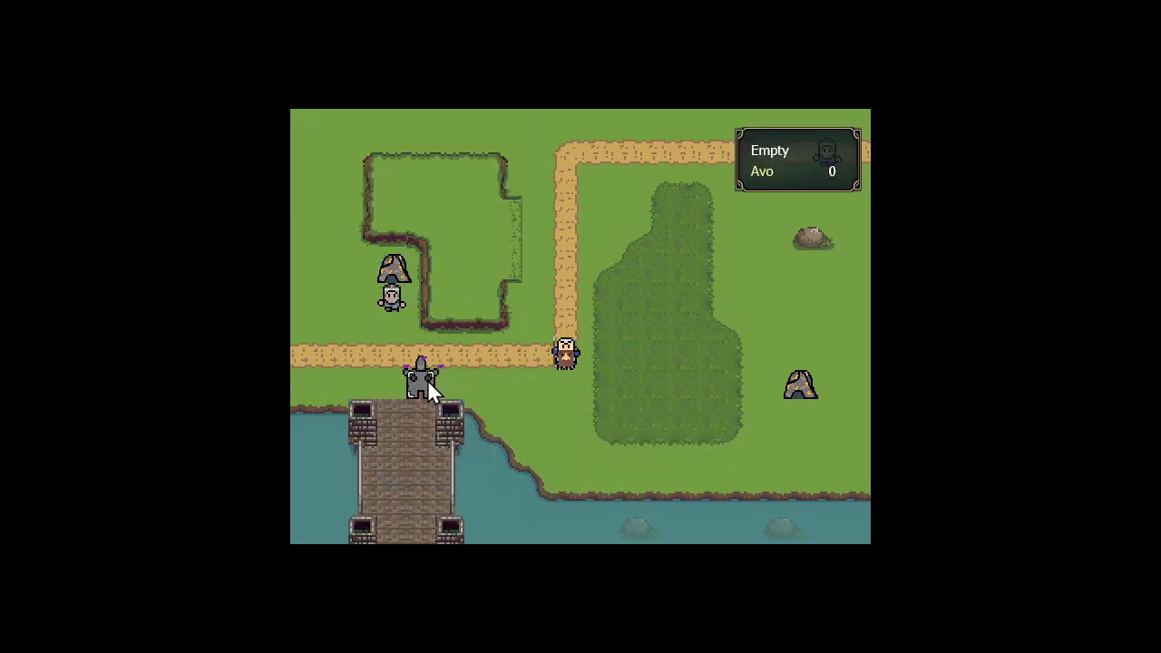
pyautogui.click(526, 419)
pyautogui.click(451, 385)
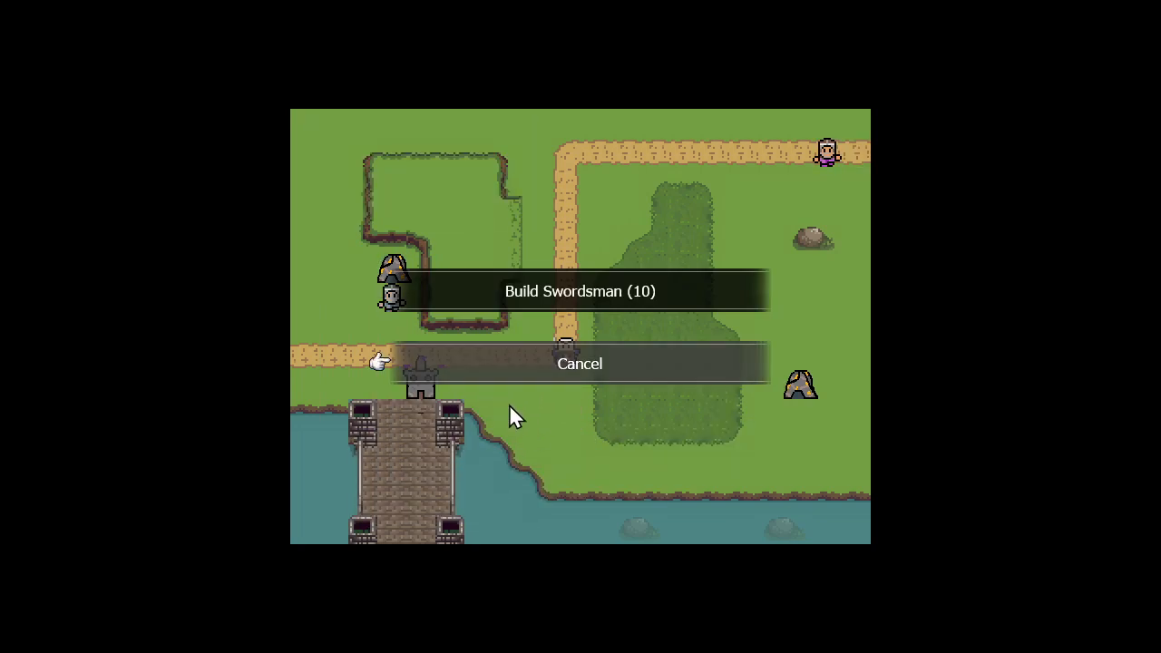
pyautogui.click(577, 292)
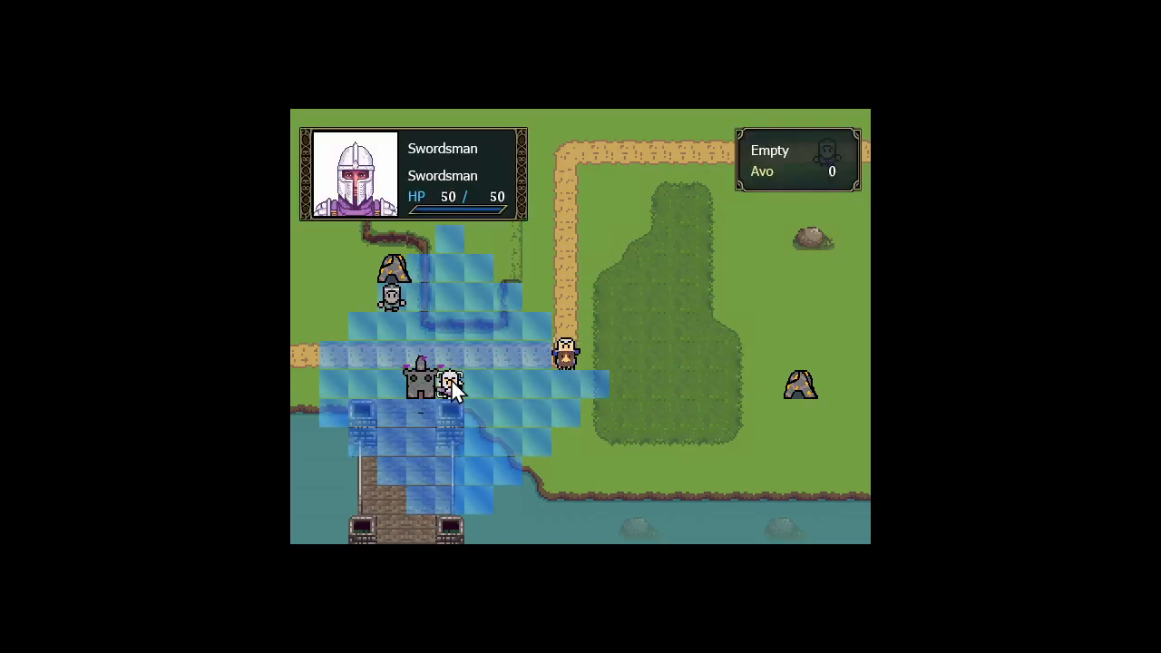
# - Try the Swordsman's actions on tiles beside the Cavalry, cancel the moves and quit the map test
pyautogui.click(453, 386)
pyautogui.click(594, 380)
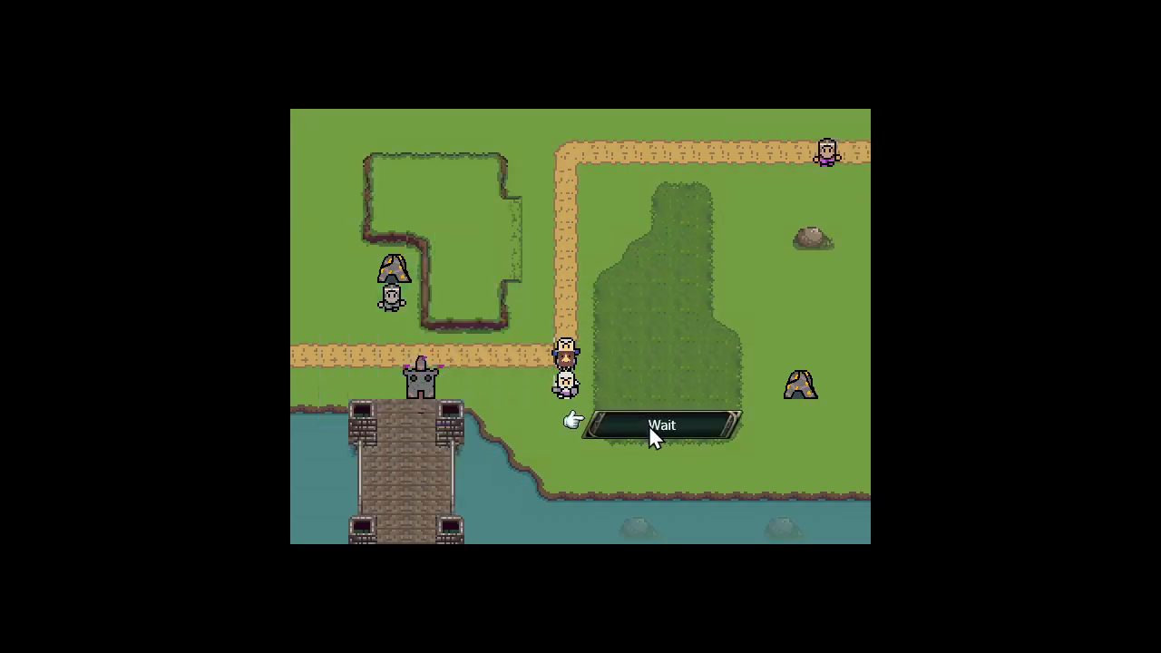
pyautogui.rightClick(617, 375)
pyautogui.click(533, 353)
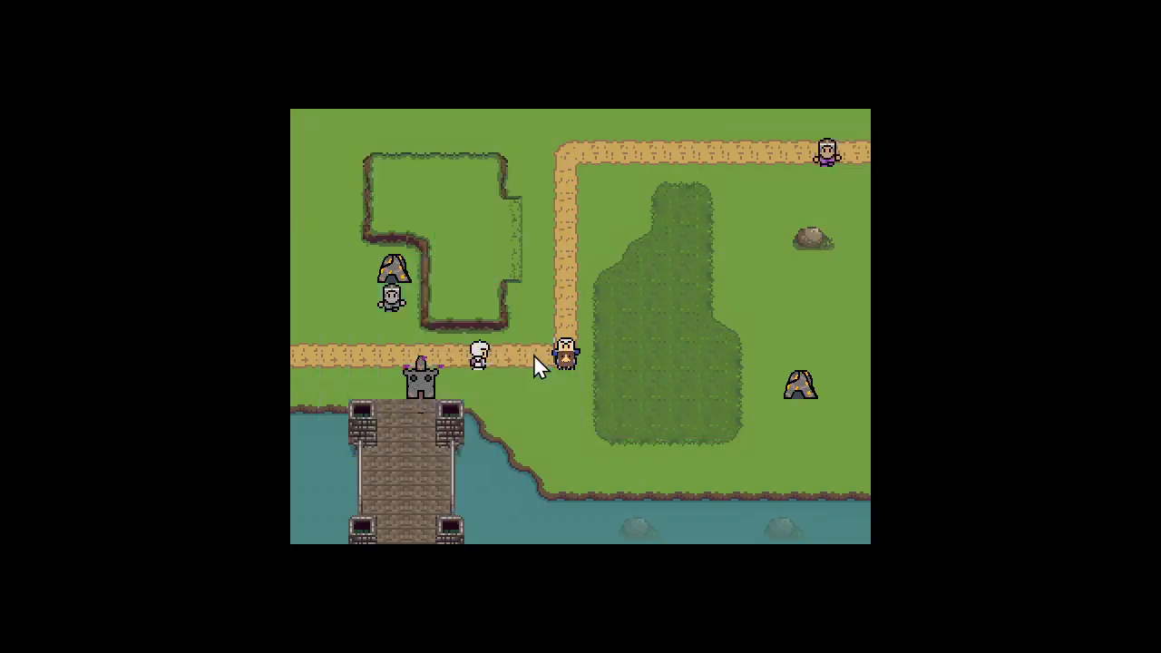
pyautogui.rightClick(660, 335)
pyautogui.press('Escape')
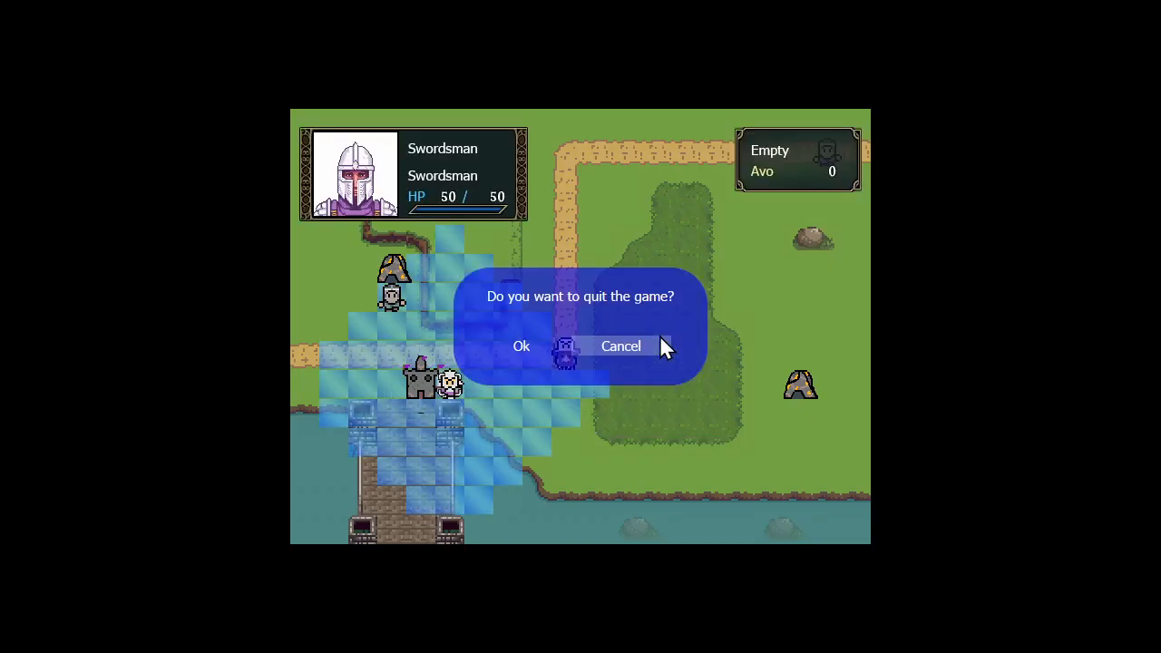
pyautogui.press('Left')
pyautogui.press('Return')
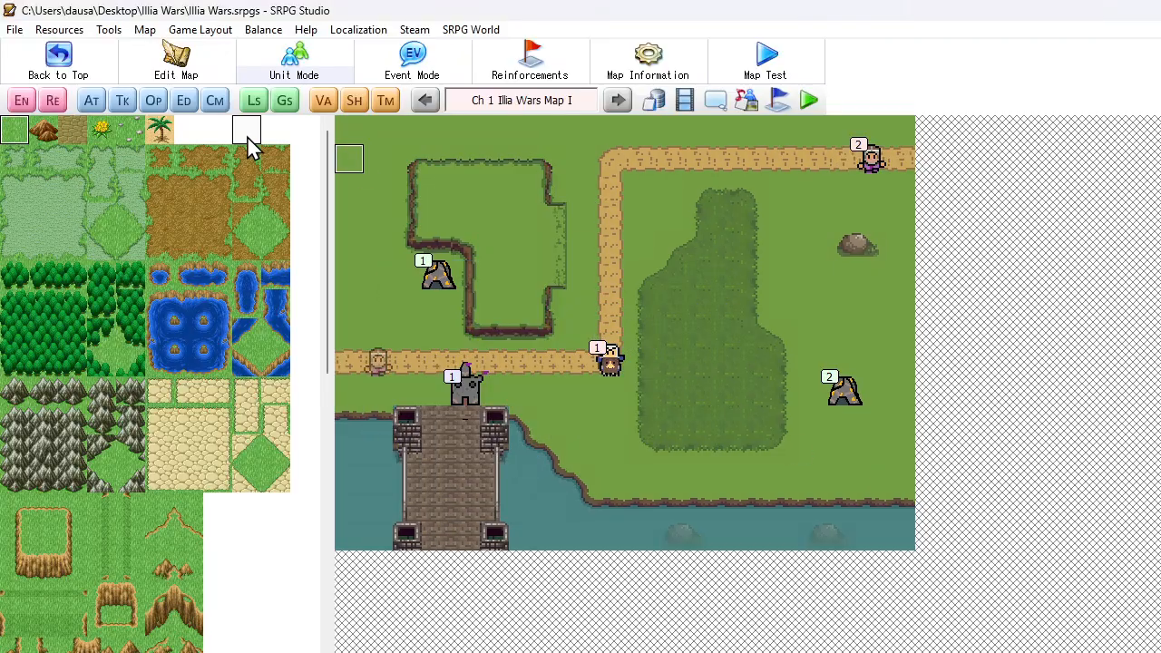
# - Examine the Ally Attacked map common event and close the event settings
pyautogui.click(91, 103)
pyautogui.click(580, 107)
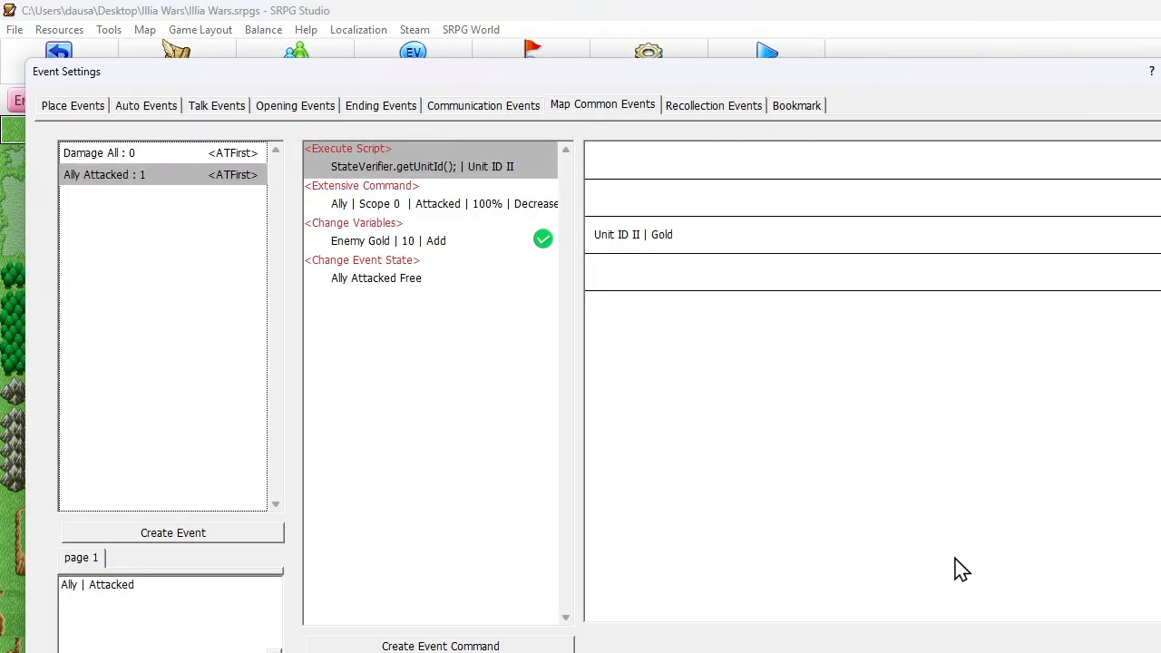
pyautogui.press('Escape')
# - In the EV Guests Swordsman's Attack event, set the Distance condition's target filter to Enemy only and accept it
pyautogui.click(20, 98)
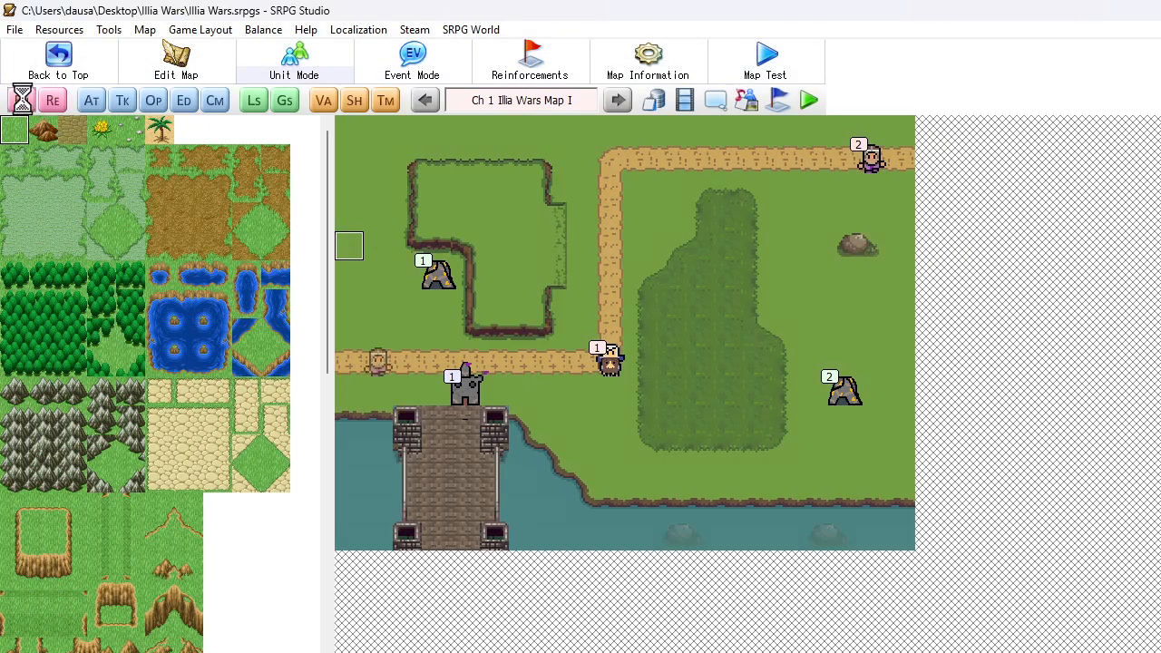
pyautogui.click(124, 108)
pyautogui.click(410, 107)
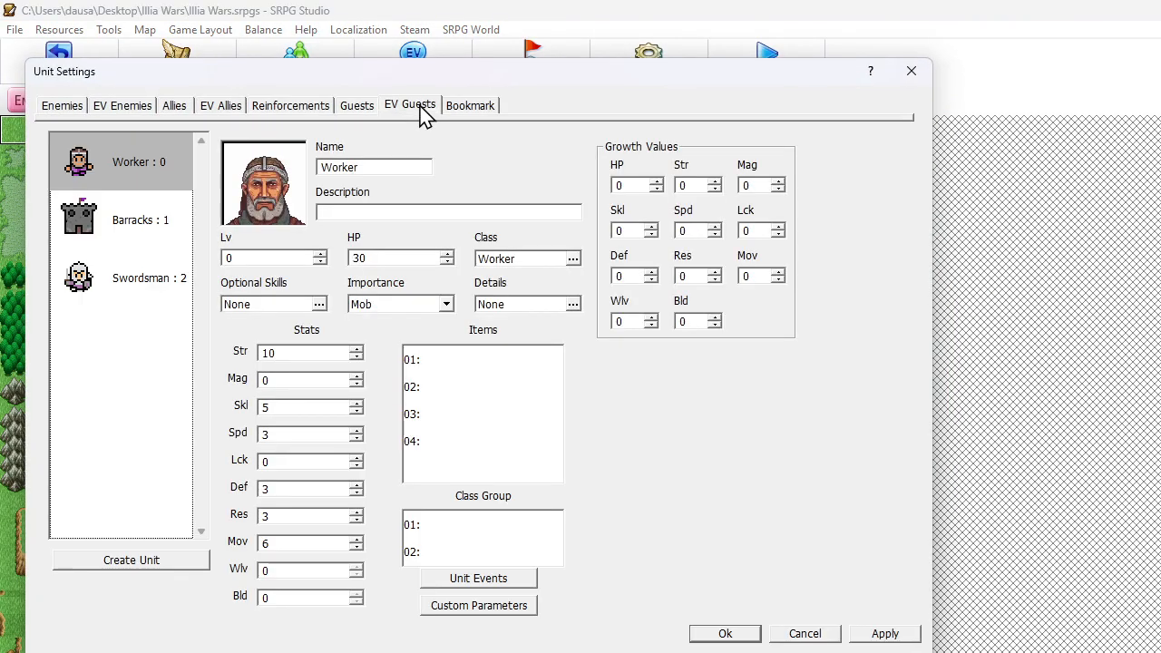
pyautogui.click(145, 274)
pyautogui.click(458, 577)
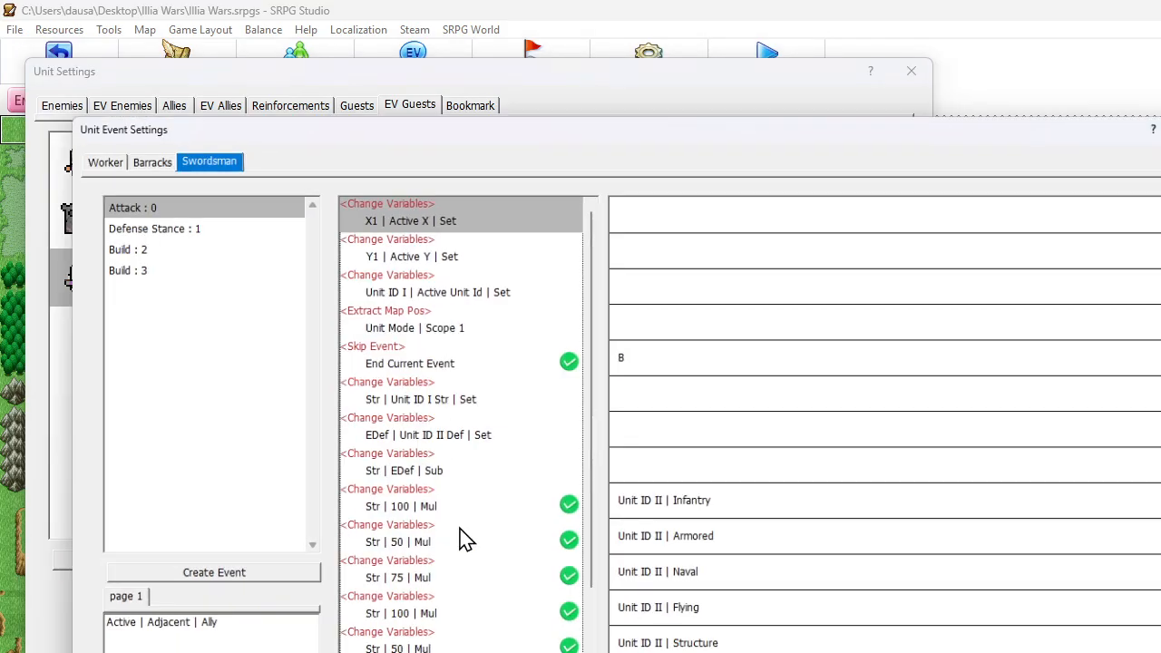
pyautogui.doubleClick(192, 635)
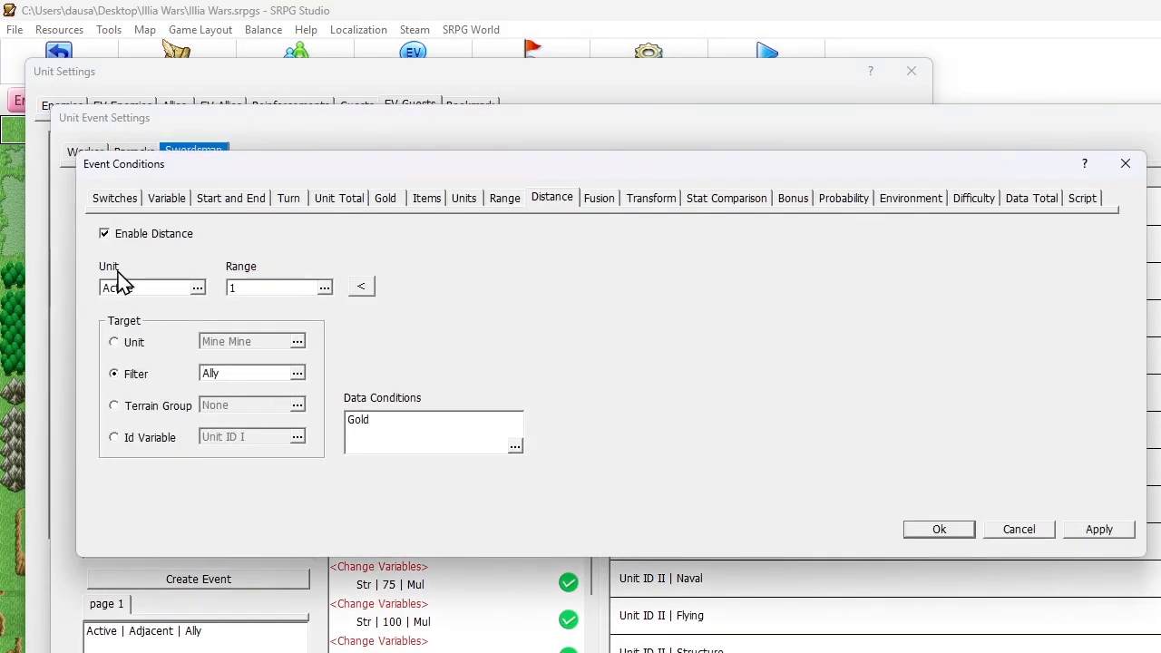
pyautogui.doubleClick(231, 376)
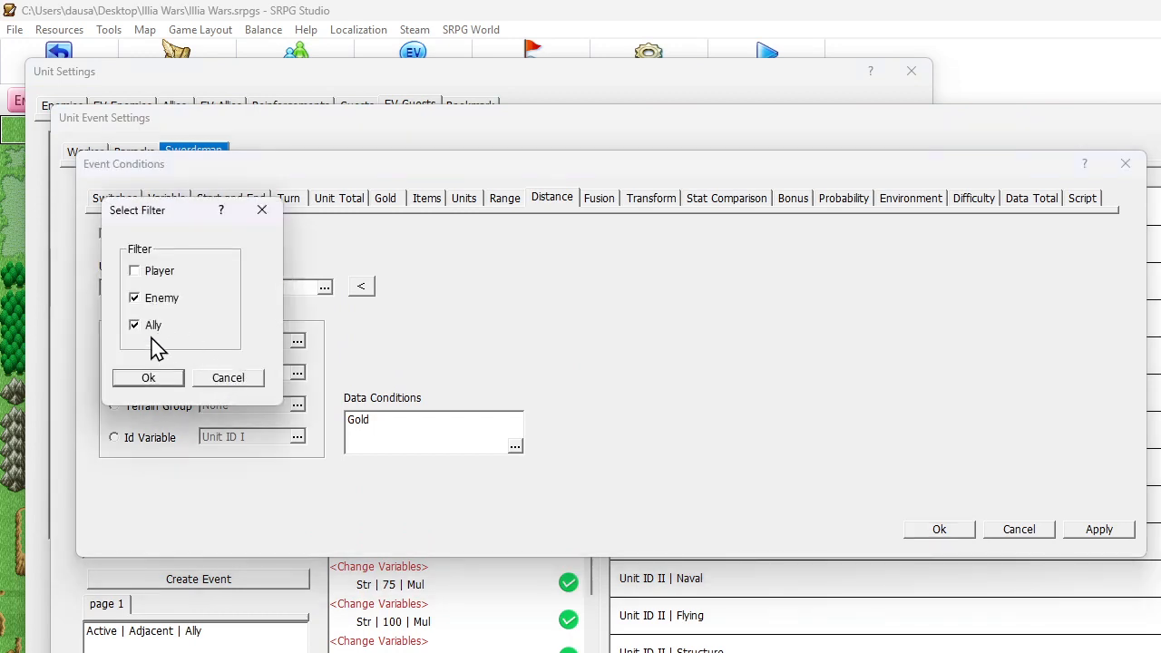
pyautogui.click(148, 378)
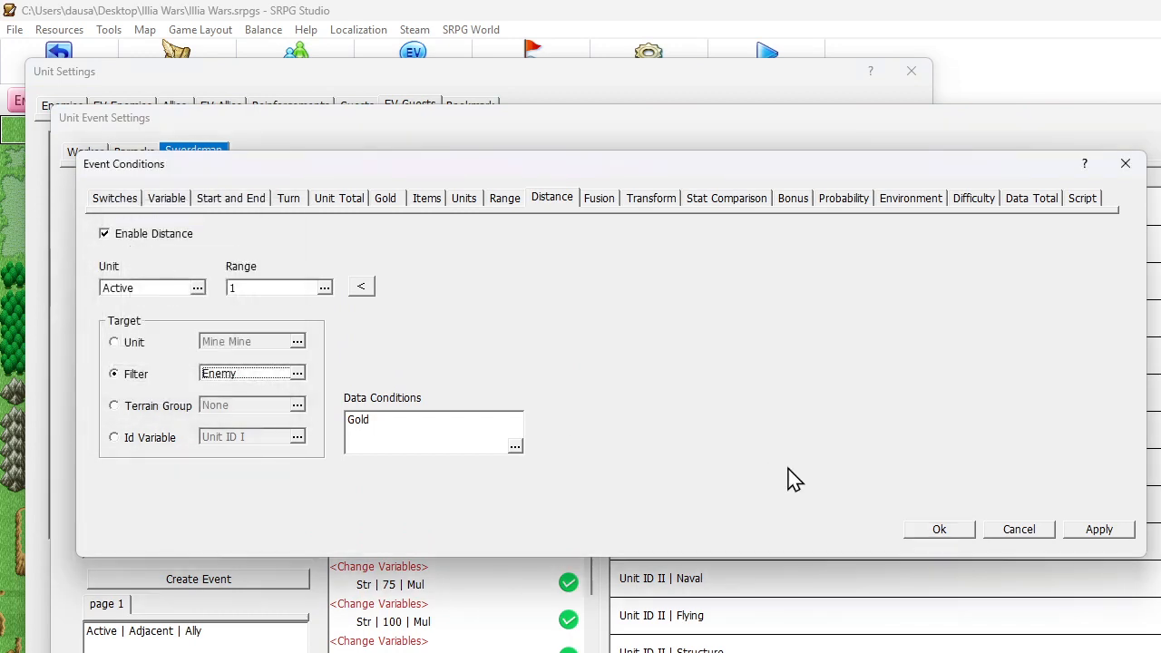
pyautogui.click(940, 529)
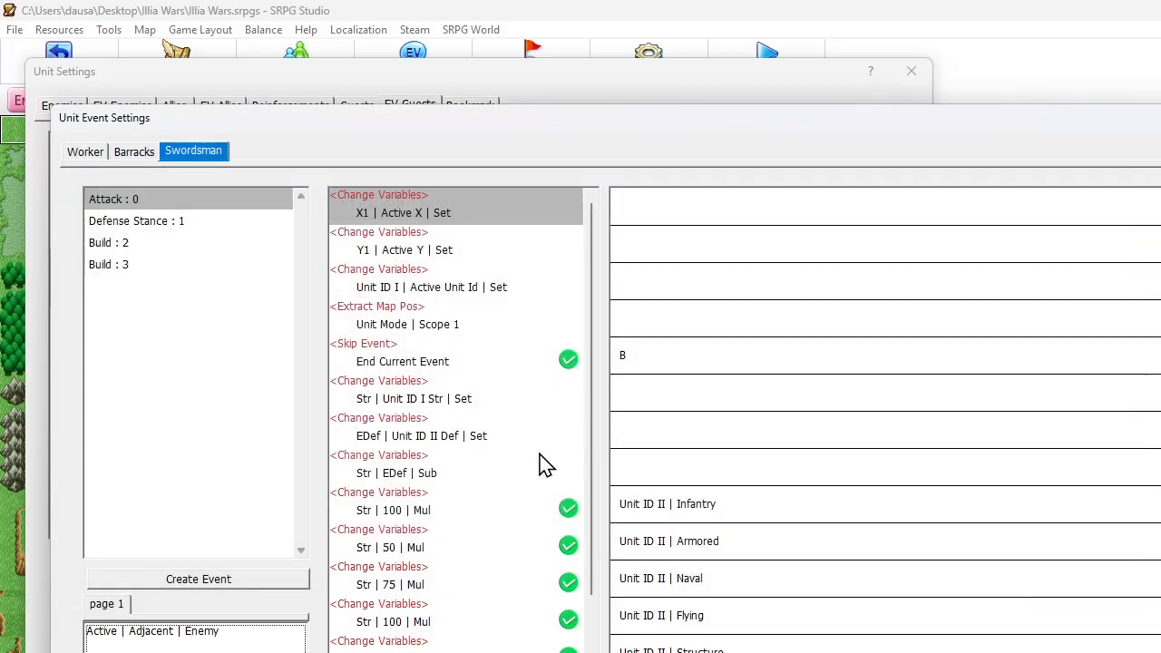
# - In the EV Guests Swordsman's Attack event, set the Extract Map Pos filter to Enemy only
pyautogui.doubleClick(413, 318)
pyautogui.doubleClick(161, 246)
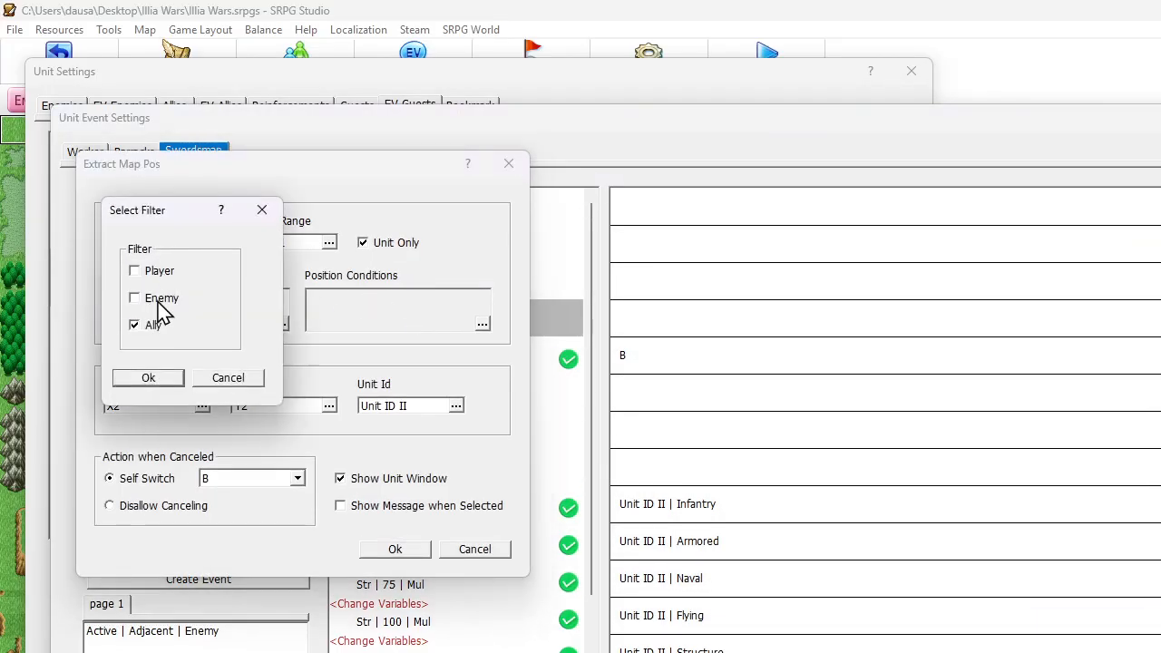
pyautogui.click(158, 301)
pyautogui.click(148, 377)
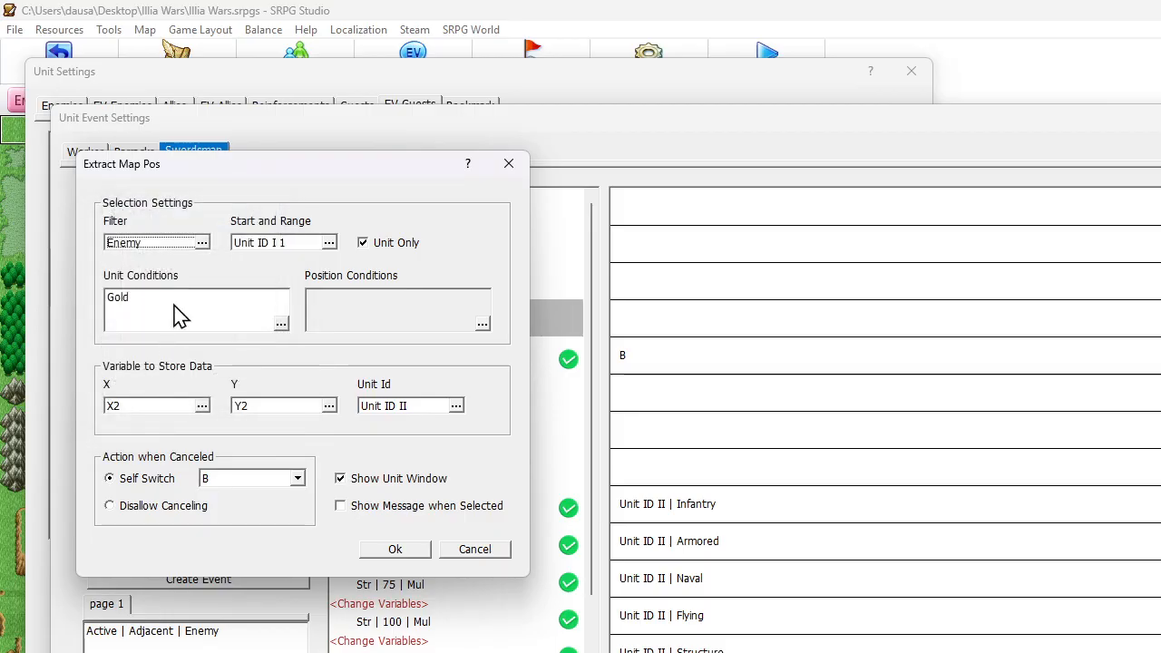
# - Remove the Gold race from the Extract Map Pos unit conditions, then accept the event and unit settings
pyautogui.doubleClick(176, 314)
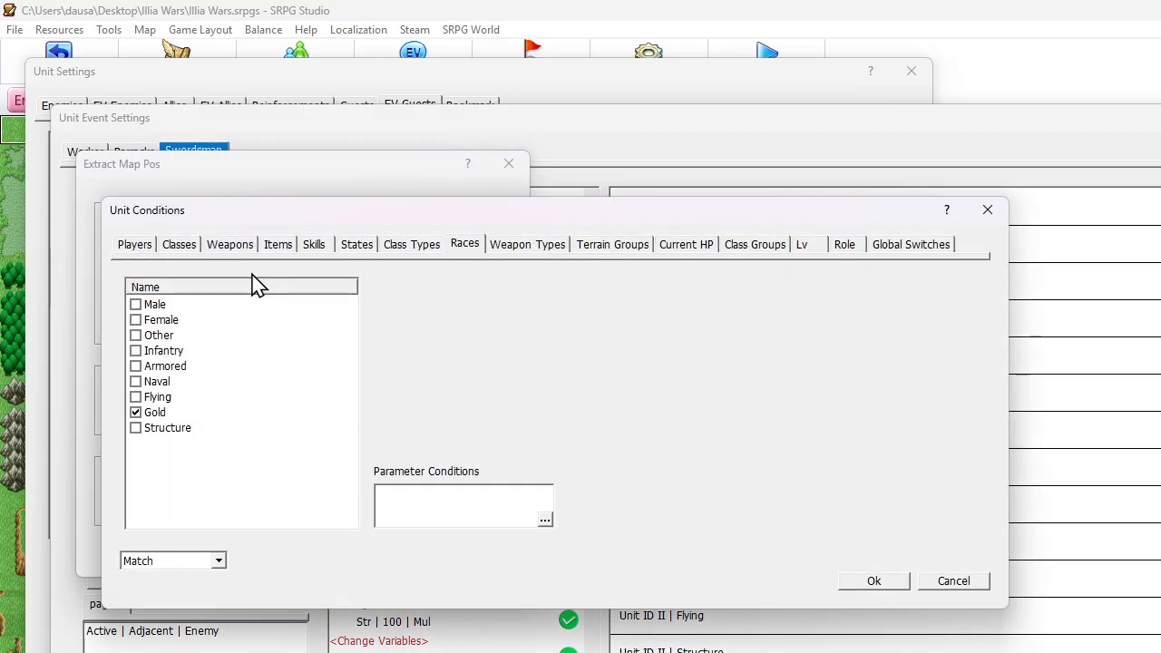
pyautogui.click(142, 415)
pyautogui.click(869, 585)
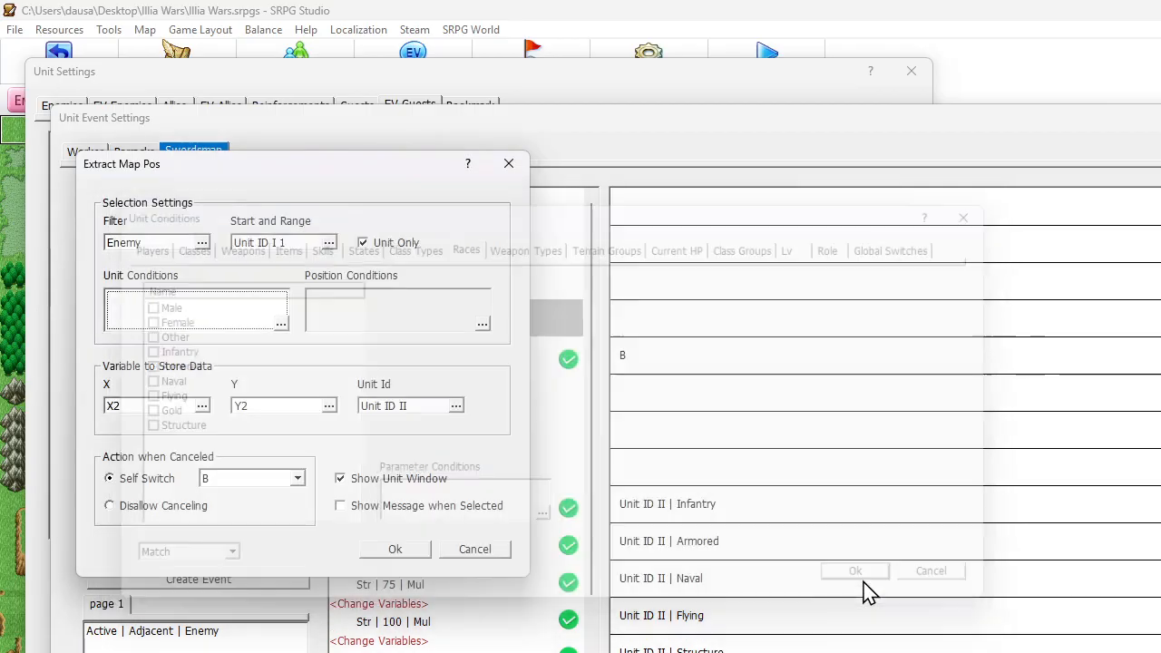
pyautogui.click(413, 551)
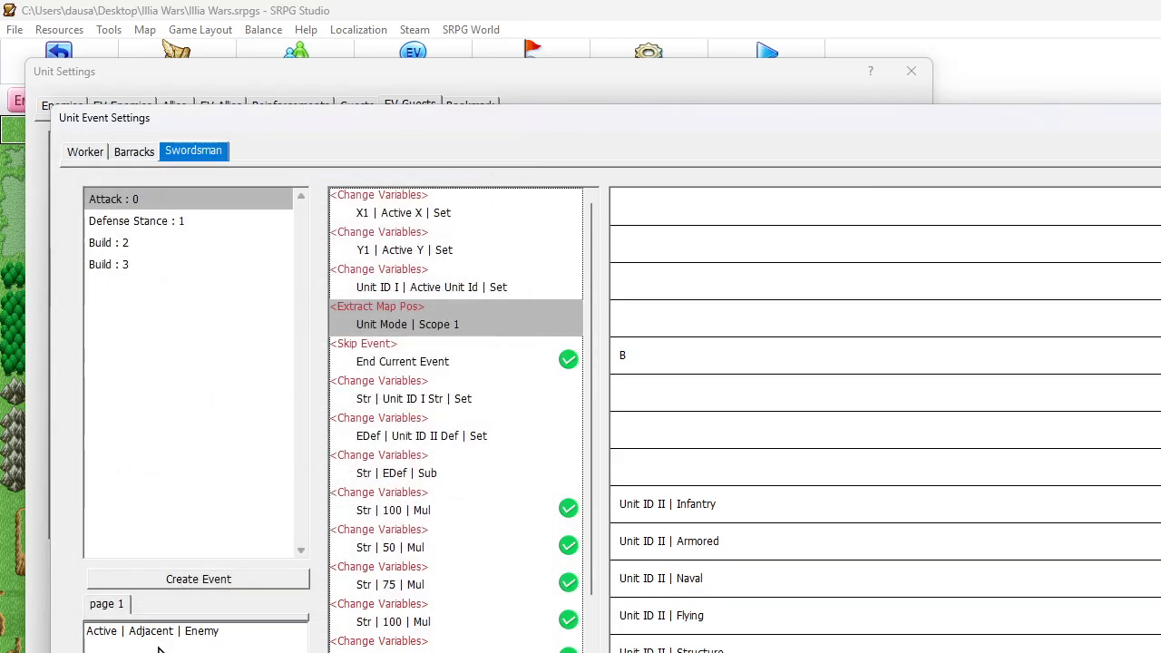
pyautogui.scroll(-2, 505, 459)
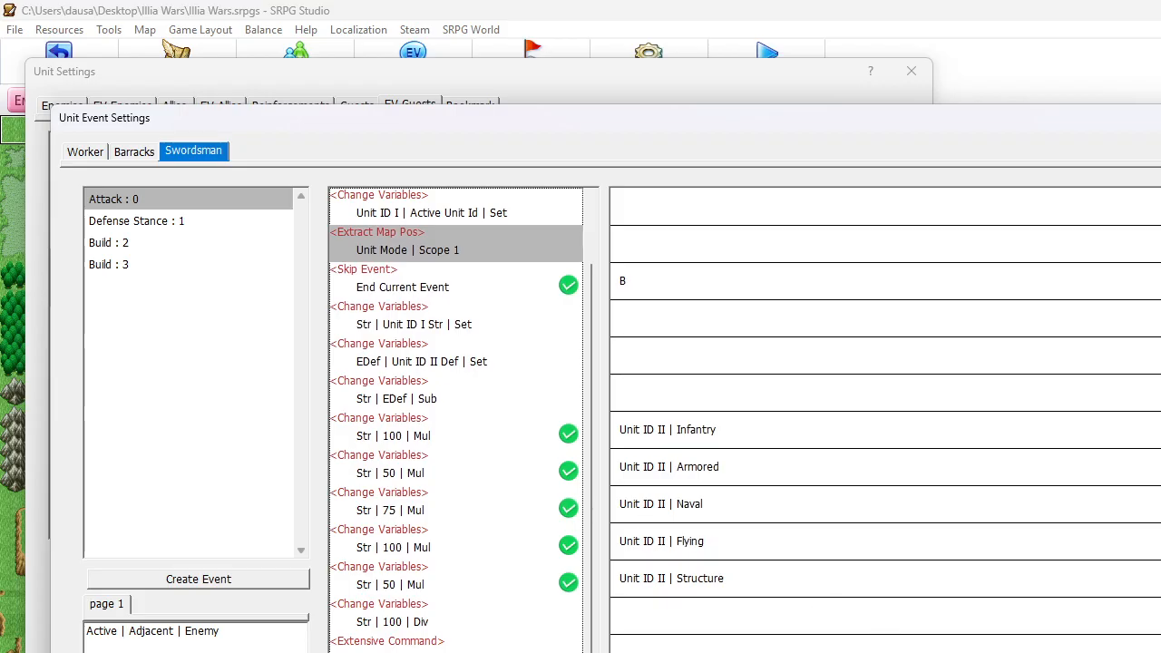
pyautogui.click(875, 650)
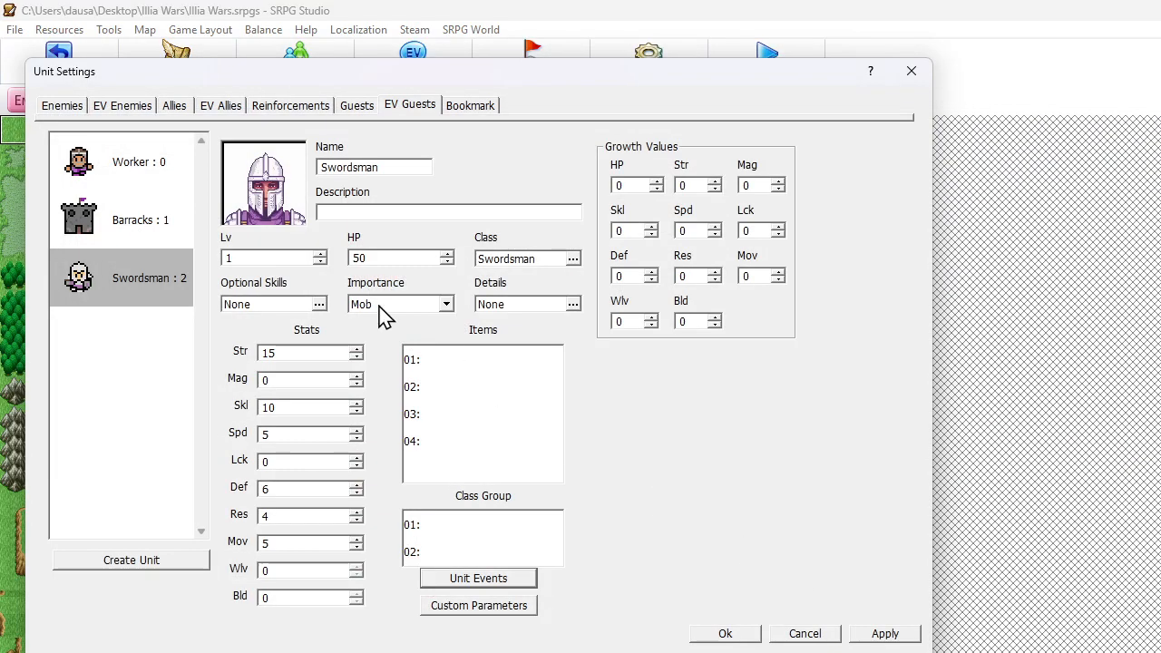
pyautogui.click(739, 633)
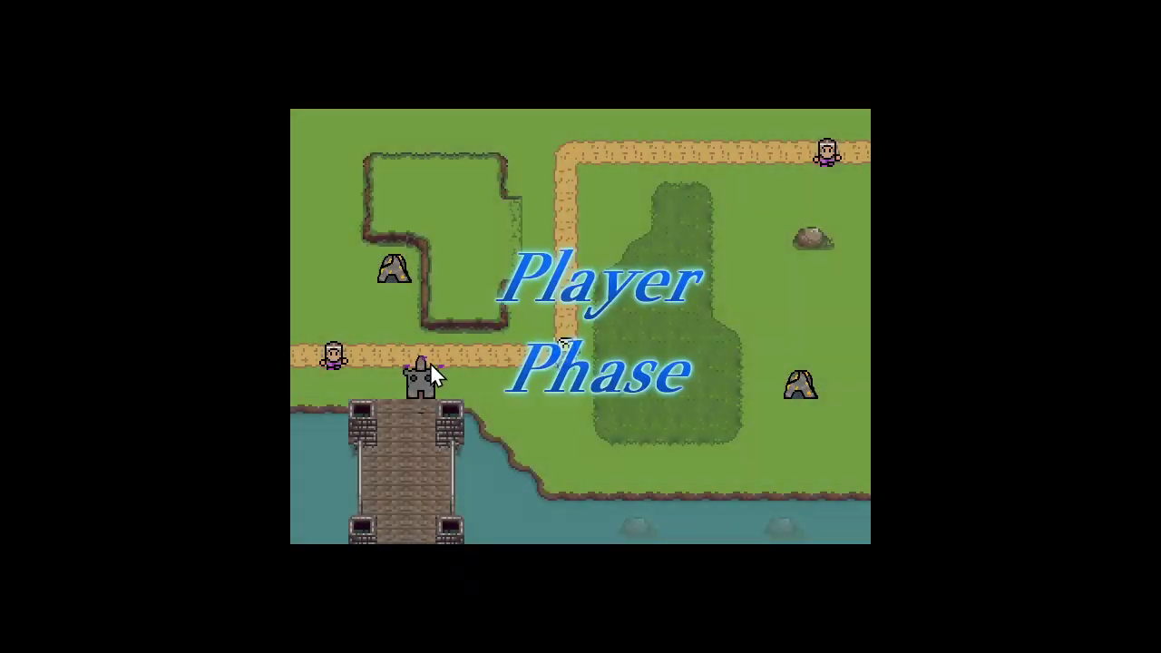
# - In the map test, move the Worker near the bridge to the tile below the closest gold mine and mine it
pyautogui.click(338, 356)
pyautogui.click(391, 299)
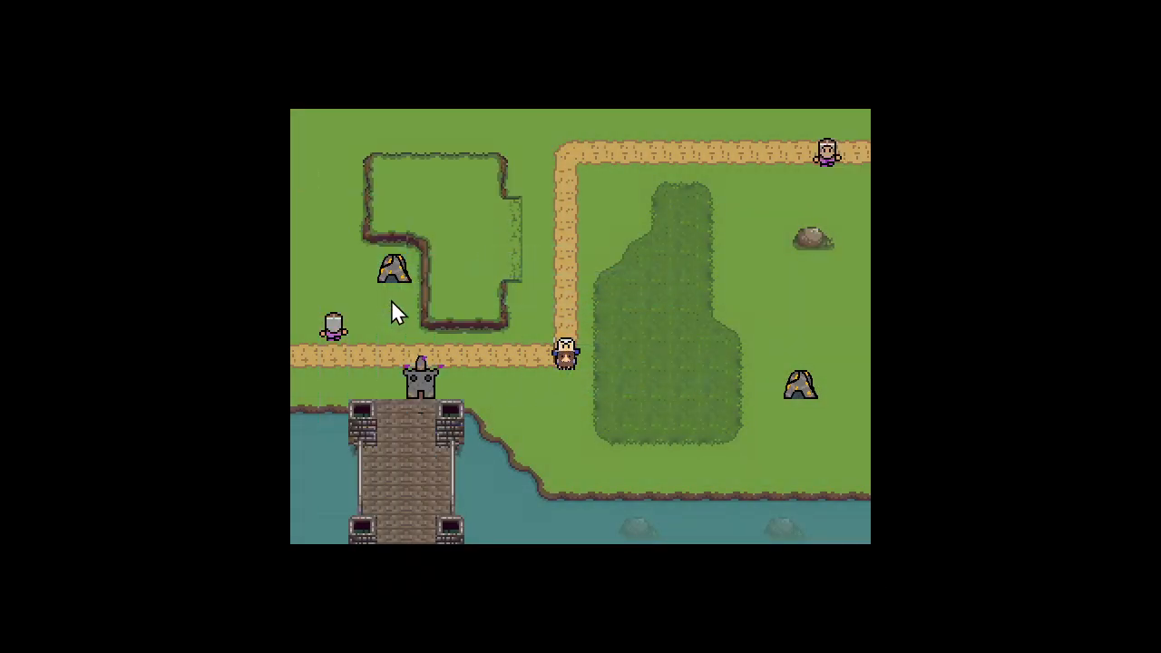
pyautogui.click(492, 339)
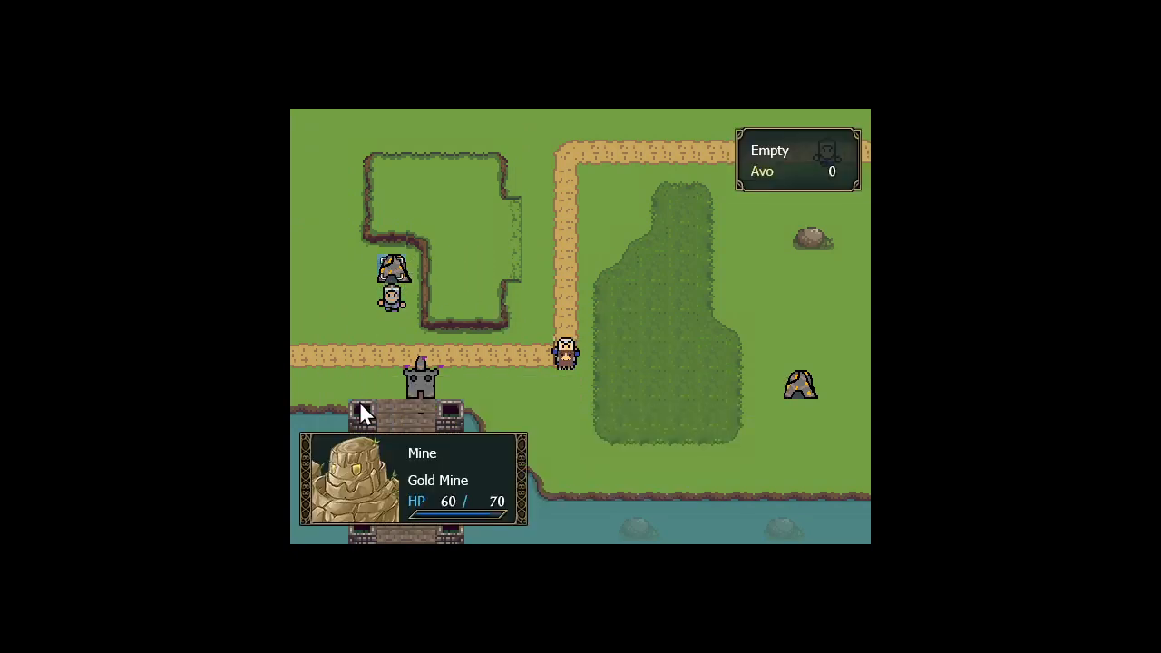
# - Build a Swordsman from the stone building above the bridge, on the tile immediately to its right
pyautogui.click(421, 379)
pyautogui.click(510, 423)
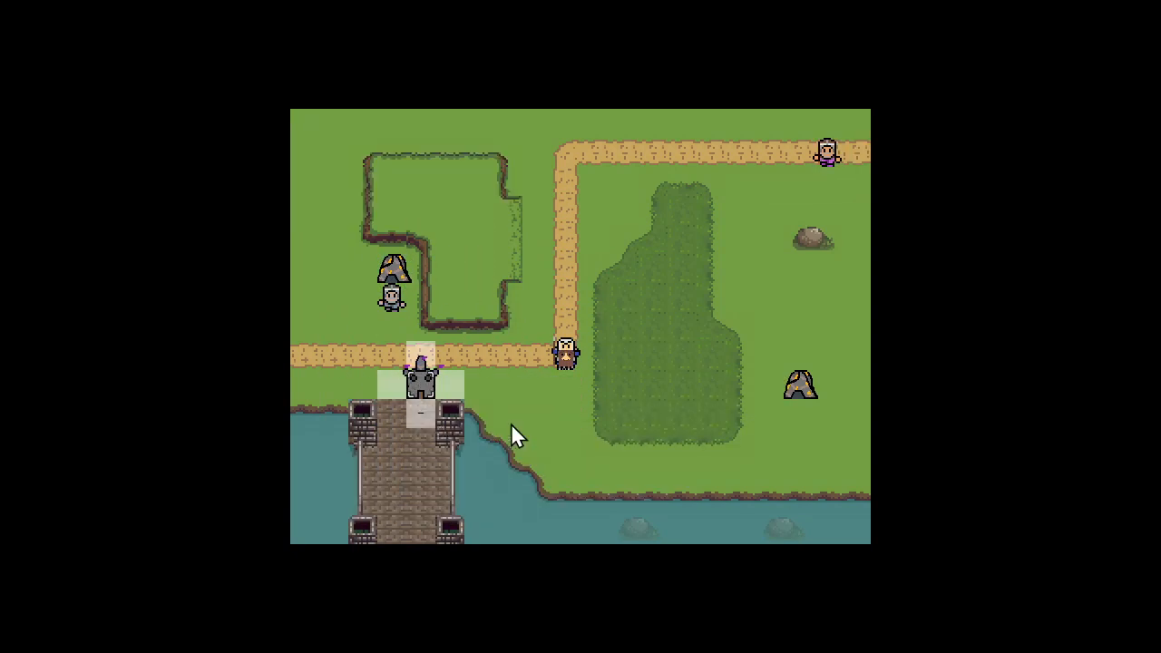
pyautogui.click(452, 379)
pyautogui.click(539, 290)
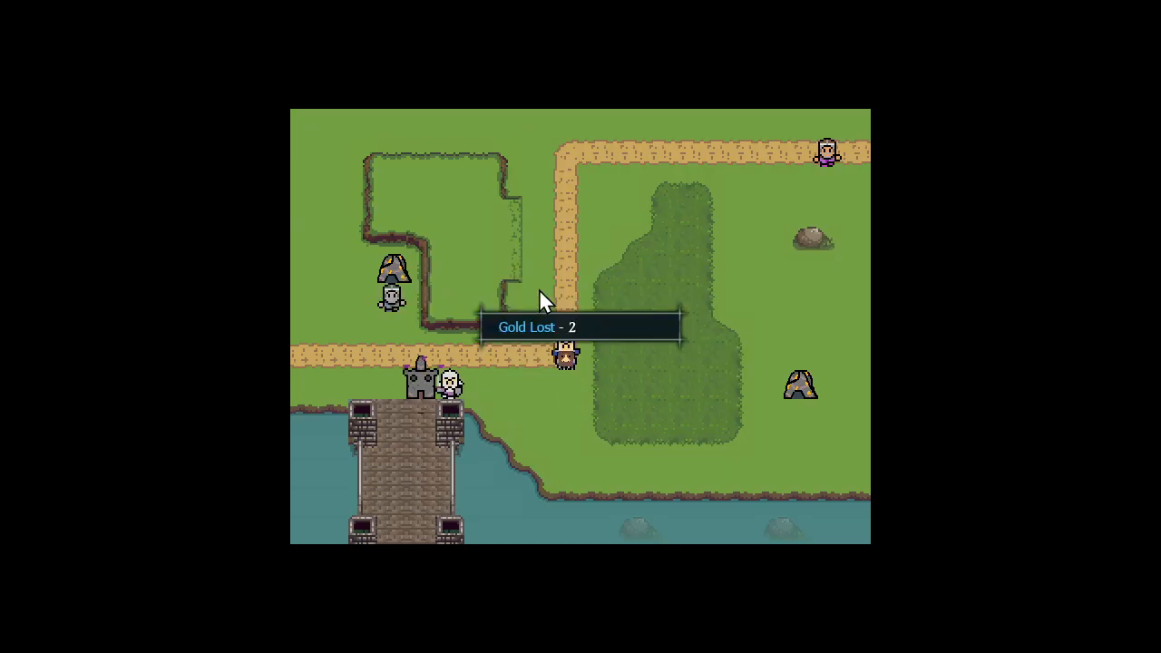
# - Try the Swordsman's actions below the Cavalry, move him to the tile left of it instead, and quit the map test
pyautogui.click(451, 385)
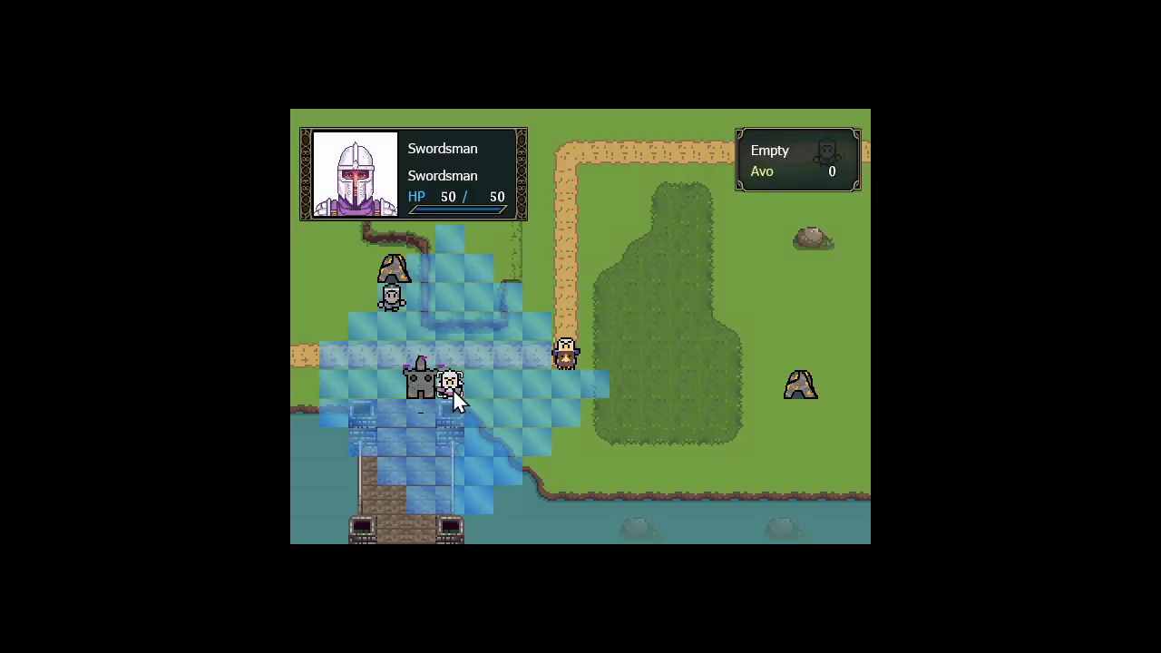
pyautogui.click(561, 389)
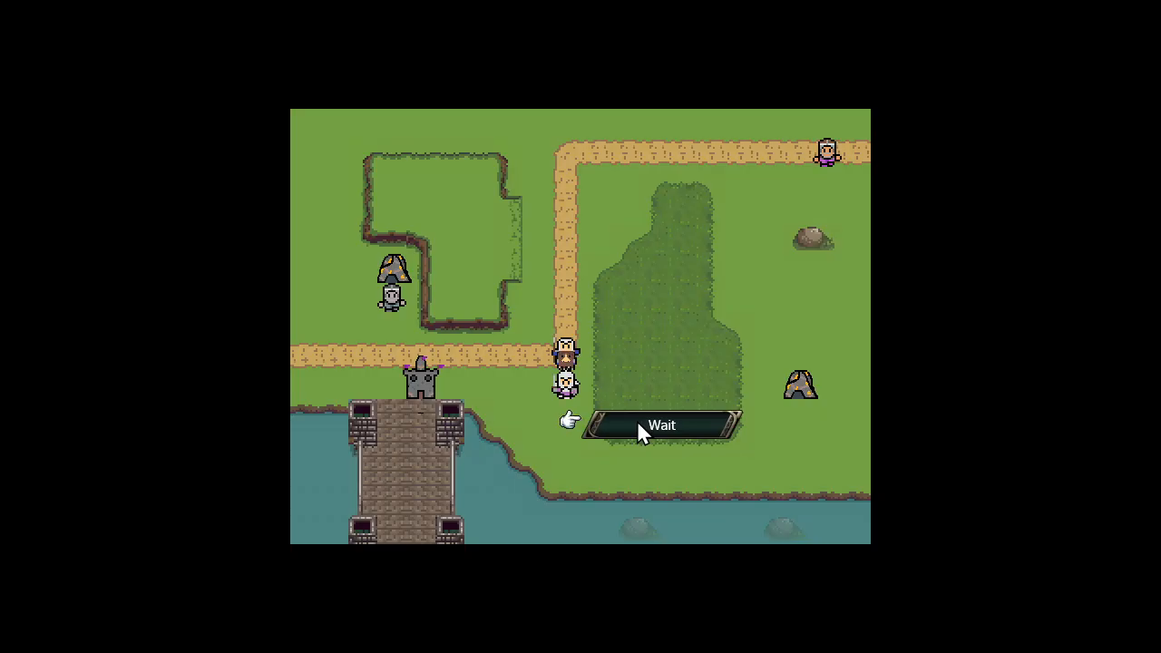
pyautogui.rightClick(541, 406)
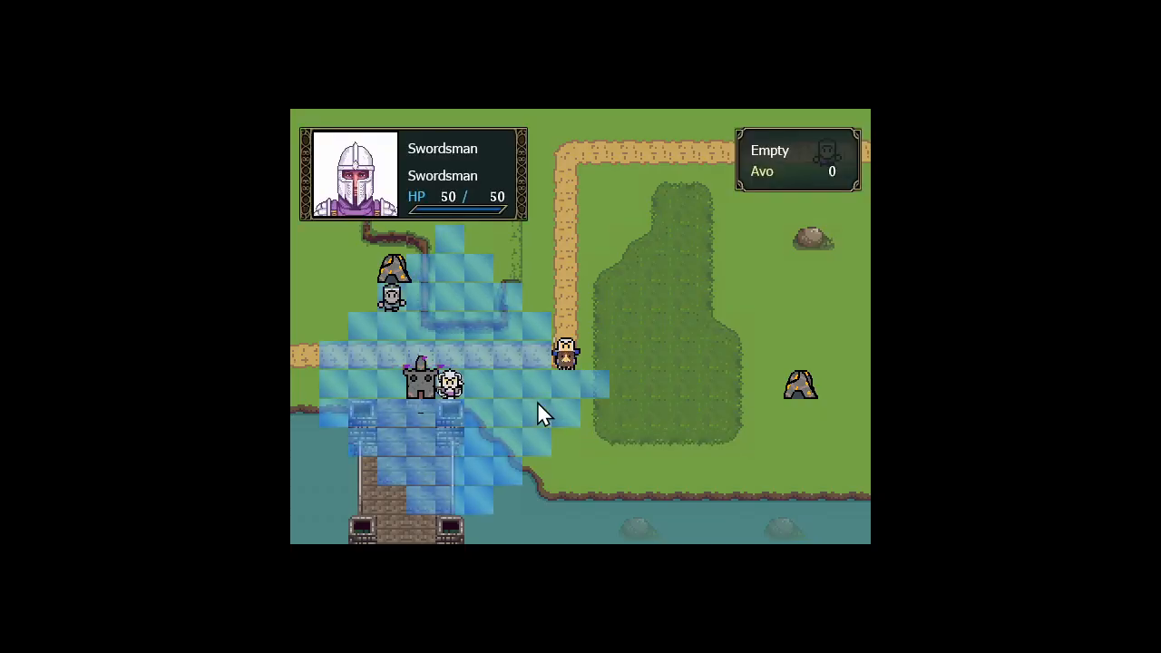
pyautogui.click(533, 354)
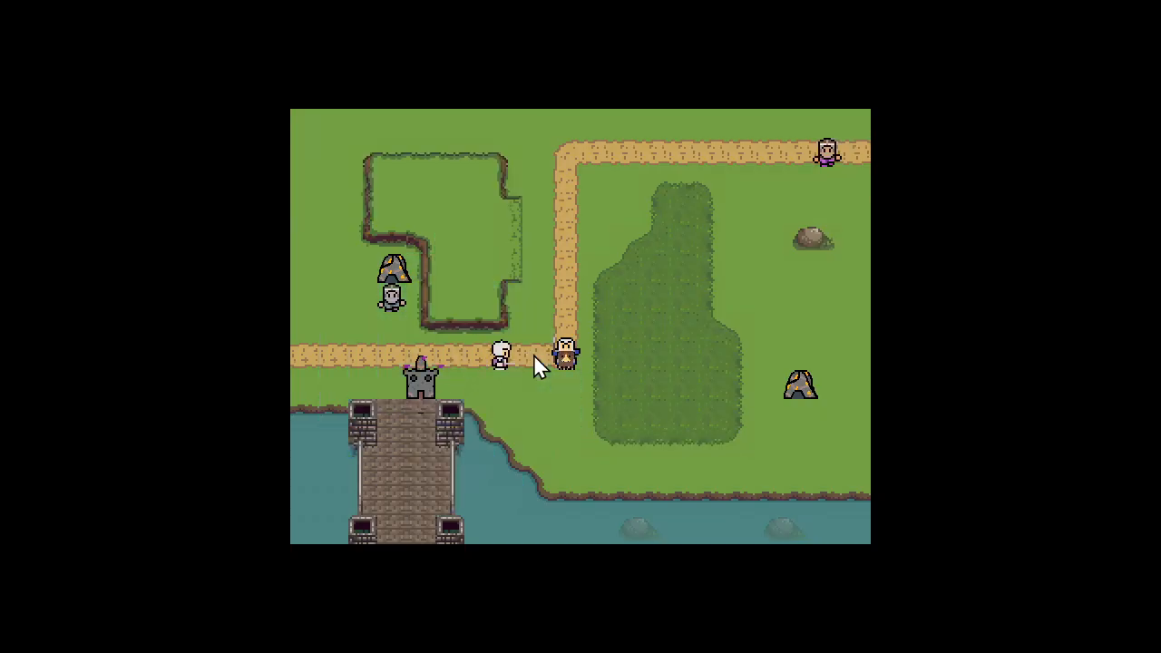
pyautogui.click(624, 409)
pyautogui.press('Escape')
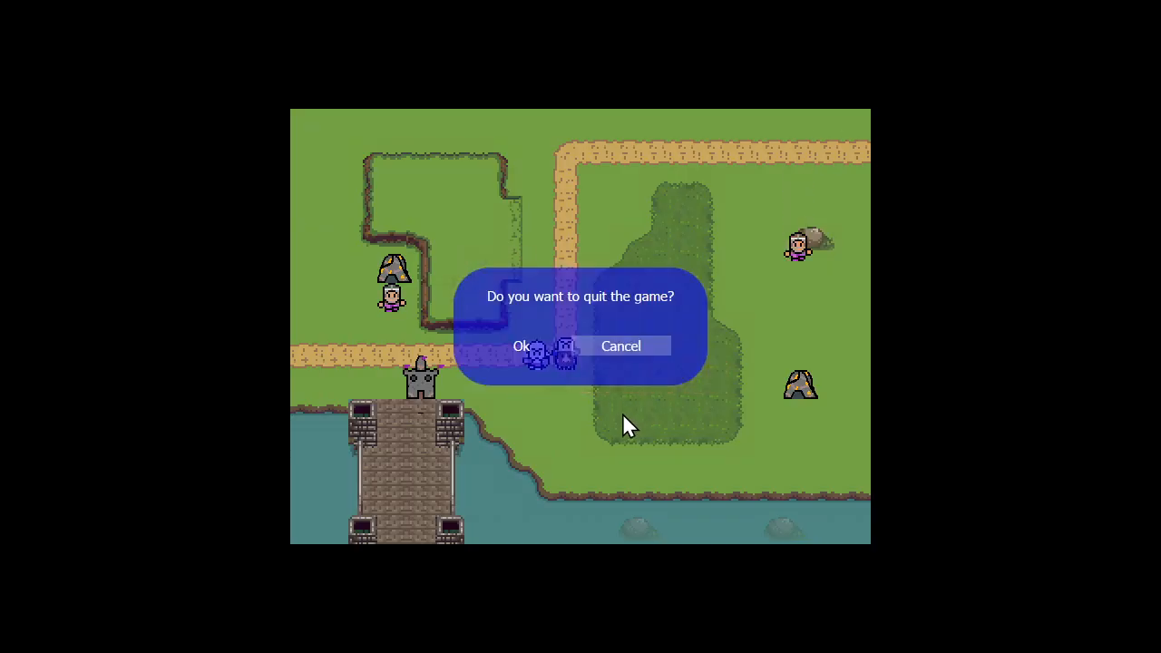
pyautogui.click(530, 347)
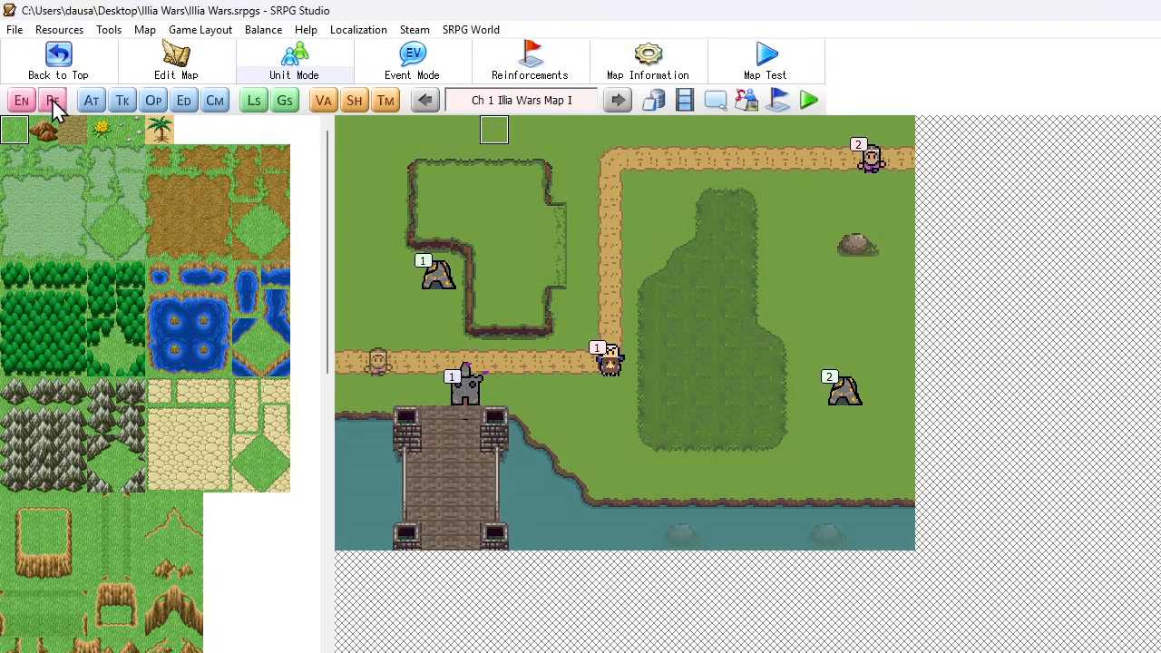
# - In the Reinforcements Swordsman's Attack event, set the Distance condition's target filter to Enemy only
pyautogui.click(24, 102)
pyautogui.click(279, 109)
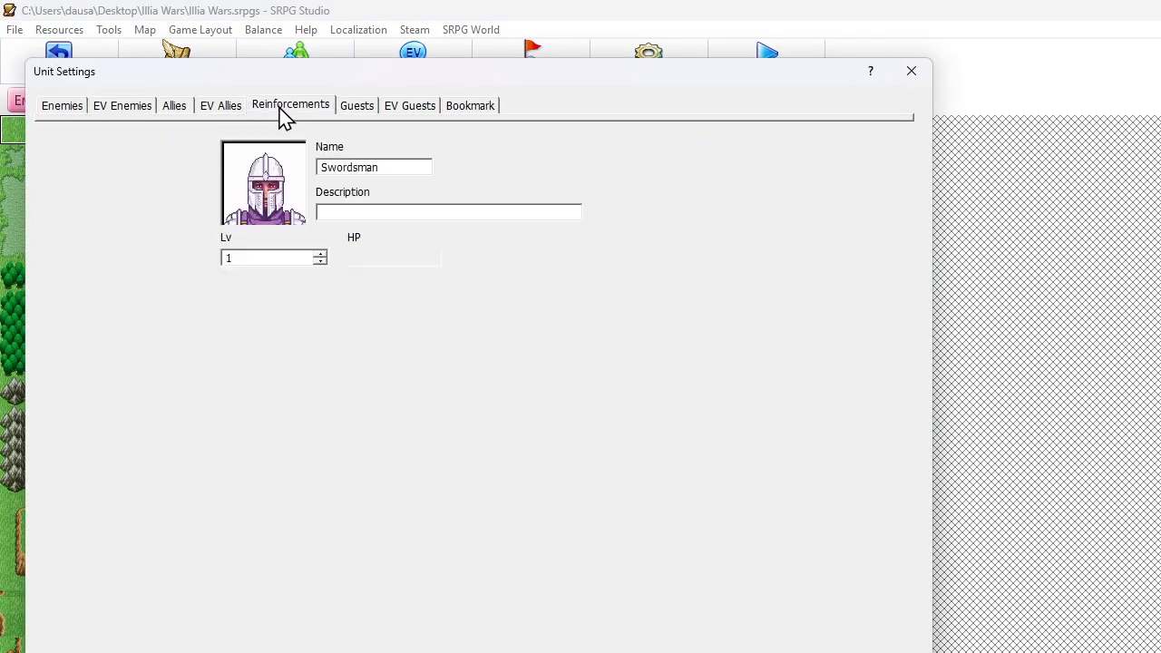
pyautogui.click(479, 578)
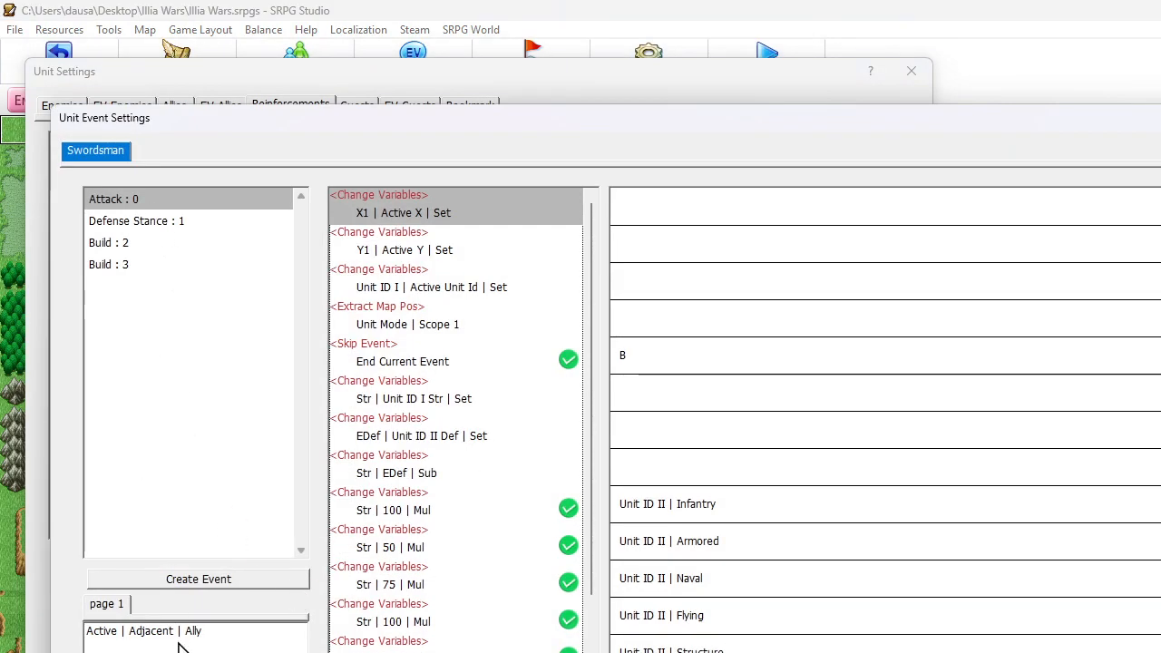
pyautogui.doubleClick(217, 629)
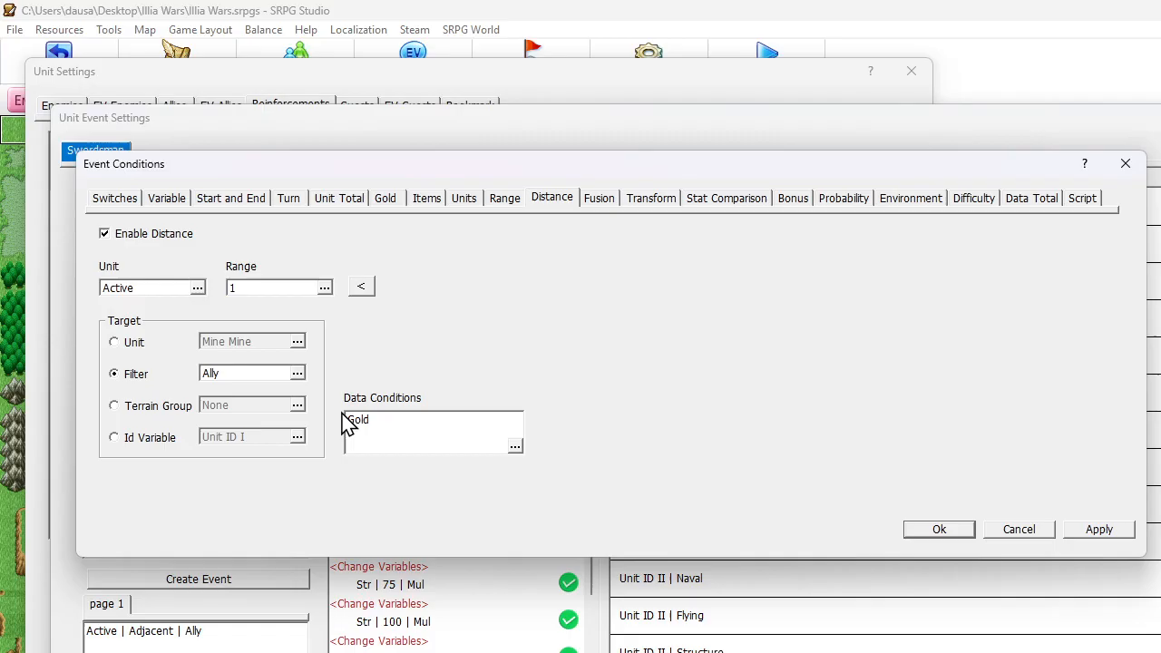
pyautogui.click(215, 372)
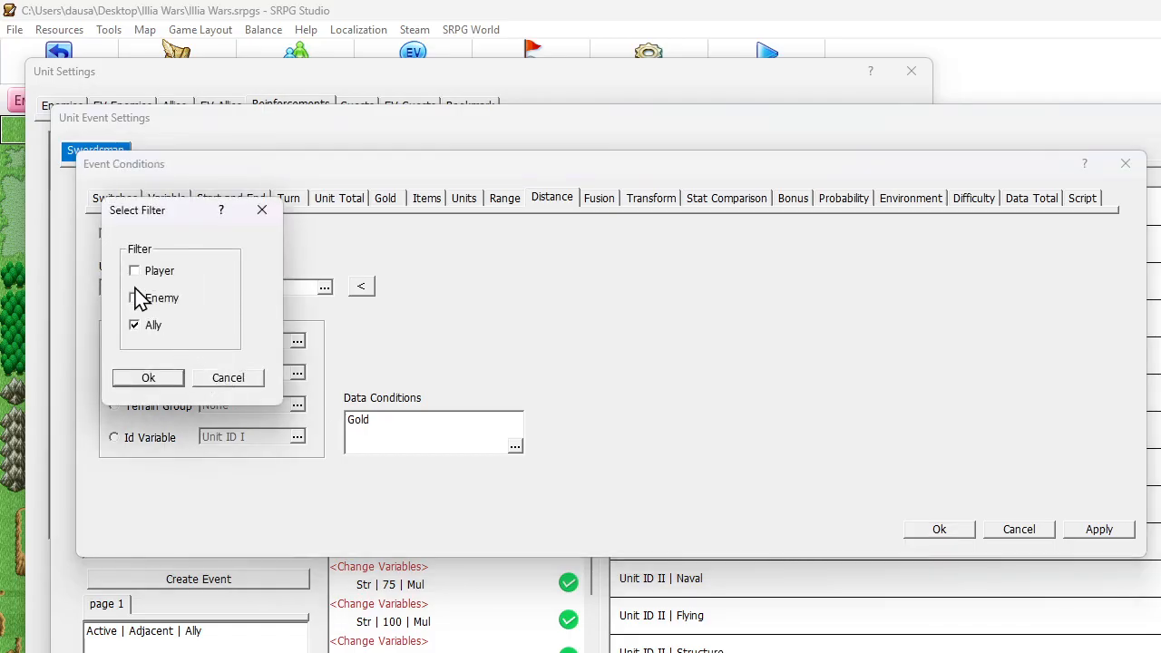
pyautogui.click(159, 377)
# - Remove the Gold race from the Distance condition's data conditions and accept the event conditions
pyautogui.doubleClick(441, 446)
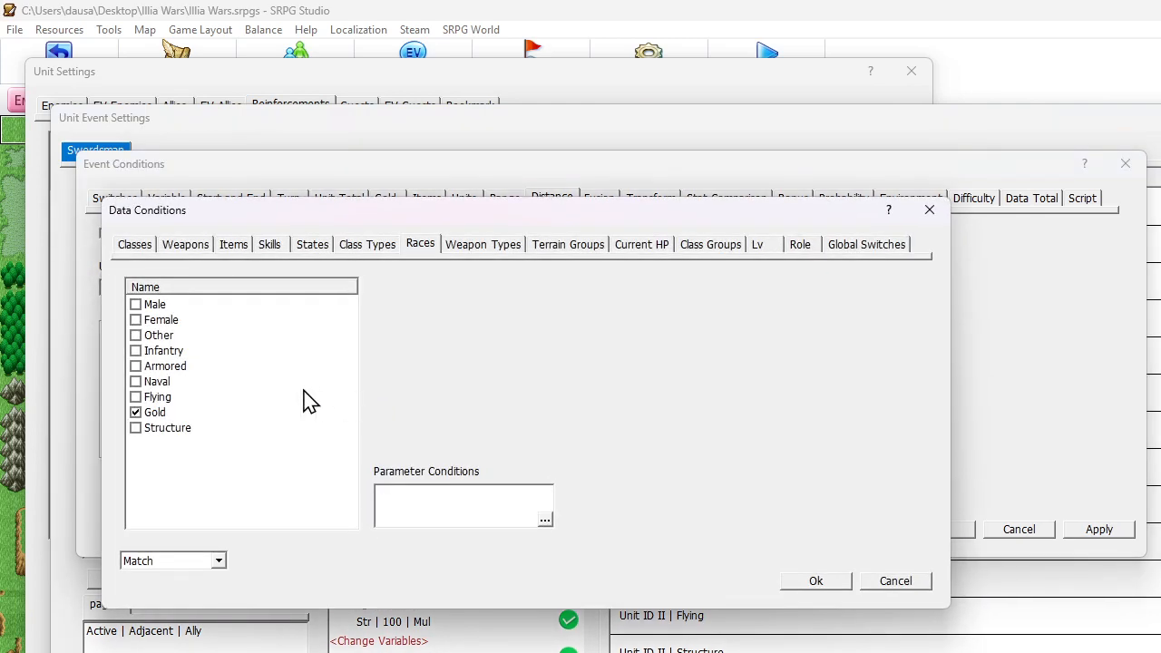
pyautogui.click(148, 419)
pyautogui.click(836, 583)
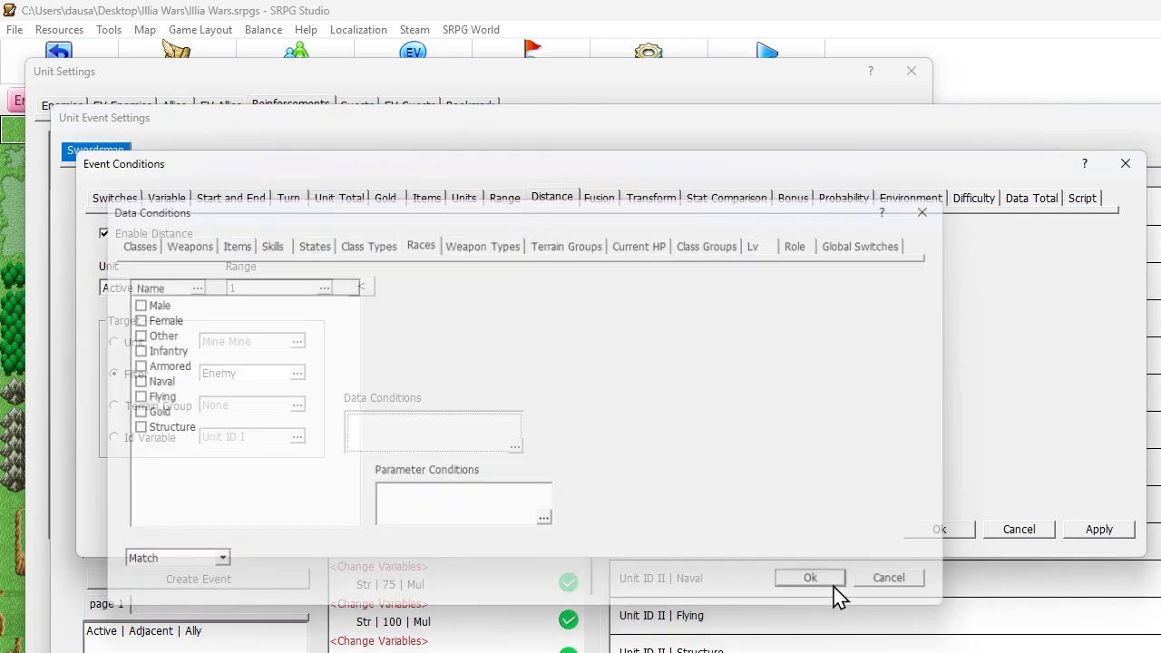
pyautogui.click(939, 531)
# - Set the filter of the Reinforcements Swordsman's Extract Map Pos command to Enemy only
pyautogui.click(420, 328)
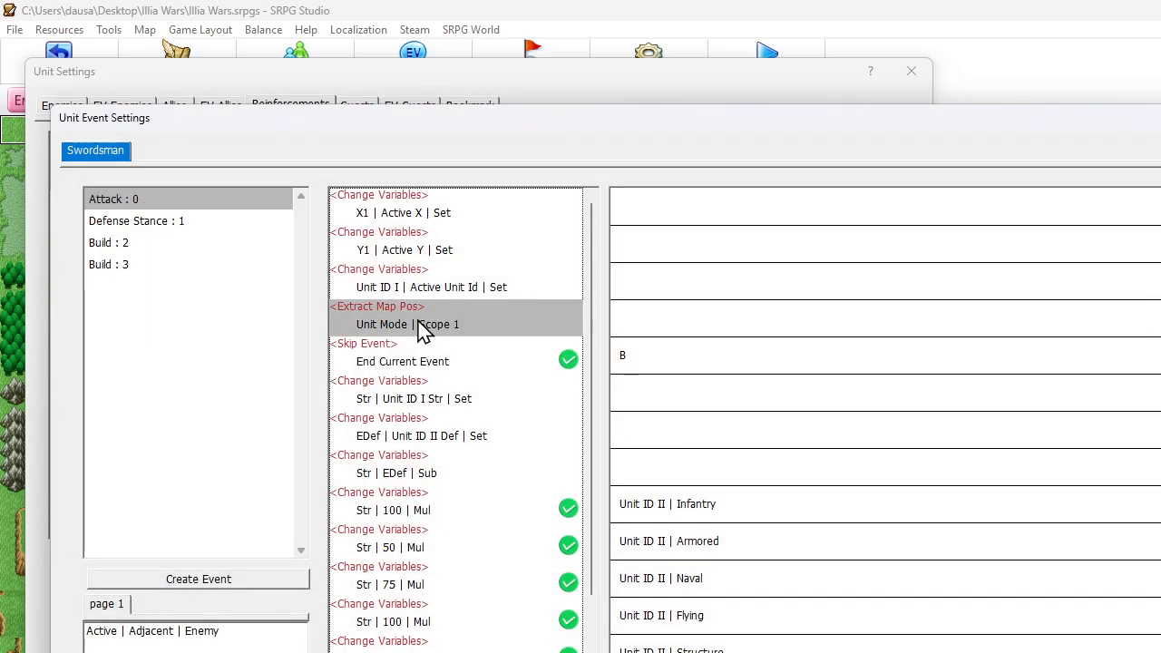
pyautogui.doubleClick(451, 328)
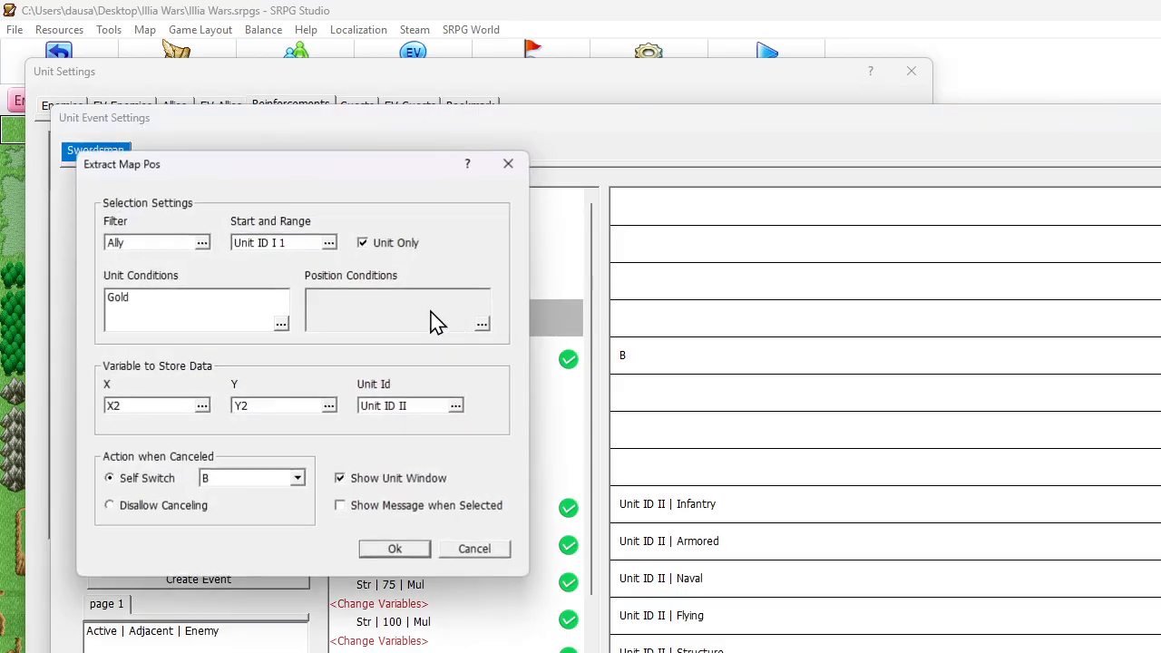
pyautogui.click(200, 241)
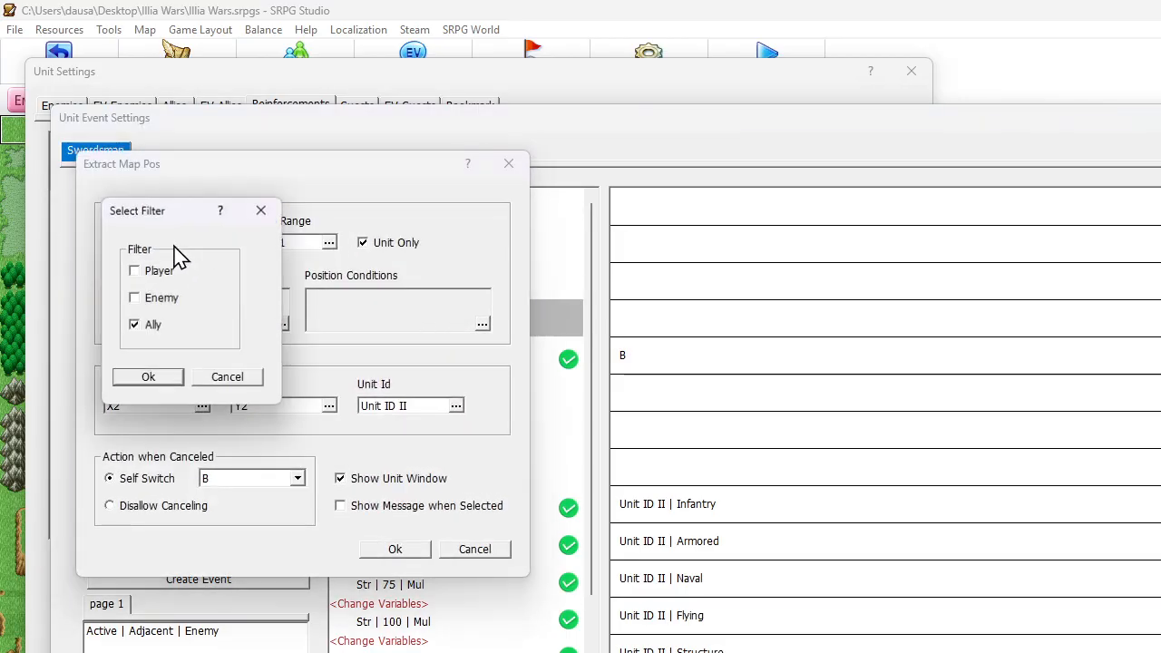
pyautogui.click(151, 328)
pyautogui.click(160, 378)
# - Remove the Gold race from the Reinforcements Swordsman's Extract Map Pos unit conditions and accept all open settings
pyautogui.doubleClick(177, 322)
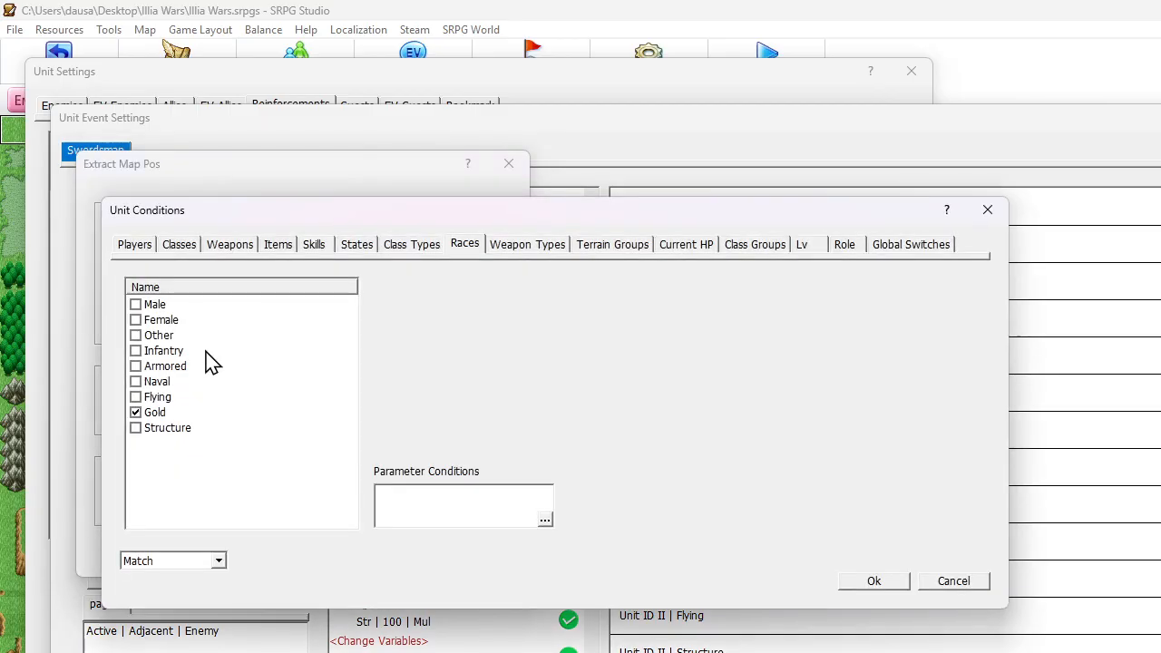
pyautogui.click(136, 413)
pyautogui.click(887, 584)
pyautogui.click(423, 552)
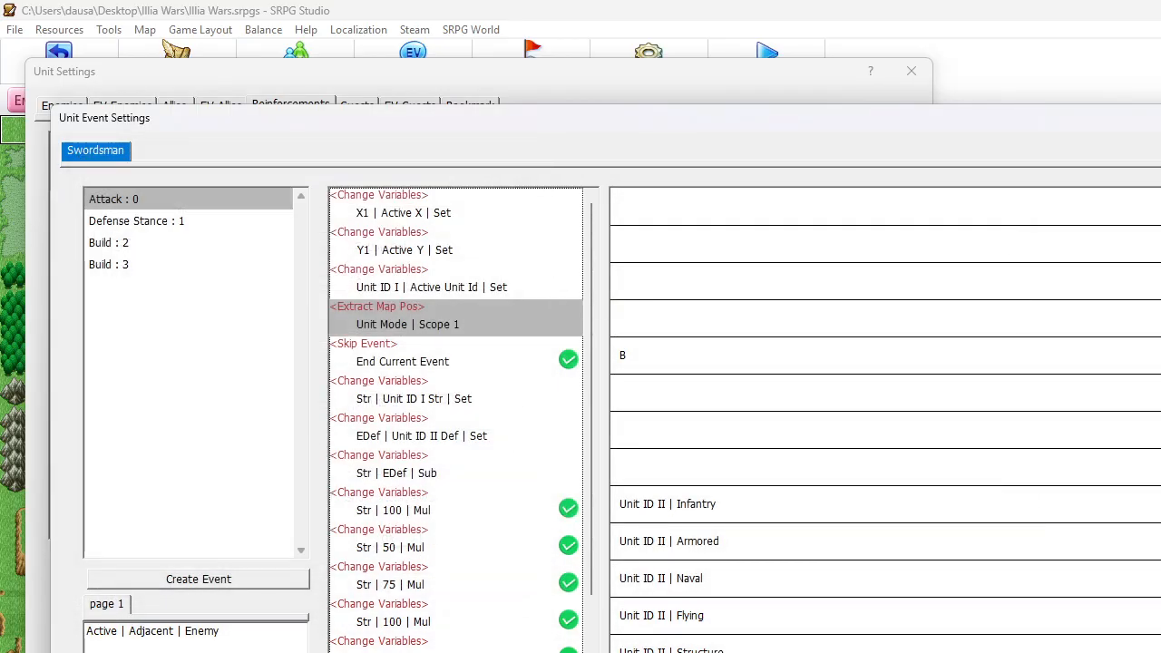
pyautogui.click(1151, 646)
pyautogui.click(744, 633)
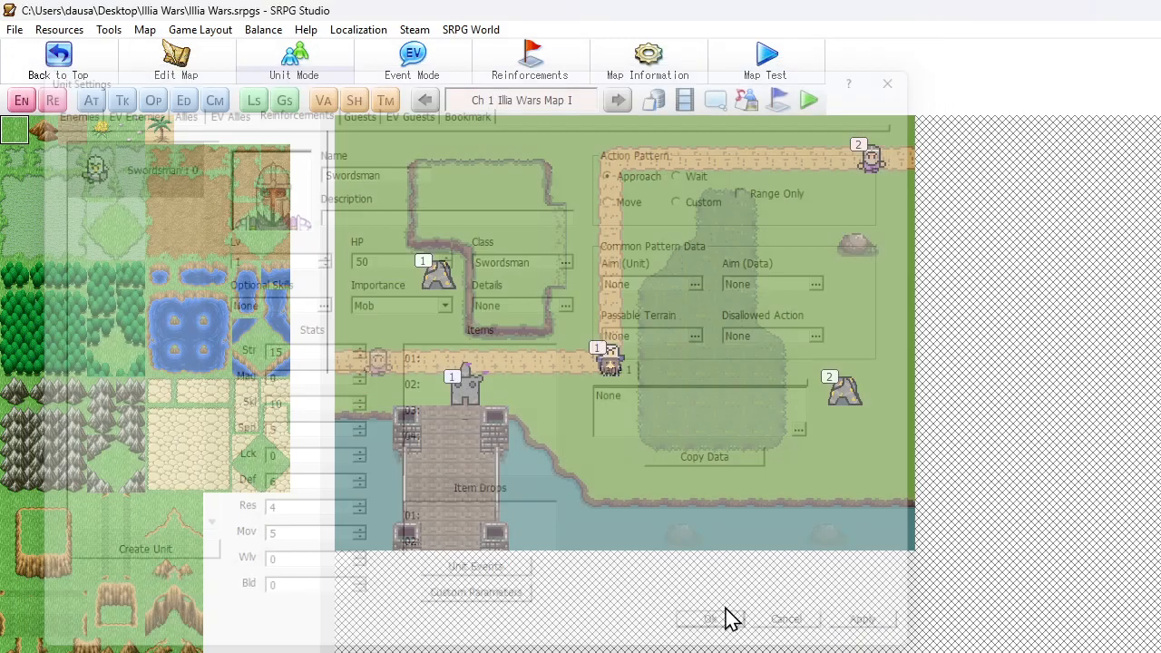
# - Open the unit events of the Swordsman in the EV Guests unit settings
pyautogui.click(46, 101)
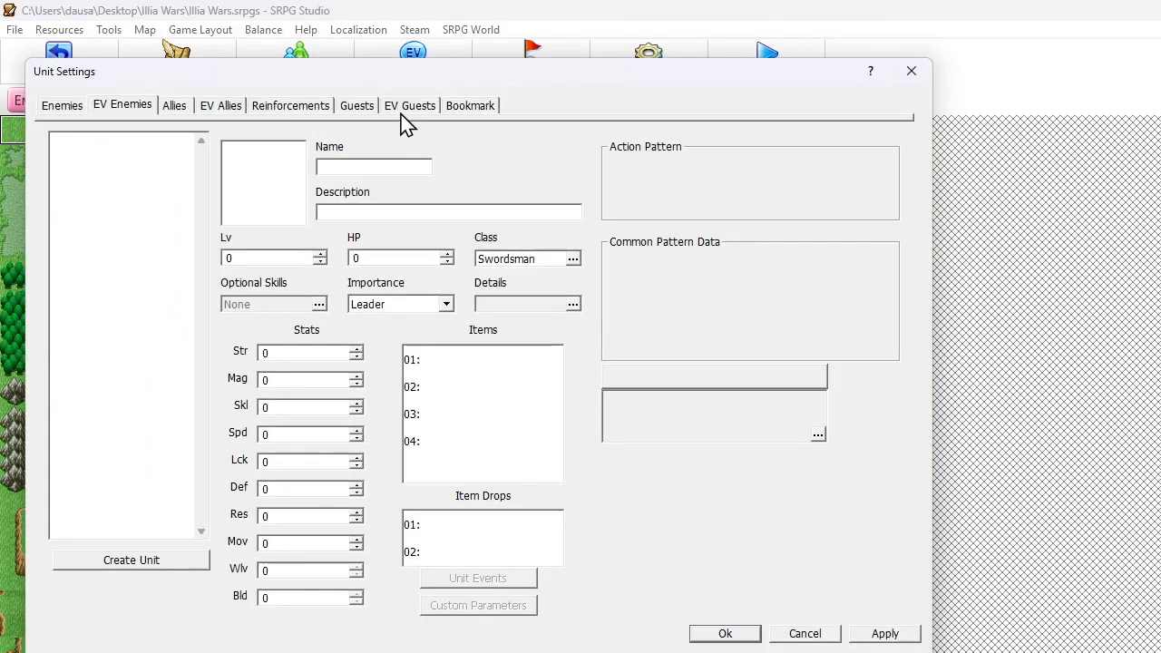
pyautogui.click(408, 106)
pyautogui.click(357, 106)
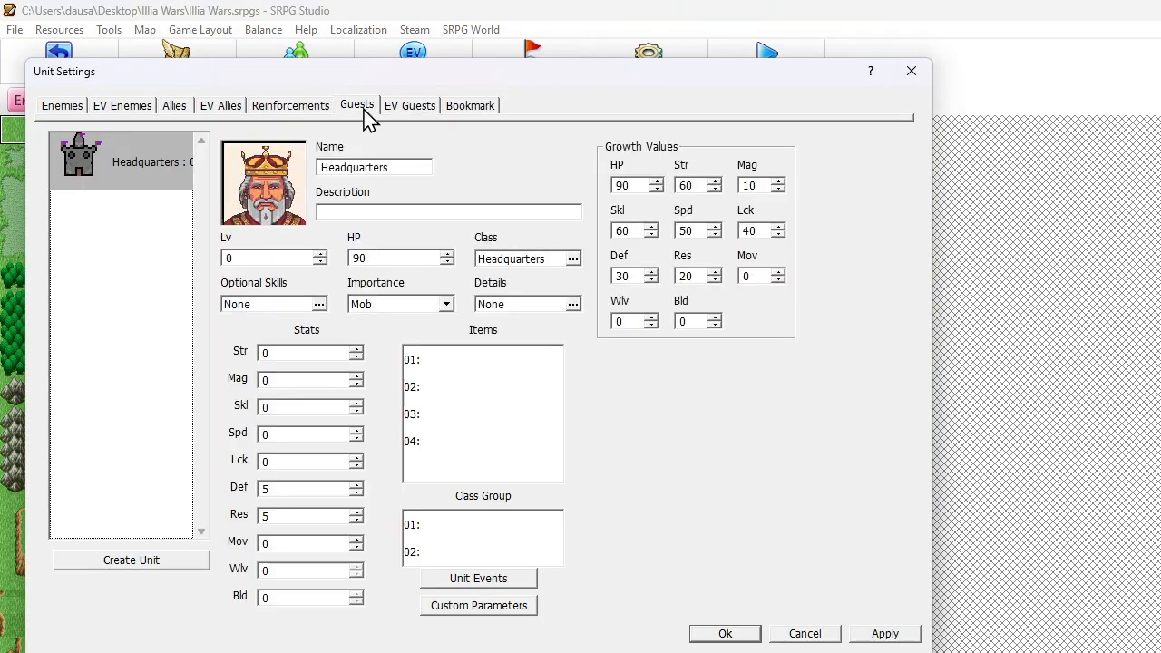
pyautogui.click(410, 105)
pyautogui.click(105, 288)
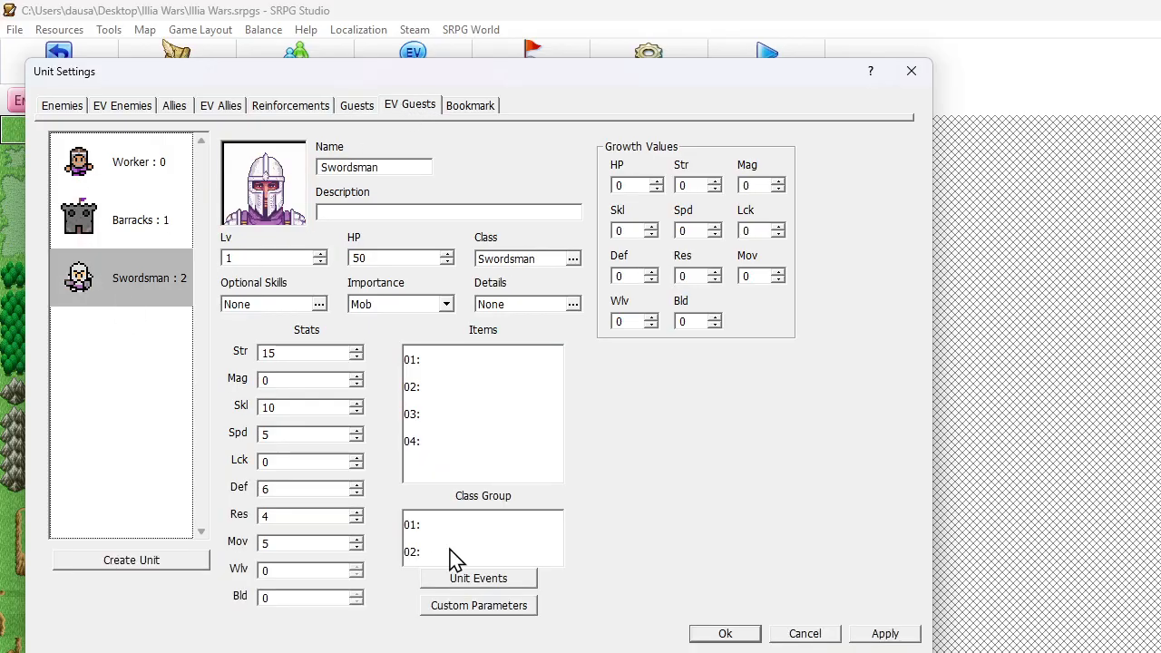
pyautogui.click(462, 579)
# - Remove the Gold race from the Distance data conditions of the Swordsman's Attack event and accept all open settings
pyautogui.doubleClick(221, 635)
pyautogui.doubleClick(406, 435)
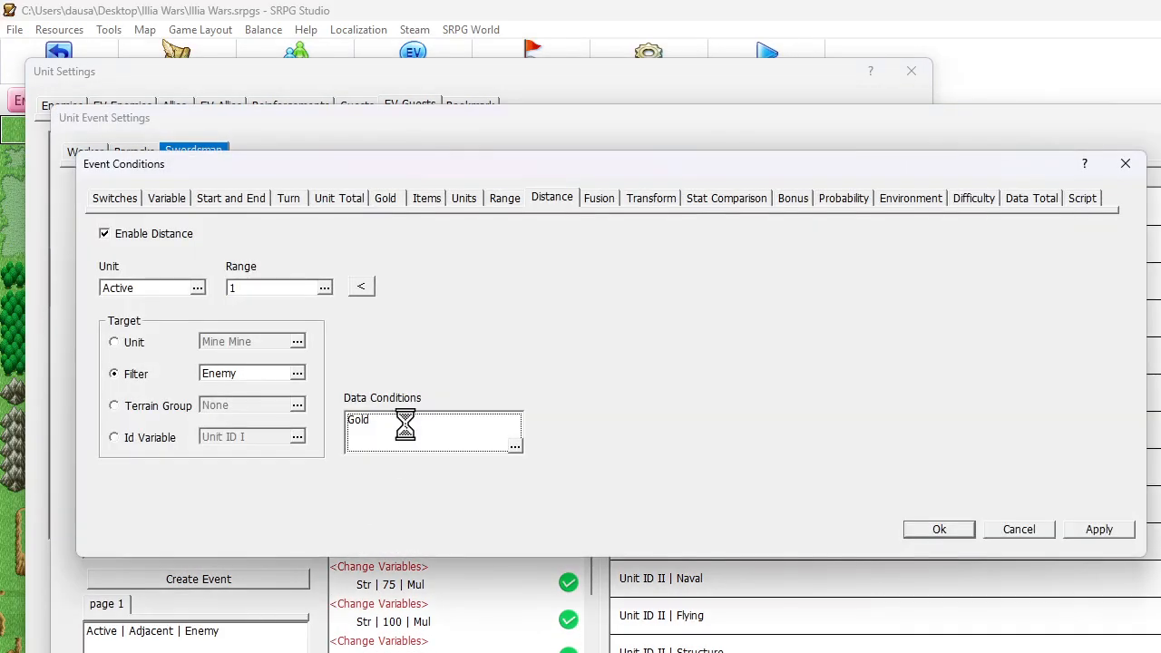
pyautogui.click(136, 413)
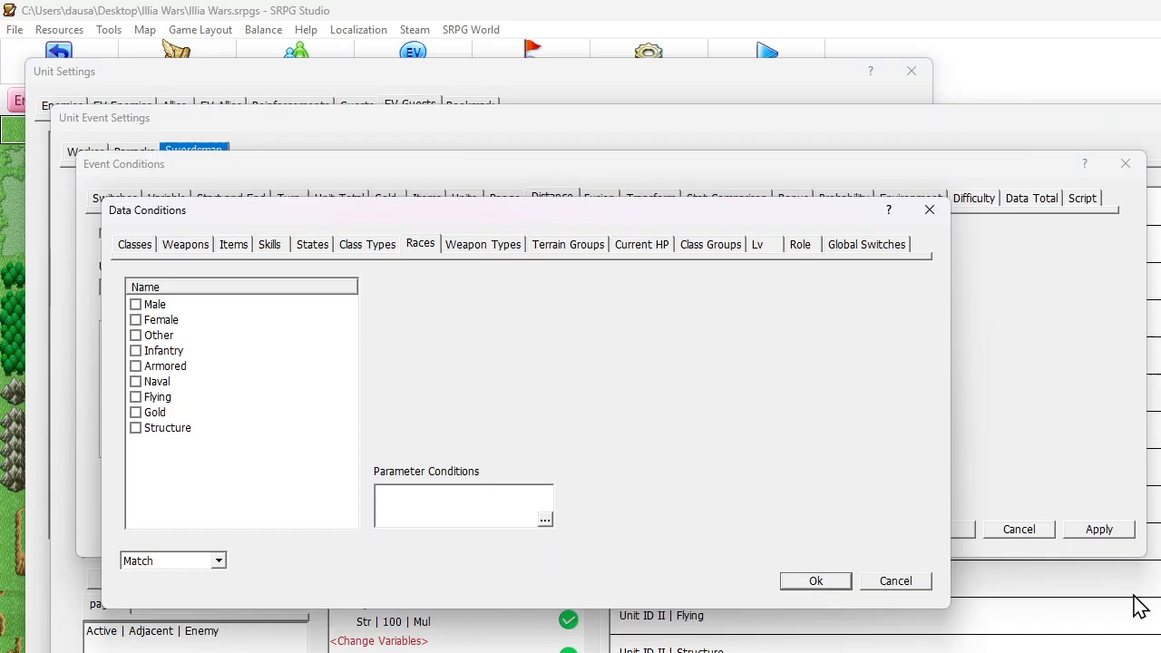
pyautogui.click(816, 581)
pyautogui.click(935, 532)
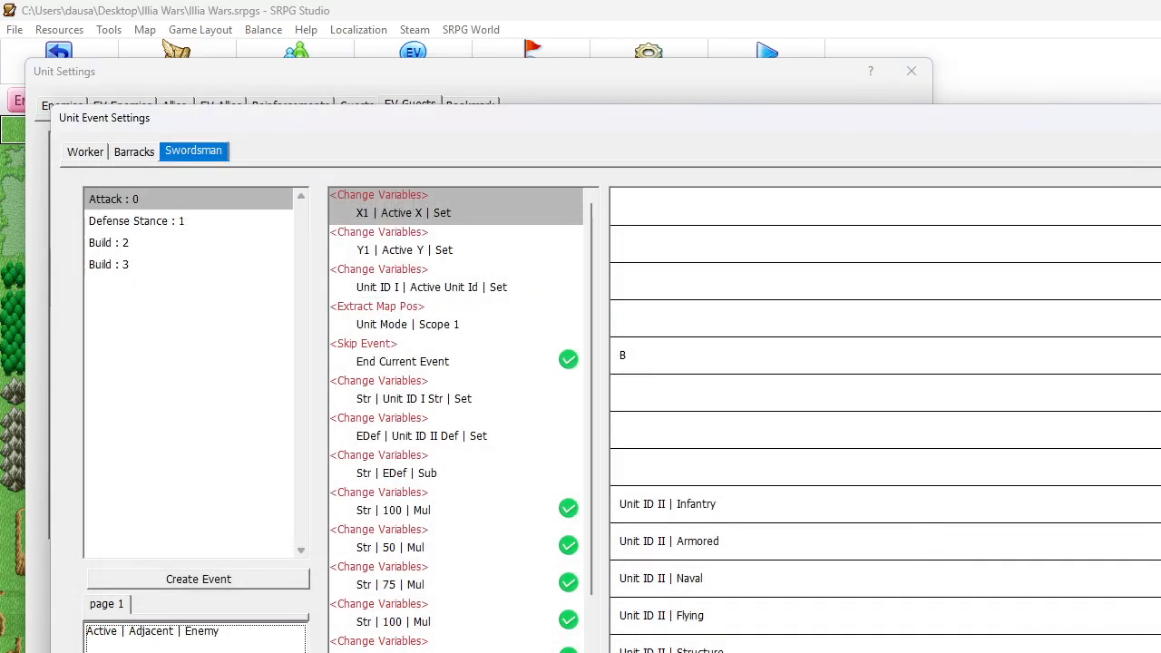
pyautogui.click(1156, 649)
pyautogui.click(749, 634)
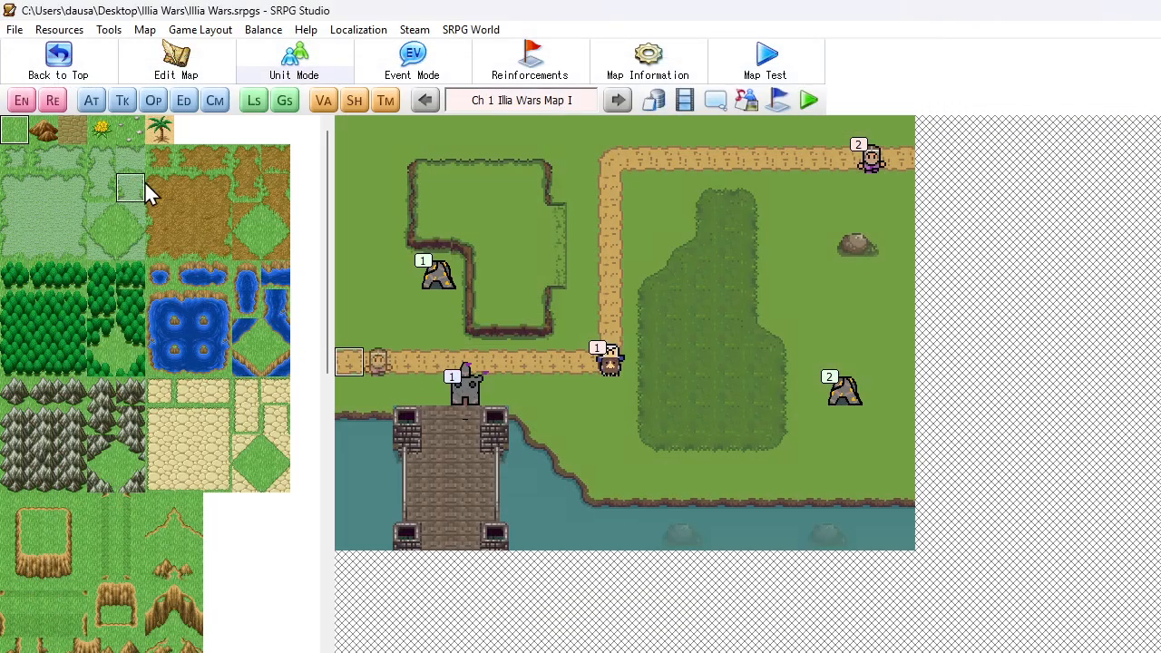
# - Save the project and start a map test of Ch 1 Illia Wars Map I
pyautogui.click(14, 29)
pyautogui.click(55, 91)
pyautogui.click(789, 80)
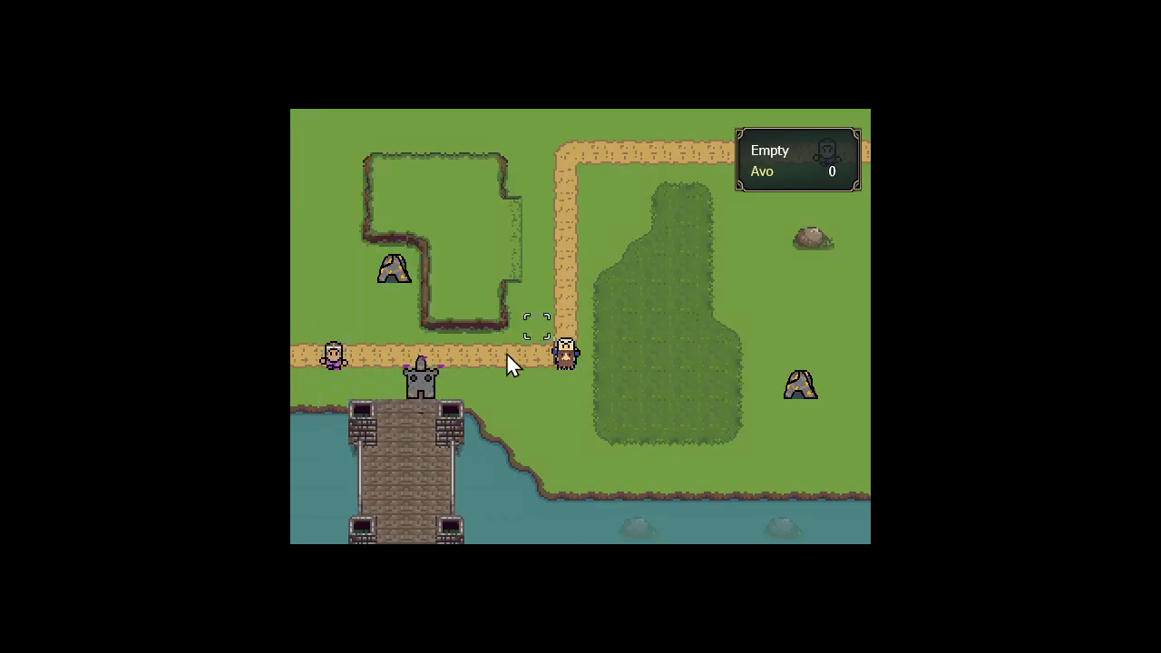
# - Move the Worker to the tile just below the nearby gold mine and have it Harvest Gold
pyautogui.moveTo(338, 356)
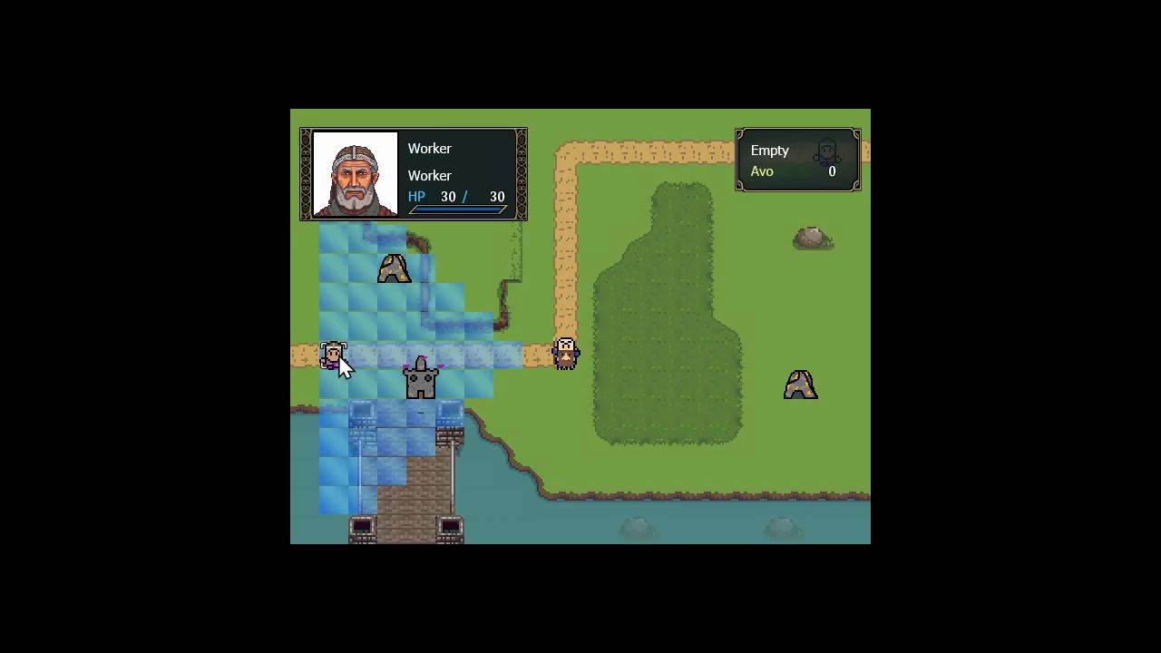
pyautogui.click(338, 355)
pyautogui.click(388, 295)
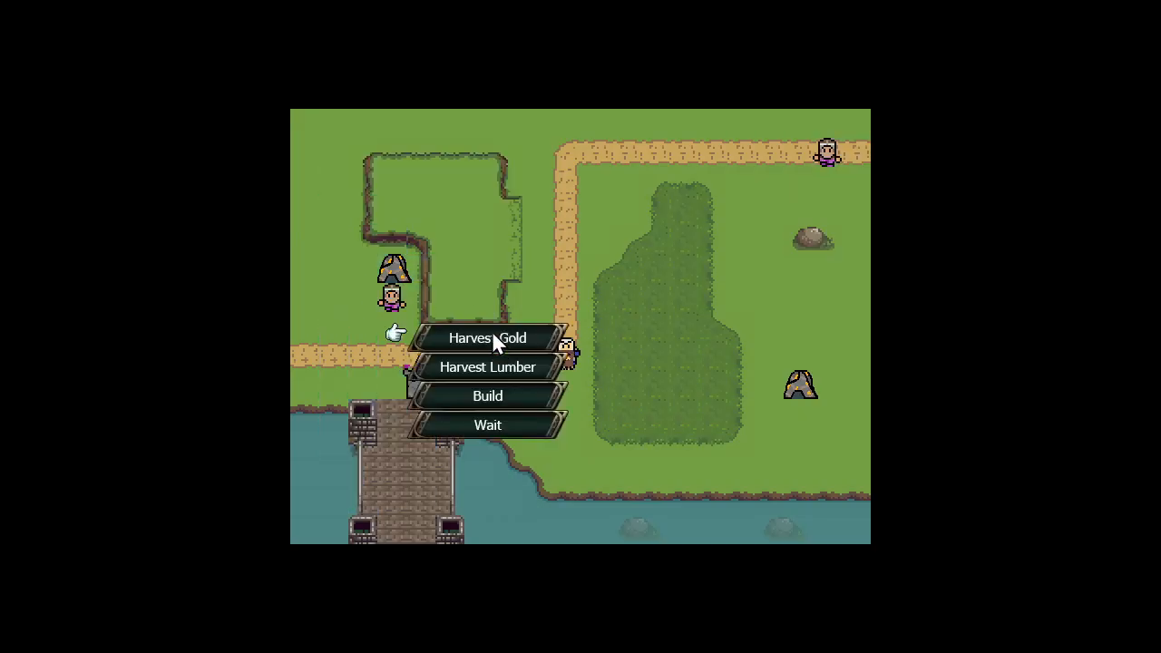
pyautogui.click(494, 337)
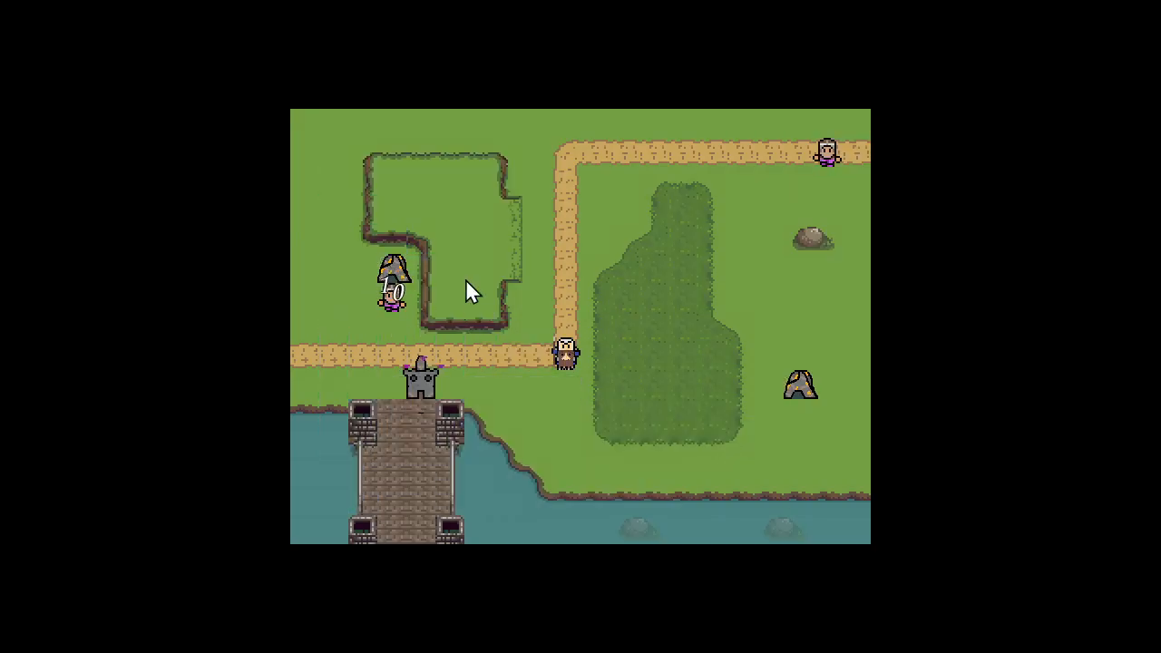
# - Produce a Swordsman from the Headquarters on the tile directly east of it
pyautogui.click(419, 377)
pyautogui.click(530, 422)
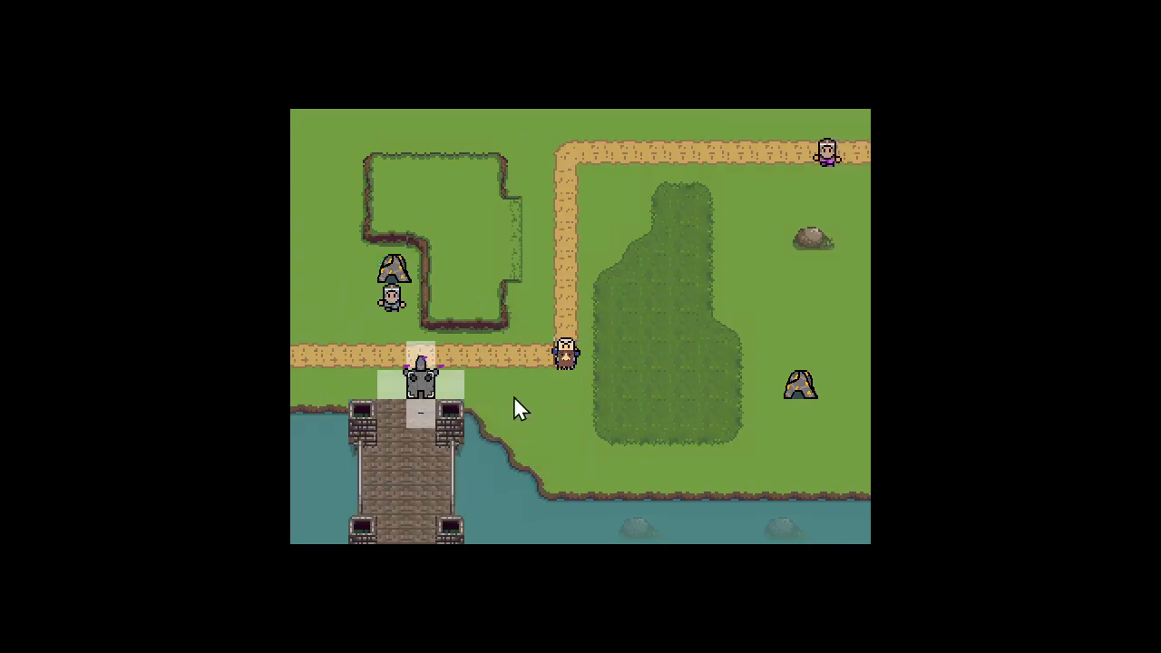
pyautogui.click(469, 379)
pyautogui.click(552, 305)
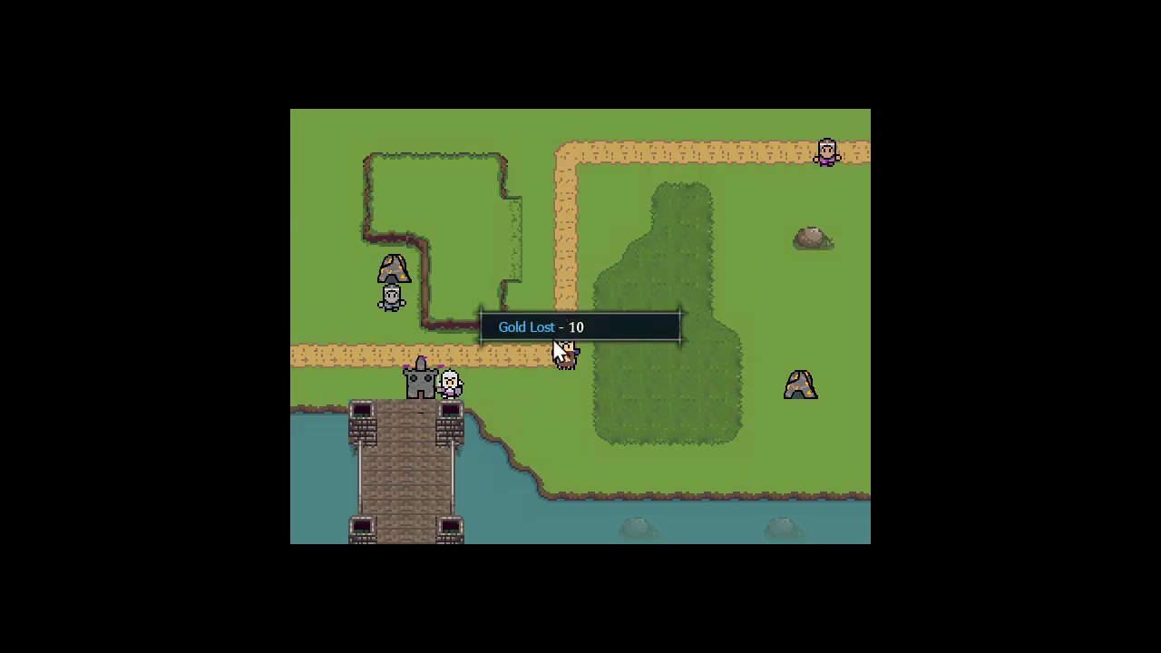
# - Move the Swordsman directly below the enemy on the road, attack that enemy, and quit the map test
pyautogui.click(558, 376)
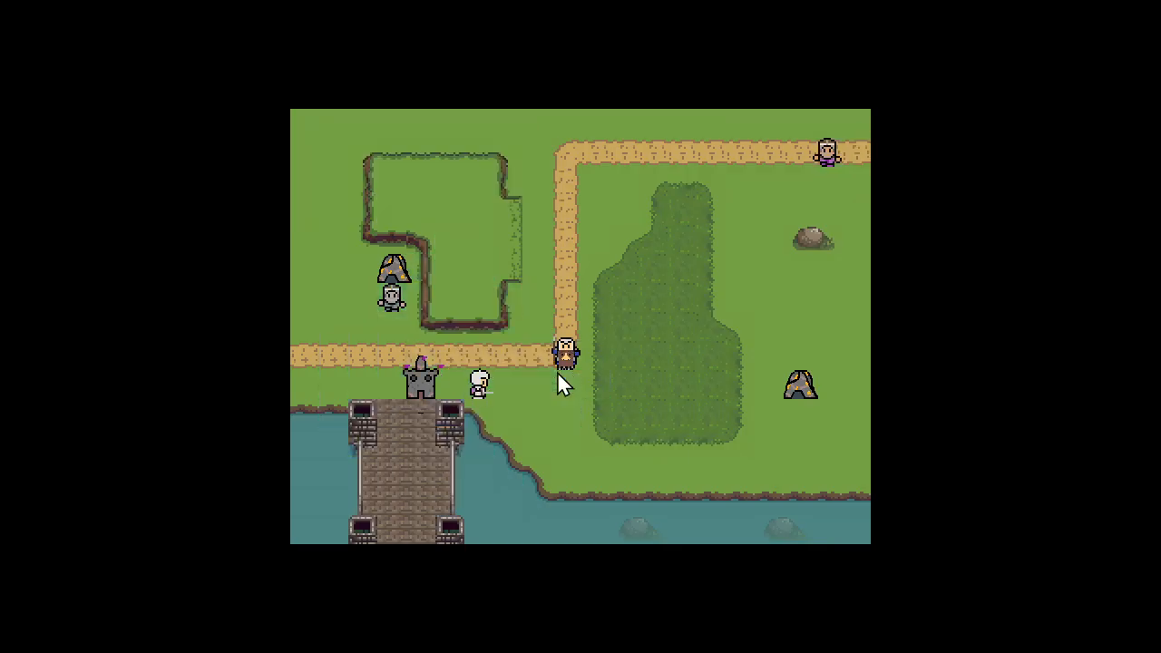
pyautogui.click(655, 430)
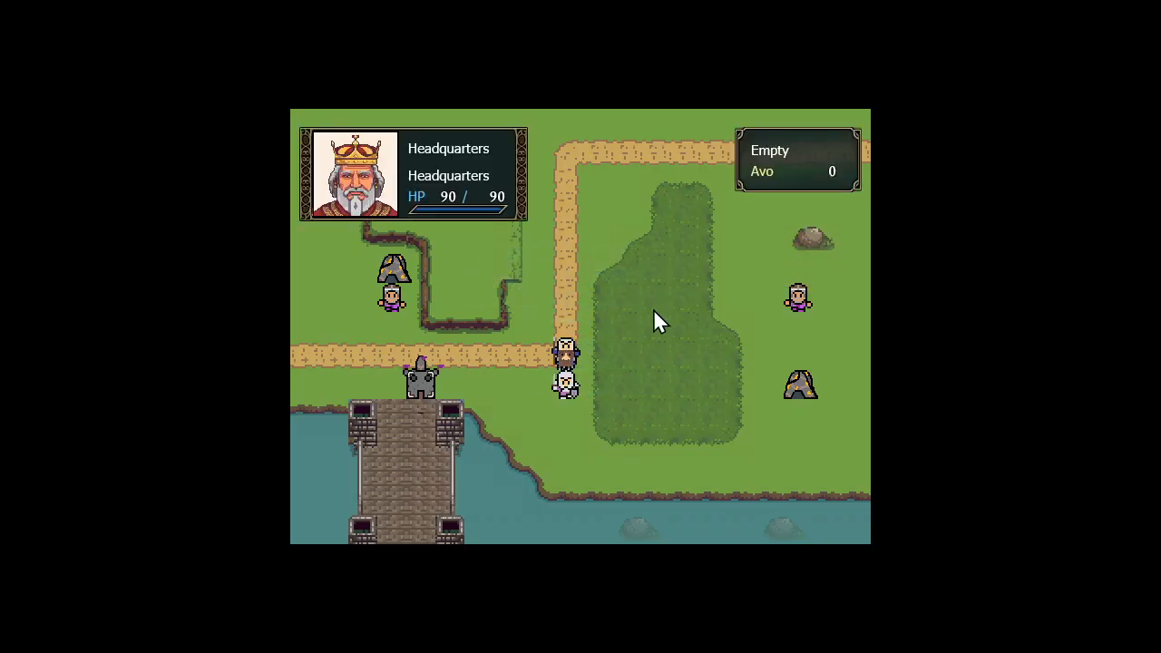
pyautogui.press('Escape')
pyautogui.press('Left')
pyautogui.press('Return')
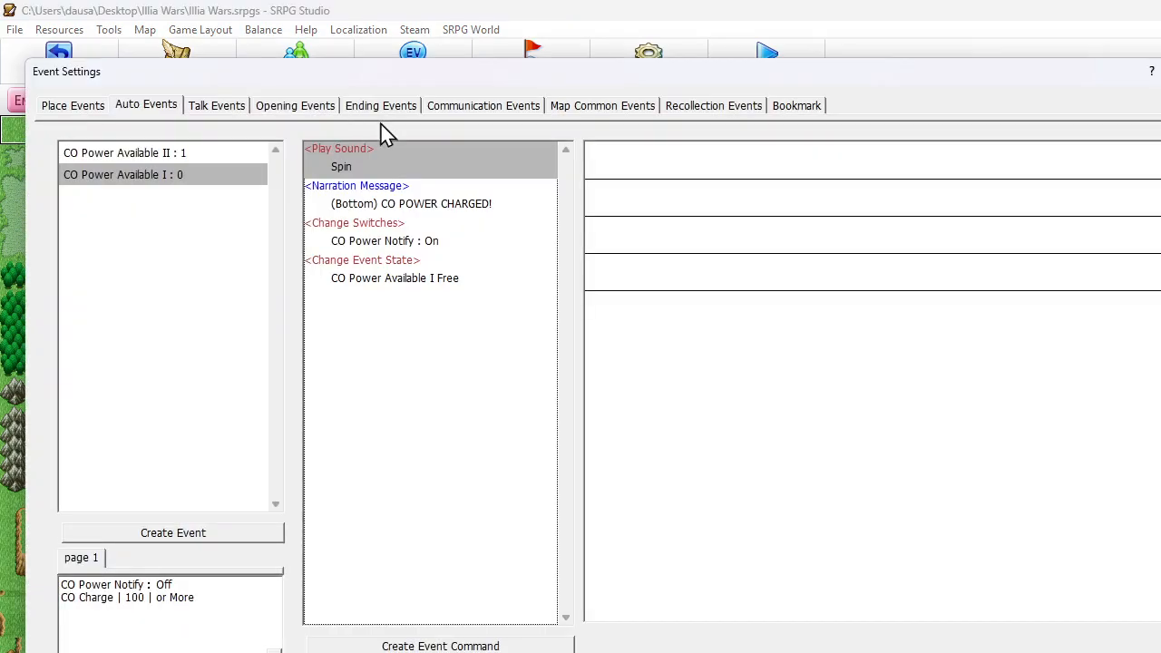
# - Check the Ally Attacked map common event and review the damage calculation commands in the EV Guests Swordsman's Attack event
pyautogui.click(568, 119)
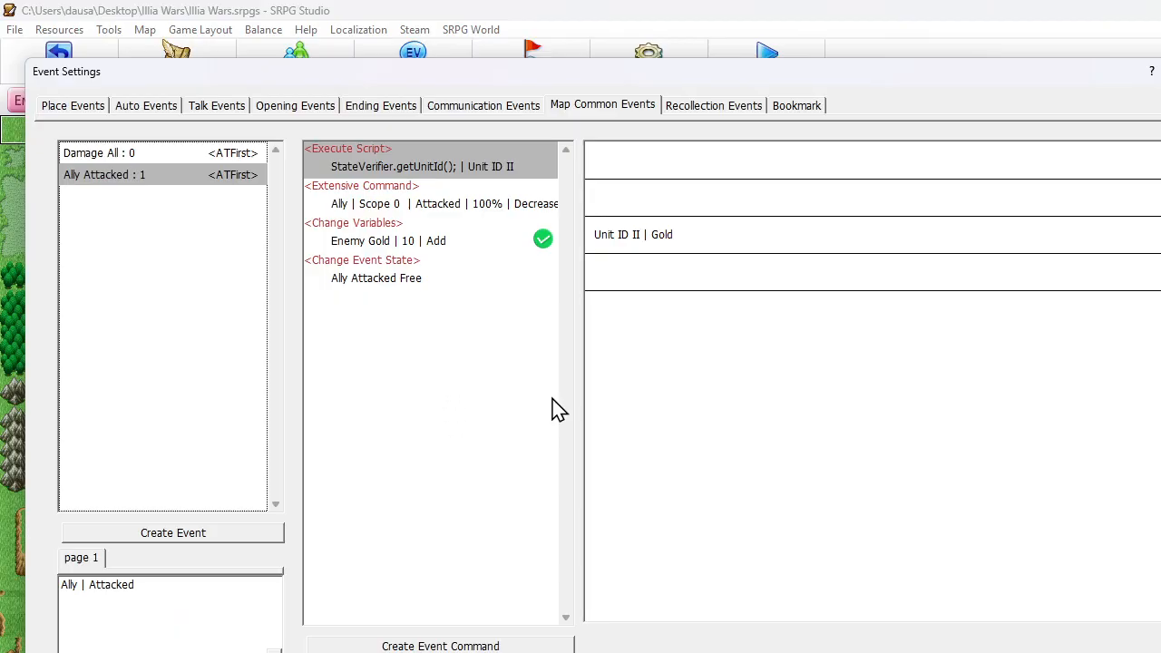
pyautogui.press('Escape')
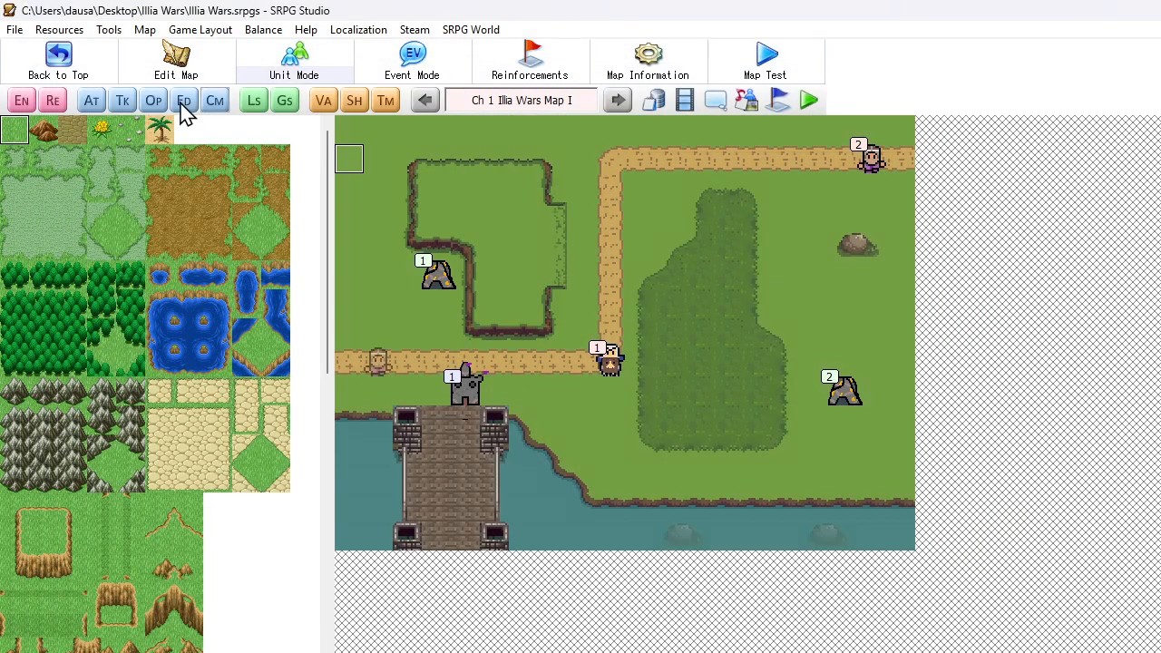
pyautogui.click(23, 101)
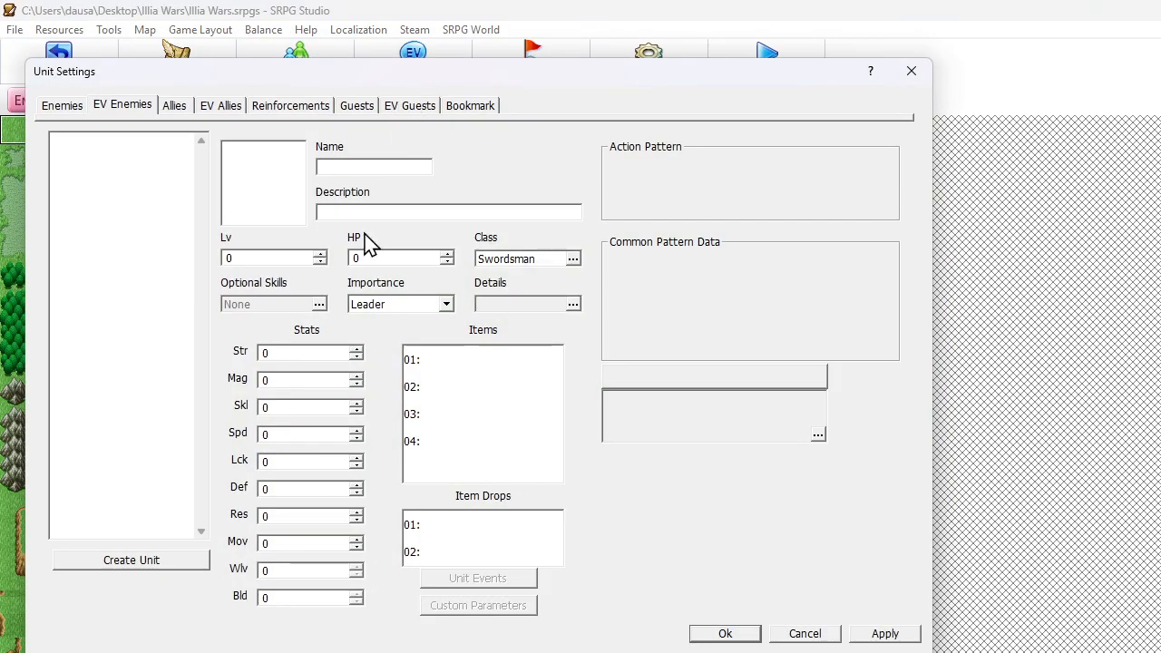
pyautogui.click(394, 109)
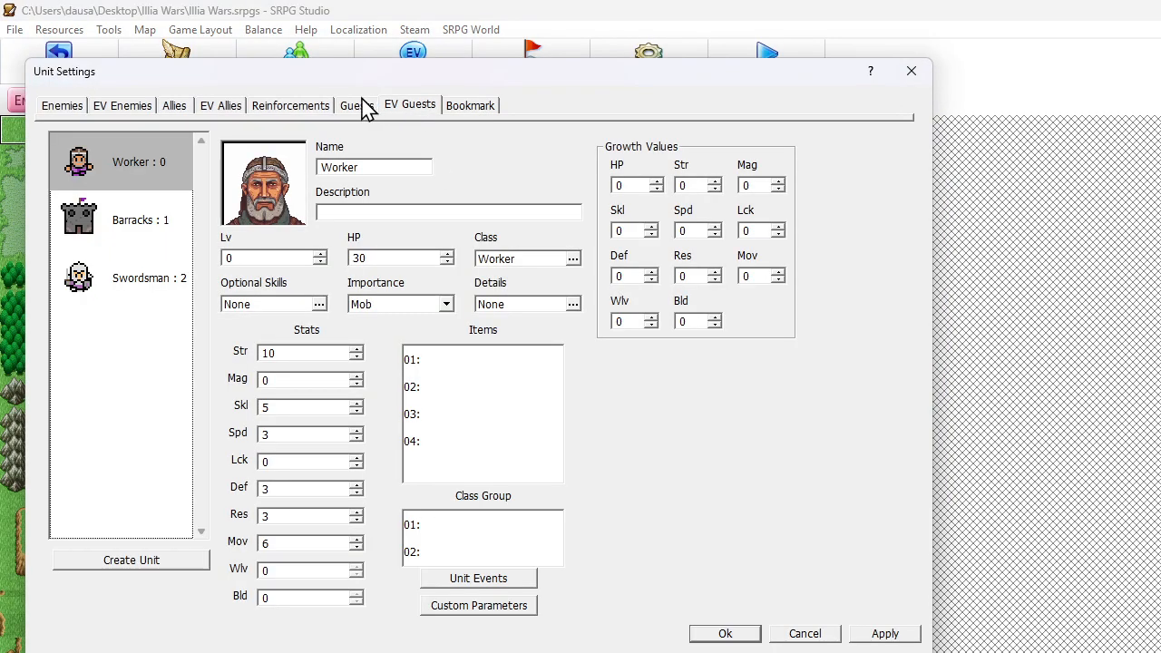
pyautogui.click(160, 276)
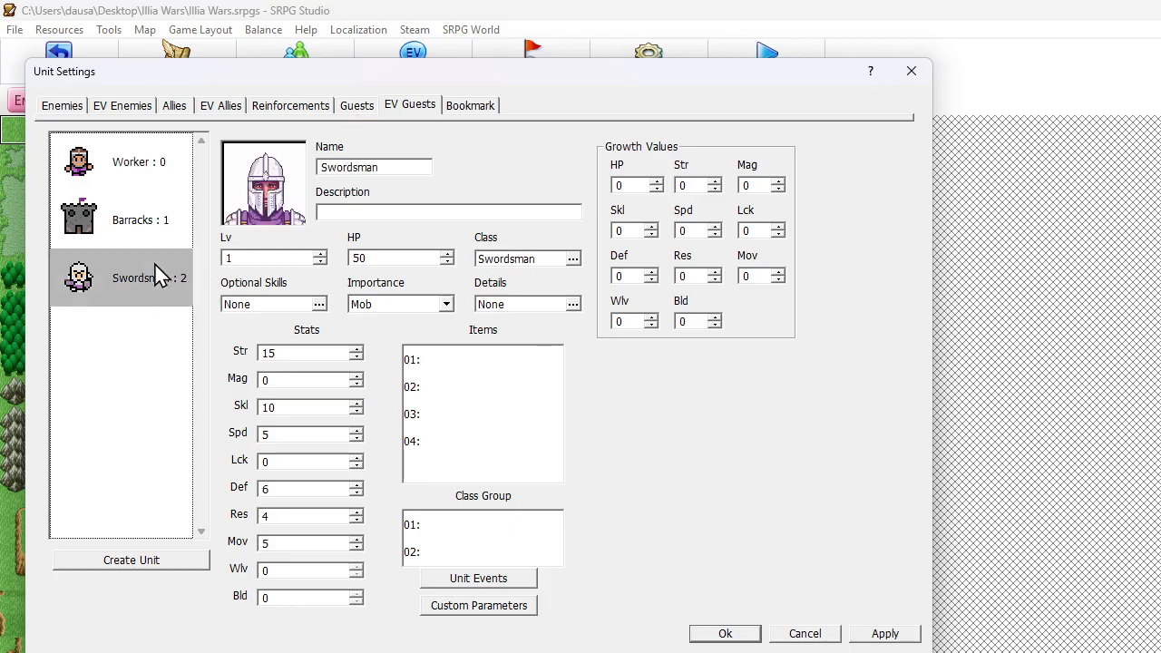
pyautogui.click(456, 584)
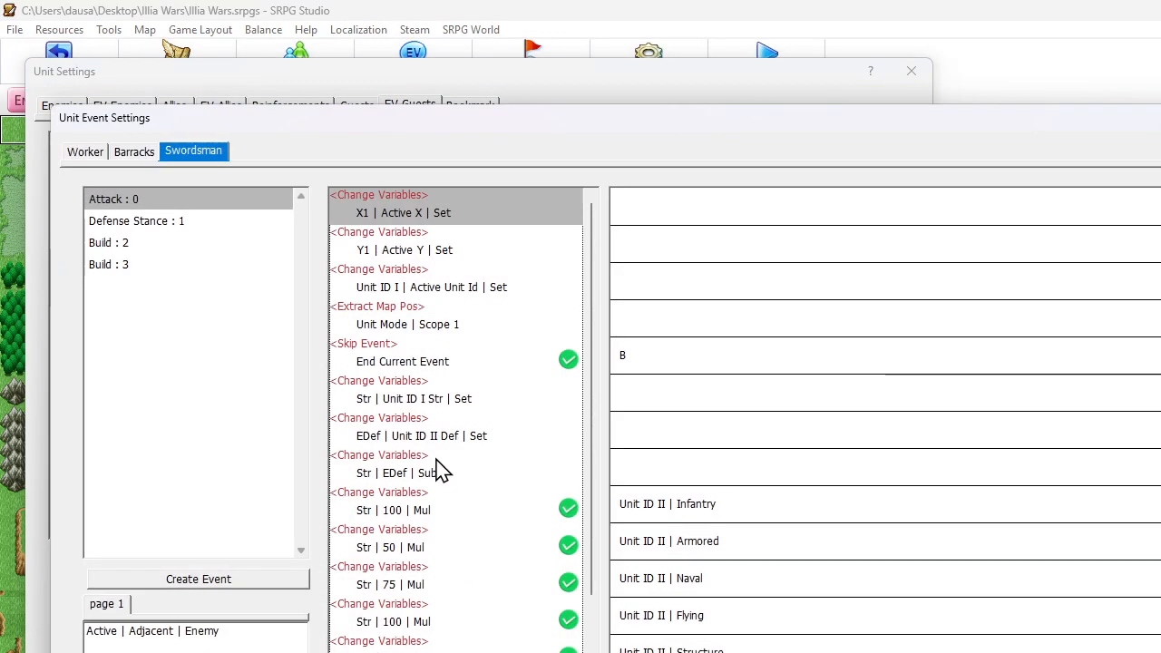
pyautogui.scroll(-1, 442, 456)
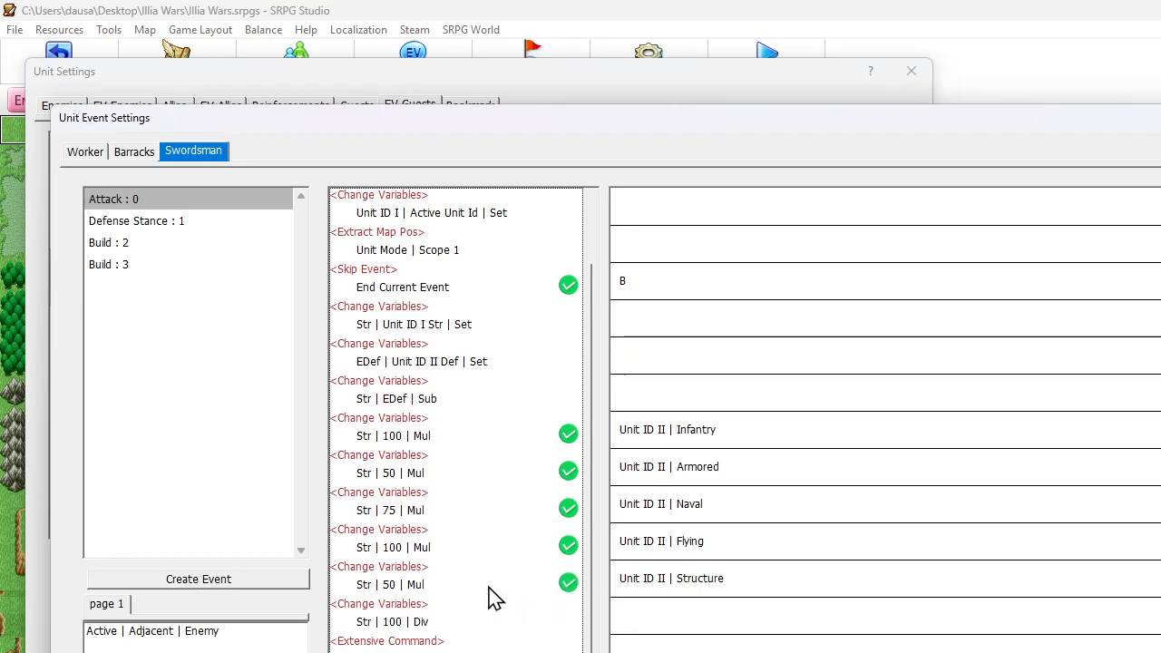
pyautogui.click(458, 586)
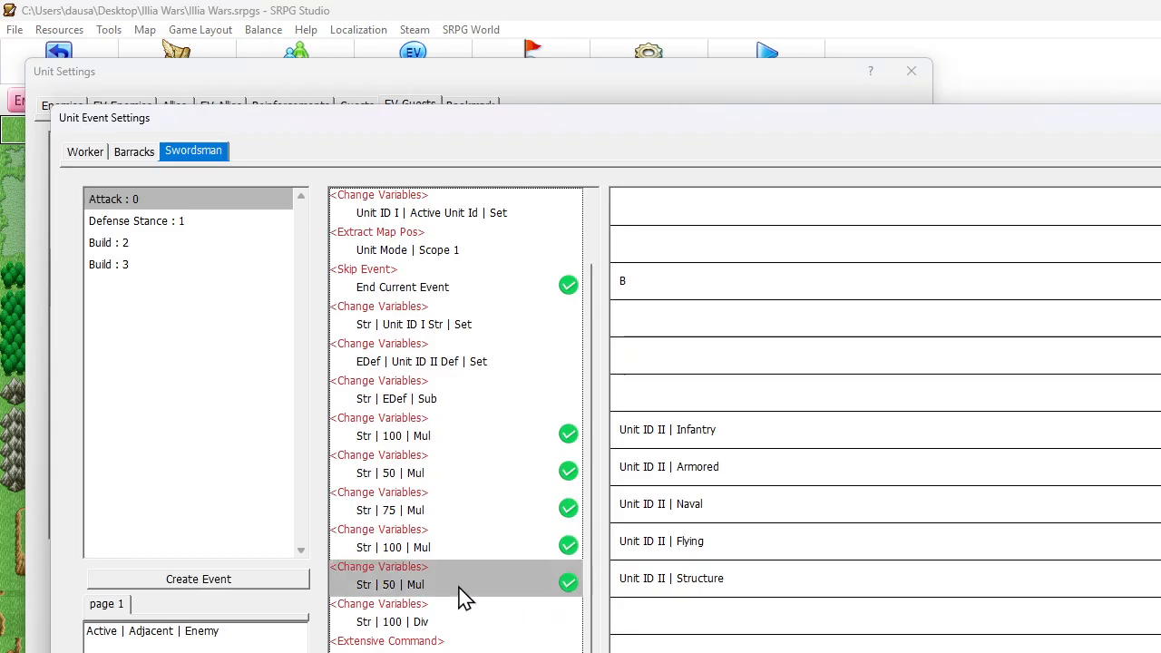
pyautogui.click(457, 327)
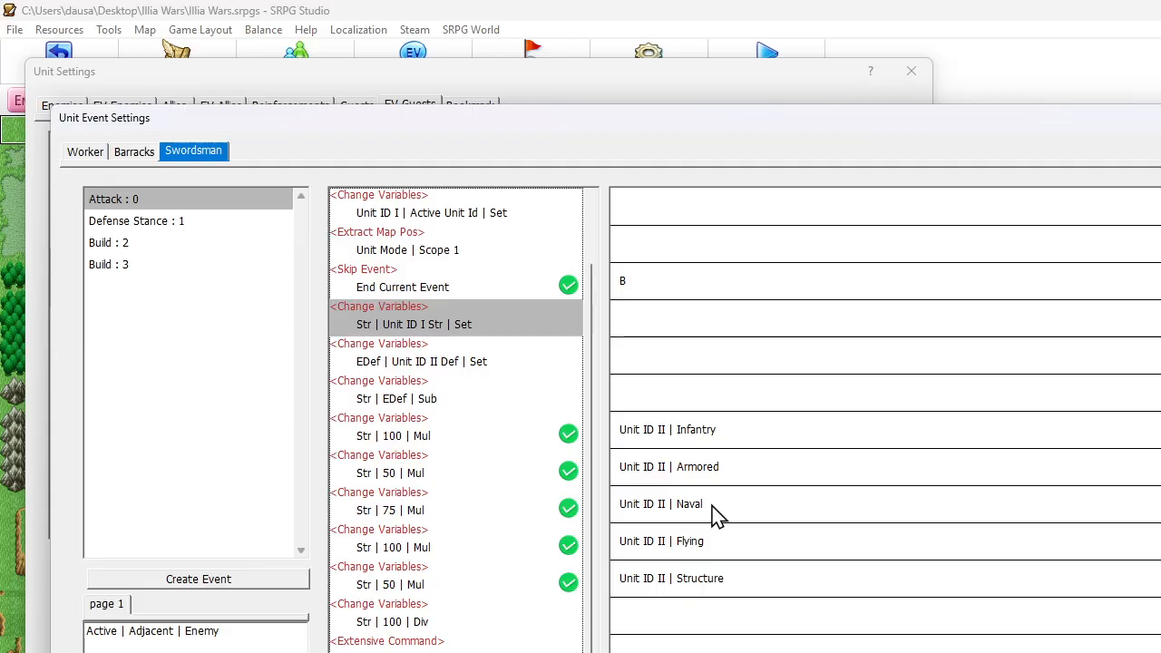
pyautogui.click(976, 651)
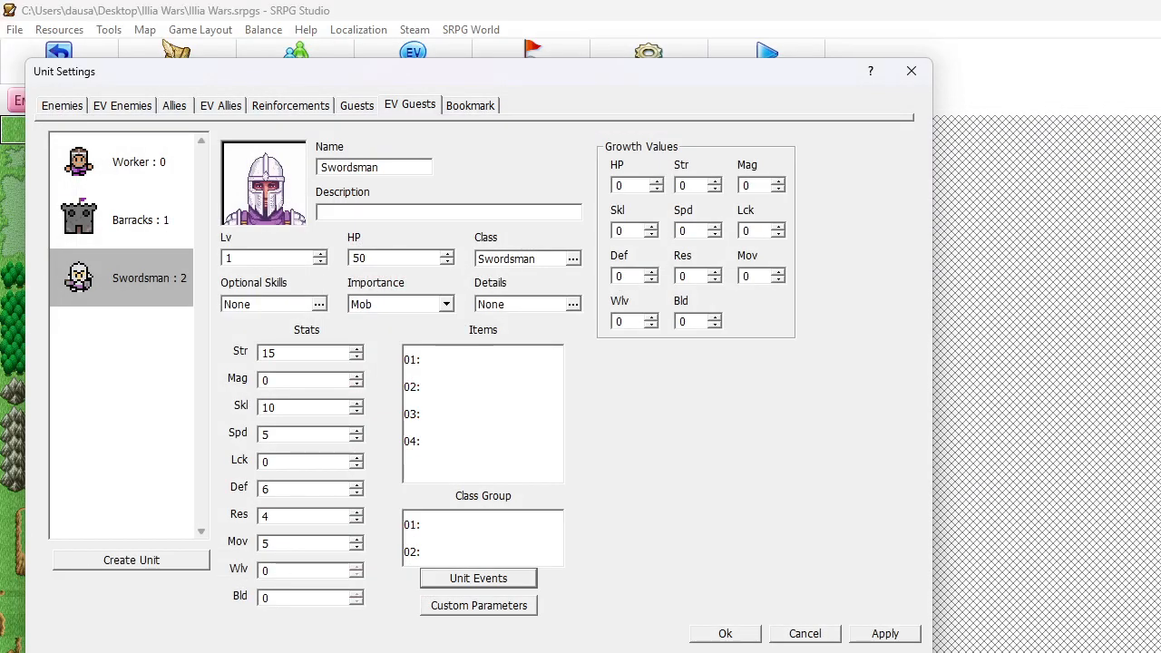
pyautogui.click(725, 633)
# - Create a variable named Current HP right after Hp on variable page 4 and accept the variables
pyautogui.click(354, 101)
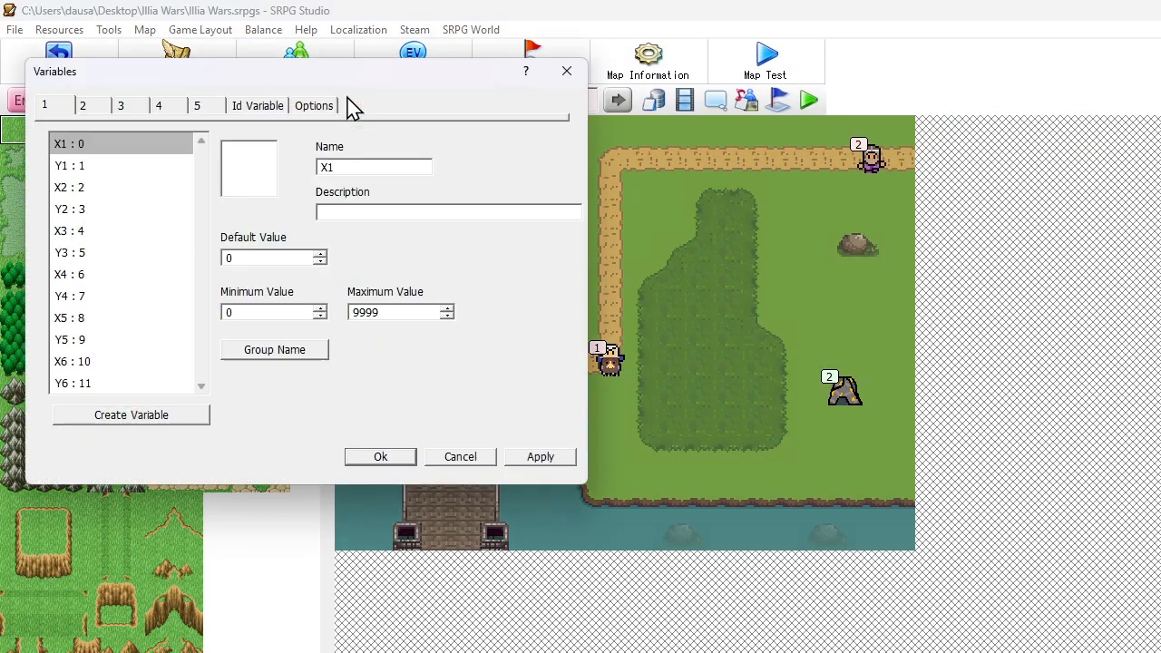
pyautogui.click(199, 107)
pyautogui.click(157, 111)
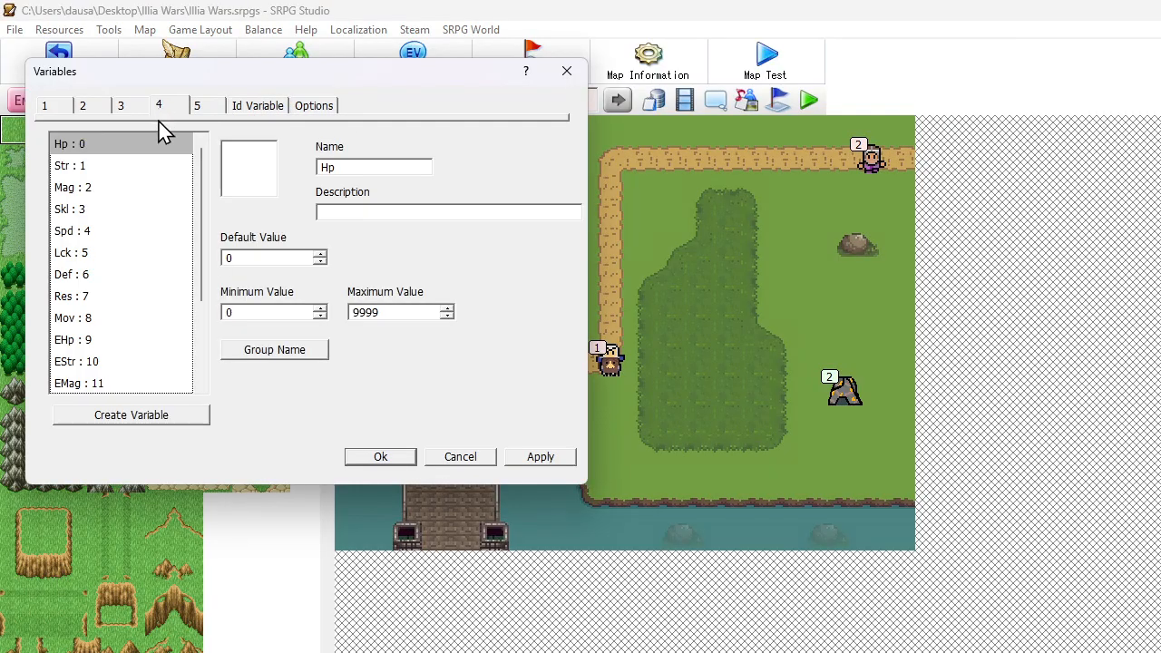
pyautogui.rightClick(150, 147)
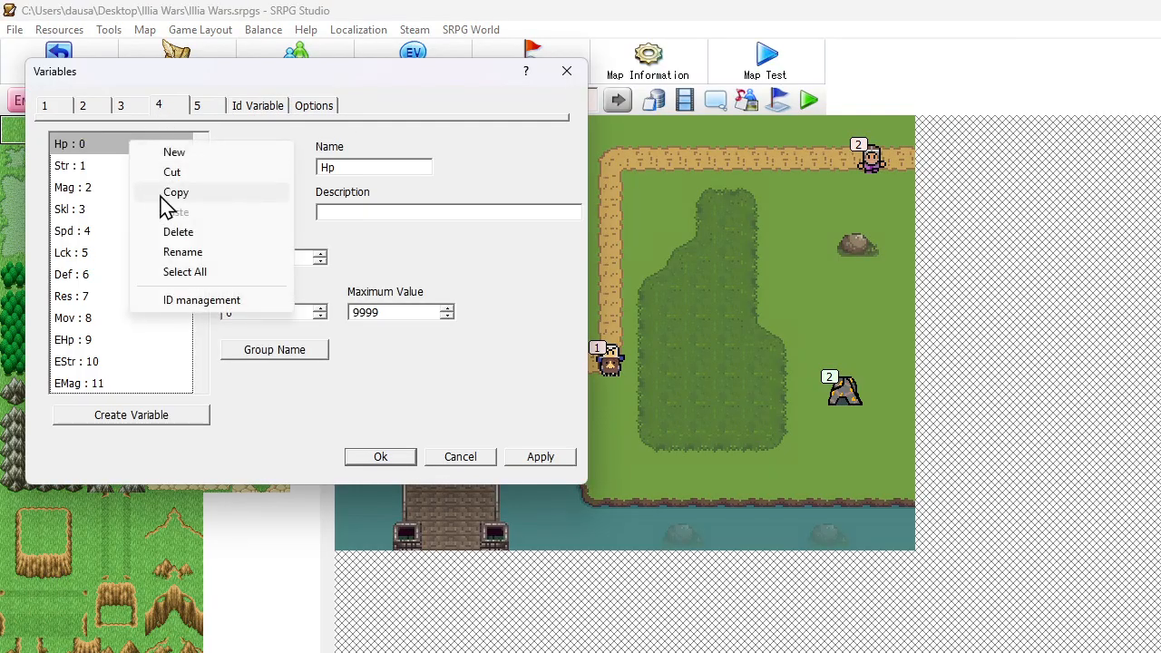
pyautogui.click(173, 152)
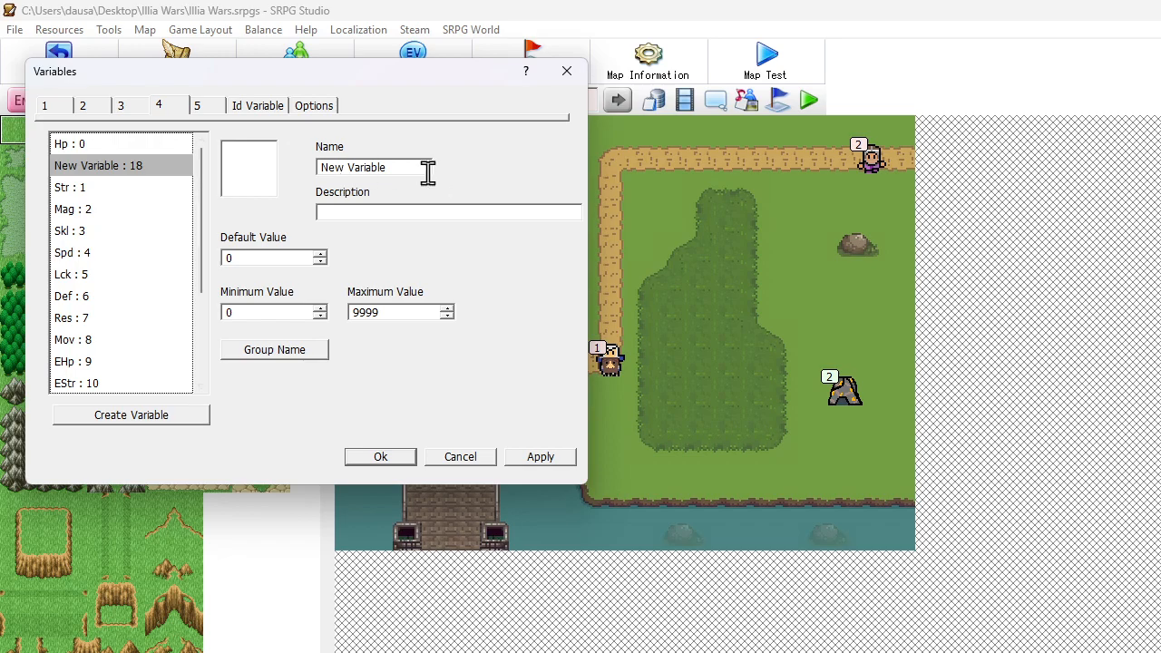
pyautogui.moveTo(426, 168); pyautogui.dragTo(9, 163)
pyautogui.write('Current HP')
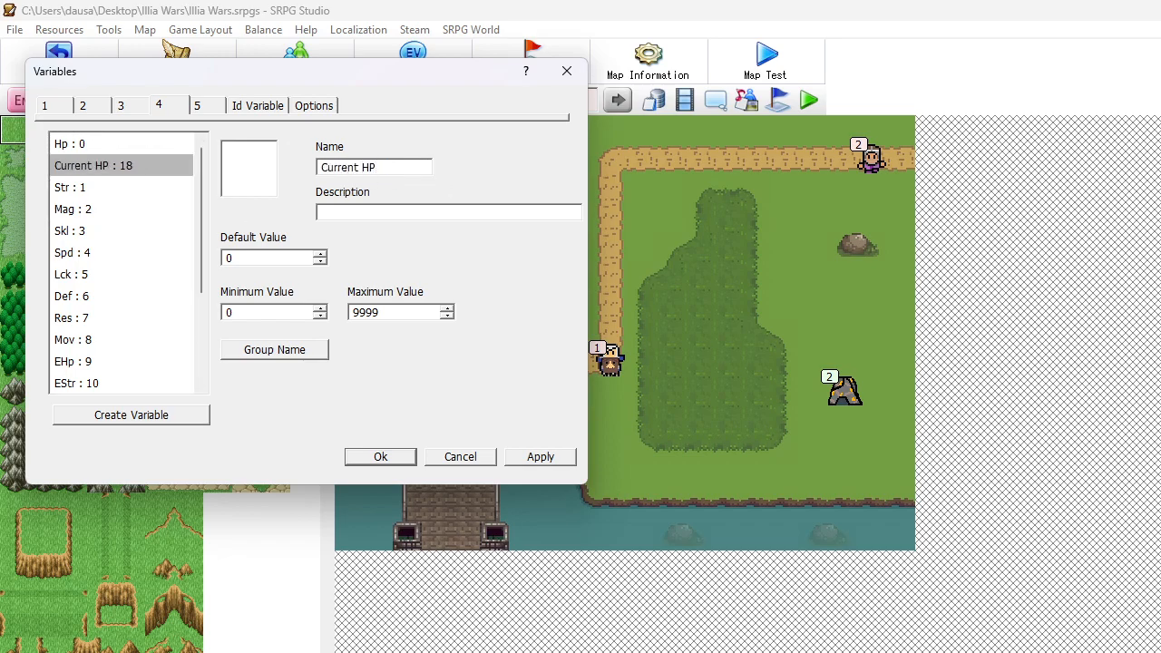
pyautogui.click(381, 458)
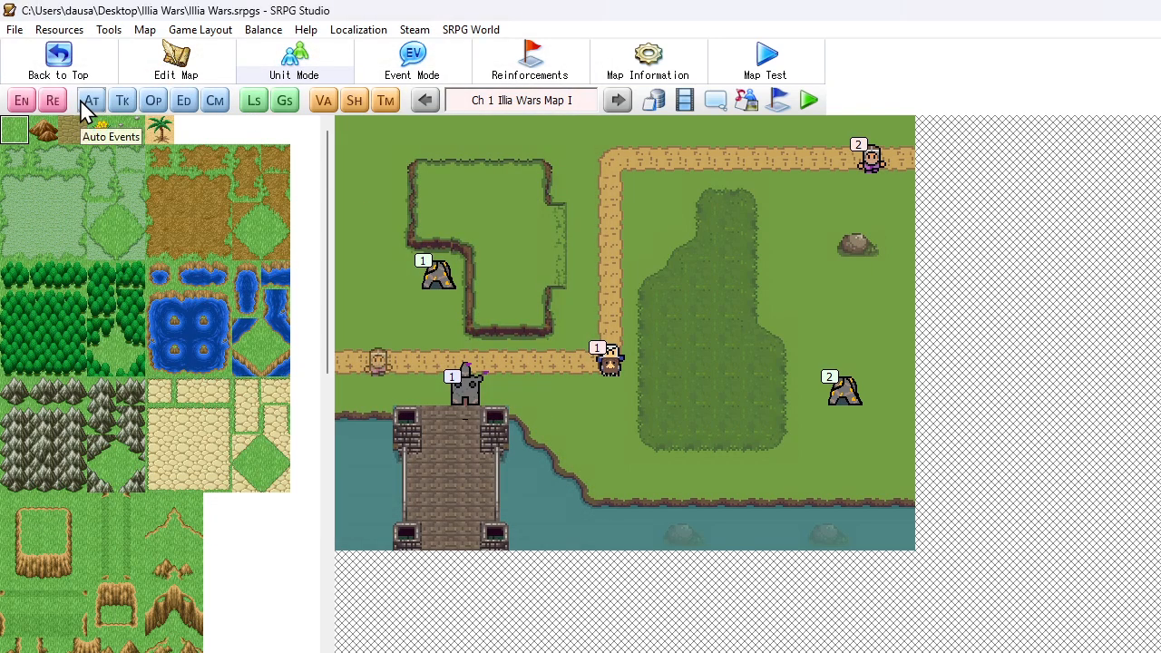
# - Open the unit events of the EV Guests Swordsman and bring up the damage calculation commands of the Attack event
pyautogui.click(22, 100)
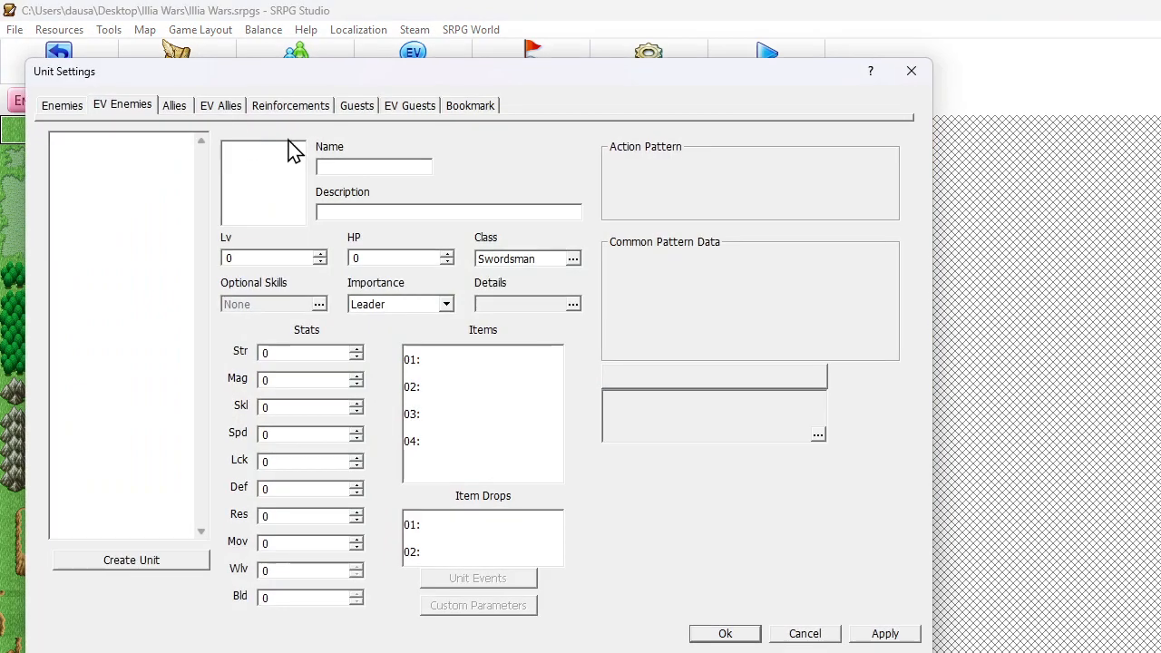
pyautogui.click(345, 112)
pyautogui.click(403, 109)
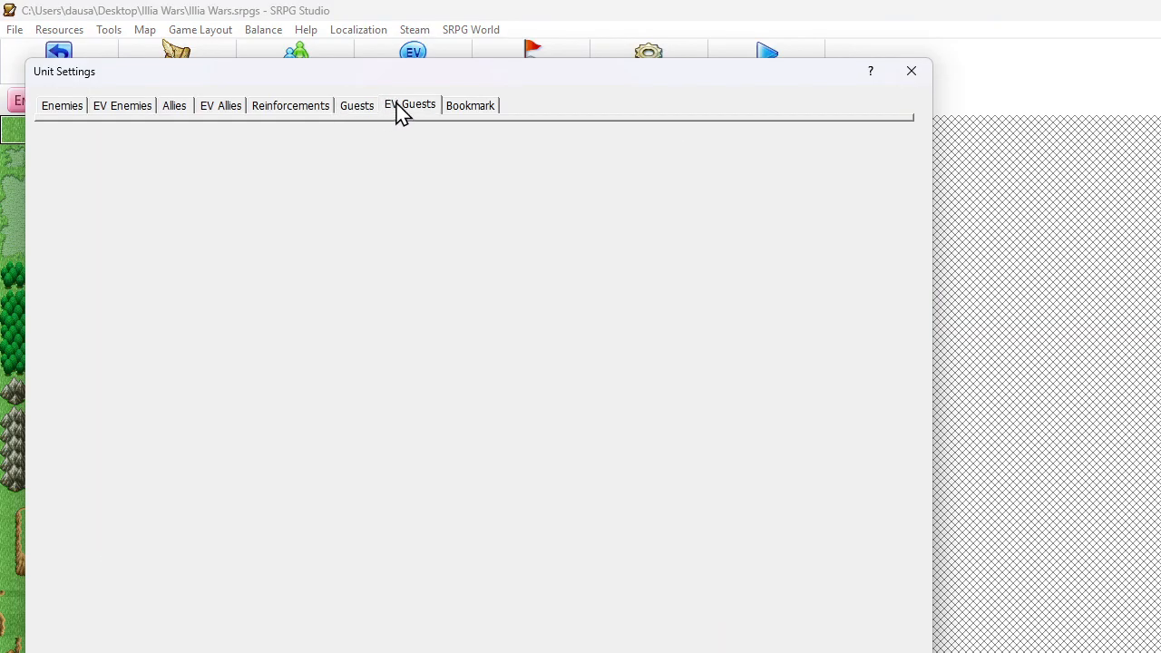
pyautogui.click(116, 287)
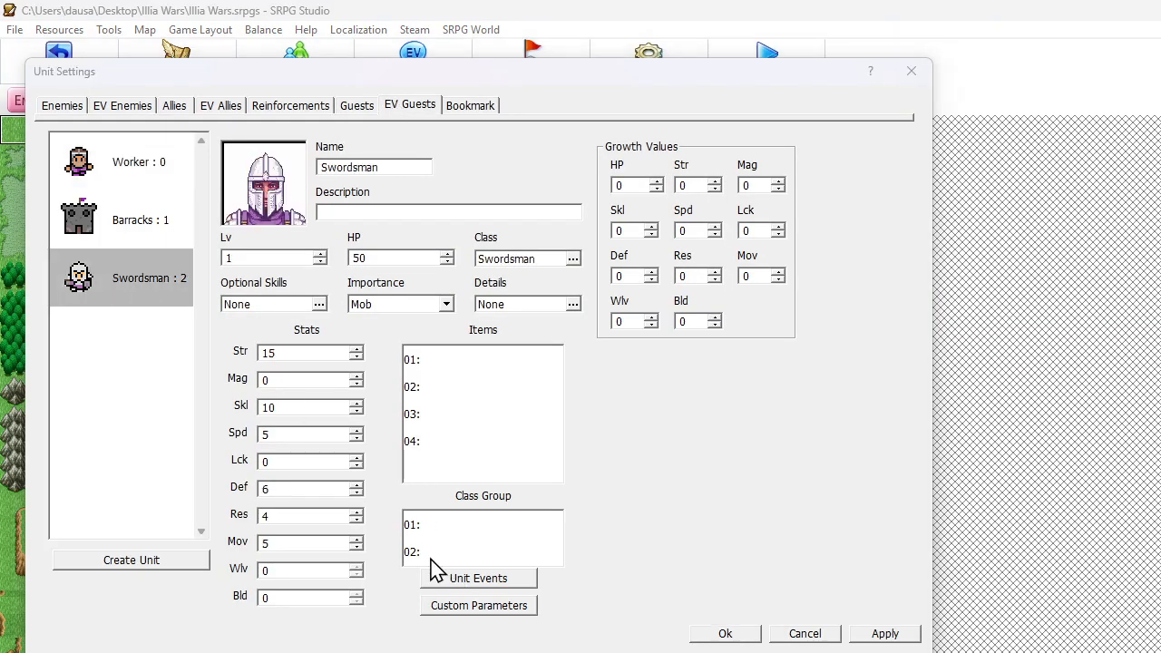
pyautogui.click(438, 577)
pyautogui.scroll(-2, 399, 419)
pyautogui.click(409, 396)
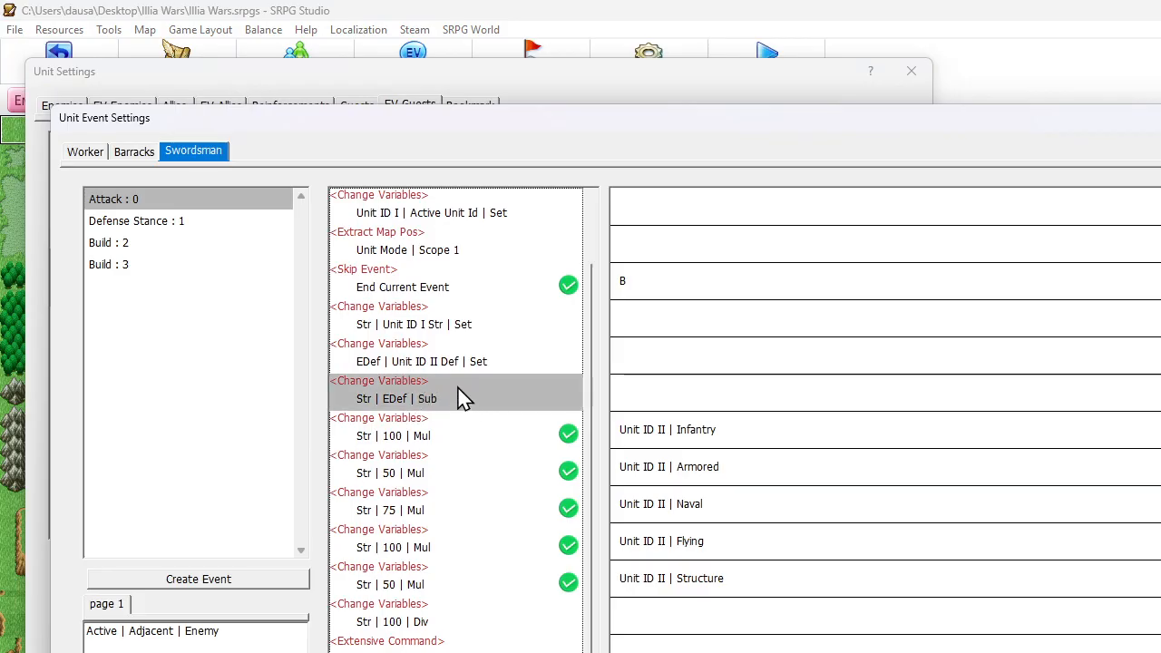
# - Insert a copy of the Str | Unit ID I Str | Set command directly below the Skip Event command
pyautogui.click(431, 362)
pyautogui.click(402, 328)
pyautogui.click(404, 292)
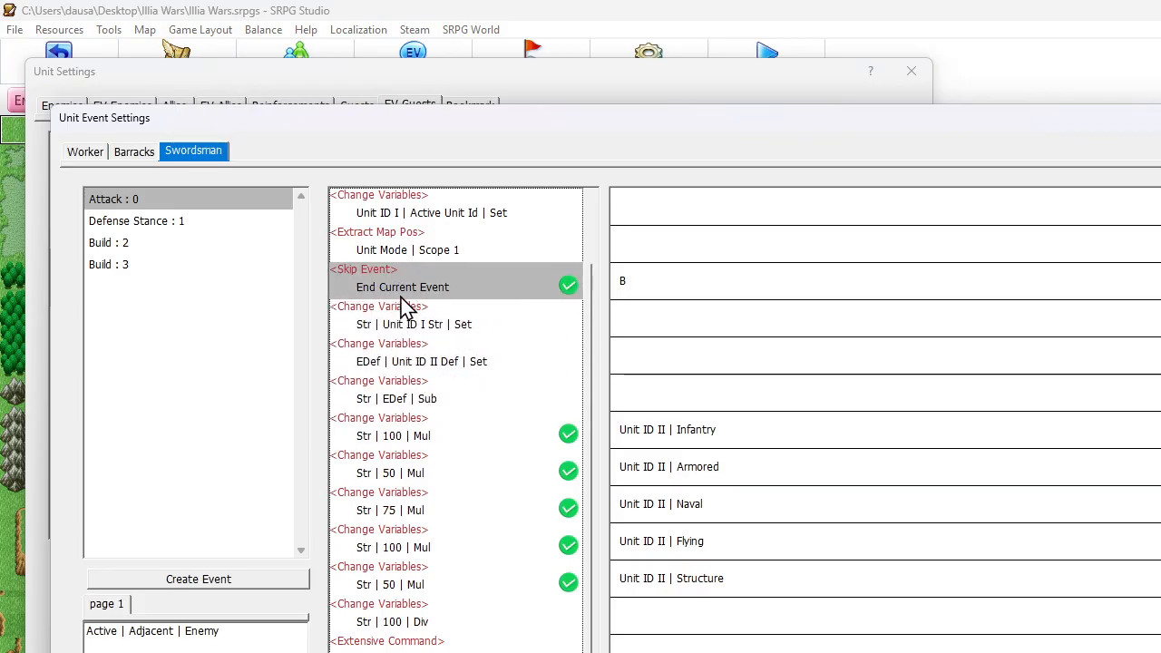
pyautogui.rightClick(404, 295)
pyautogui.rightClick(274, 369)
pyautogui.click(377, 324)
pyautogui.click(400, 287)
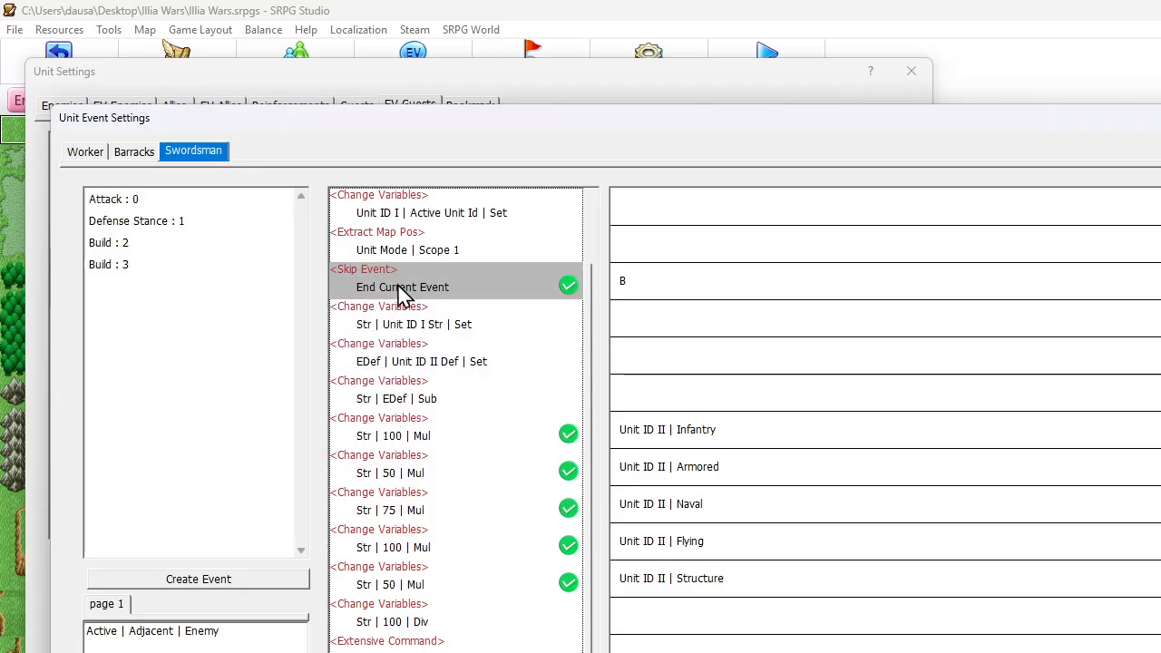
pyautogui.hotkey('ctrl', 'v')
# - Change the copied command below Skip Event so it sets the Hp variable to the HP of Unit ID I
pyautogui.doubleClick(396, 327)
pyautogui.click(192, 225)
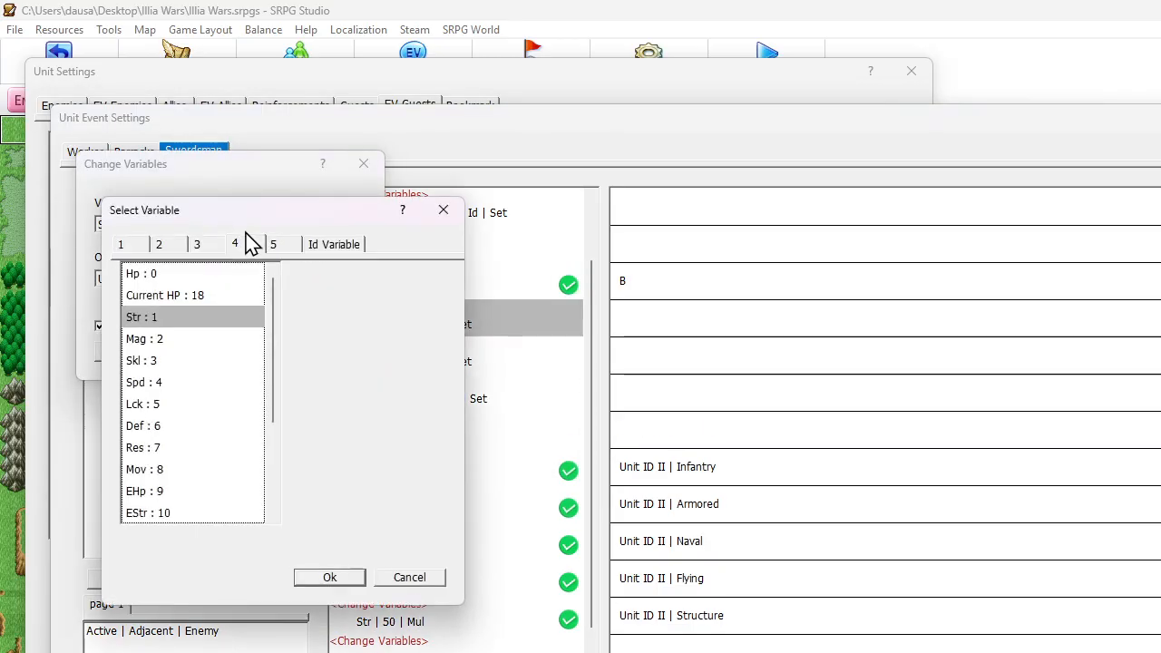
pyautogui.click(192, 273)
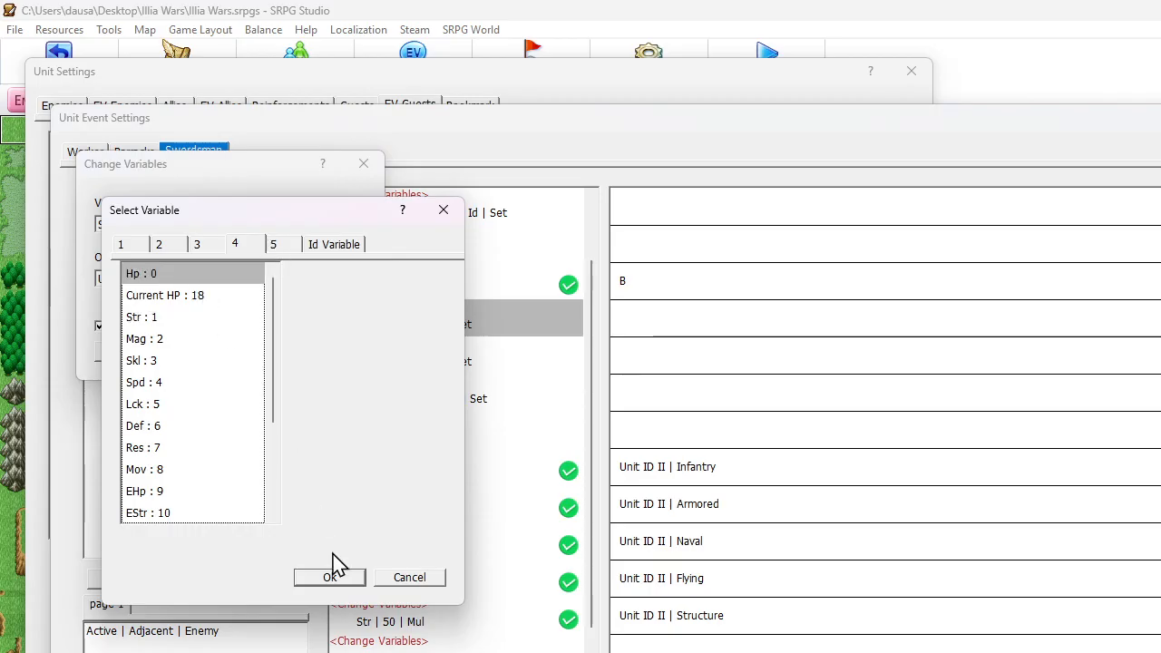
pyautogui.click(332, 576)
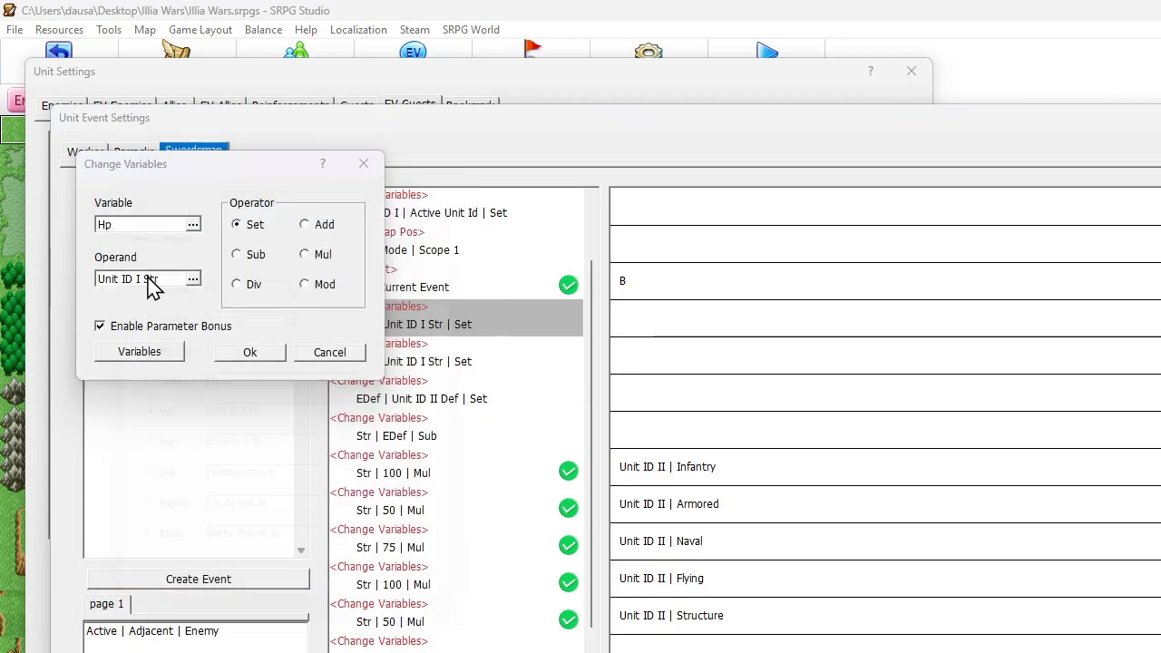
pyautogui.click(155, 283)
pyautogui.click(204, 410)
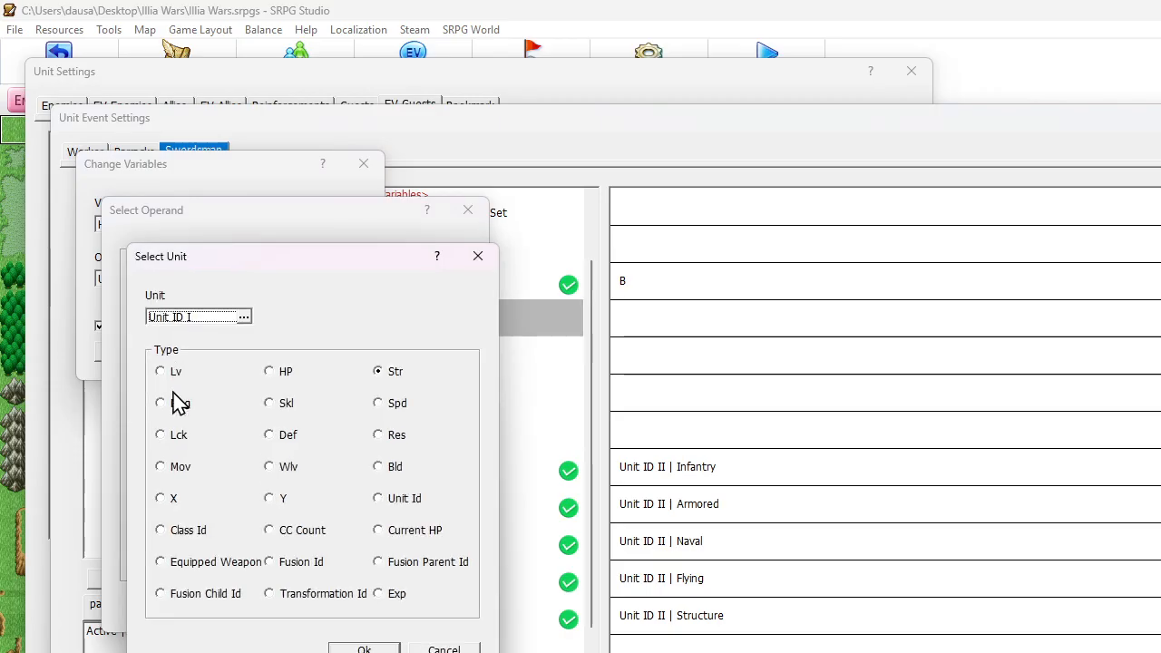
pyautogui.click(271, 373)
pyautogui.click(362, 646)
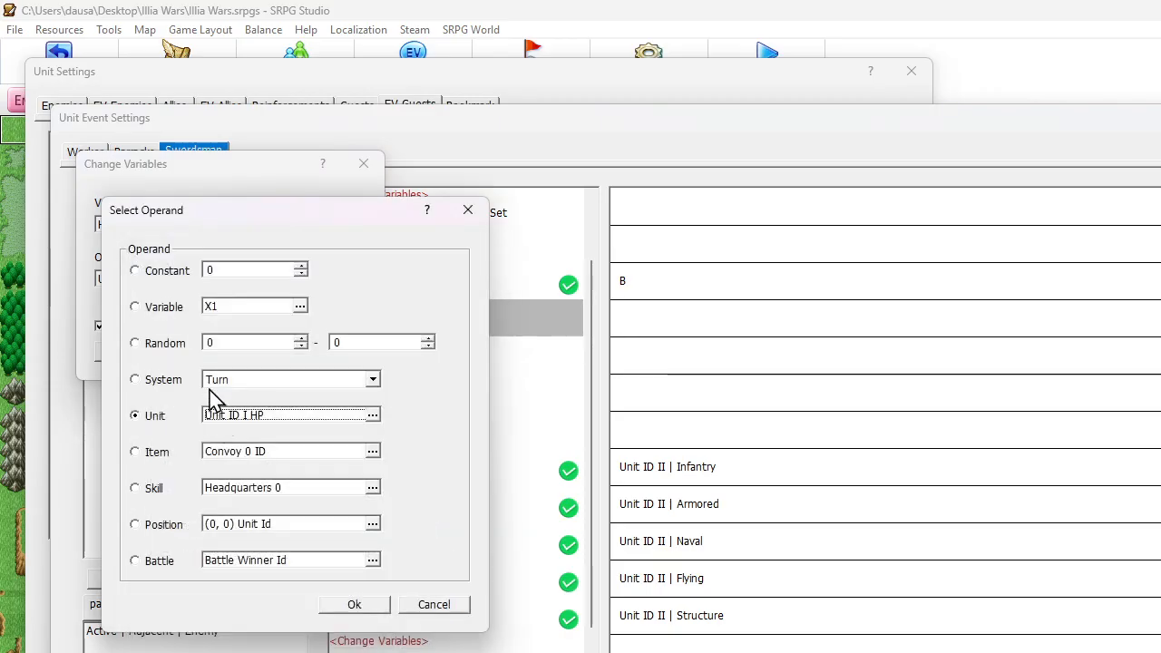
pyautogui.click(381, 606)
pyautogui.click(269, 358)
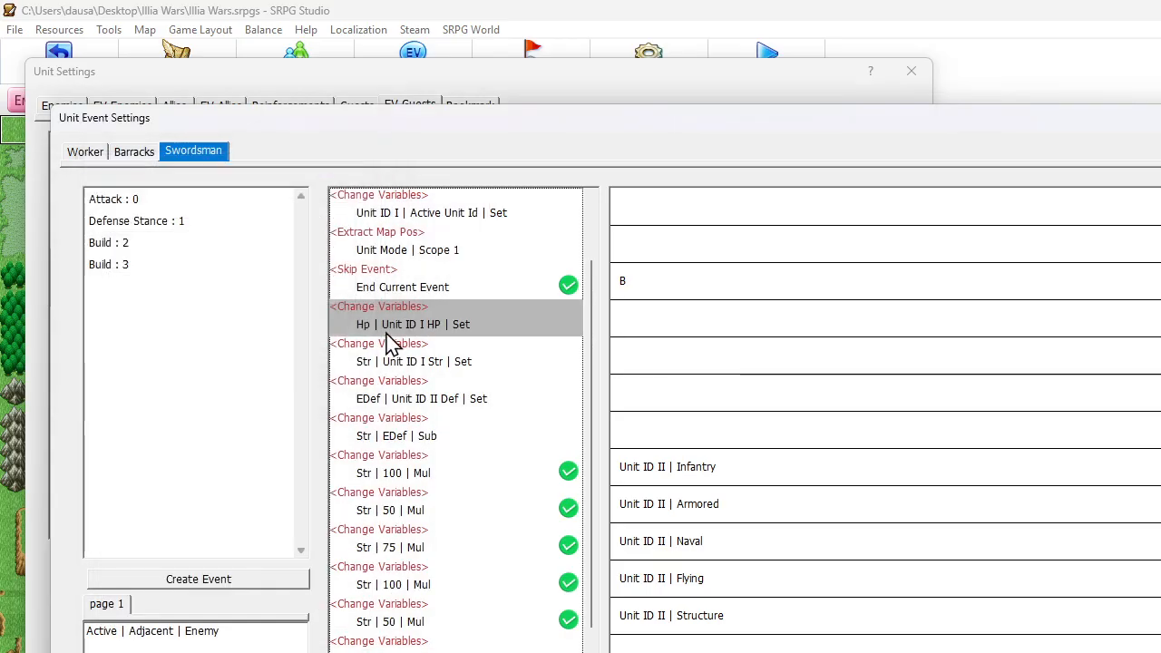
# - Duplicate the Hp command directly below itself and make the copy set the Current HP variable to Unit ID I's Current HP
pyautogui.hotkey('ctrl', 'v')
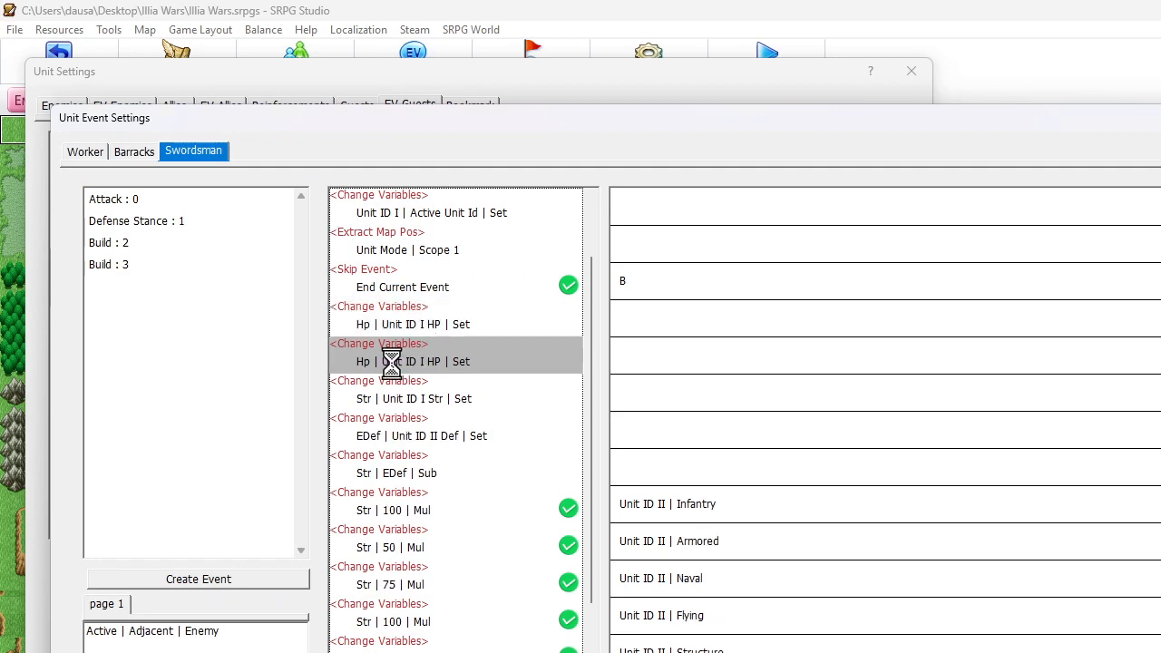
pyautogui.doubleClick(396, 363)
pyautogui.click(170, 226)
pyautogui.click(186, 296)
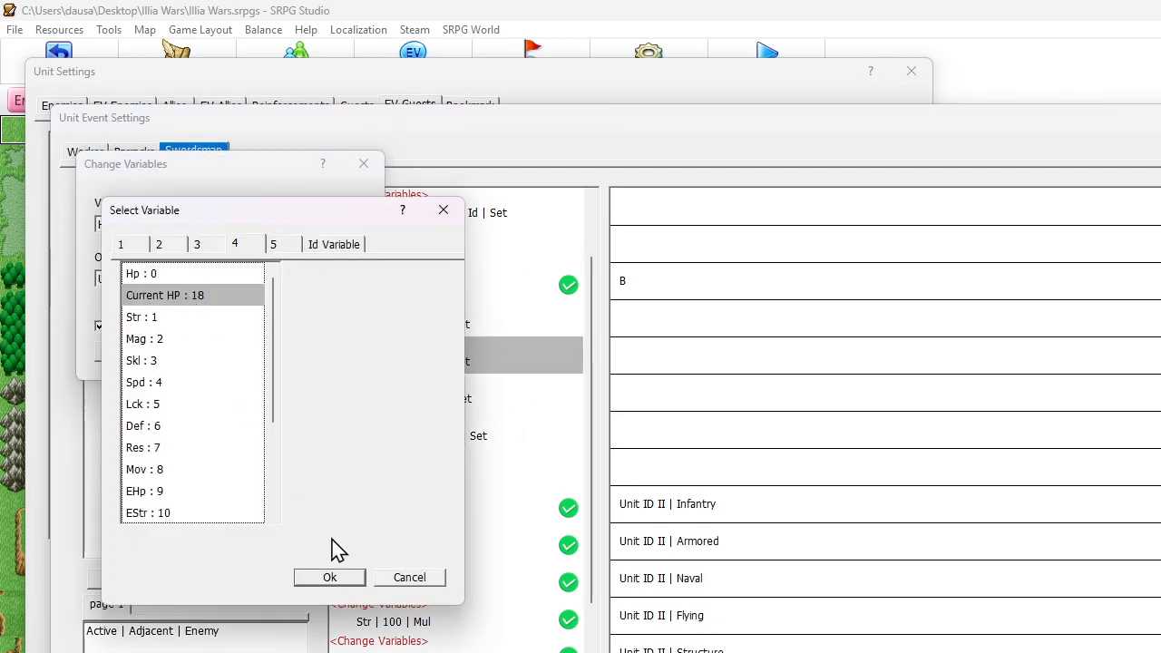
pyautogui.click(329, 577)
pyautogui.click(159, 279)
pyautogui.click(231, 417)
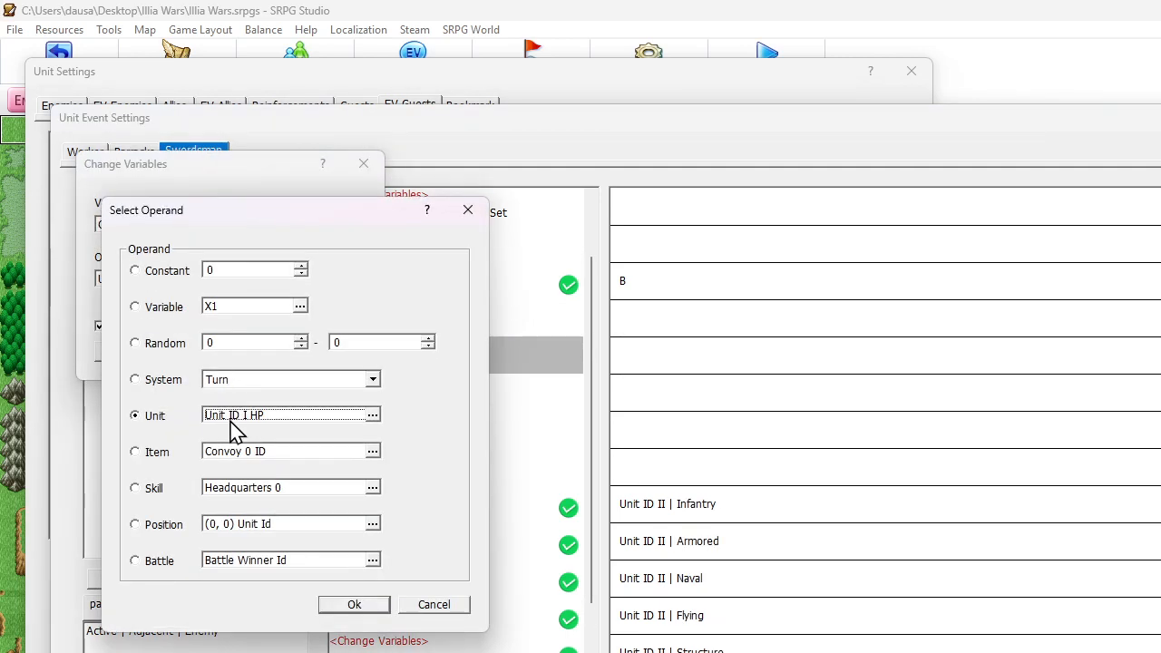
pyautogui.click(378, 529)
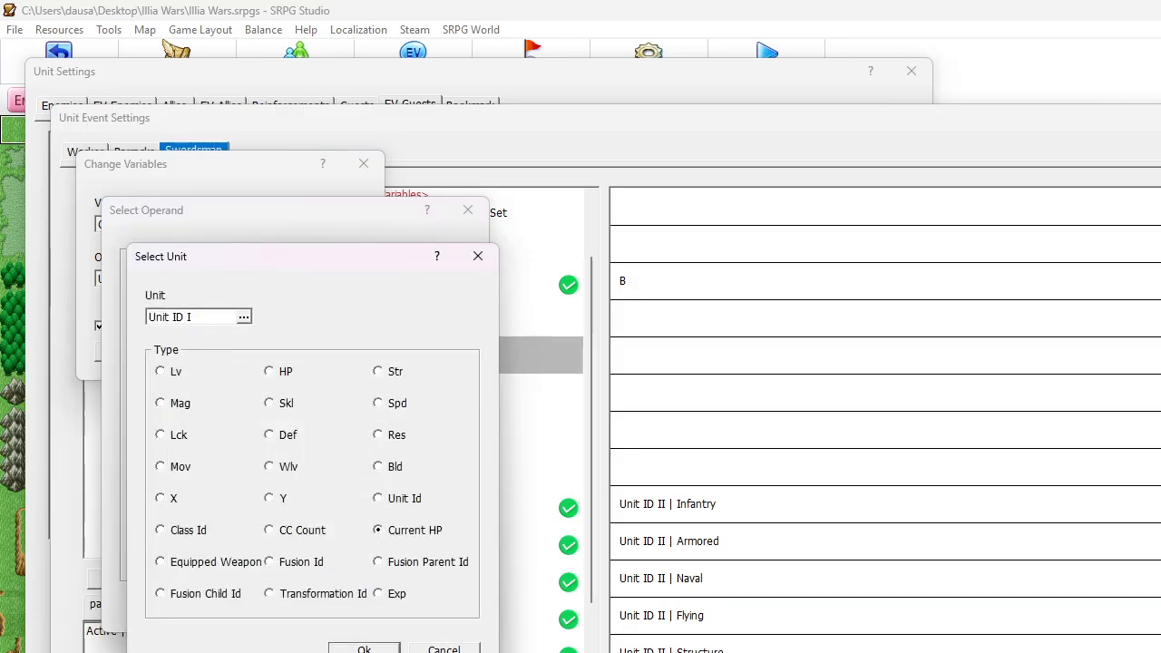
pyautogui.click(363, 646)
pyautogui.click(353, 603)
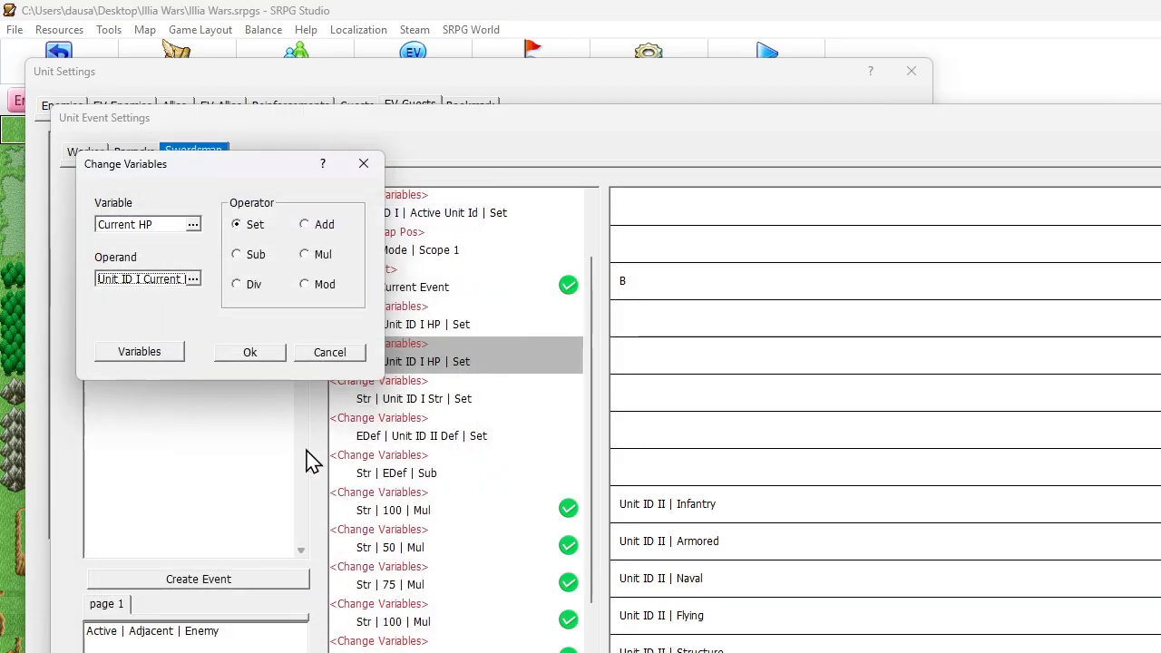
pyautogui.click(249, 352)
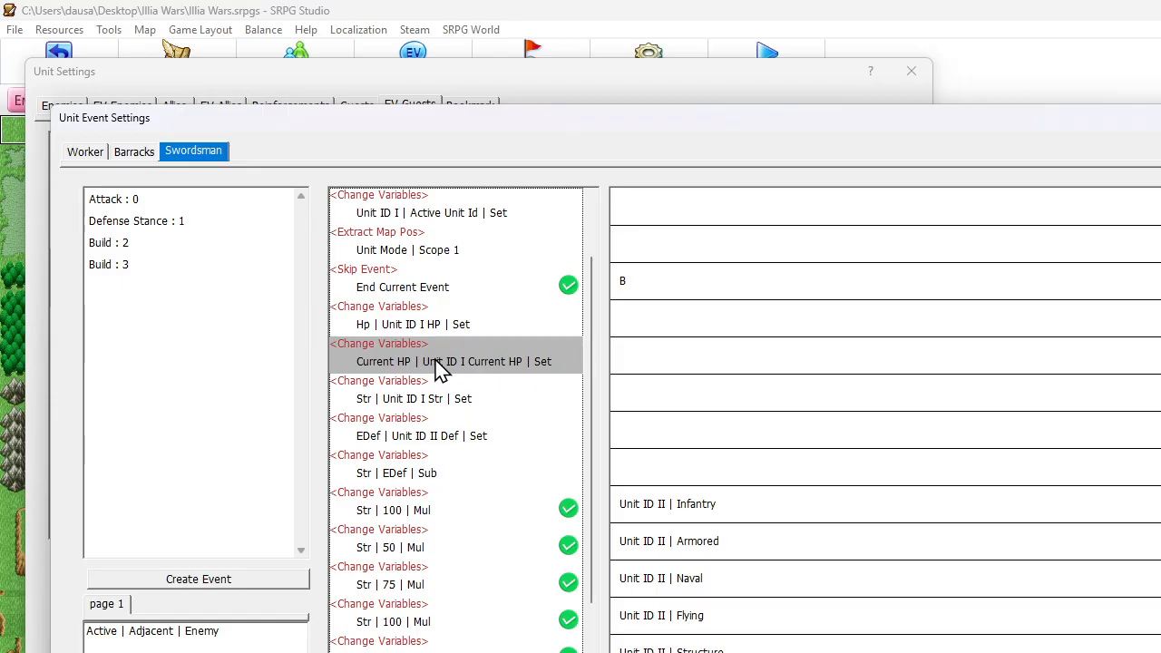
# - Duplicate the Current HP Set command below itself and change the copy to multiply Current HP by the constant 100
pyautogui.hotkey('ctrl', 'v')
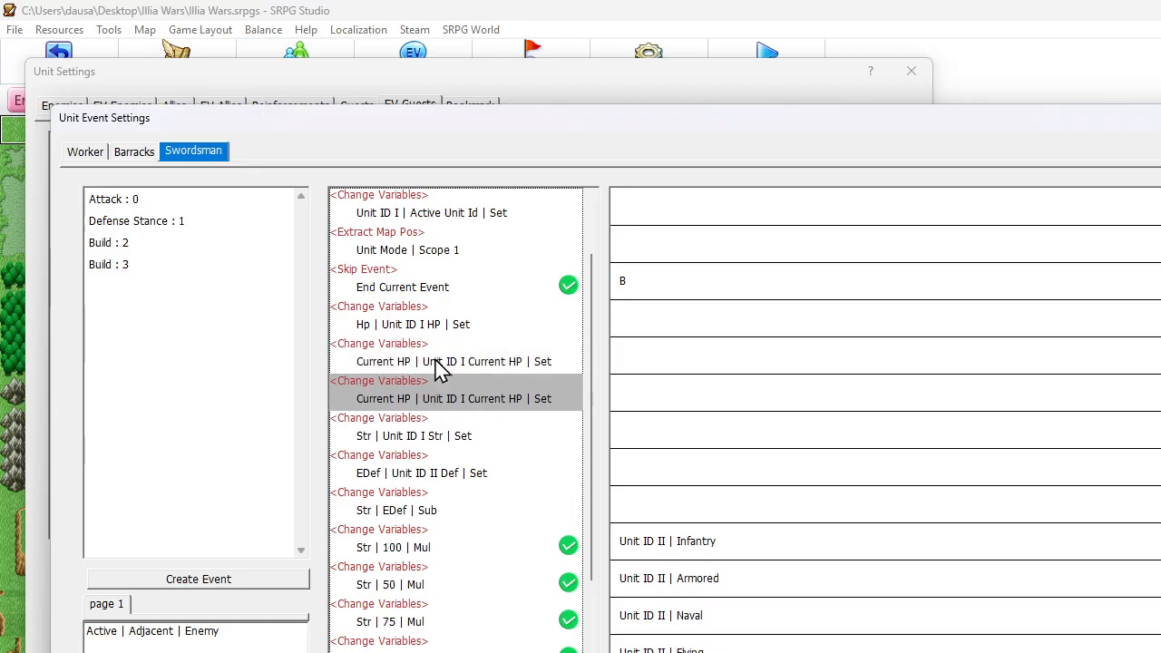
pyautogui.doubleClick(415, 405)
pyautogui.click(308, 255)
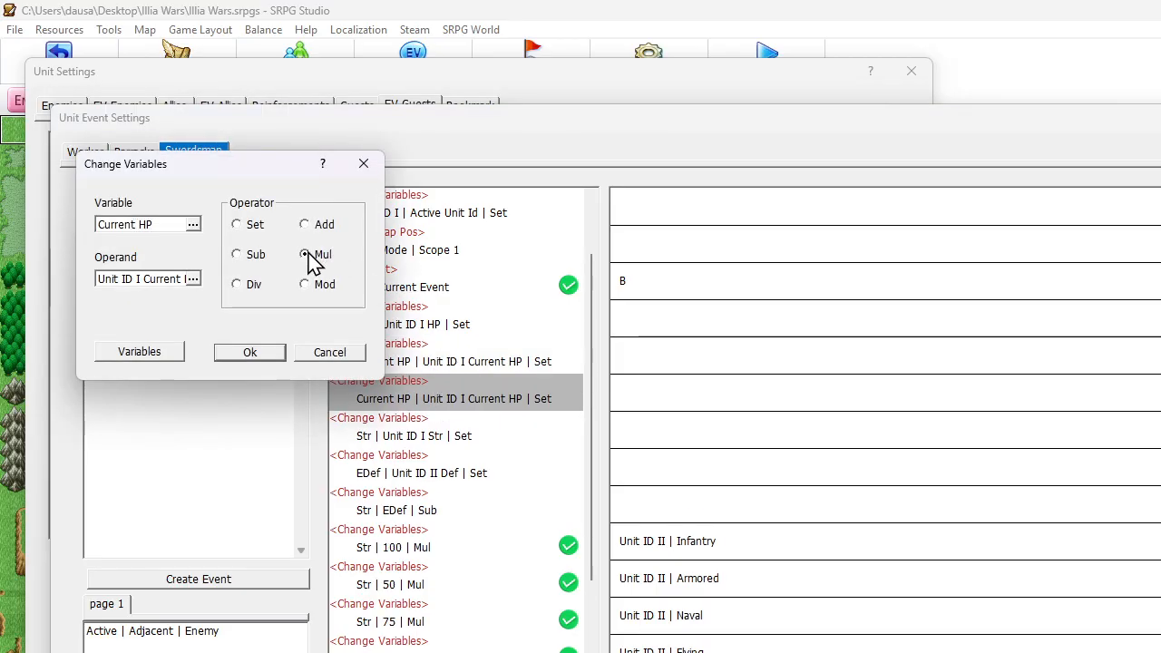
pyautogui.click(172, 278)
pyautogui.click(153, 277)
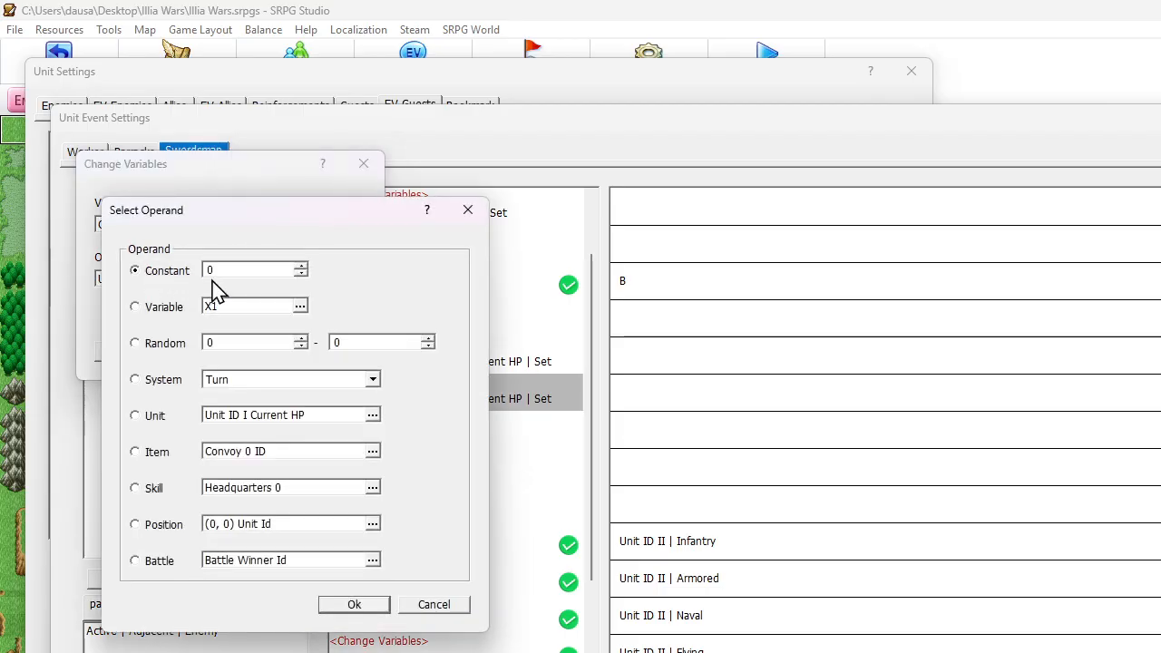
pyautogui.write('100')
pyautogui.click(363, 602)
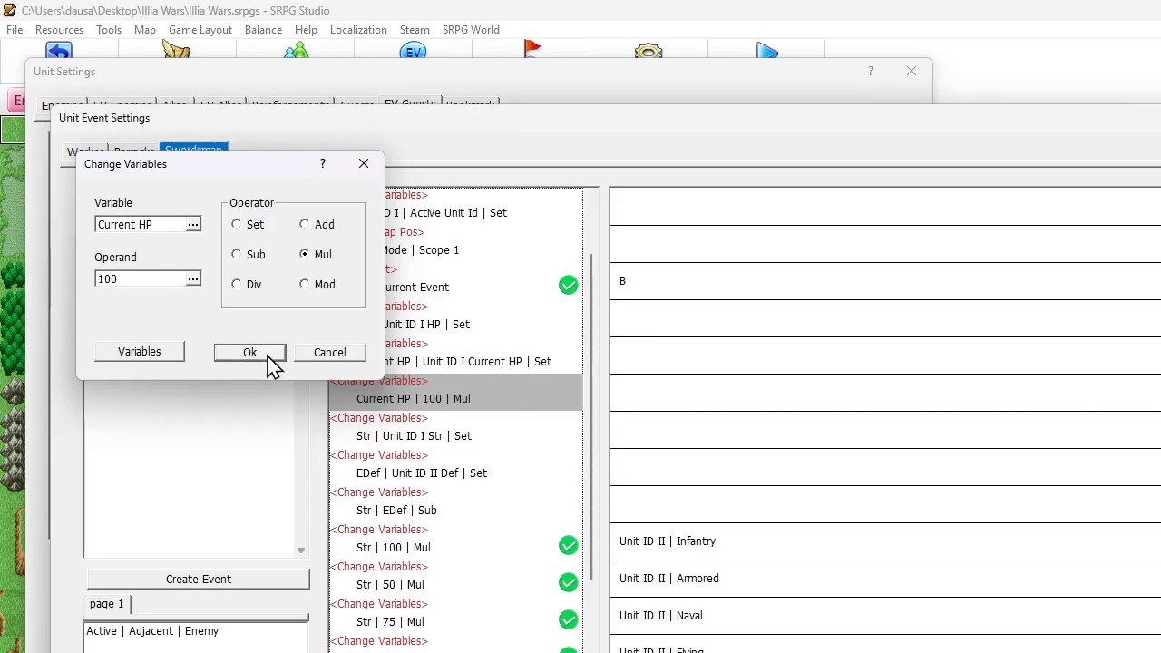
pyautogui.click(269, 356)
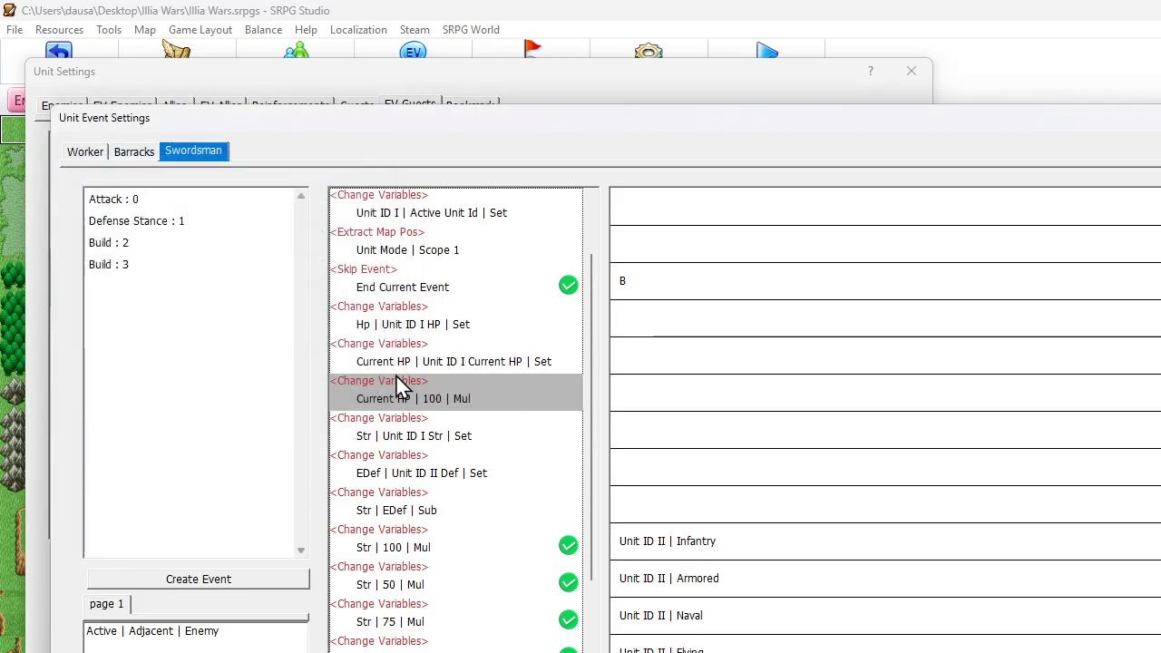
# - Duplicate the Current HP multiplication command below itself and change the copy to divide Current HP by the Hp variable
pyautogui.click(427, 437)
pyautogui.click(430, 405)
pyautogui.hotkey('ctrl', 'v')
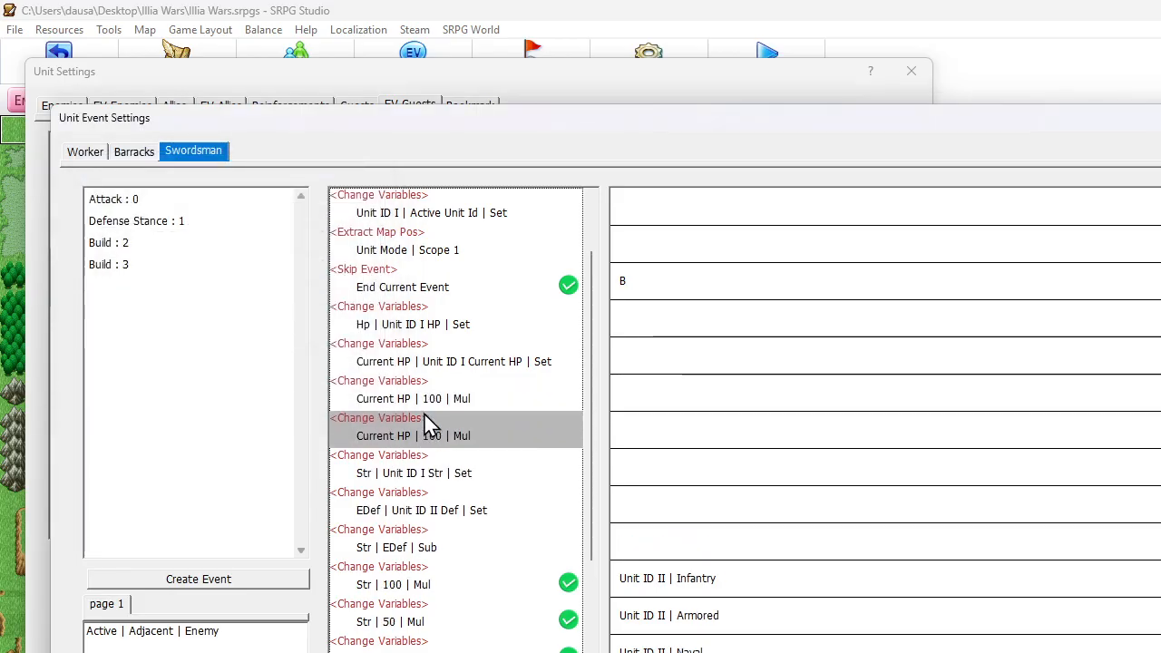
pyautogui.doubleClick(420, 435)
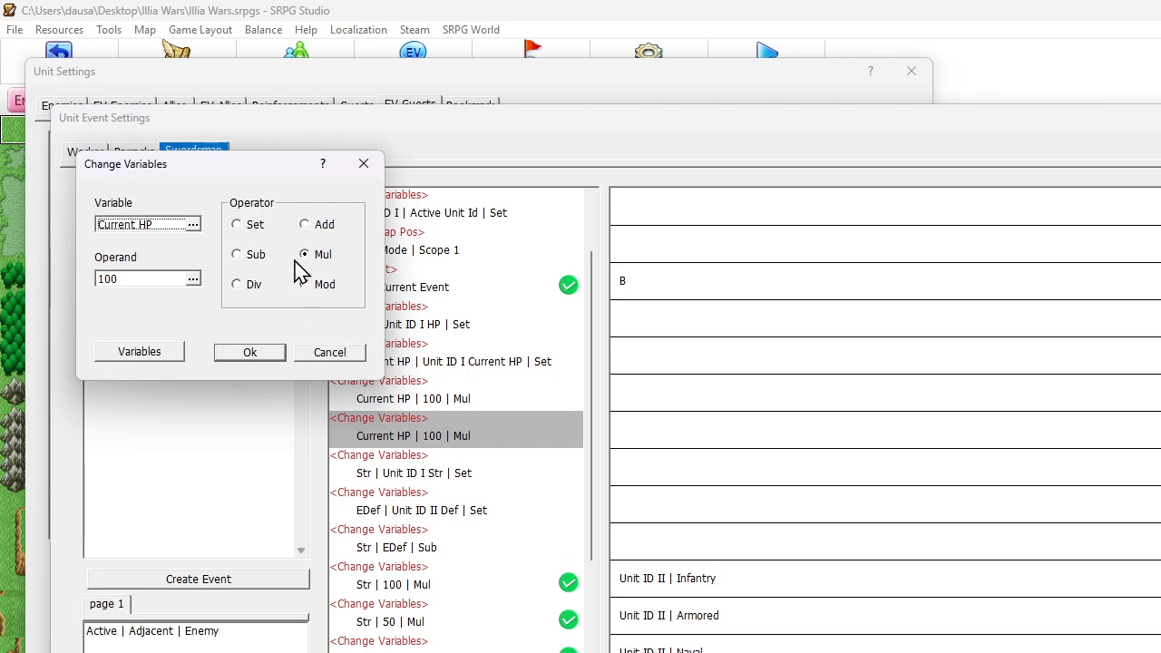
pyautogui.click(247, 285)
pyautogui.doubleClick(156, 281)
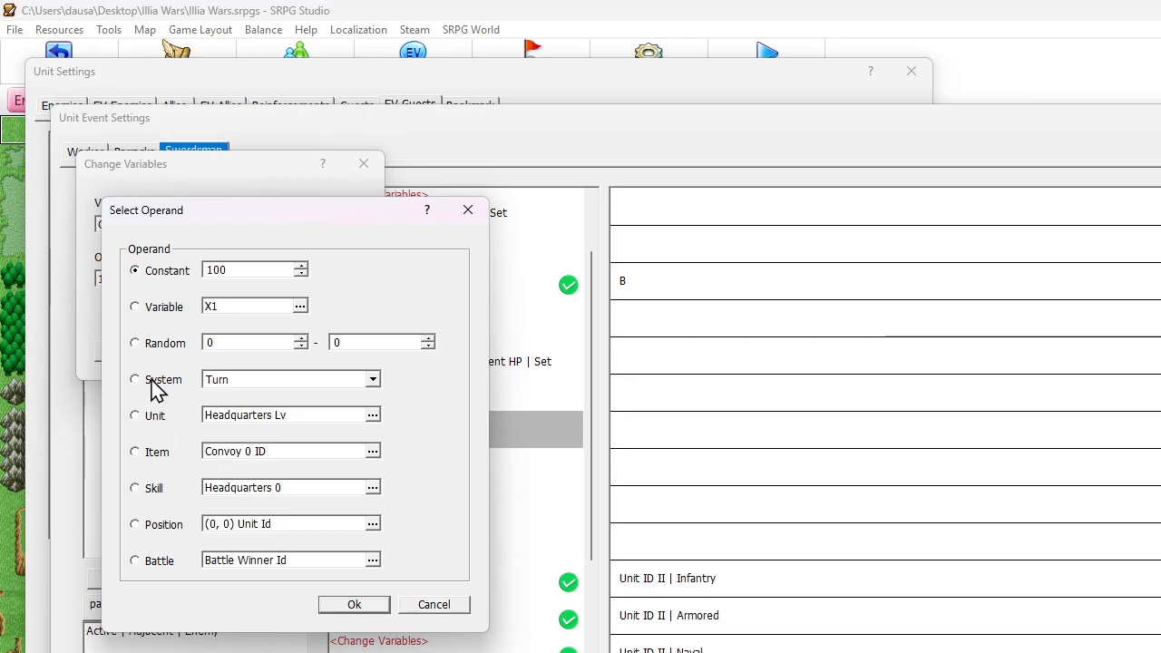
pyautogui.click(136, 307)
pyautogui.doubleClick(215, 309)
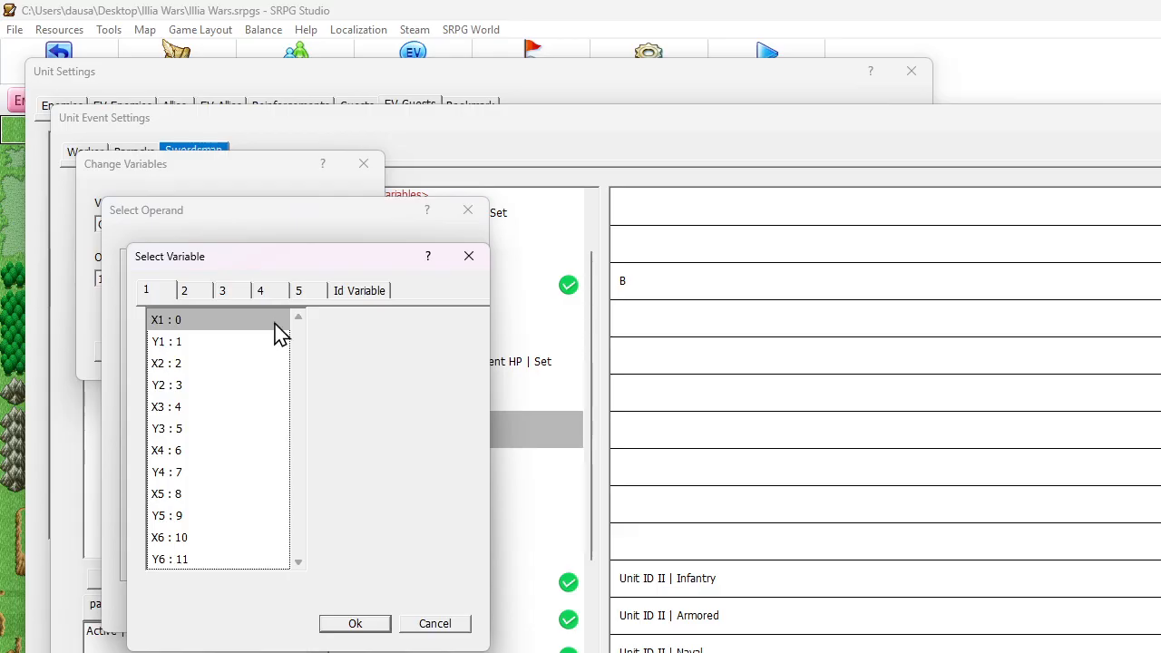
pyautogui.click(299, 292)
pyautogui.click(270, 292)
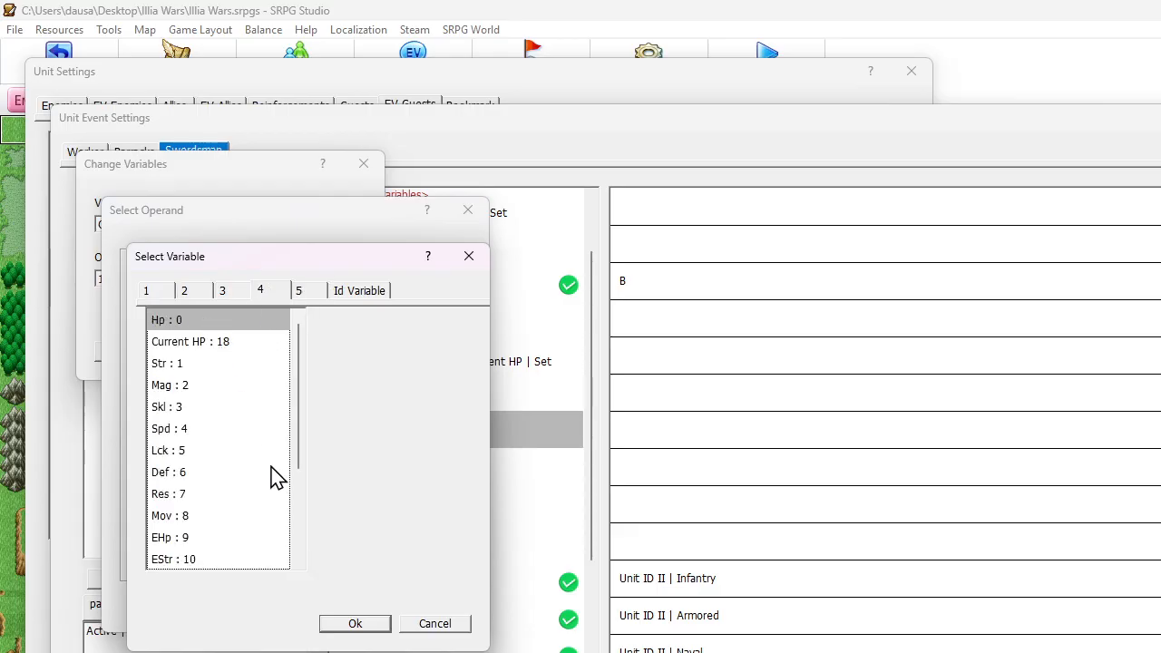
pyautogui.click(354, 623)
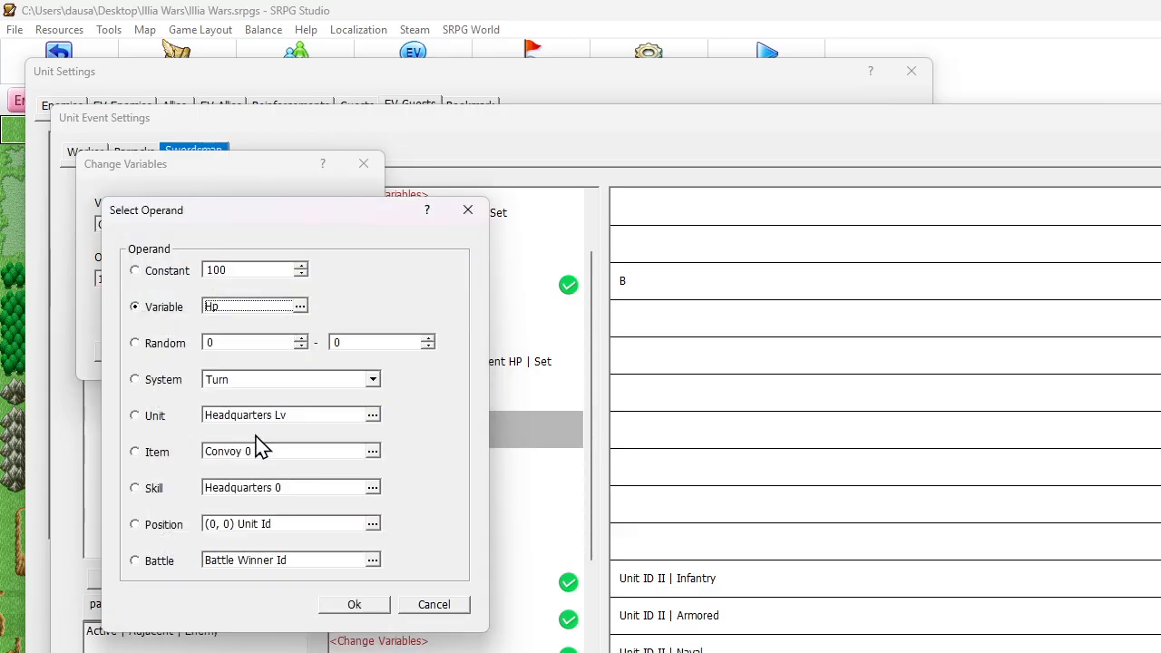
pyautogui.click(346, 605)
pyautogui.click(250, 353)
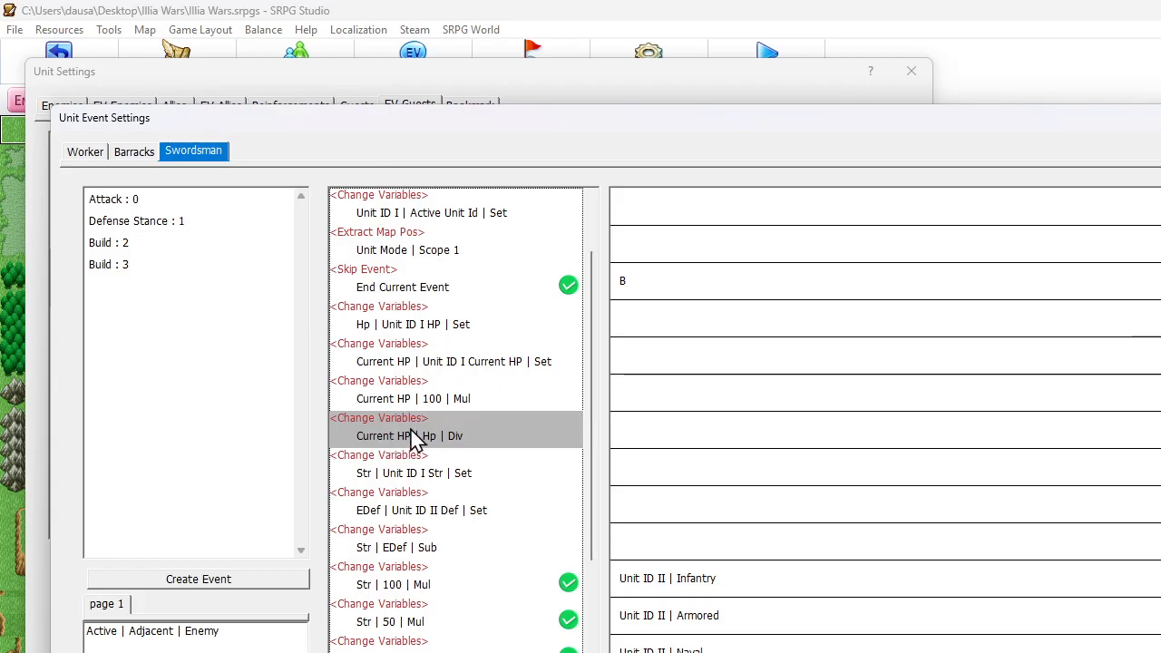
# - Copy the Current HP multiplication command below the division by Hp and change it to divide Current HP by 100
pyautogui.click(424, 399)
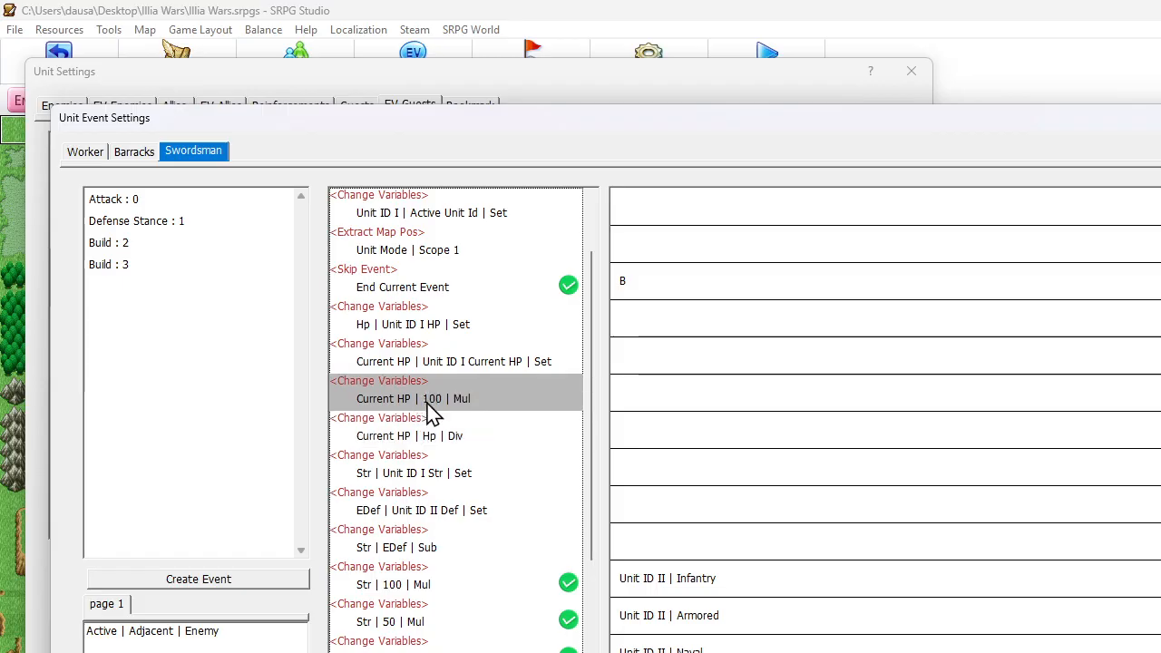
pyautogui.click(434, 443)
pyautogui.hotkey('ctrl', 'v')
pyautogui.doubleClick(449, 479)
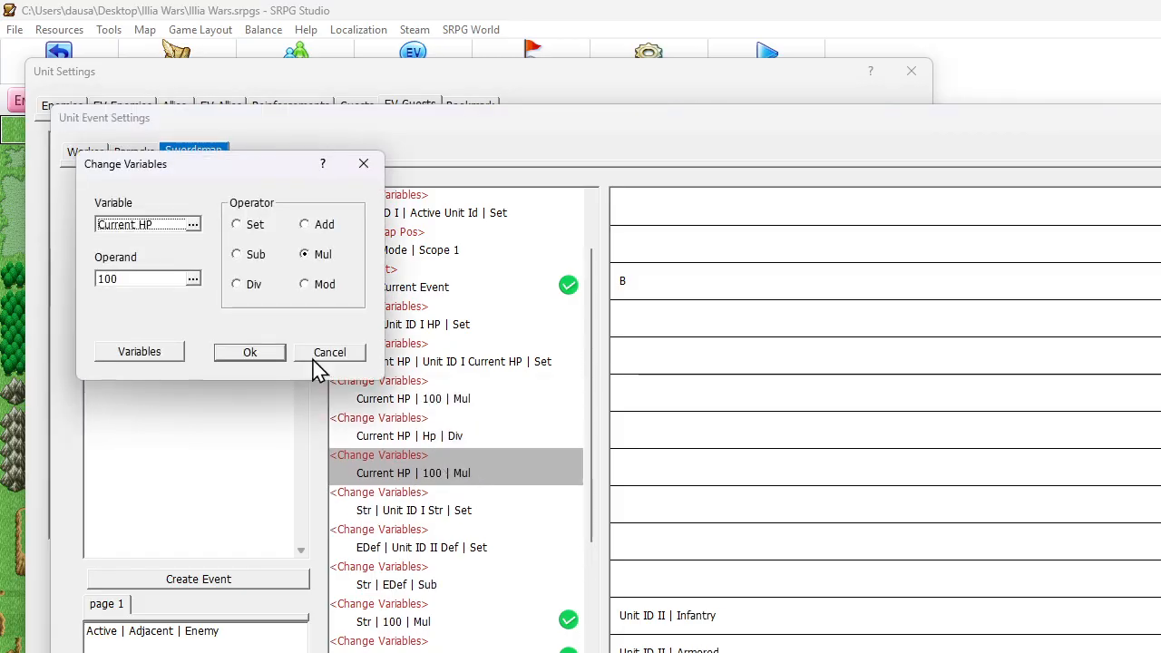
pyautogui.click(245, 285)
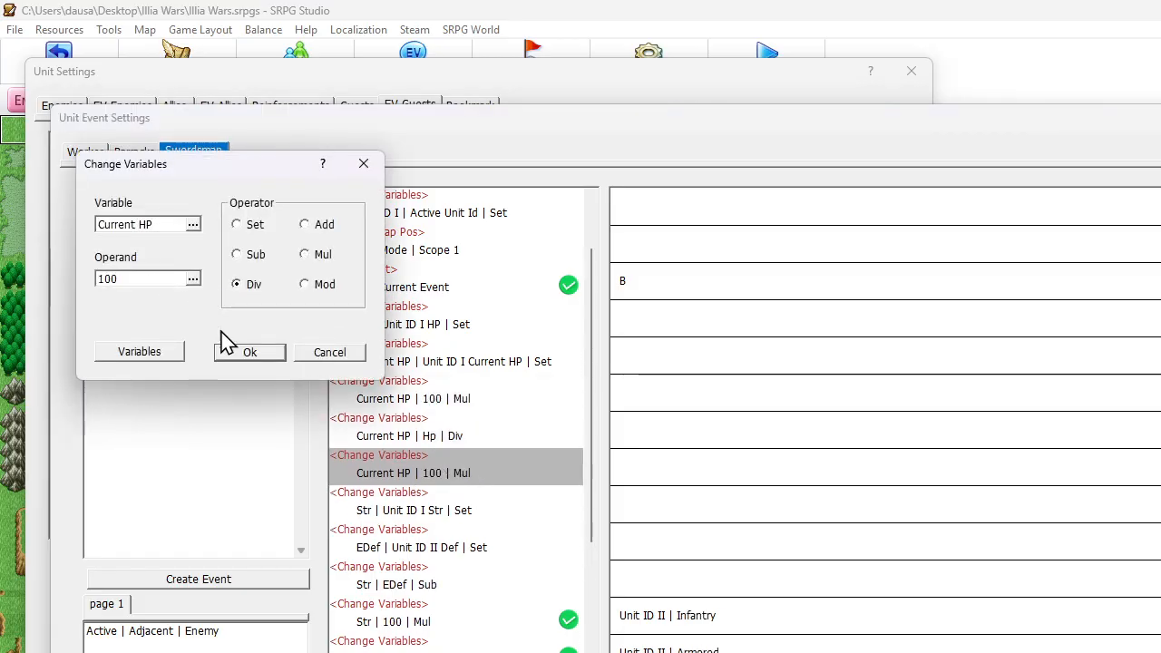
pyautogui.click(247, 356)
pyautogui.click(410, 511)
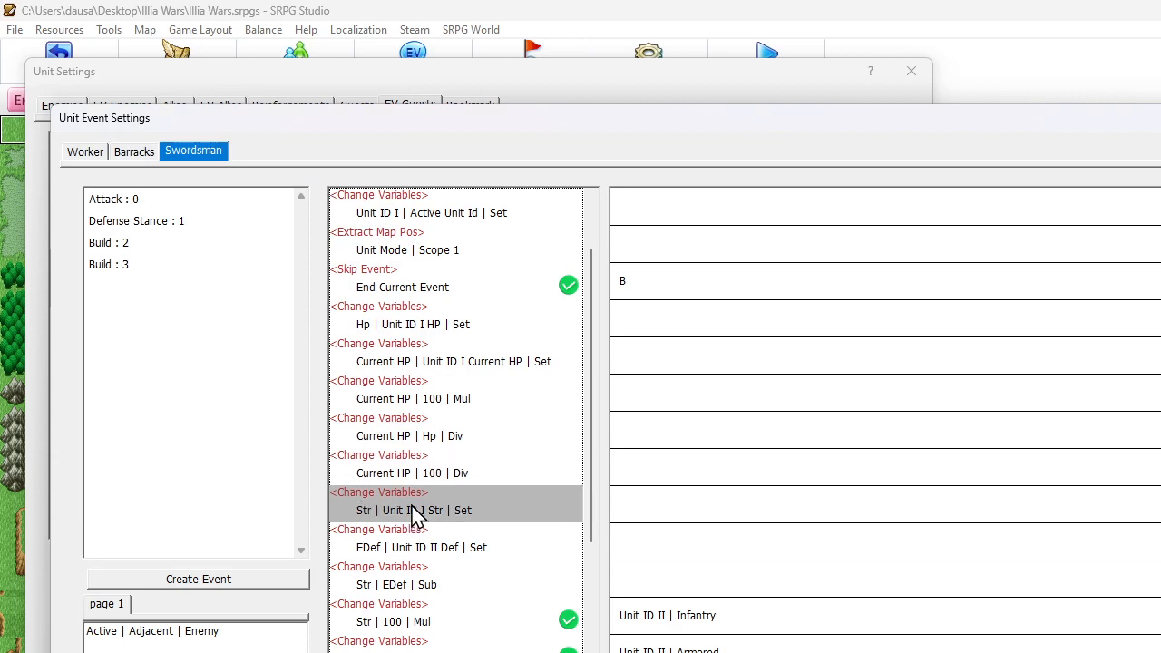
pyautogui.click(430, 479)
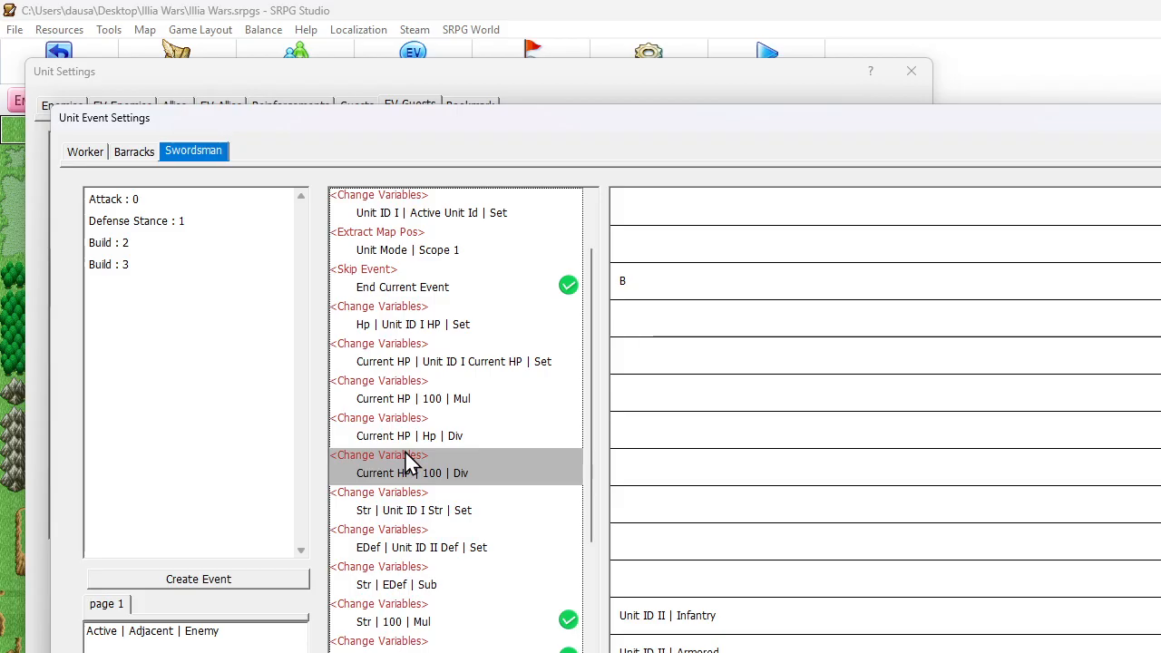
# - Review the Current HP commands in the Swordsman's Attack event and delete the one dividing Current HP by 100
pyautogui.click(409, 329)
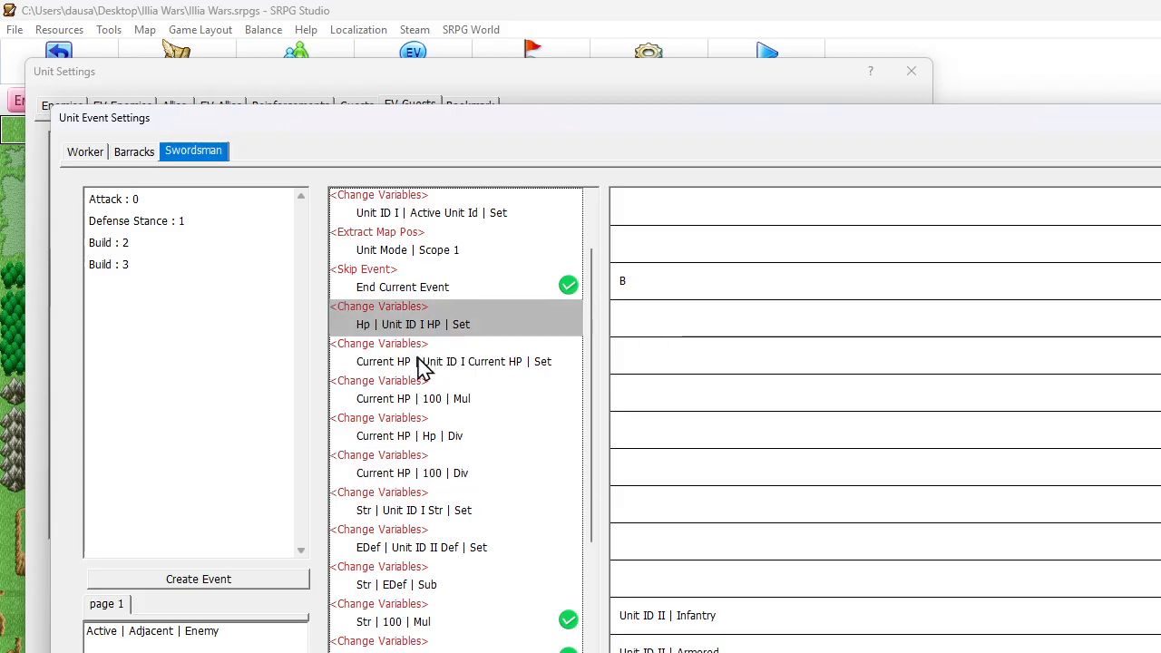
pyautogui.click(422, 364)
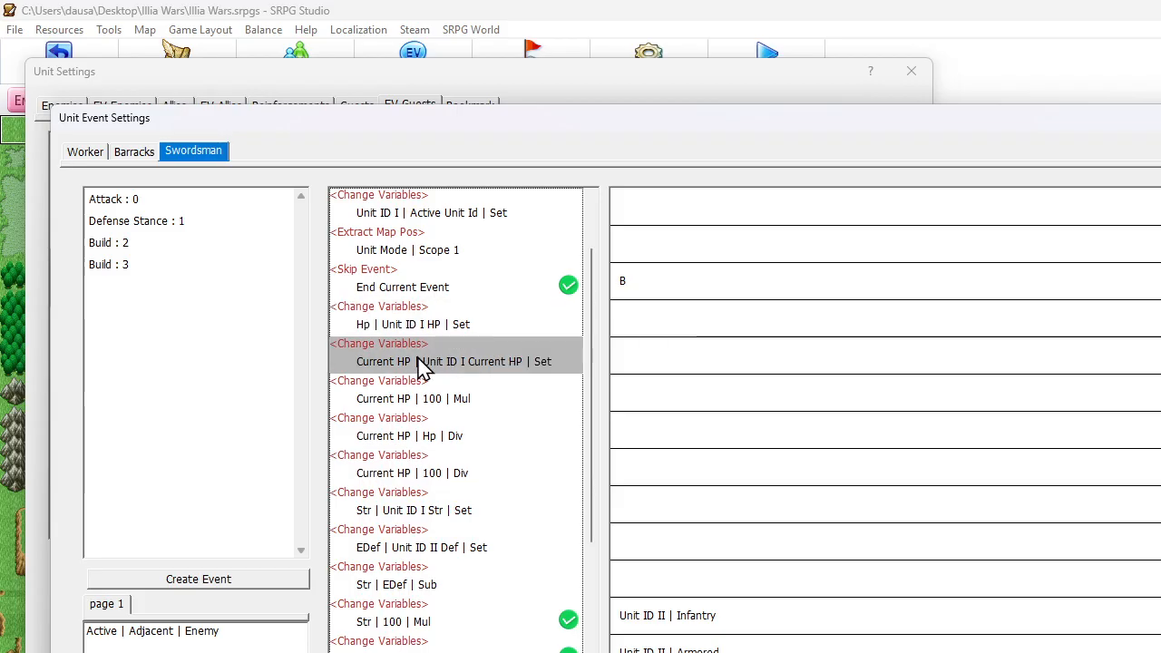
pyautogui.click(405, 408)
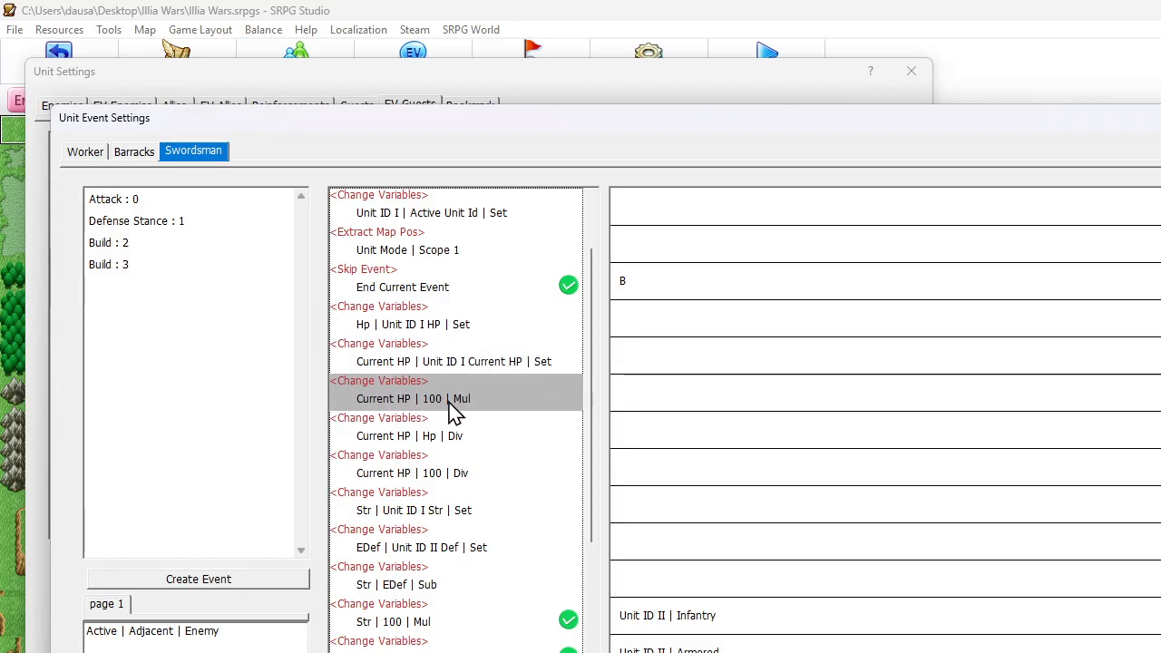
pyautogui.click(455, 442)
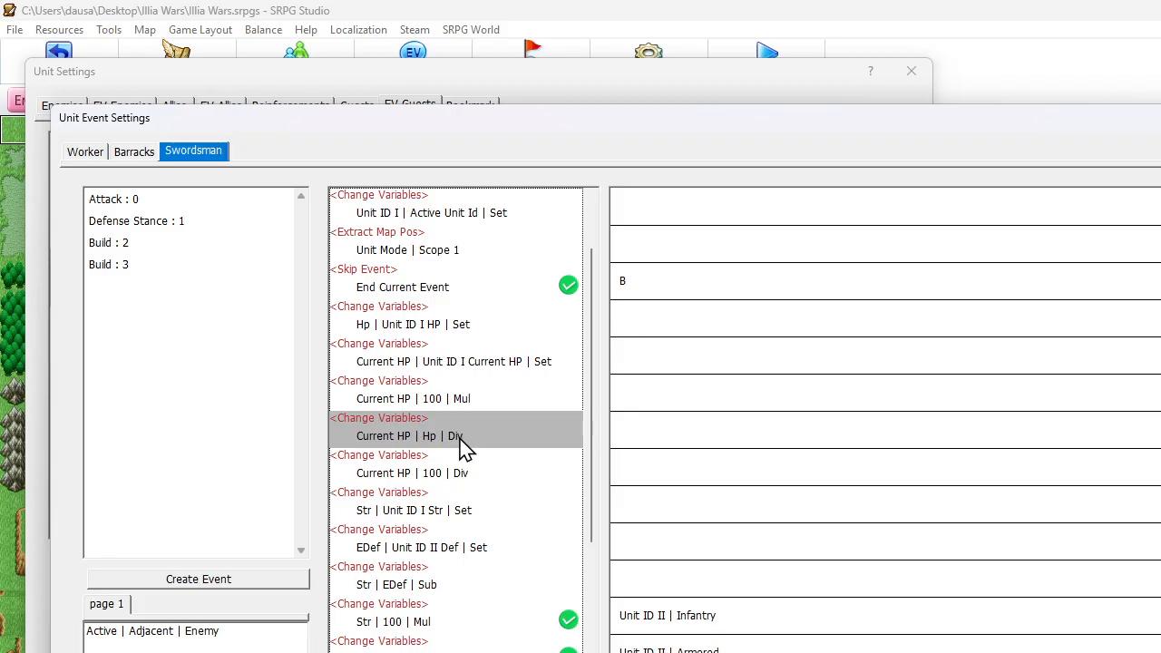
pyautogui.click(456, 474)
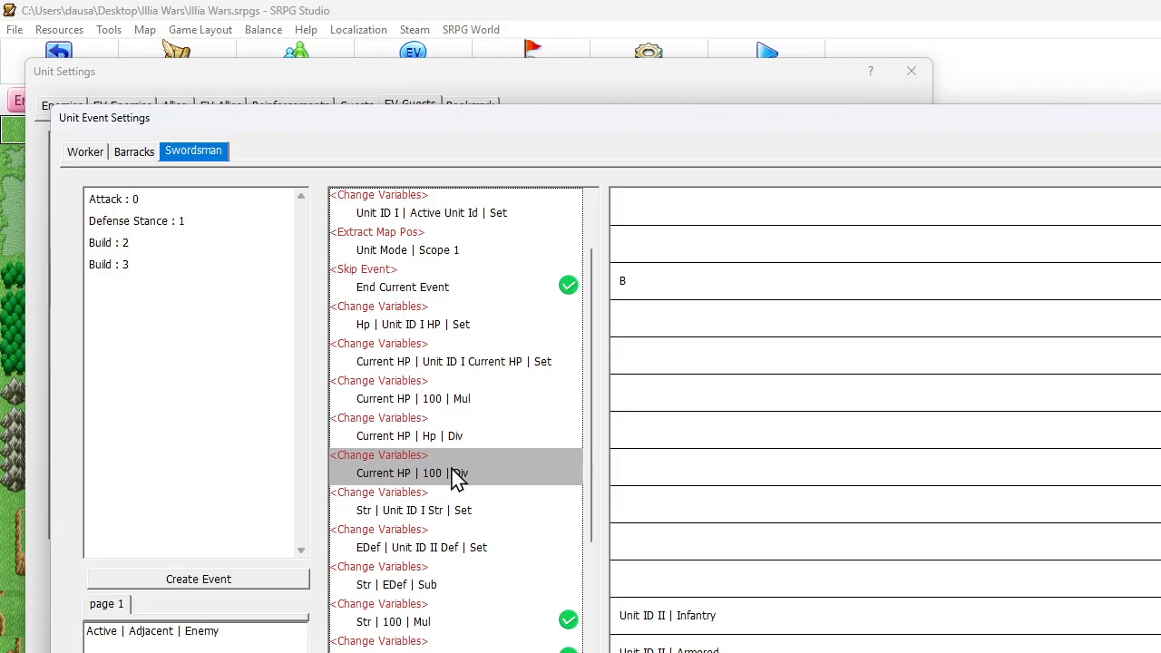
pyautogui.scroll(-2, 458, 467)
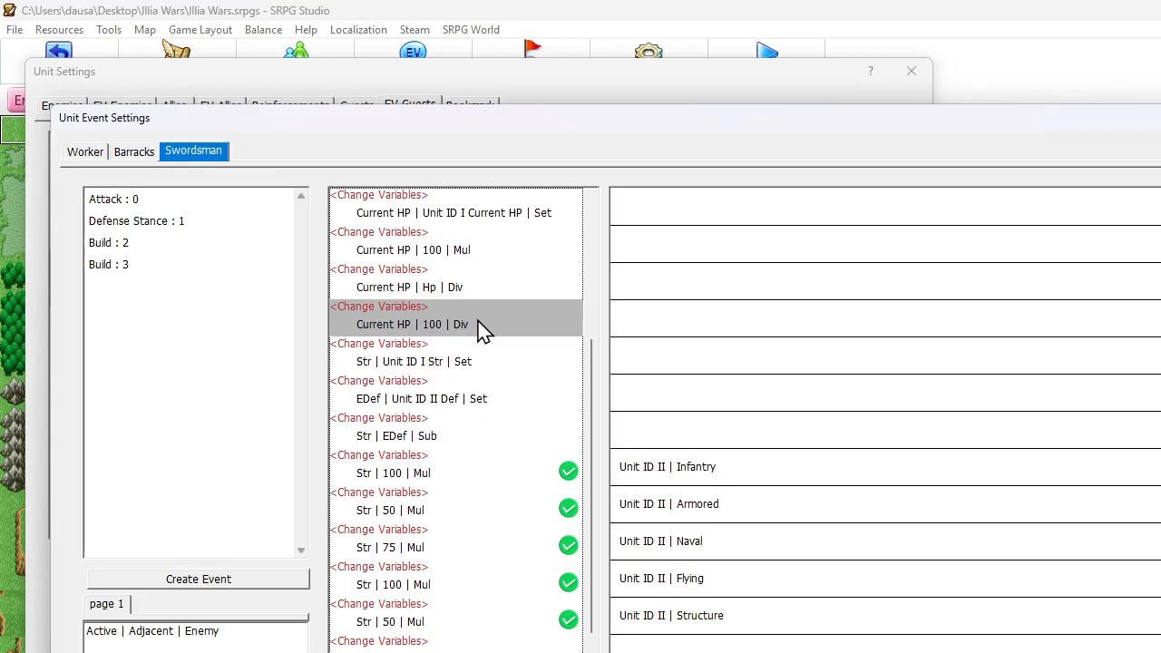
pyautogui.press('Delete')
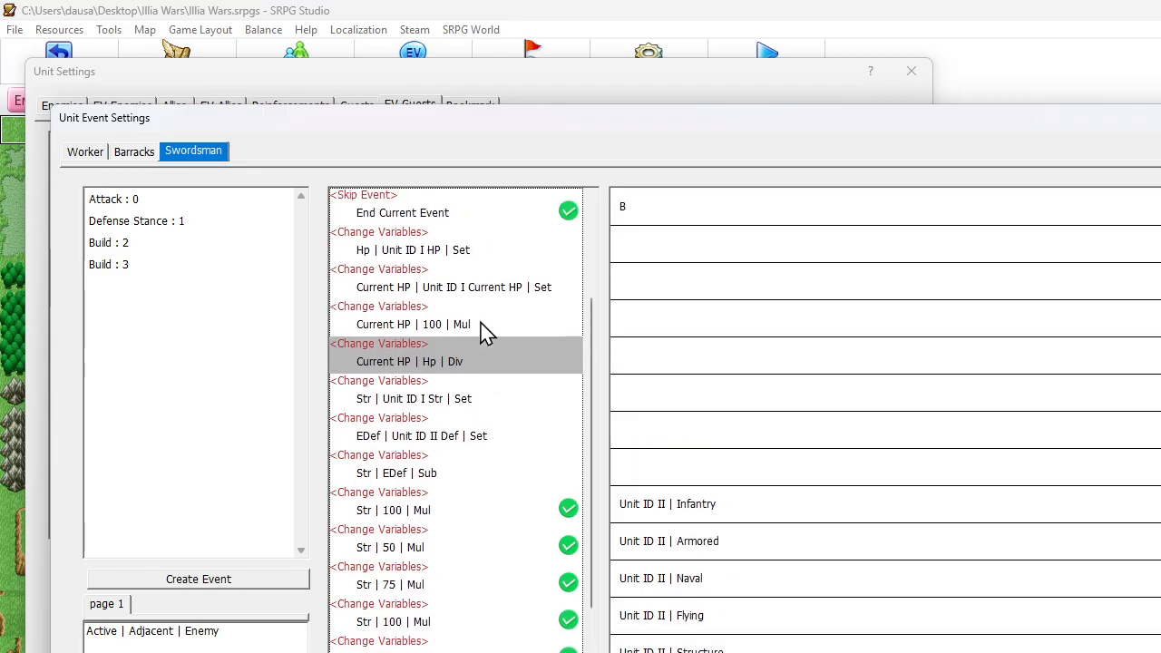
pyautogui.scroll(1, 481, 329)
pyautogui.scroll(-1, 426, 367)
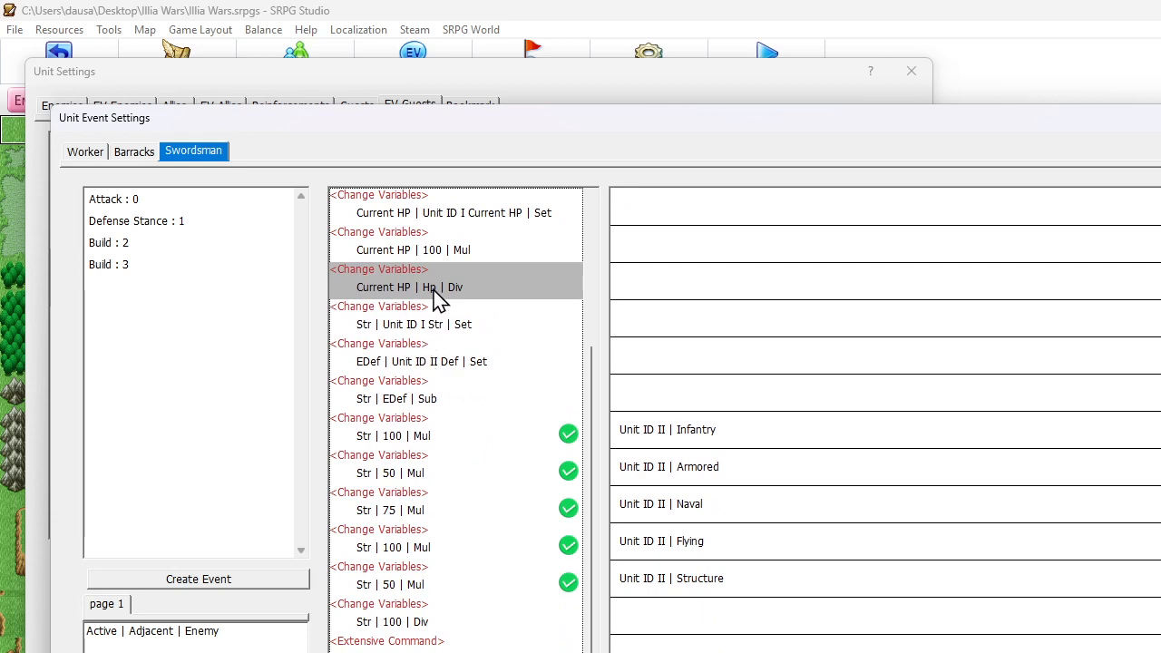
# - Move the Current HP set, multiply and divide commands and the EDef command below the Str division by 100
pyautogui.moveTo(434, 291); pyautogui.dragTo(433, 620)
pyautogui.moveTo(451, 339); pyautogui.dragTo(451, 621)
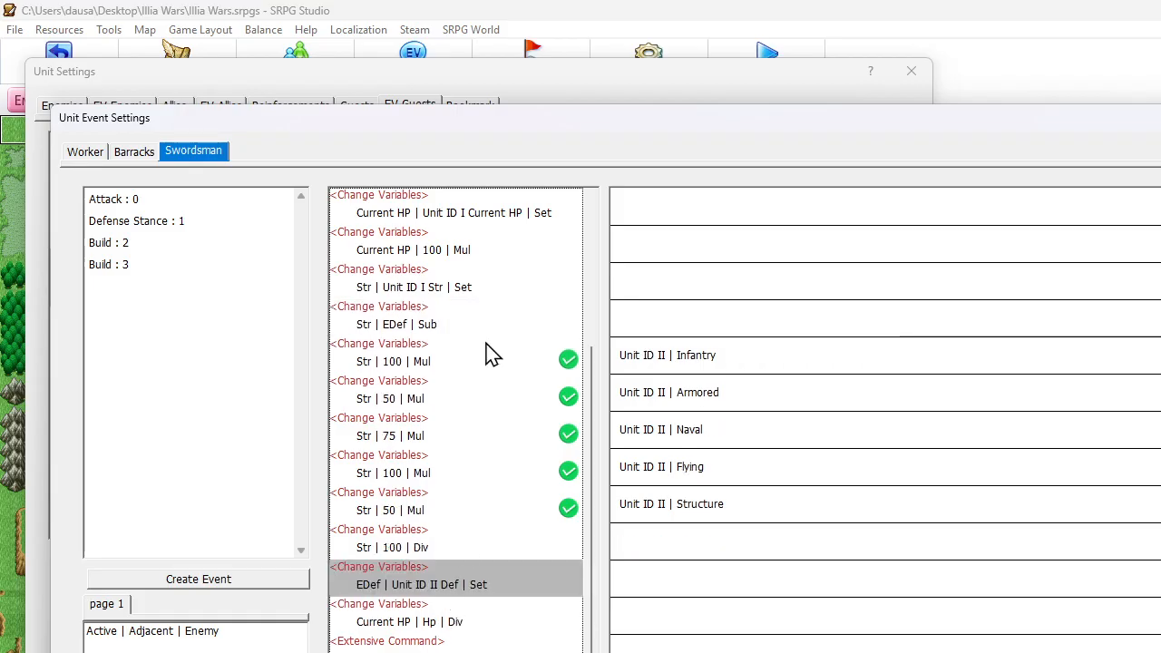
pyautogui.moveTo(459, 288); pyautogui.dragTo(445, 570)
pyautogui.moveTo(450, 212); pyautogui.dragTo(451, 543)
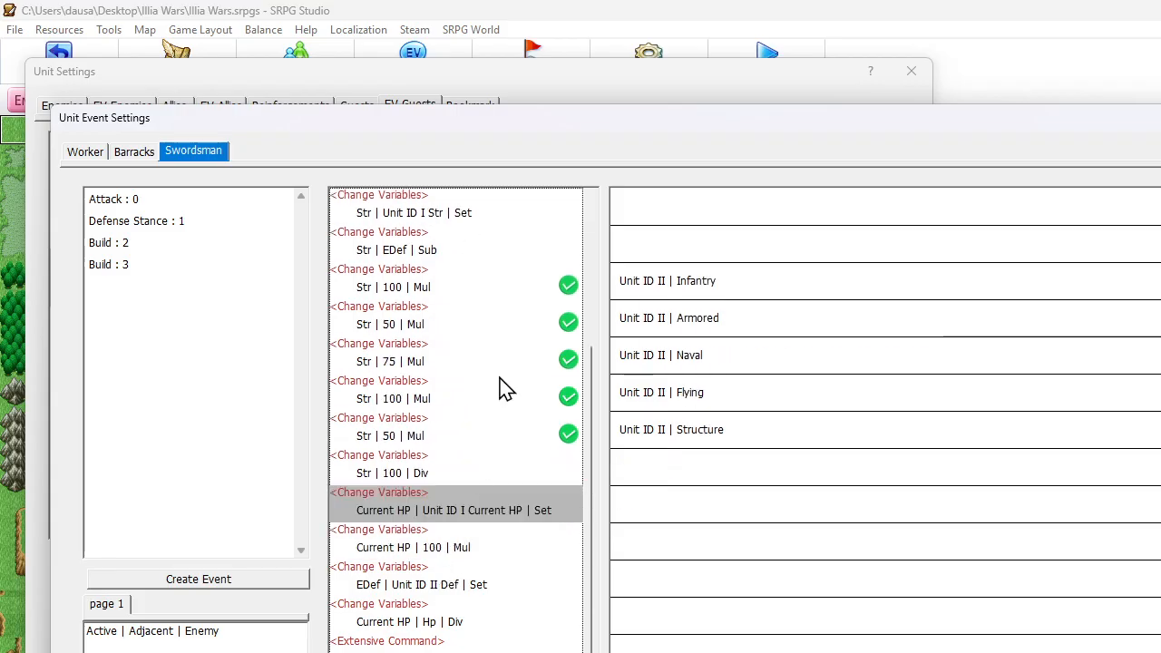
# - Copy the Str division by 100 below the Current HP division by Hp and switch the copy's operator to Mul
pyautogui.click(417, 624)
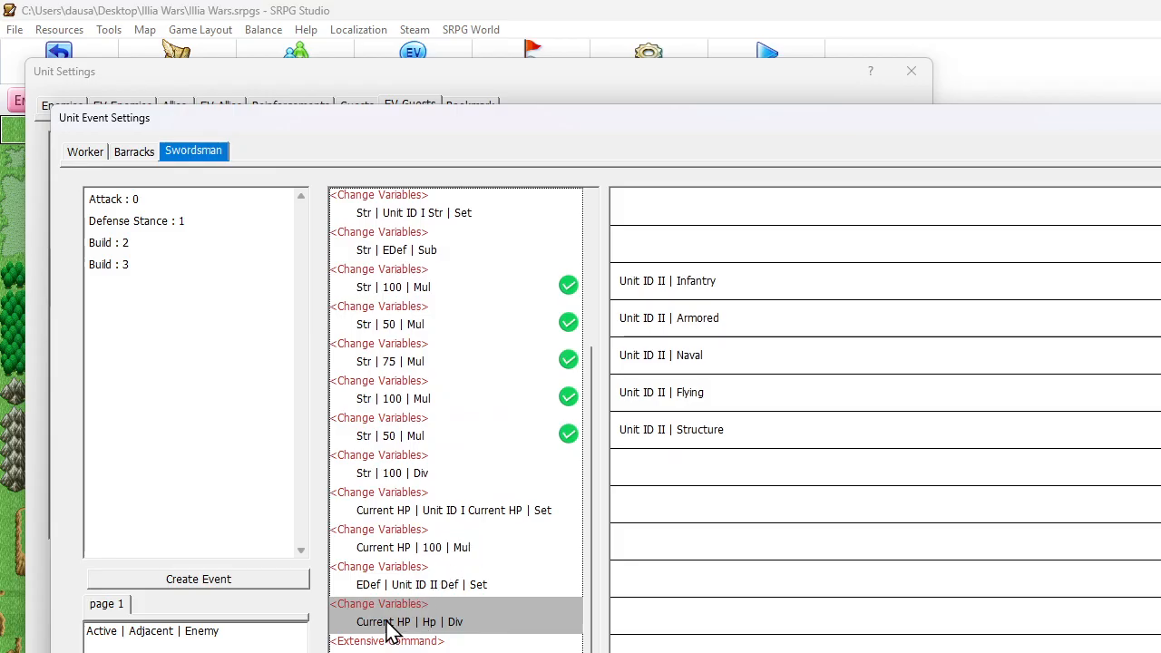
pyautogui.click(386, 473)
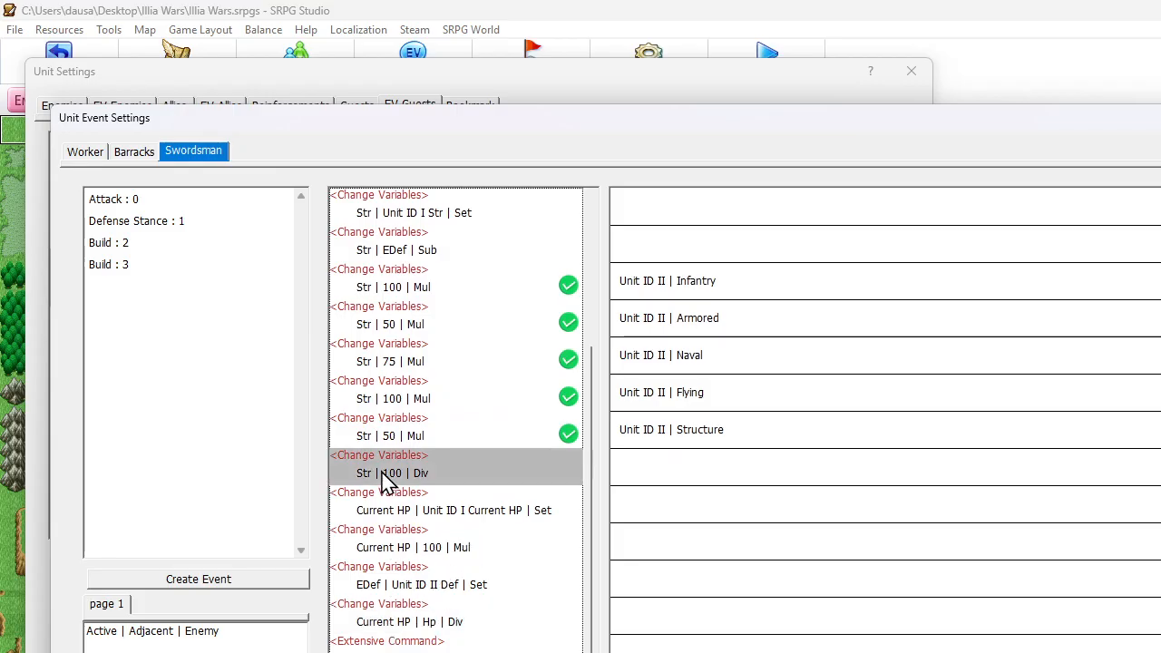
pyautogui.click(396, 622)
pyautogui.hotkey('ctrl', 'v')
pyautogui.doubleClick(432, 644)
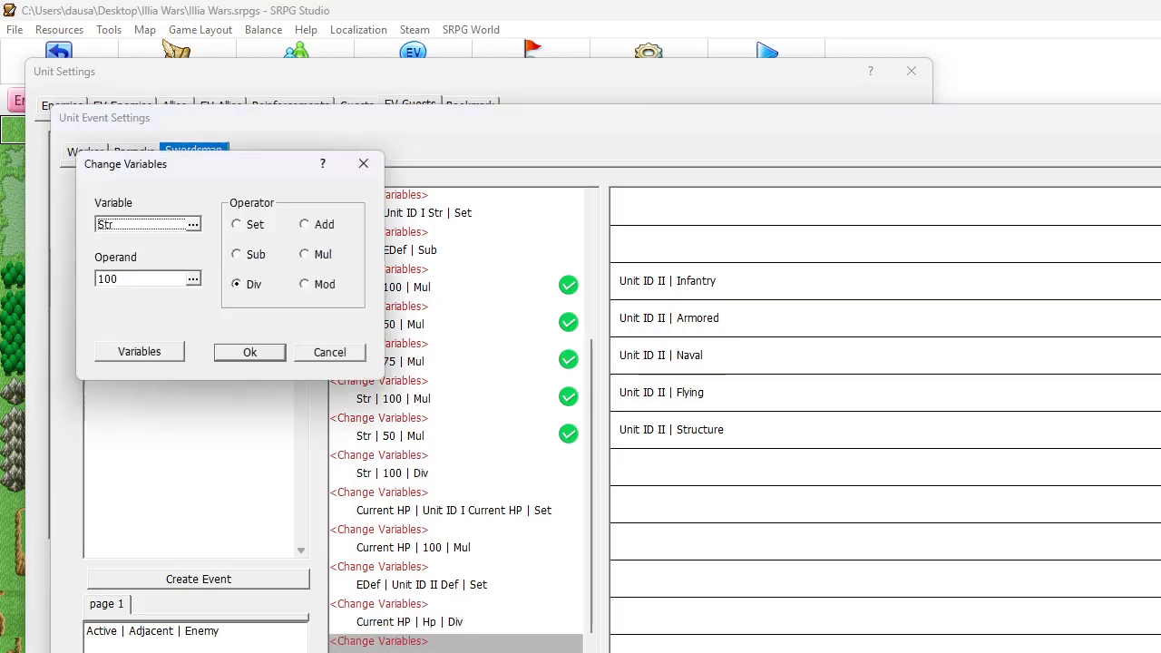
pyautogui.click(306, 255)
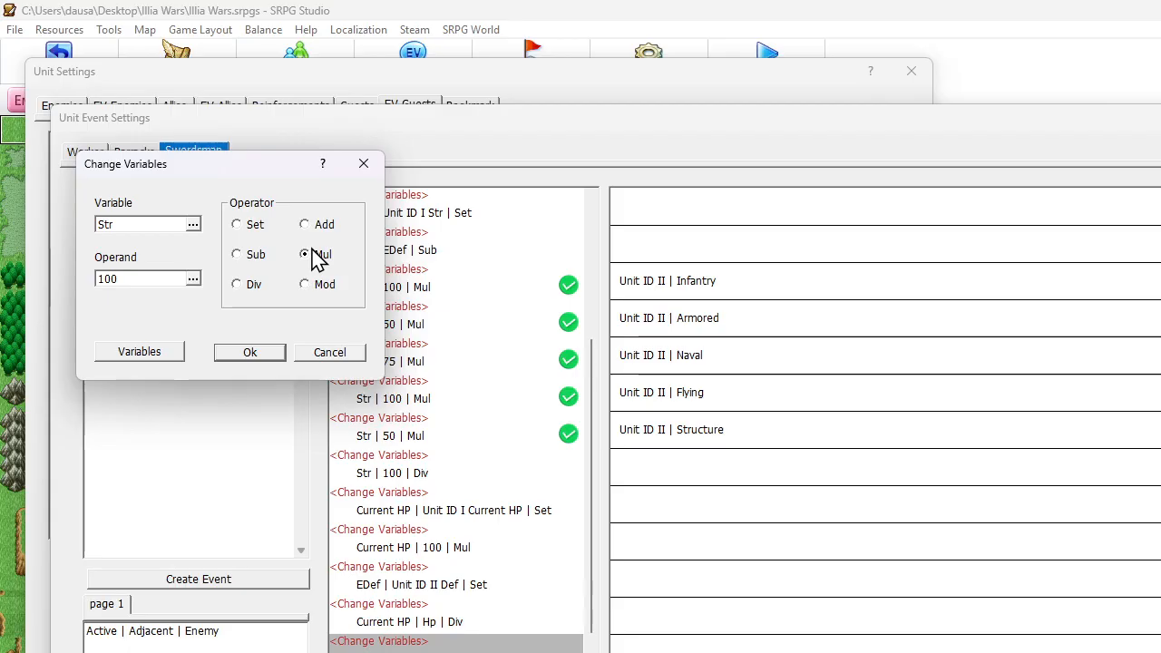
# - Set the operand of the copied Str multiplication command to the Current HP variable
pyautogui.doubleClick(151, 280)
pyautogui.click(154, 307)
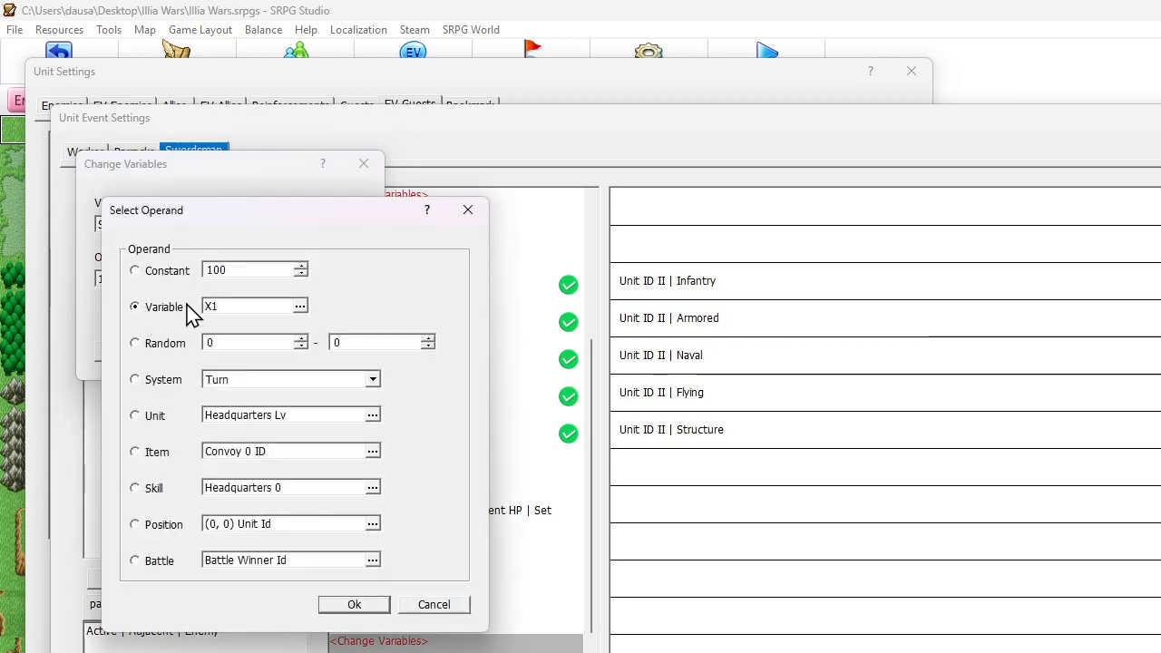
pyautogui.click(214, 308)
pyautogui.doubleClick(226, 308)
pyautogui.click(275, 291)
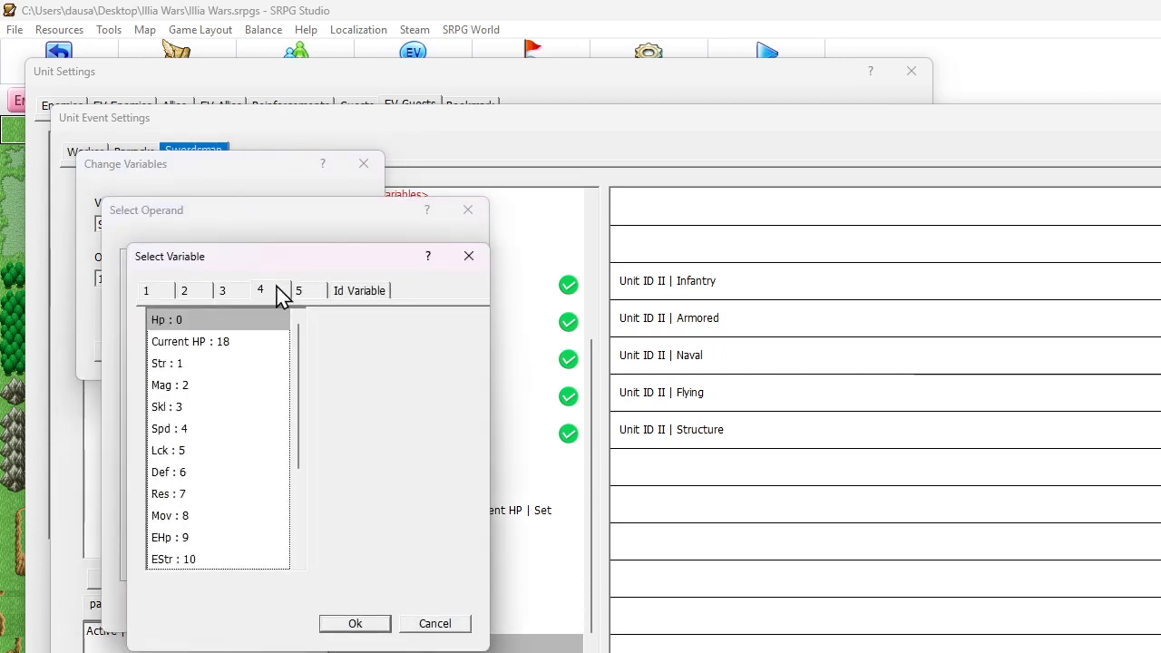
pyautogui.click(225, 349)
pyautogui.click(350, 625)
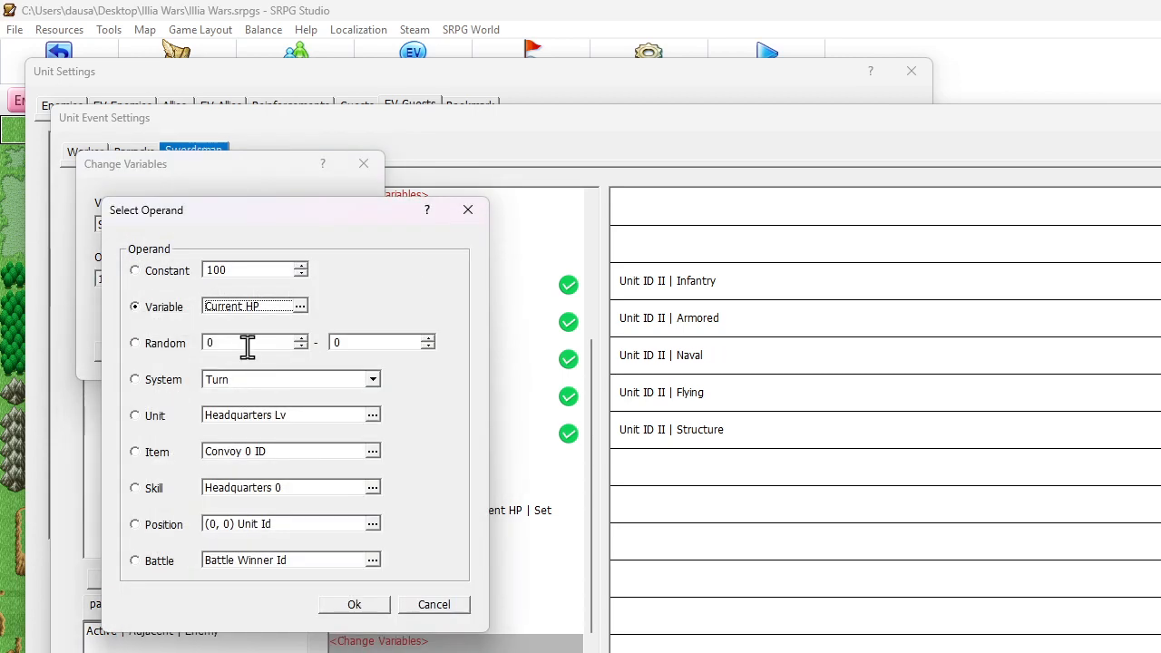
pyautogui.click(362, 608)
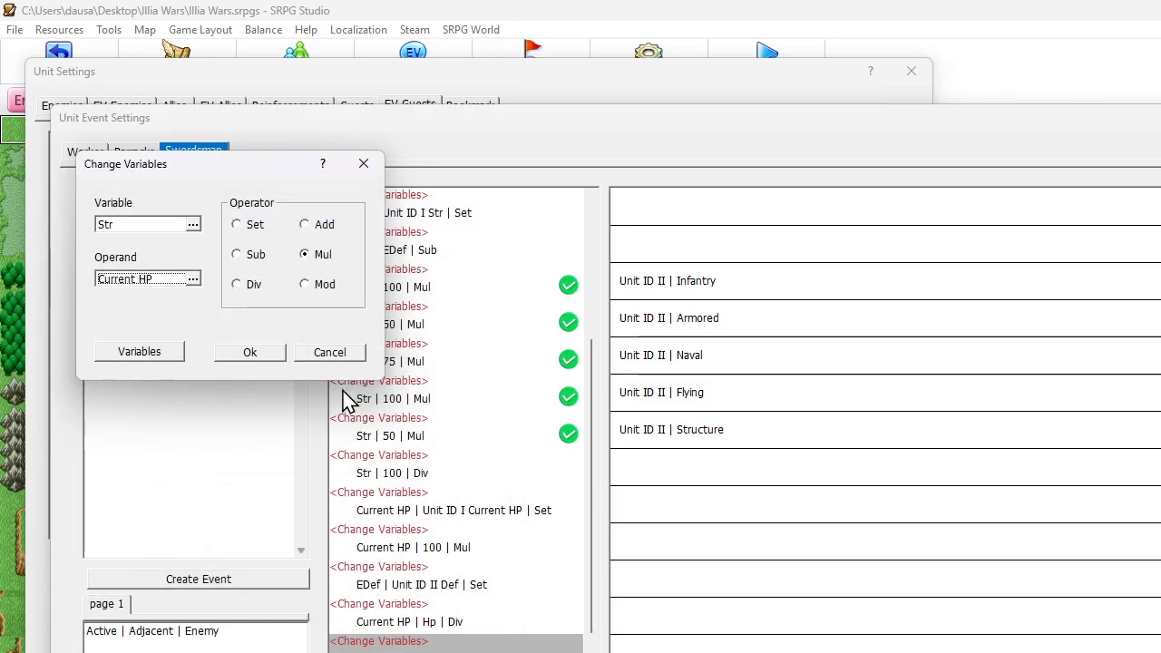
pyautogui.click(273, 352)
# - Copy the Str division by 100 below the Str multiplication by Current HP and close the Swordsman's unit settings, keeping the changes
pyautogui.click(383, 473)
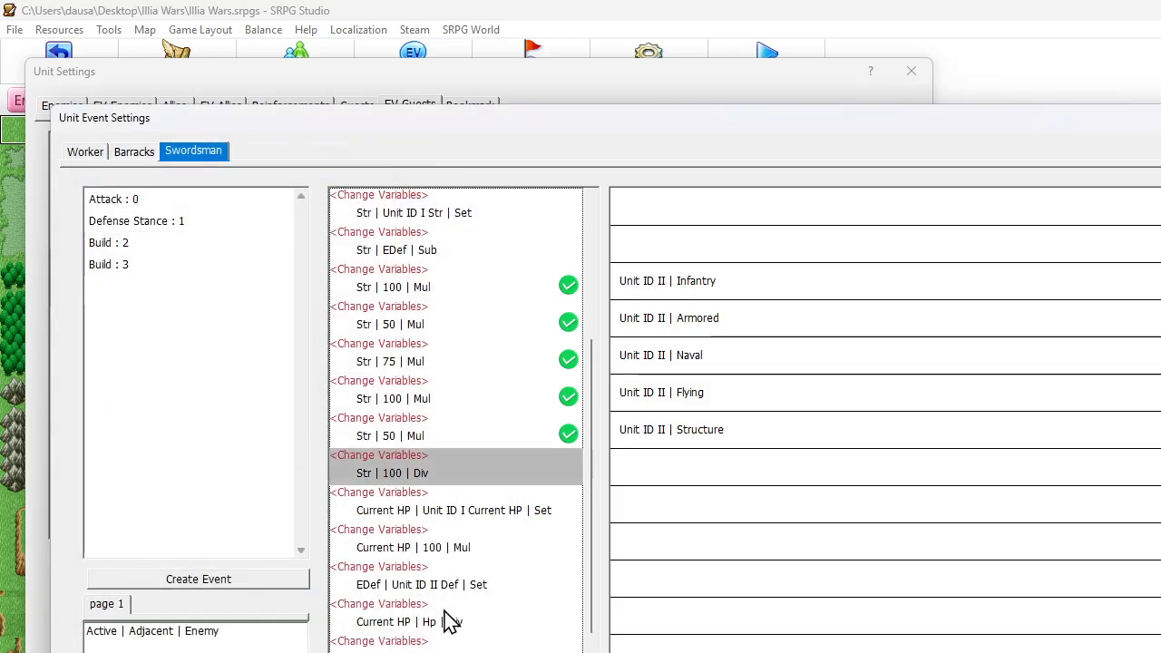
pyautogui.click(461, 646)
pyautogui.hotkey('ctrl', 'v')
pyautogui.scroll(-1, 462, 535)
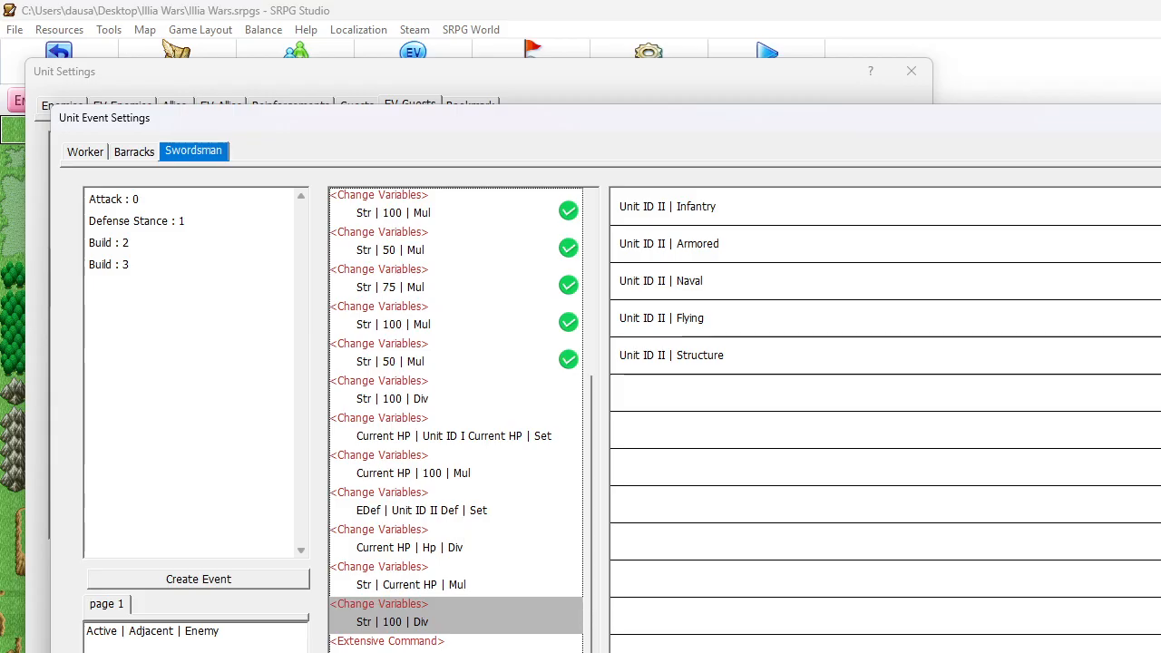
pyautogui.press('Escape')
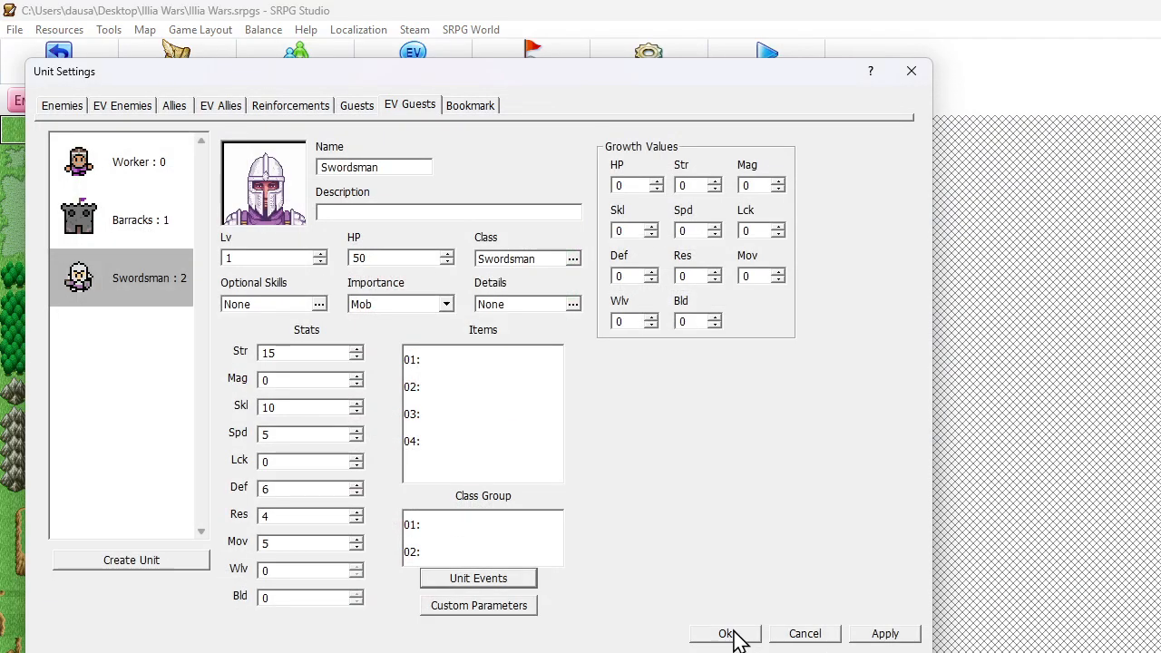
pyautogui.click(734, 634)
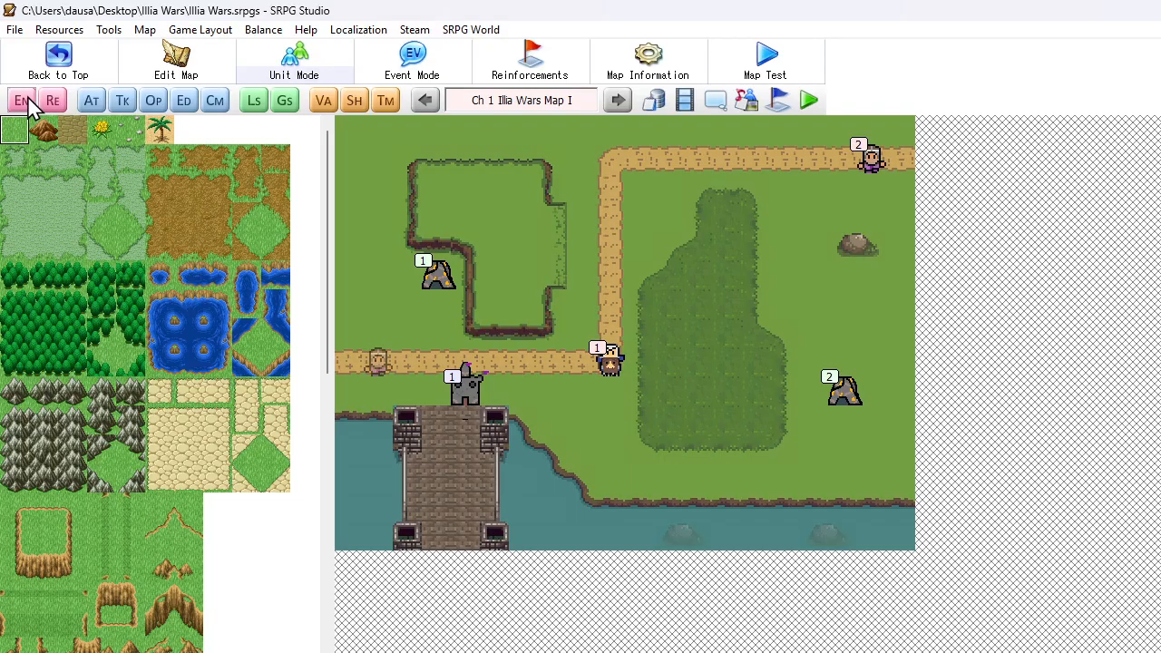
# - Open the Headquarters' CO Power event on the map and add Player to its Reduce HP command's filter
pyautogui.doubleClick(462, 390)
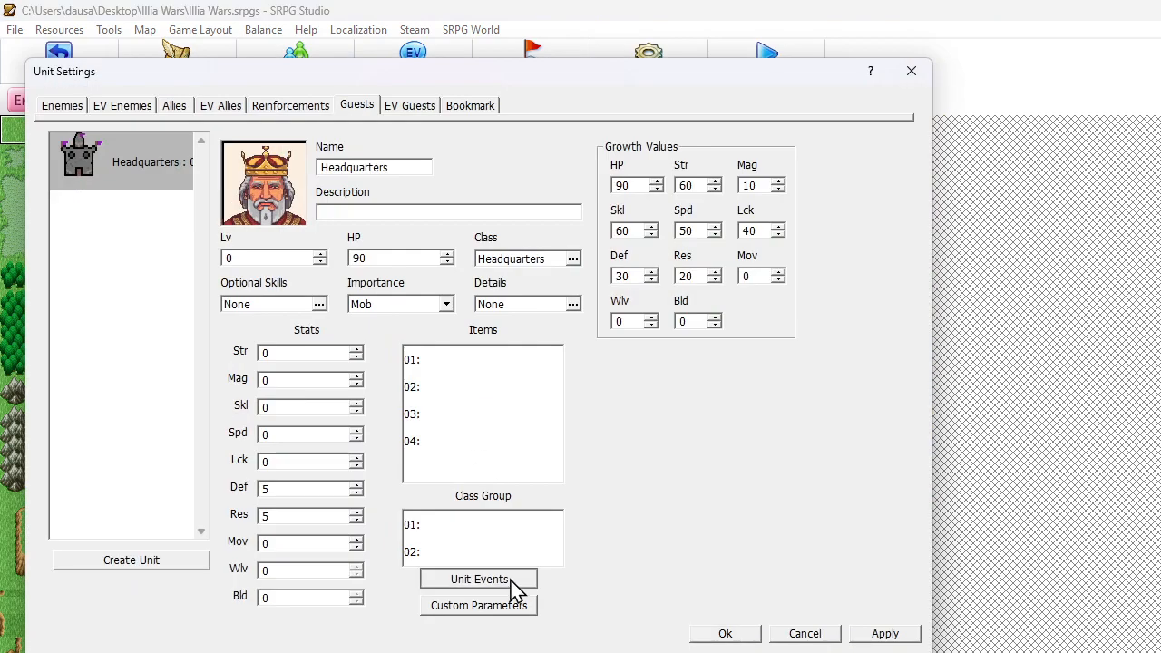
pyautogui.click(511, 580)
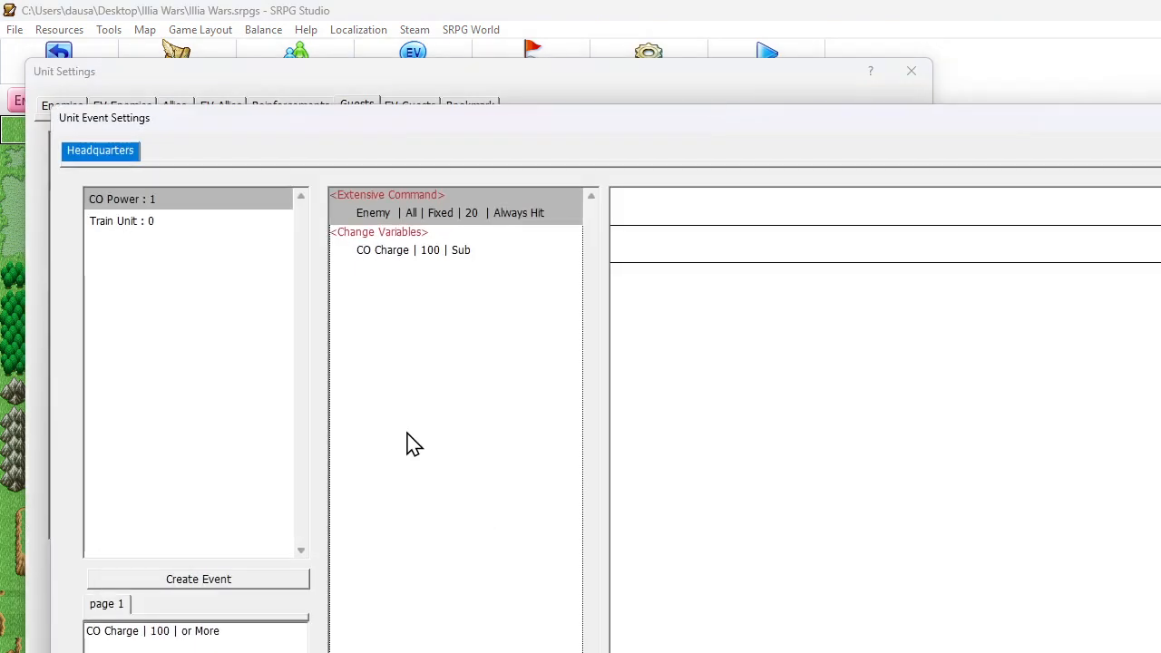
pyautogui.doubleClick(454, 216)
pyautogui.click(194, 225)
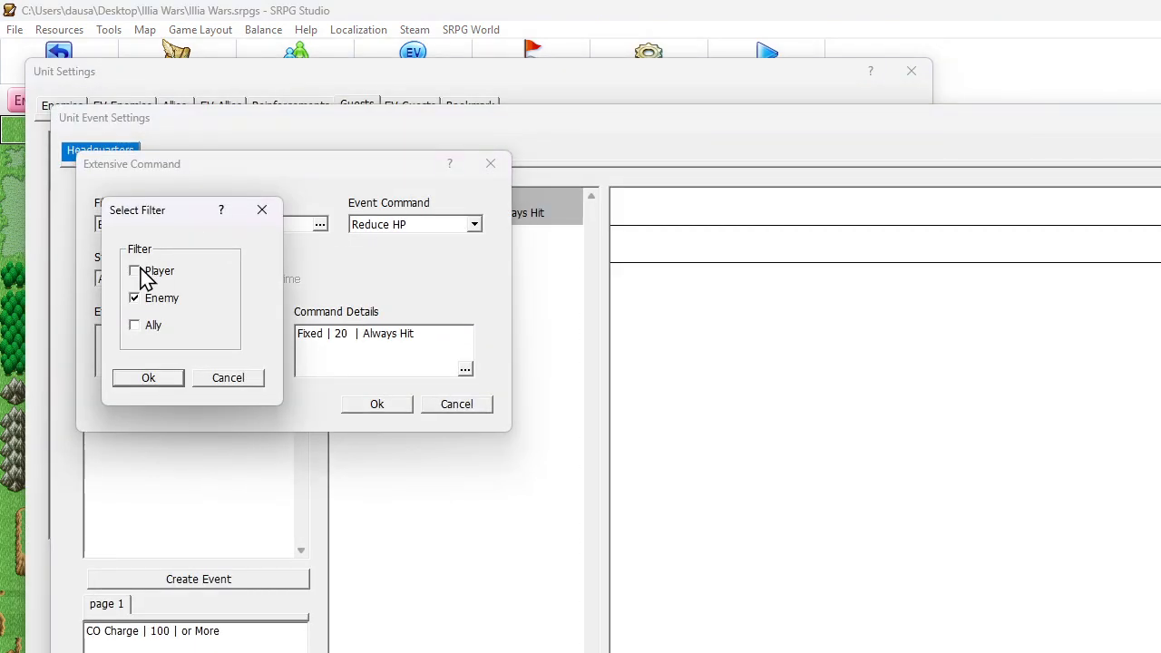
pyautogui.click(134, 270)
pyautogui.click(161, 379)
# - Set the CO Power event's fixed Reduce HP damage to 25 and save the Headquarters' unit settings
pyautogui.doubleClick(388, 365)
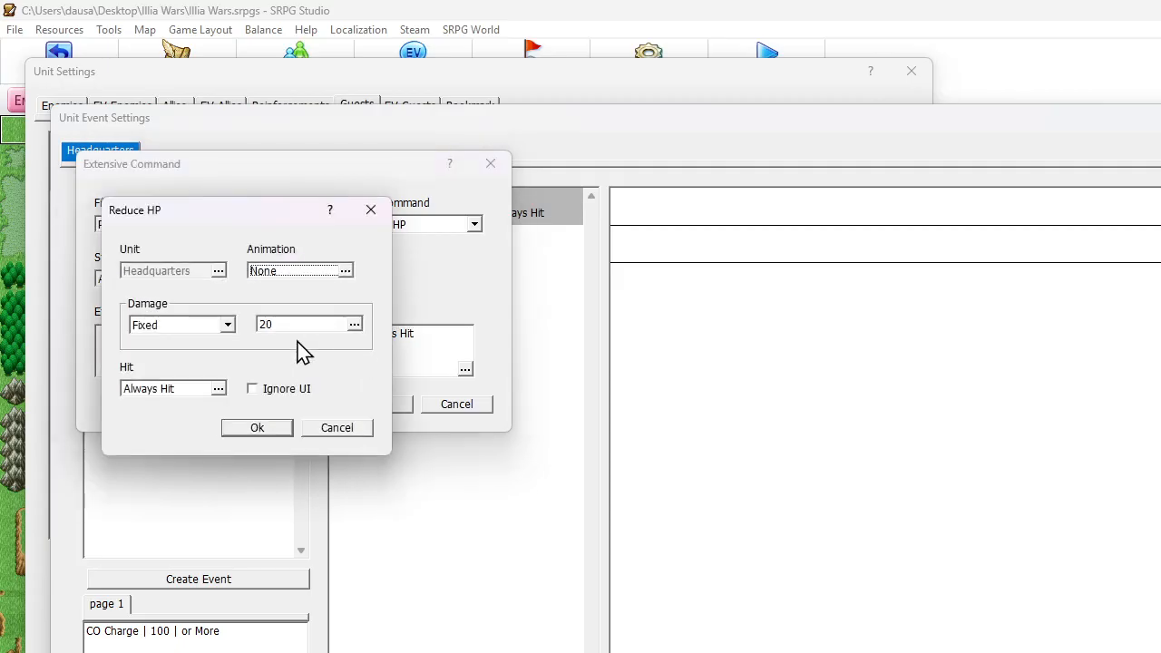
pyautogui.click(270, 322)
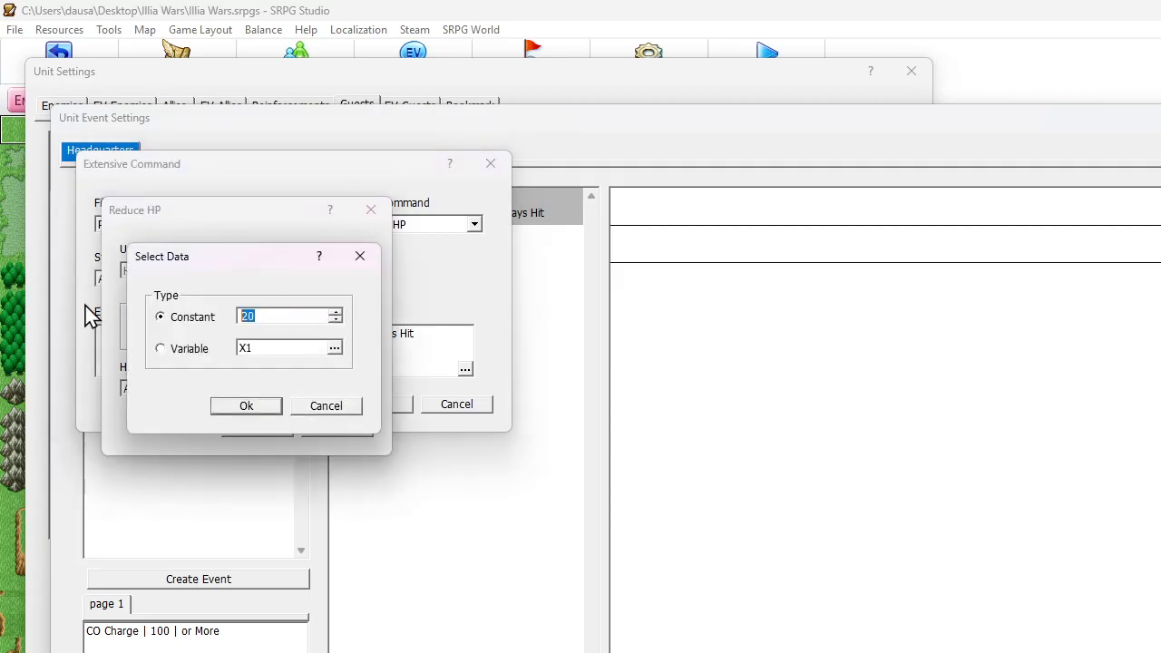
pyautogui.write('25')
pyautogui.click(231, 410)
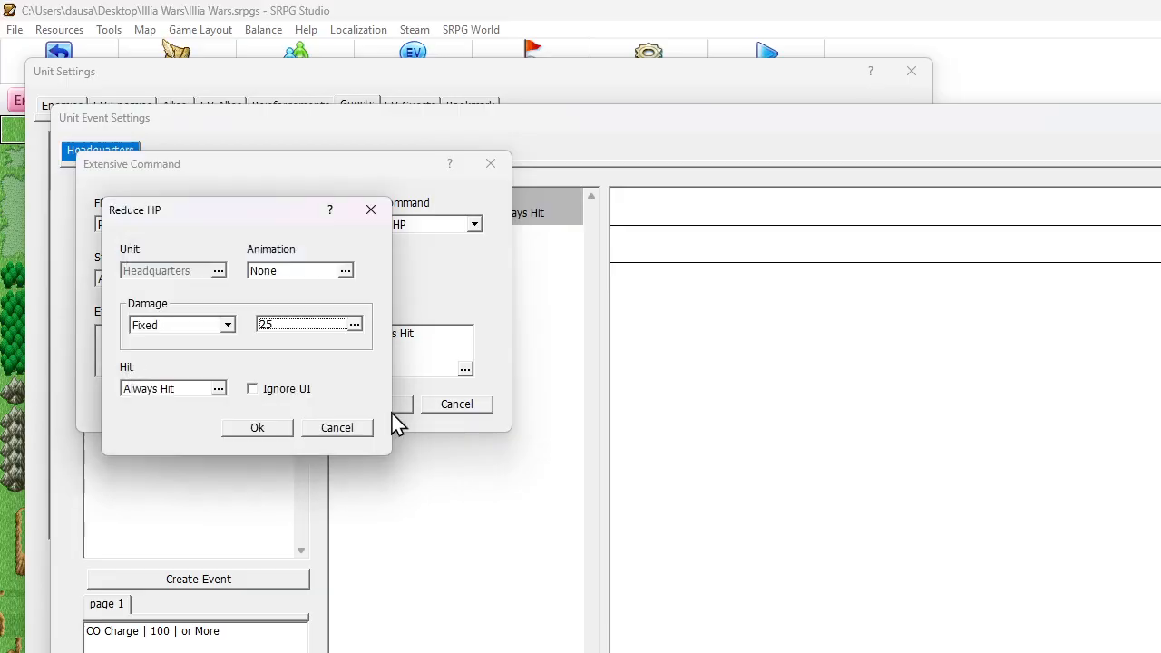
pyautogui.click(276, 427)
pyautogui.click(383, 406)
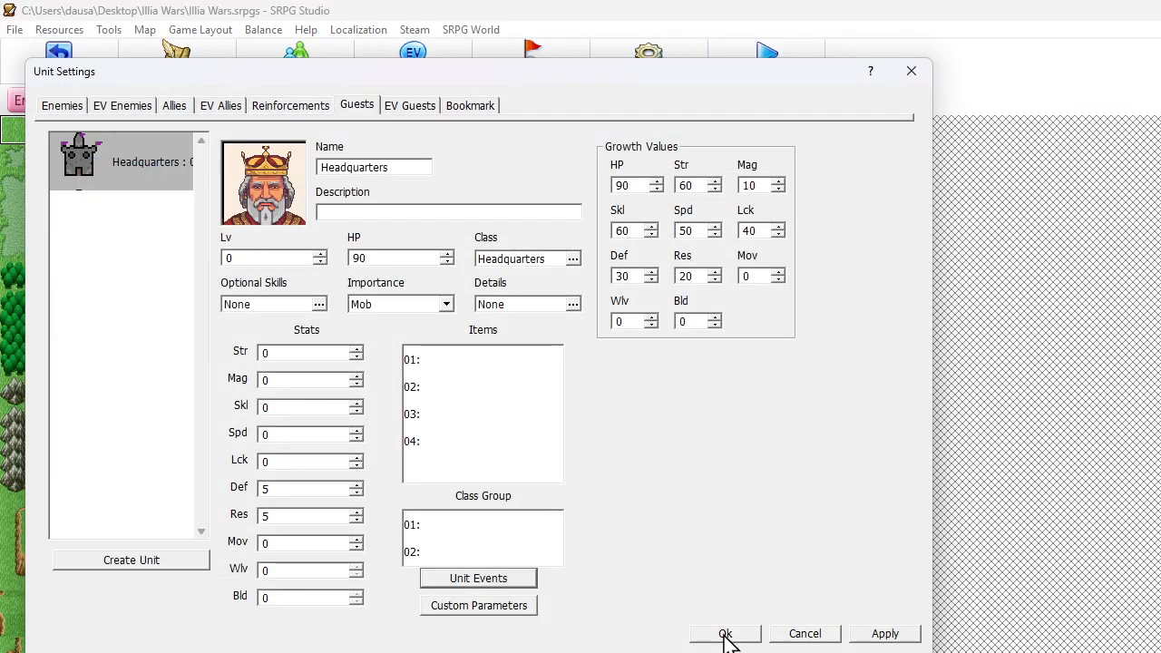
pyautogui.click(729, 633)
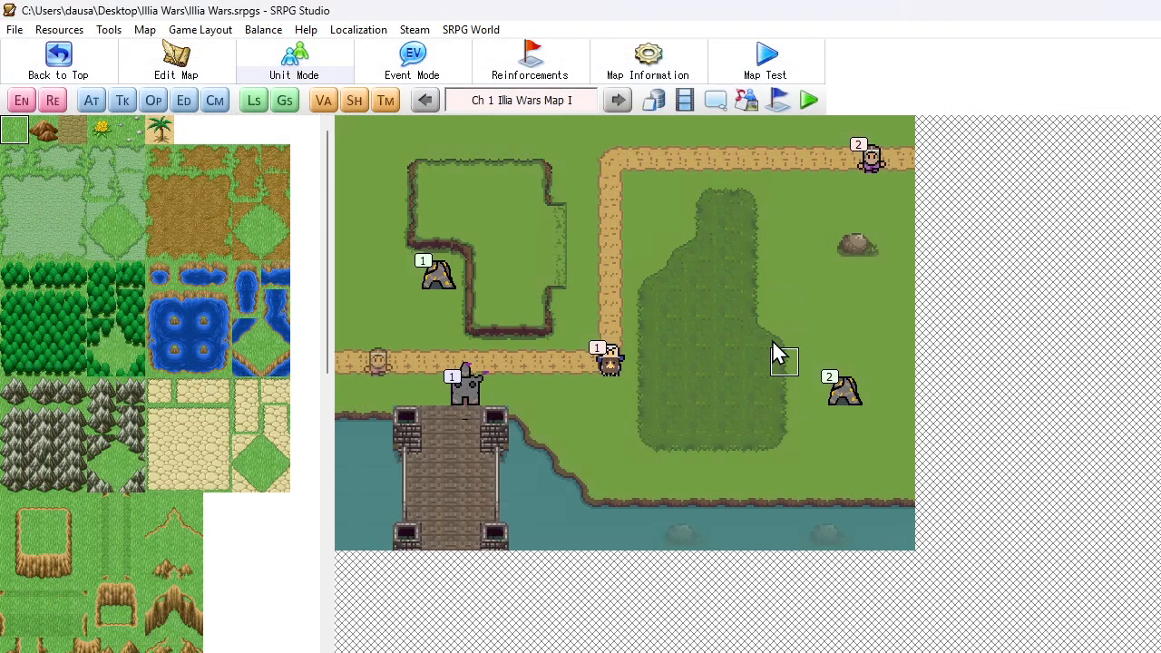
# - Start a map test, move the worker on the road below the nearby mine and use its action on the mine
pyautogui.click(767, 72)
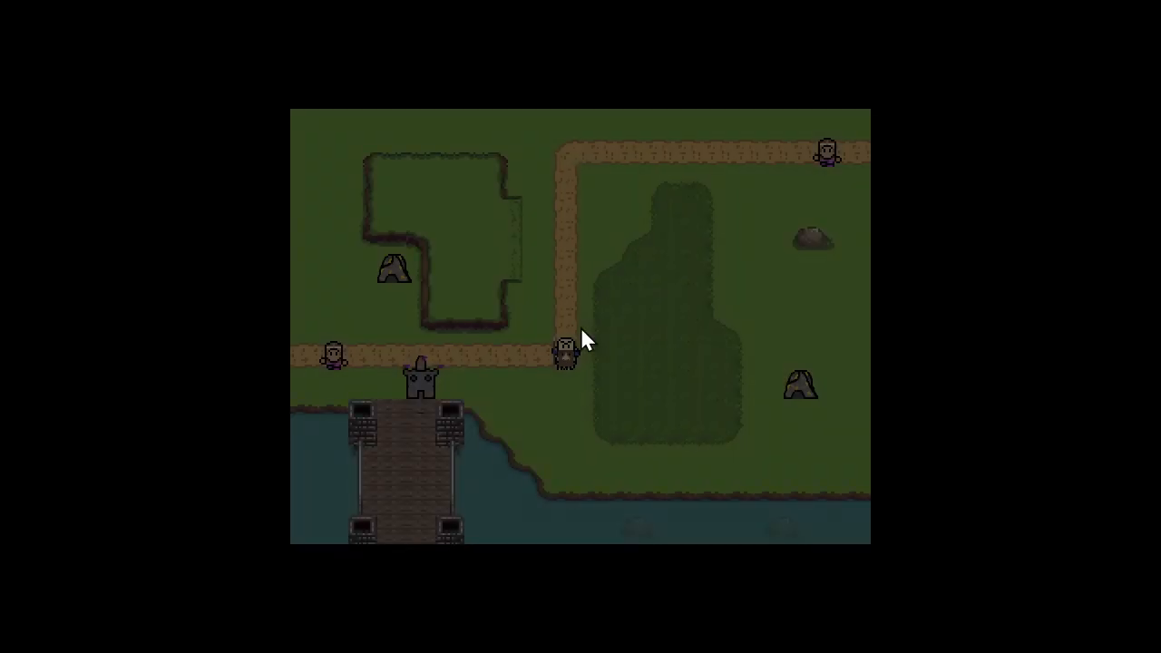
pyautogui.click(335, 353)
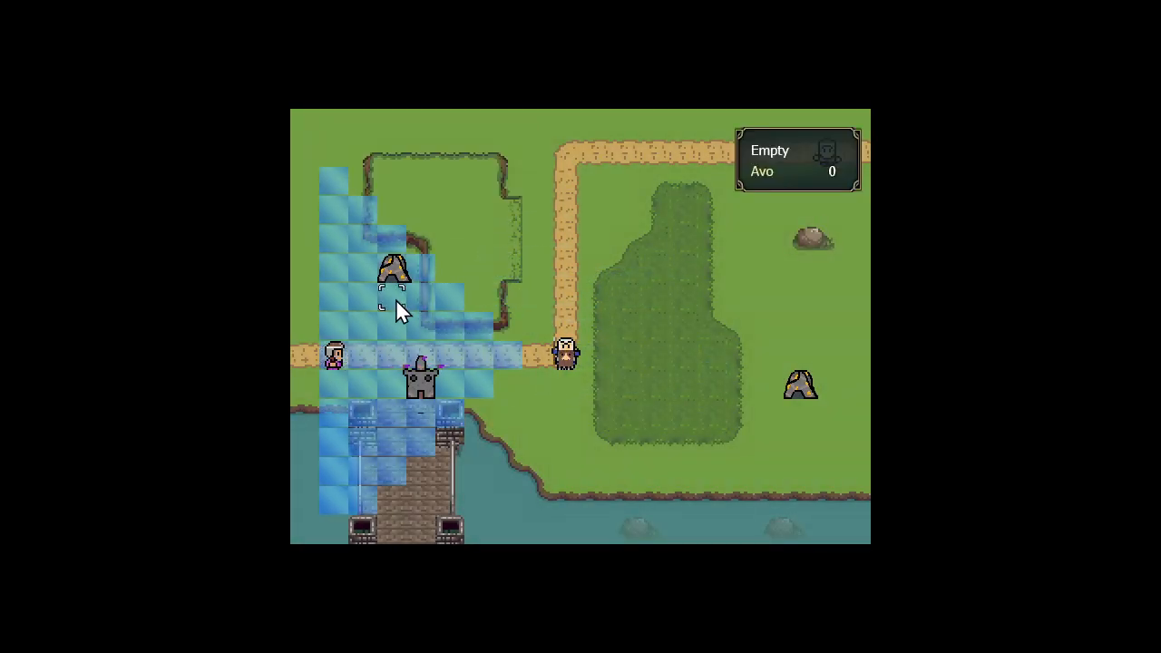
pyautogui.click(399, 309)
pyautogui.click(461, 338)
pyautogui.click(401, 274)
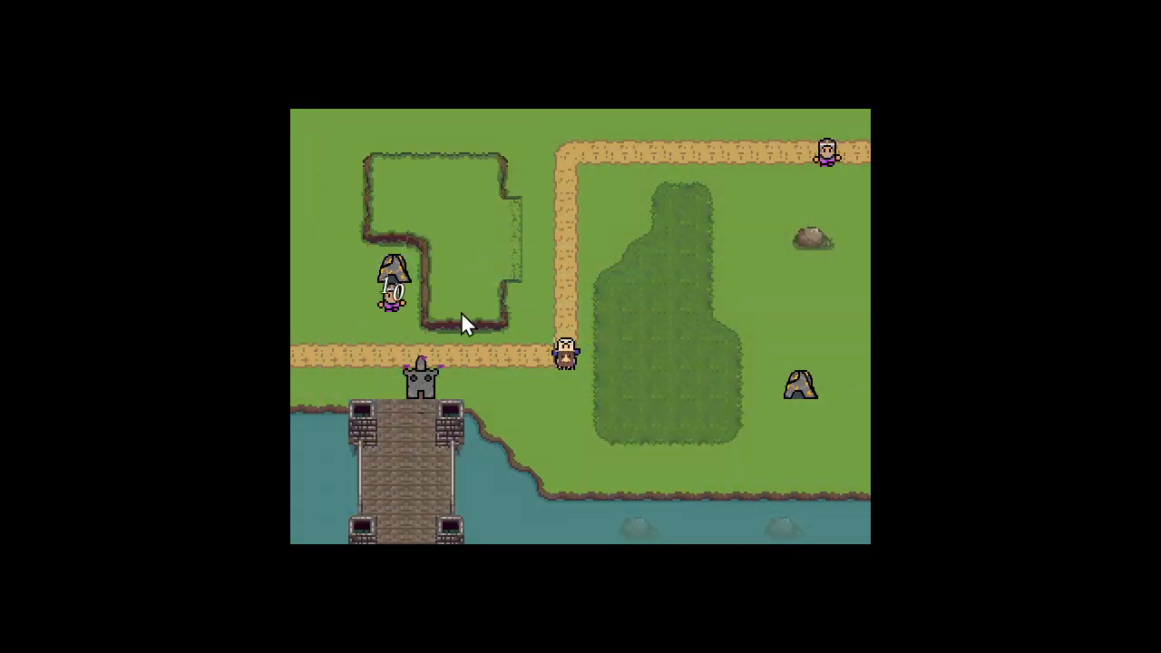
# - Build a Swordsman from the Headquarters on the grass tile directly east of it
pyautogui.click(413, 385)
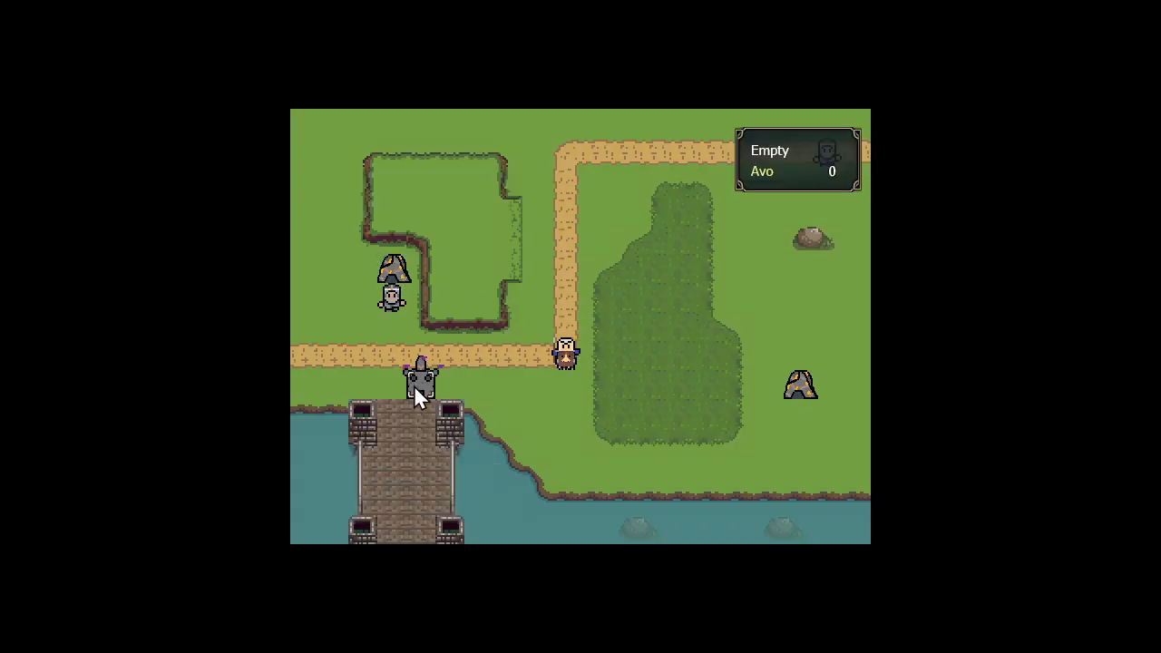
pyautogui.click(505, 423)
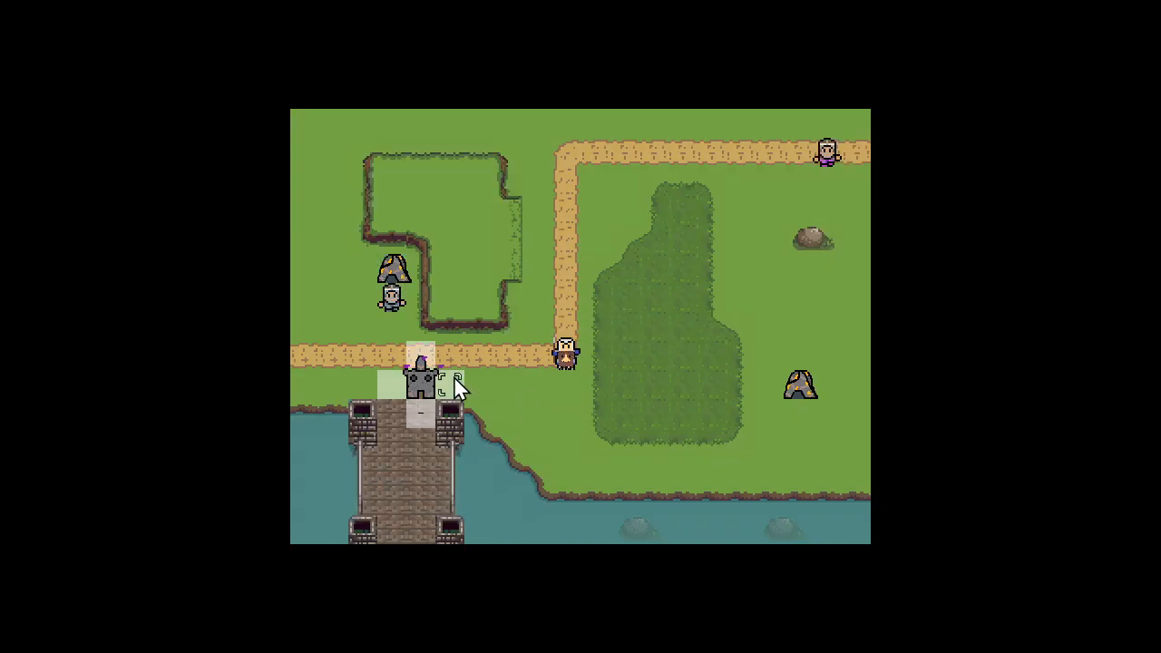
pyautogui.click(454, 385)
pyautogui.click(555, 295)
# - Move the new Swordsman along the road beside the enemy at the road corner and have it attack
pyautogui.click(471, 409)
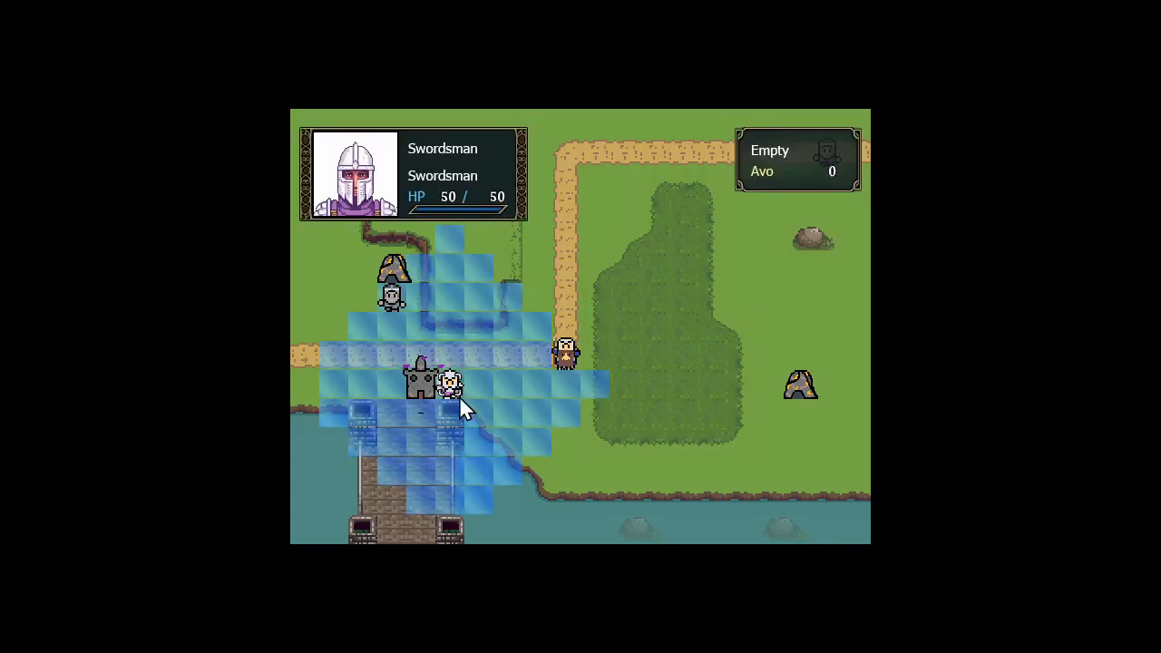
pyautogui.click(540, 361)
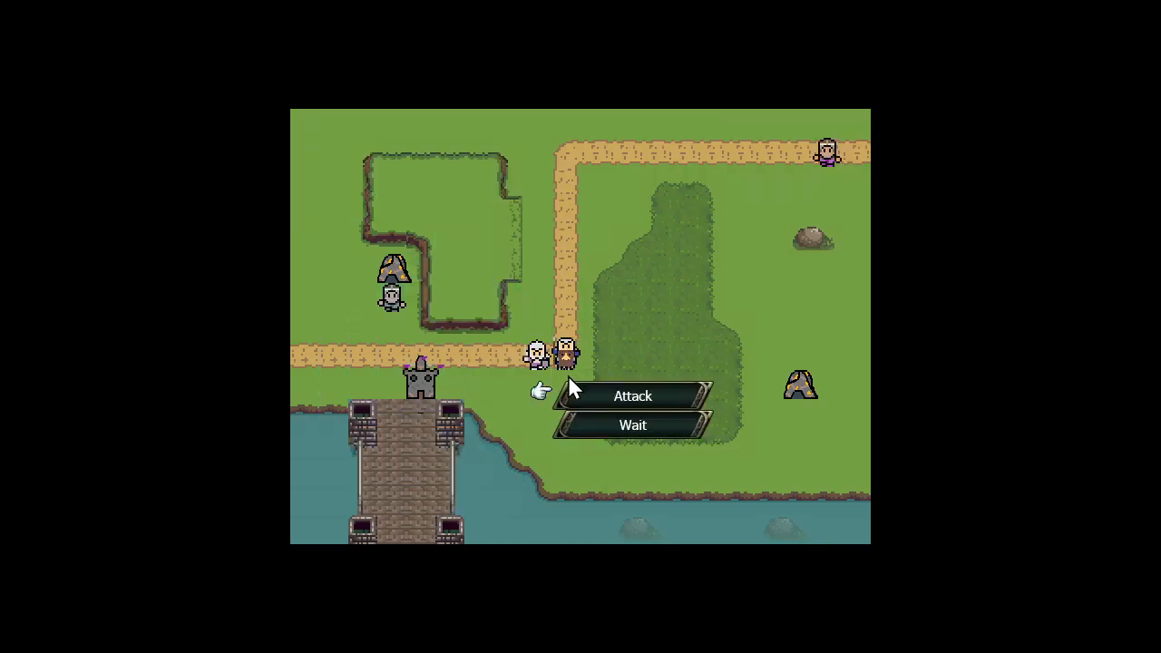
pyautogui.click(597, 397)
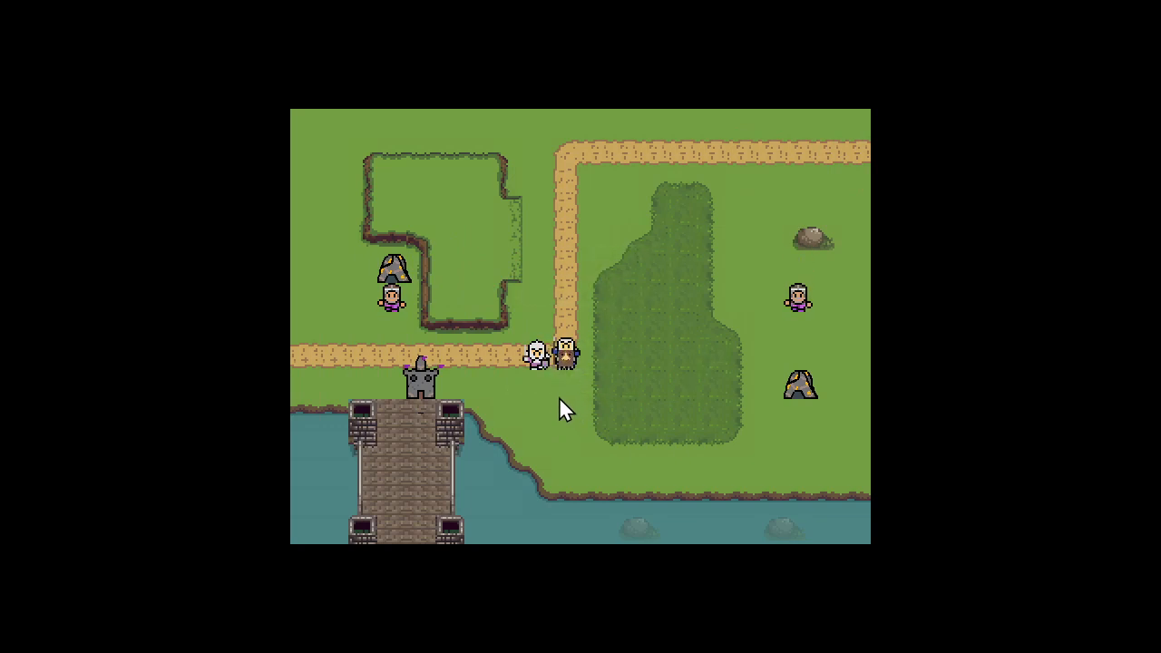
# - Attack the enemy at the road corner again with the Swordsman without moving it, and dismiss the map menu
pyautogui.click(535, 358)
pyautogui.click(535, 358)
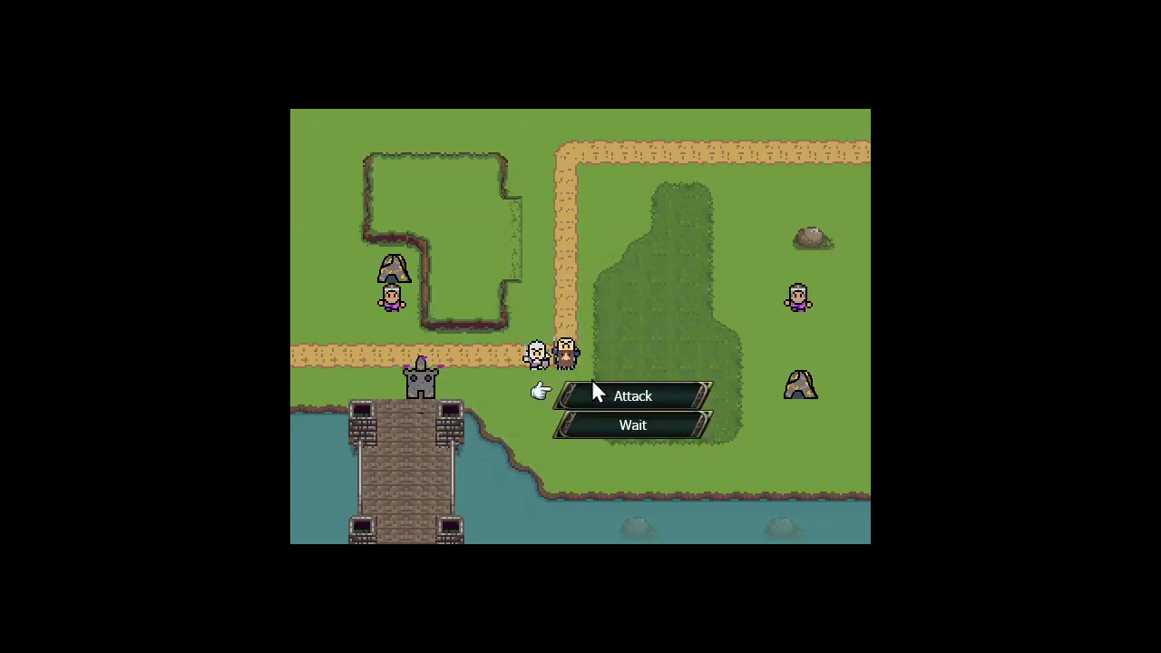
pyautogui.click(593, 389)
pyautogui.click(595, 357)
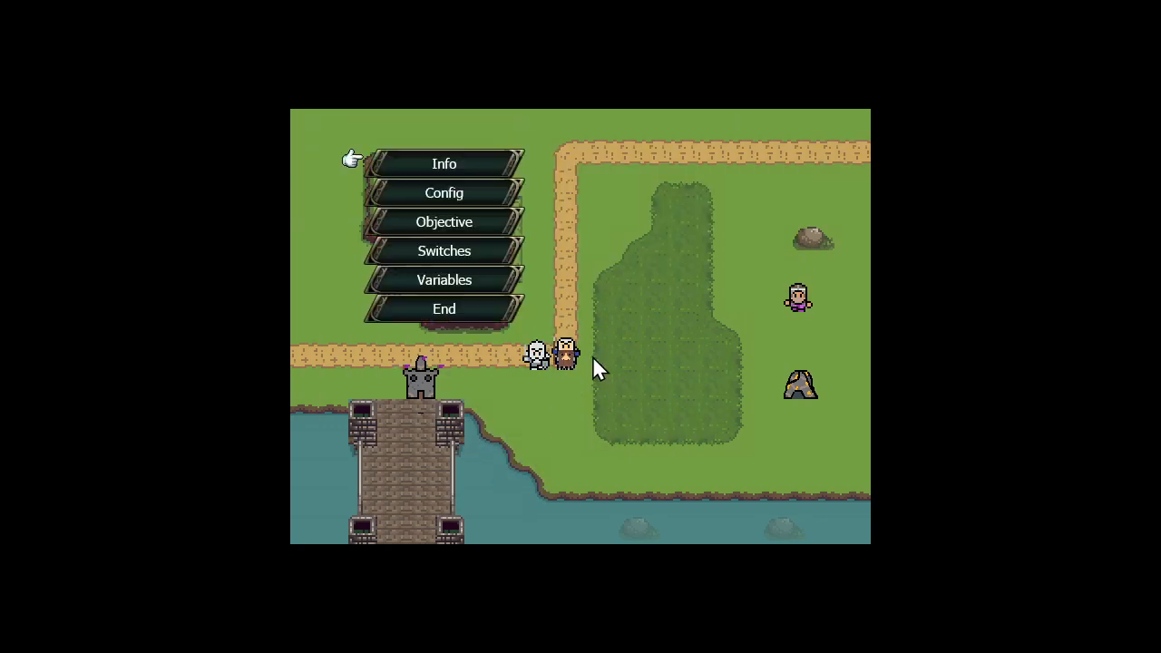
pyautogui.rightClick(568, 358)
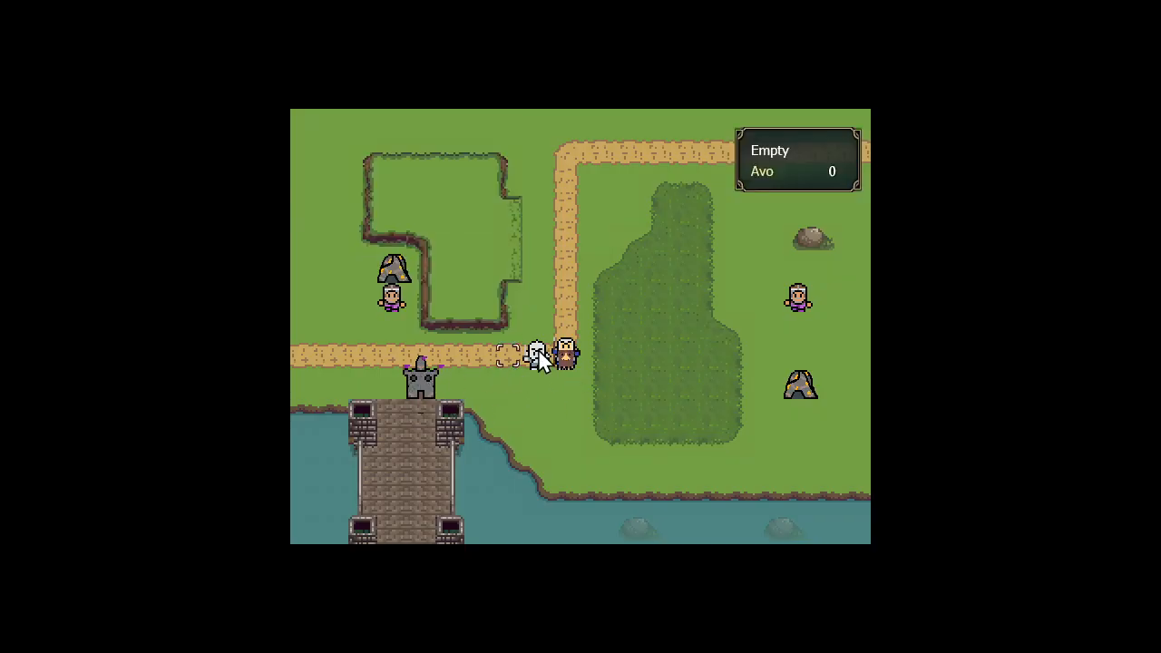
# - End the player turn, select the Swordsman in the new player phase and quit the map test
pyautogui.click(538, 402)
pyautogui.click(449, 309)
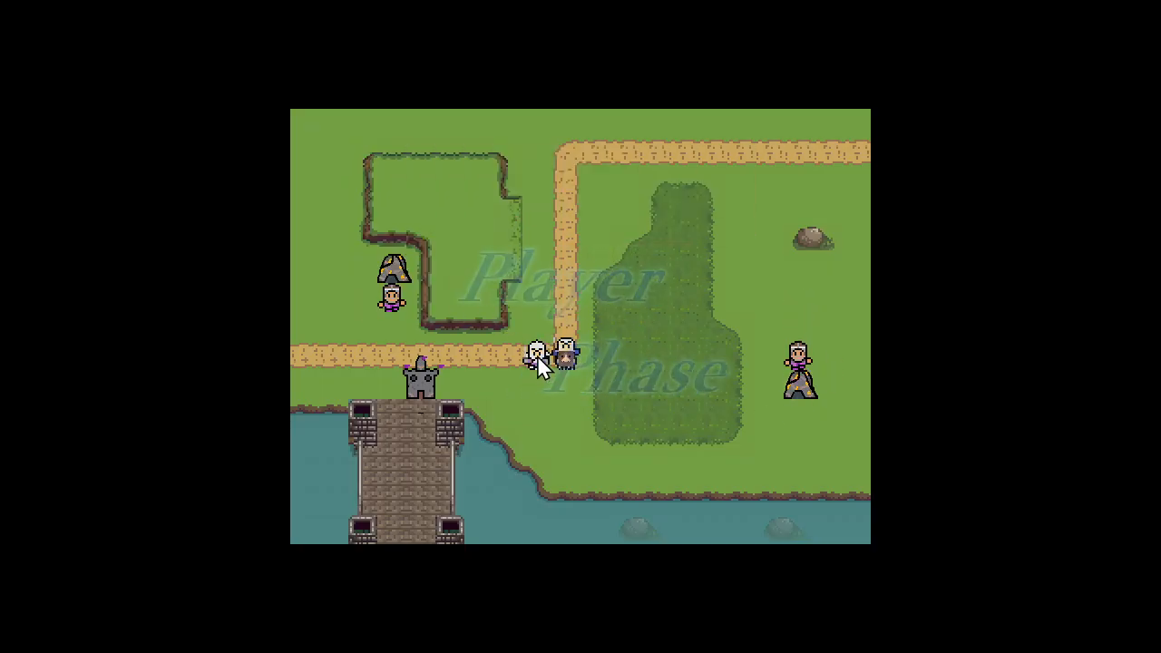
pyautogui.click(536, 355)
pyautogui.click(537, 354)
pyautogui.hotkey('alt', 'F4')
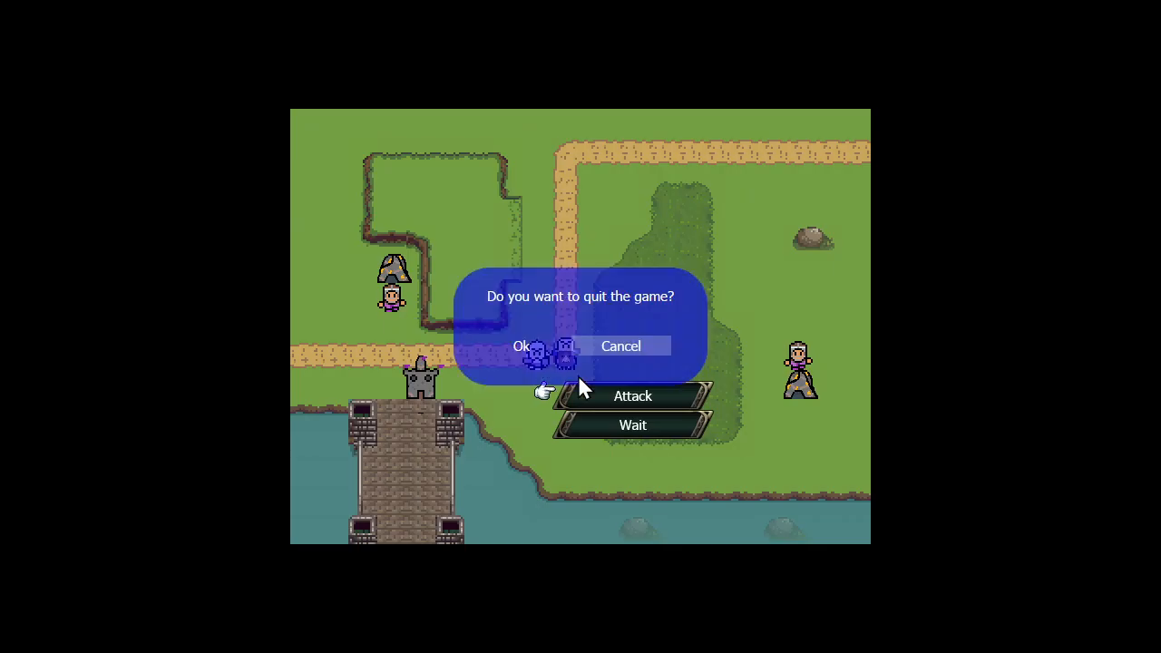
pyautogui.press('Left')
pyautogui.press('Return')
# - Open Illia Wars Map I and bring up the Attack event of the Swordsman among the EV Guests
pyautogui.click(73, 77)
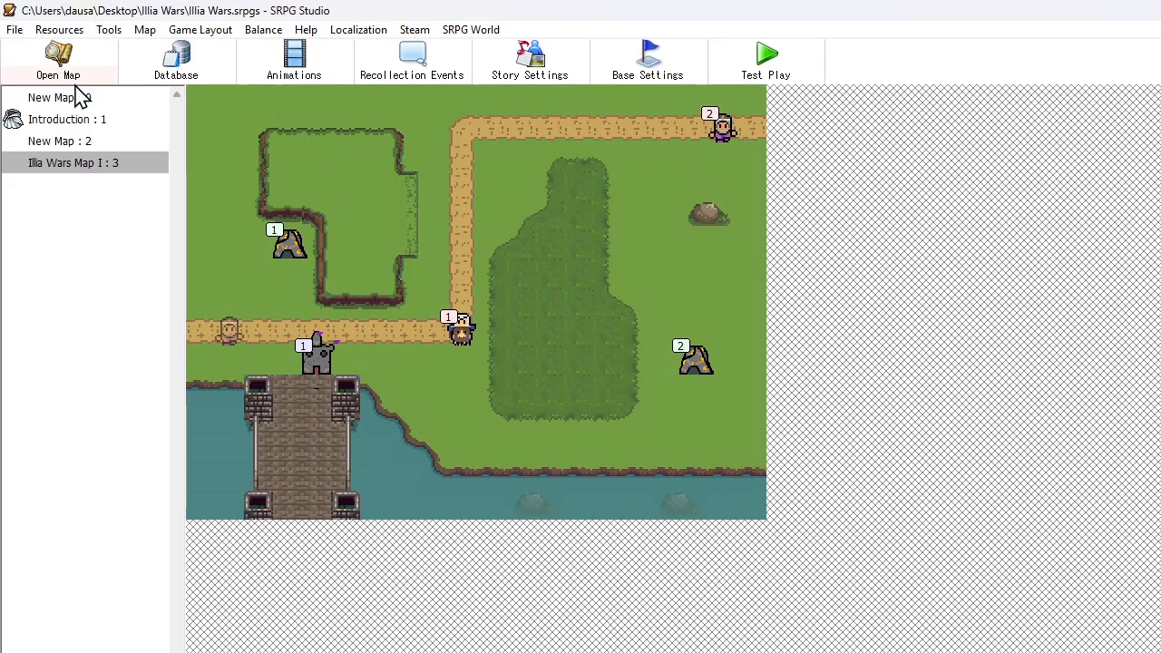
pyautogui.click(59, 61)
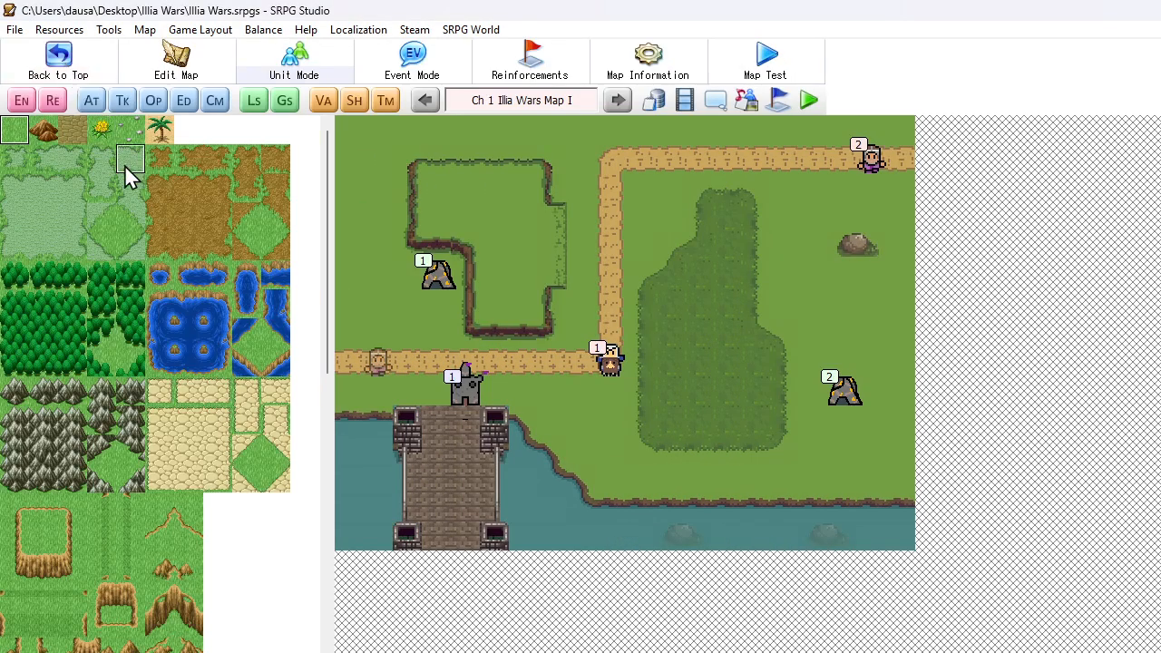
pyautogui.click(34, 100)
pyautogui.click(414, 106)
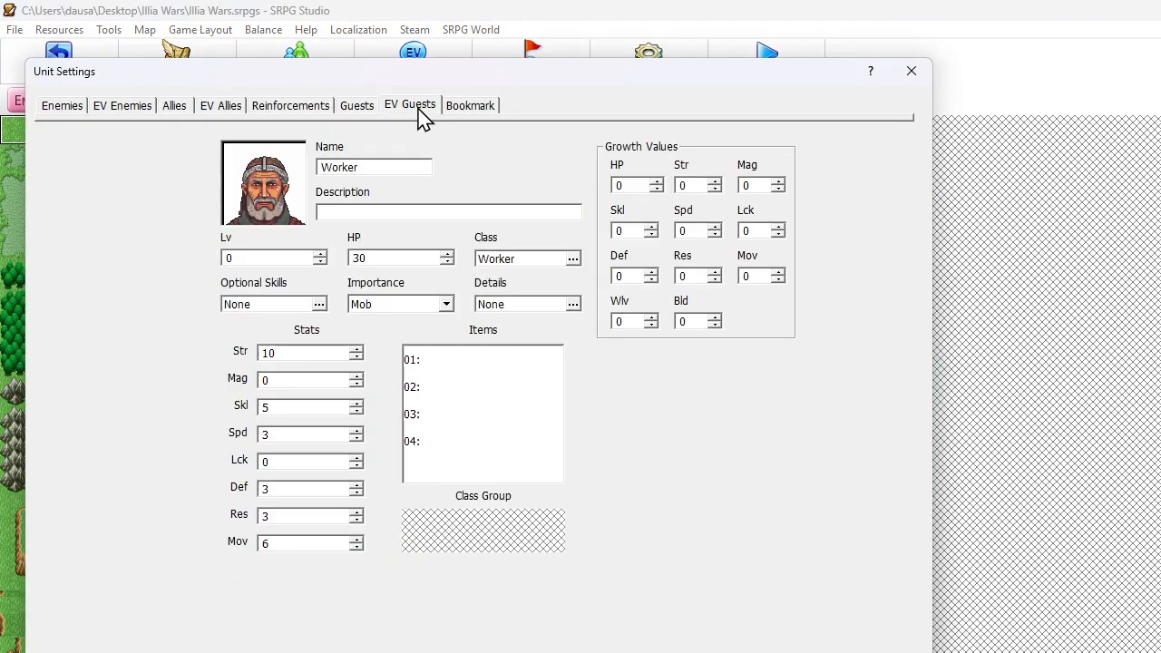
pyautogui.click(163, 288)
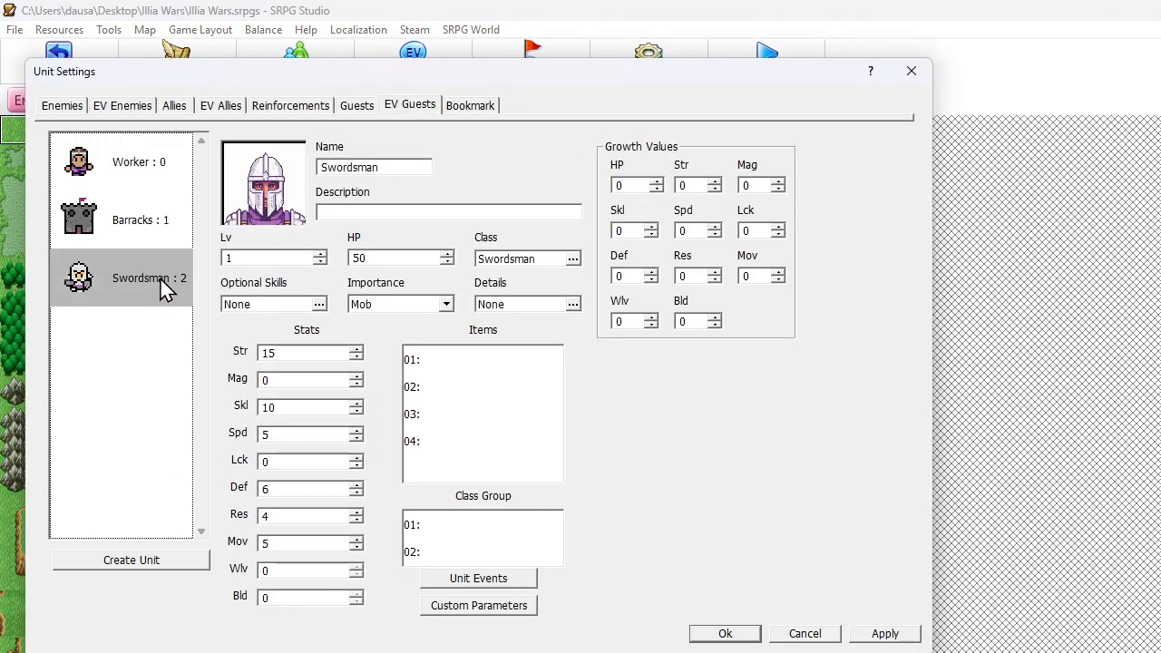
pyautogui.click(444, 584)
pyautogui.scroll(-3, 410, 526)
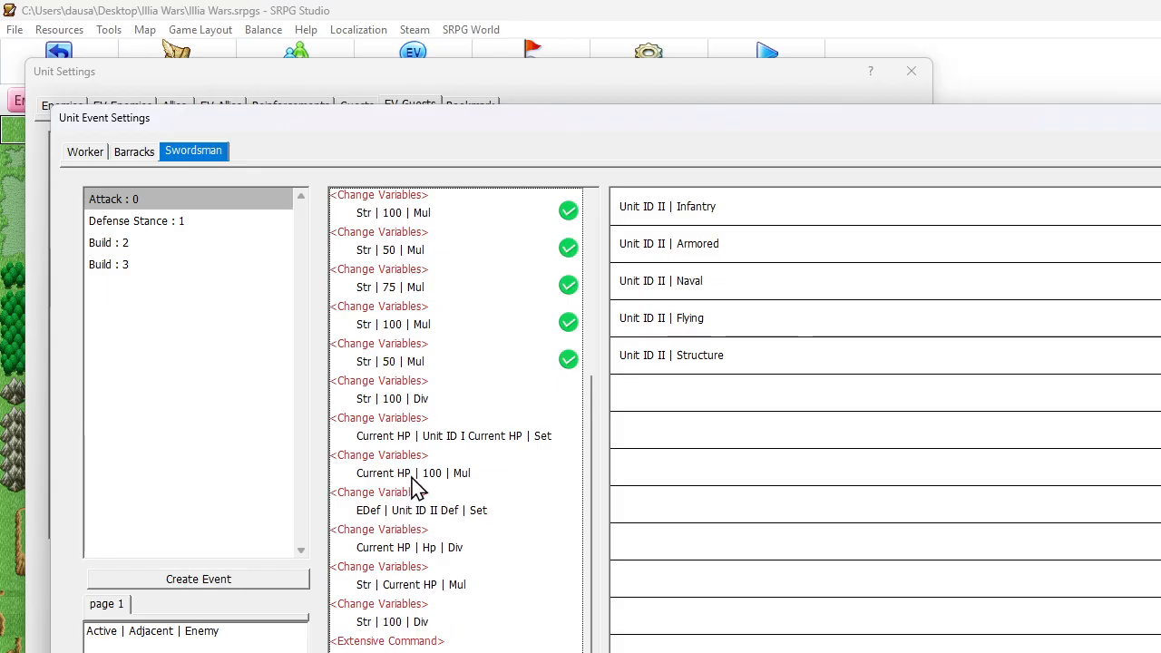
# - Append a Change Variables command that adds 100 to CO Charge to the Swordsman's Attack event and confirm the event settings
pyautogui.click(438, 641)
pyautogui.click(444, 652)
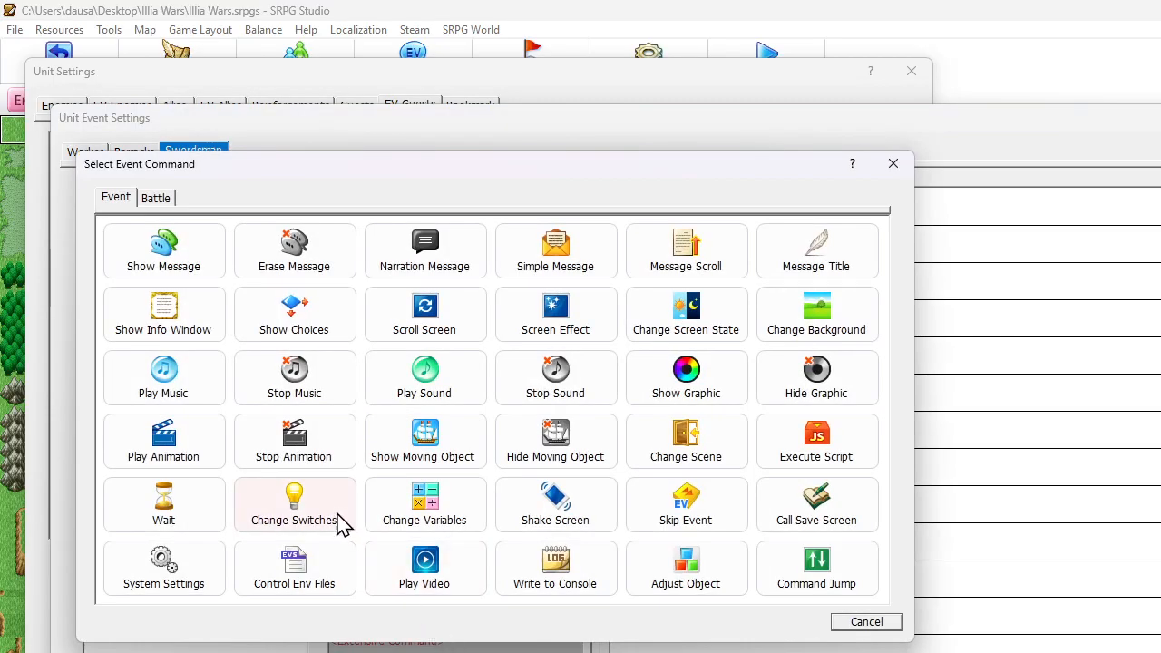
pyautogui.click(383, 505)
pyautogui.click(176, 274)
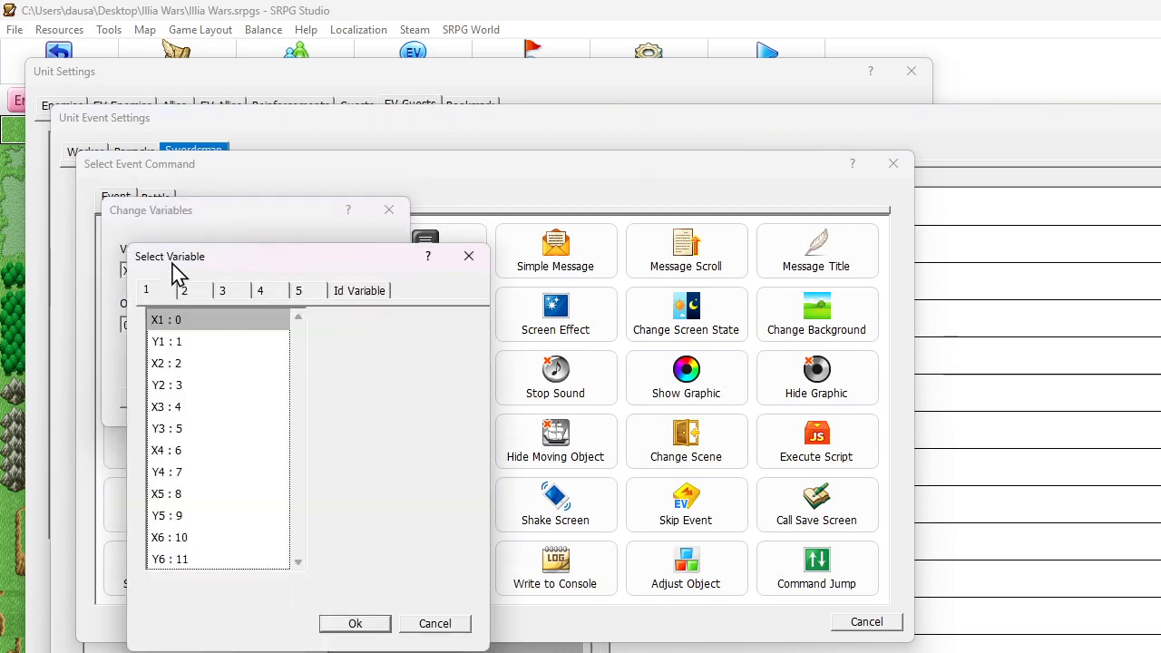
pyautogui.click(198, 292)
pyautogui.click(201, 368)
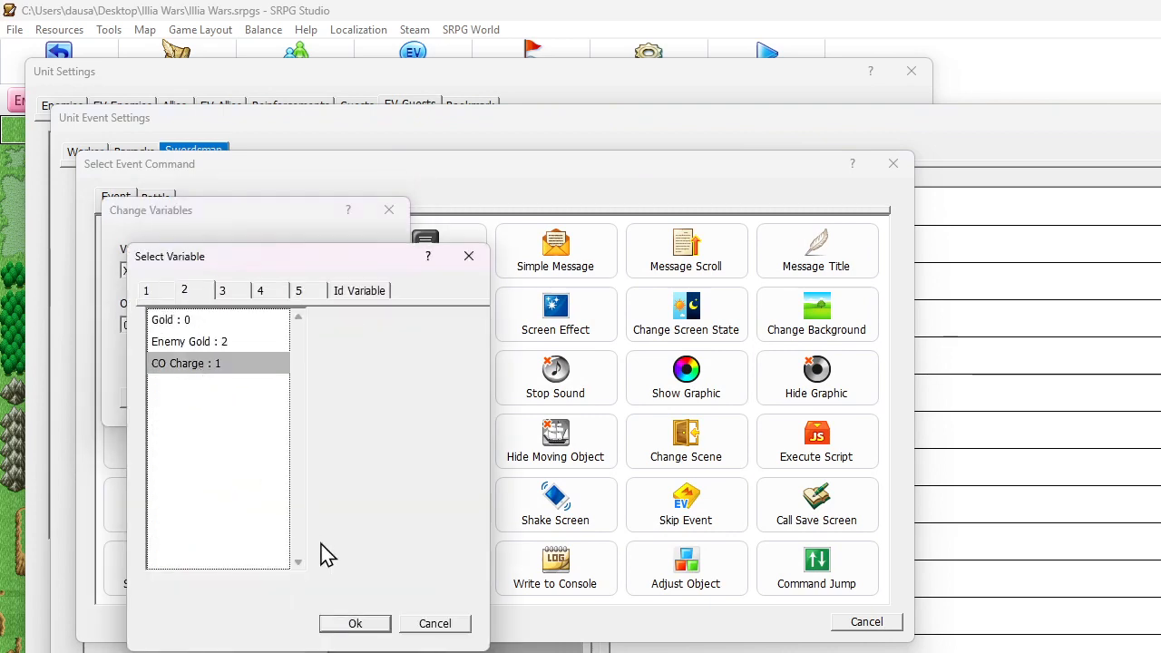
pyautogui.click(355, 623)
pyautogui.click(330, 270)
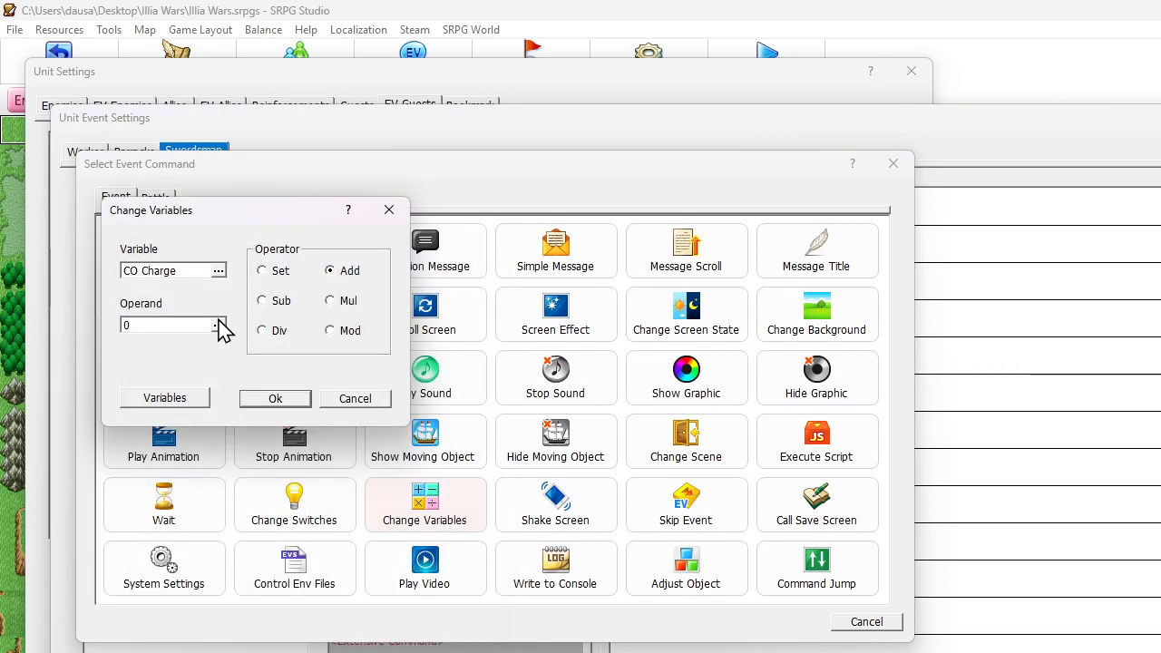
pyautogui.click(155, 326)
pyautogui.write('100')
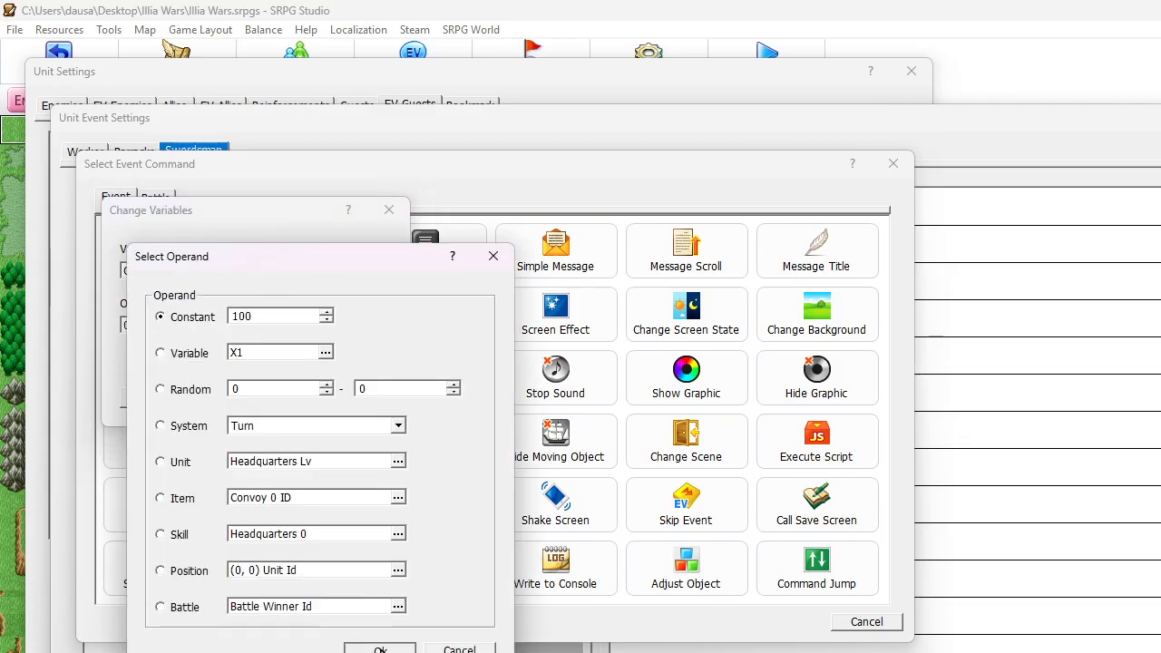
pyautogui.press('Return')
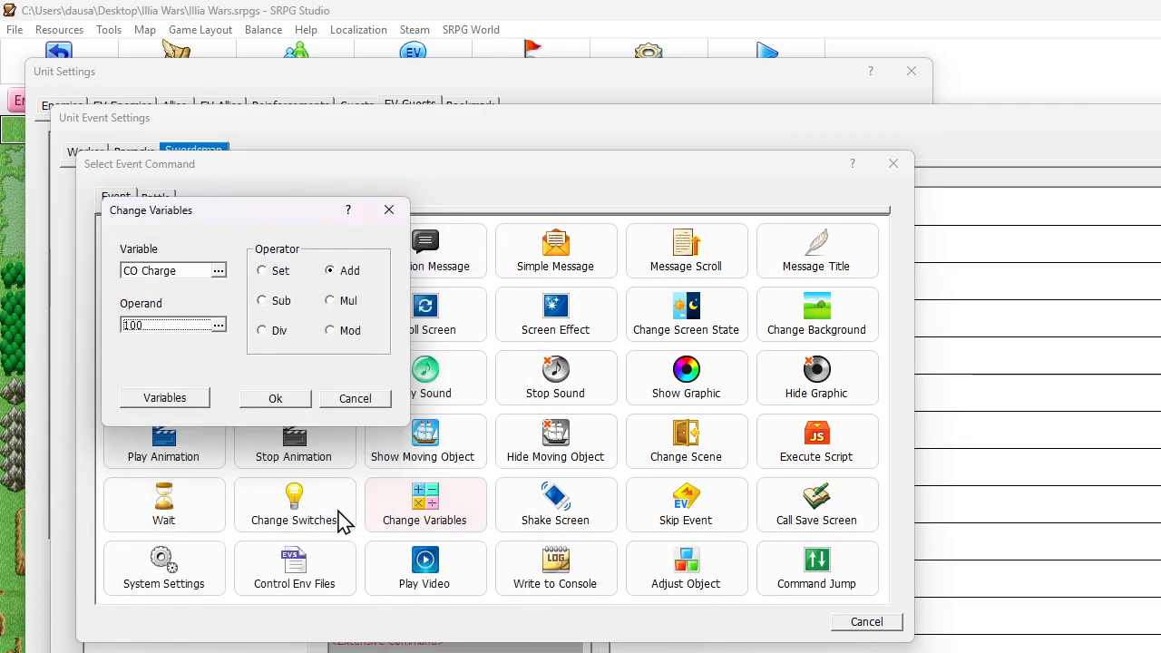
pyautogui.click(283, 401)
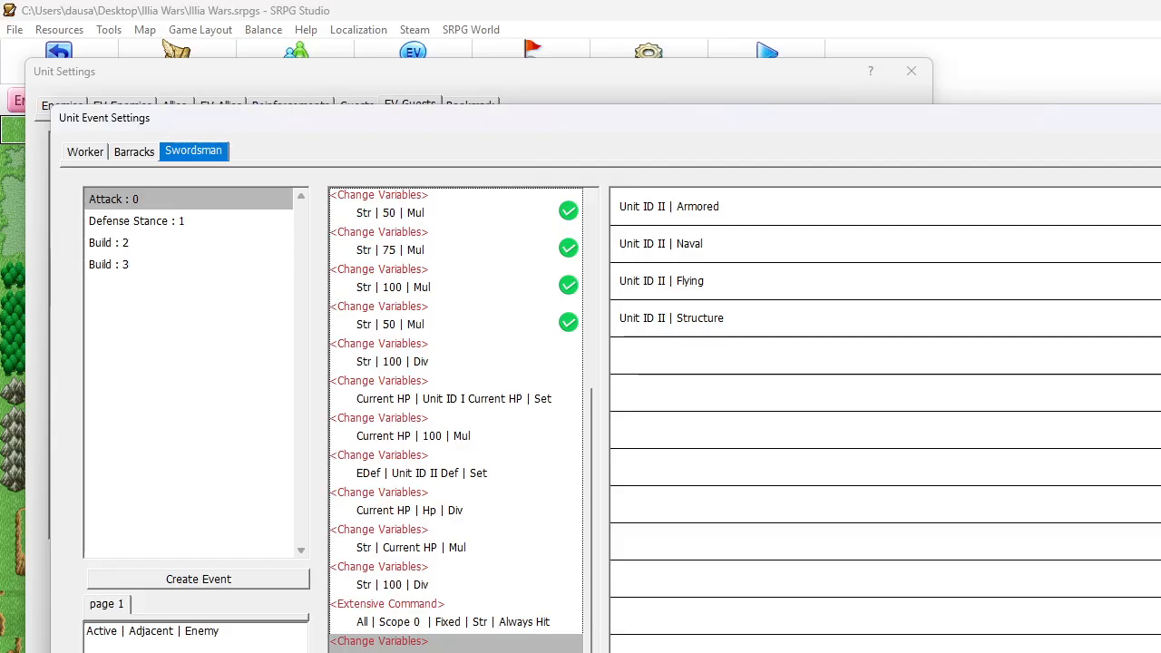
pyautogui.click(859, 652)
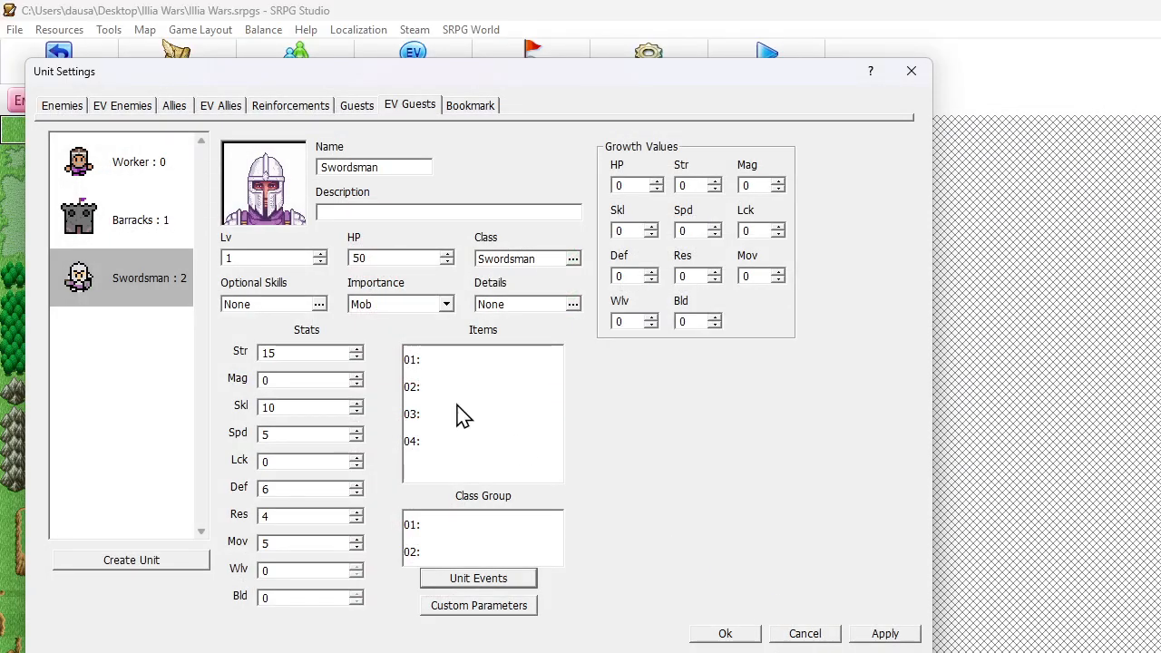
# - Check the Swordsman among the Reinforcements and close the unit settings, keeping the changes
pyautogui.click(223, 106)
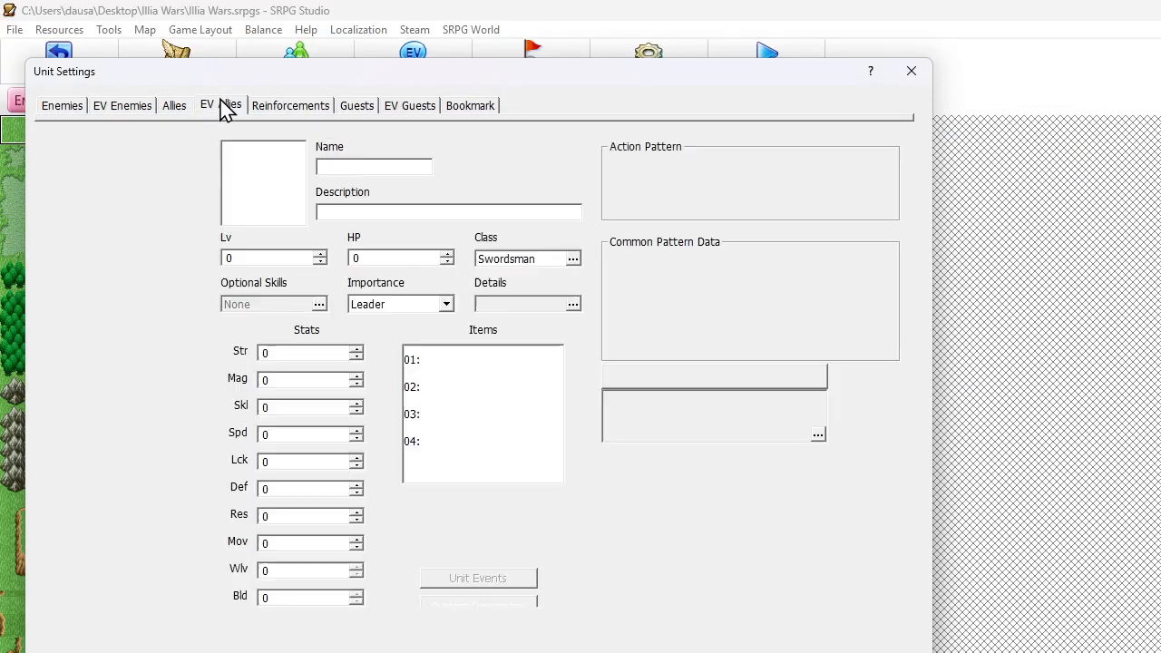
pyautogui.click(268, 109)
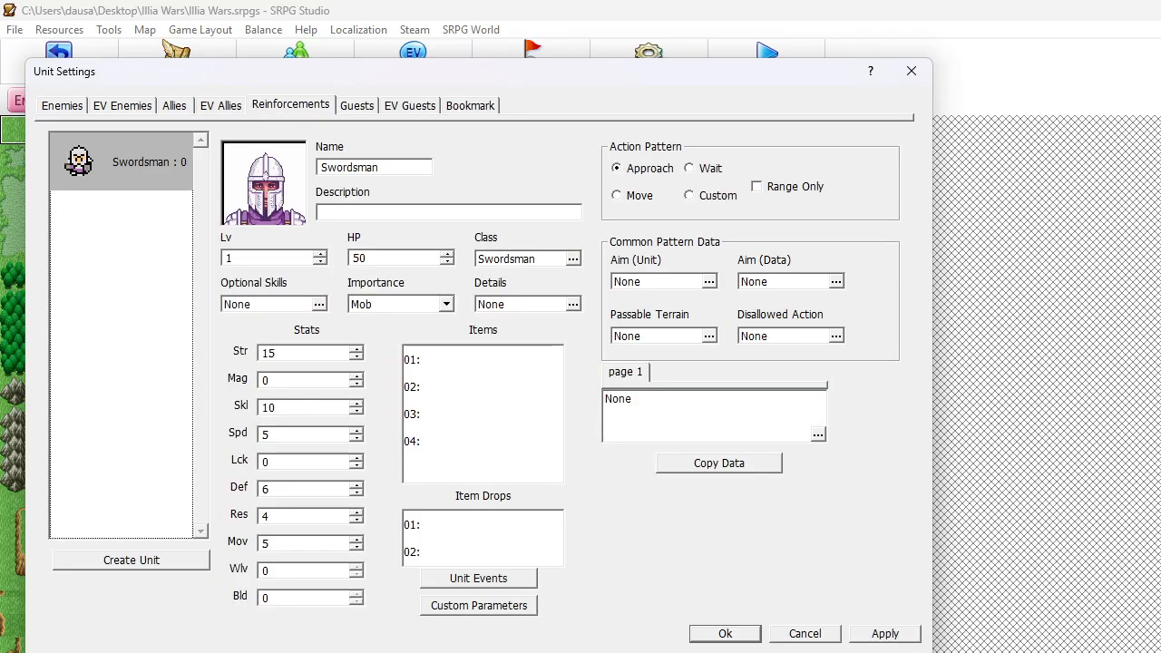
pyautogui.click(693, 638)
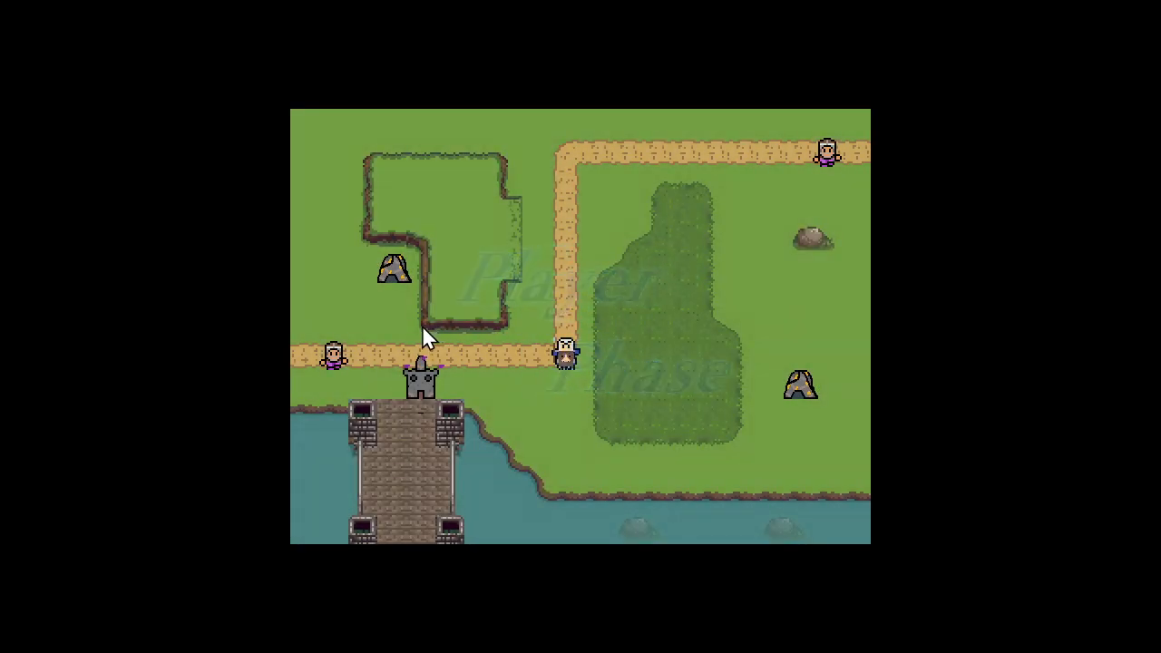
# - Start a map test, move the worker below the nearby mine and harvest gold
pyautogui.click(334, 355)
pyautogui.click(384, 298)
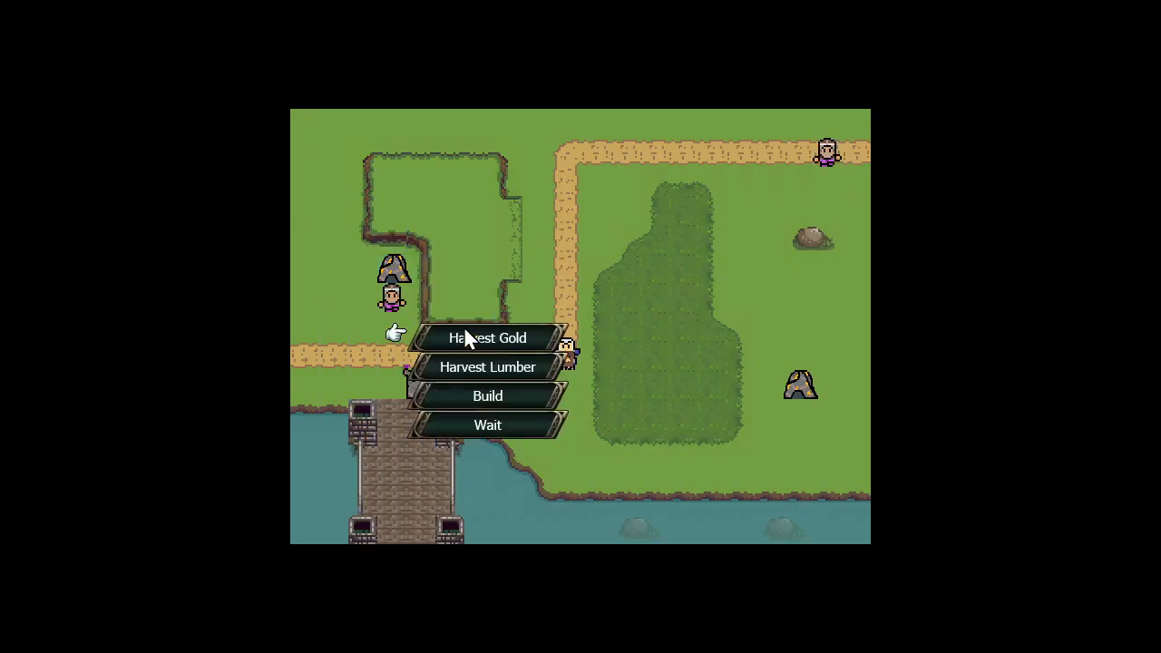
pyautogui.click(490, 338)
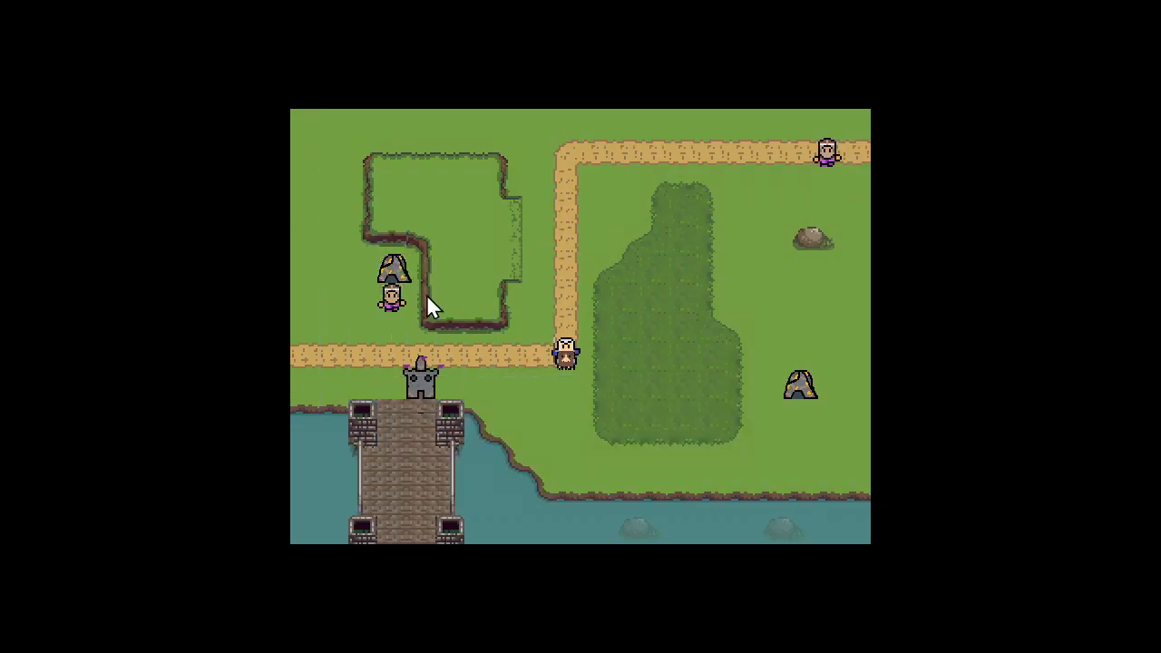
# - Have the Headquarters build a Swordsman for 10 on its eastern neighbouring tile in the restarted map test
pyautogui.click(419, 378)
pyautogui.click(511, 424)
pyautogui.click(463, 389)
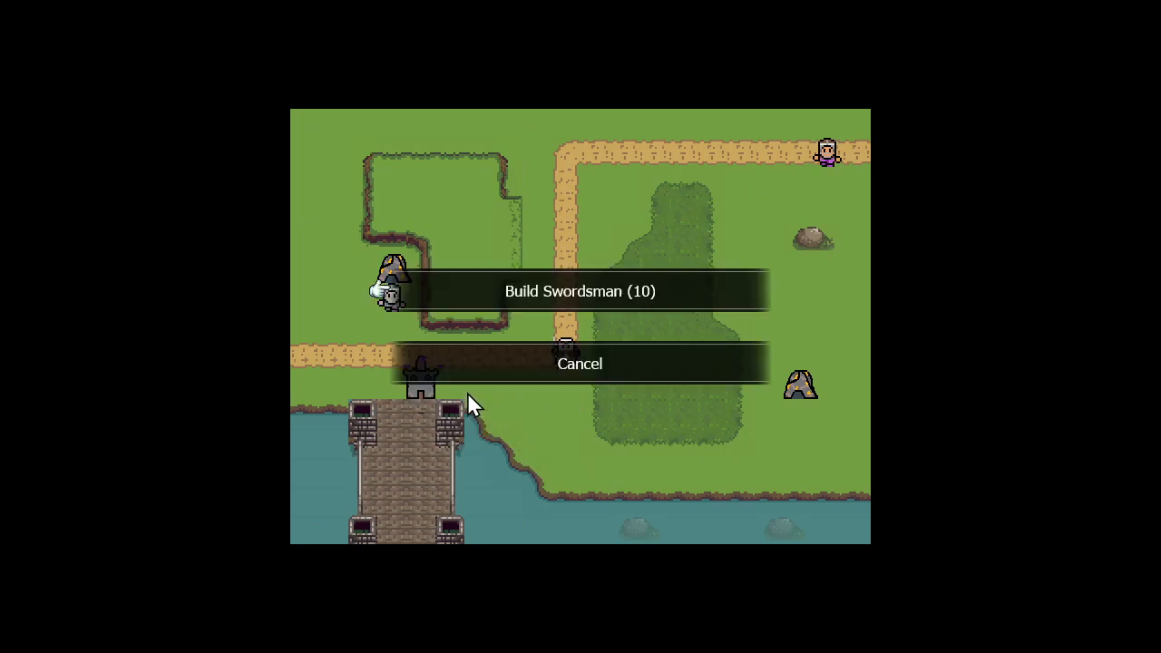
pyautogui.click(552, 295)
# - Move the freshly built Swordsman onto the road tile west of the corner enemy and attack that enemy
pyautogui.click(449, 385)
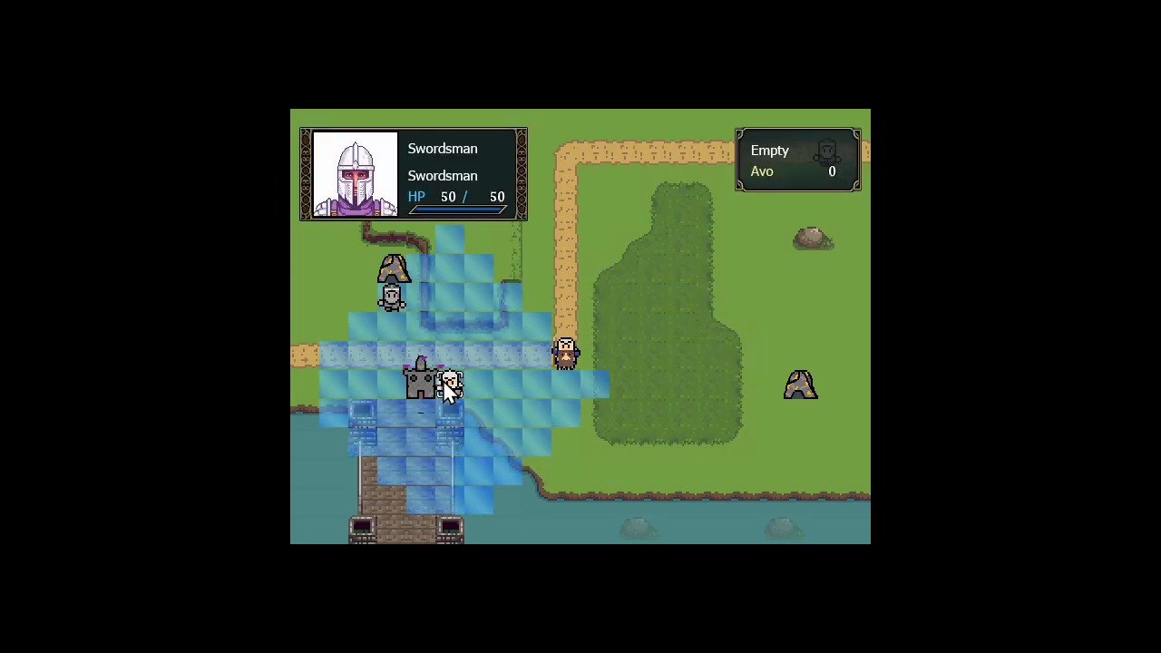
pyautogui.click(540, 358)
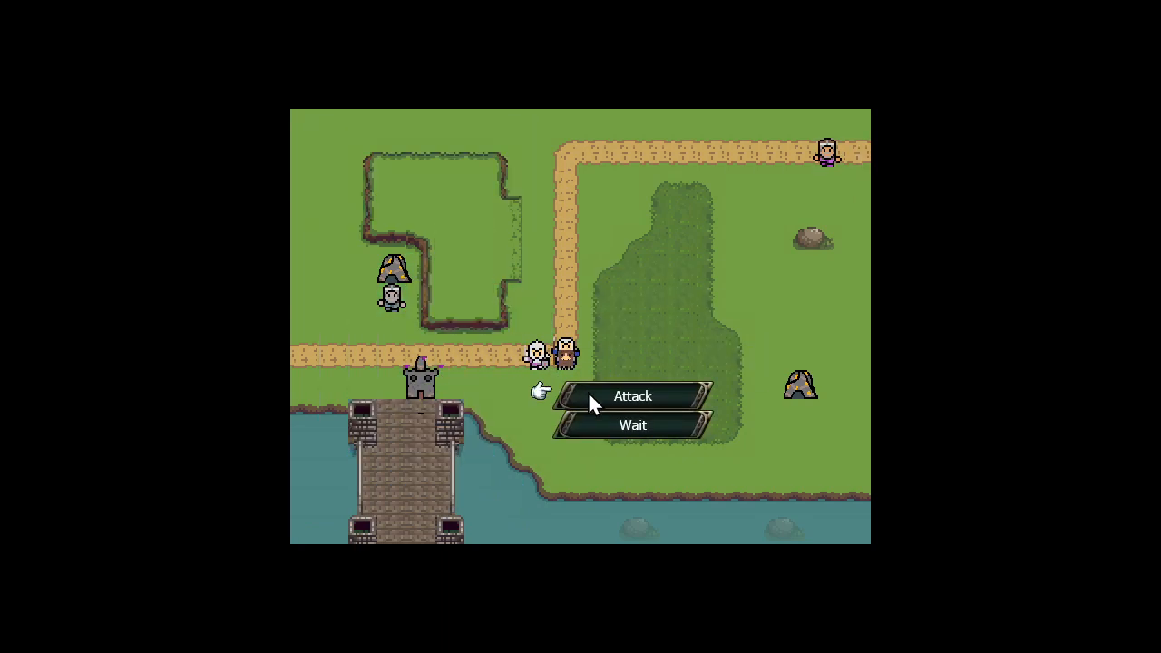
pyautogui.click(588, 393)
pyautogui.click(572, 360)
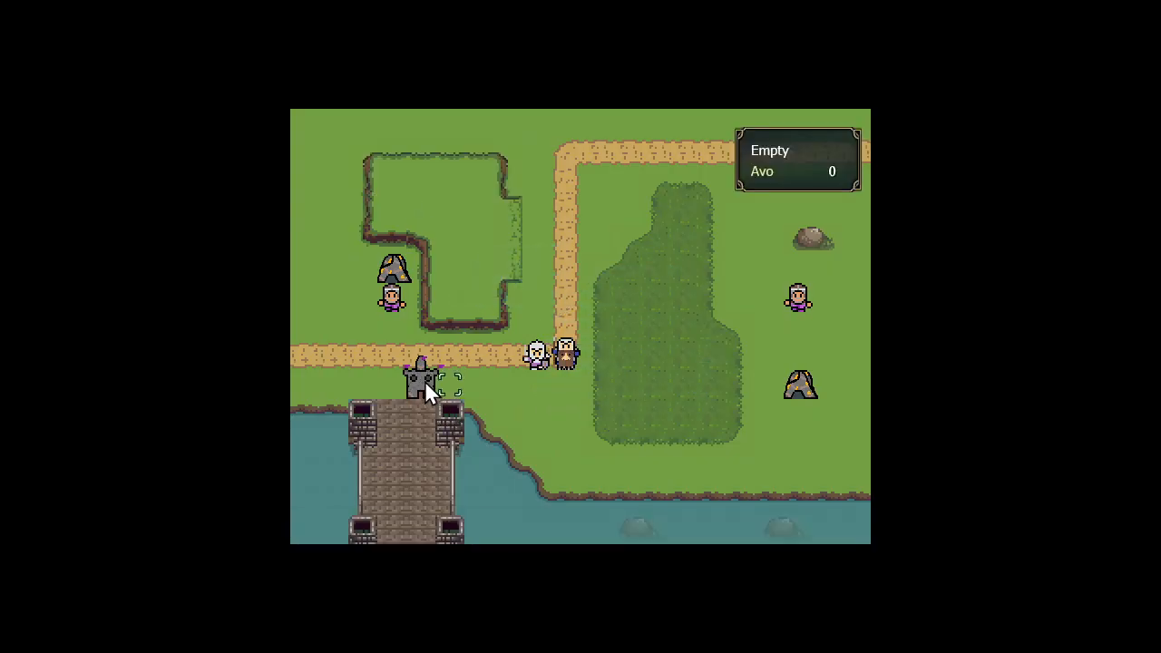
# - Use the Headquarters' CO Power, and attack the adjacent enemy with the damaged Swordsman from its current tile
pyautogui.press('Return')
pyautogui.press('Return')
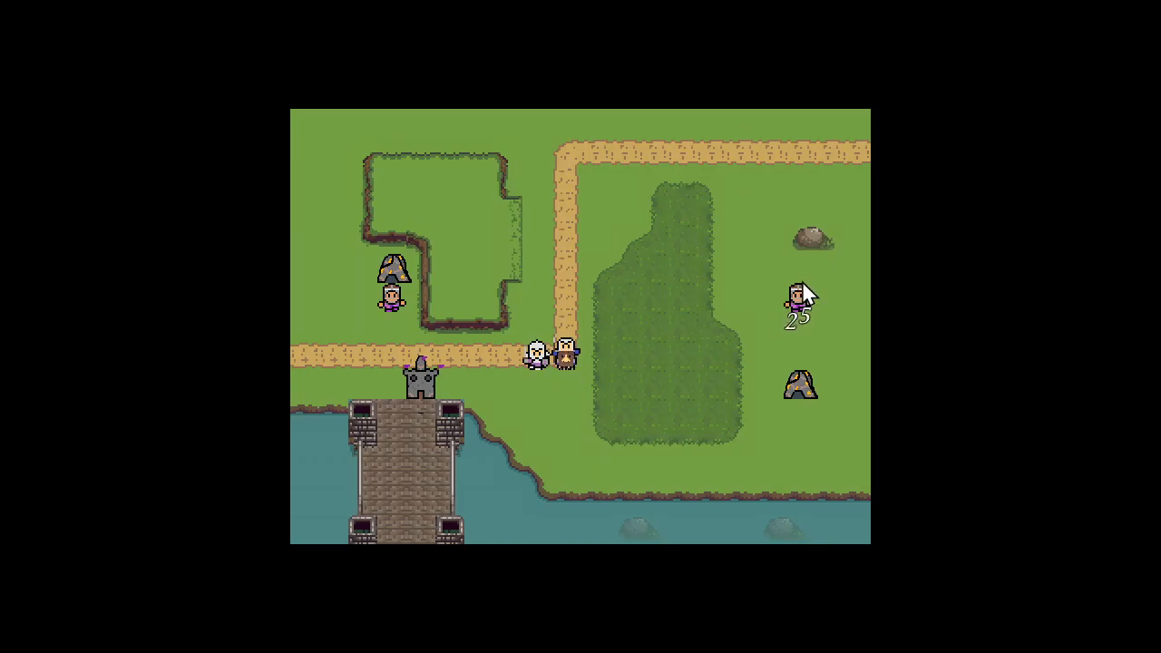
pyautogui.moveTo(533, 356)
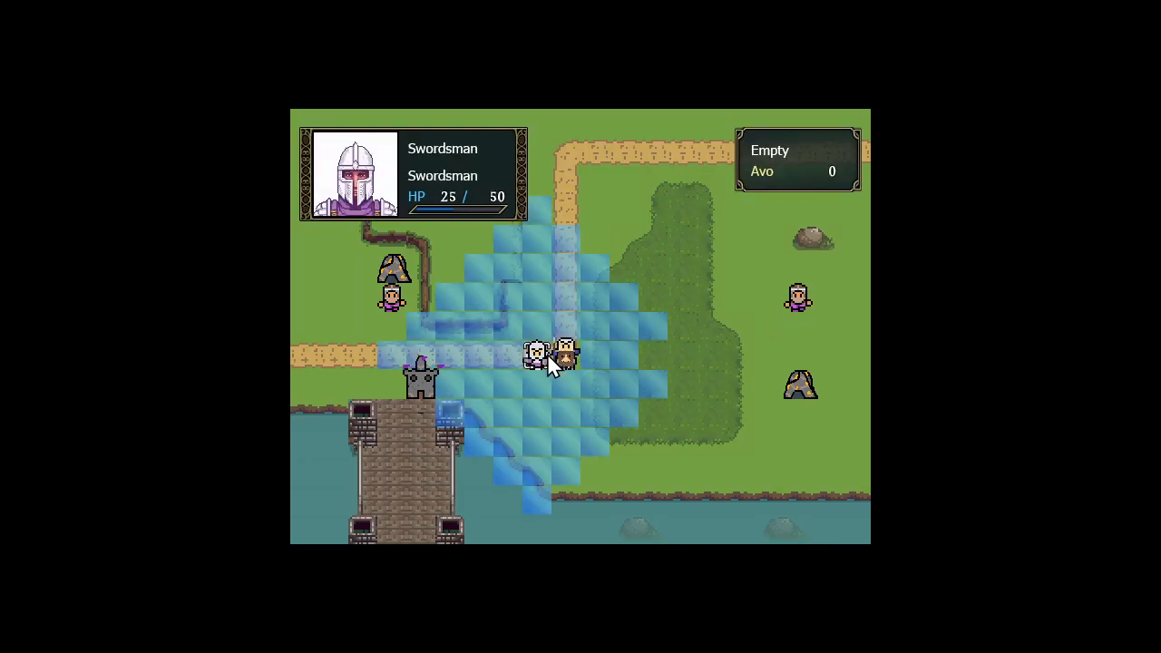
pyautogui.click(540, 352)
pyautogui.click(539, 352)
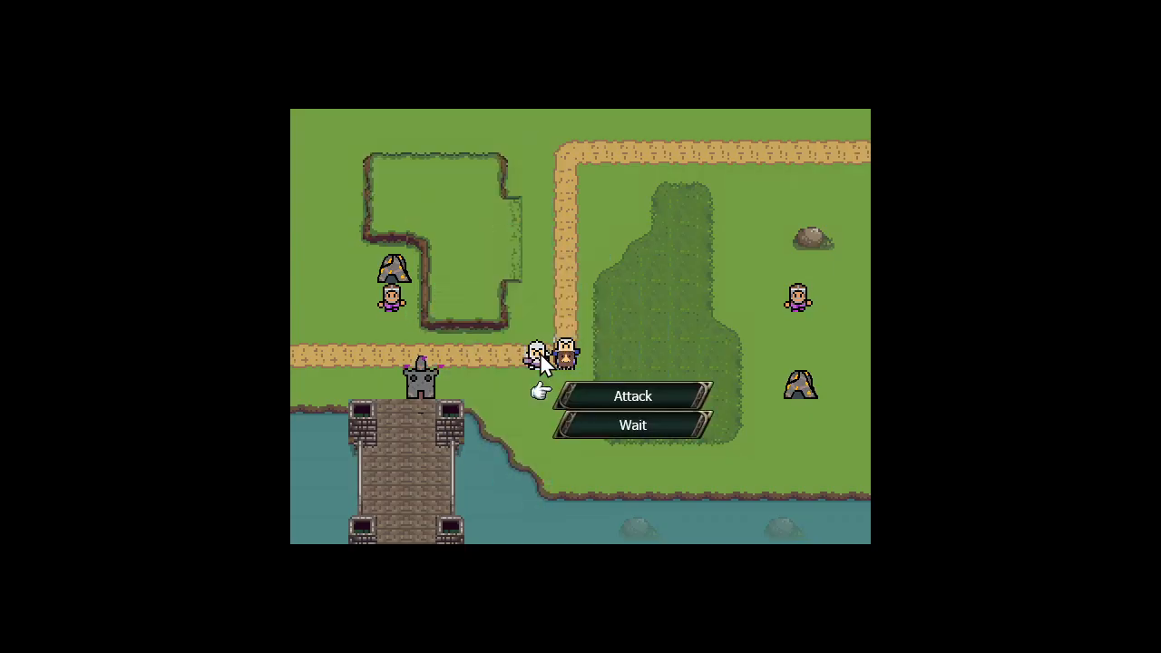
pyautogui.click(609, 393)
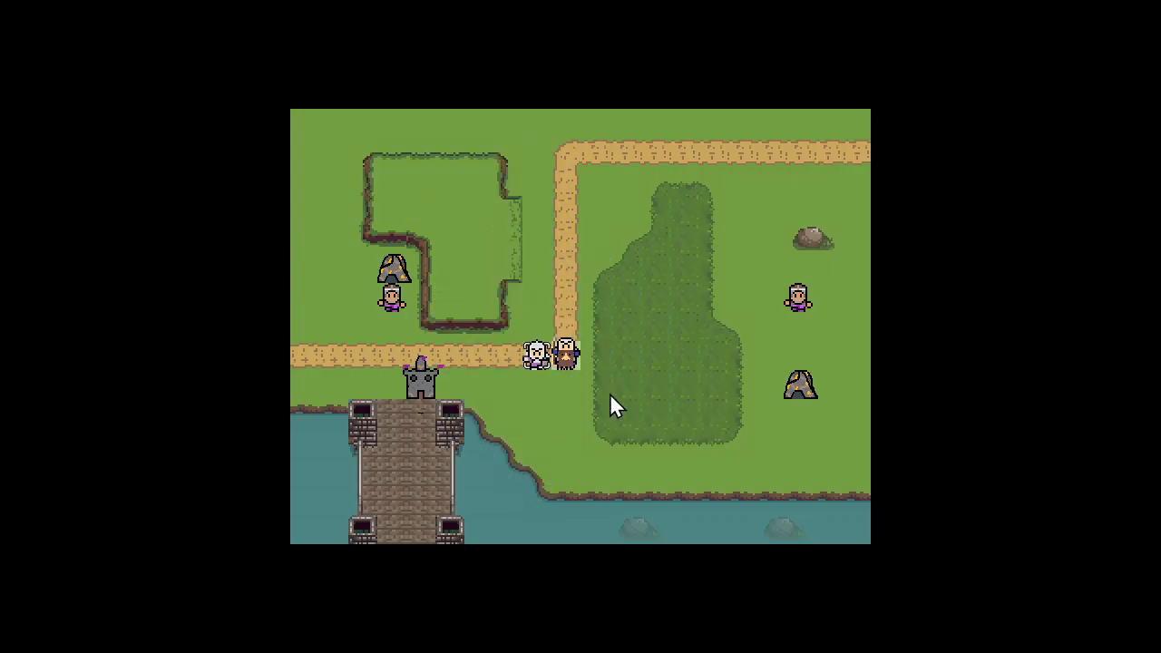
pyautogui.click(571, 356)
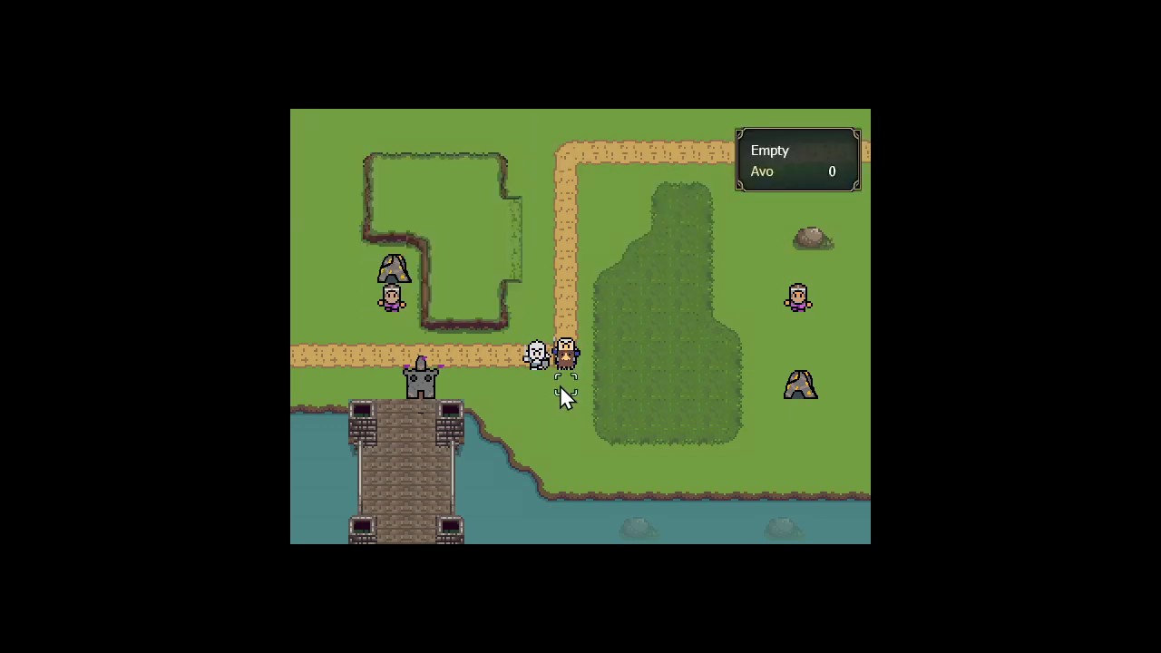
pyautogui.moveTo(542, 351)
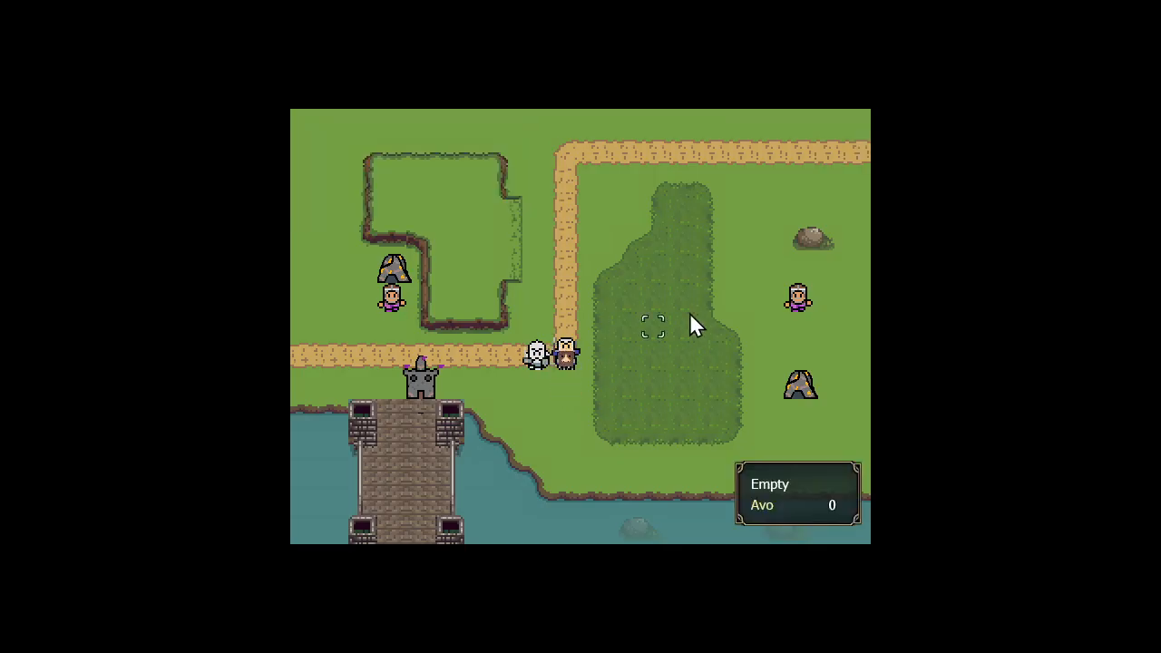